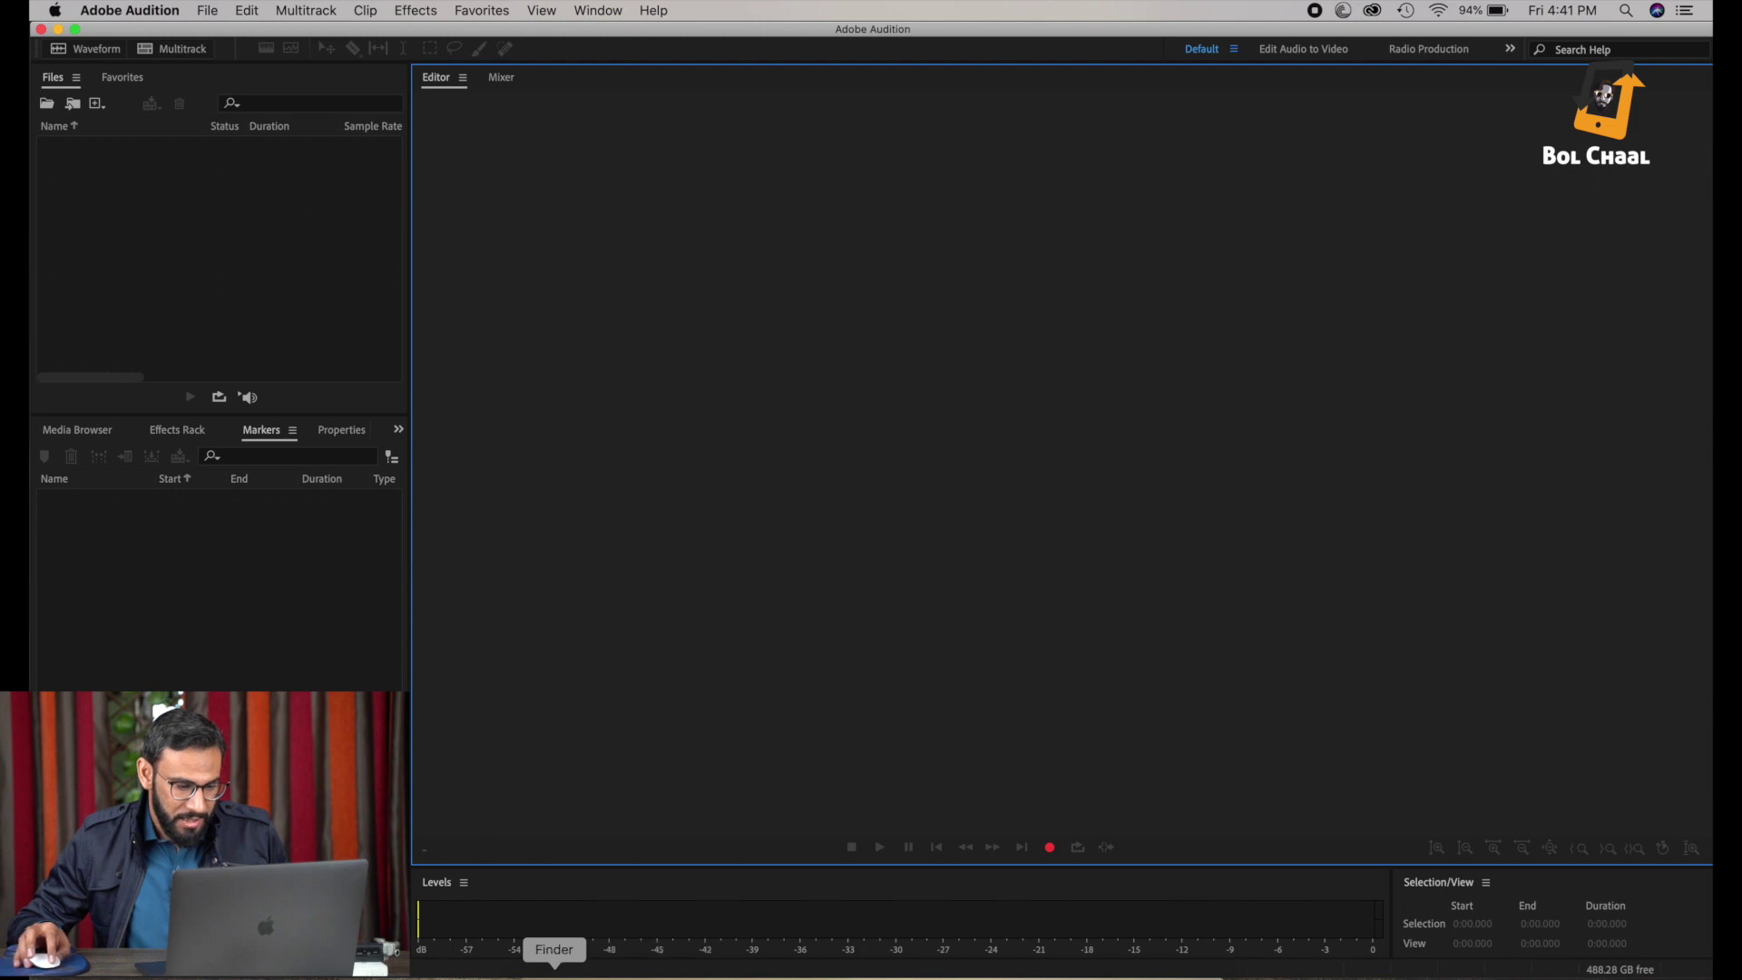
Step: In Finder, open the Desktop's 11 Episode folder and its subfolder holding the voice recording, and move the window aside
{"action": "left_click", "coordinate": [554, 973]}
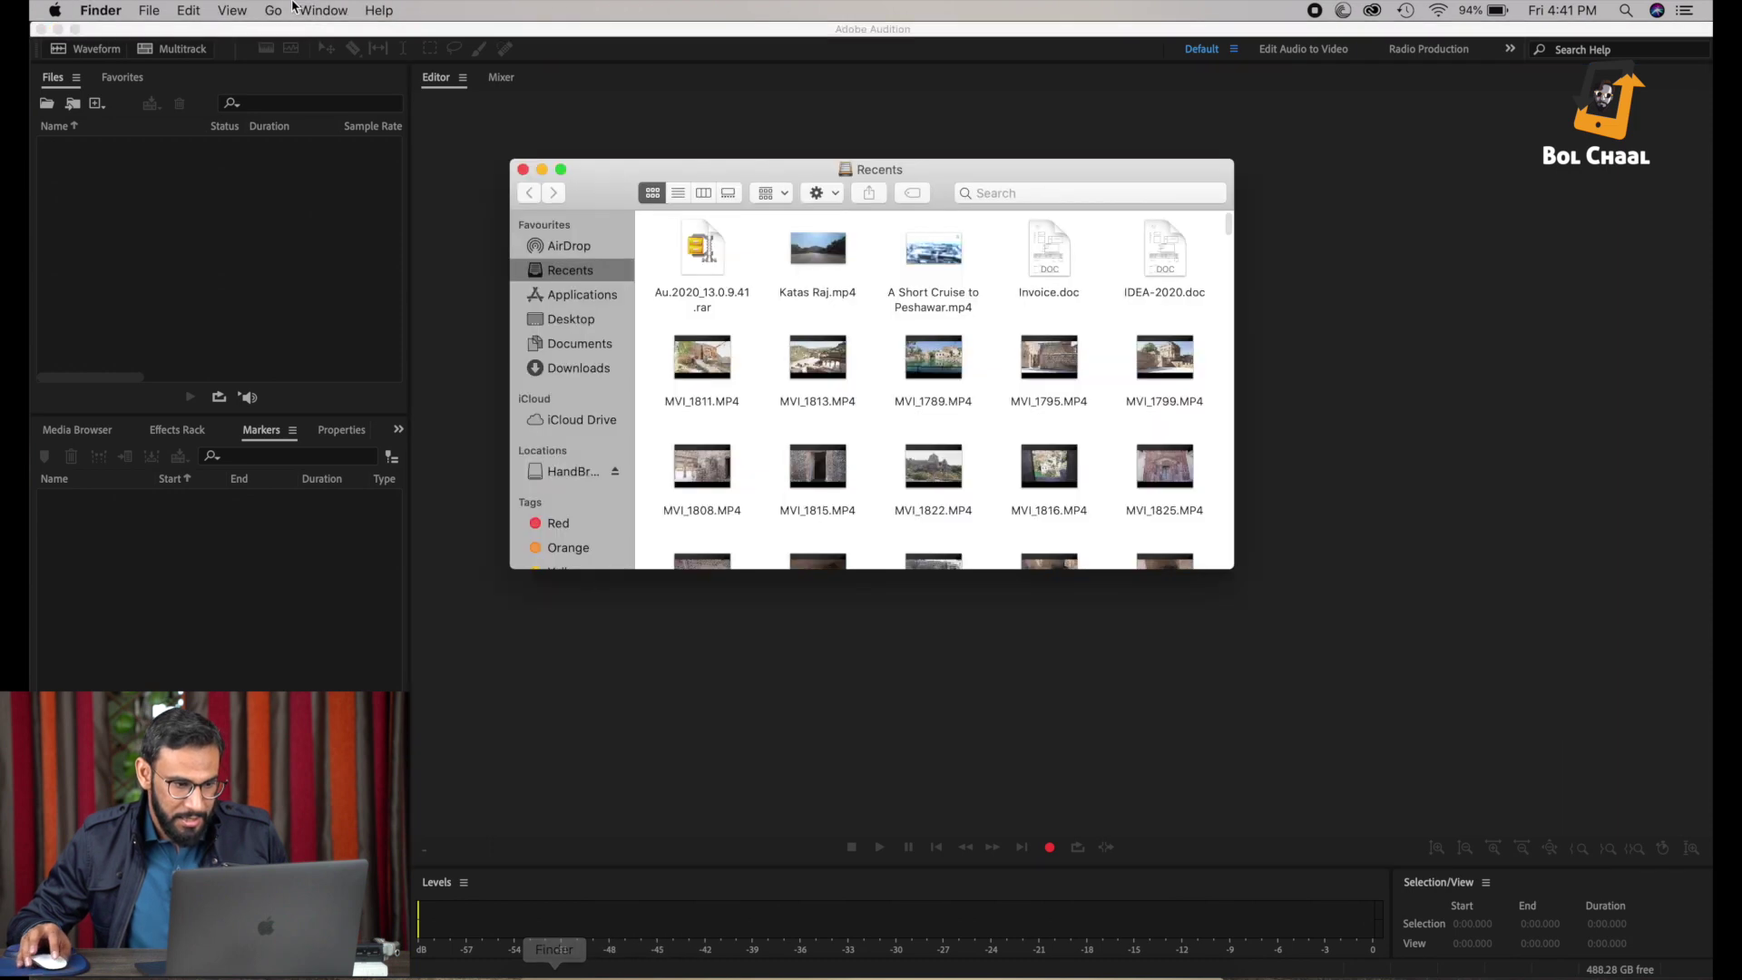
{"action": "left_click", "coordinate": [573, 320]}
{"action": "scroll", "coordinate": [962, 472], "scroll_direction": "right", "scroll_amount": 5}
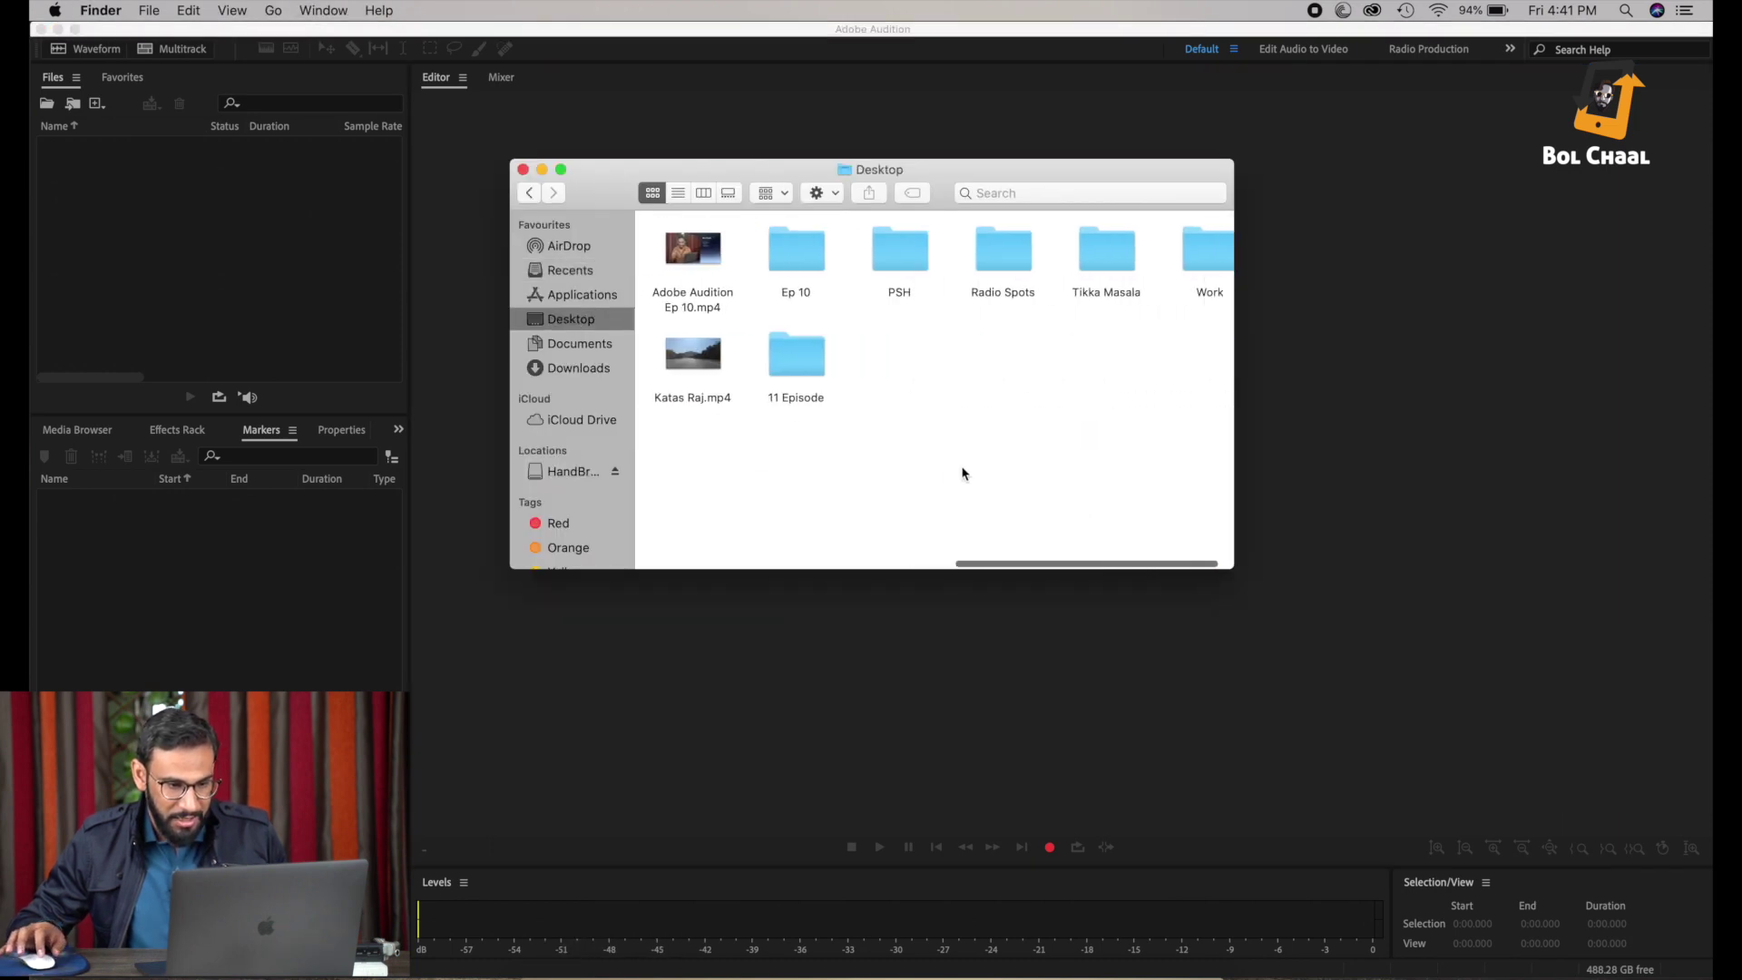
{"action": "double_click", "coordinate": [762, 349]}
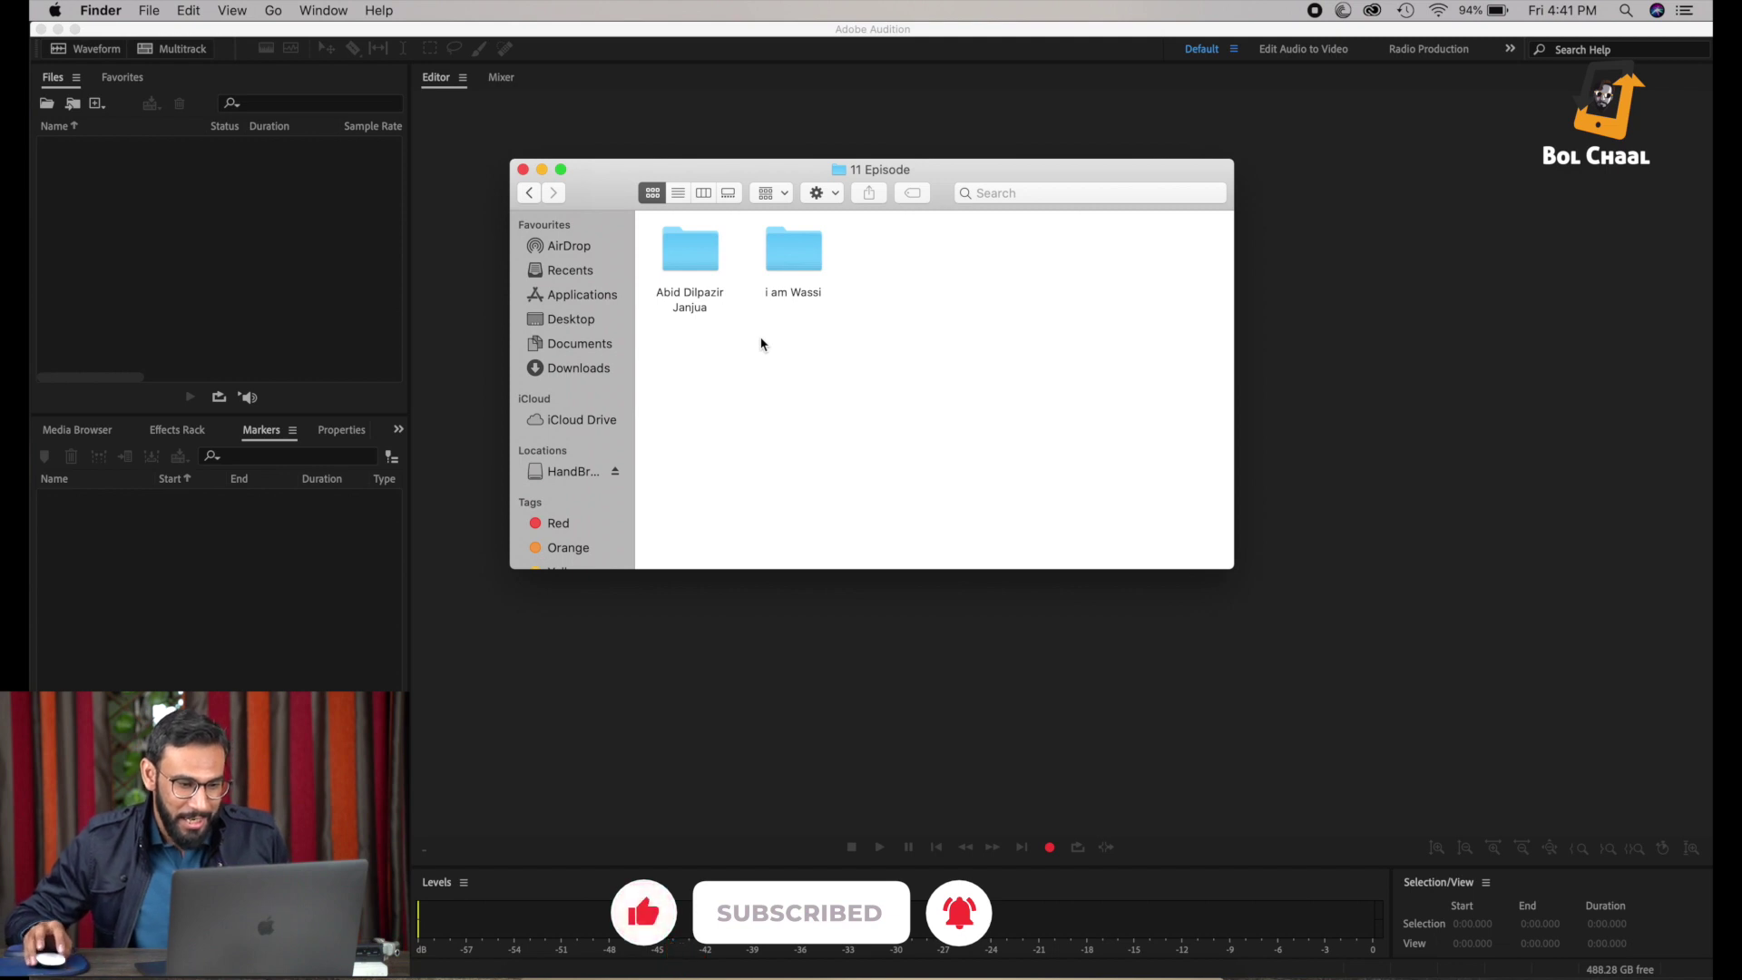
{"action": "double_click", "coordinate": [802, 263]}
{"action": "left_click_drag", "start_coordinate": [706, 178], "coordinate": [1091, 187]}
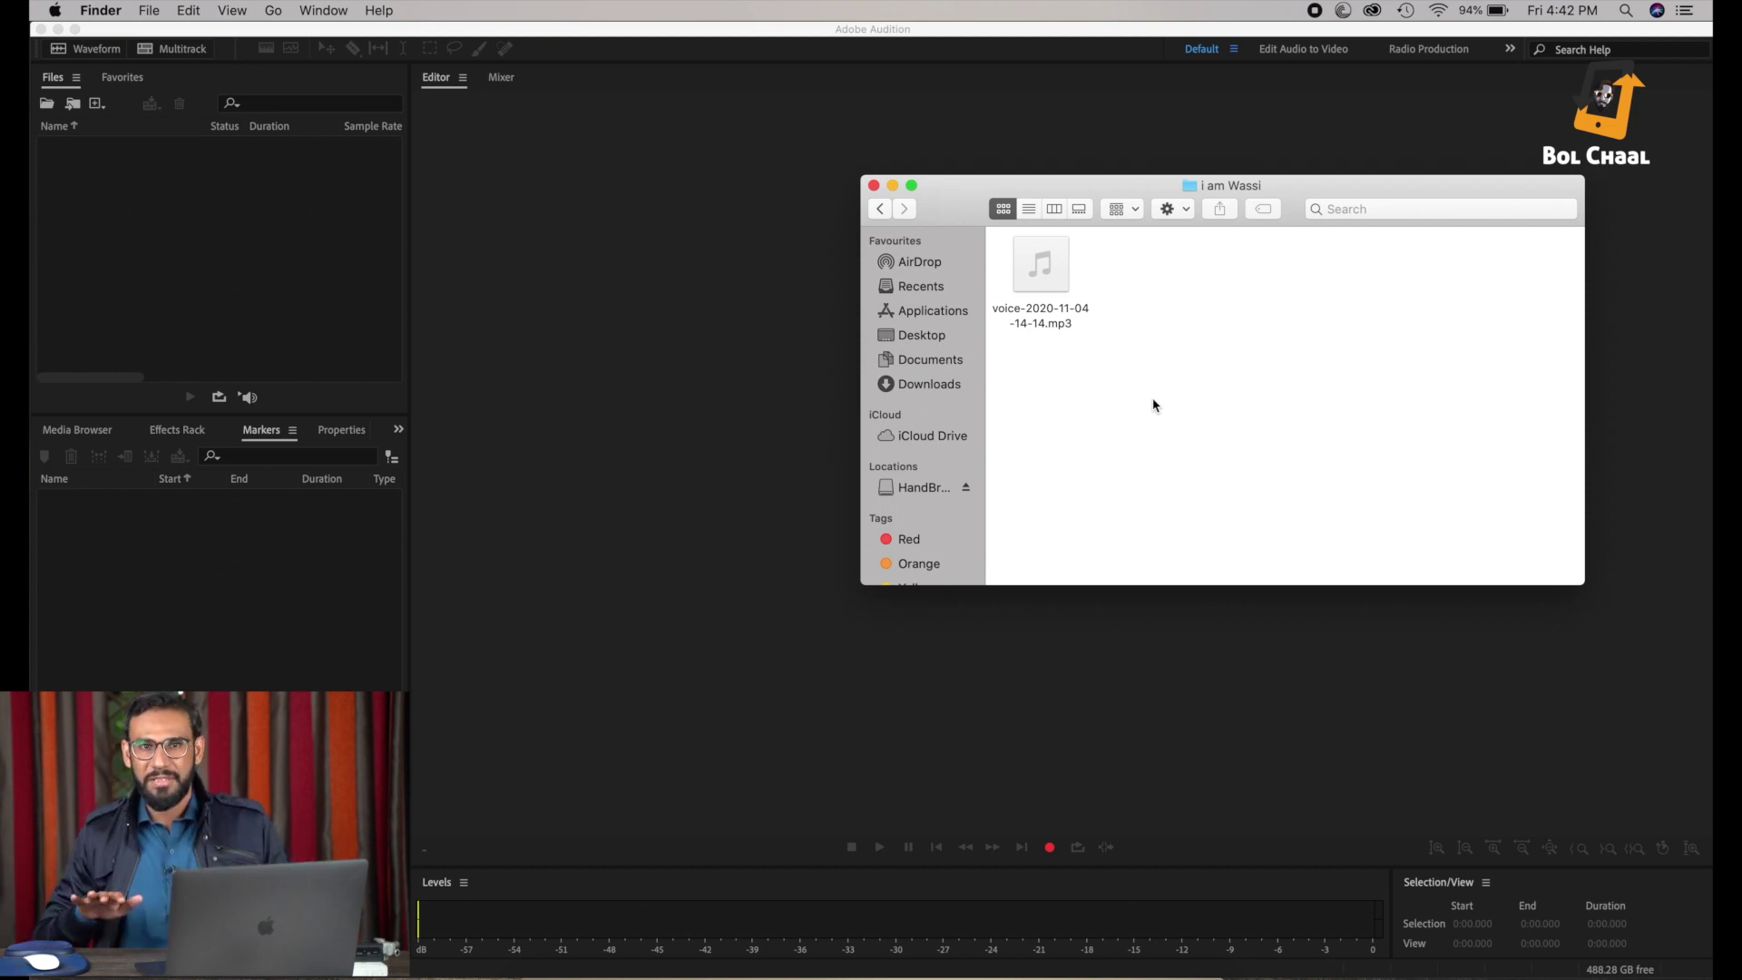
{"action": "mouse_move", "coordinate": [1052, 266]}
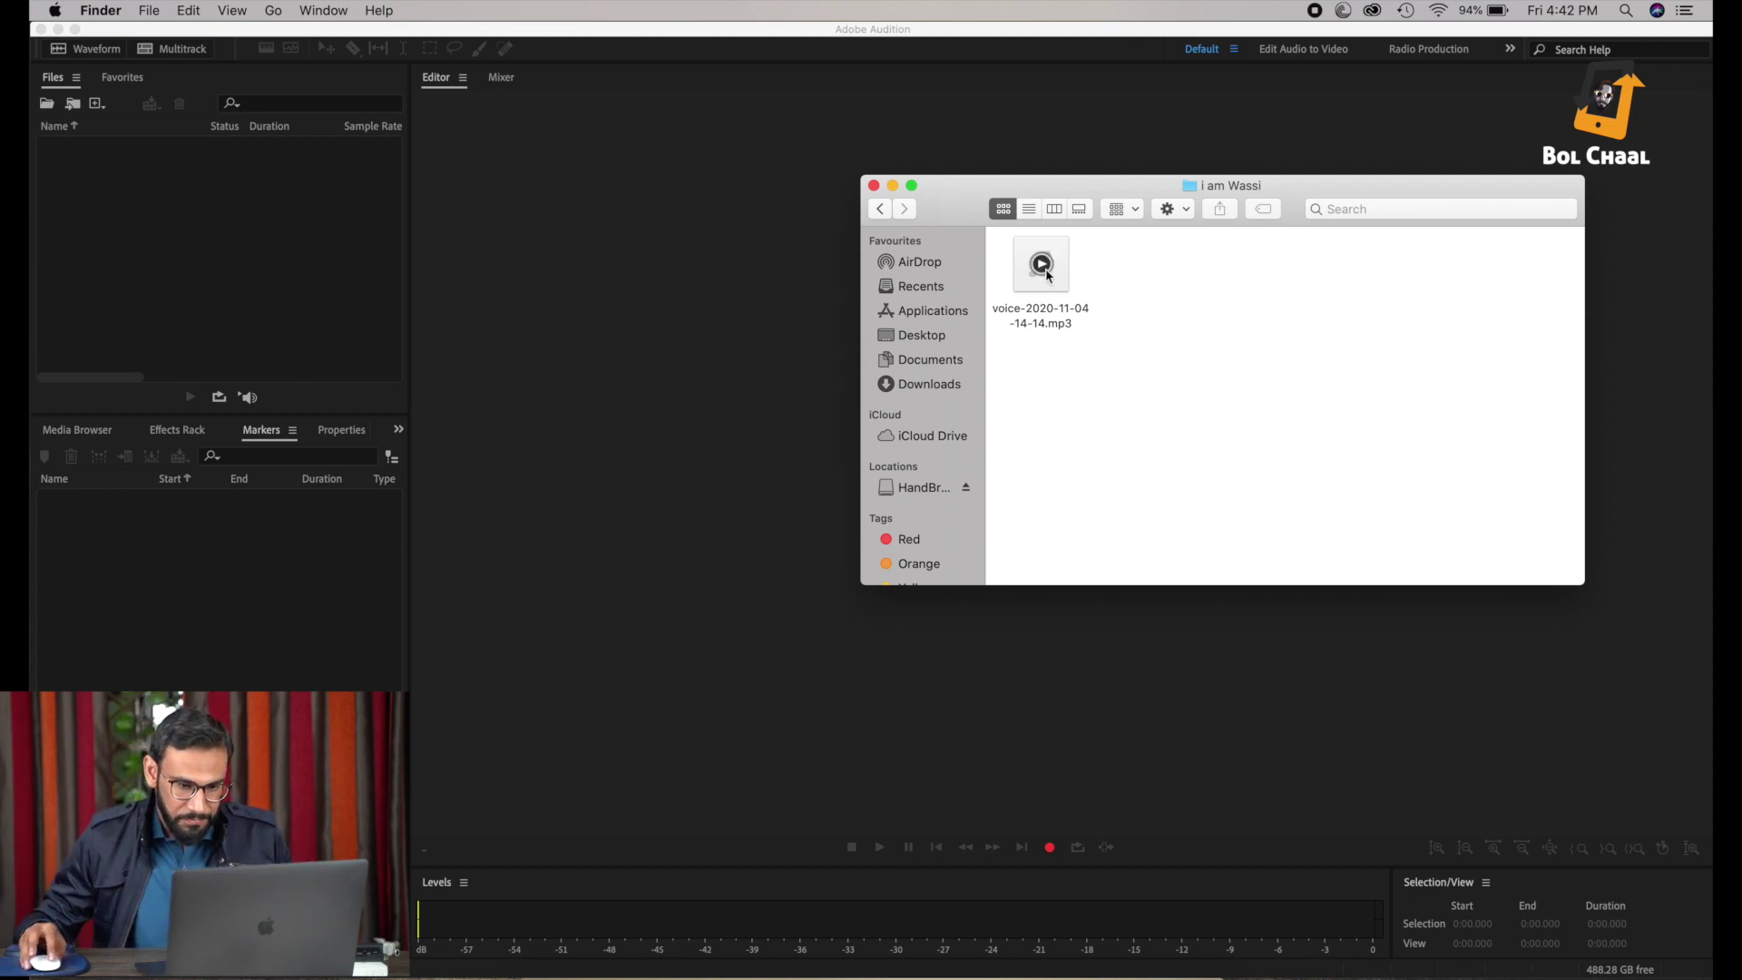
{"action": "left_click_drag", "start_coordinate": [1057, 264], "coordinate": [553, 466]}
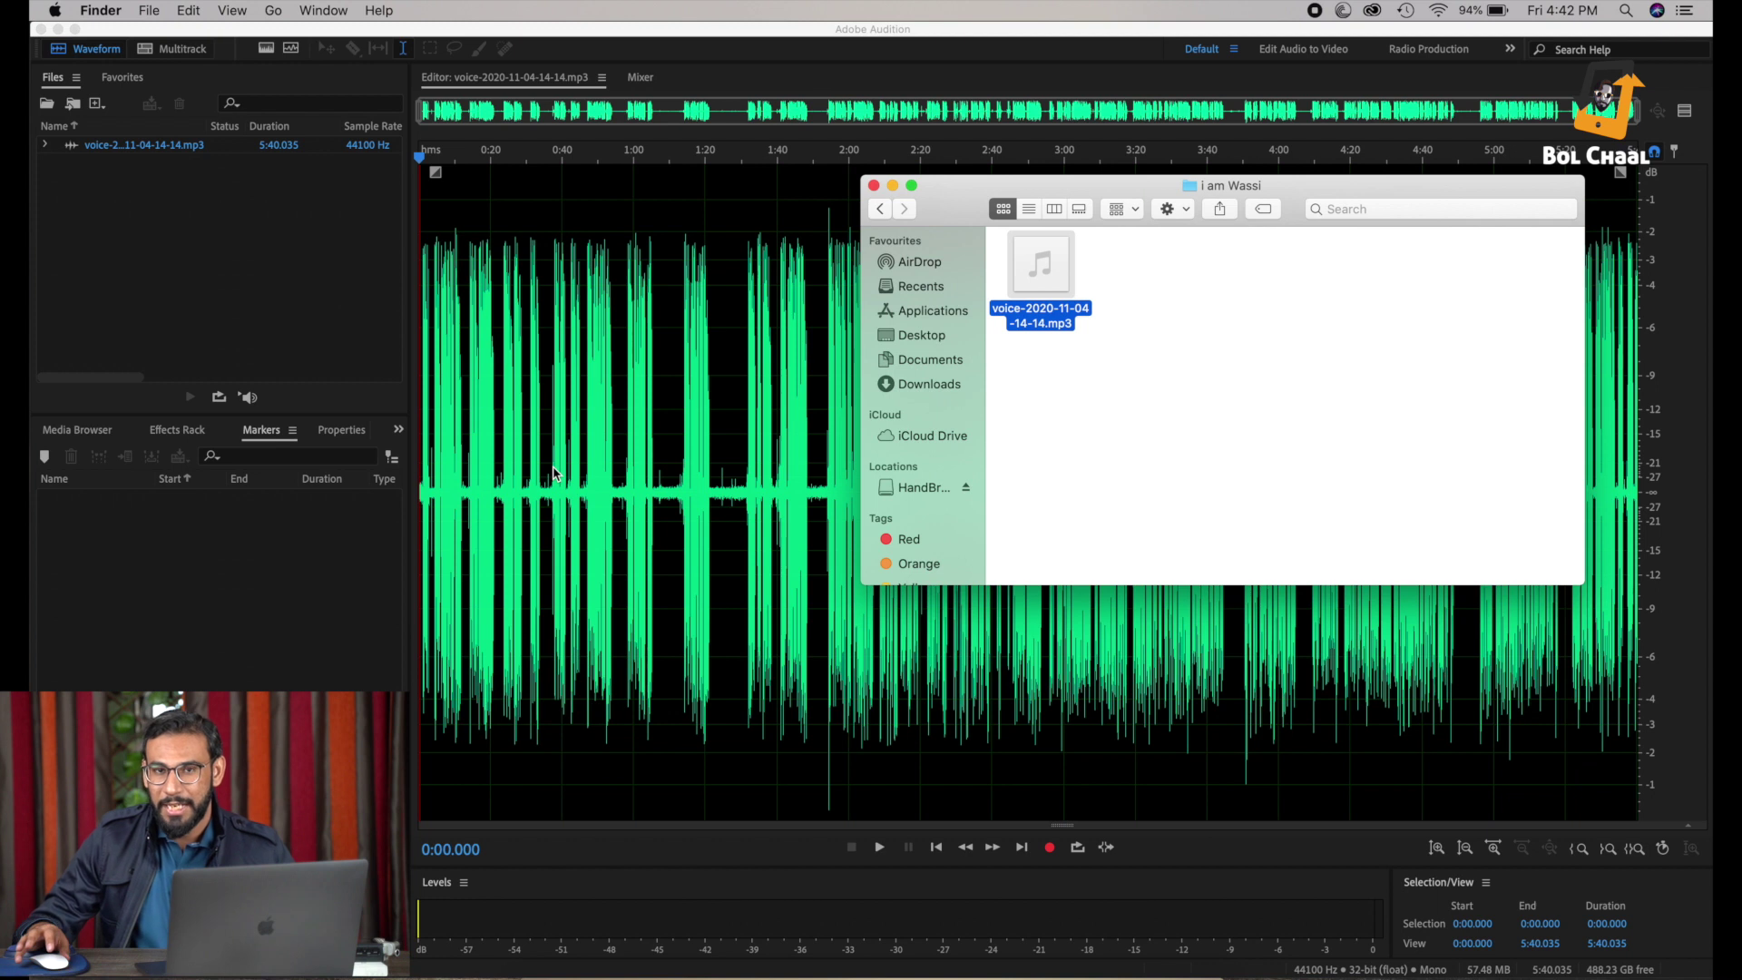
{"action": "left_click", "coordinate": [893, 186]}
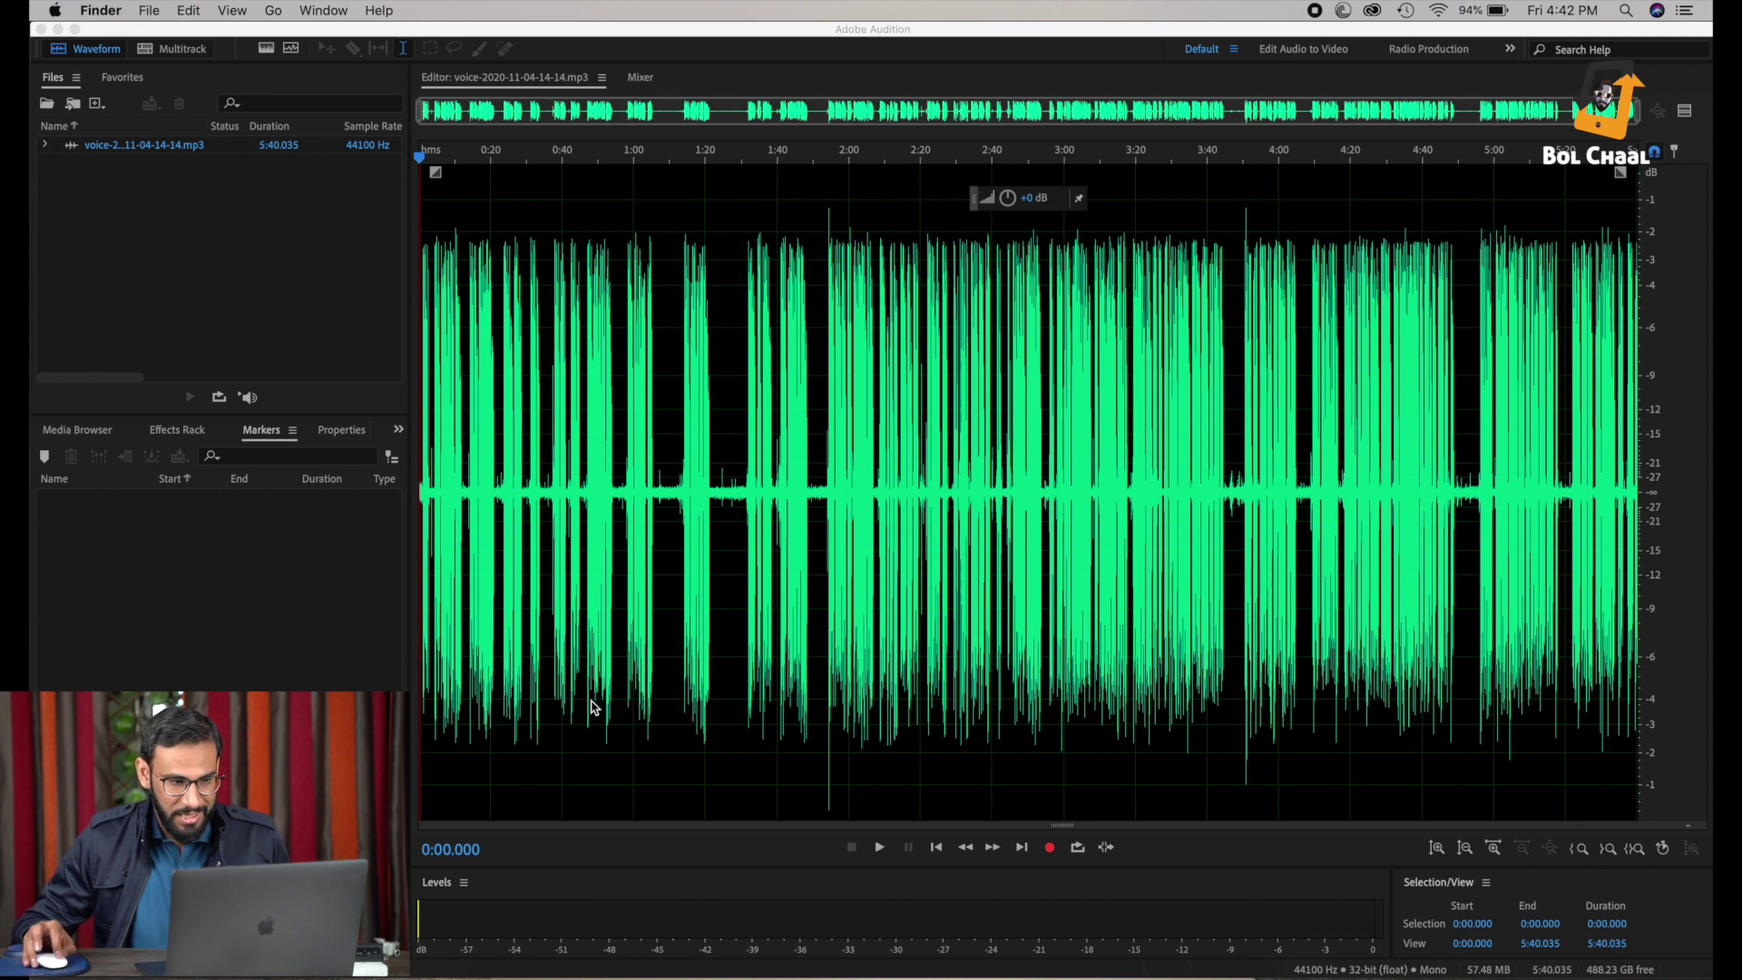
{"action": "left_click", "coordinate": [694, 337]}
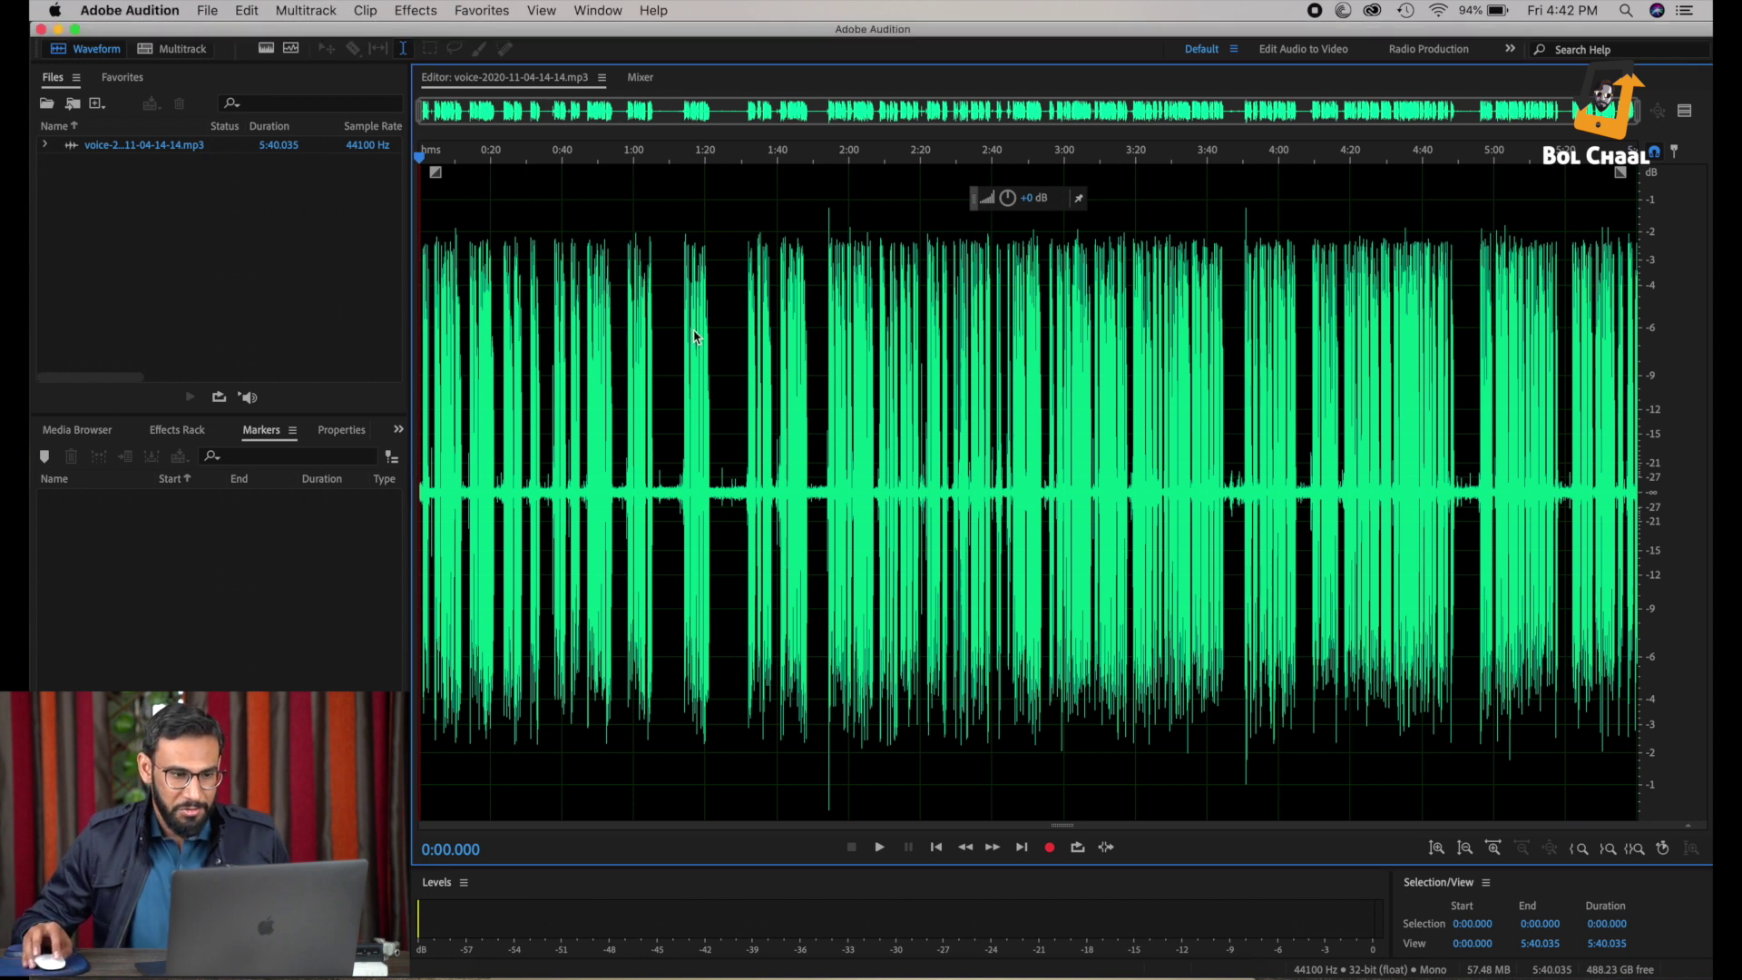
Step: Convert the voice recording's sample type from mono to Stereo channels
{"action": "left_click", "coordinate": [888, 383]}
{"action": "right_click", "coordinate": [782, 217]}
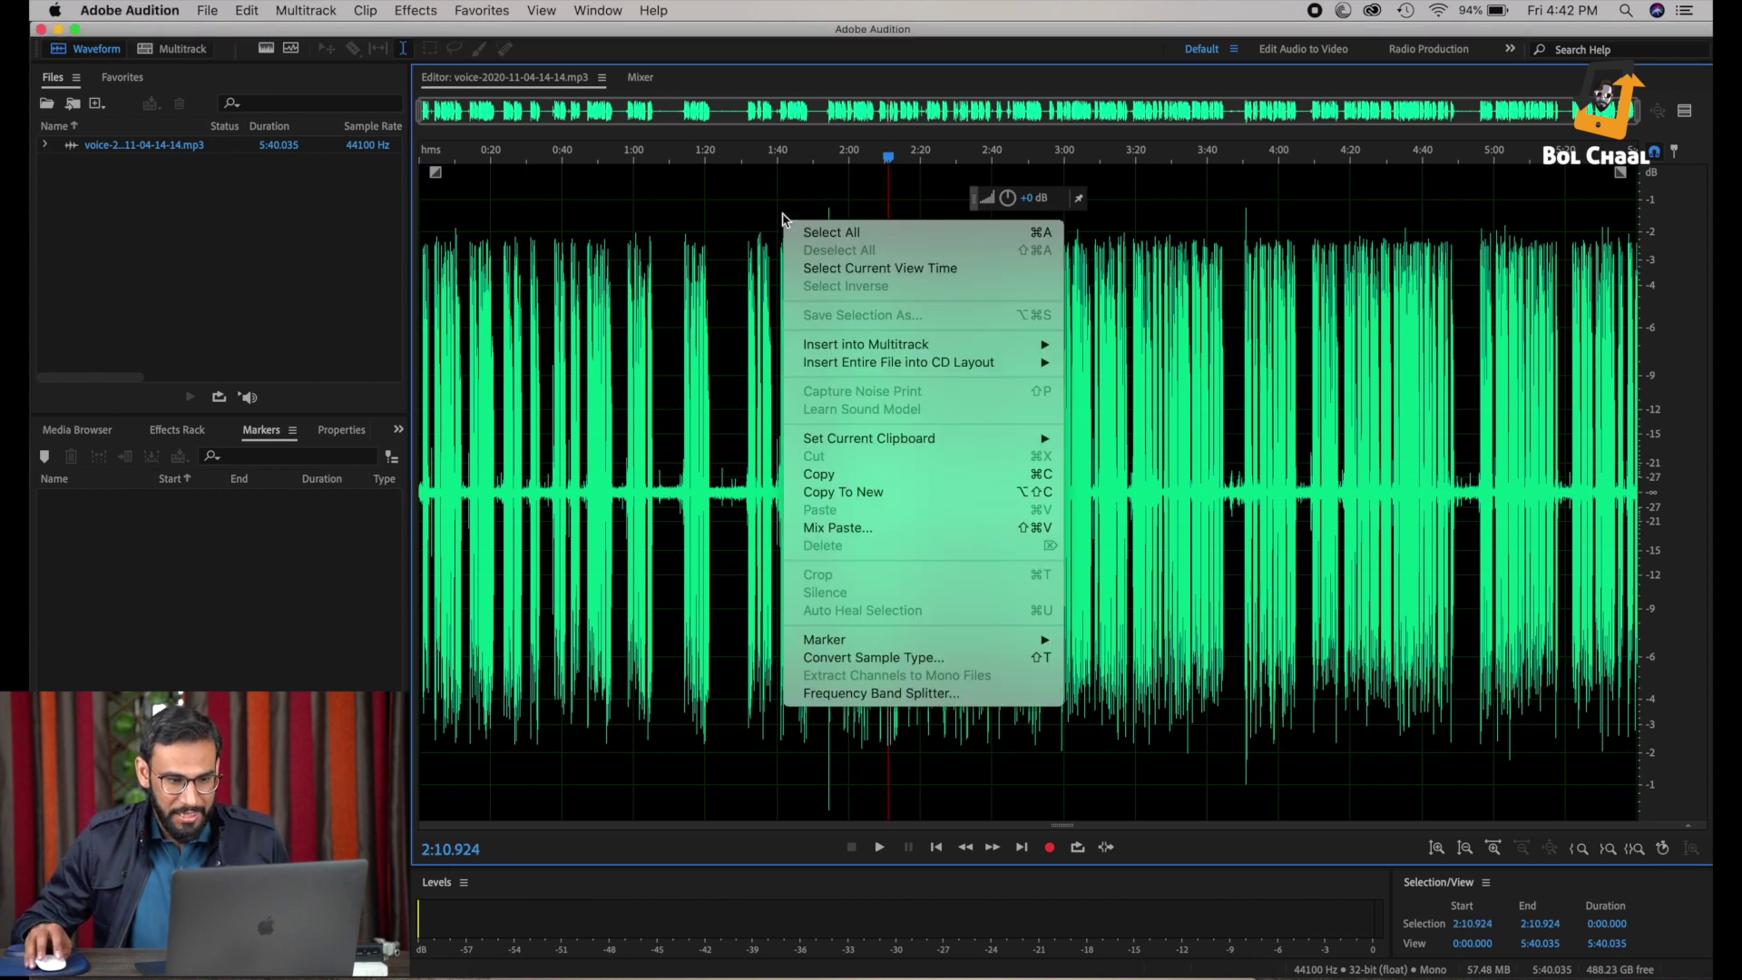
{"action": "left_click", "coordinate": [967, 659]}
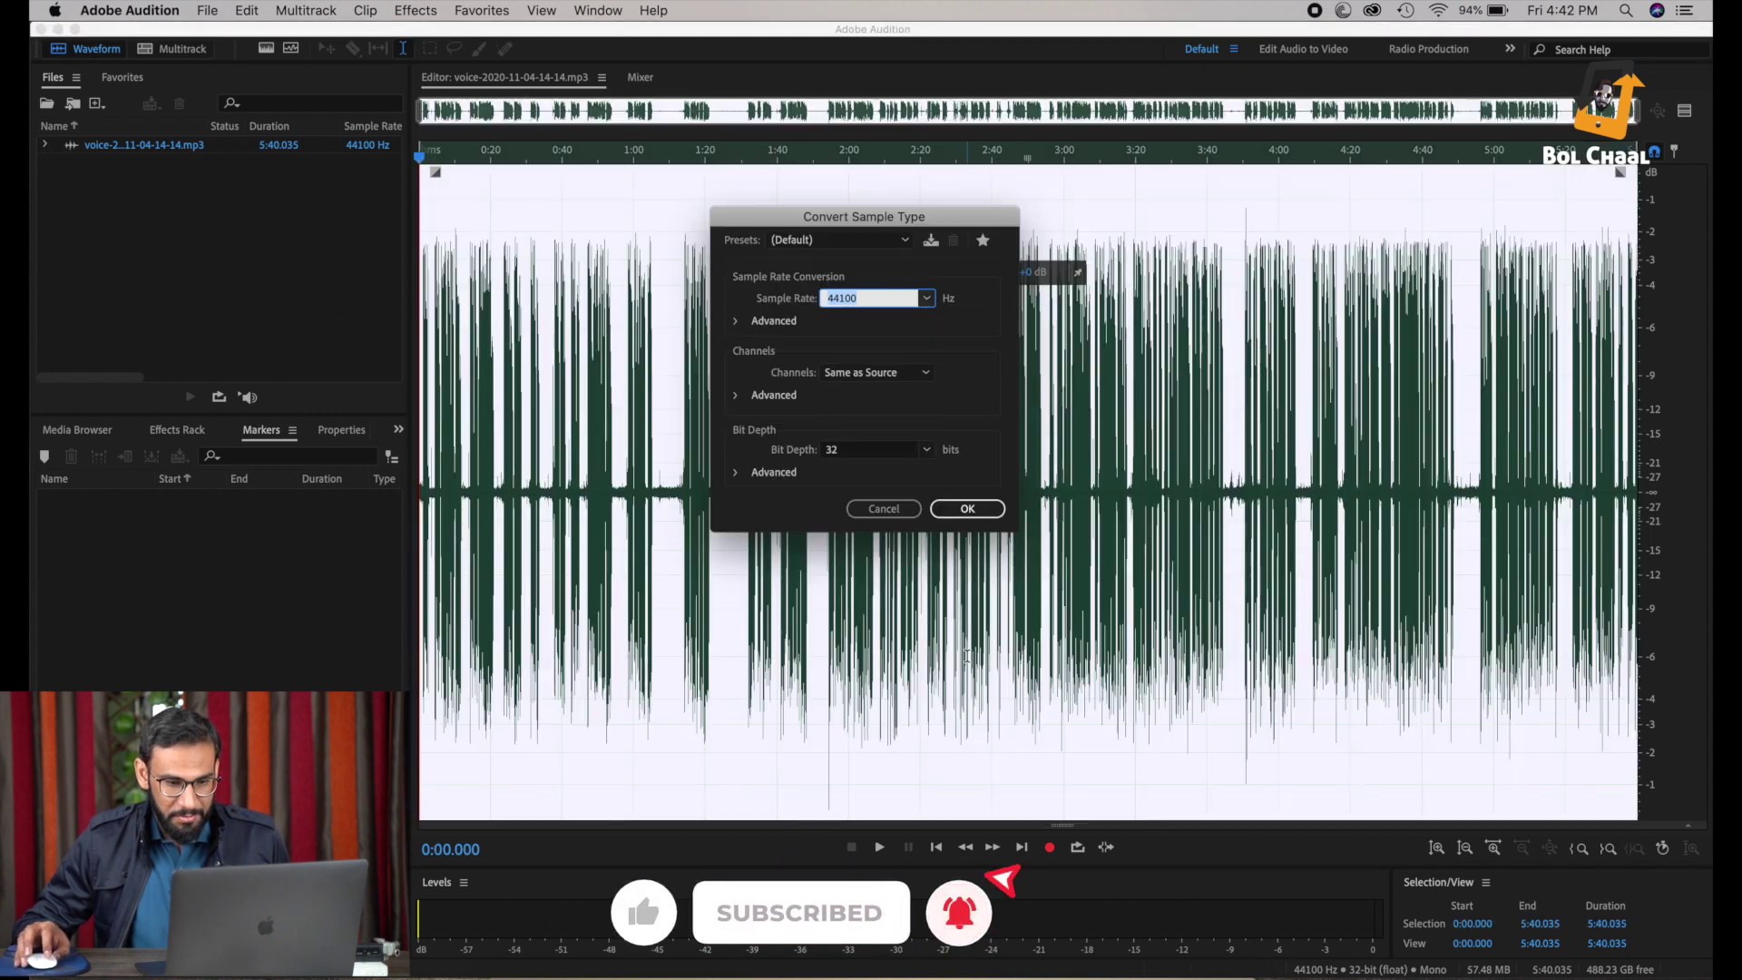
{"action": "left_click", "coordinate": [916, 372]}
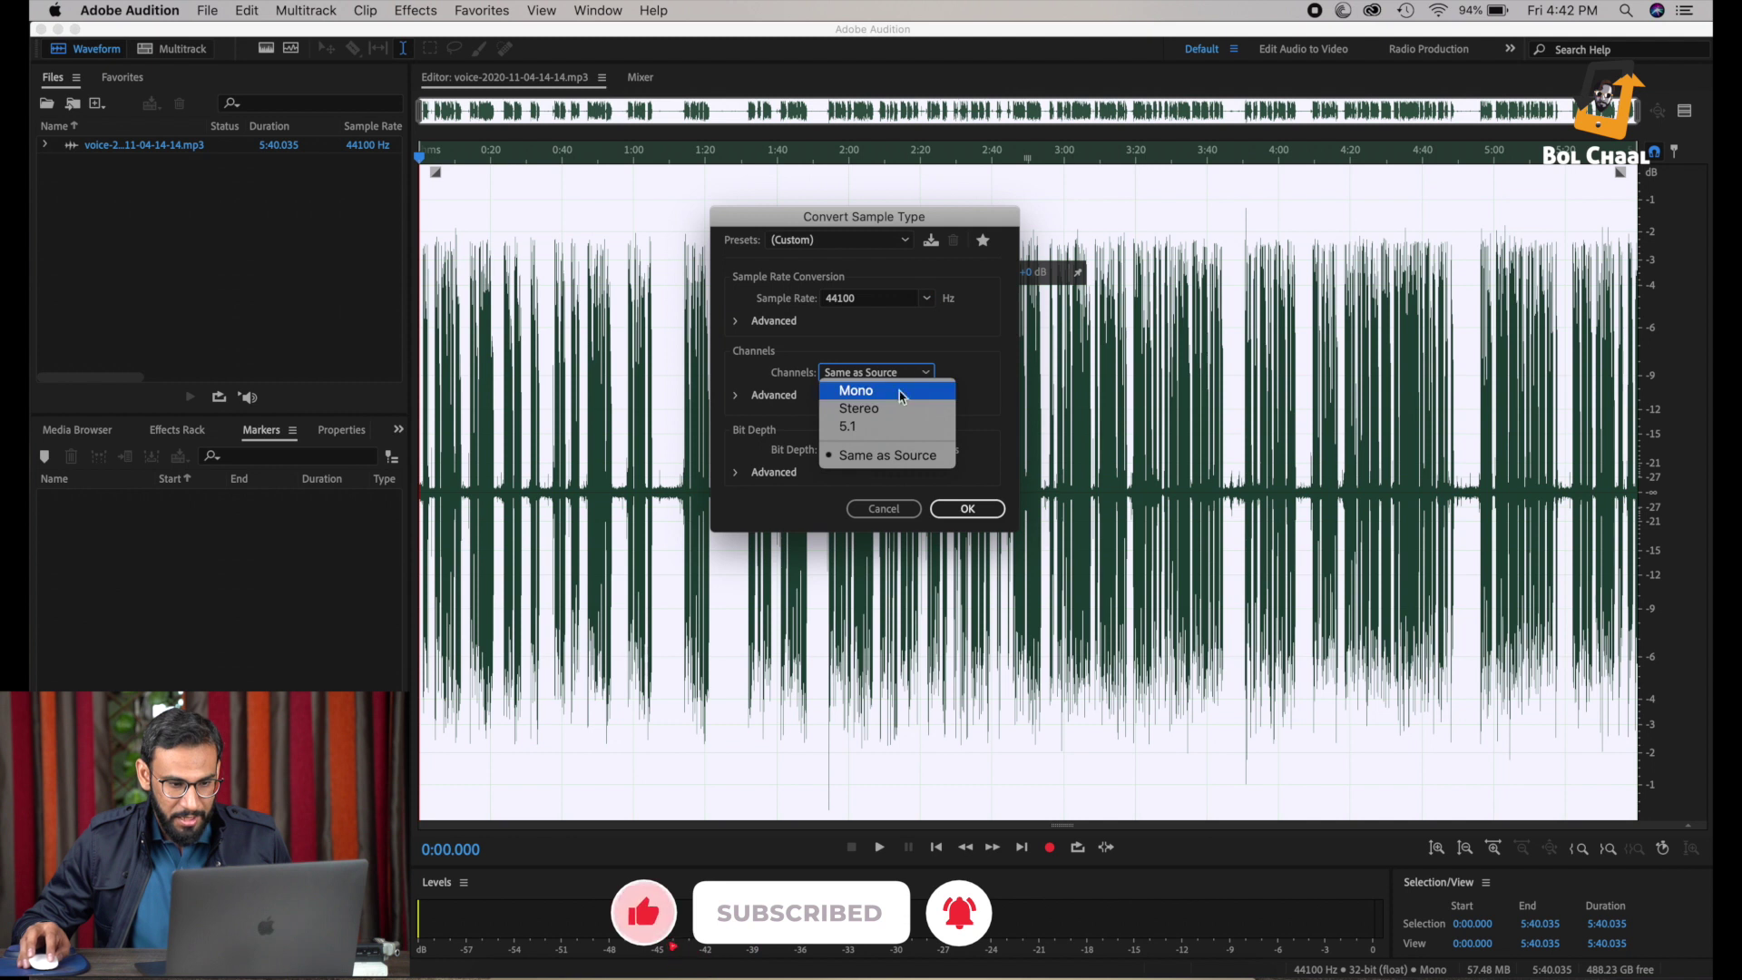
{"action": "left_click", "coordinate": [878, 409]}
{"action": "left_click", "coordinate": [964, 508]}
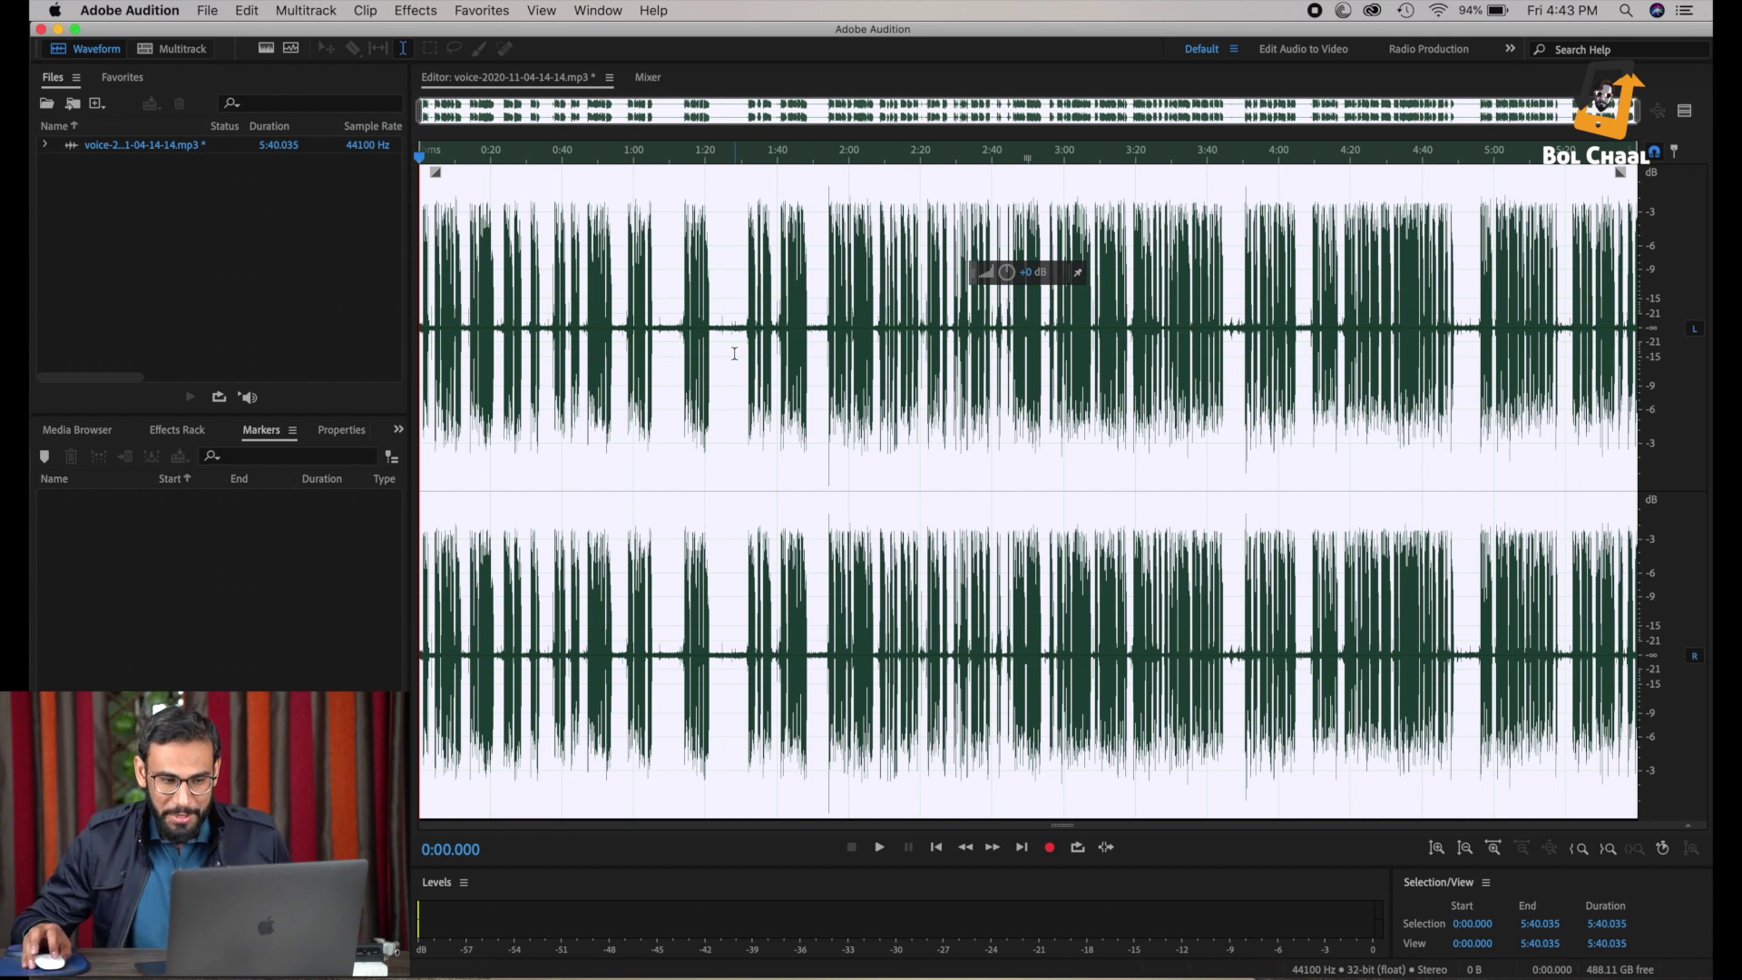
Step: Play the recording from about 1:30 and again from about 1:22 to listen for background noise in the gaps
{"action": "scroll", "coordinate": [735, 354], "scroll_direction": "up", "scroll_amount": 5}
{"action": "left_click", "coordinate": [768, 354]}
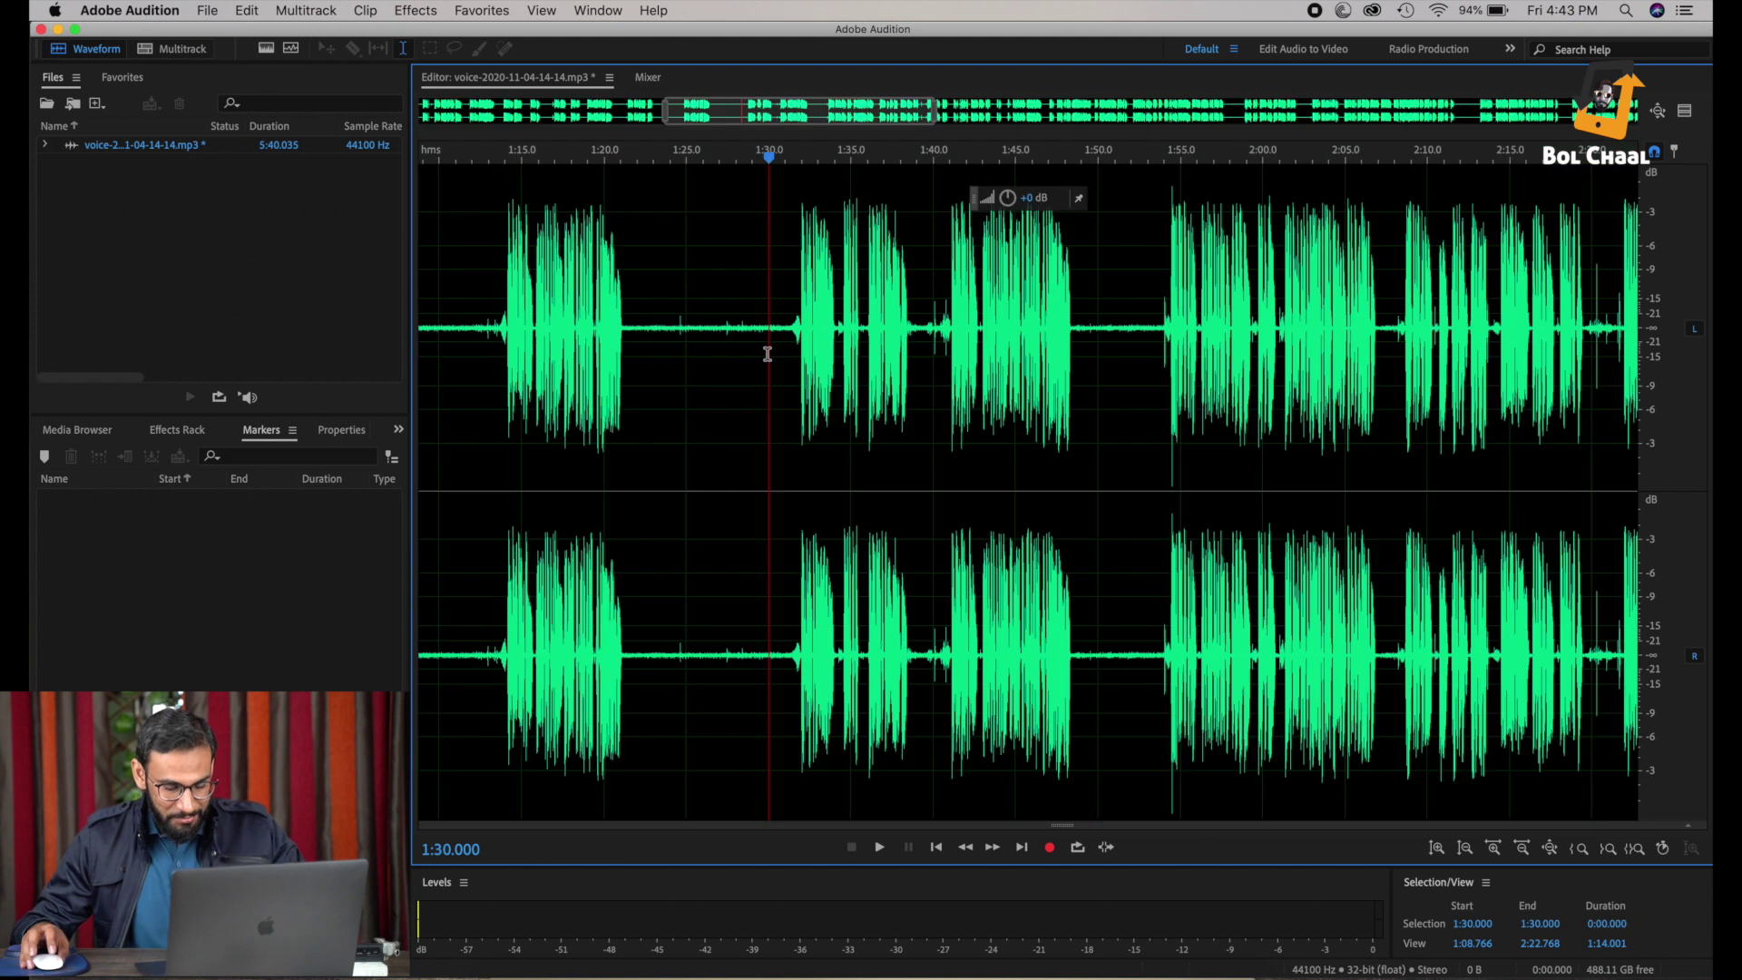
{"action": "key", "text": "space"}
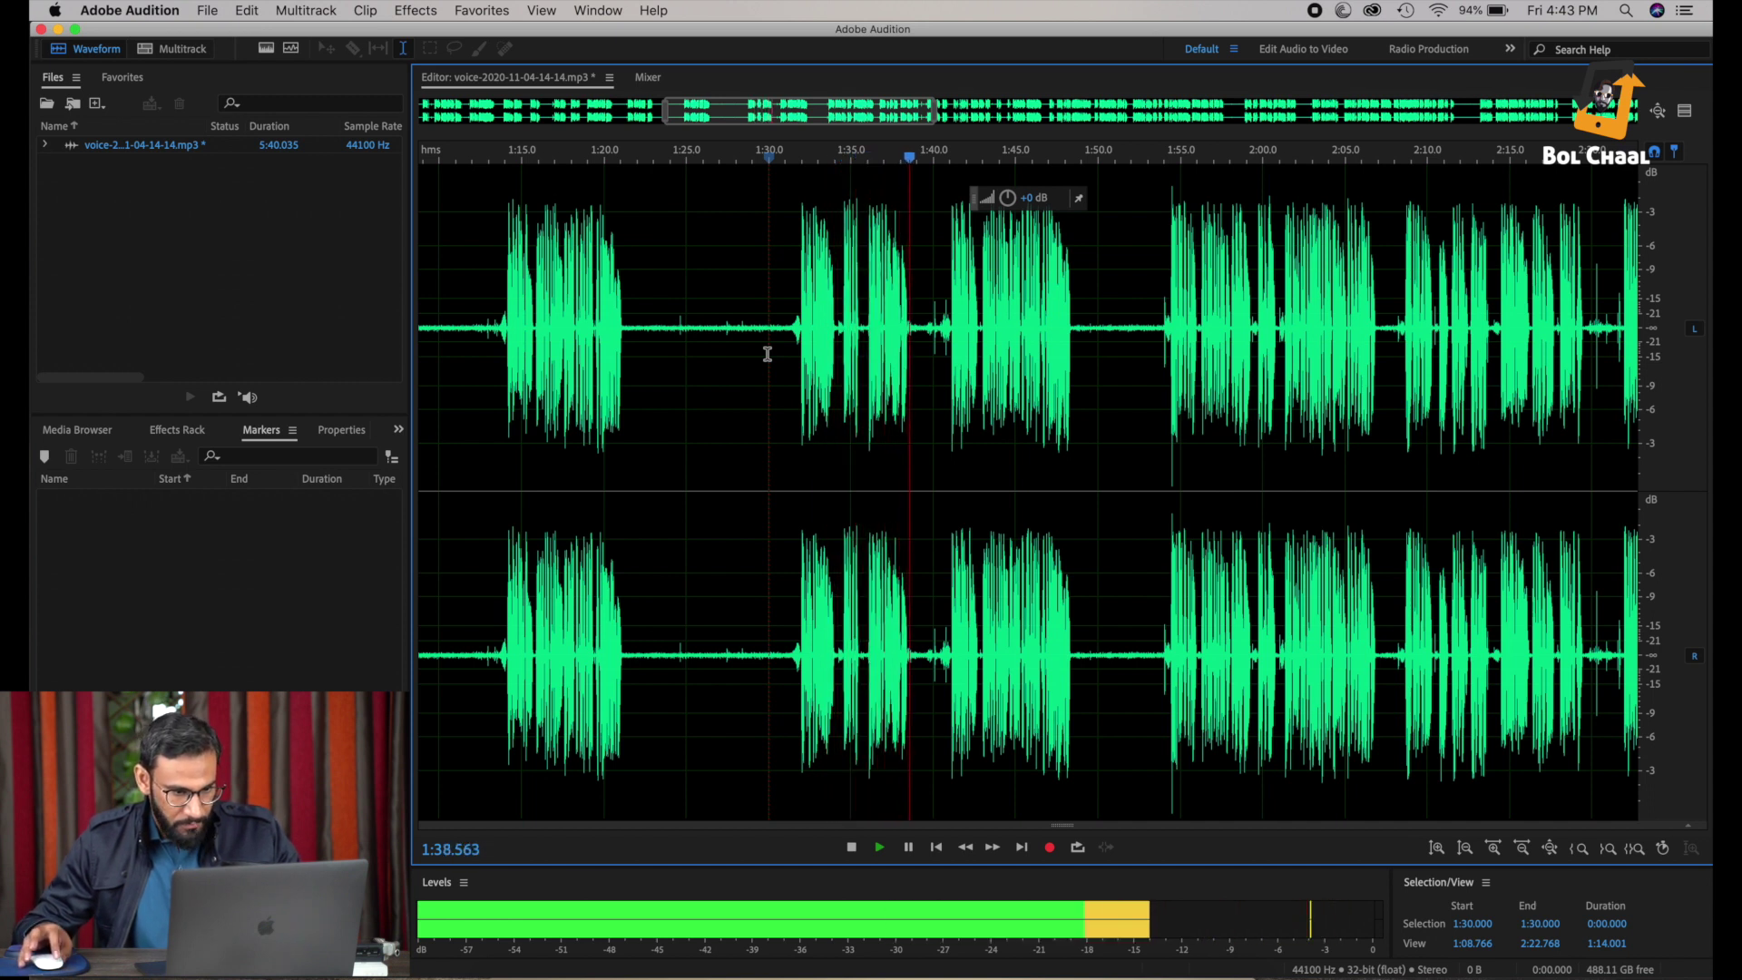
{"action": "key", "text": "space"}
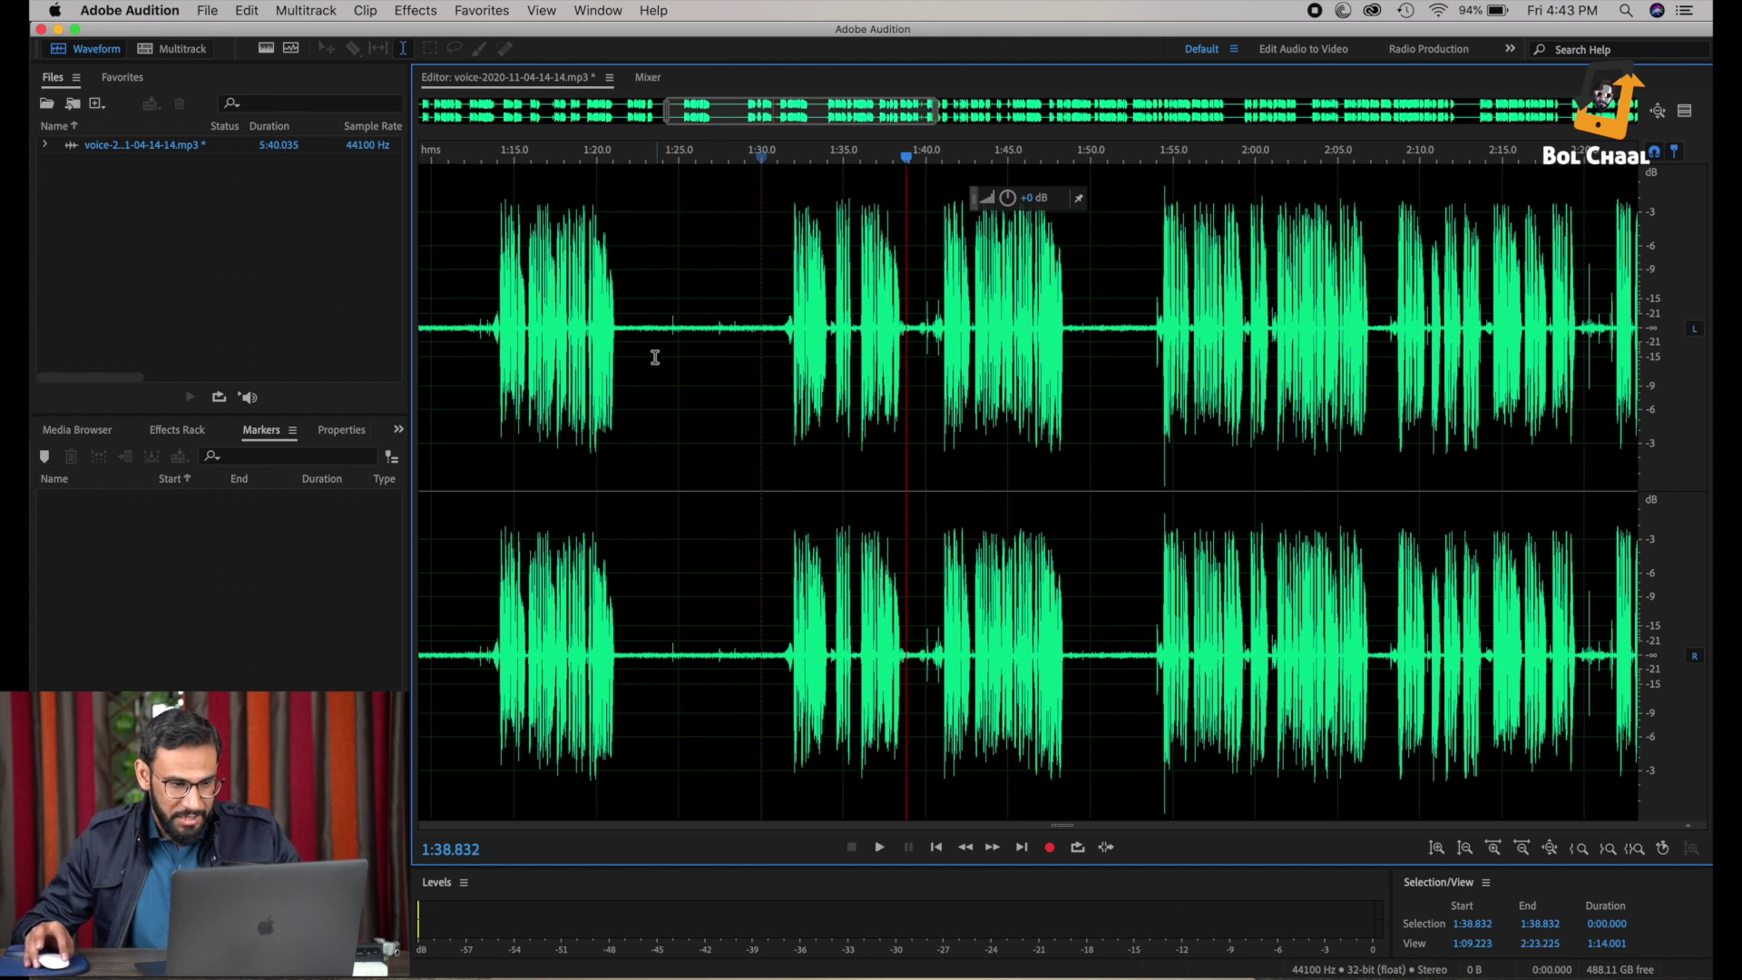
{"action": "left_click", "coordinate": [631, 366]}
{"action": "key", "text": "space"}
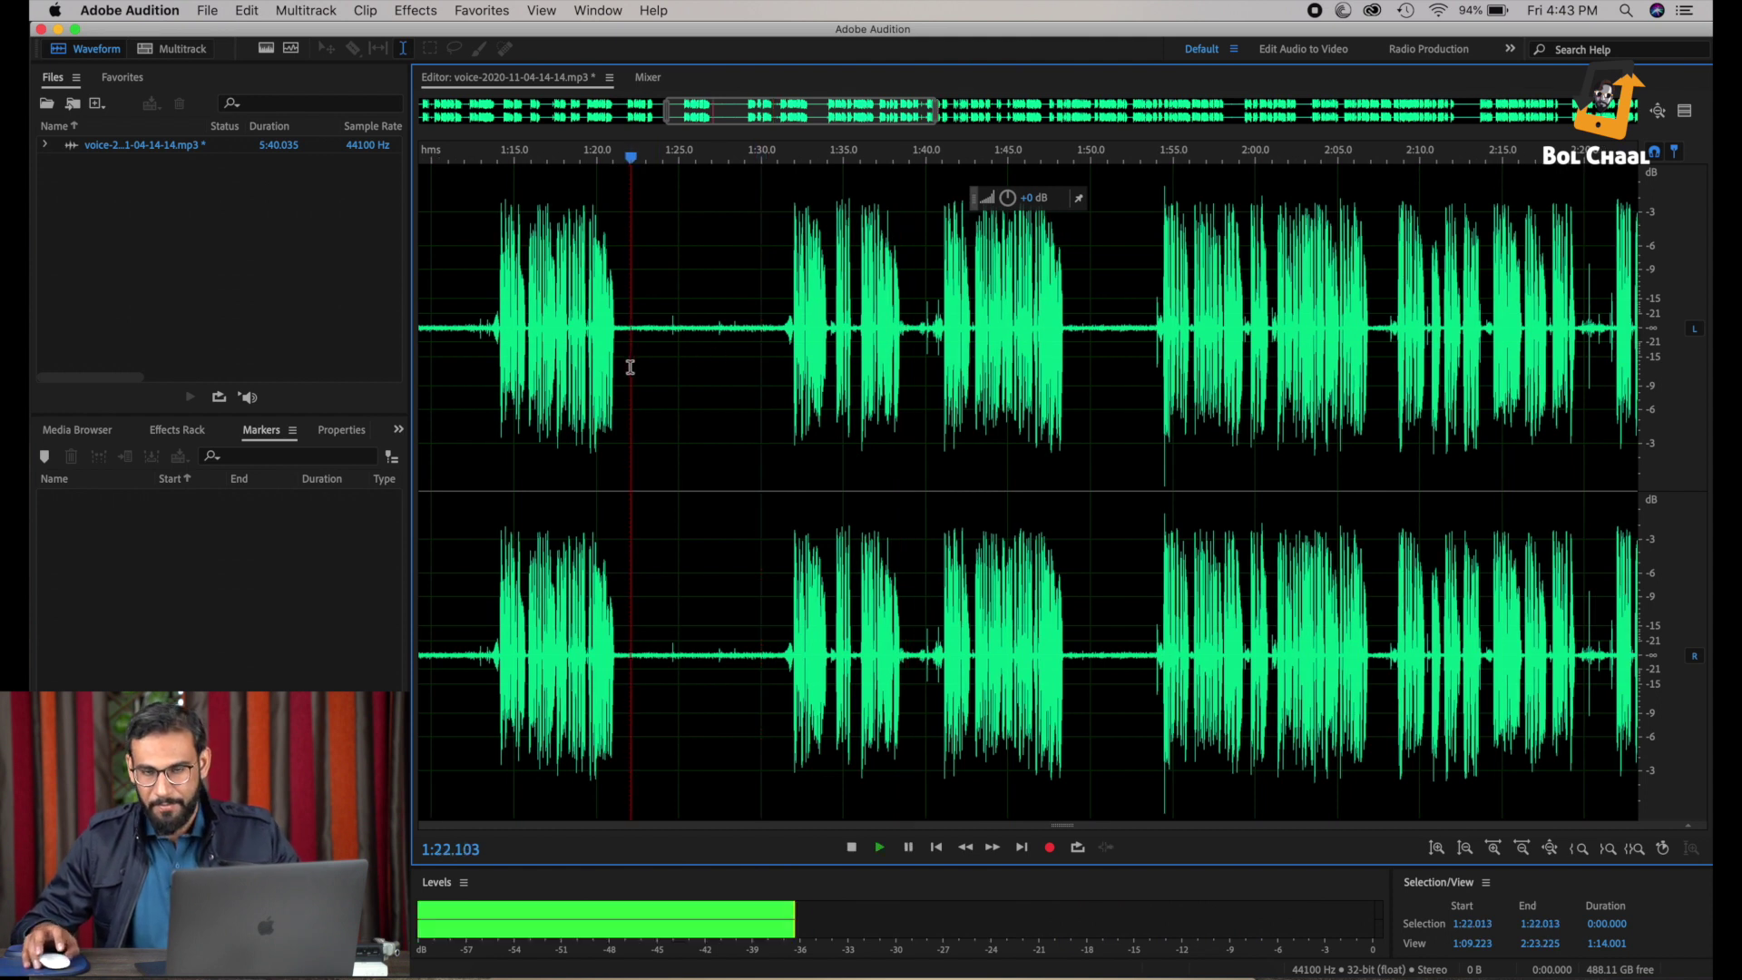
{"action": "key", "text": "space"}
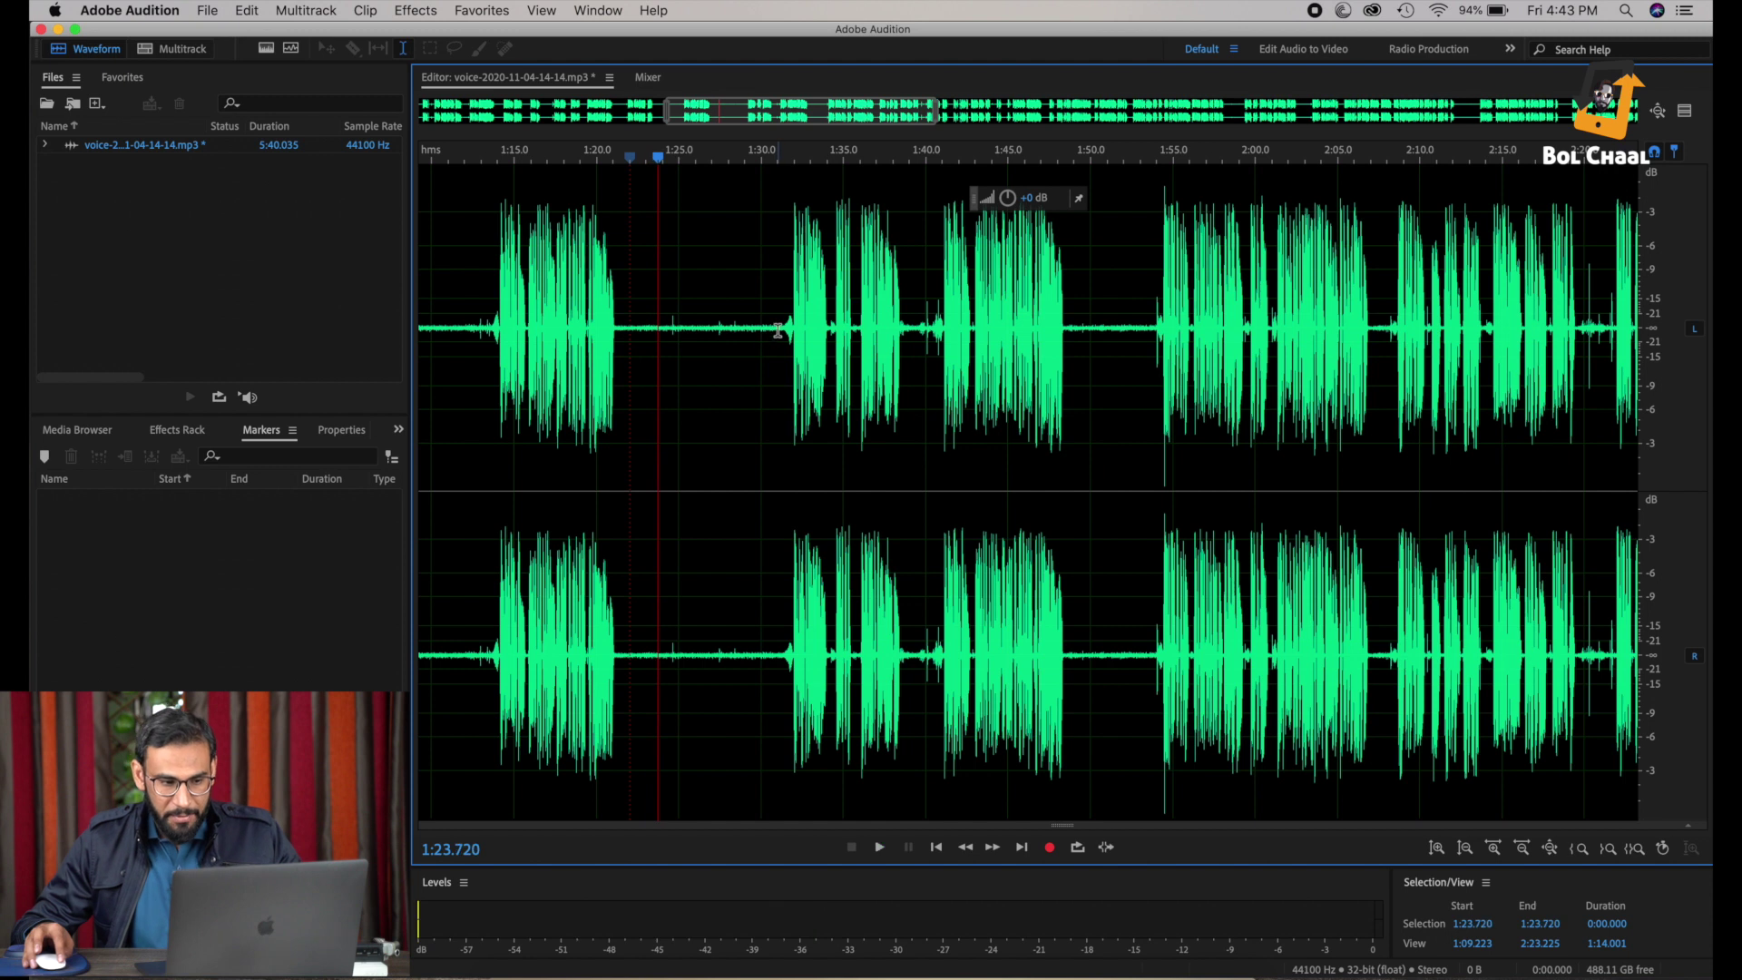
Step: Try boosting the volume of the speech gap from about 1:22 to 1:30.7 and play it back to hear the noise
{"action": "left_click_drag", "start_coordinate": [772, 332], "coordinate": [631, 340]}
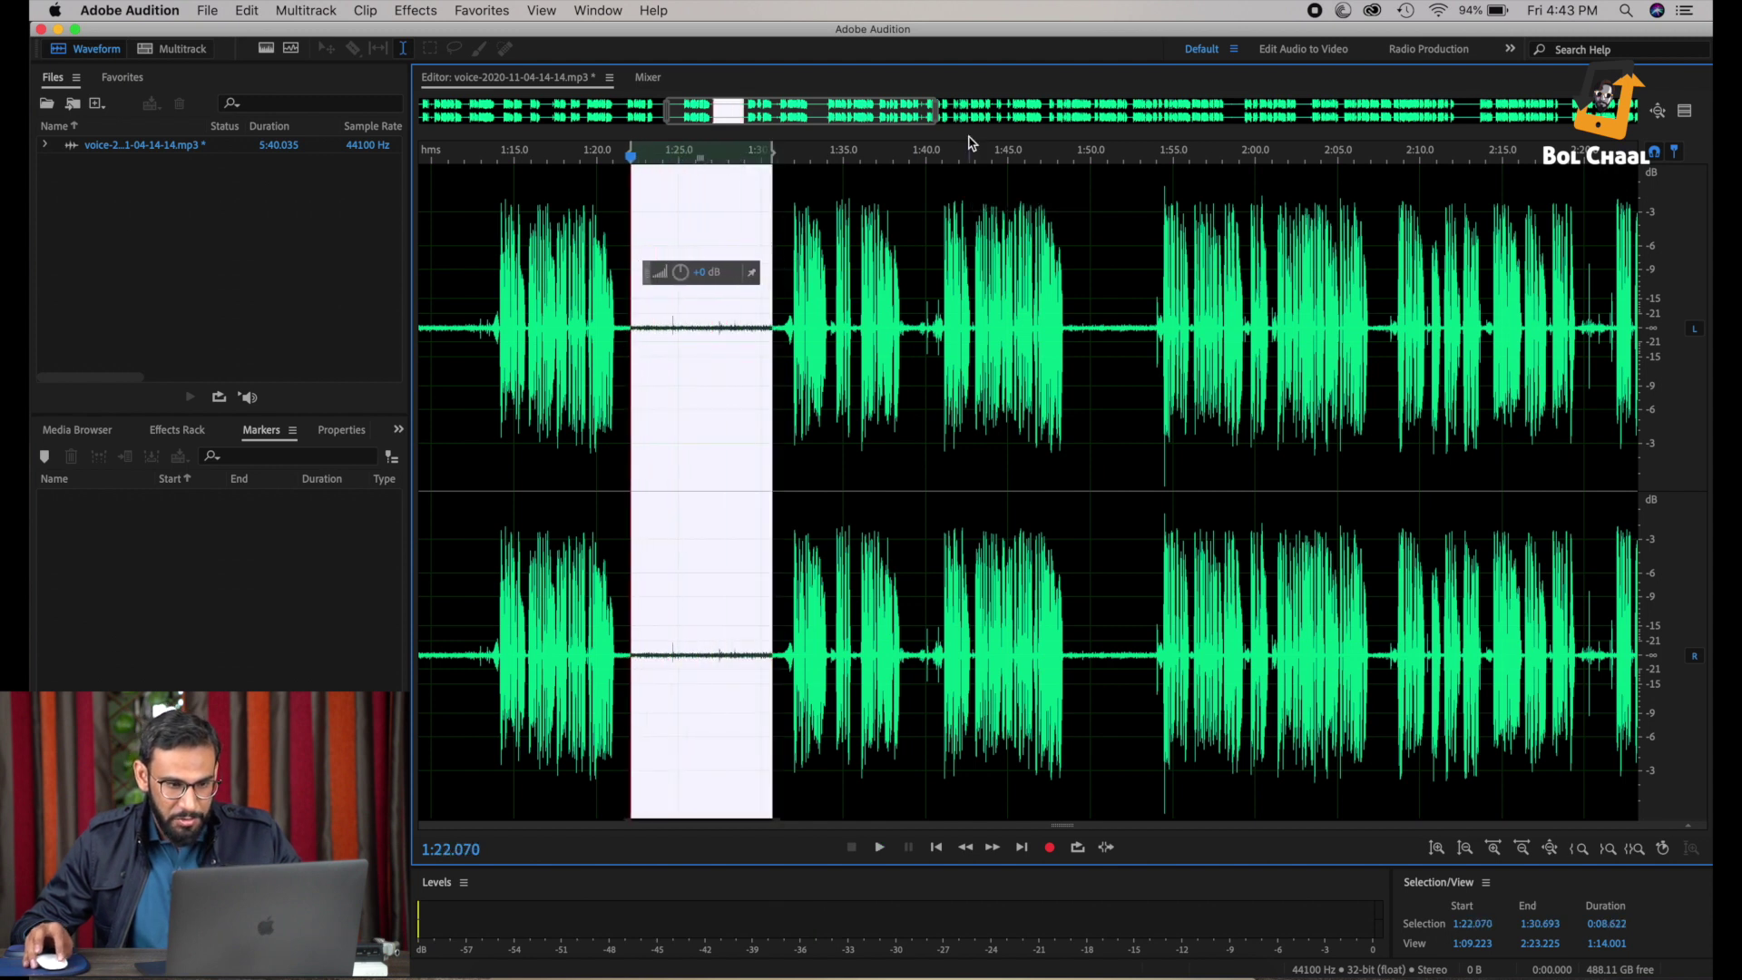
{"action": "left_click_drag", "start_coordinate": [675, 276], "coordinate": [736, 248]}
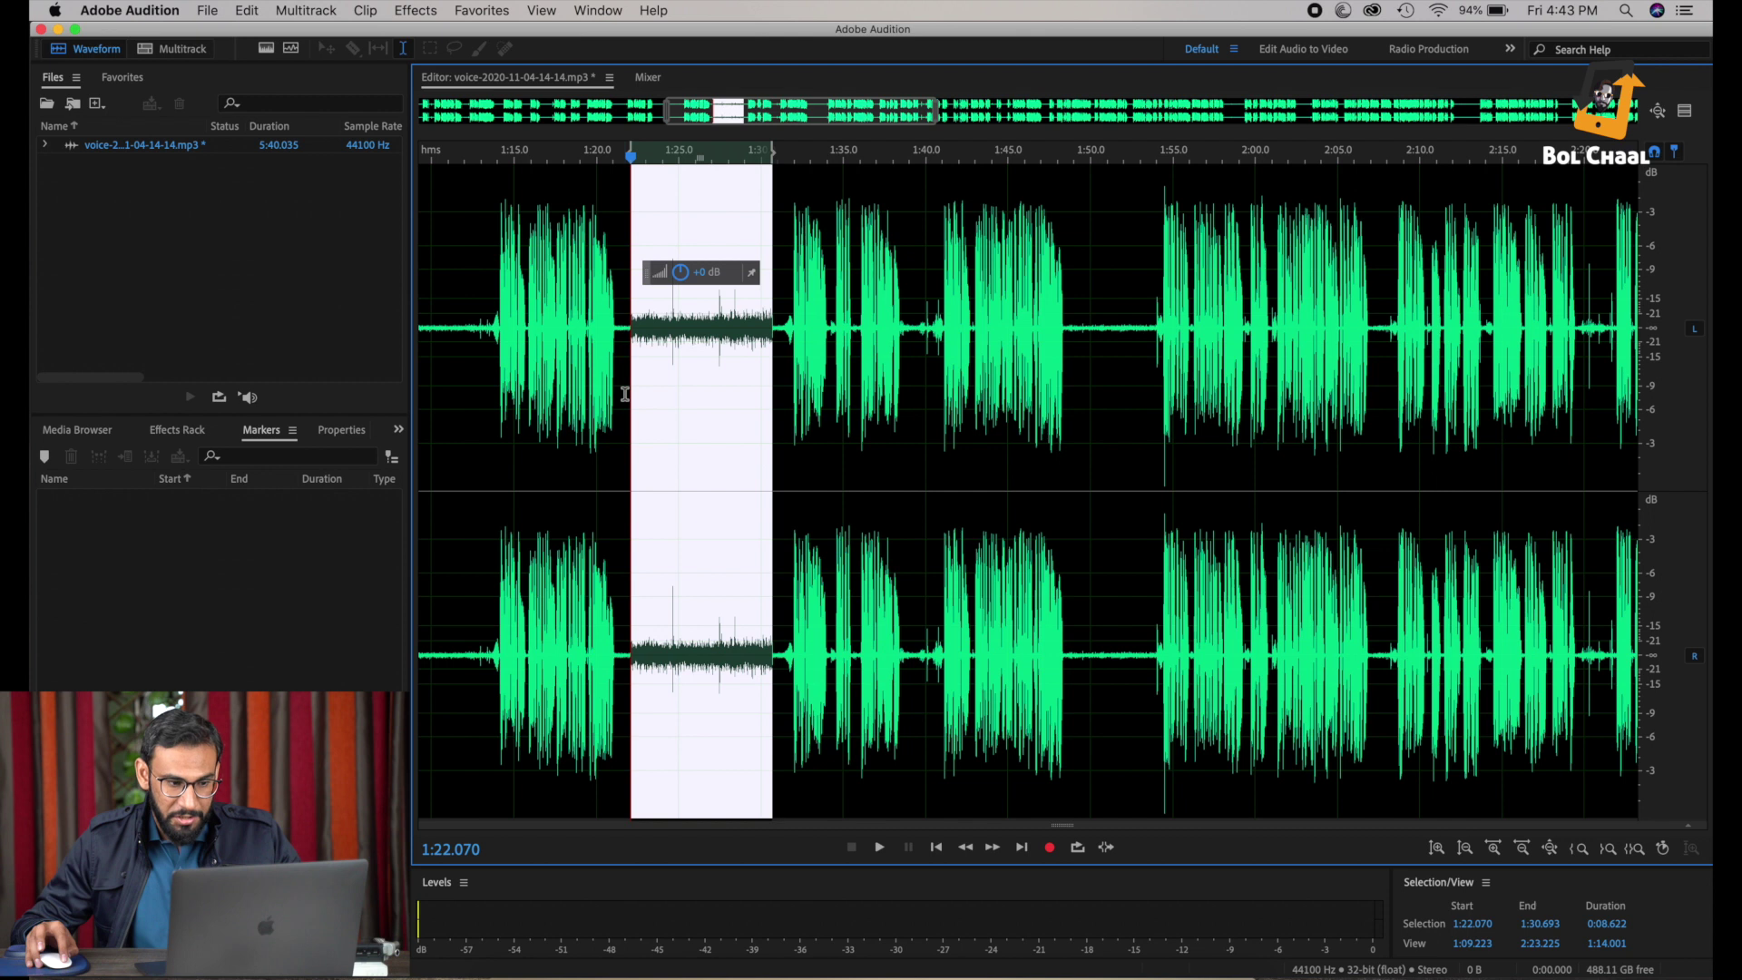
{"action": "left_click", "coordinate": [627, 392]}
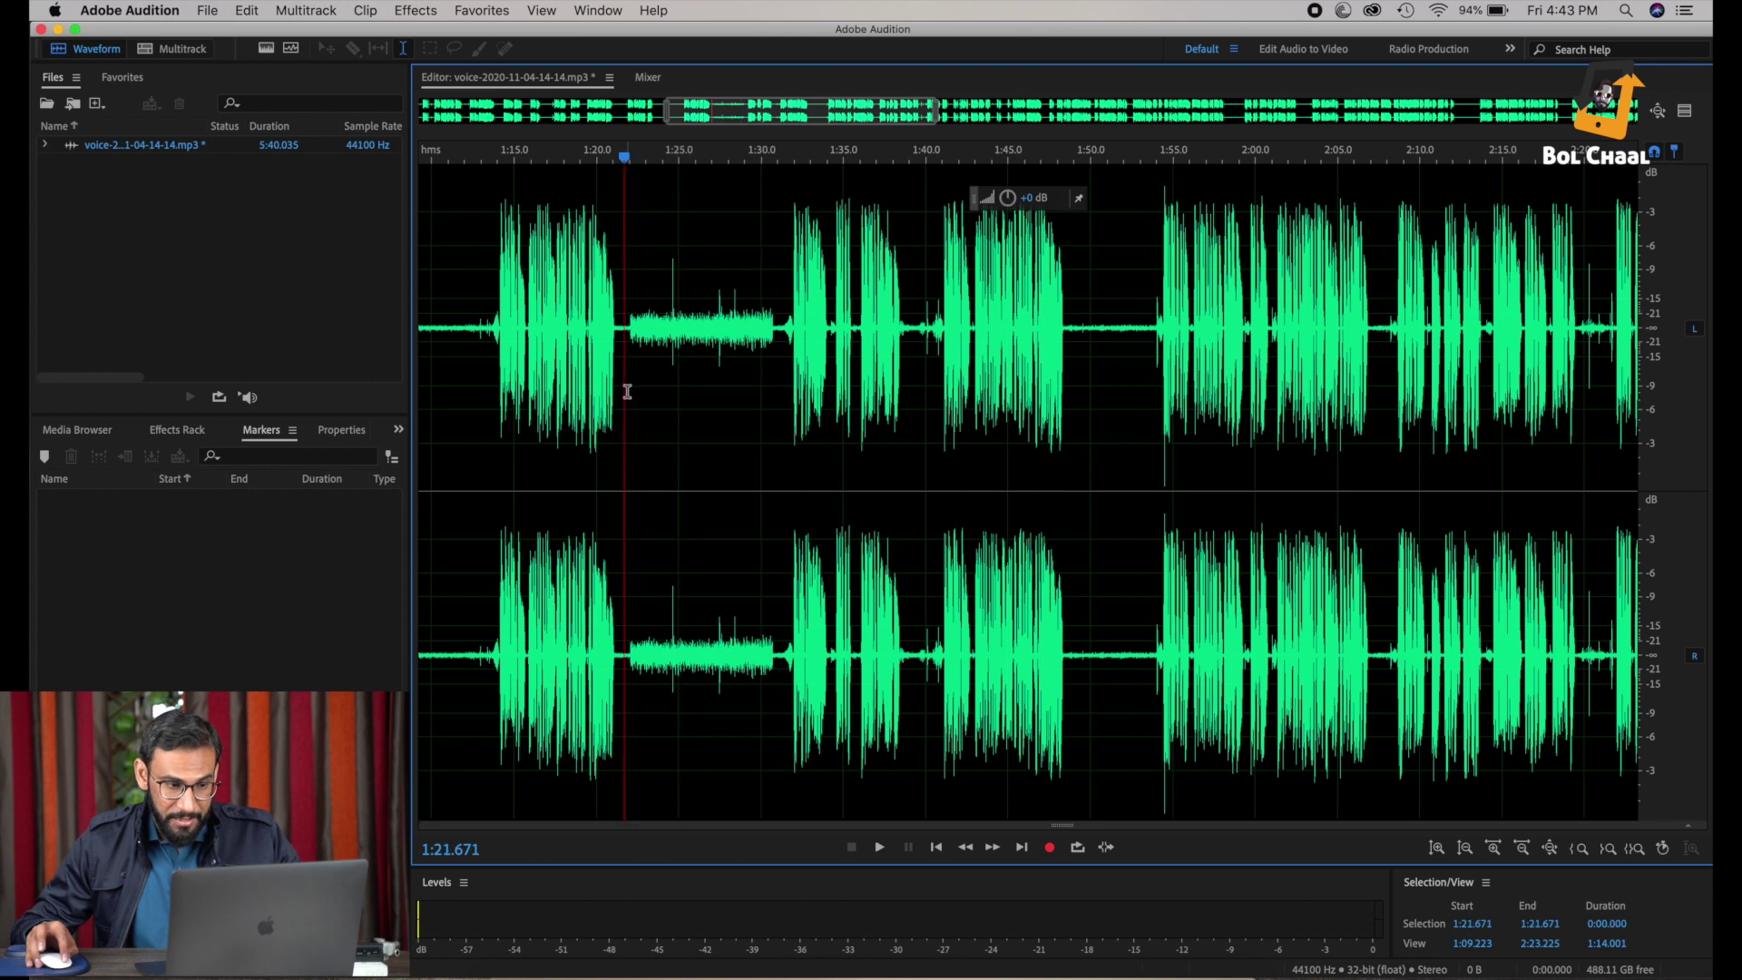
{"action": "key", "text": "space"}
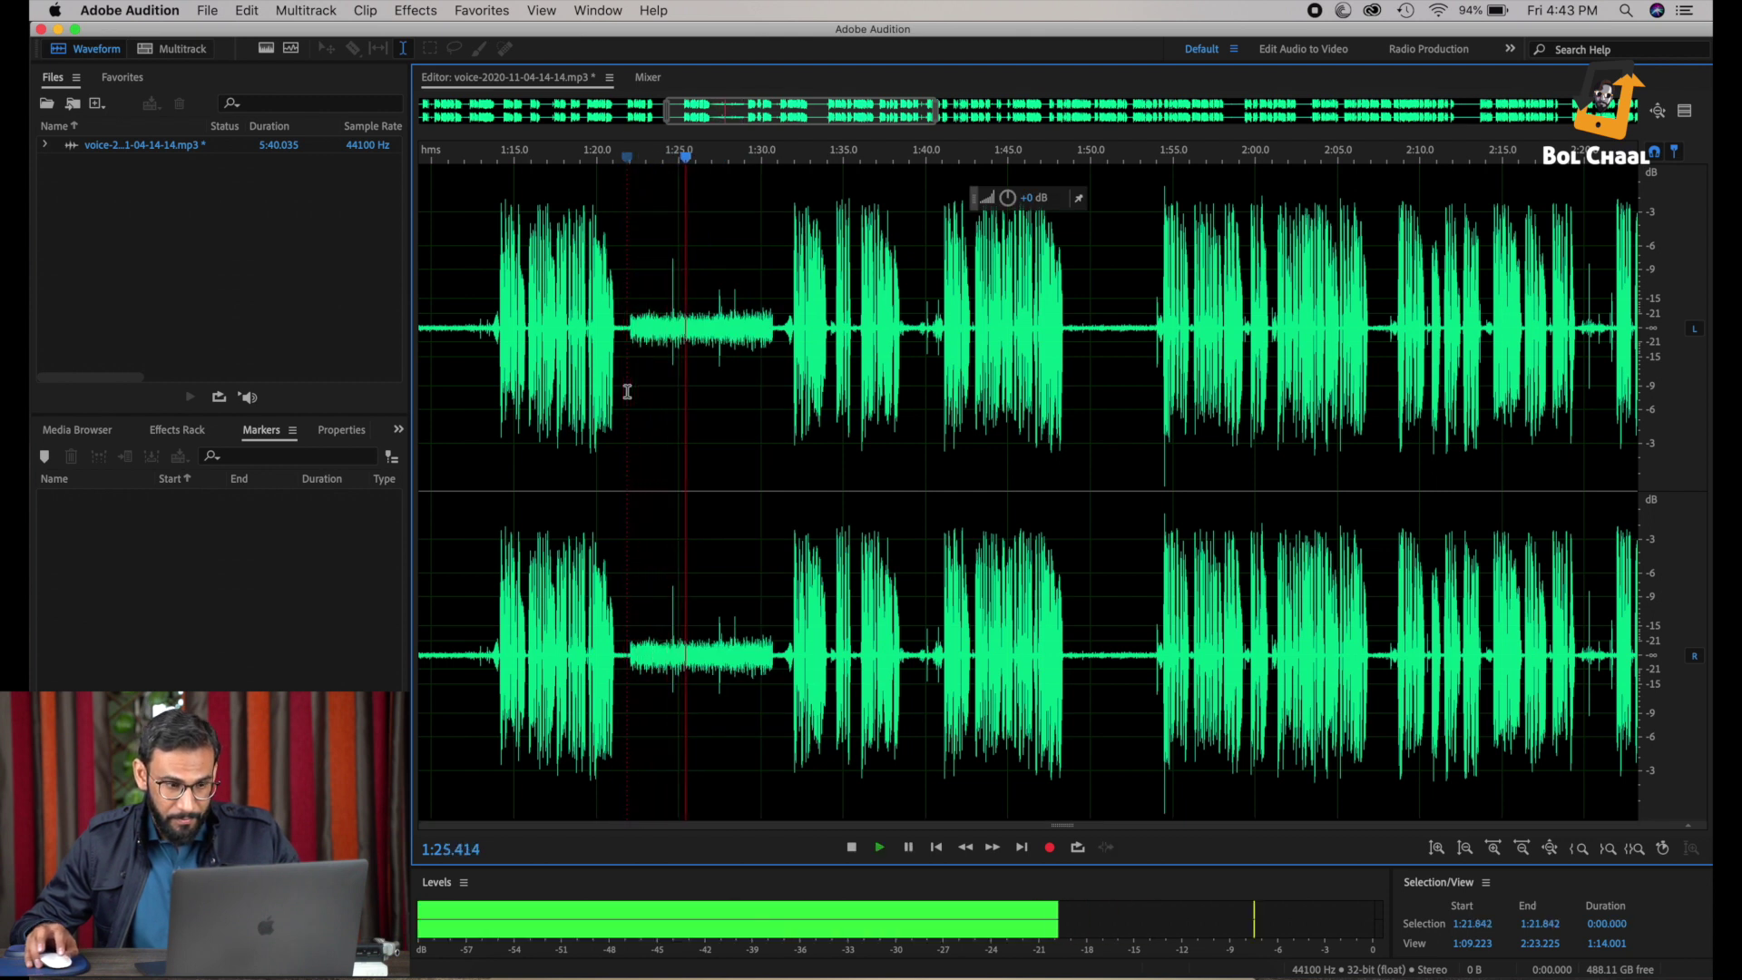
{"action": "key", "text": "space"}
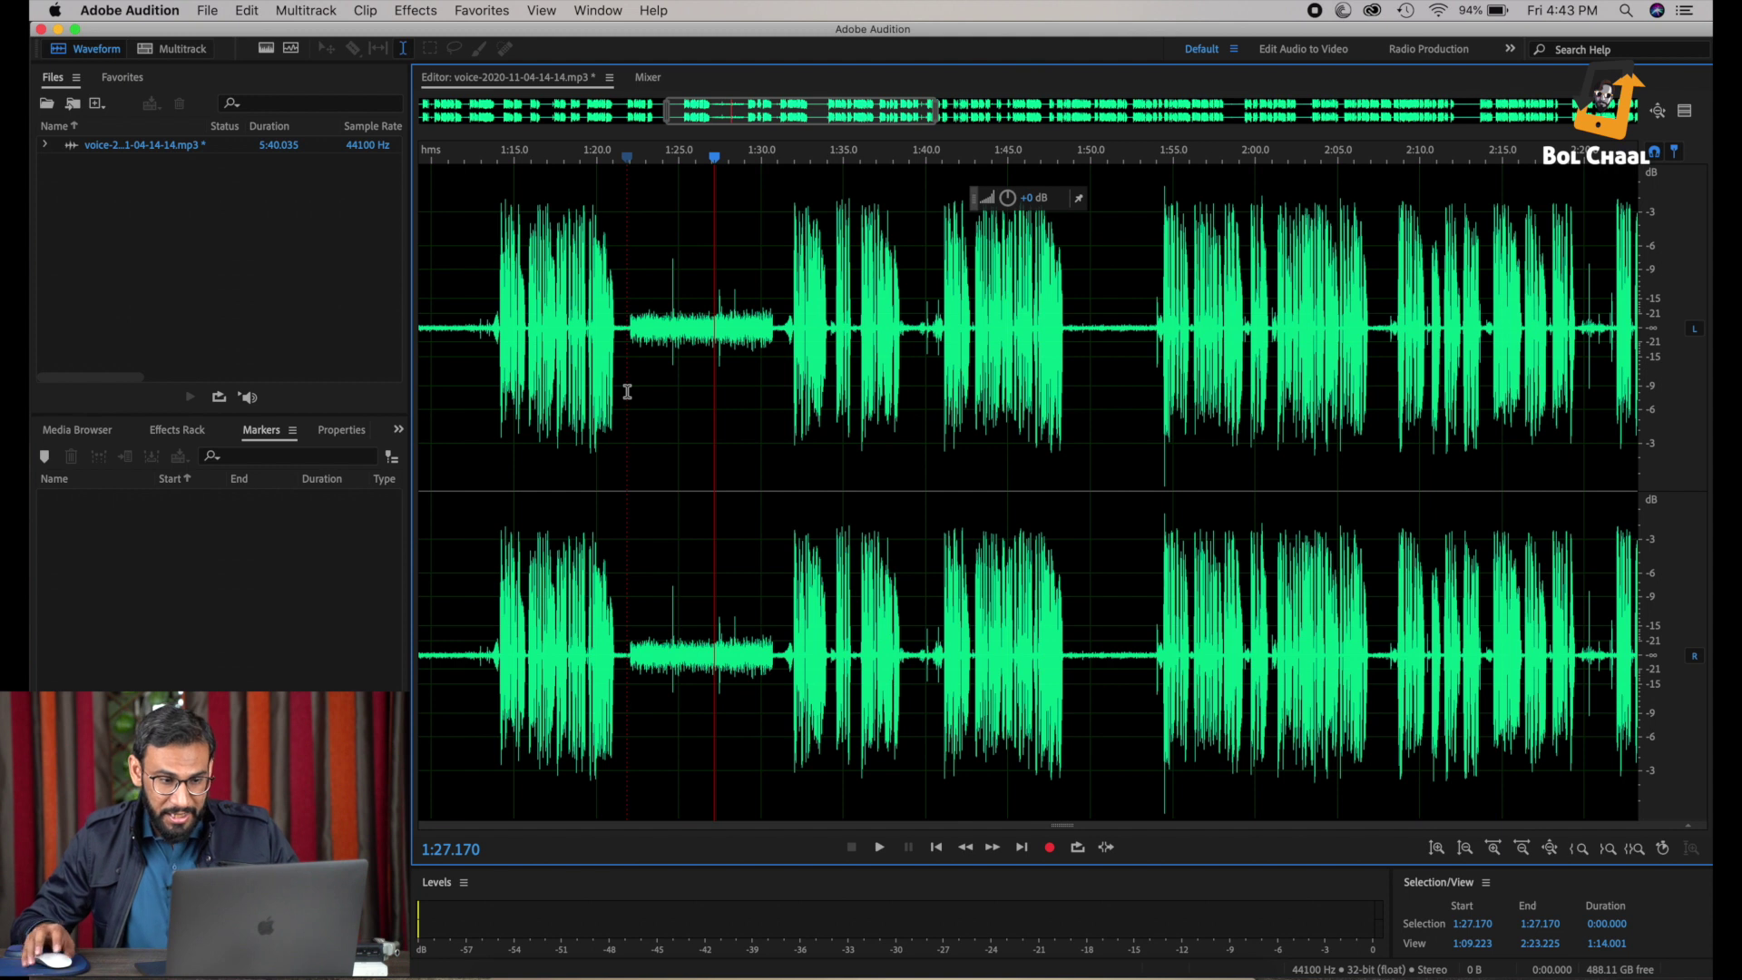
Step: Undo the volume boost on the speech gap and clear the selection
{"action": "scroll", "coordinate": [774, 331], "scroll_direction": "down", "scroll_amount": 1}
{"action": "left_click_drag", "start_coordinate": [774, 333], "coordinate": [731, 326]}
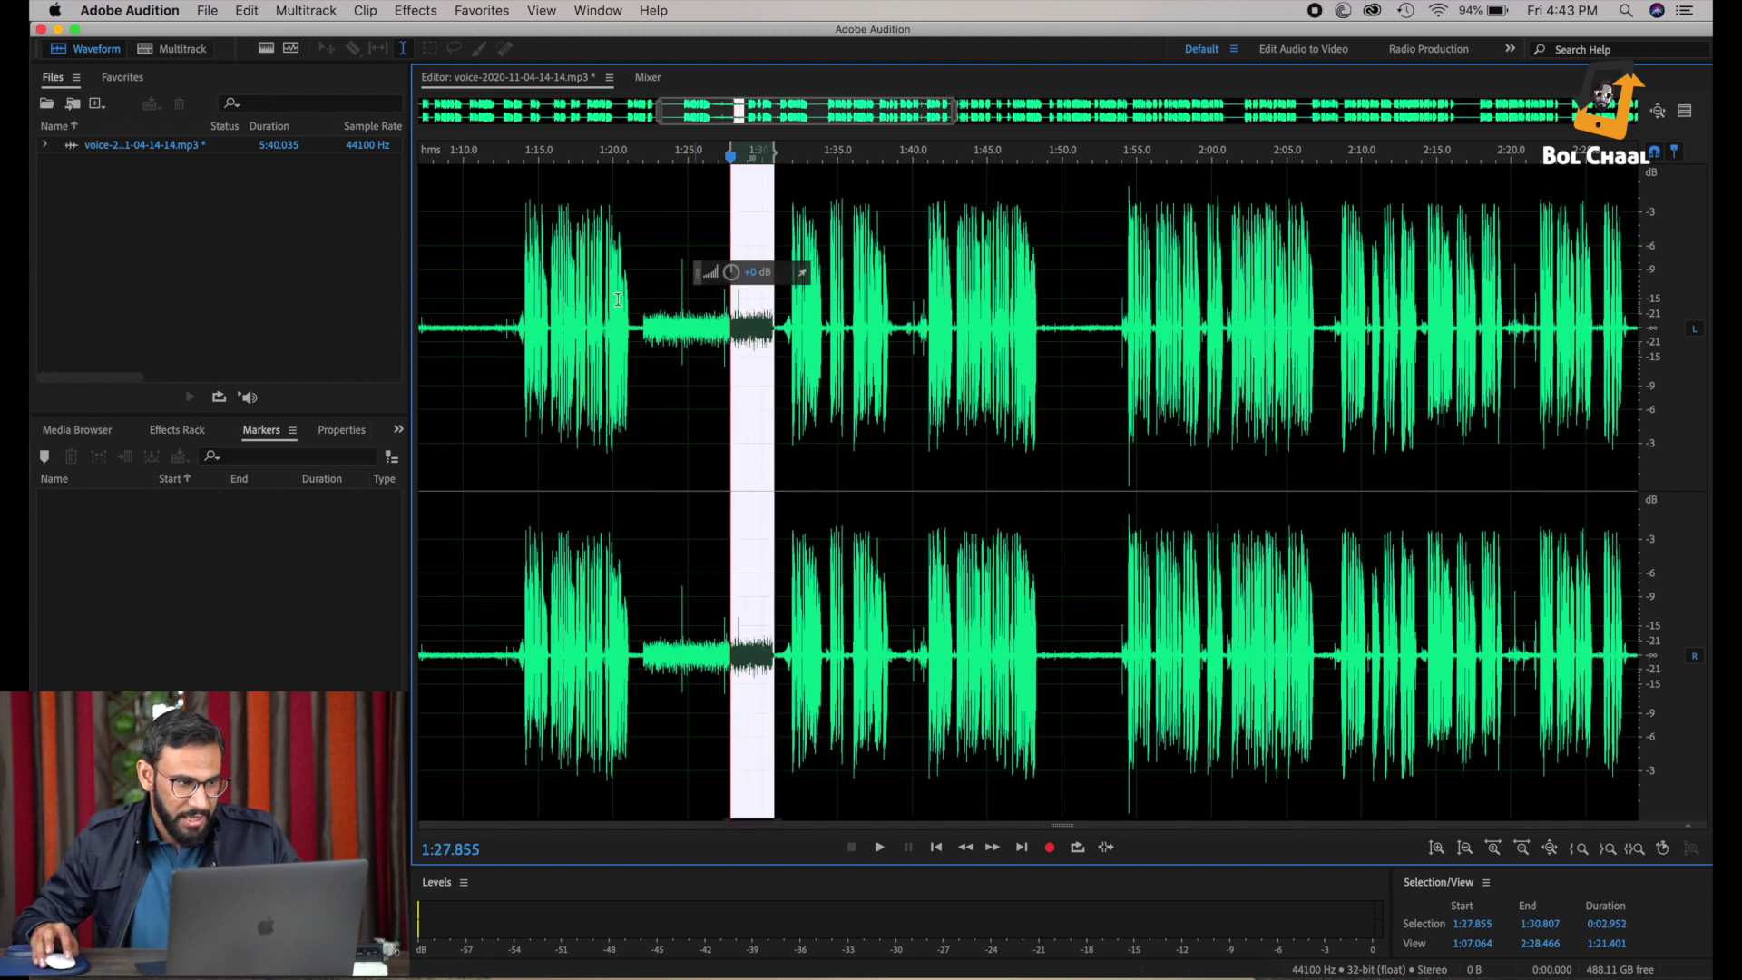
{"action": "left_click", "coordinate": [246, 12]}
{"action": "left_click", "coordinate": [281, 36]}
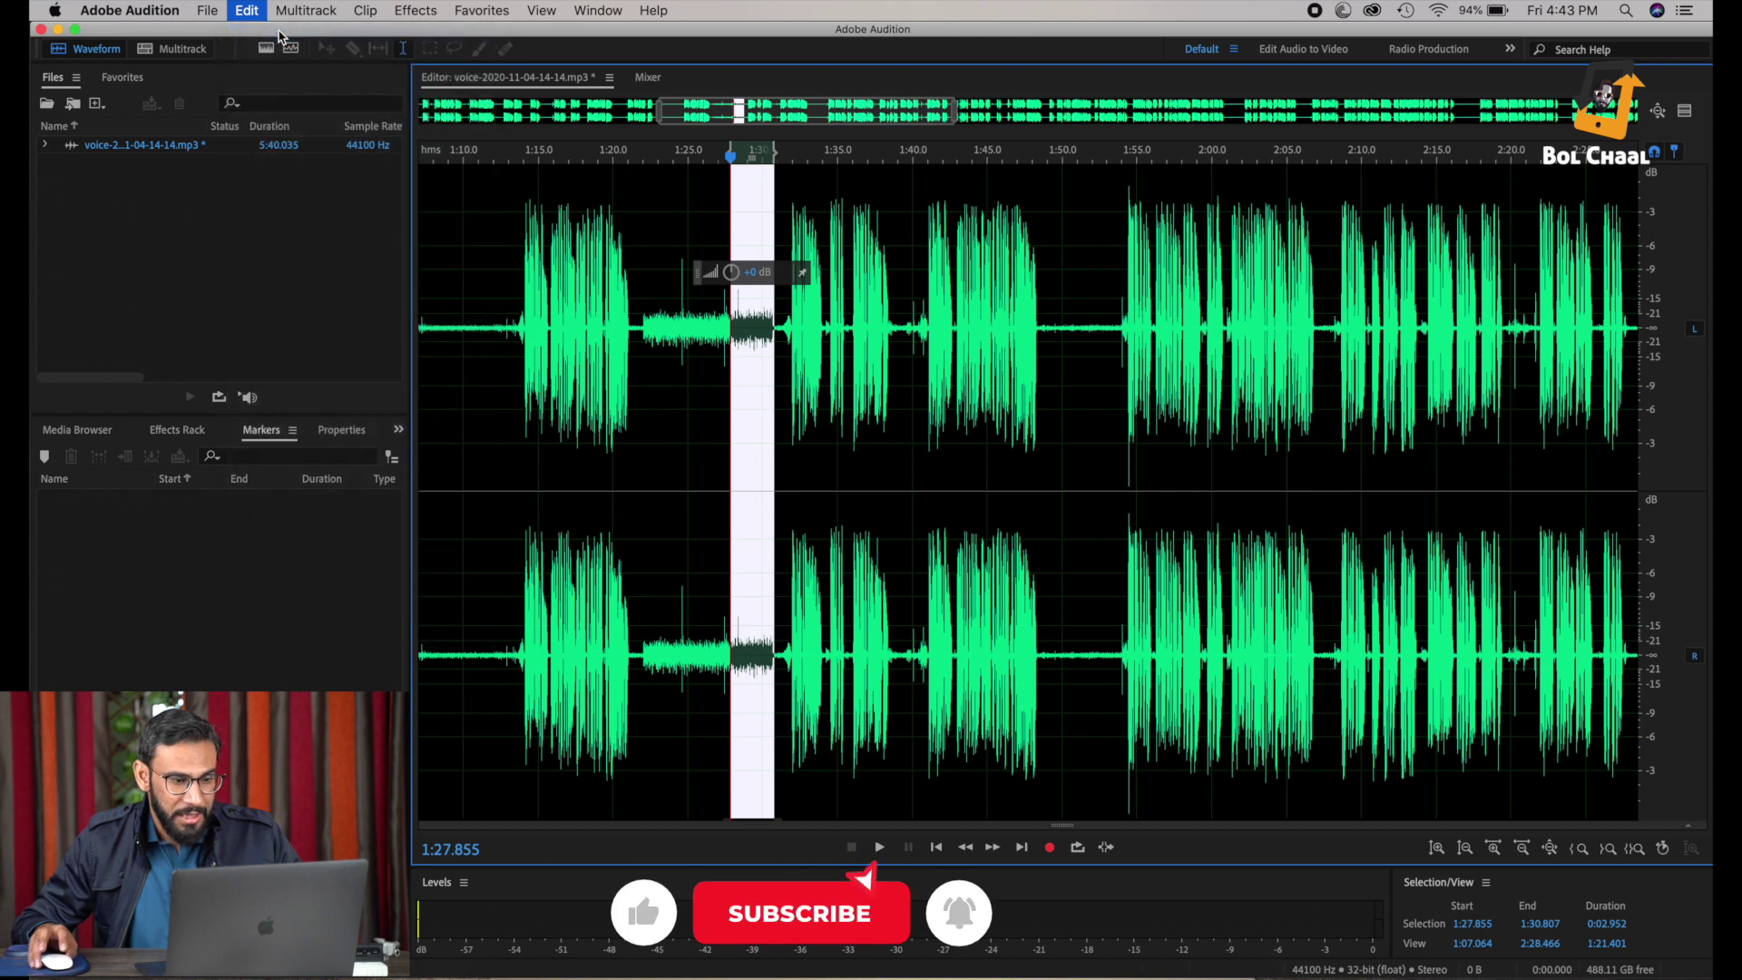
{"action": "left_click", "coordinate": [597, 433]}
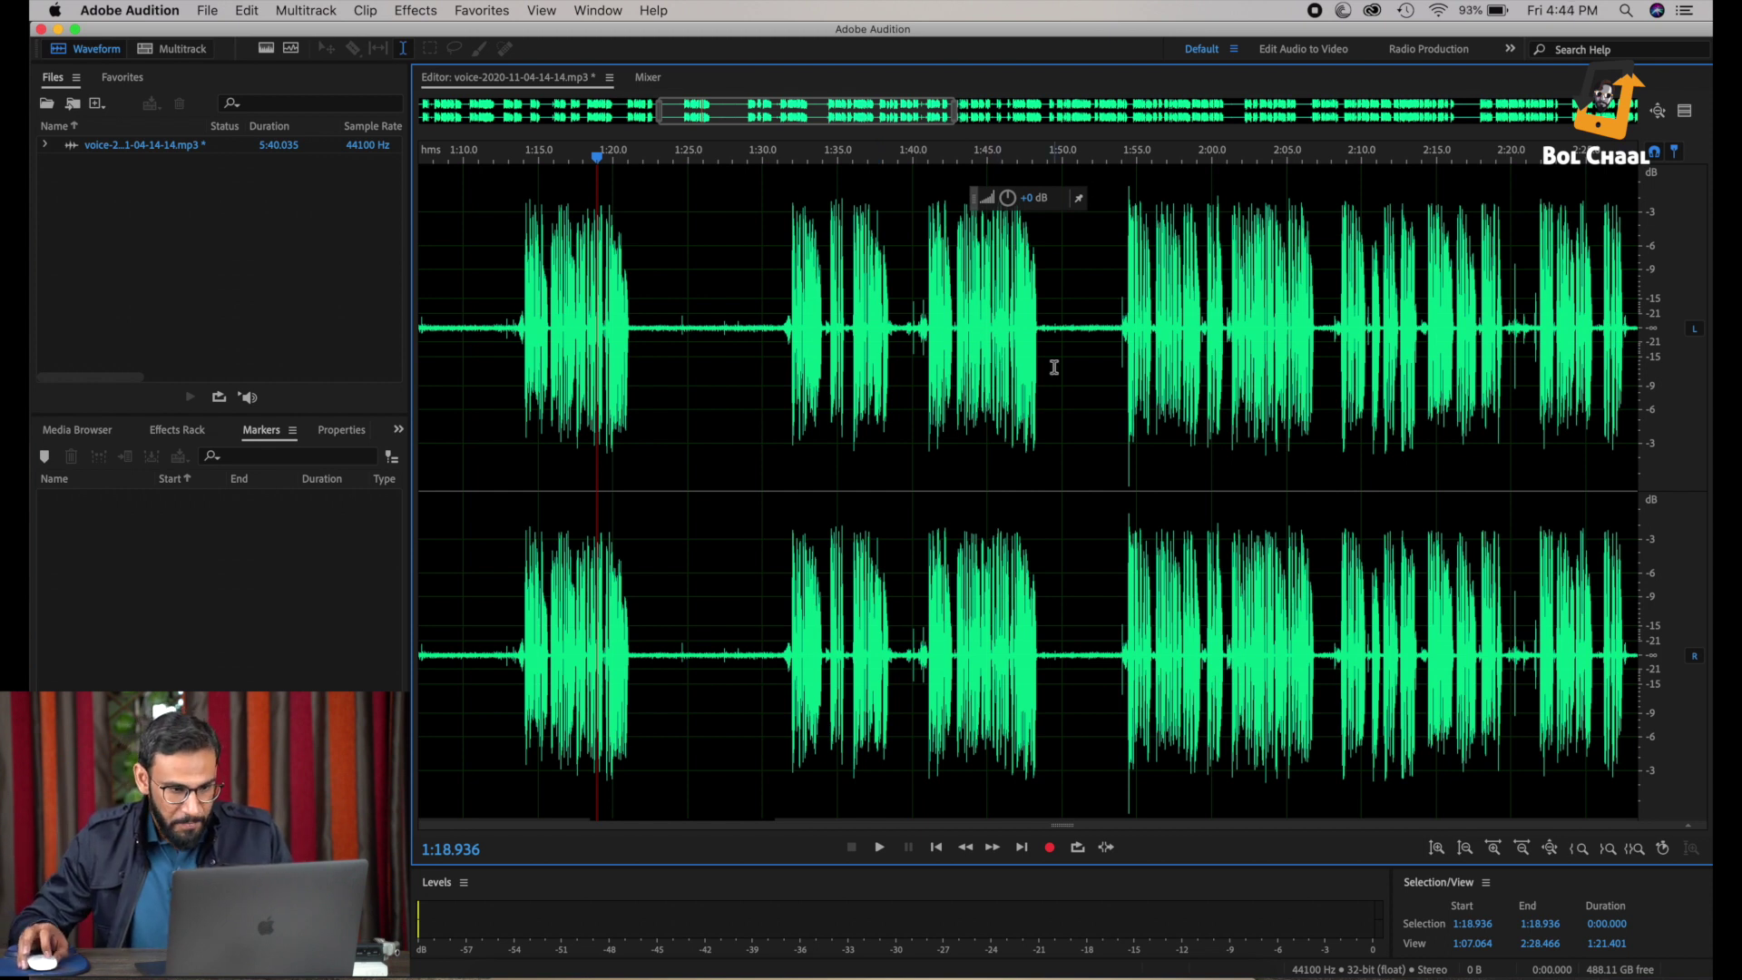
Step: Select the entire recording and show its spectral frequency display, enlarged around the passage near 1:40
{"action": "scroll", "coordinate": [1053, 368], "scroll_direction": "down", "scroll_amount": 5}
{"action": "key", "text": "super+a"}
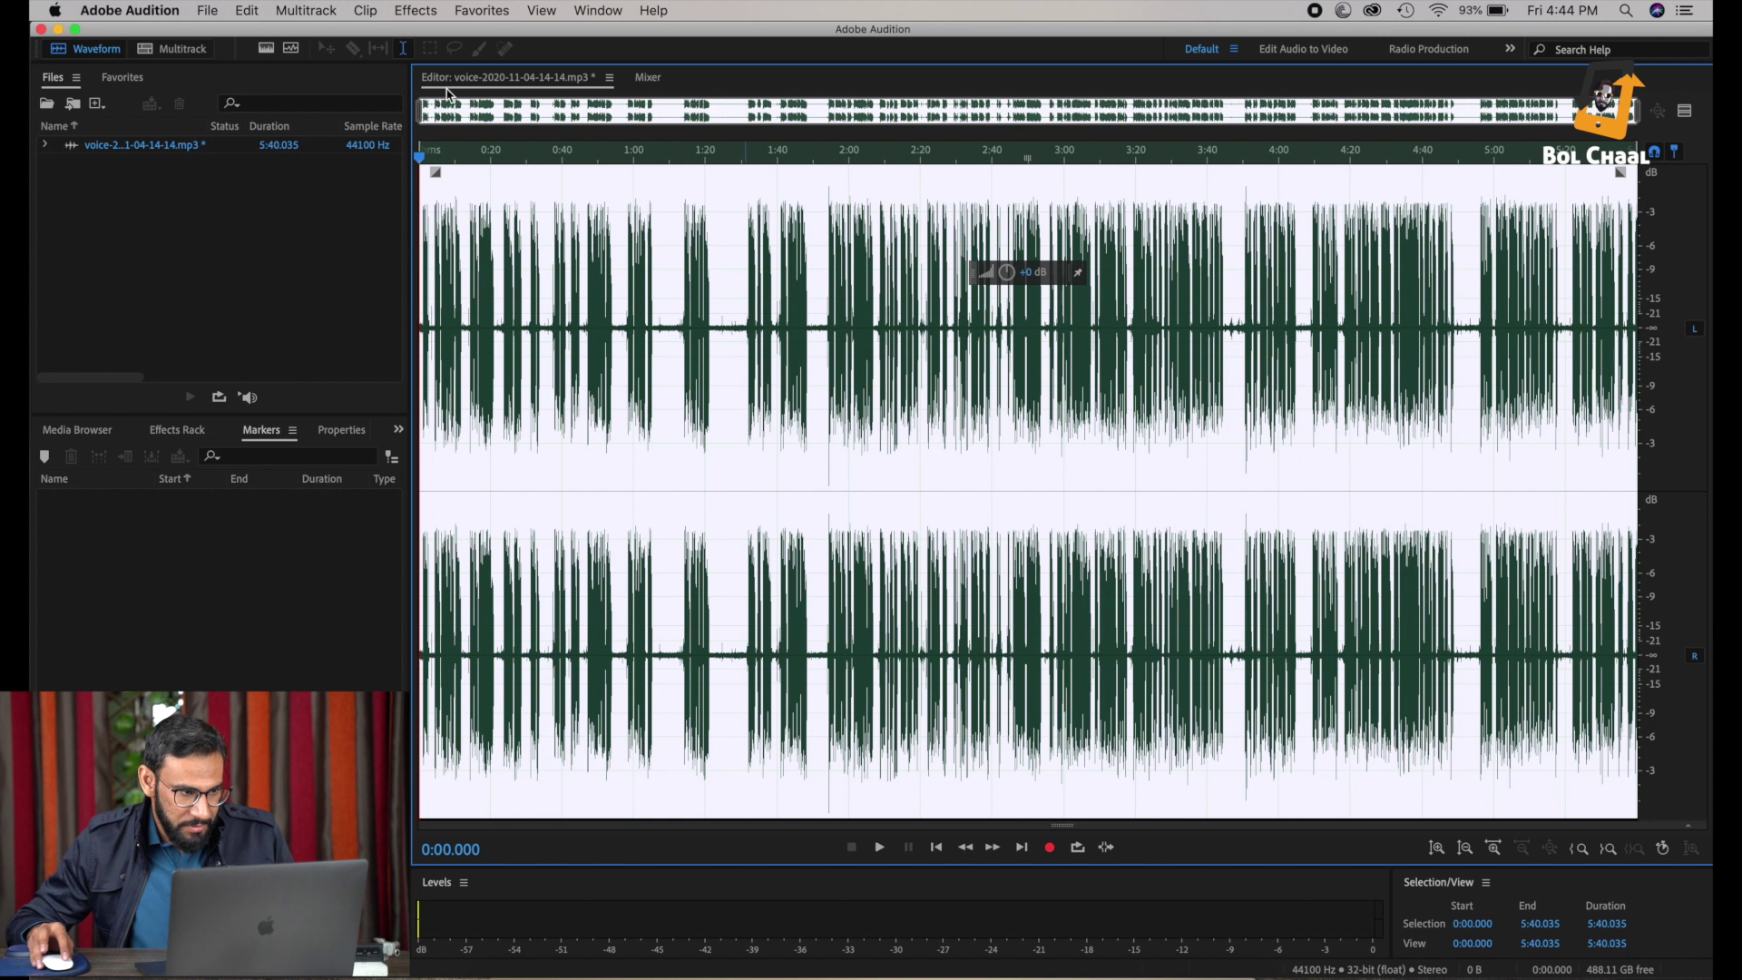
{"action": "left_click", "coordinate": [271, 51]}
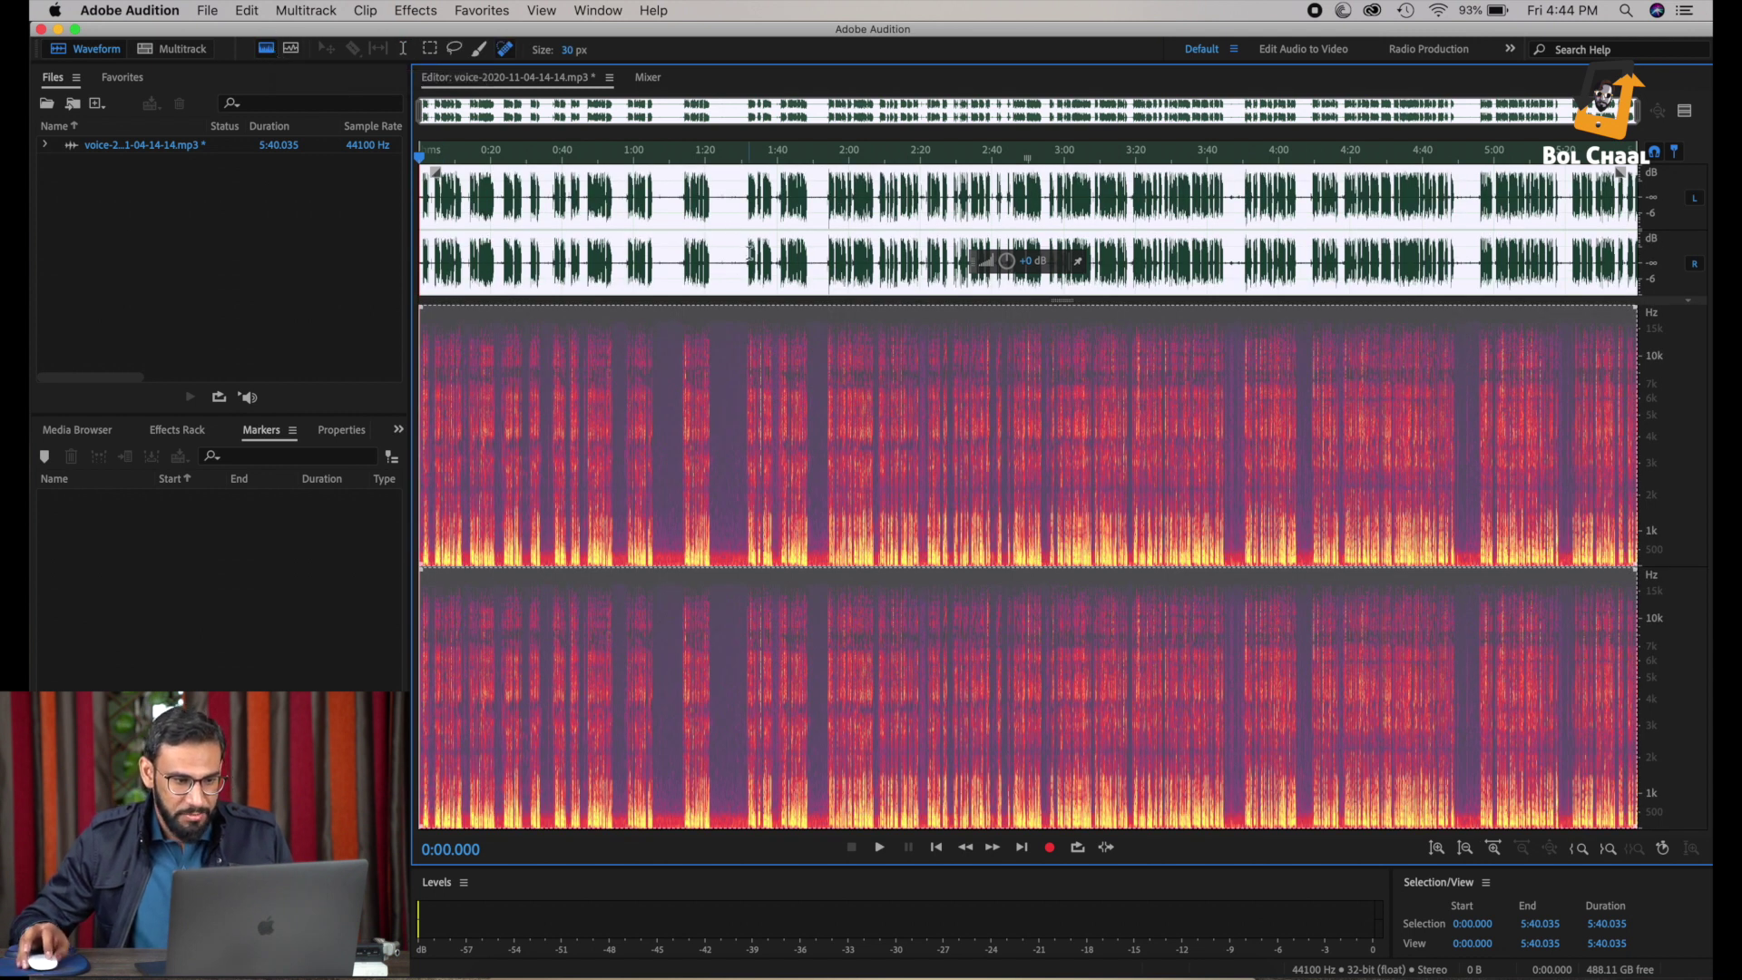
{"action": "scroll", "coordinate": [749, 252], "scroll_direction": "up", "scroll_amount": 10}
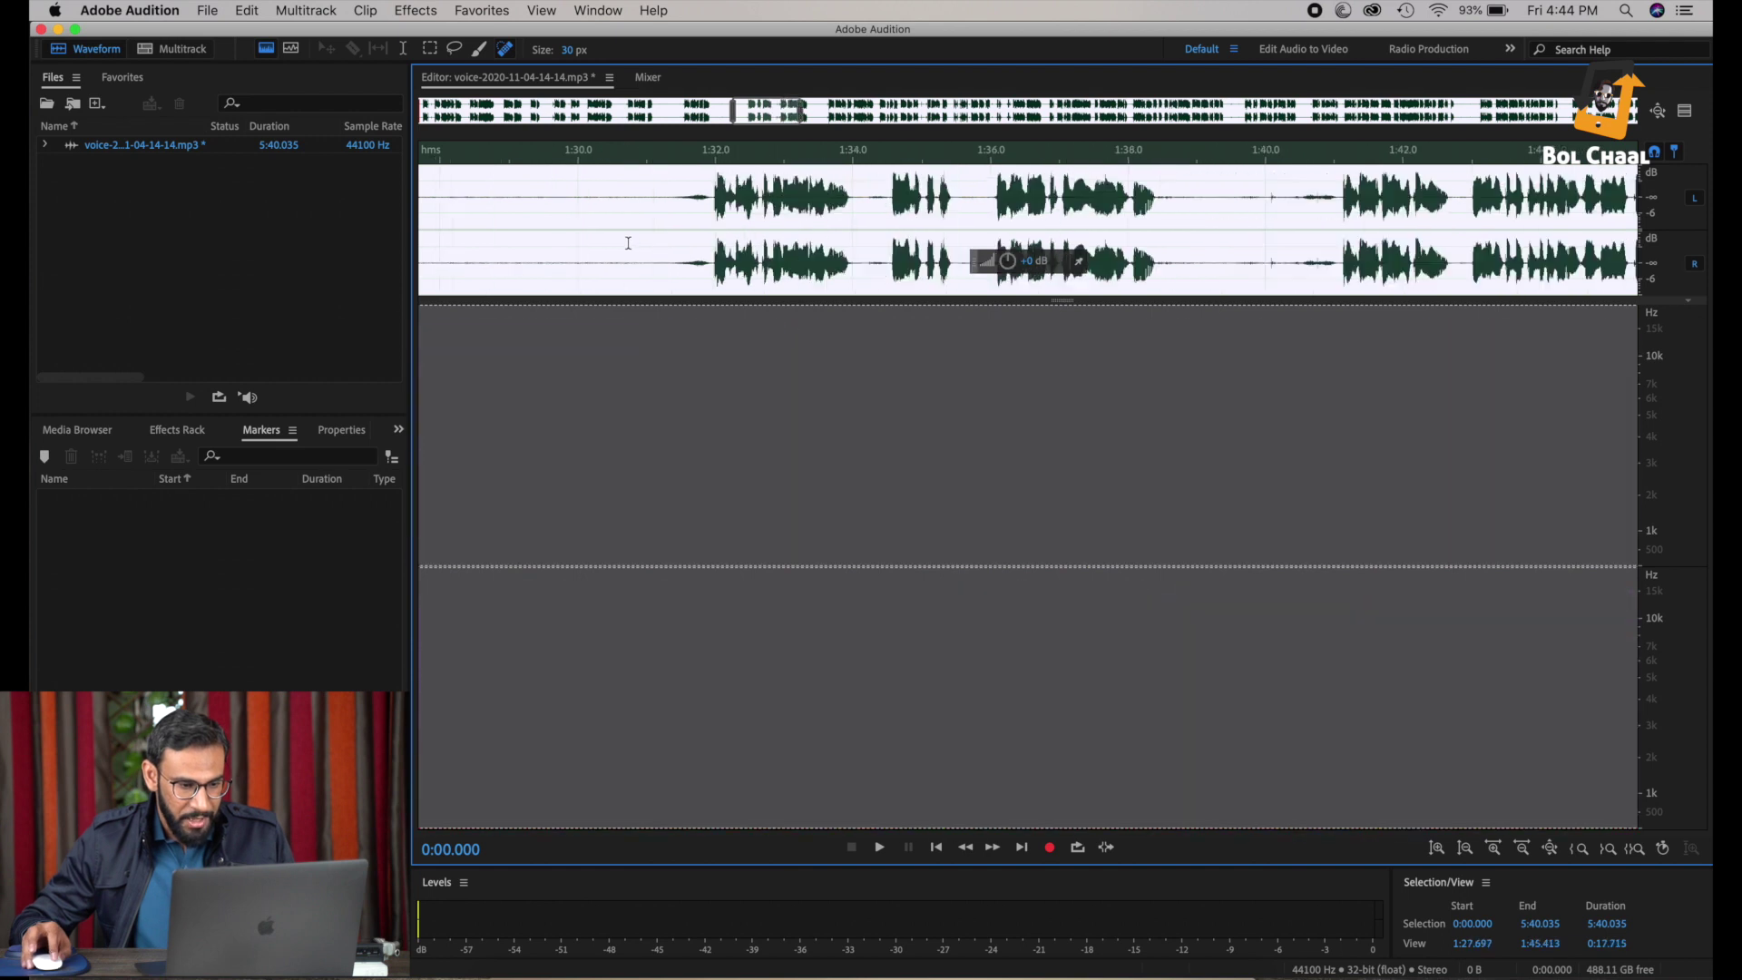
{"action": "scroll", "coordinate": [628, 243], "scroll_direction": "down", "scroll_amount": 2}
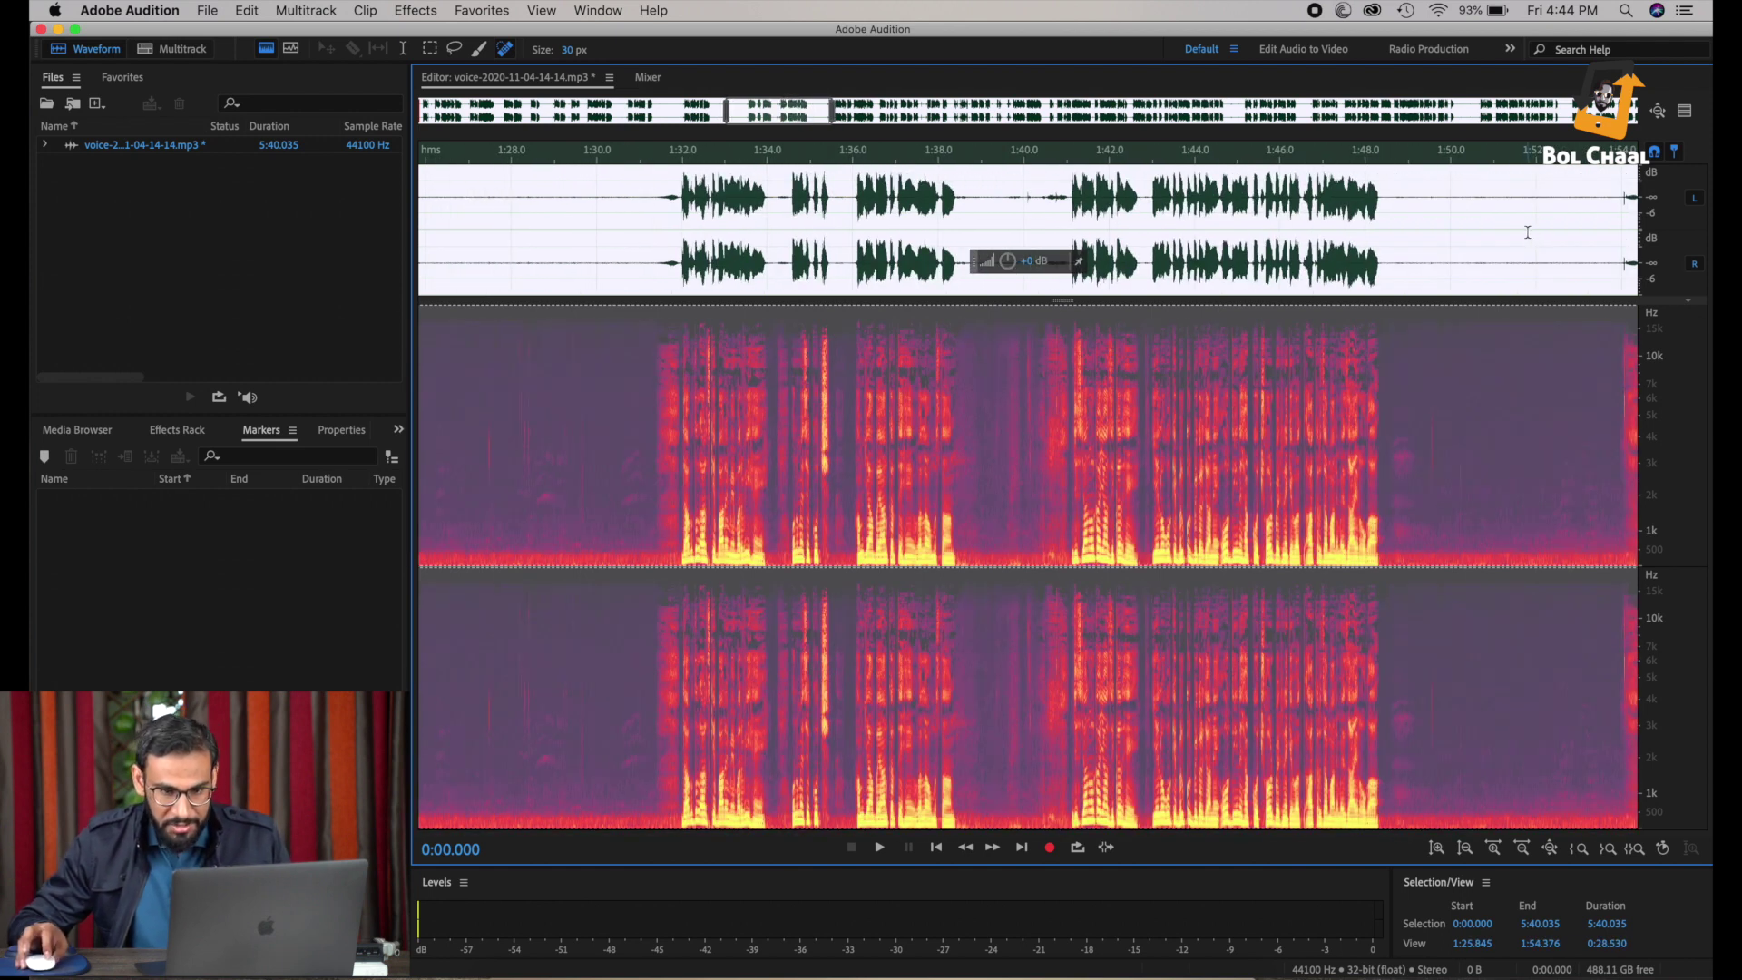
Step: Capture a noise print from the speech gap between about 1:49.7 and 1:52.2
{"action": "scroll", "coordinate": [1527, 232], "scroll_direction": "down", "scroll_amount": 2}
{"action": "left_click_drag", "start_coordinate": [1539, 222], "coordinate": [1470, 229]}
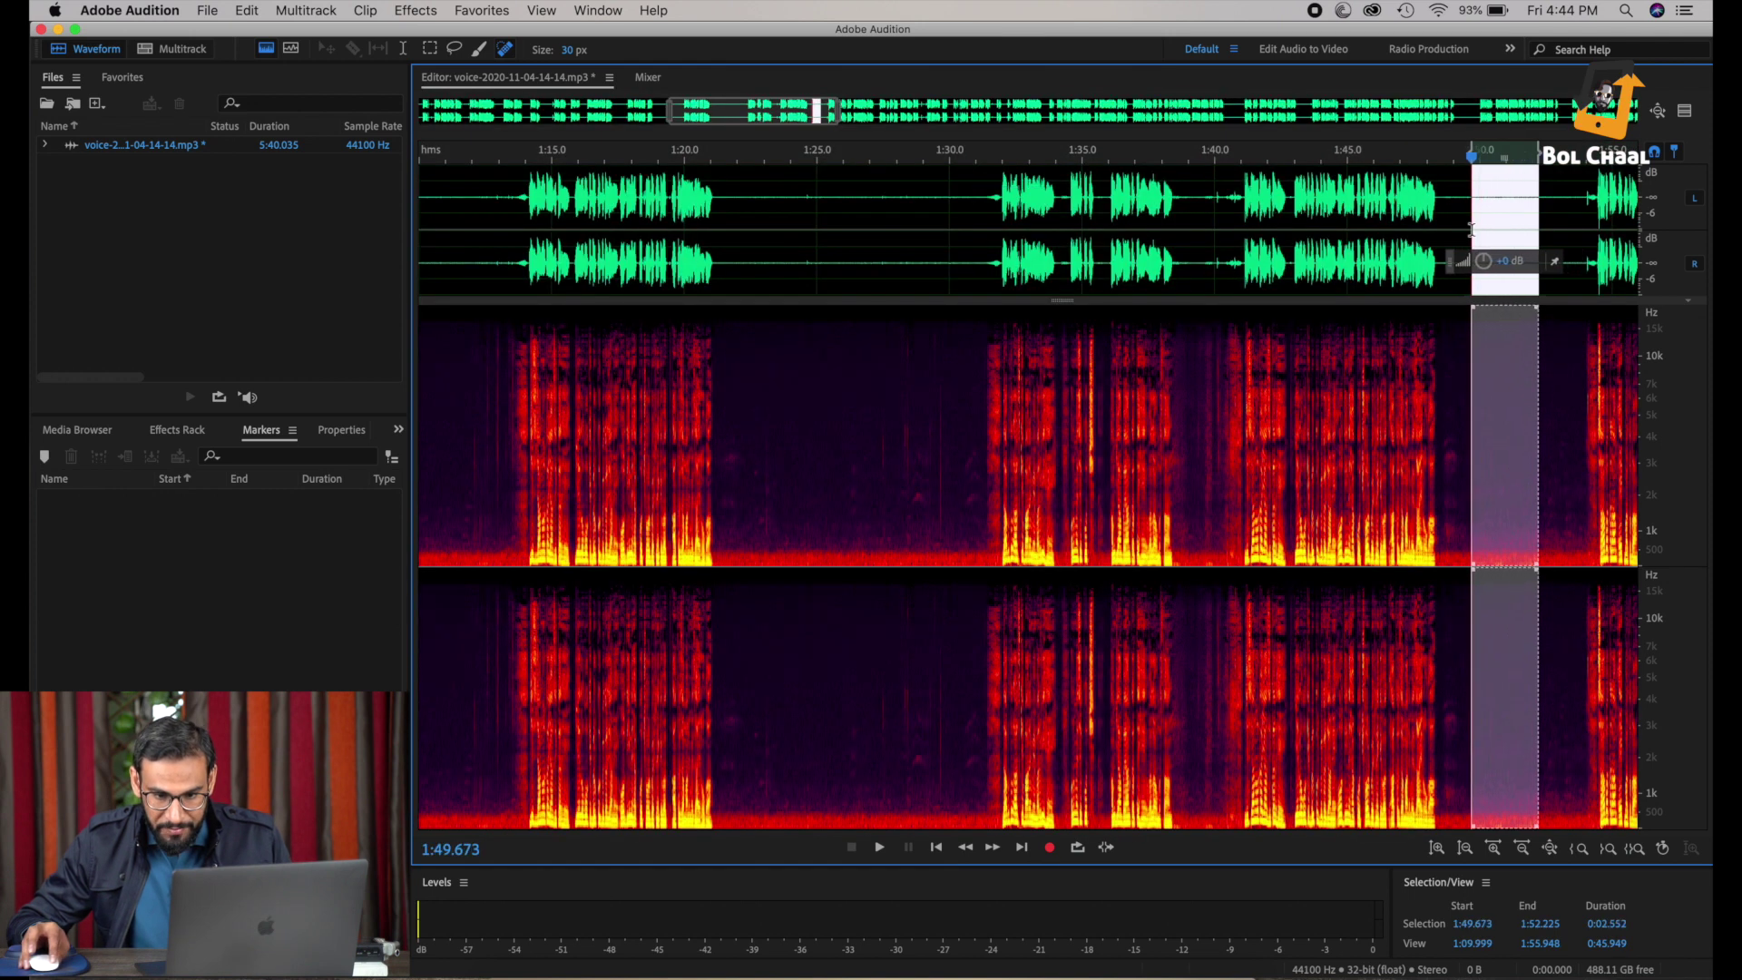
{"action": "left_click", "coordinate": [416, 10]}
{"action": "mouse_move", "coordinate": [590, 240]}
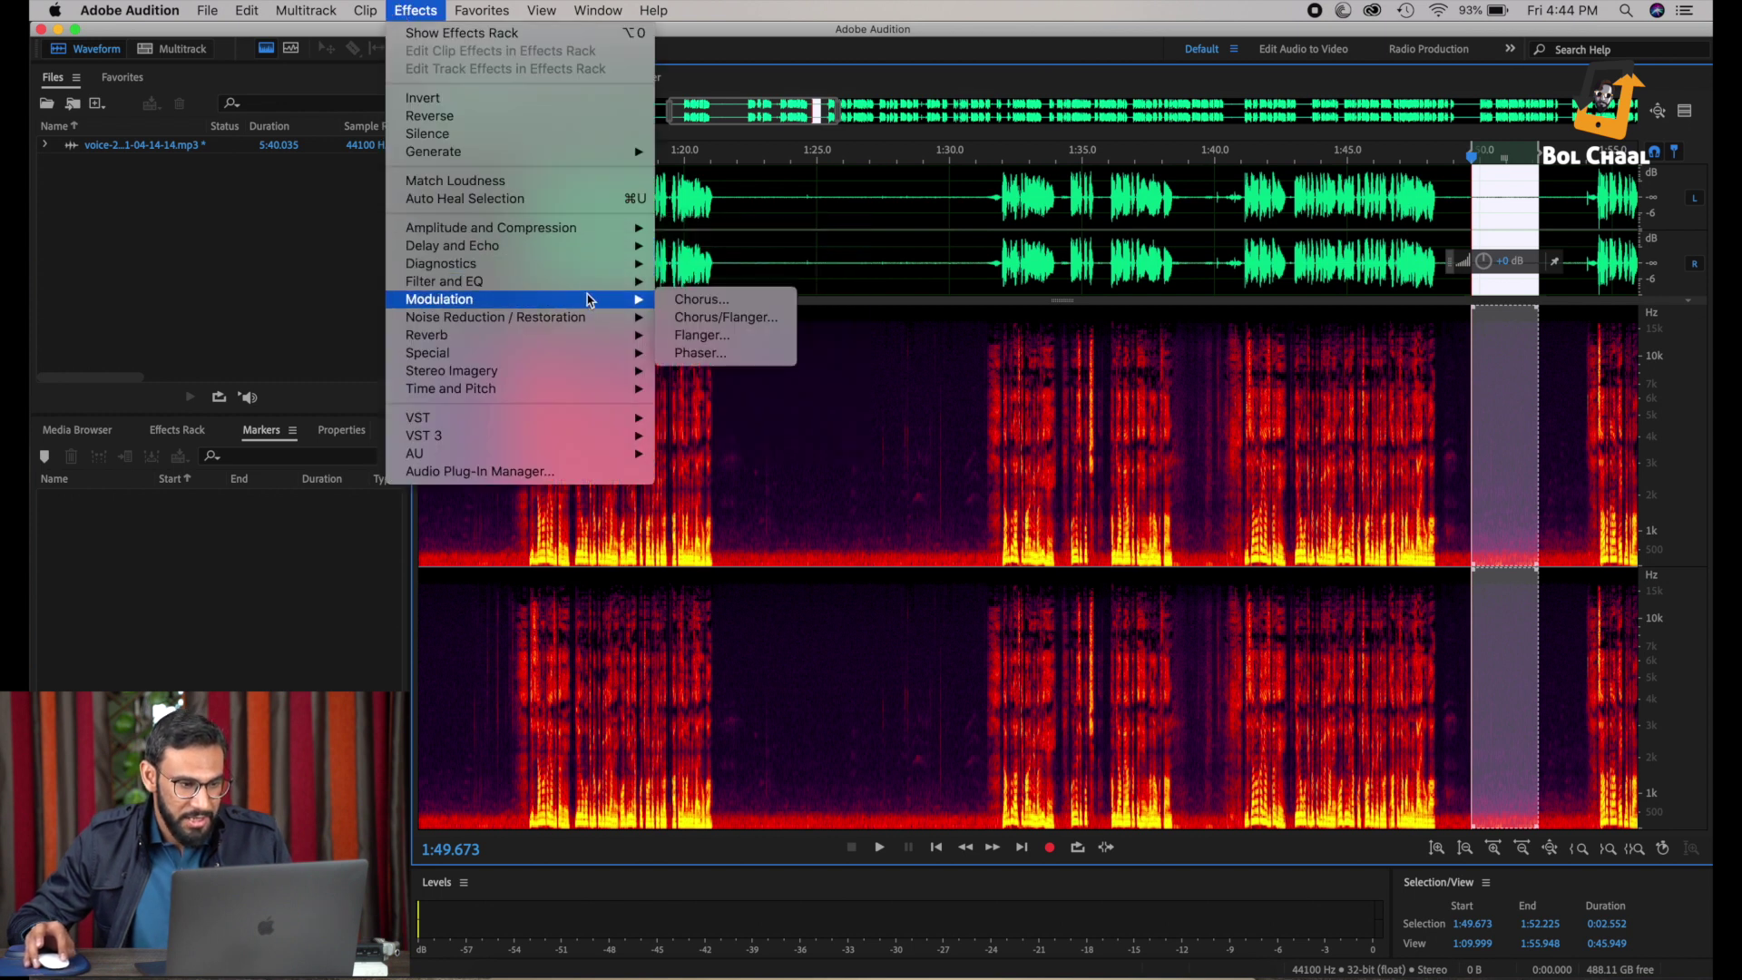
{"action": "mouse_move", "coordinate": [589, 354]}
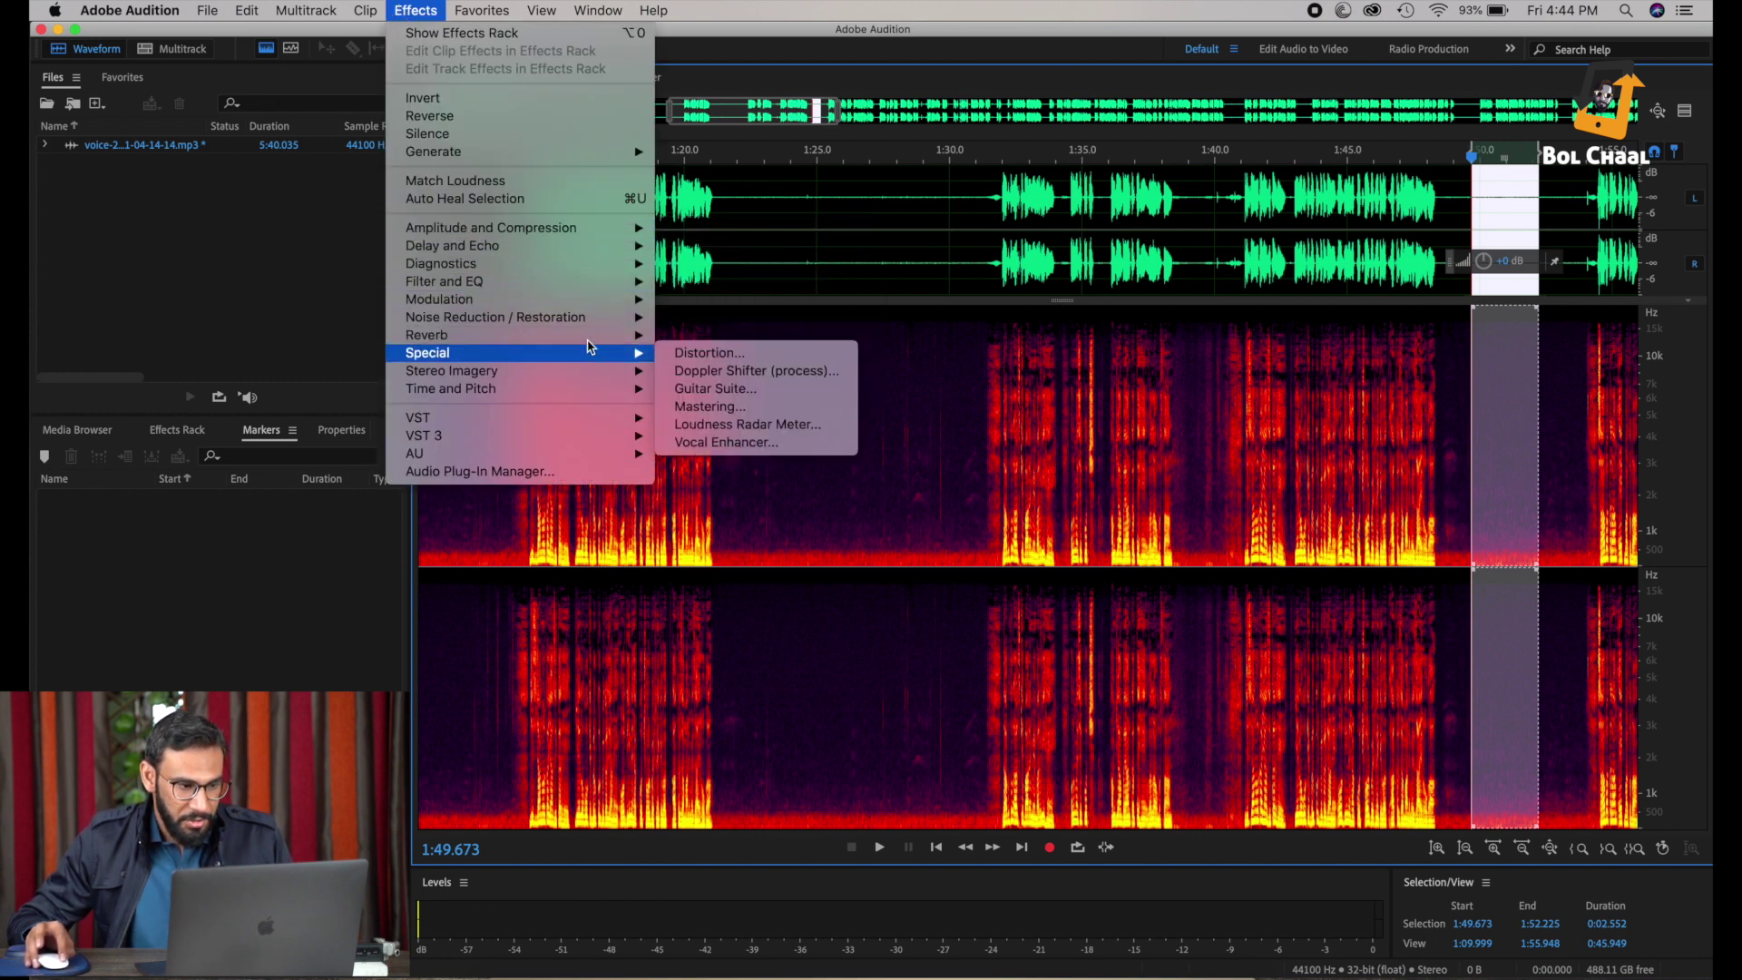
{"action": "mouse_move", "coordinate": [594, 316]}
{"action": "left_click", "coordinate": [698, 317]}
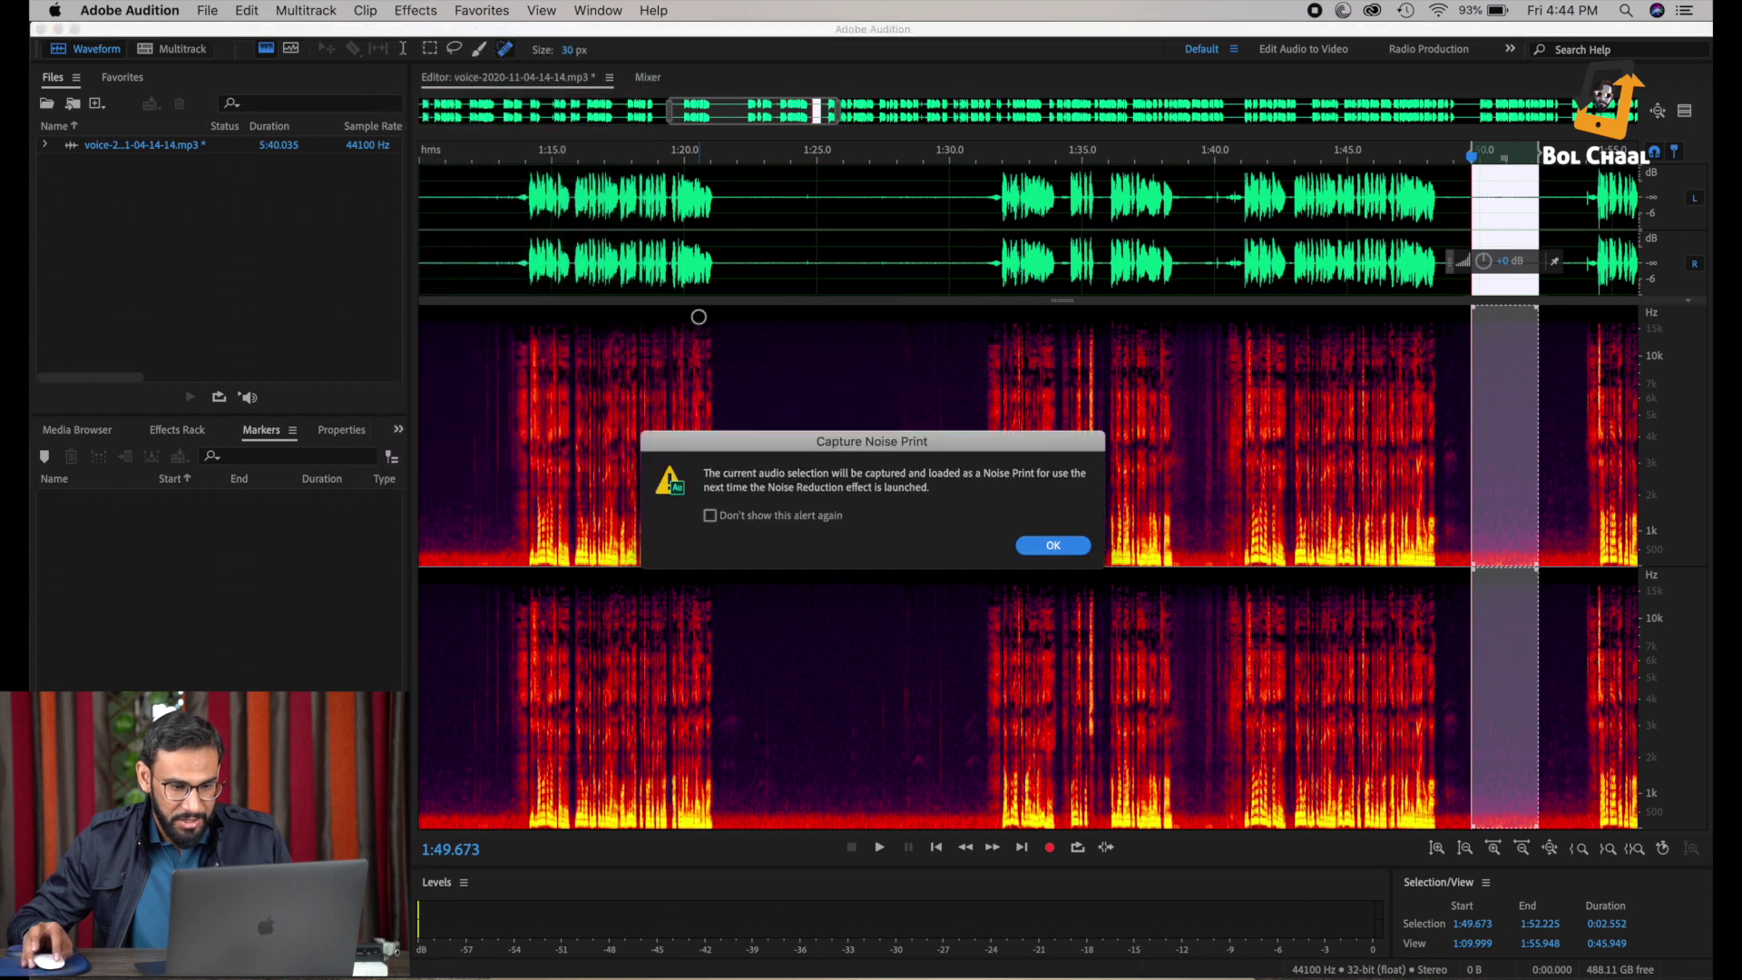
{"action": "left_click", "coordinate": [1052, 546]}
{"action": "scroll", "coordinate": [1066, 222], "scroll_direction": "down", "scroll_amount": 1}
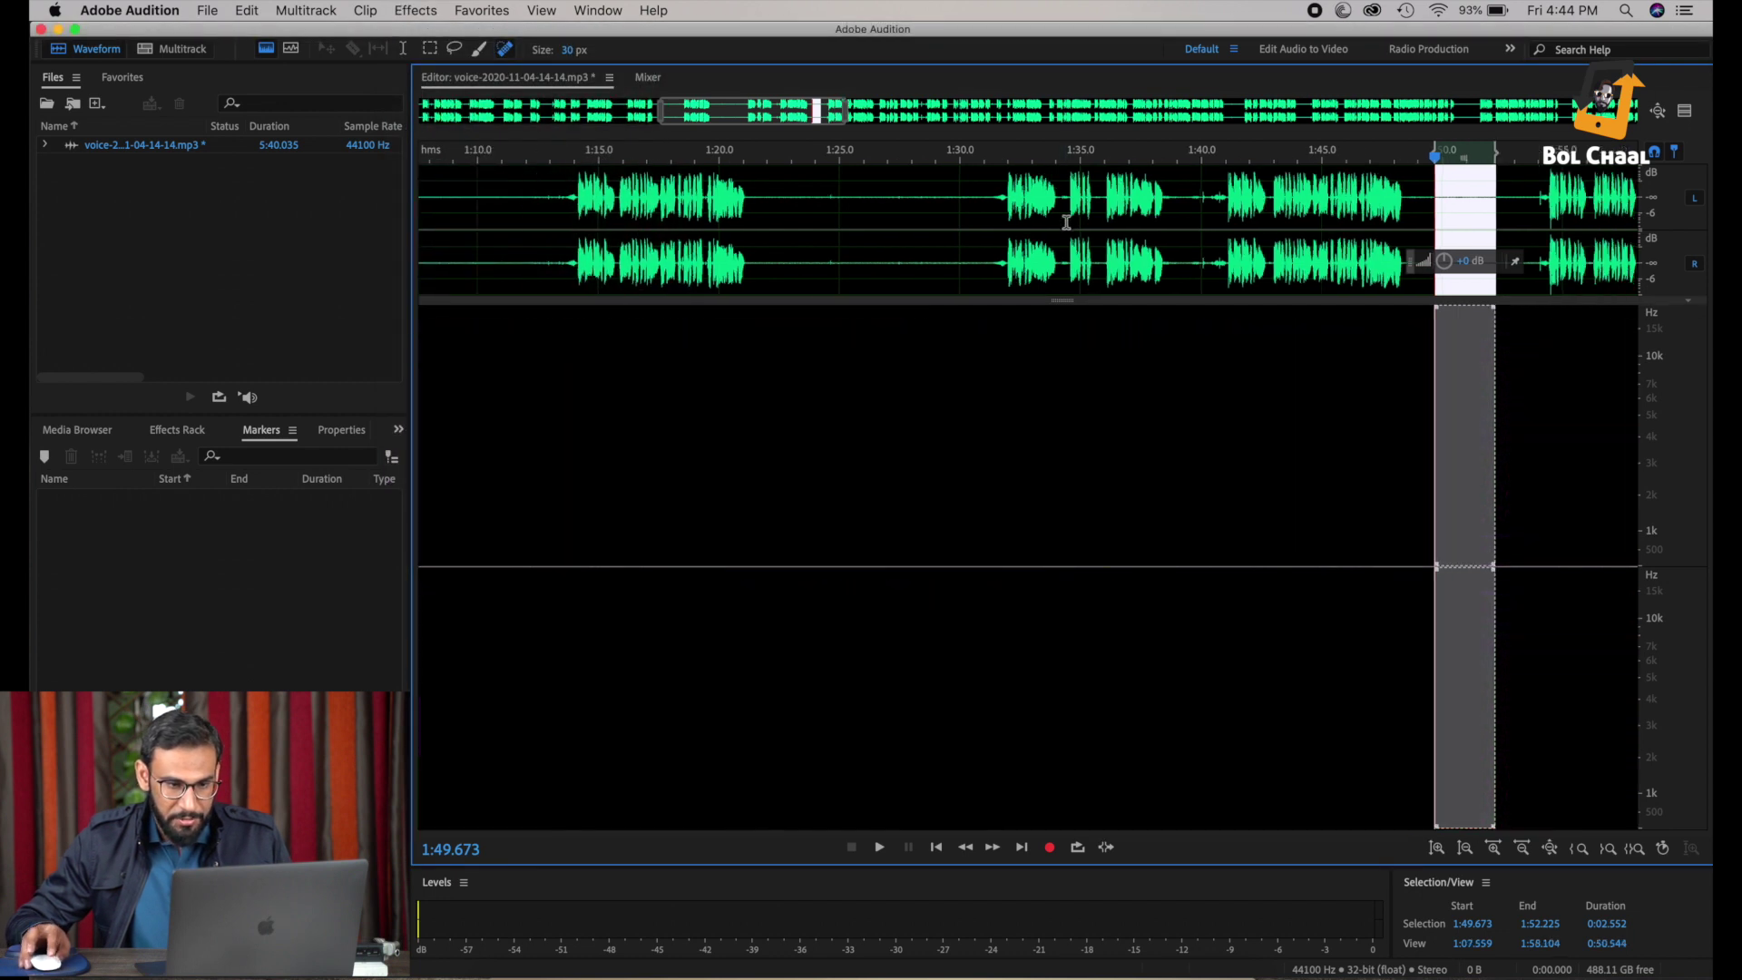
{"action": "scroll", "coordinate": [1066, 222], "scroll_direction": "down", "scroll_amount": 5}
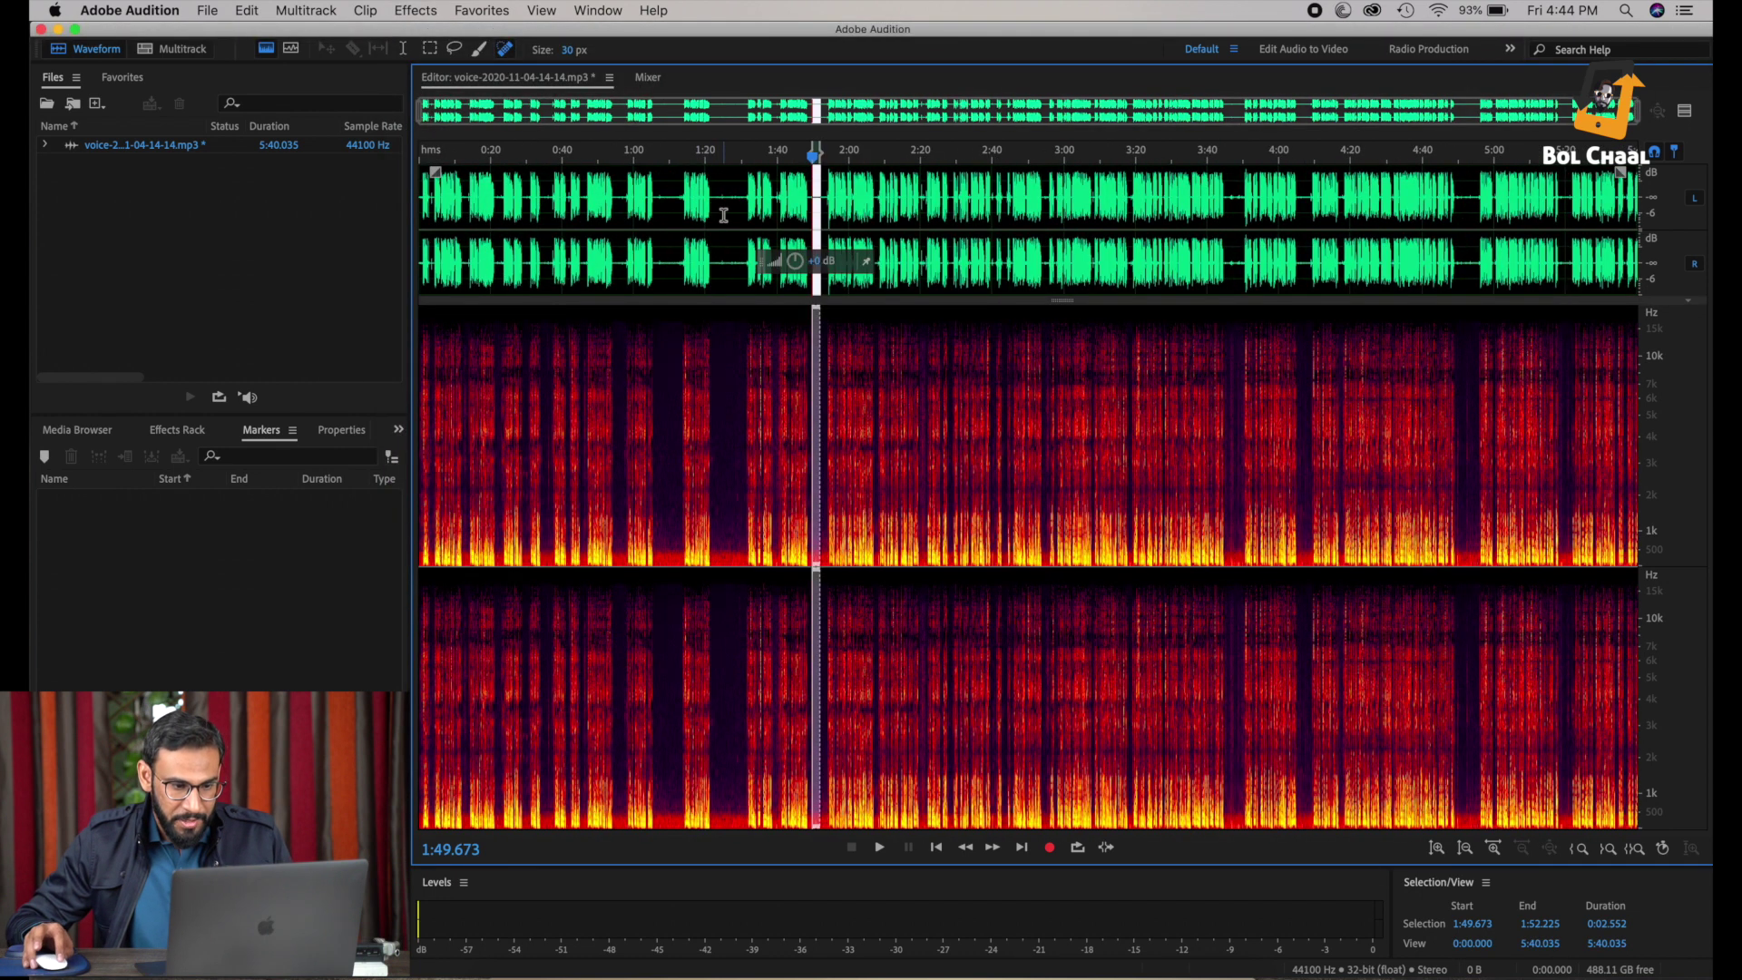
Step: Select the entire recording and apply Noise Reduction with the captured noise print
{"action": "double_click", "coordinate": [723, 215]}
{"action": "left_click", "coordinate": [405, 12]}
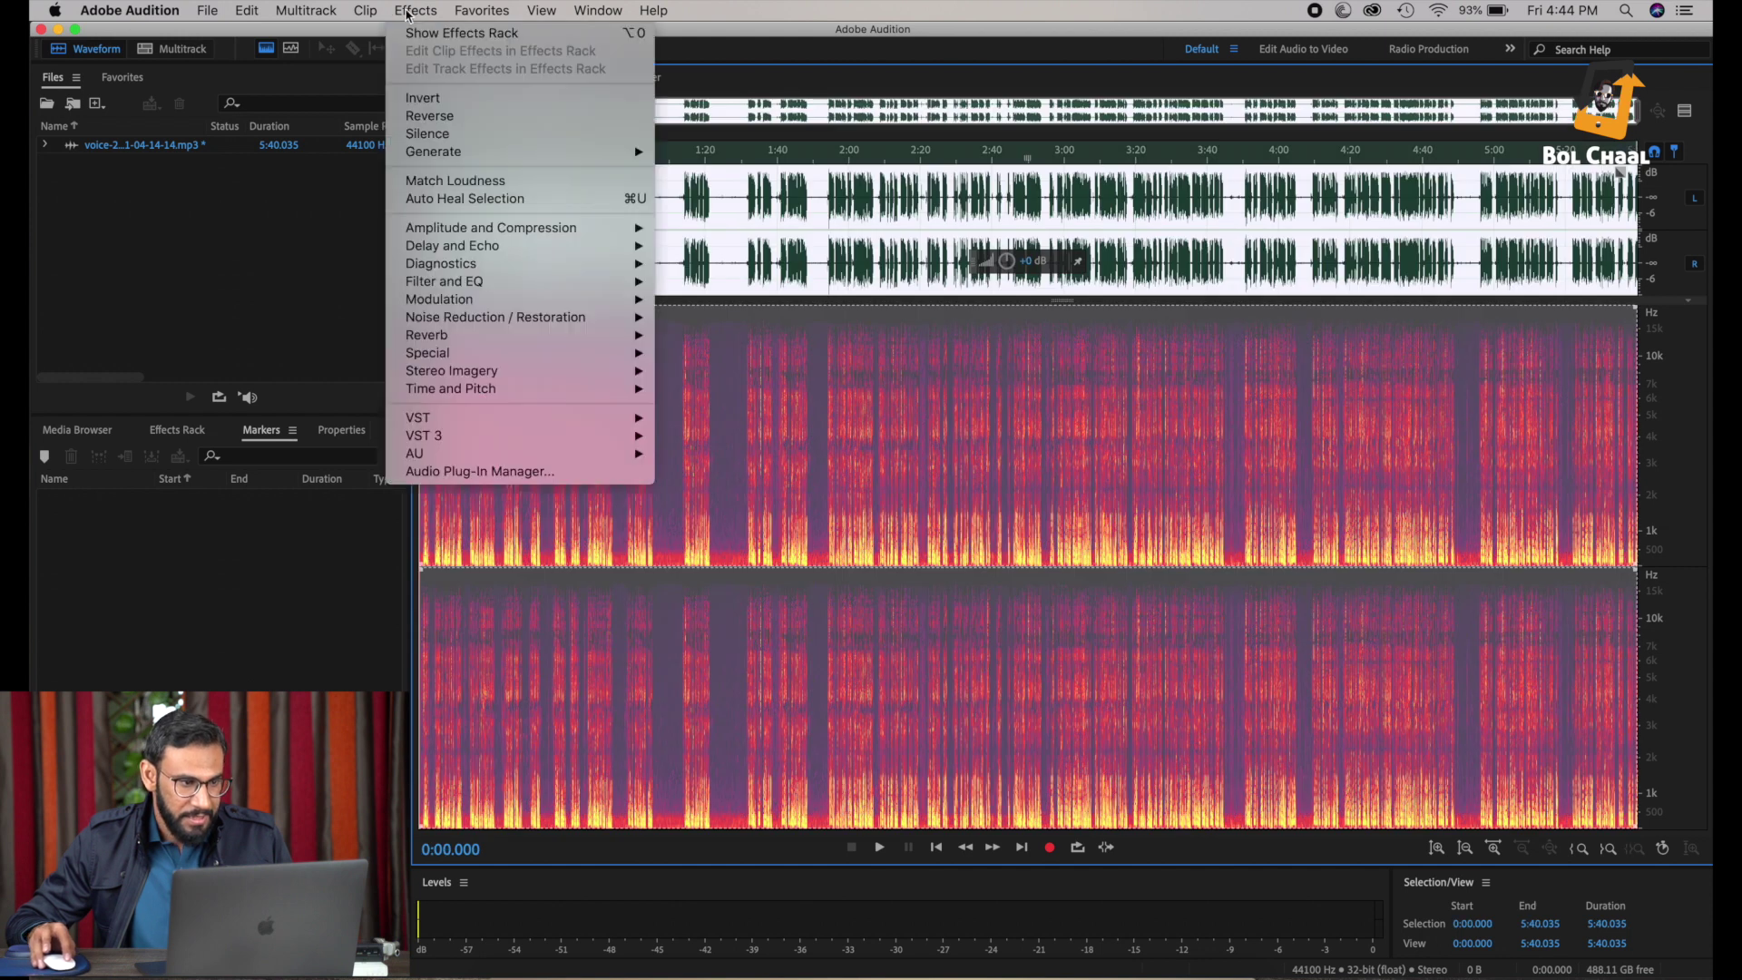
{"action": "mouse_move", "coordinate": [575, 317]}
{"action": "left_click", "coordinate": [749, 335]}
{"action": "left_click", "coordinate": [1129, 873]}
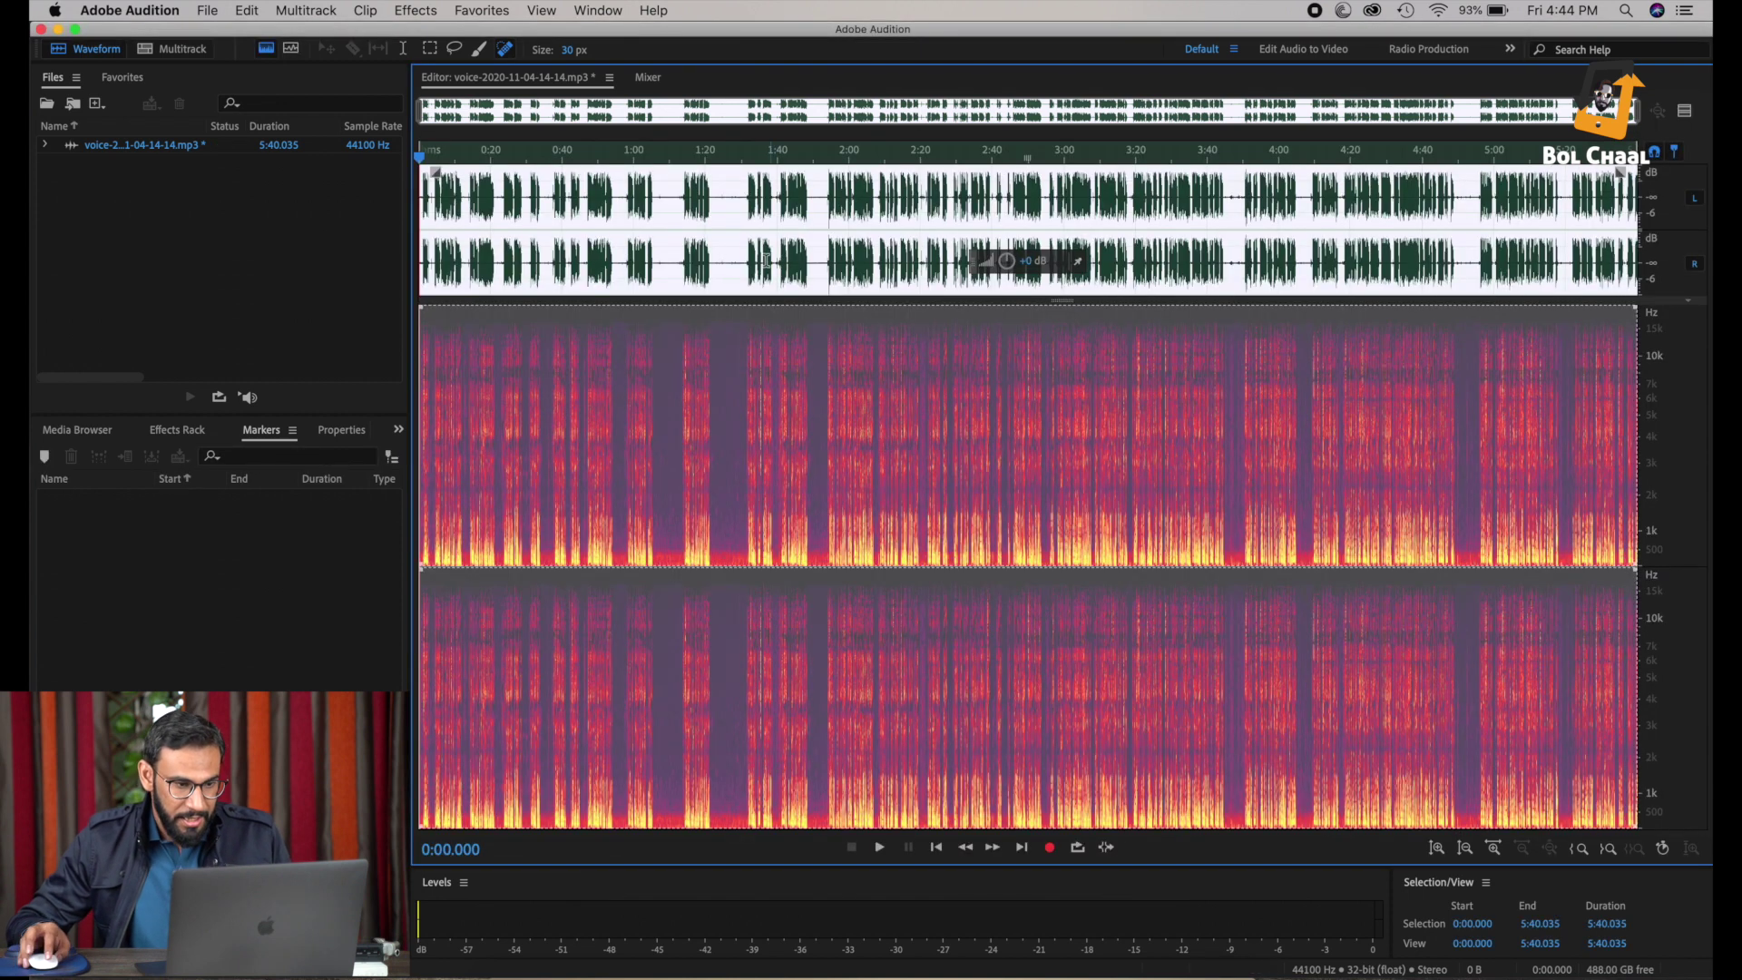
Step: Capture a new noise print from the speech gap between about 1:24.8 and 1:27.4
{"action": "scroll", "coordinate": [724, 226], "scroll_direction": "up", "scroll_amount": 1}
{"action": "scroll", "coordinate": [724, 227], "scroll_direction": "up", "scroll_amount": 5}
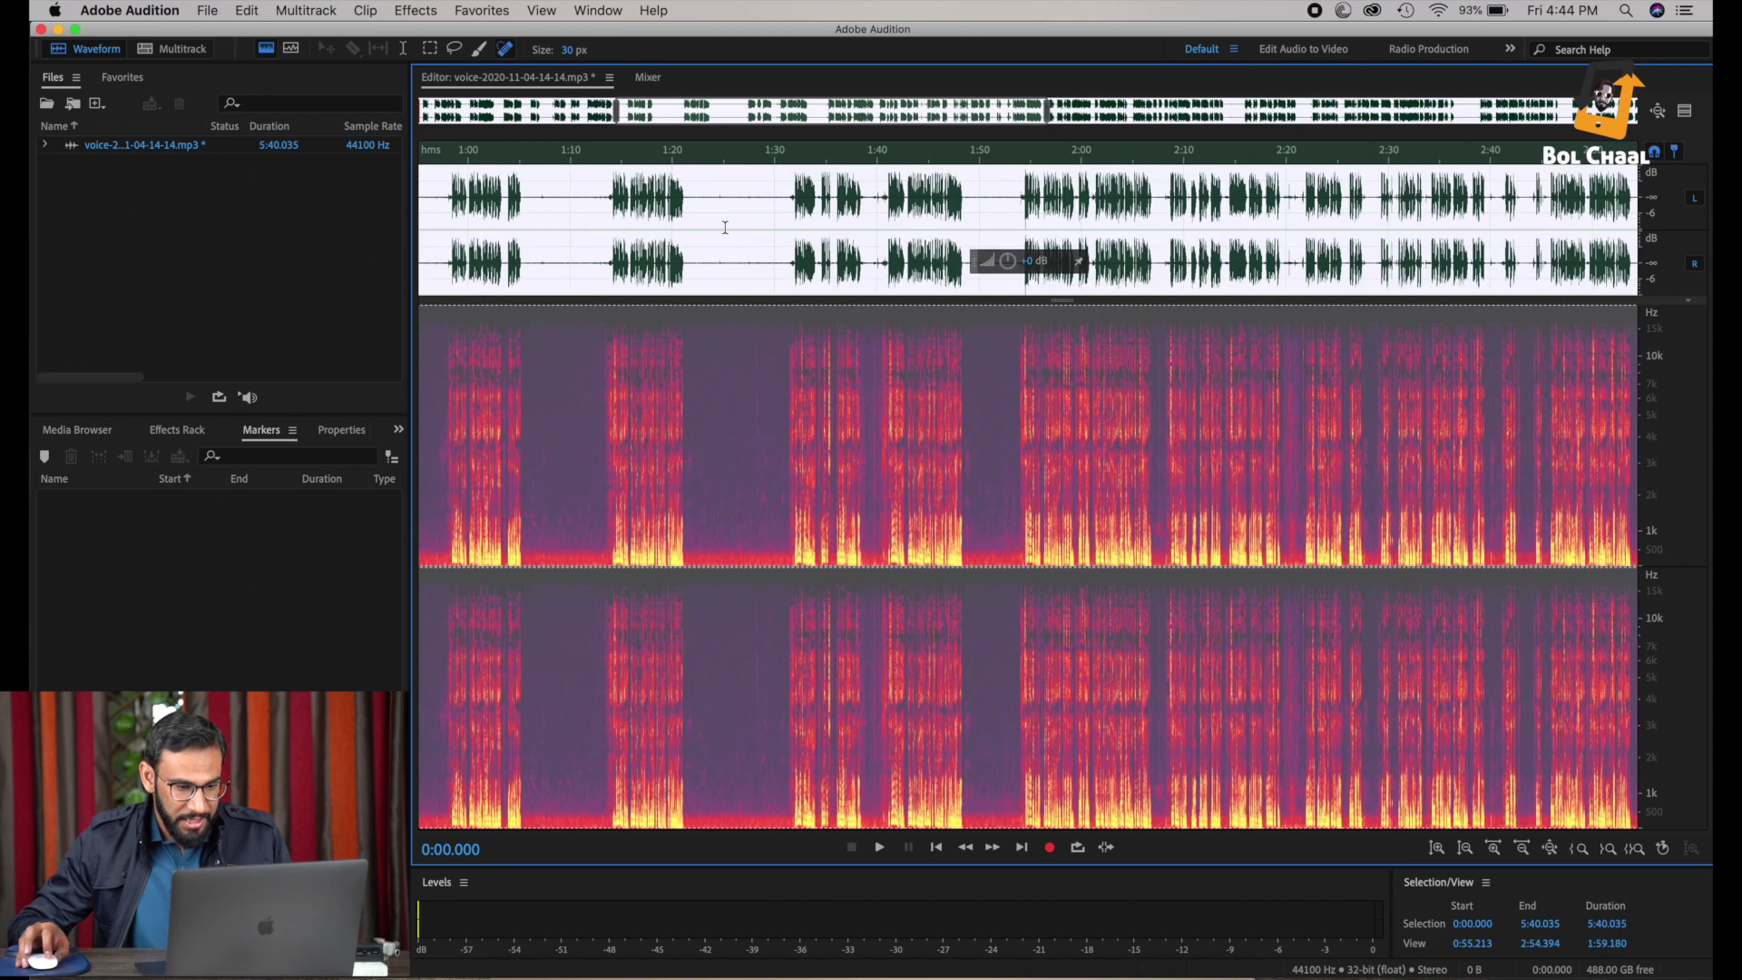
{"action": "scroll", "coordinate": [724, 227], "scroll_direction": "up", "scroll_amount": 2}
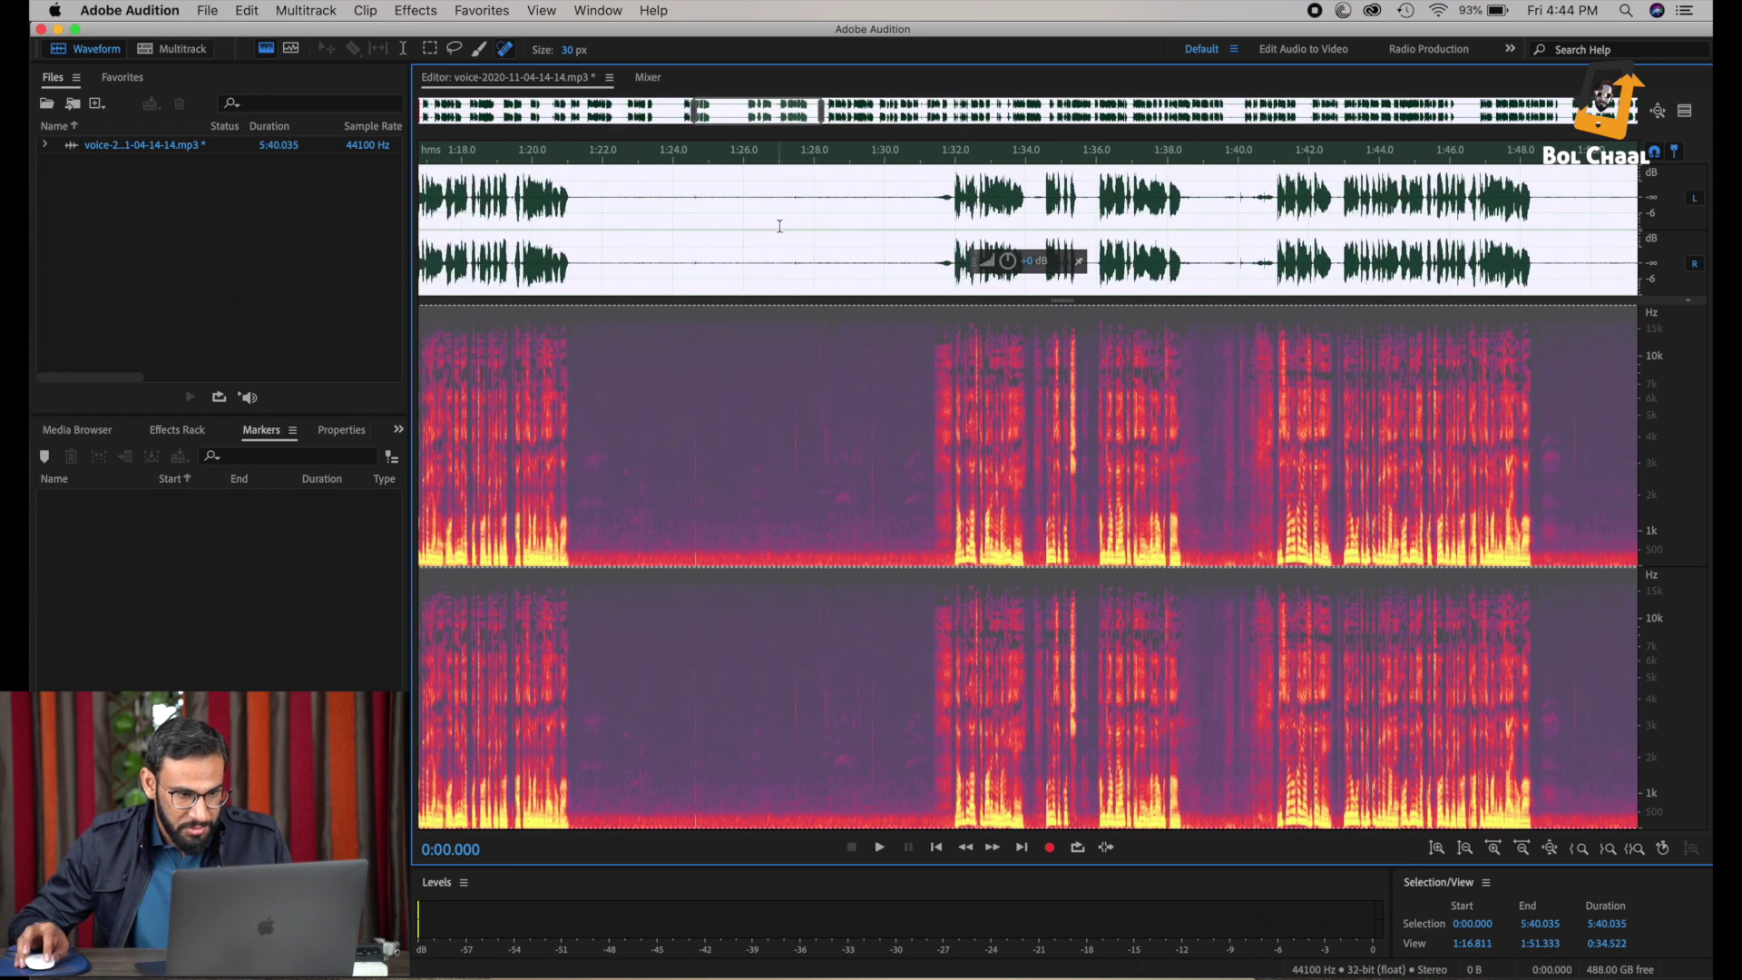
{"action": "left_click_drag", "start_coordinate": [773, 224], "coordinate": [702, 226]}
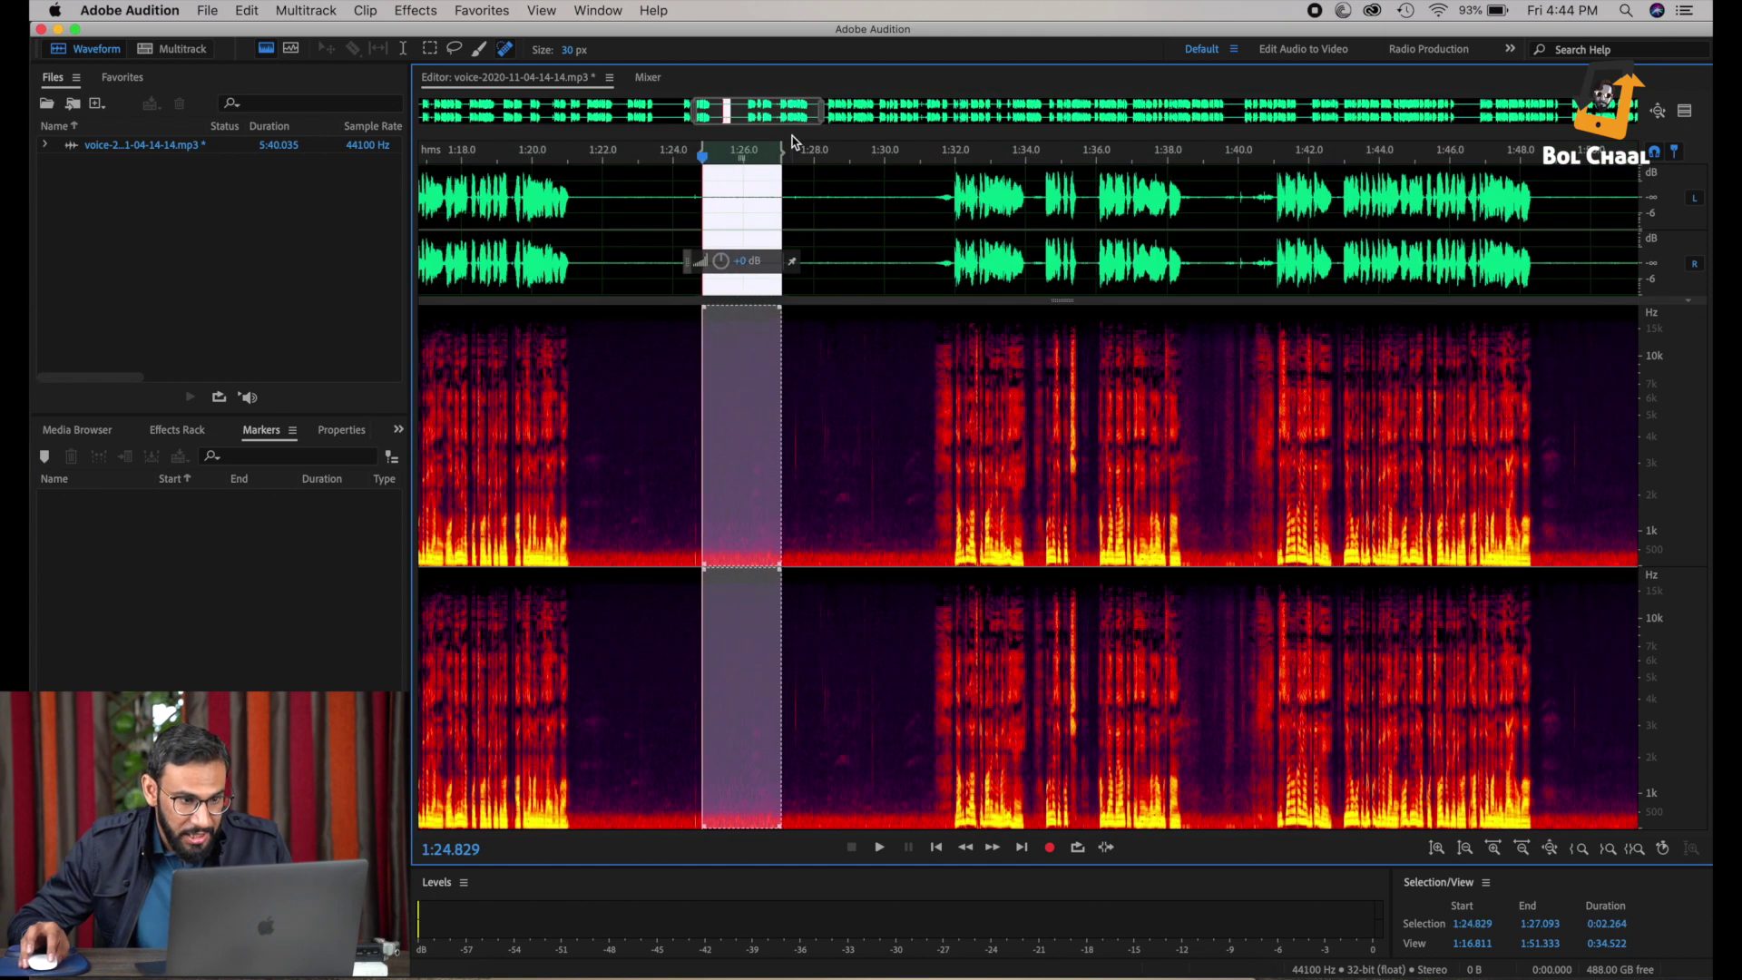
{"action": "left_click_drag", "start_coordinate": [781, 153], "coordinate": [791, 152]}
{"action": "left_click", "coordinate": [410, 11]}
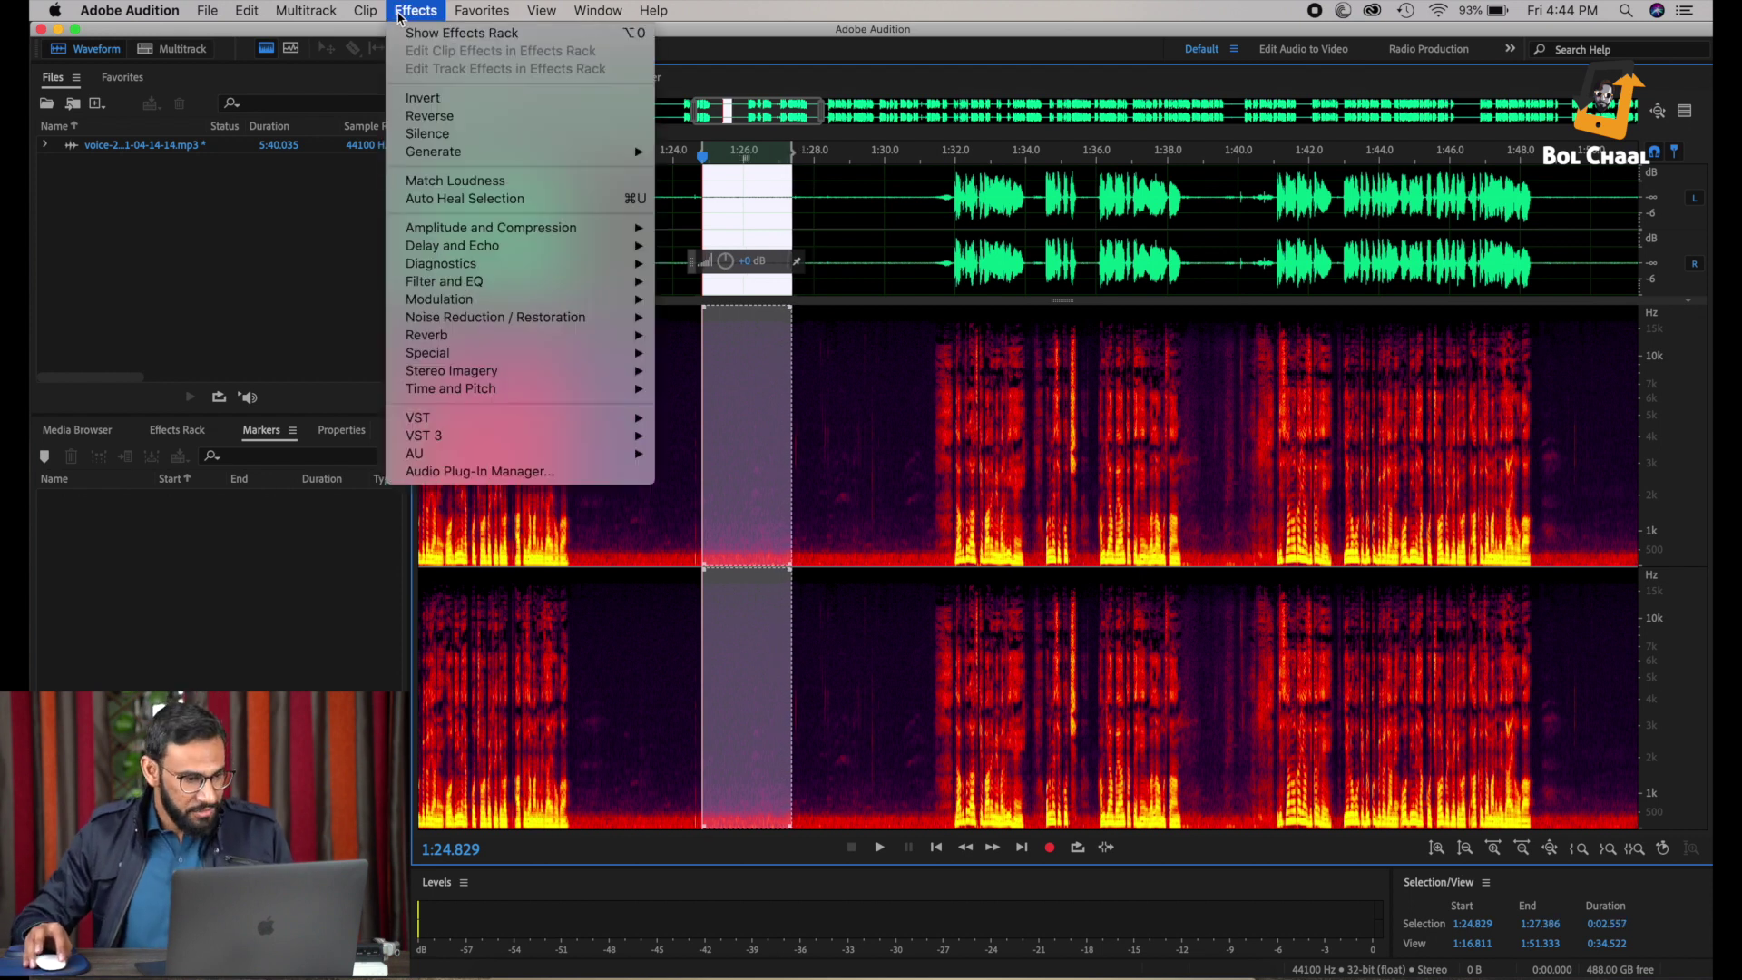
{"action": "mouse_move", "coordinate": [647, 317]}
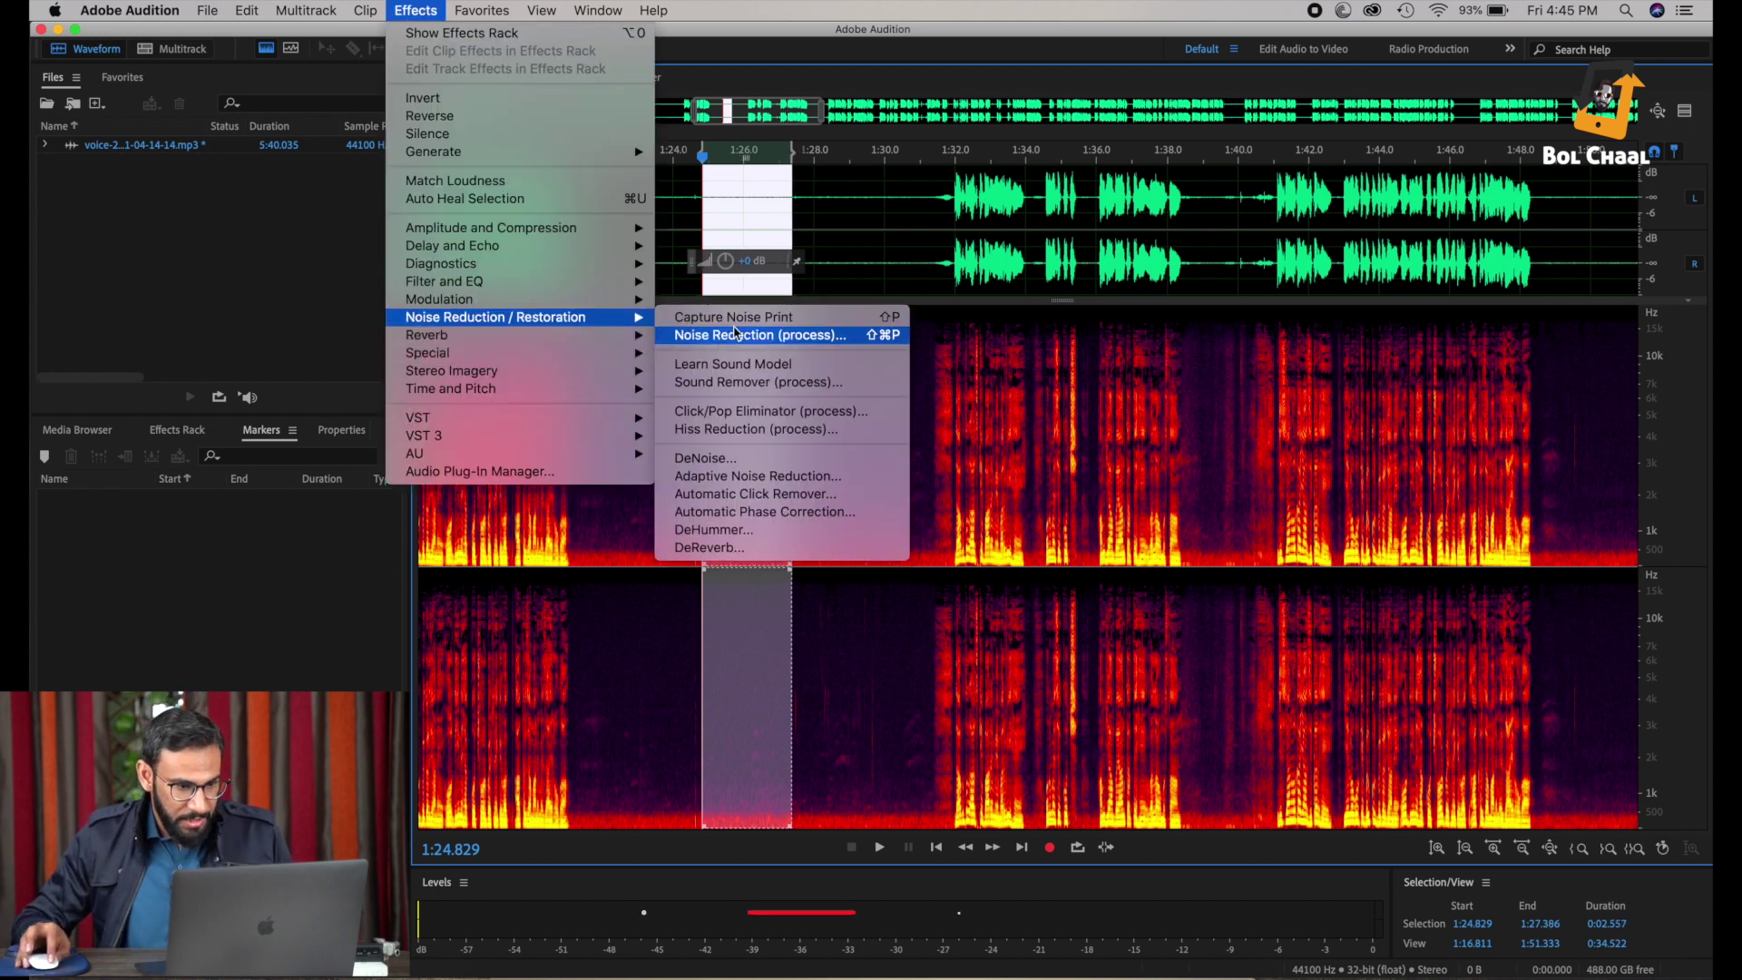
{"action": "left_click", "coordinate": [733, 316]}
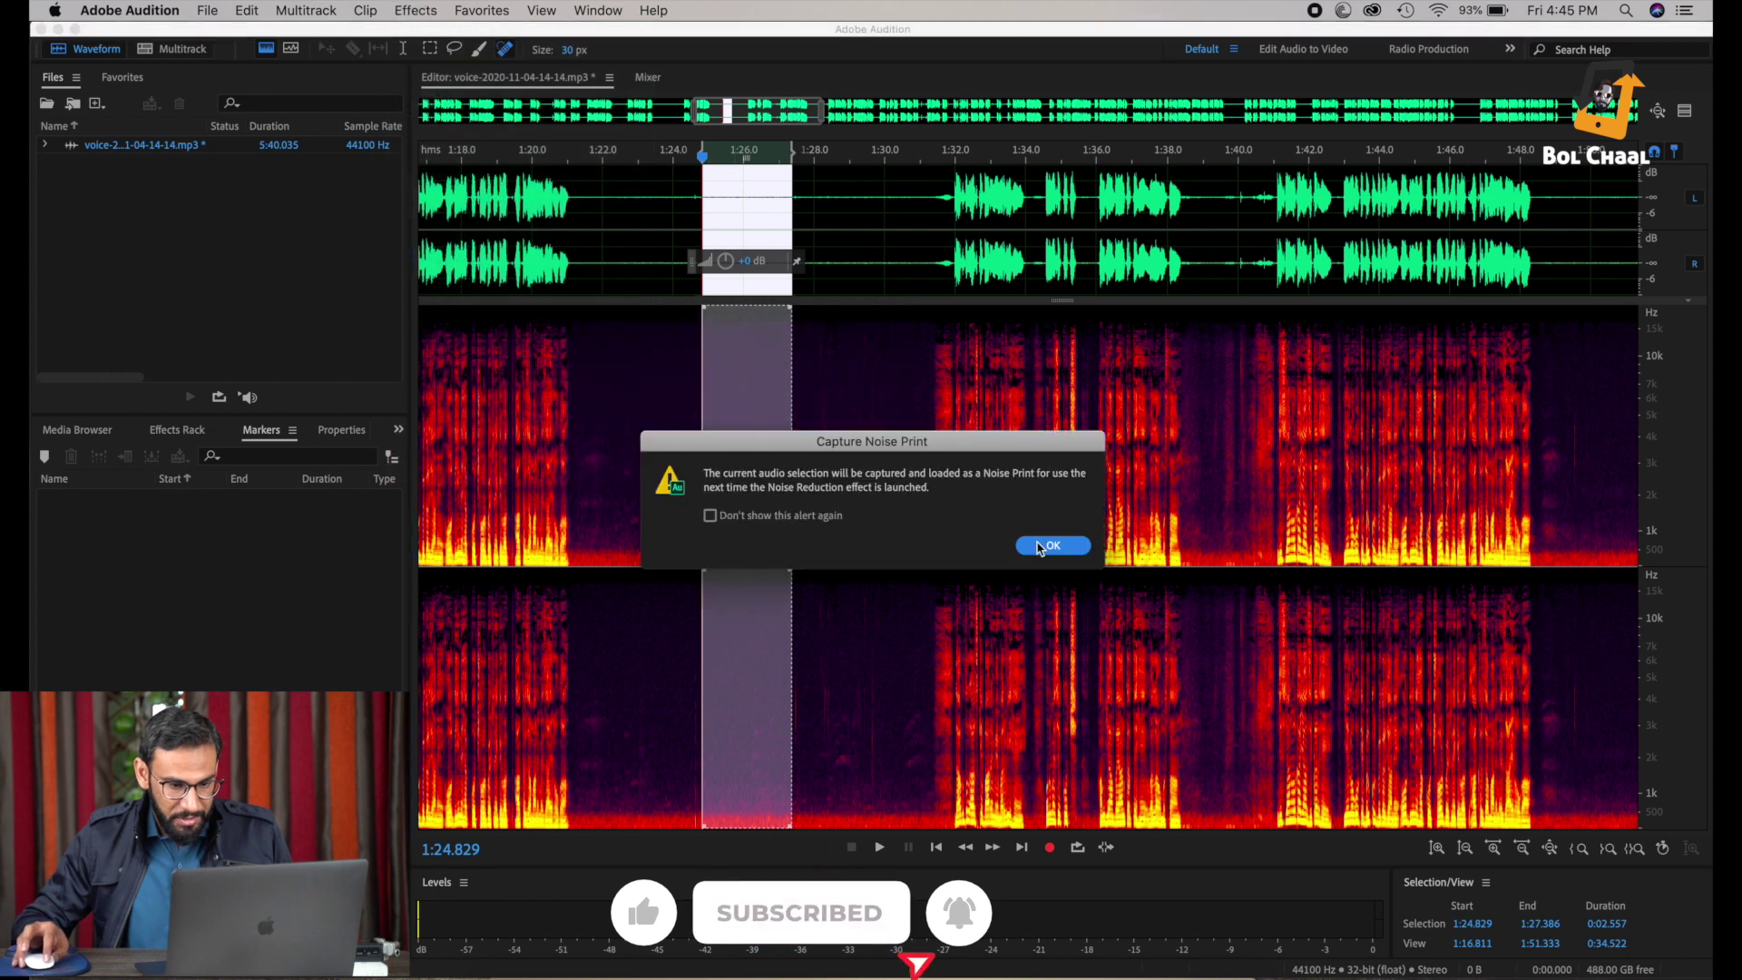
{"action": "left_click", "coordinate": [1051, 545]}
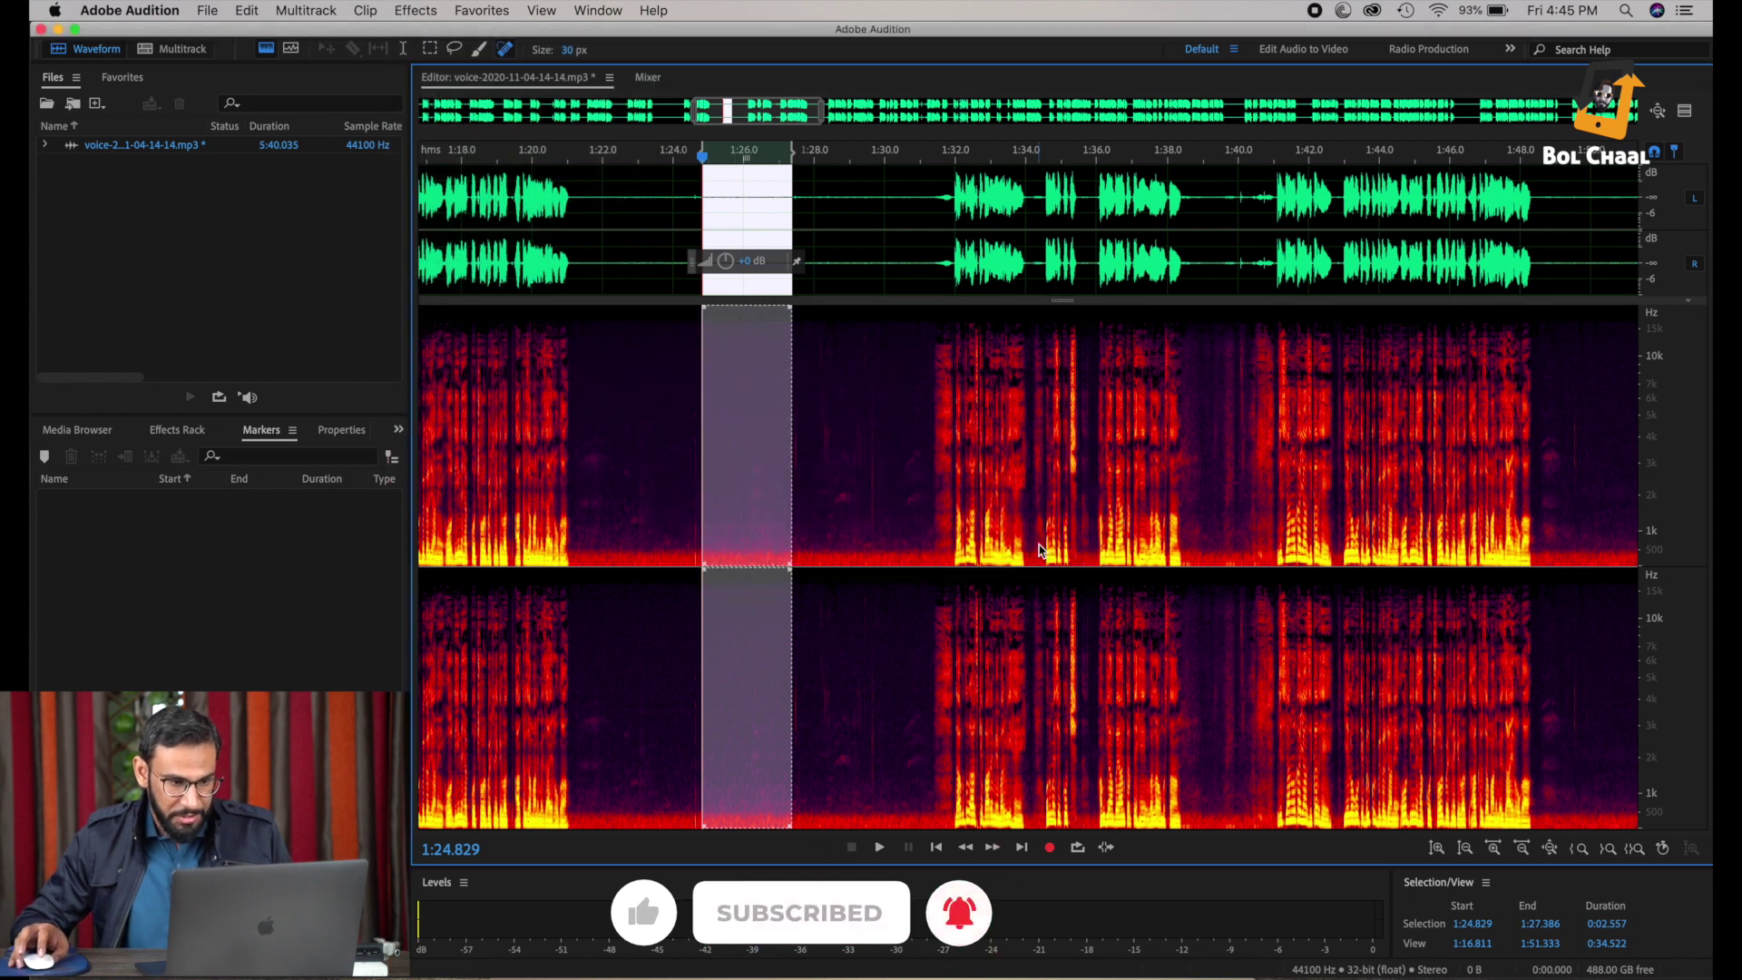
Step: Select the whole recording and apply a second Noise Reduction pass using the new noise print
{"action": "scroll", "coordinate": [846, 260], "scroll_direction": "down", "scroll_amount": 2}
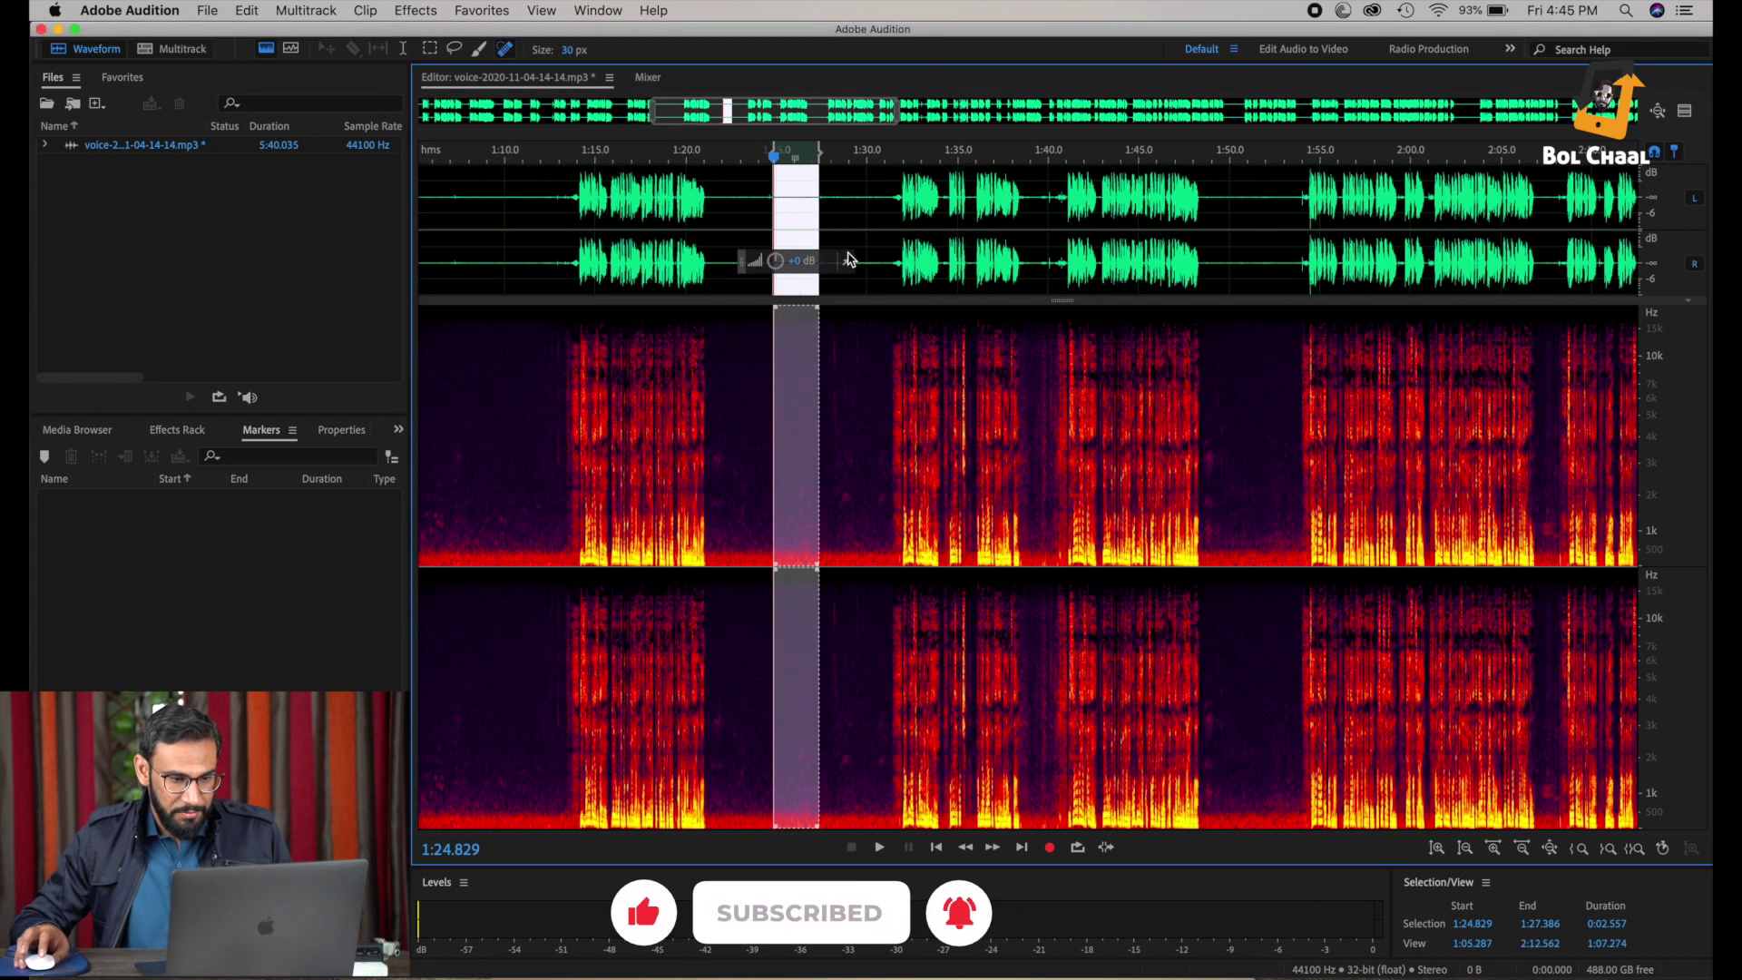
{"action": "scroll", "coordinate": [848, 261], "scroll_direction": "down", "scroll_amount": 4}
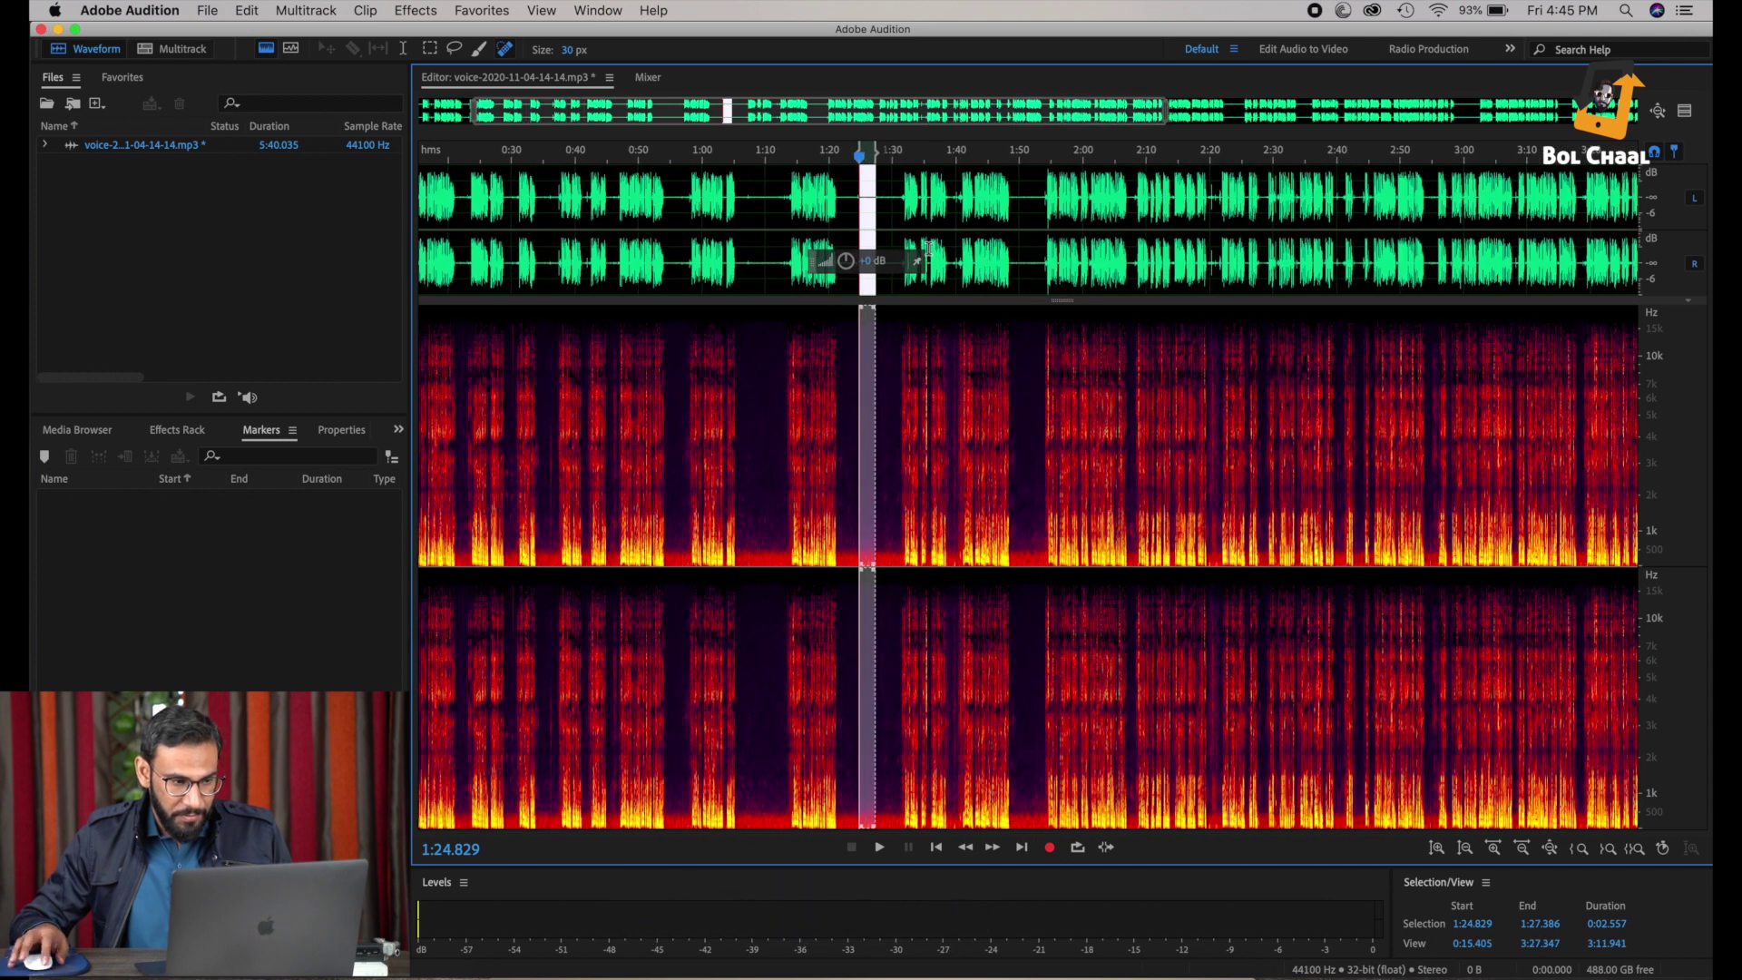
{"action": "scroll", "coordinate": [660, 179], "scroll_direction": "down", "scroll_amount": 4}
{"action": "left_click", "coordinate": [659, 179]}
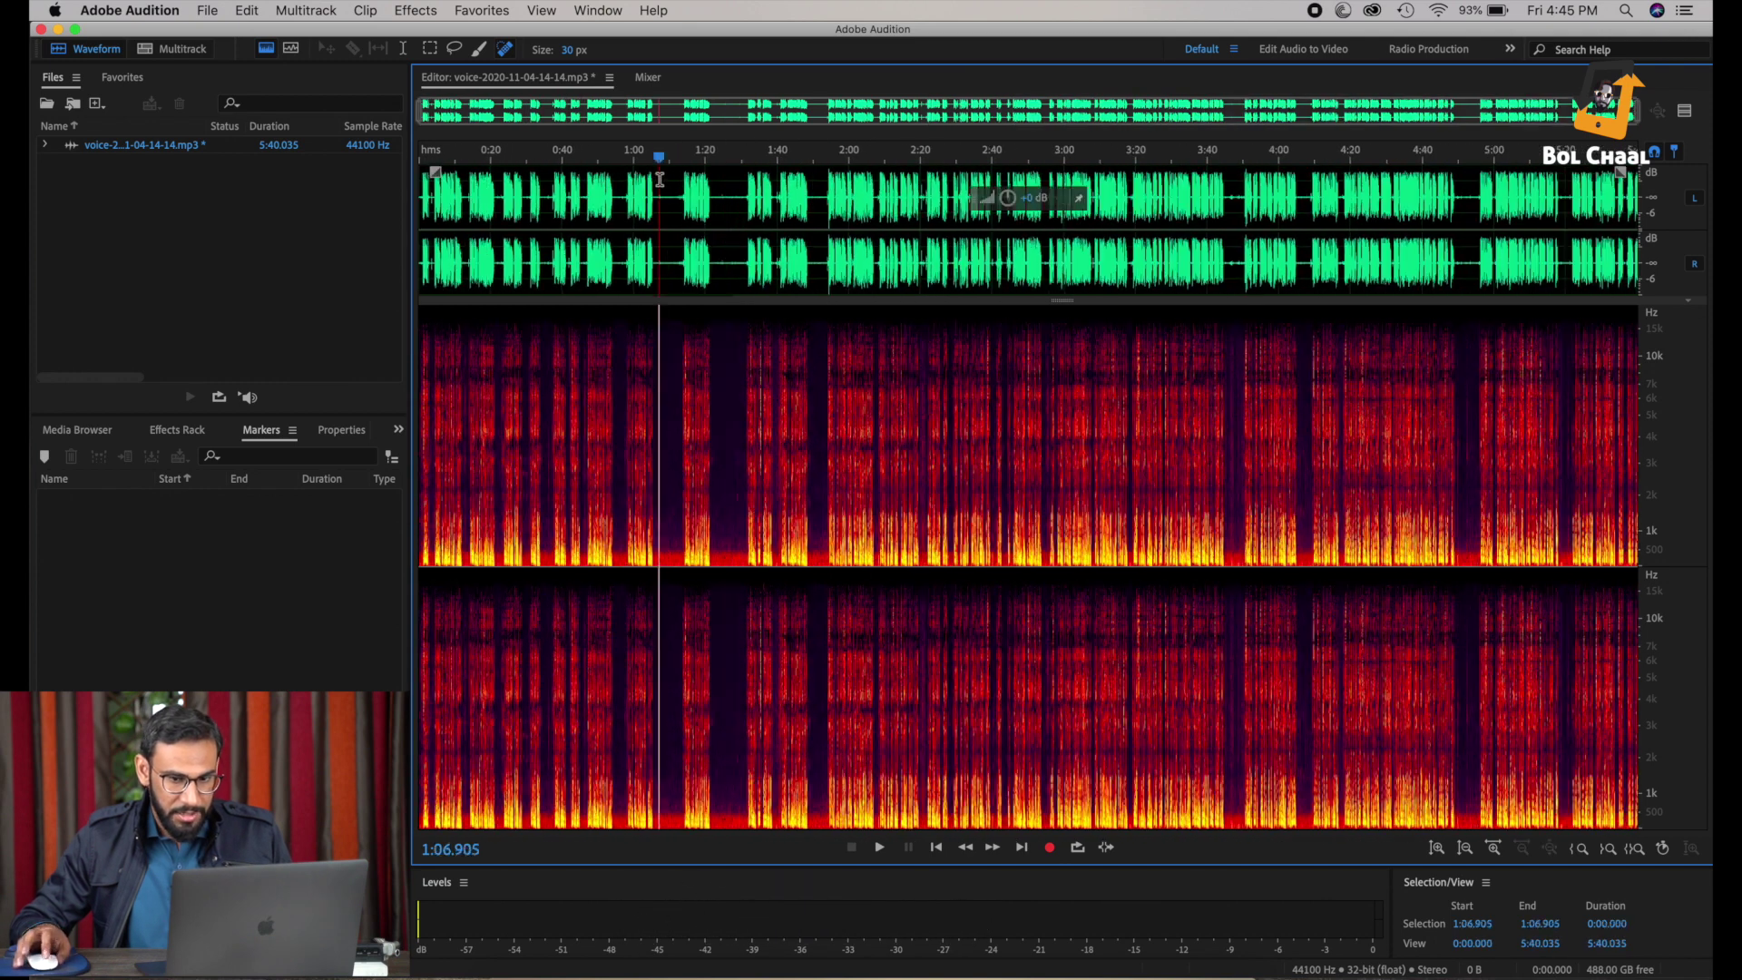
{"action": "double_click", "coordinate": [536, 234]}
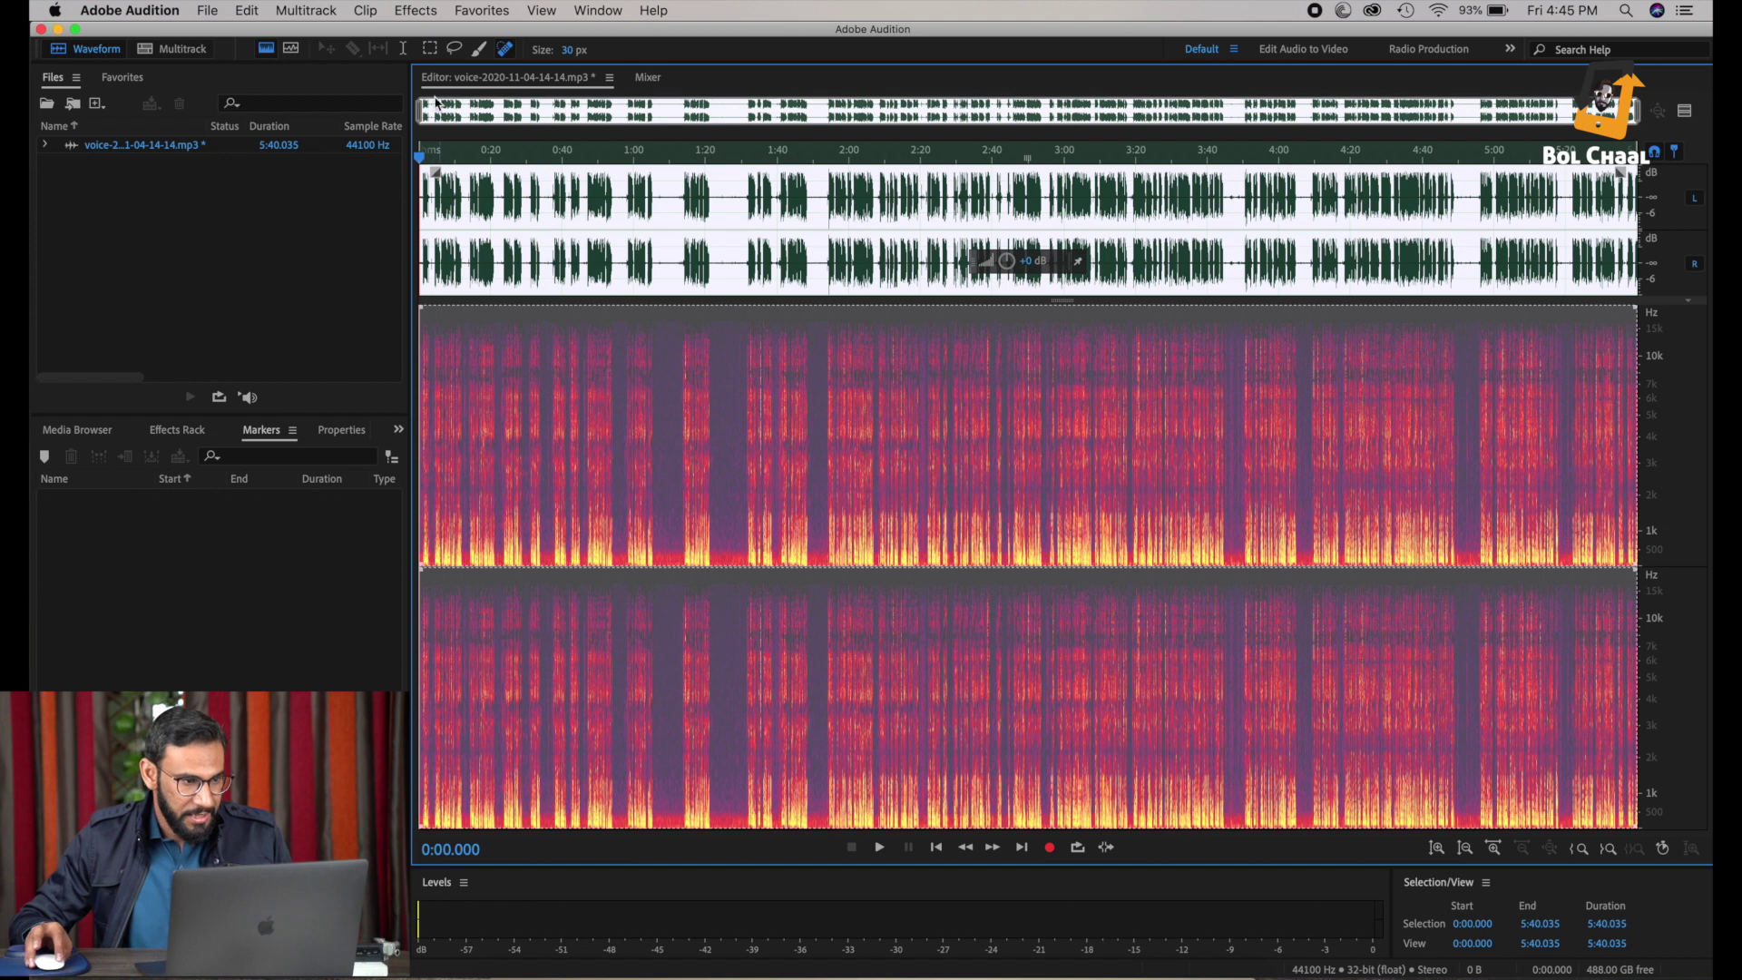
{"action": "left_click", "coordinate": [420, 10]}
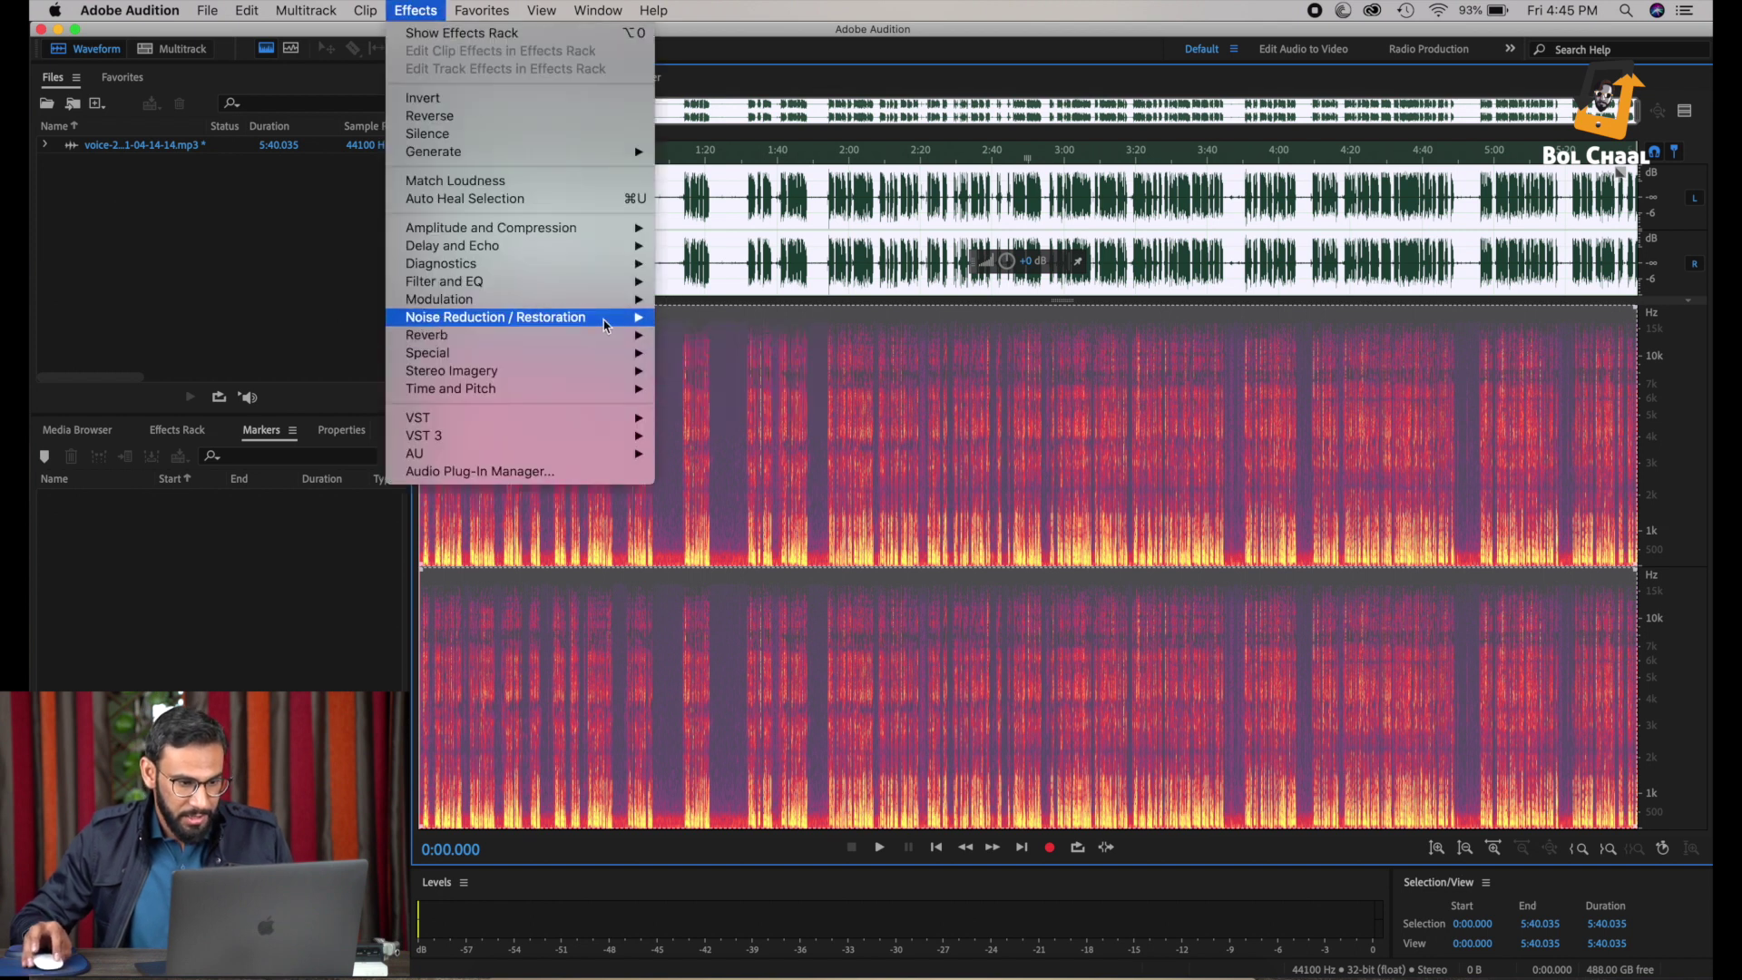
{"action": "mouse_move", "coordinate": [626, 317]}
{"action": "left_click", "coordinate": [728, 335]}
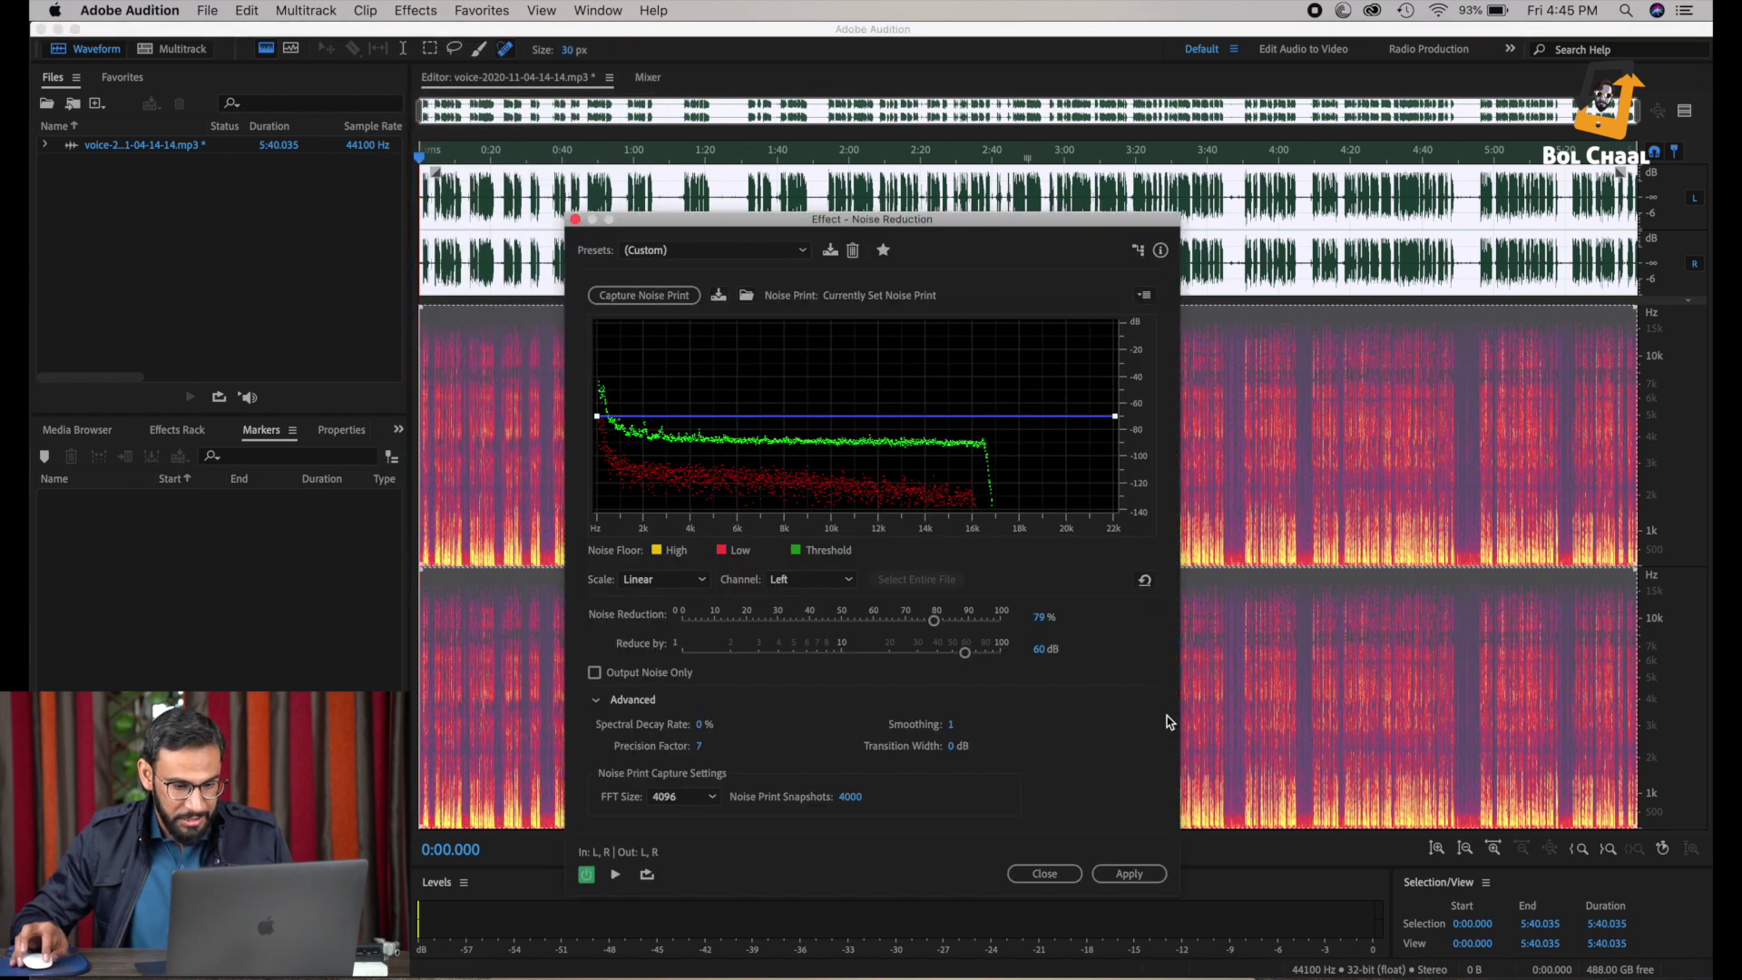
{"action": "left_click", "coordinate": [1125, 874]}
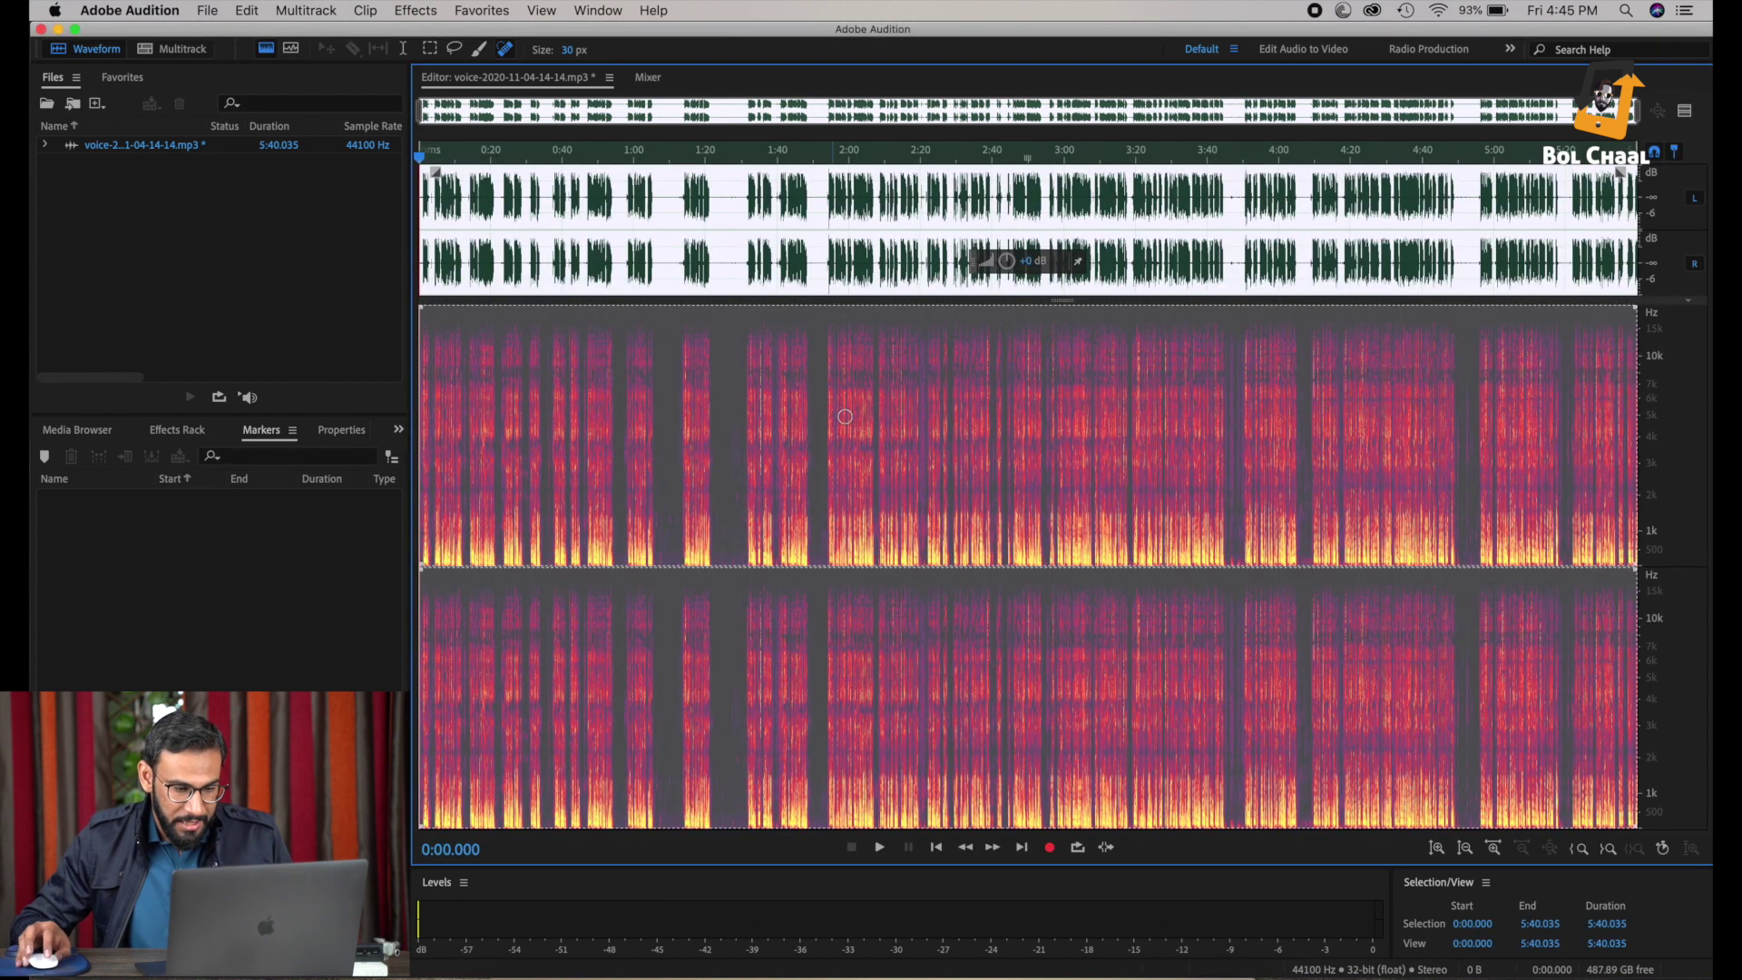
Step: Hide the spectral frequency display and play back the speech gap from about 1:23 to check the remaining noise
{"action": "left_click", "coordinate": [265, 49]}
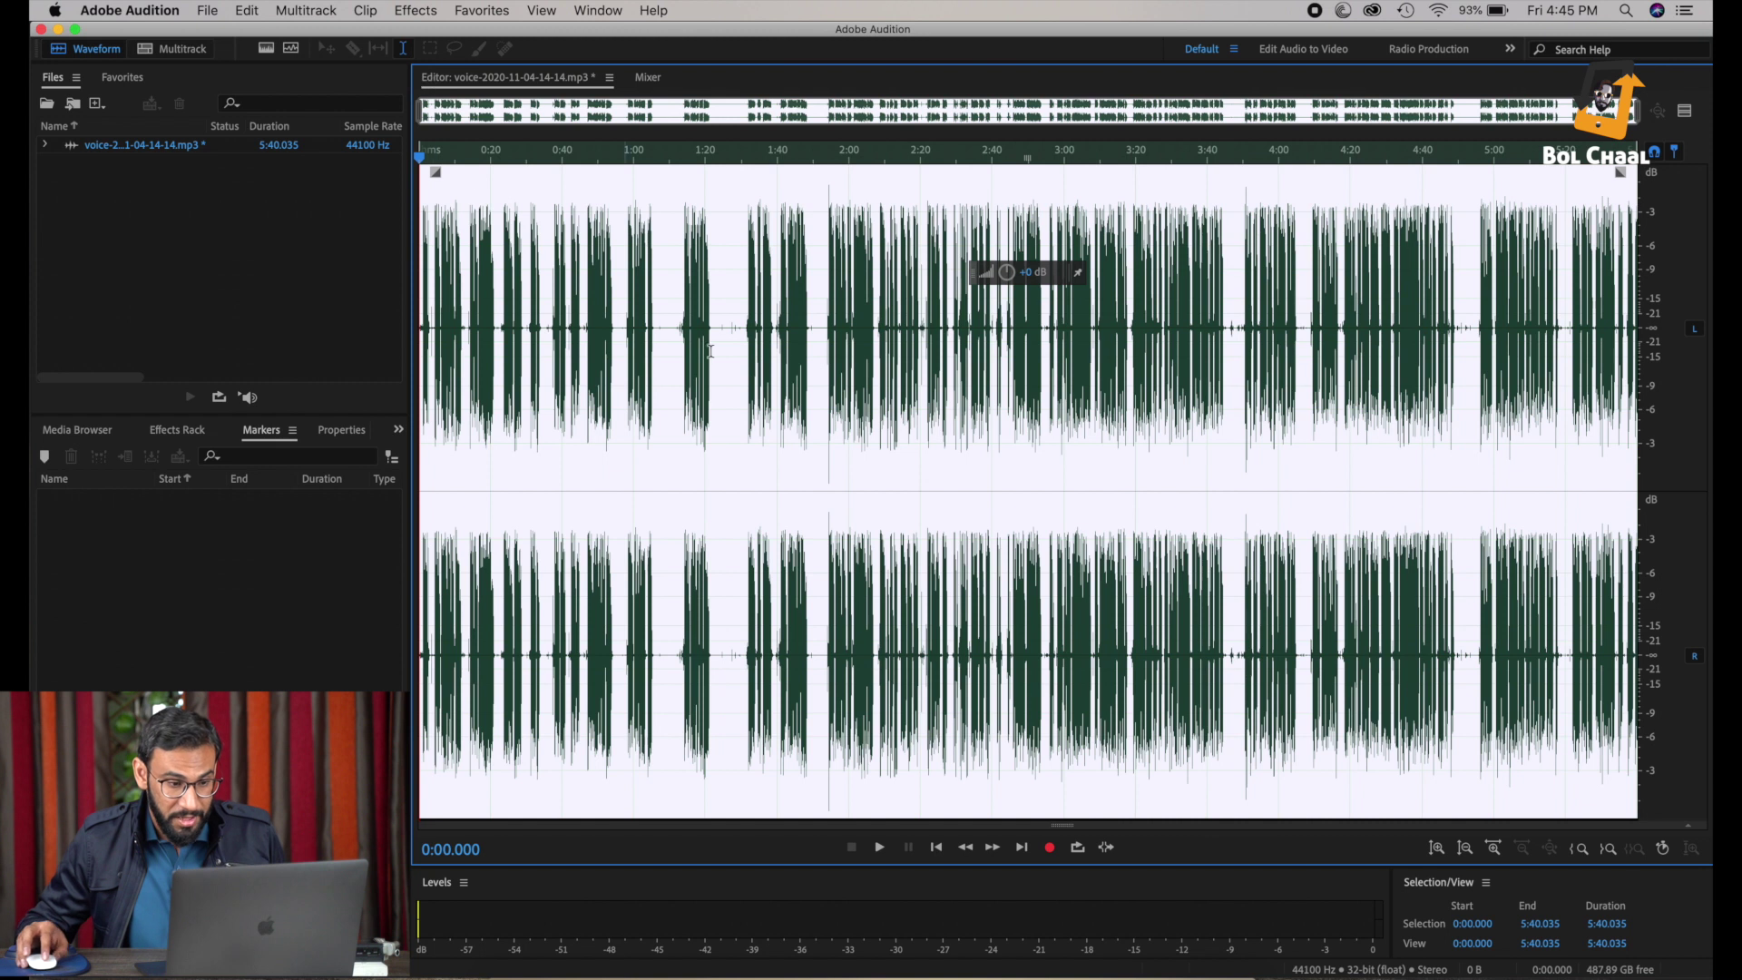
{"action": "scroll", "coordinate": [745, 361], "scroll_direction": "up", "scroll_amount": 3}
{"action": "scroll", "coordinate": [746, 361], "scroll_direction": "up", "scroll_amount": 2}
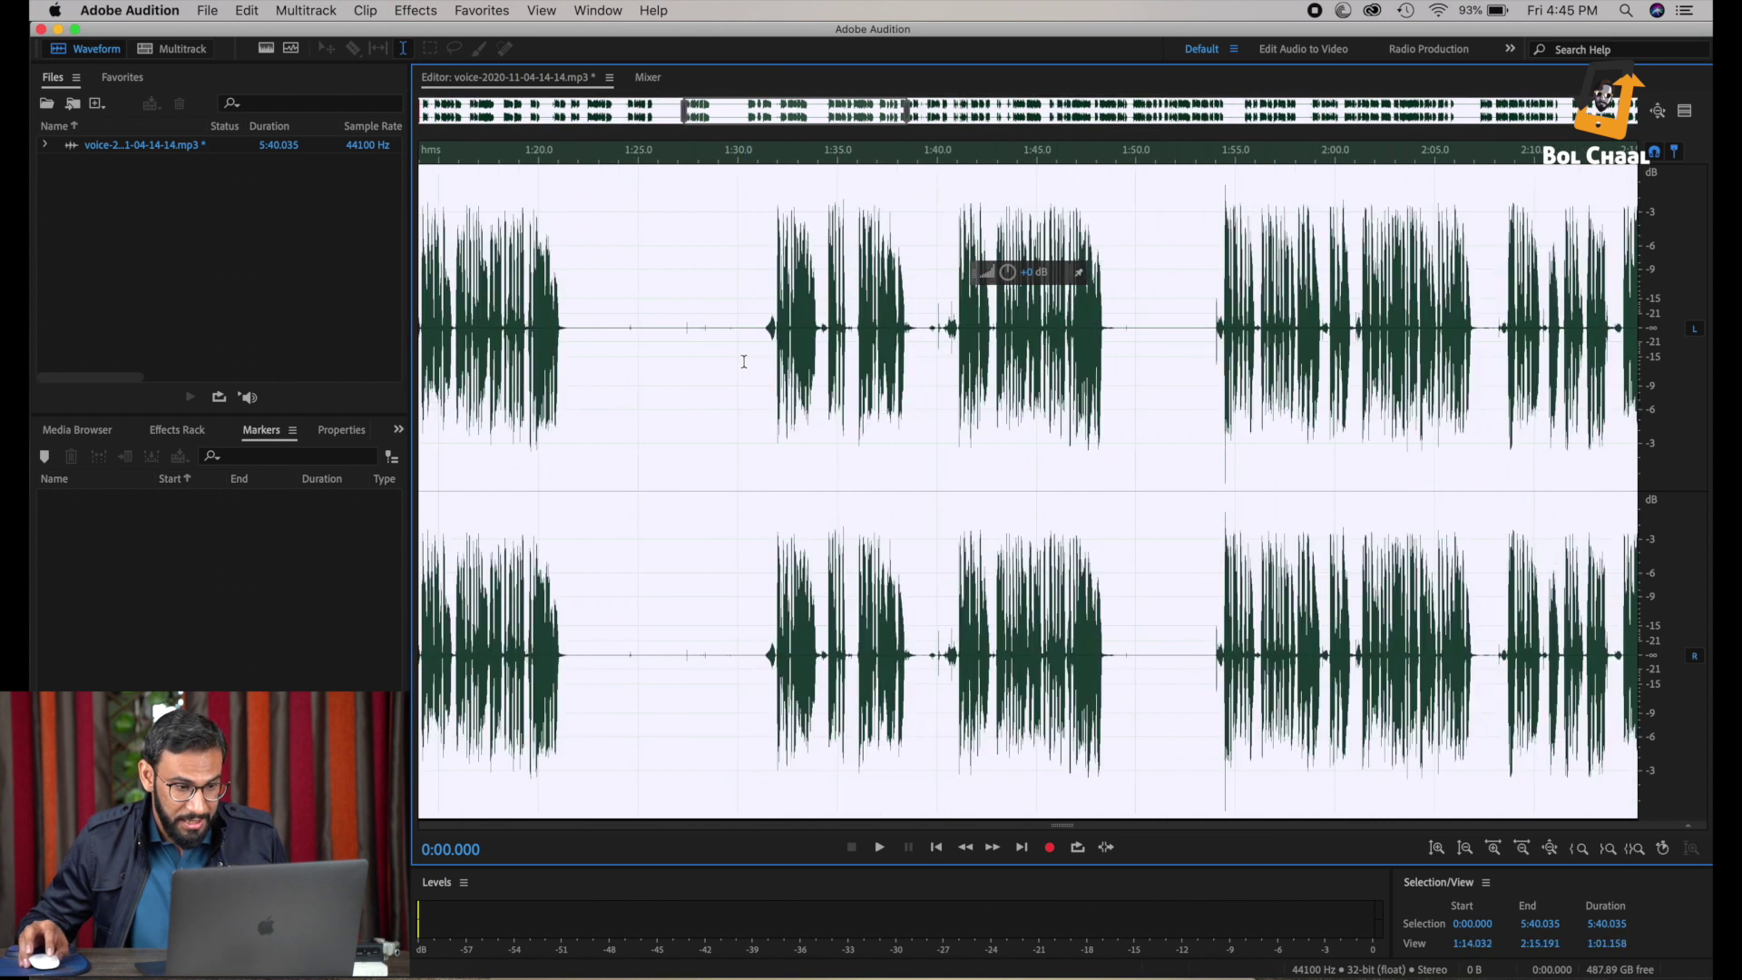
{"action": "left_click", "coordinate": [598, 351]}
{"action": "key", "text": "space"}
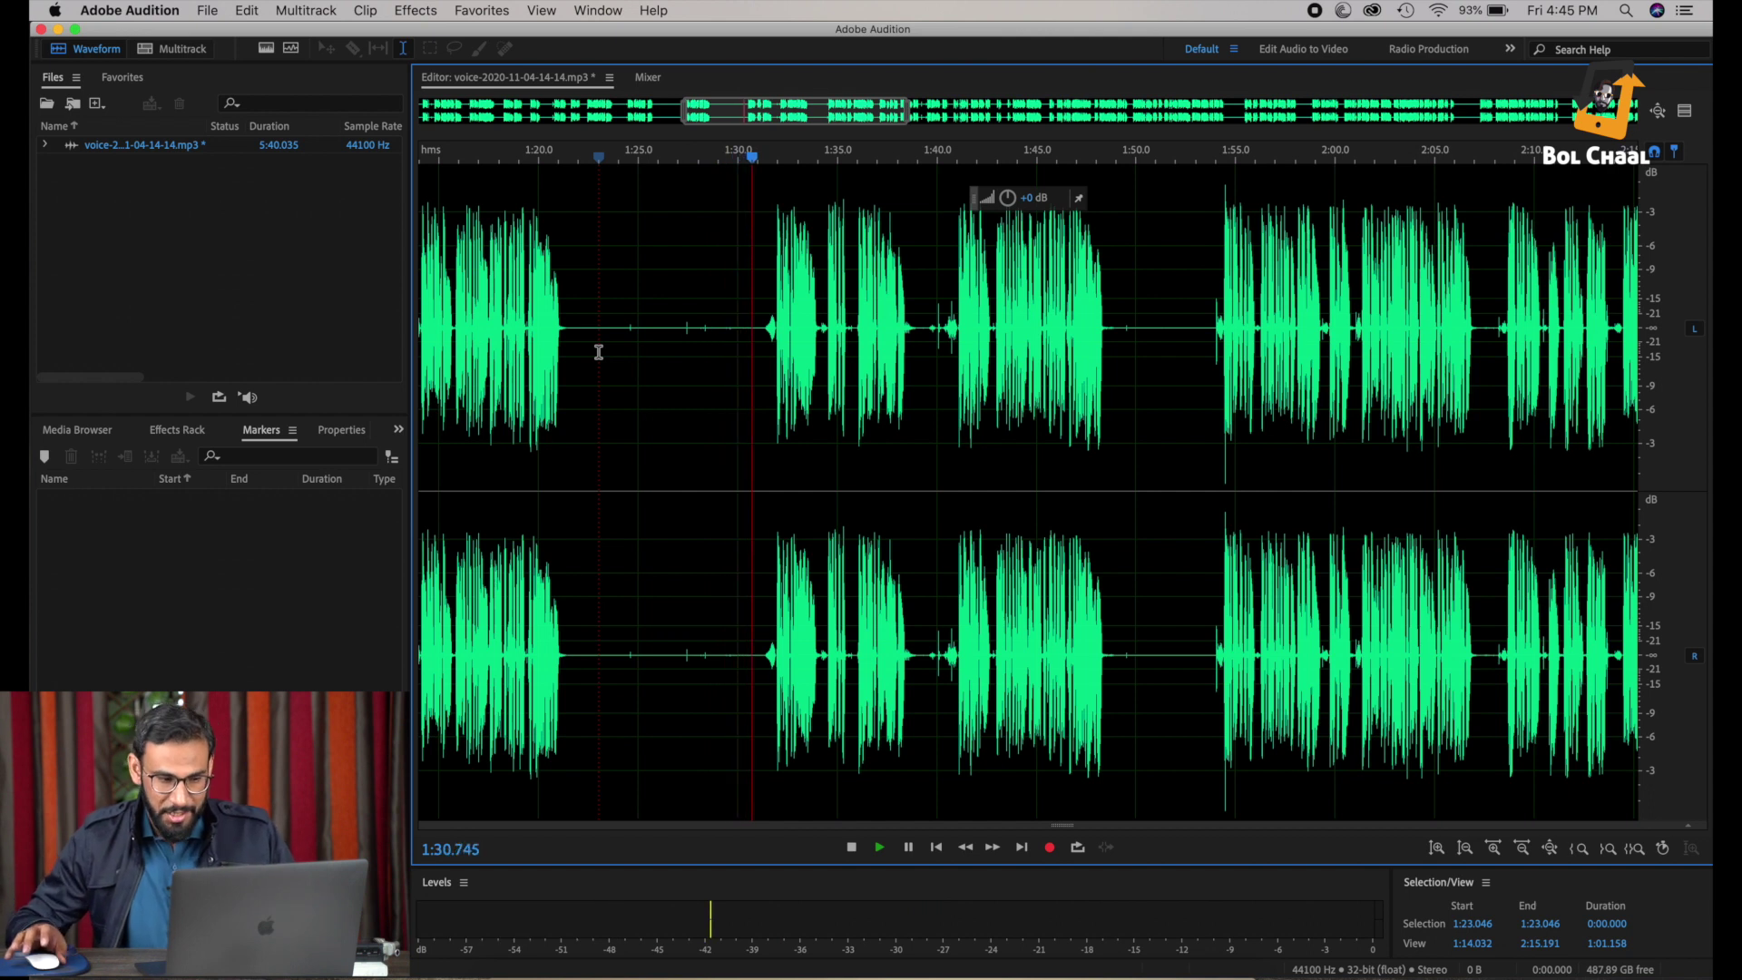
{"action": "key", "text": "space"}
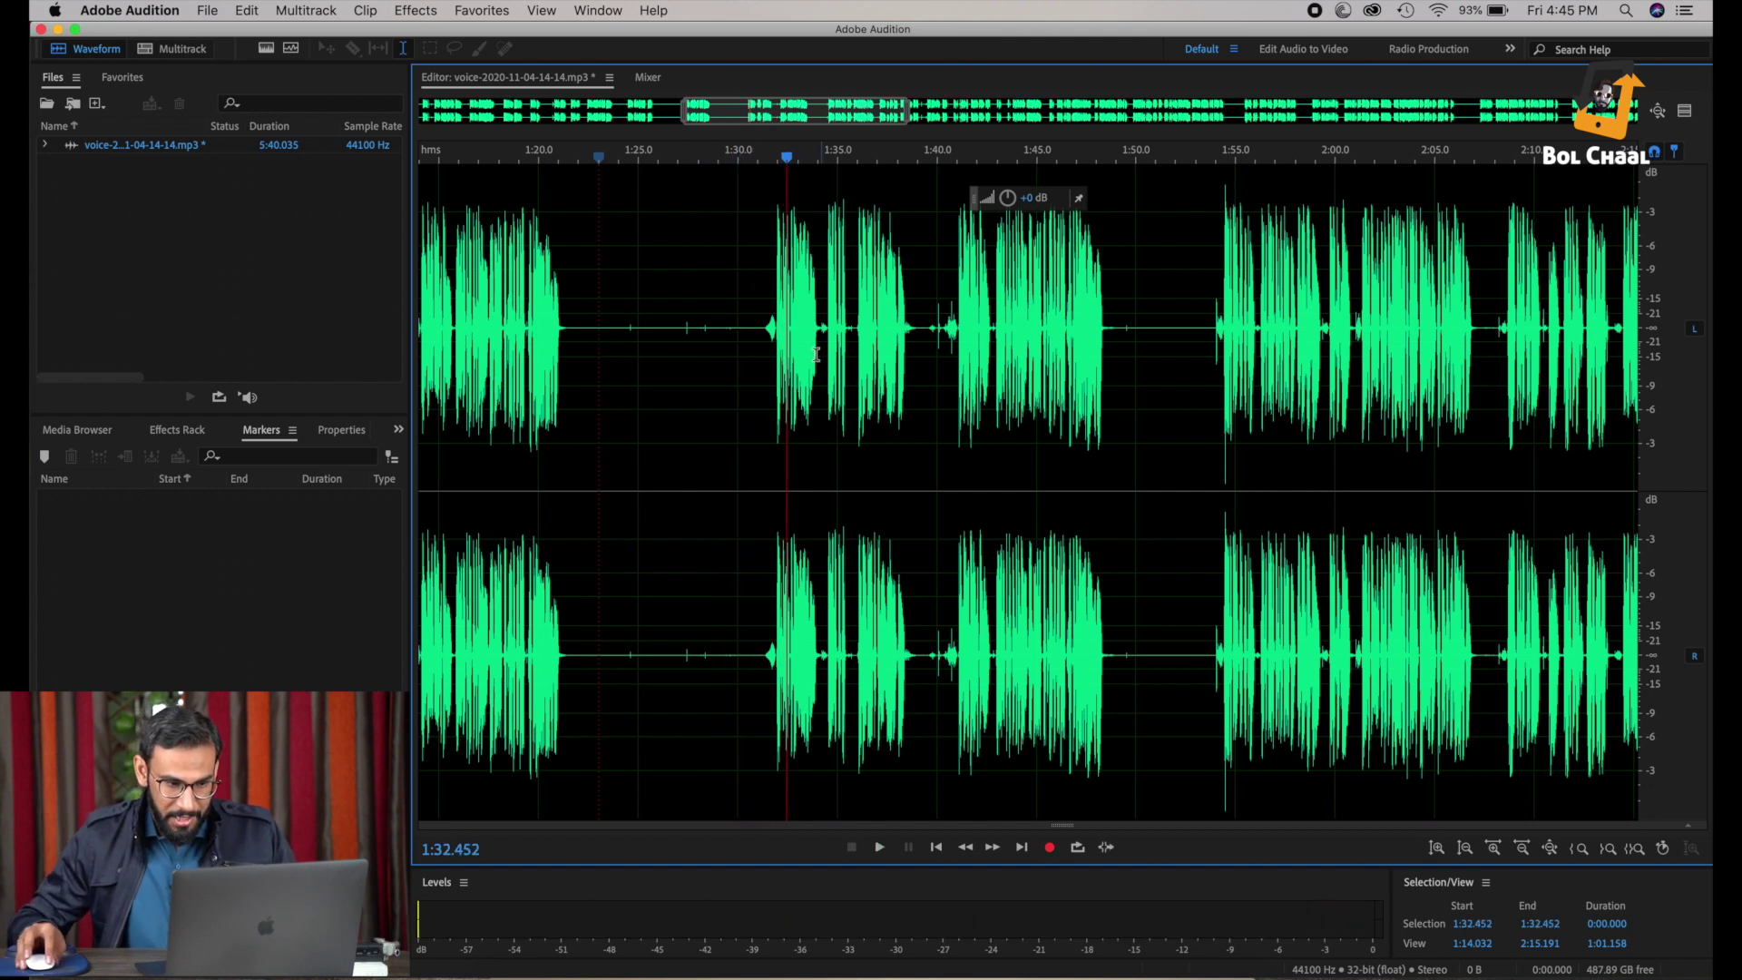
Step: Play the breath sound and following speech from about 1:31, with the waveform enlarged around that passage
{"action": "left_click", "coordinate": [756, 352]}
{"action": "key", "text": "space"}
{"action": "key", "text": "space"}
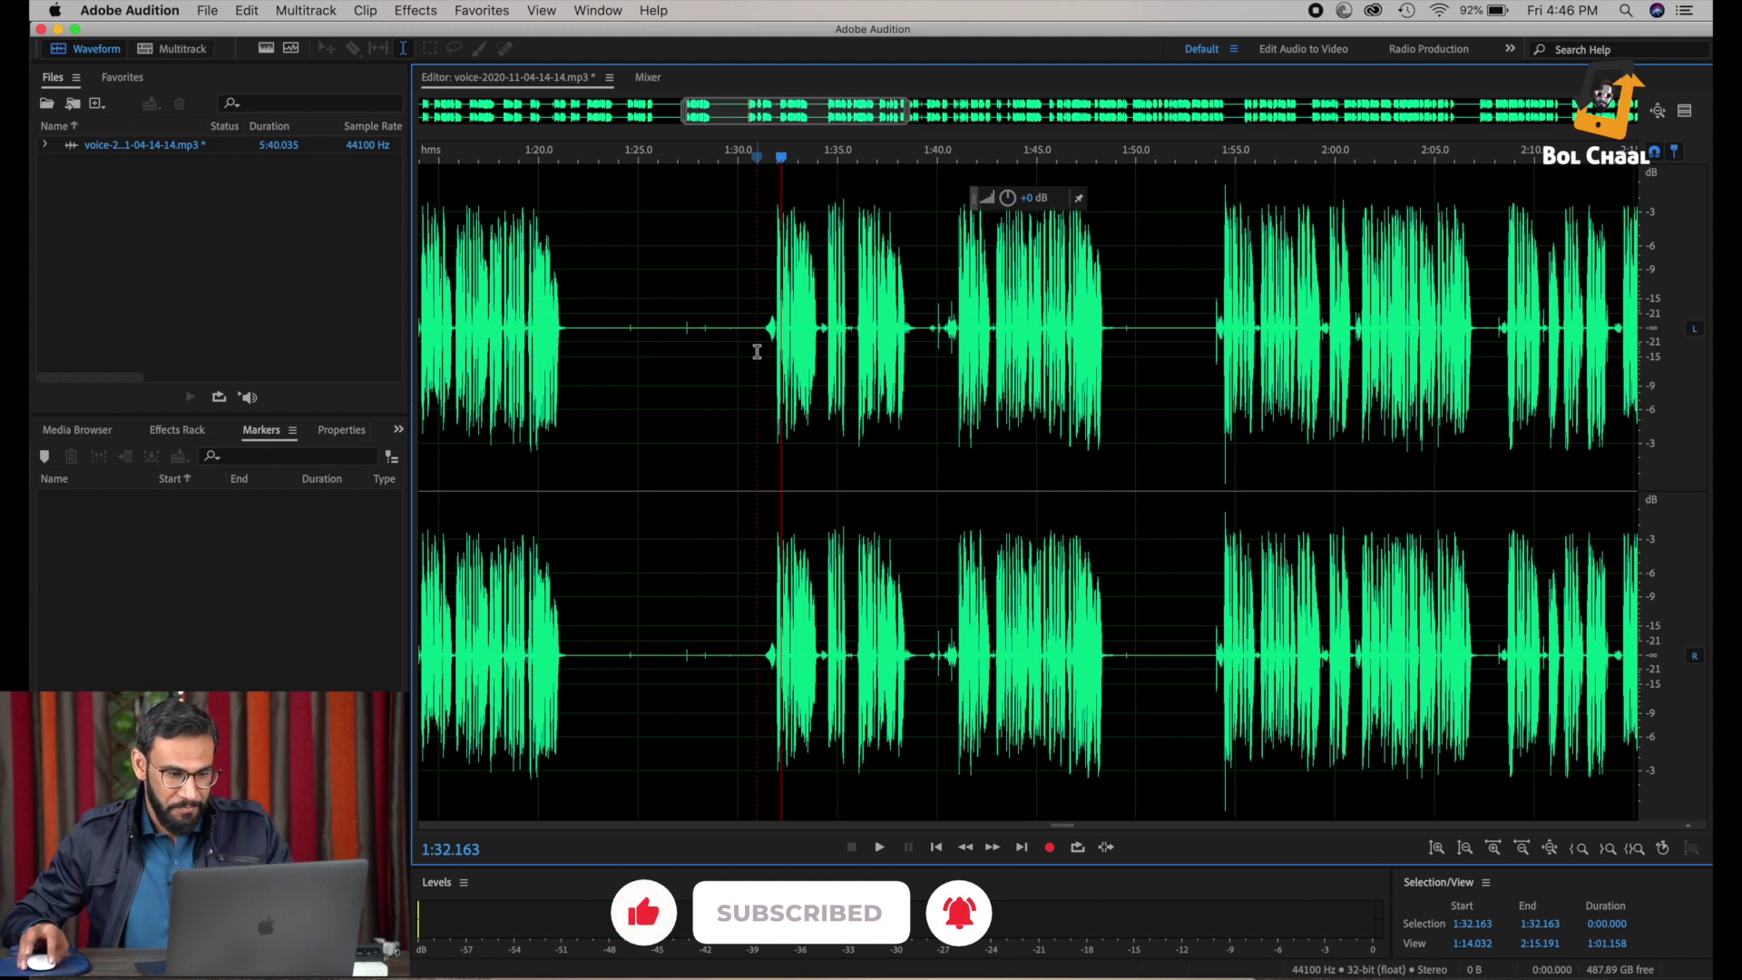
{"action": "left_click", "coordinate": [757, 351]}
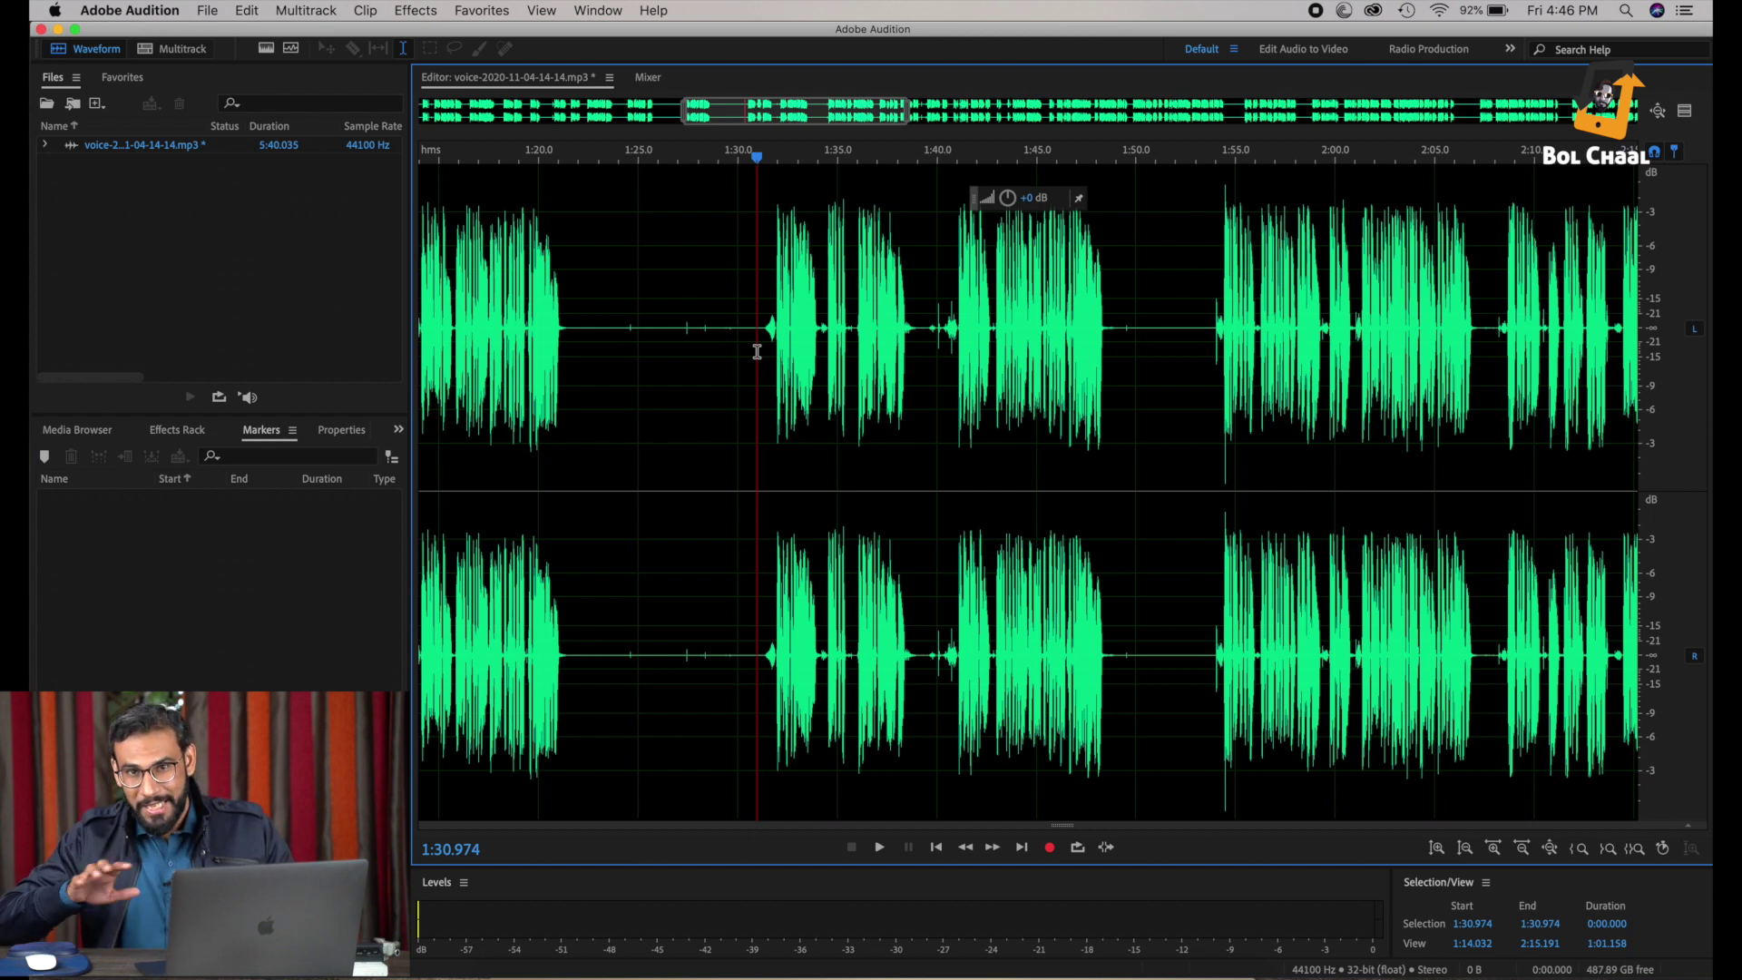
{"action": "key", "text": "space"}
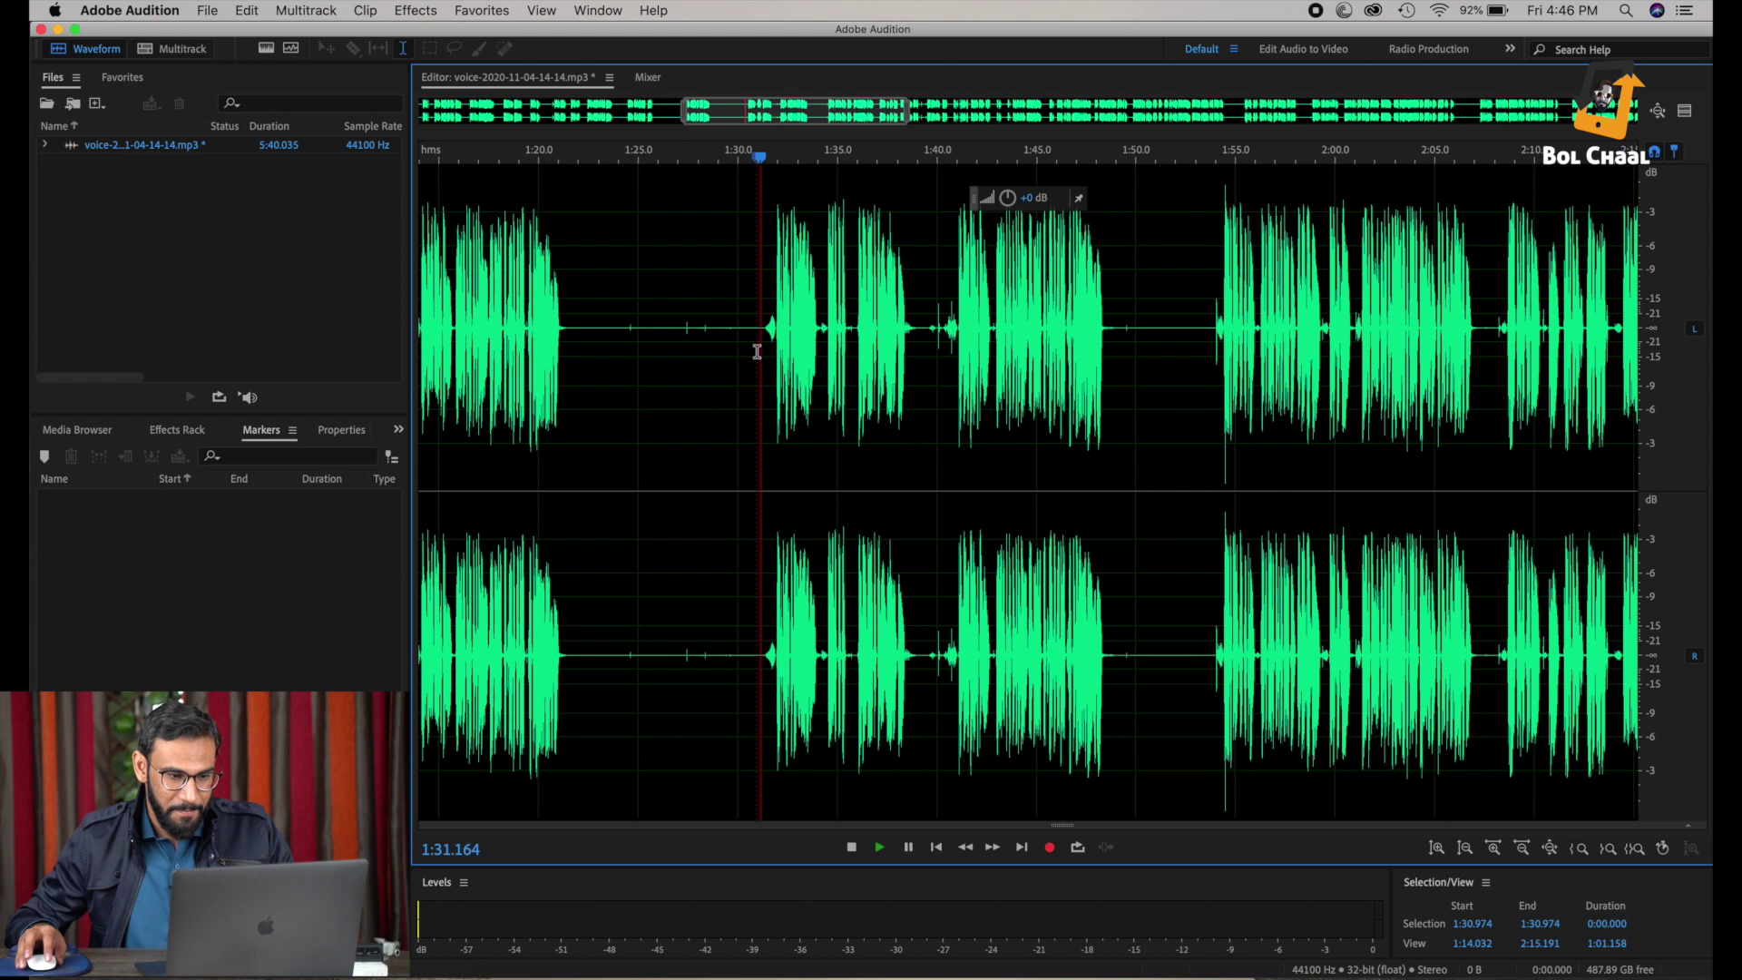
{"action": "scroll", "coordinate": [774, 358], "scroll_direction": "up", "scroll_amount": 1}
{"action": "scroll", "coordinate": [773, 358], "scroll_direction": "up", "scroll_amount": 10}
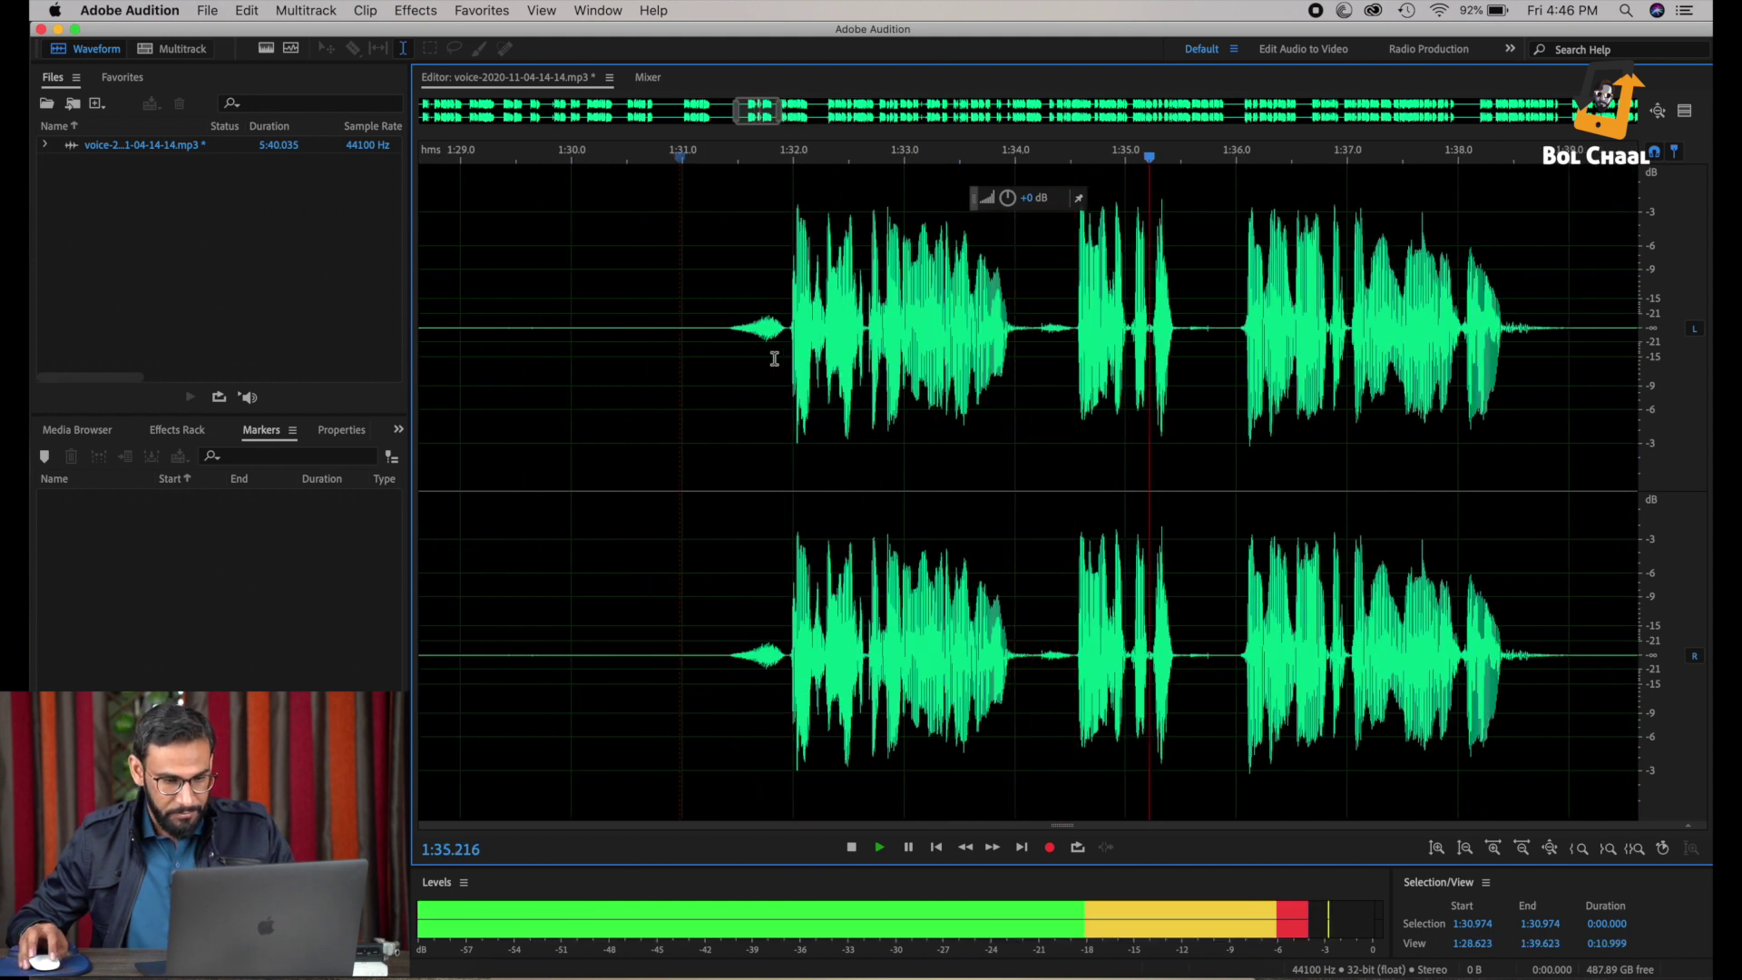
{"action": "scroll", "coordinate": [777, 355], "scroll_direction": "down", "scroll_amount": 1}
{"action": "key", "text": "space"}
{"action": "key", "text": "space"}
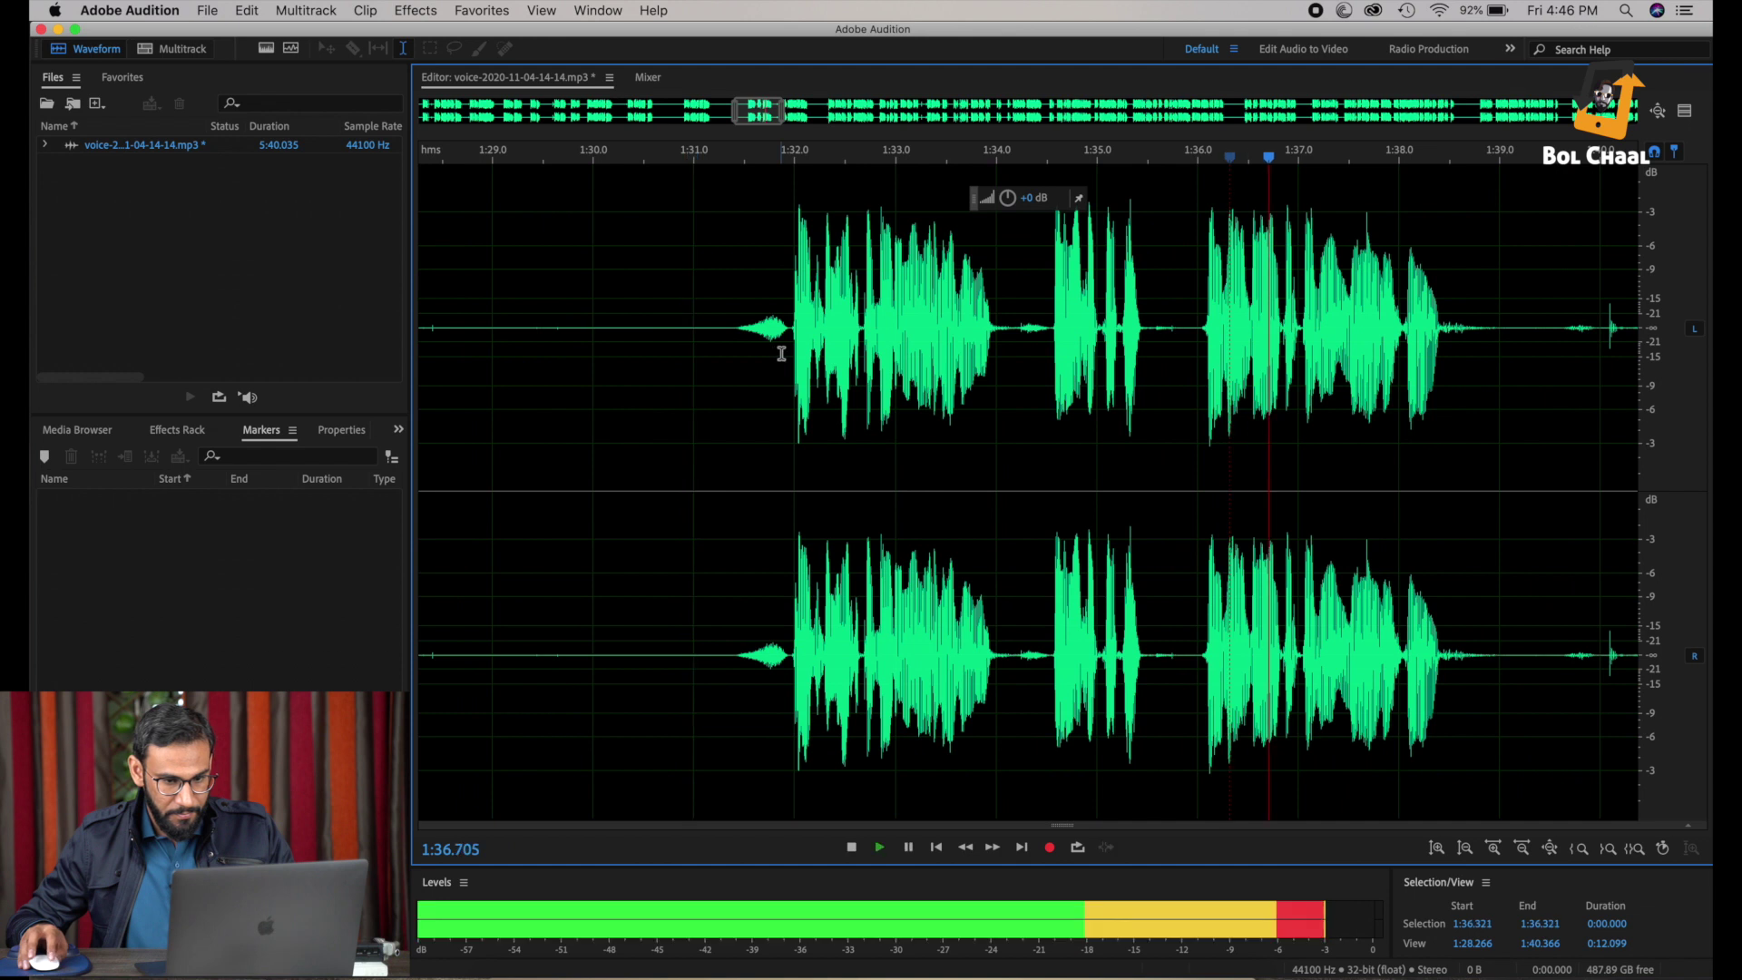
{"action": "key", "text": "space"}
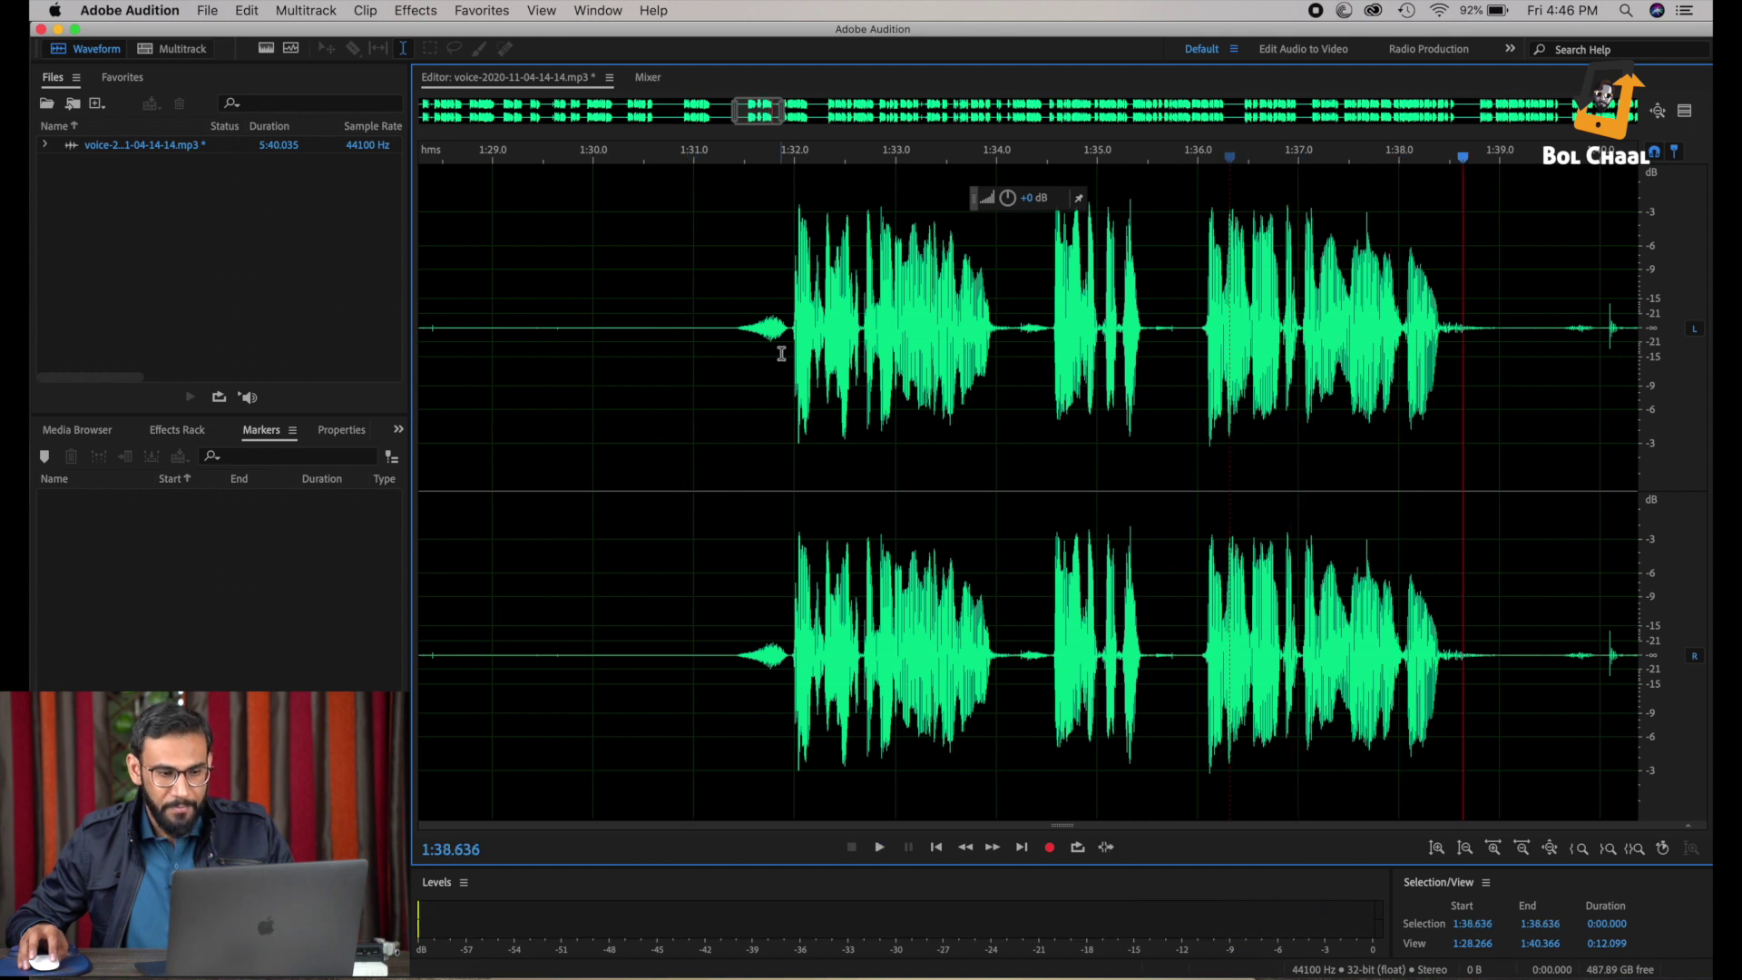
Step: Replay the speech starting at about 1:32 to listen to the pauses between its phrases
{"action": "scroll", "coordinate": [780, 361], "scroll_direction": "right", "scroll_amount": 1}
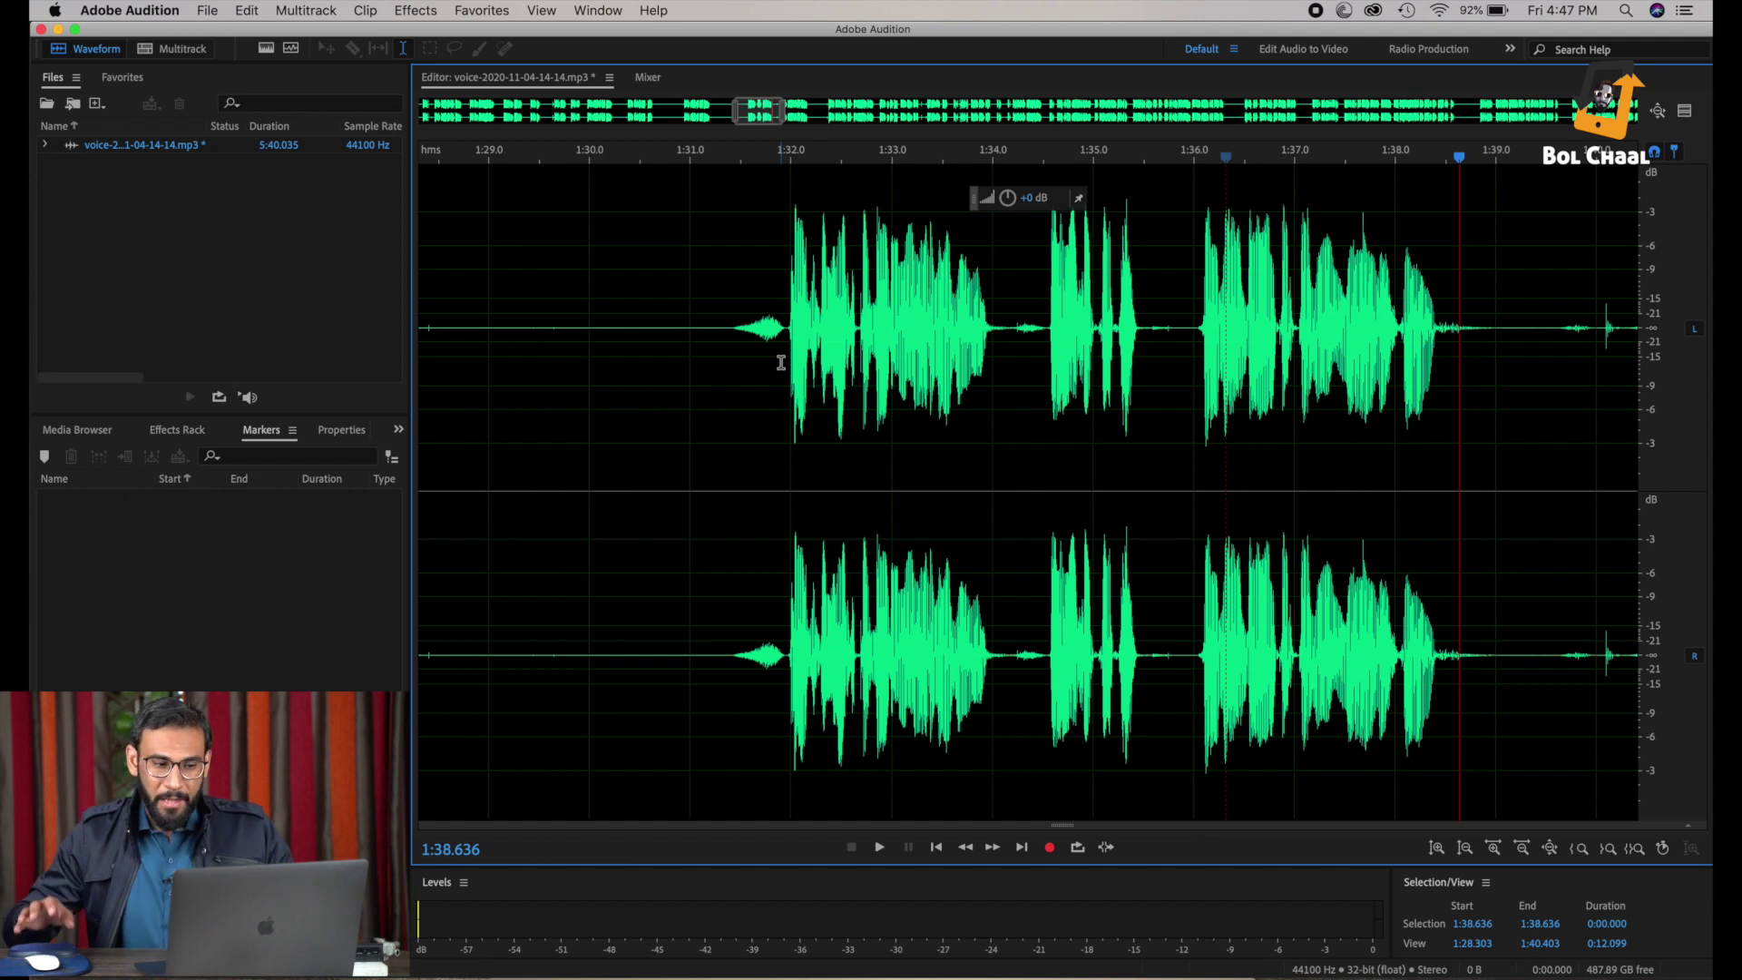
{"action": "left_click", "coordinate": [781, 362]}
{"action": "key", "text": "space"}
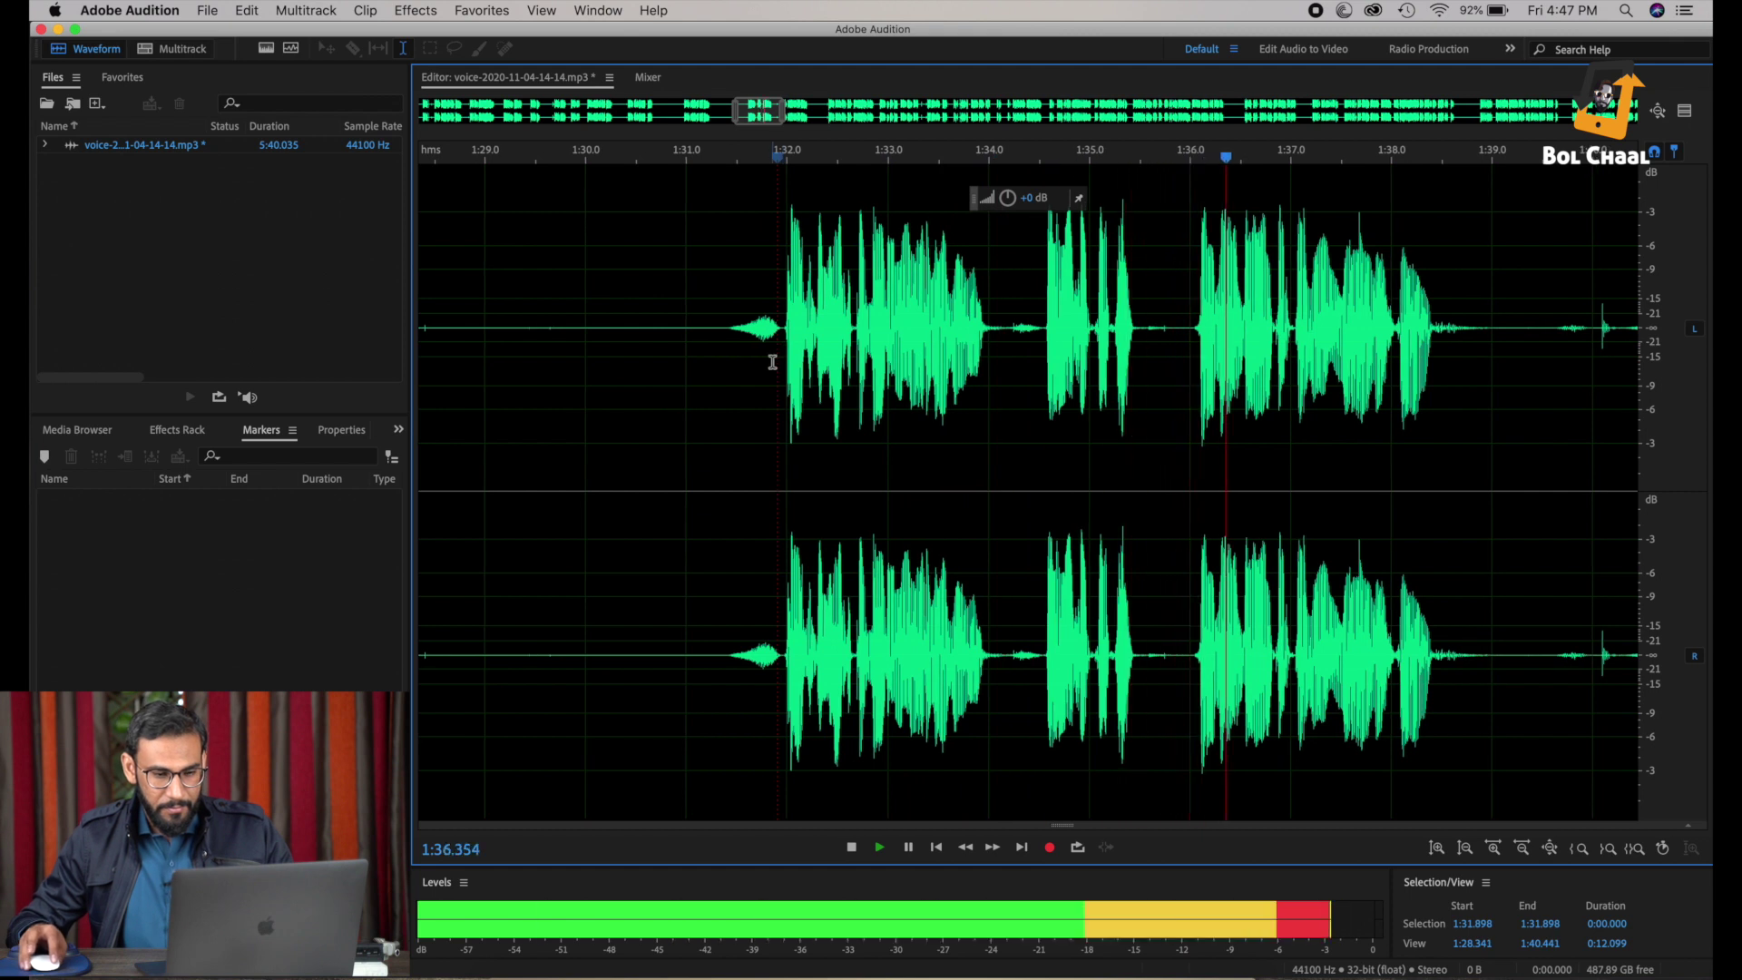
{"action": "key", "text": "space"}
{"action": "scroll", "coordinate": [773, 361], "scroll_direction": "down", "scroll_amount": 2}
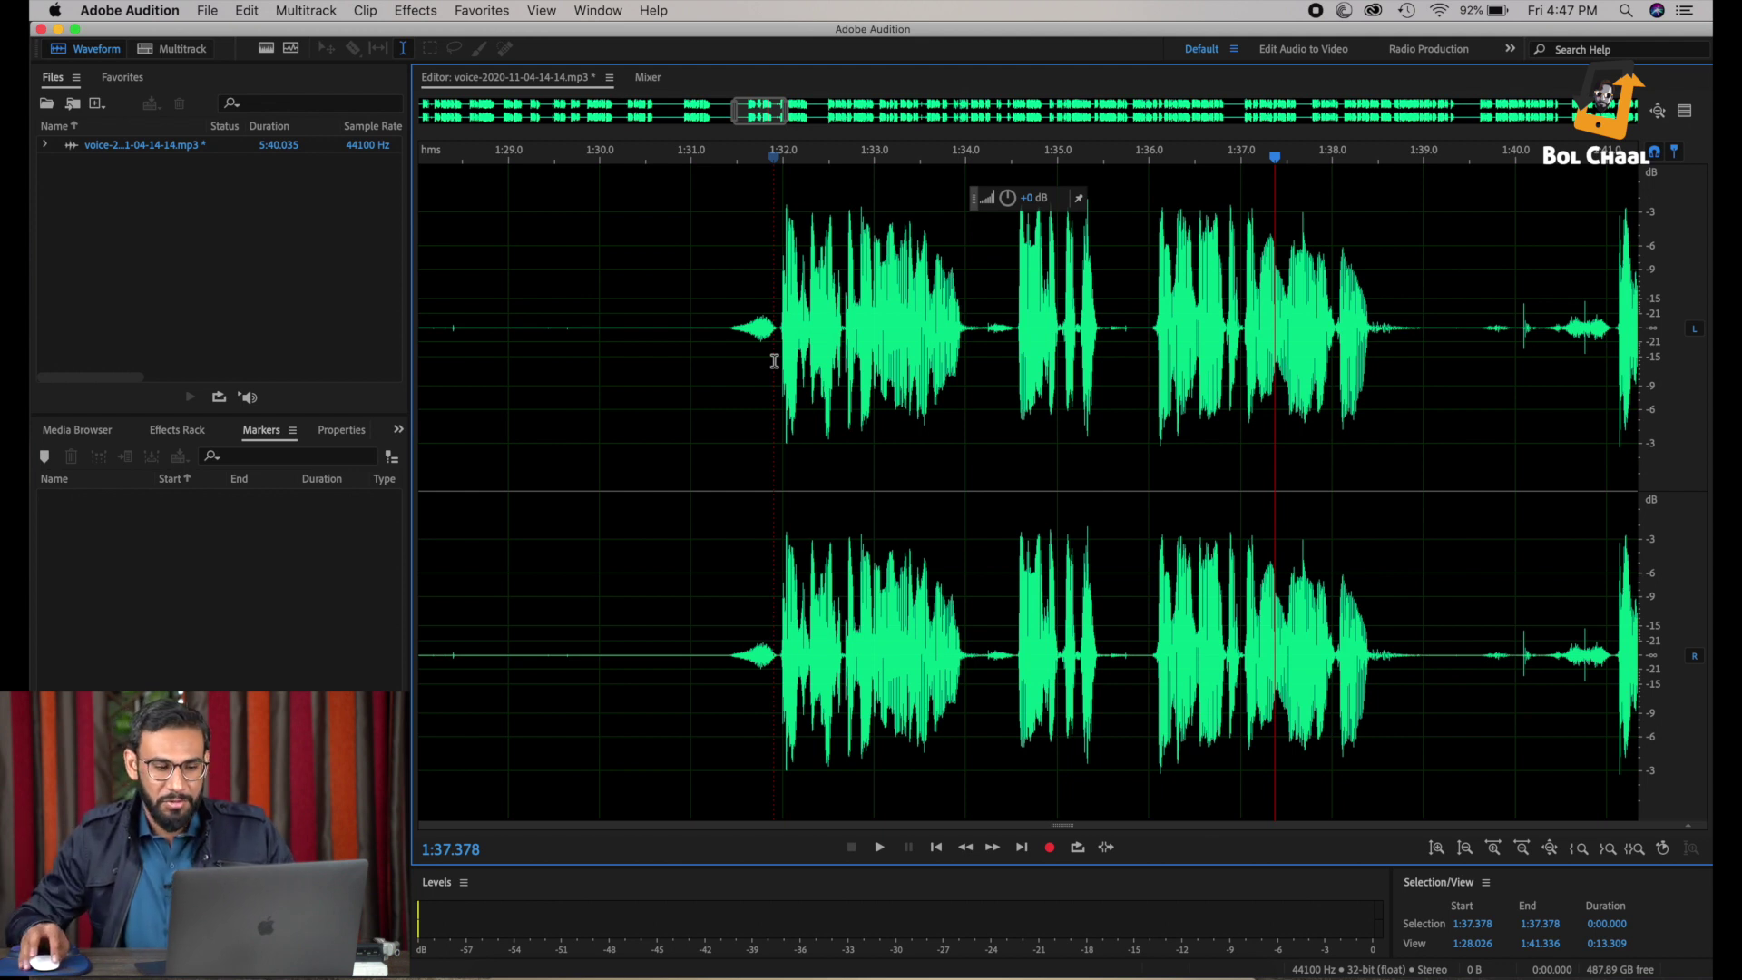
{"action": "left_click", "coordinate": [775, 363]}
{"action": "key", "text": "space"}
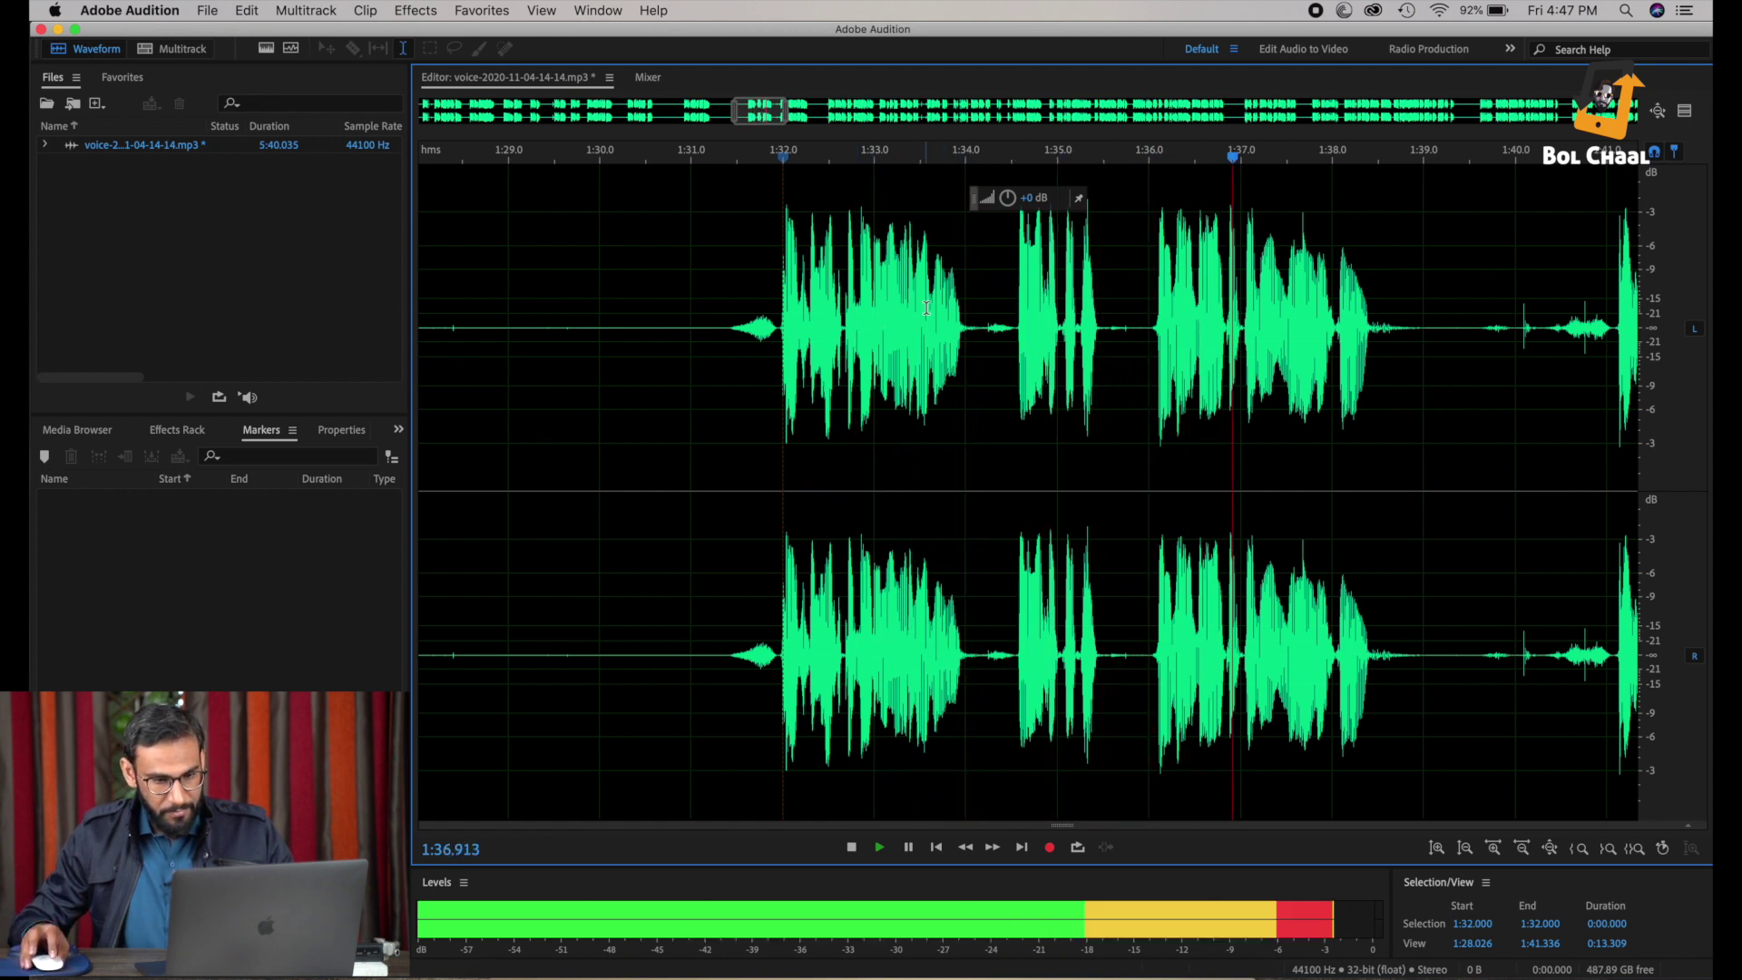
{"action": "key", "text": "space"}
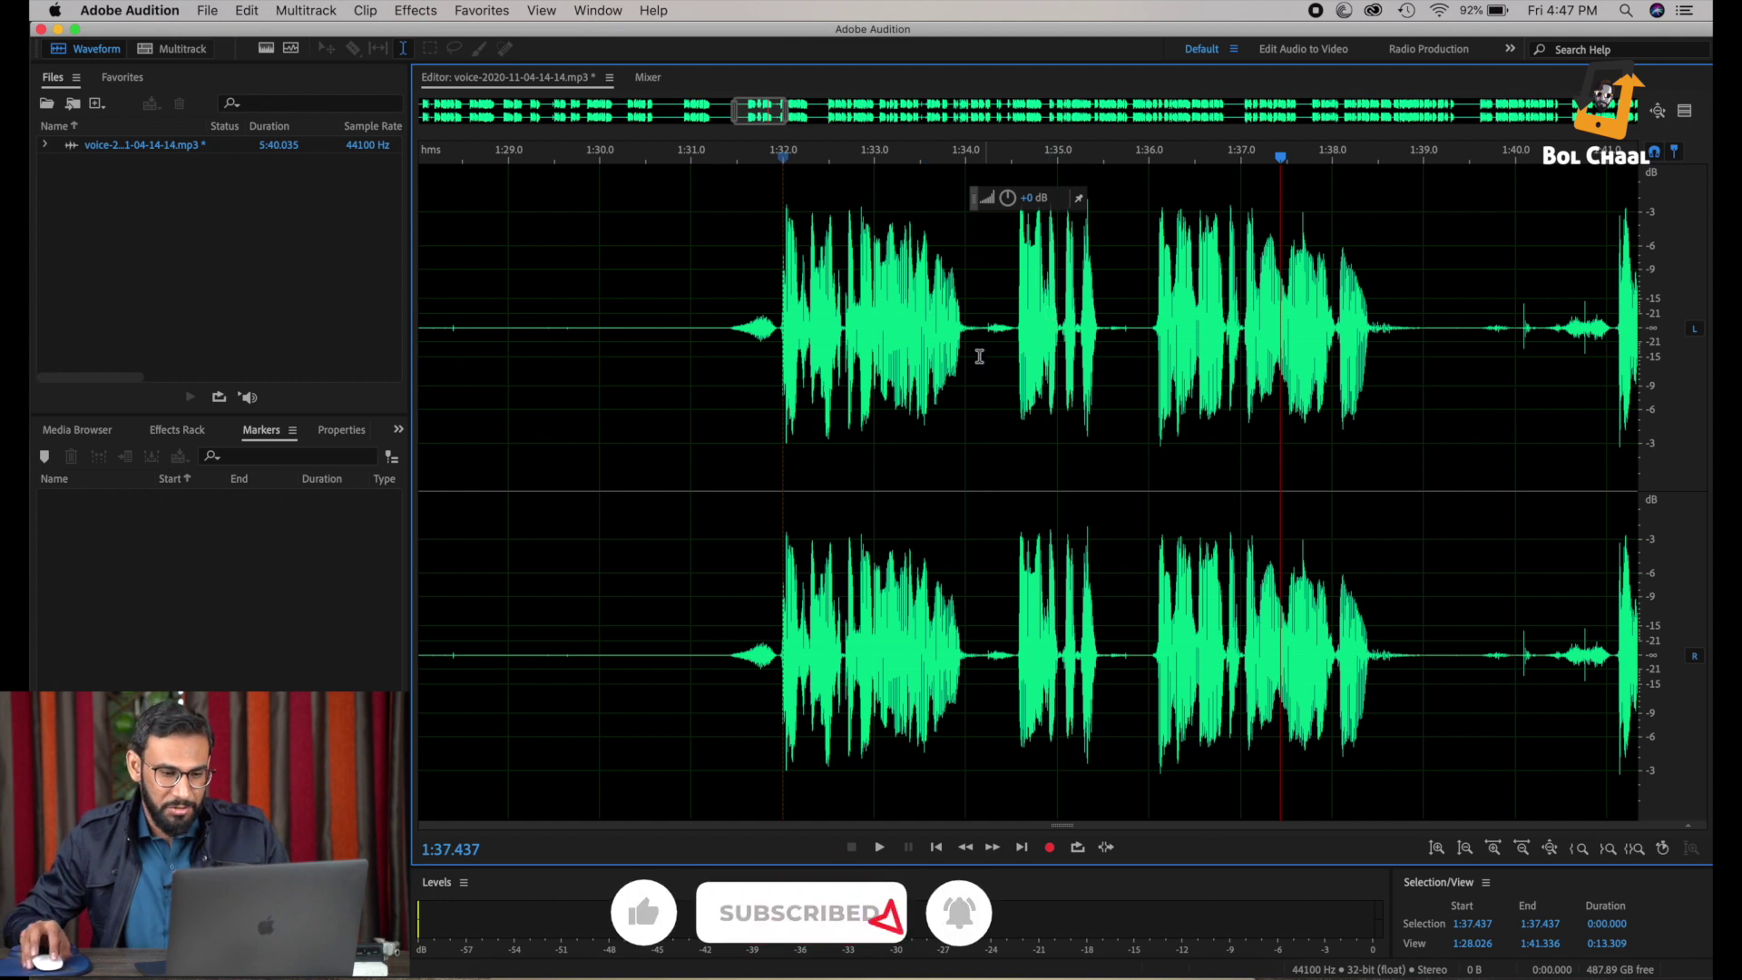
Step: Delete the pause near 1:34 in two cuts, and the pause from about 1:35.0 to 1:35.5
{"action": "scroll", "coordinate": [996, 348], "scroll_direction": "up", "scroll_amount": 3}
{"action": "left_click_drag", "start_coordinate": [1029, 331], "coordinate": [973, 336]}
{"action": "key", "text": "Delete"}
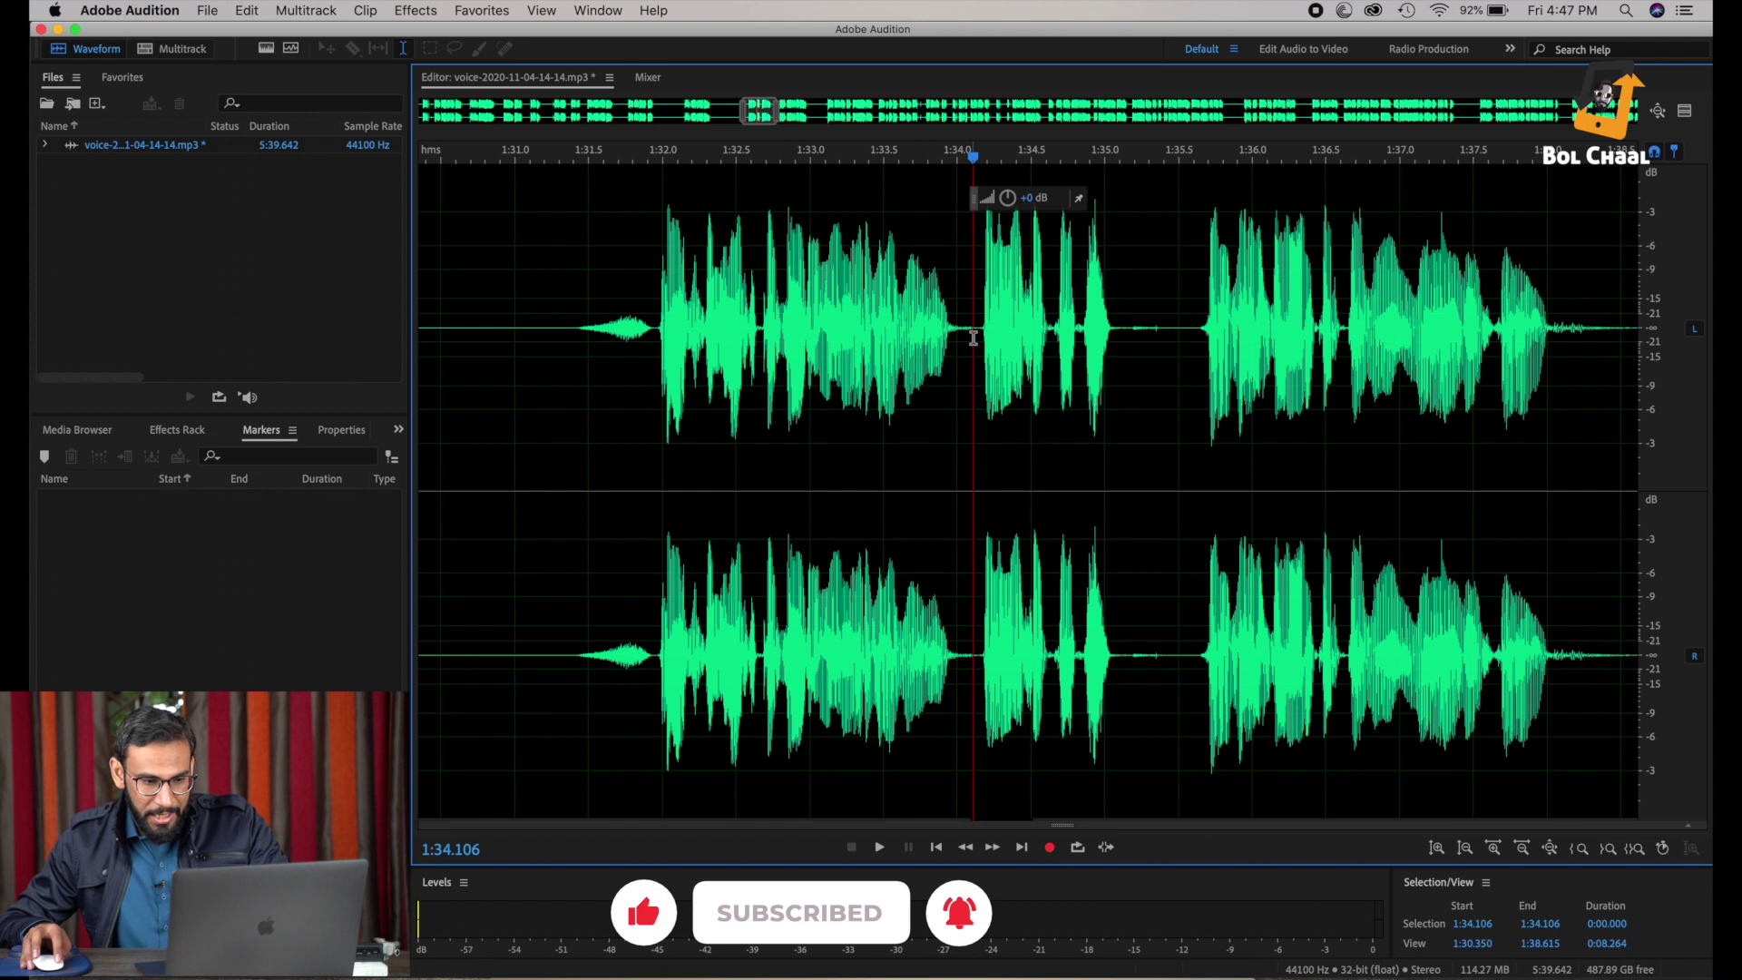
{"action": "left_click_drag", "start_coordinate": [972, 337], "coordinate": [957, 335]}
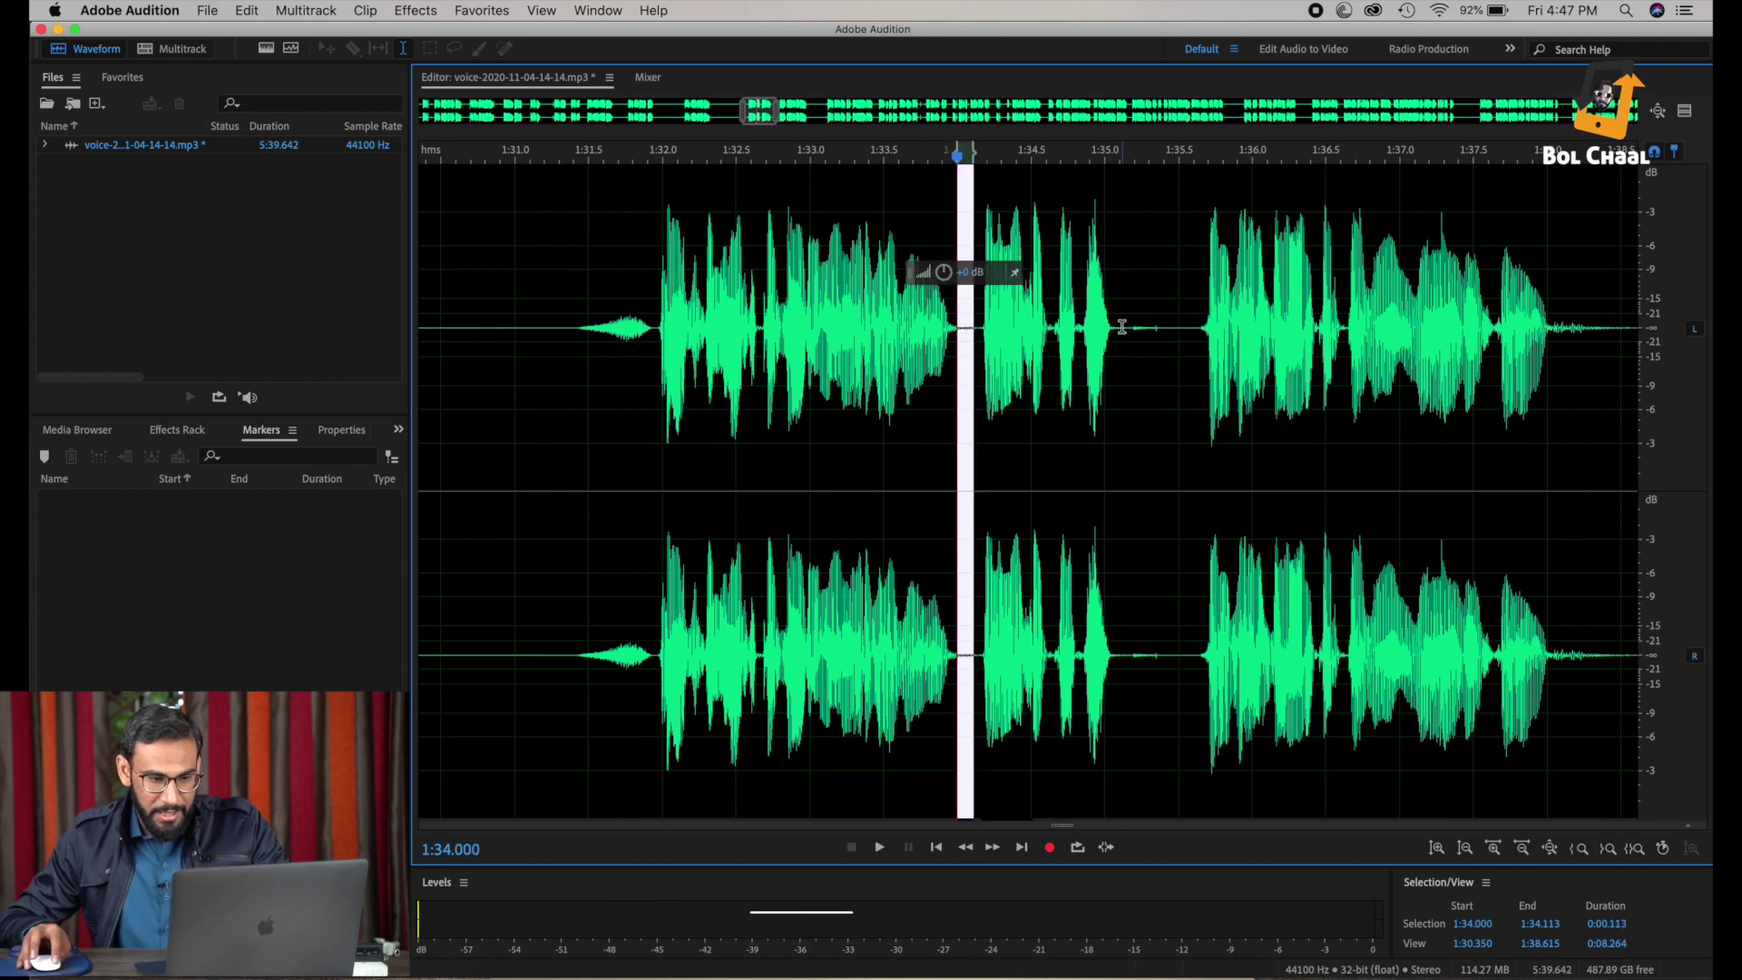
{"action": "key", "text": "Delete"}
{"action": "left_click_drag", "start_coordinate": [1179, 329], "coordinate": [1109, 335]}
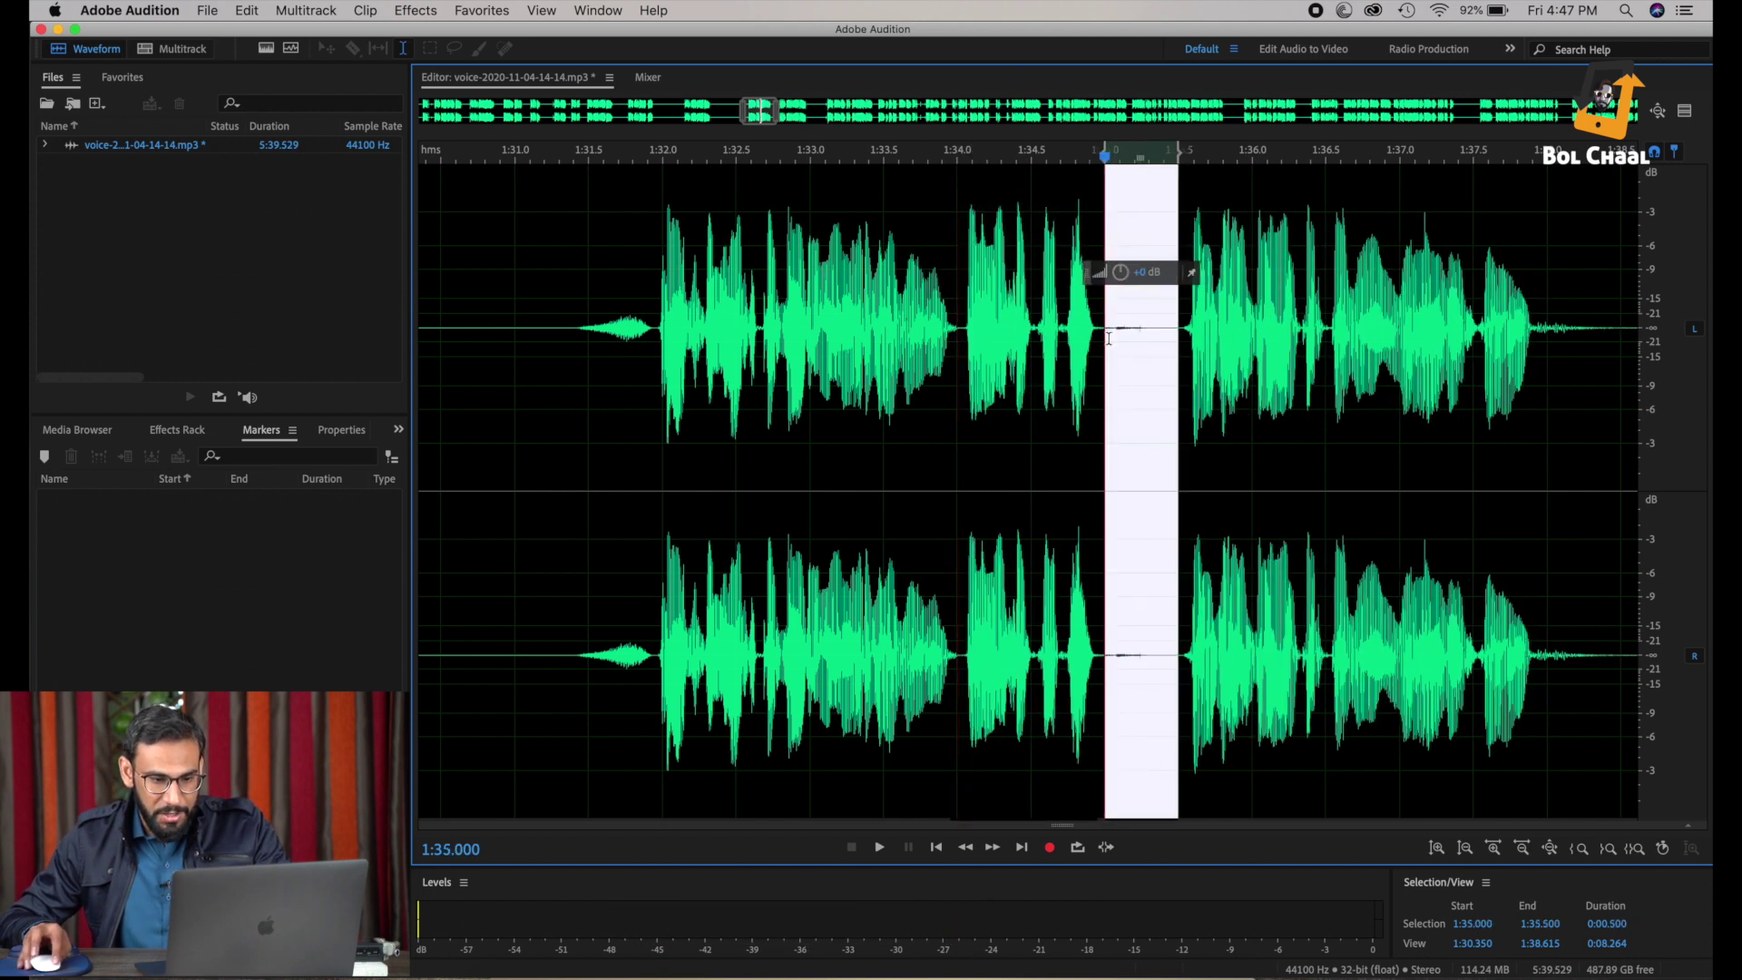
{"action": "key", "text": "Delete"}
Step: Silence the breath sound before the phrase, from 1:31.300 to 1:31.944
{"action": "left_click_drag", "start_coordinate": [654, 342], "coordinate": [559, 356]}
{"action": "right_click", "coordinate": [595, 390]}
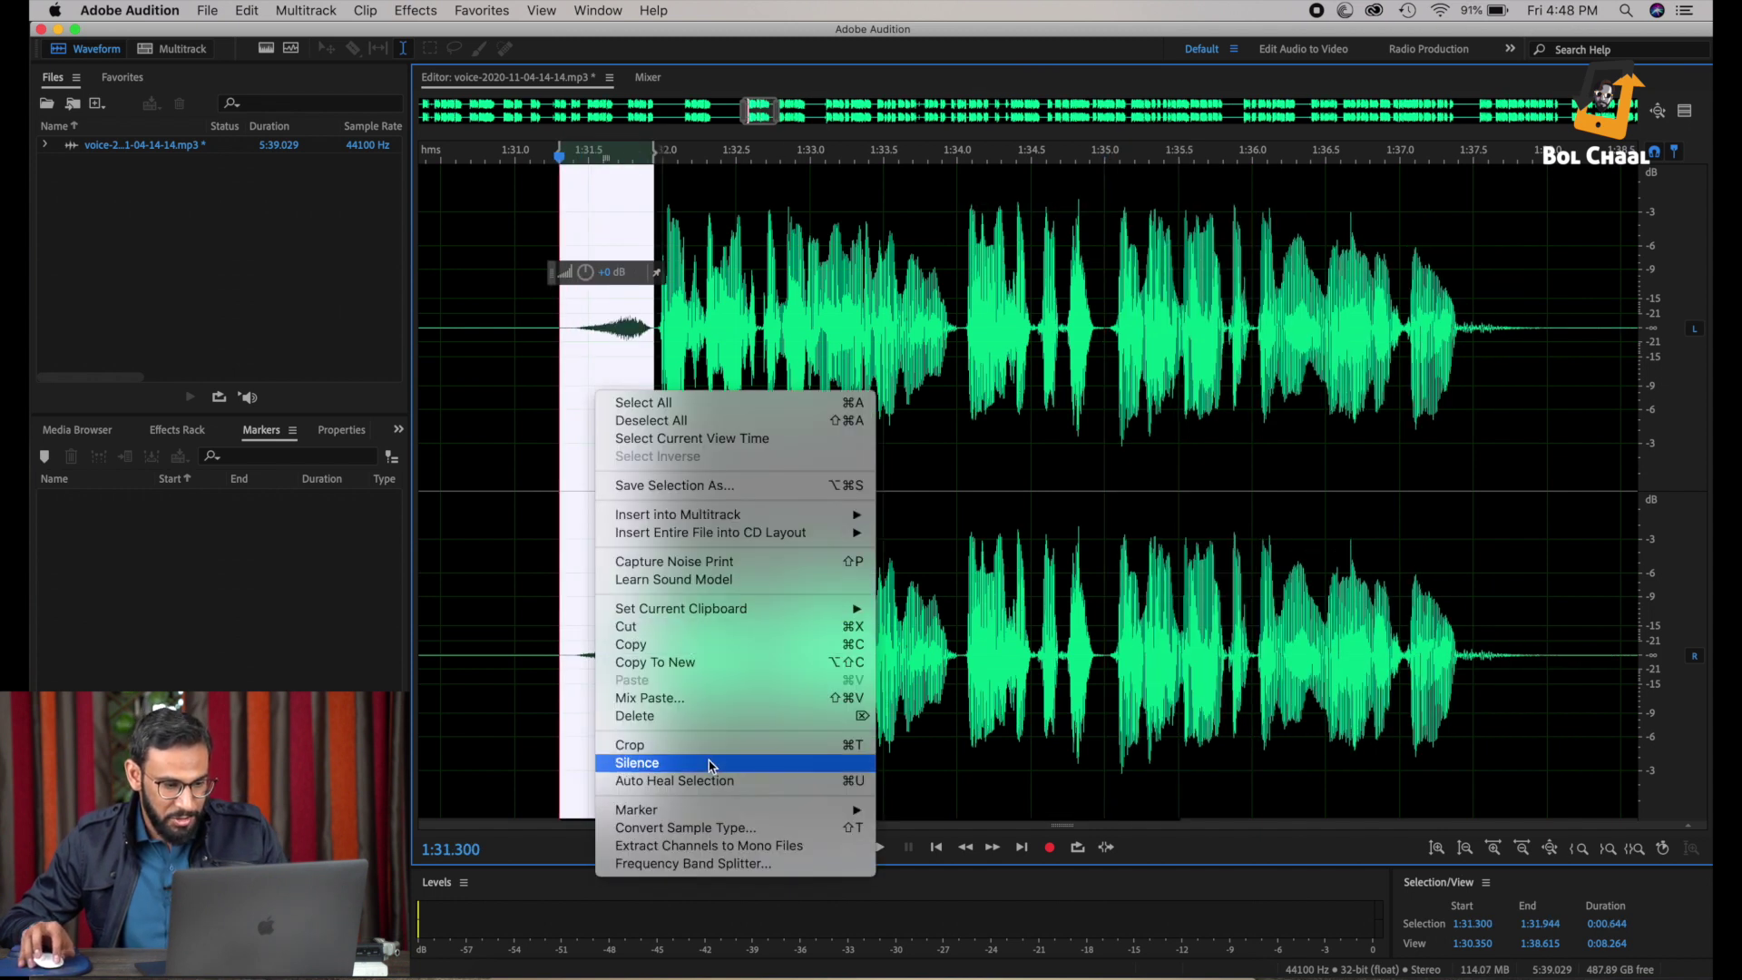
{"action": "left_click", "coordinate": [710, 763]}
{"action": "left_click", "coordinate": [546, 348]}
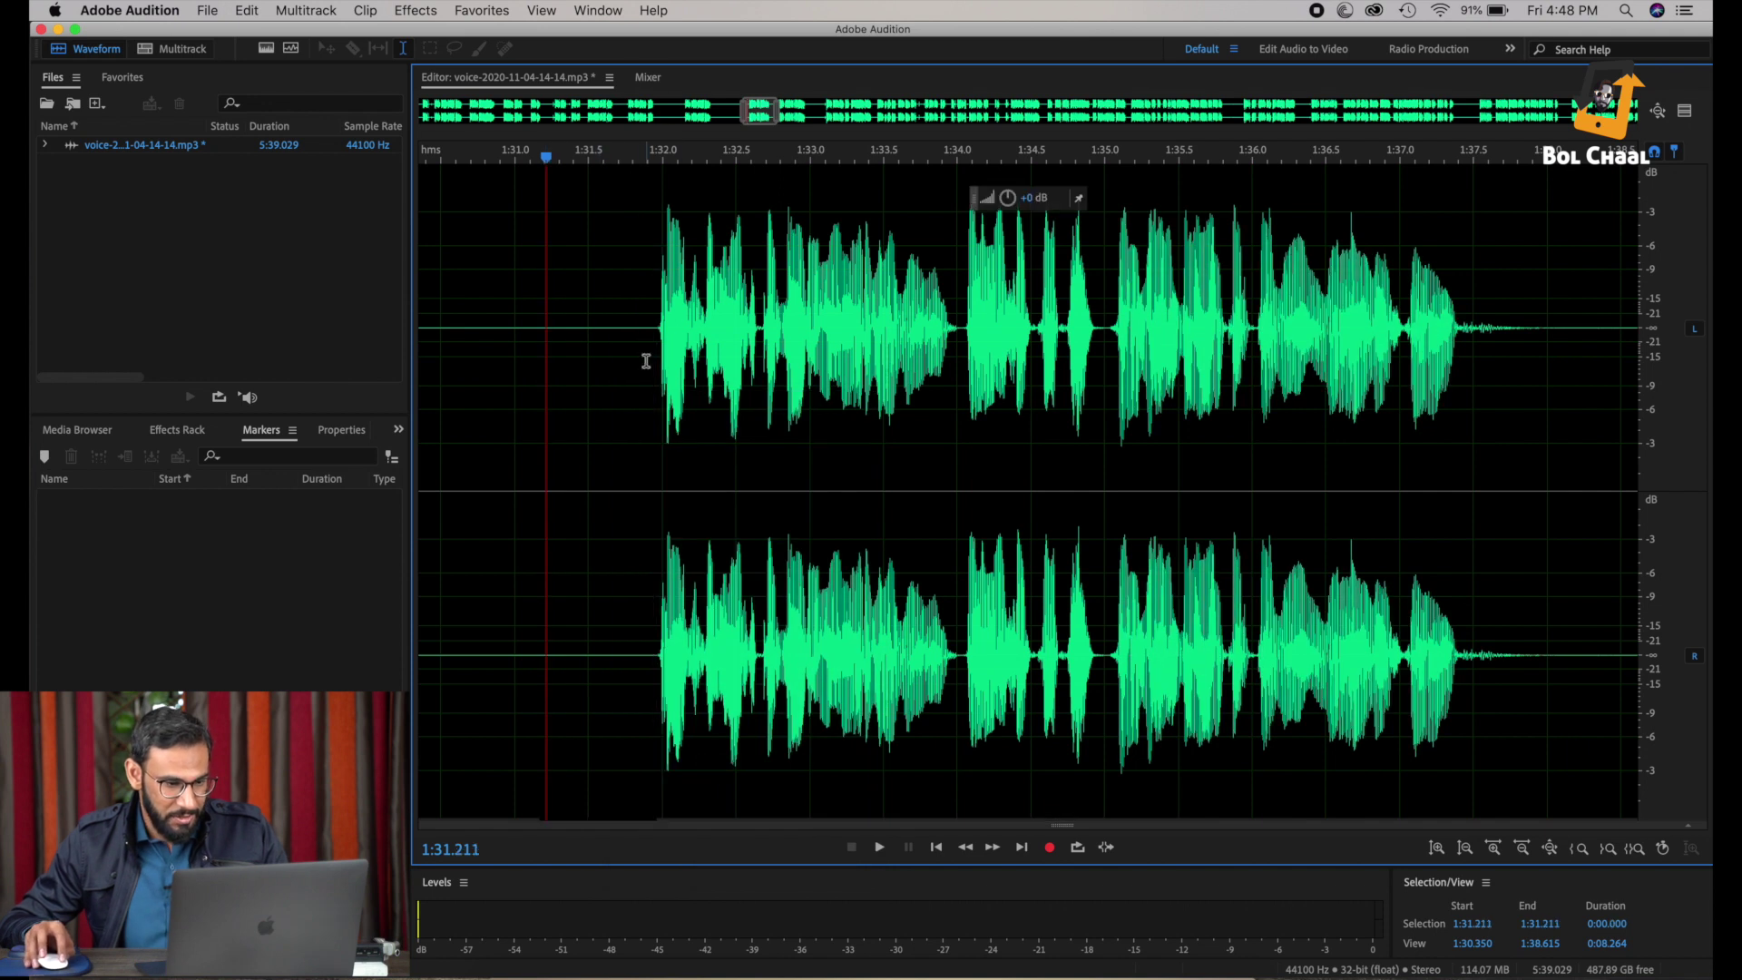
Step: Play back the edited speech from about 1:31.9 to check the silenced breath and shortened pauses
{"action": "left_click", "coordinate": [646, 361]}
{"action": "key", "text": "space"}
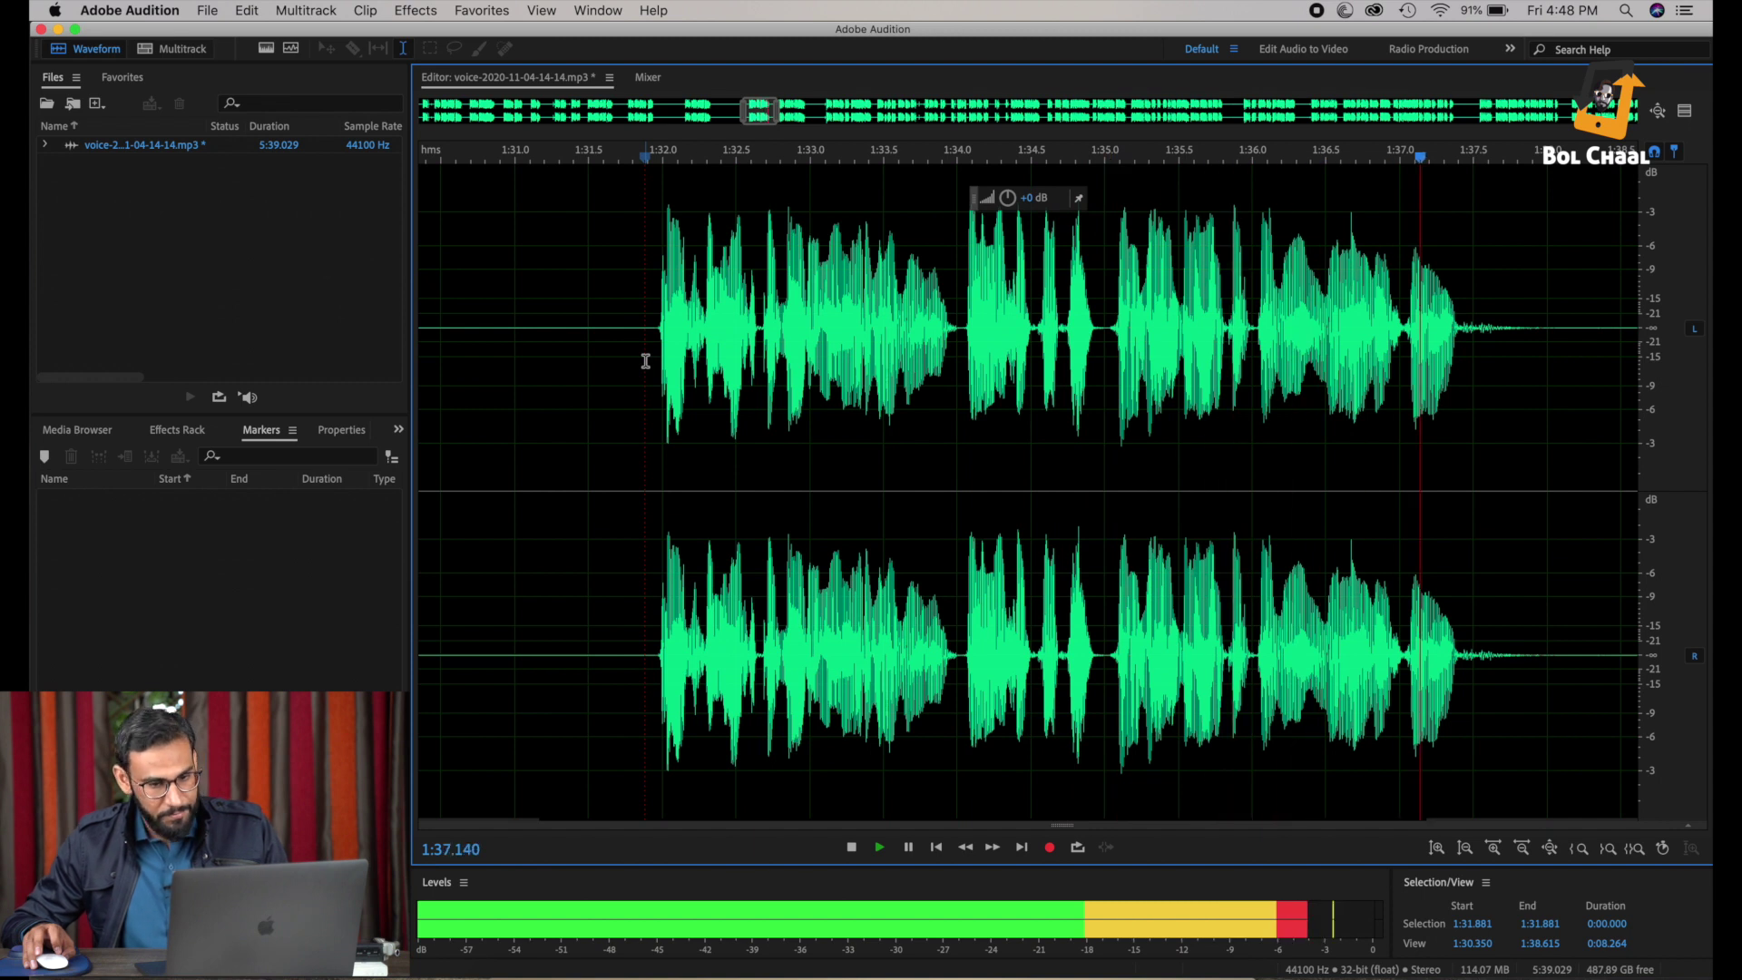
{"action": "scroll", "coordinate": [645, 362], "scroll_direction": "down", "scroll_amount": 2}
{"action": "key", "text": "space"}
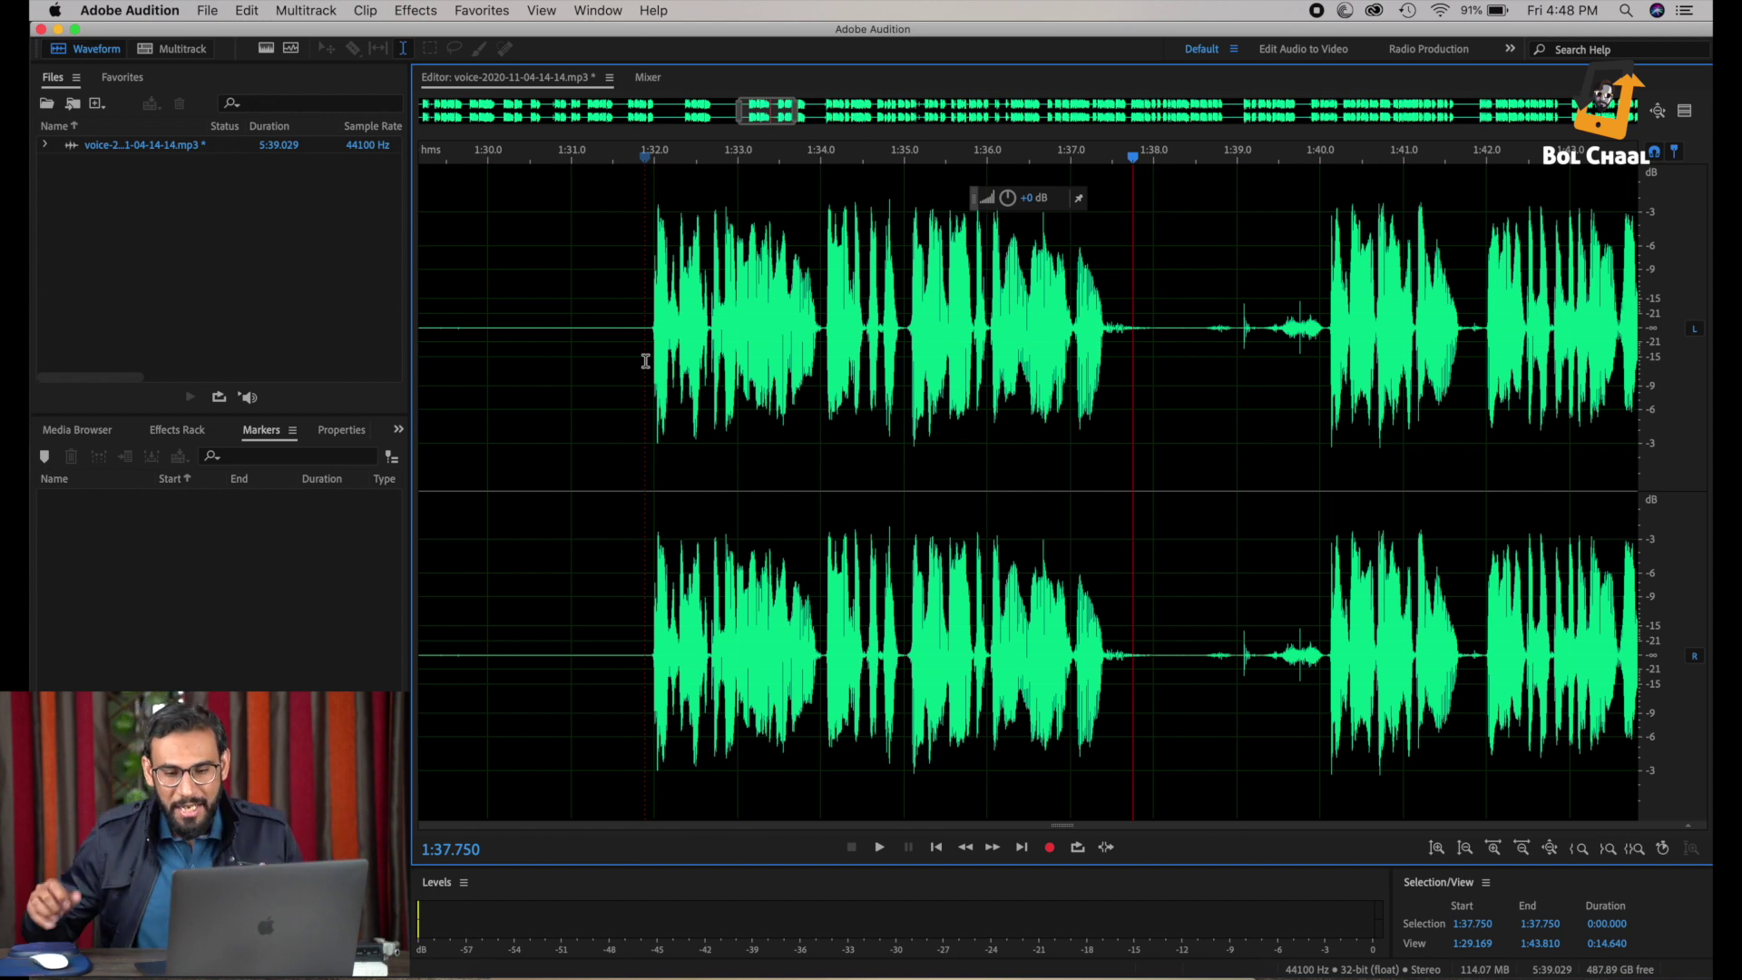
Step: Examine the levels across the whole recording, including the passage around 3:39 to 3:44, and play the speech from about 4:25
{"action": "scroll", "coordinate": [645, 361], "scroll_direction": "down", "scroll_amount": 3}
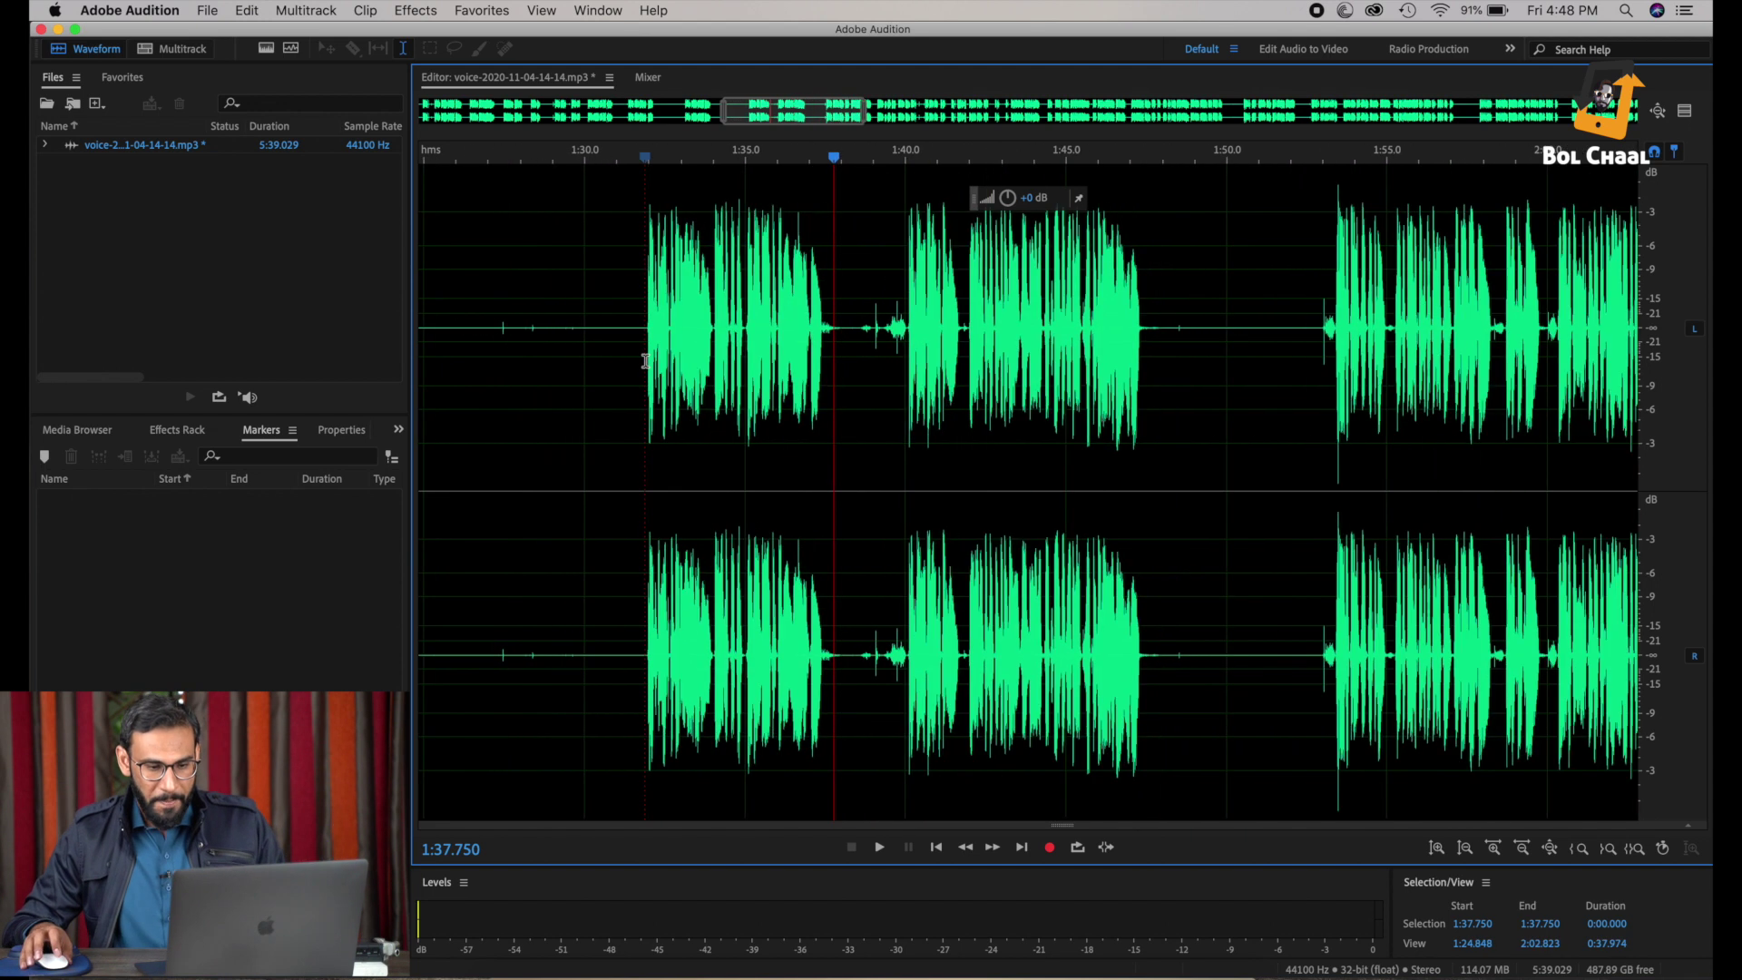
{"action": "scroll", "coordinate": [645, 361], "scroll_direction": "down", "scroll_amount": 5}
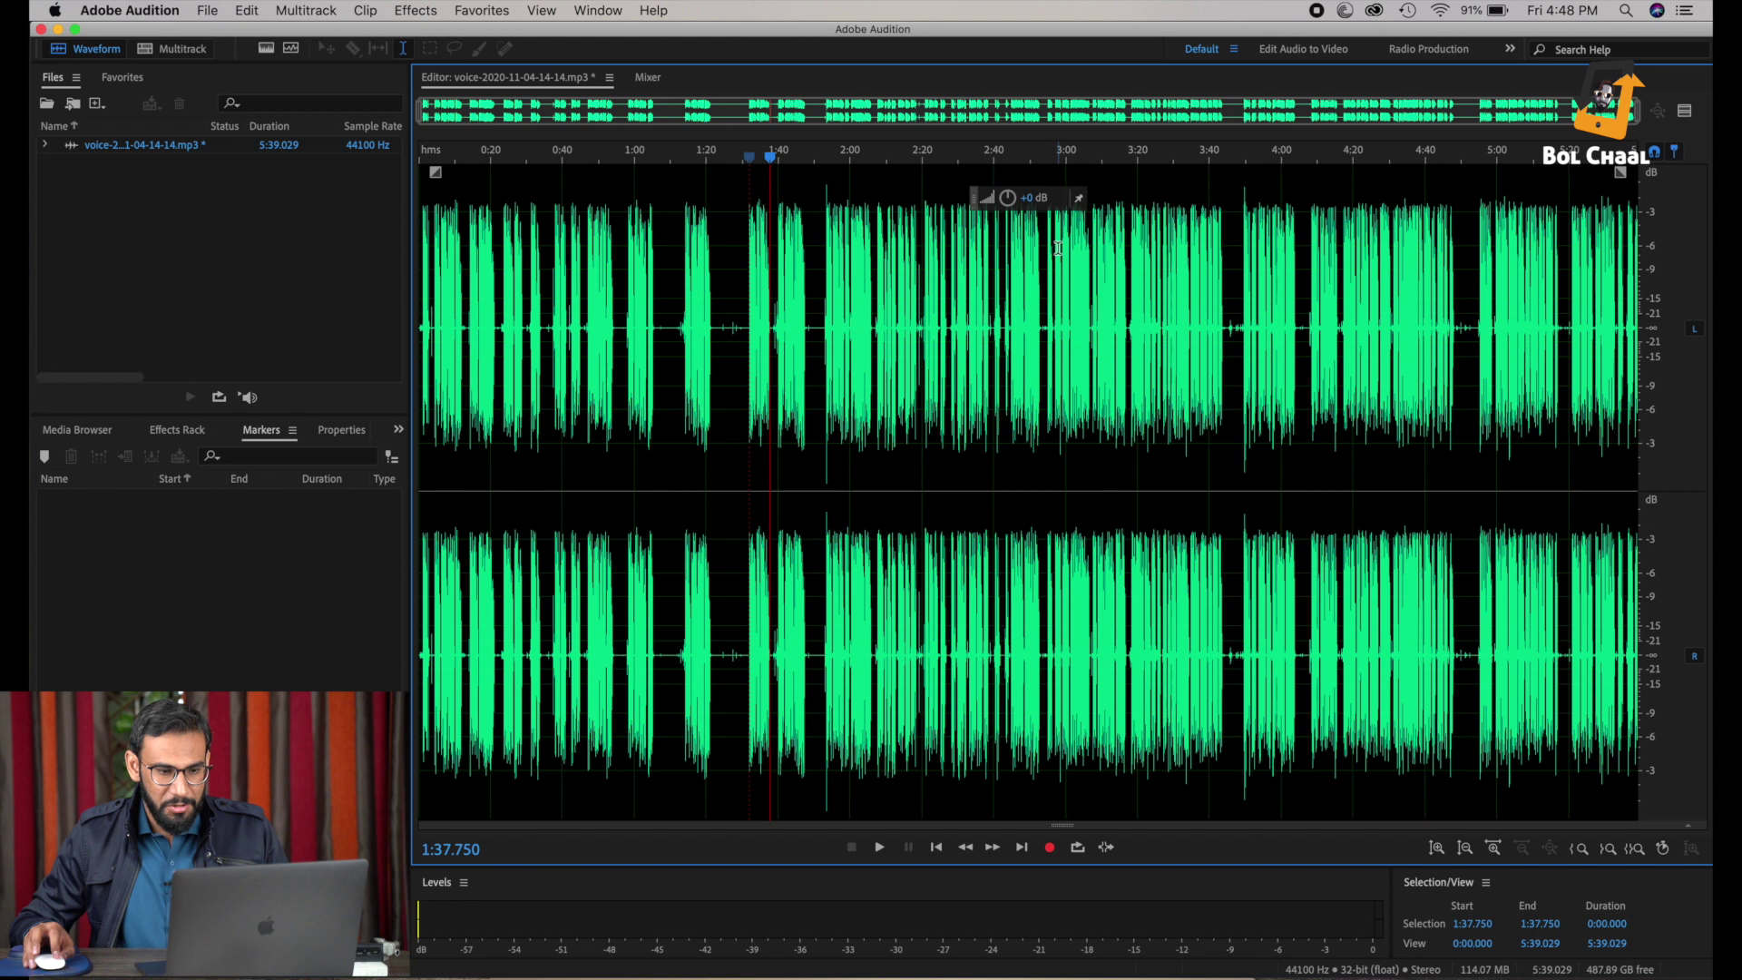
{"action": "scroll", "coordinate": [1058, 248], "scroll_direction": "up", "scroll_amount": 4}
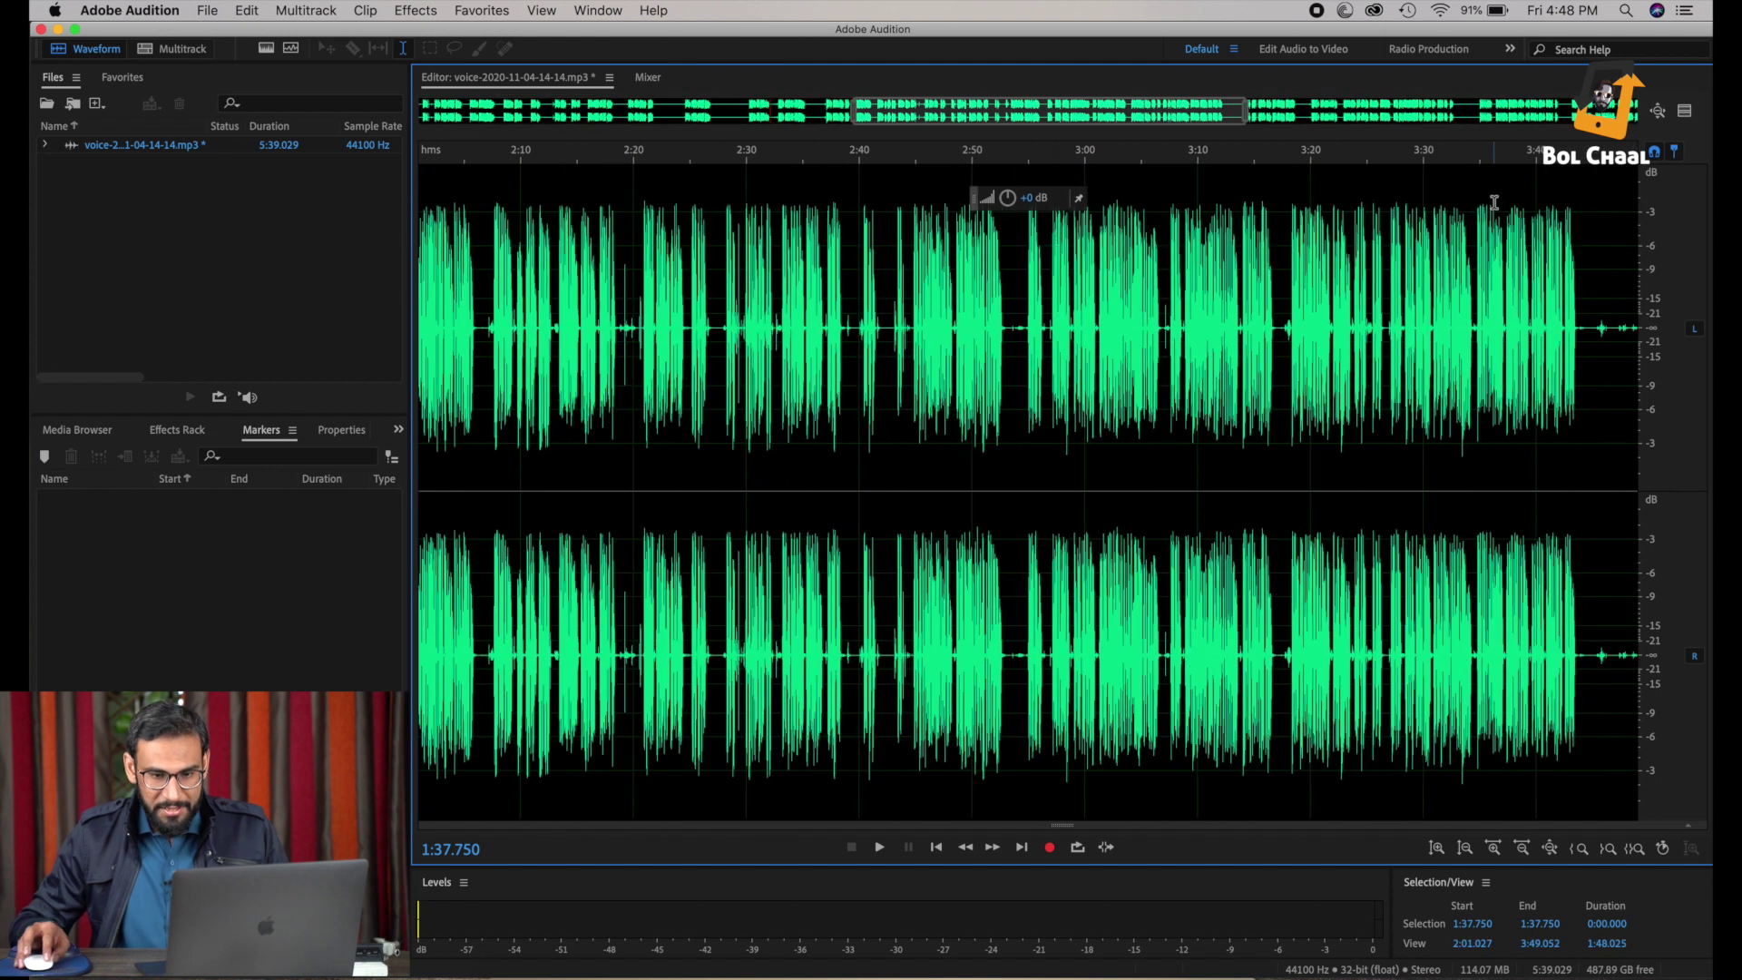
{"action": "left_click_drag", "start_coordinate": [1582, 204], "coordinate": [1527, 207]}
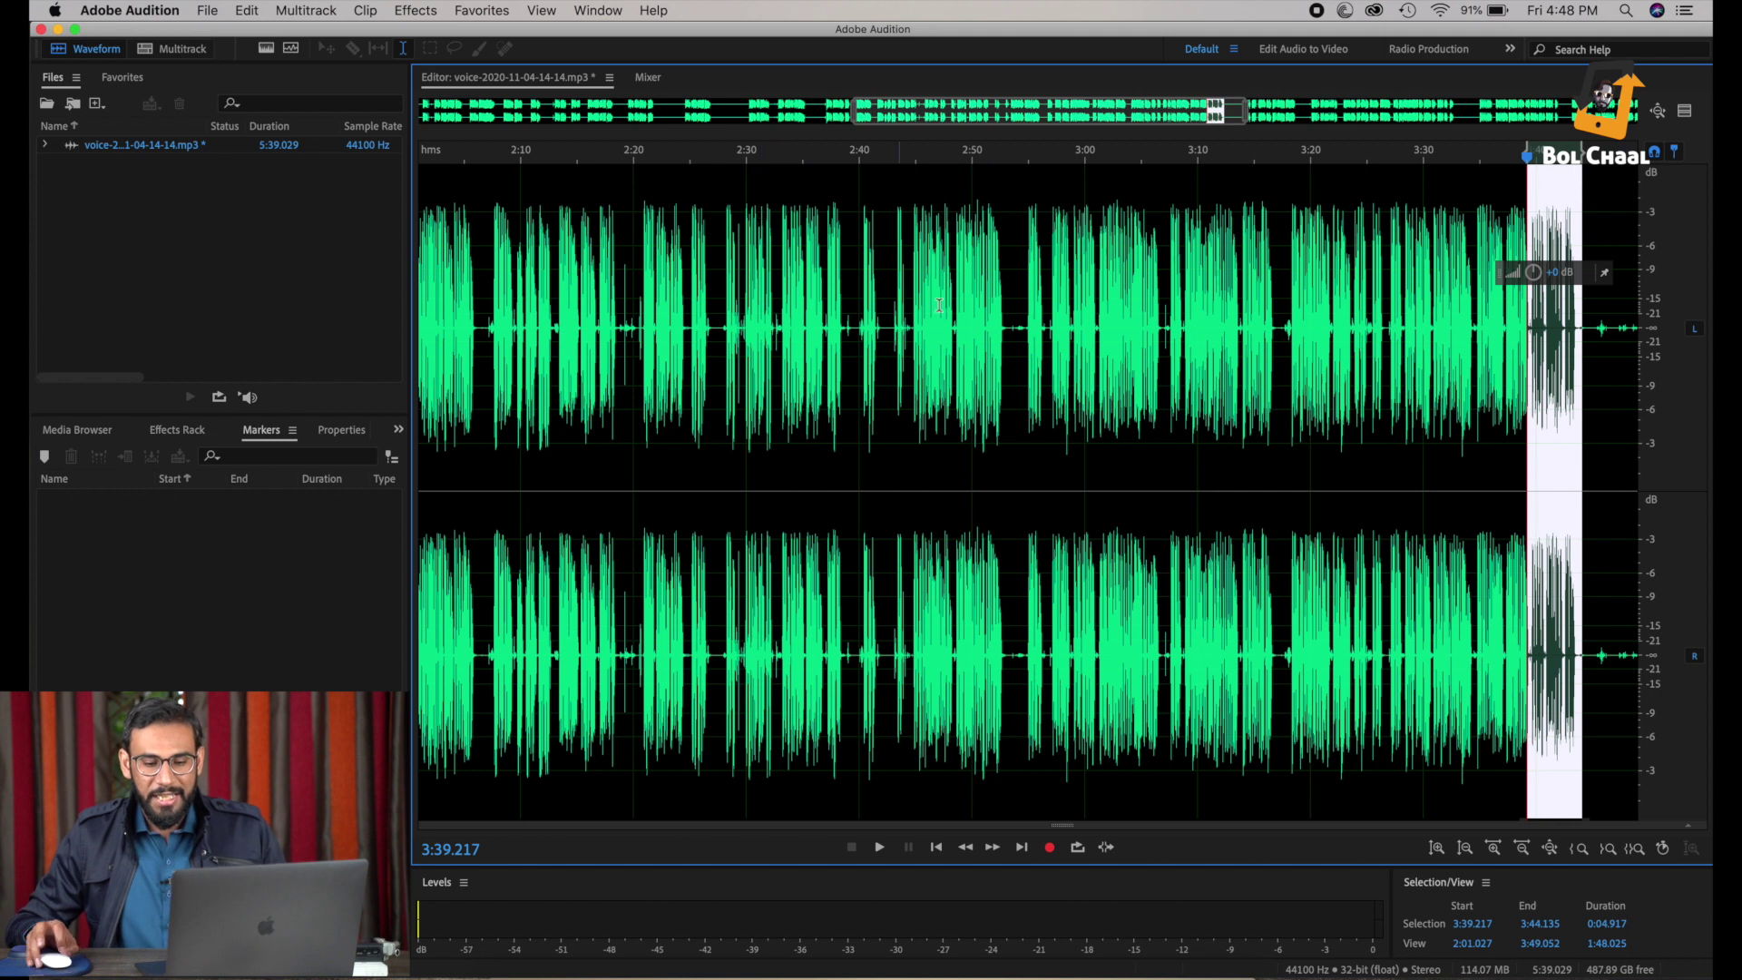
{"action": "scroll", "coordinate": [957, 311], "scroll_direction": "down", "scroll_amount": 5}
{"action": "left_click", "coordinate": [1375, 265]}
{"action": "key", "text": "space"}
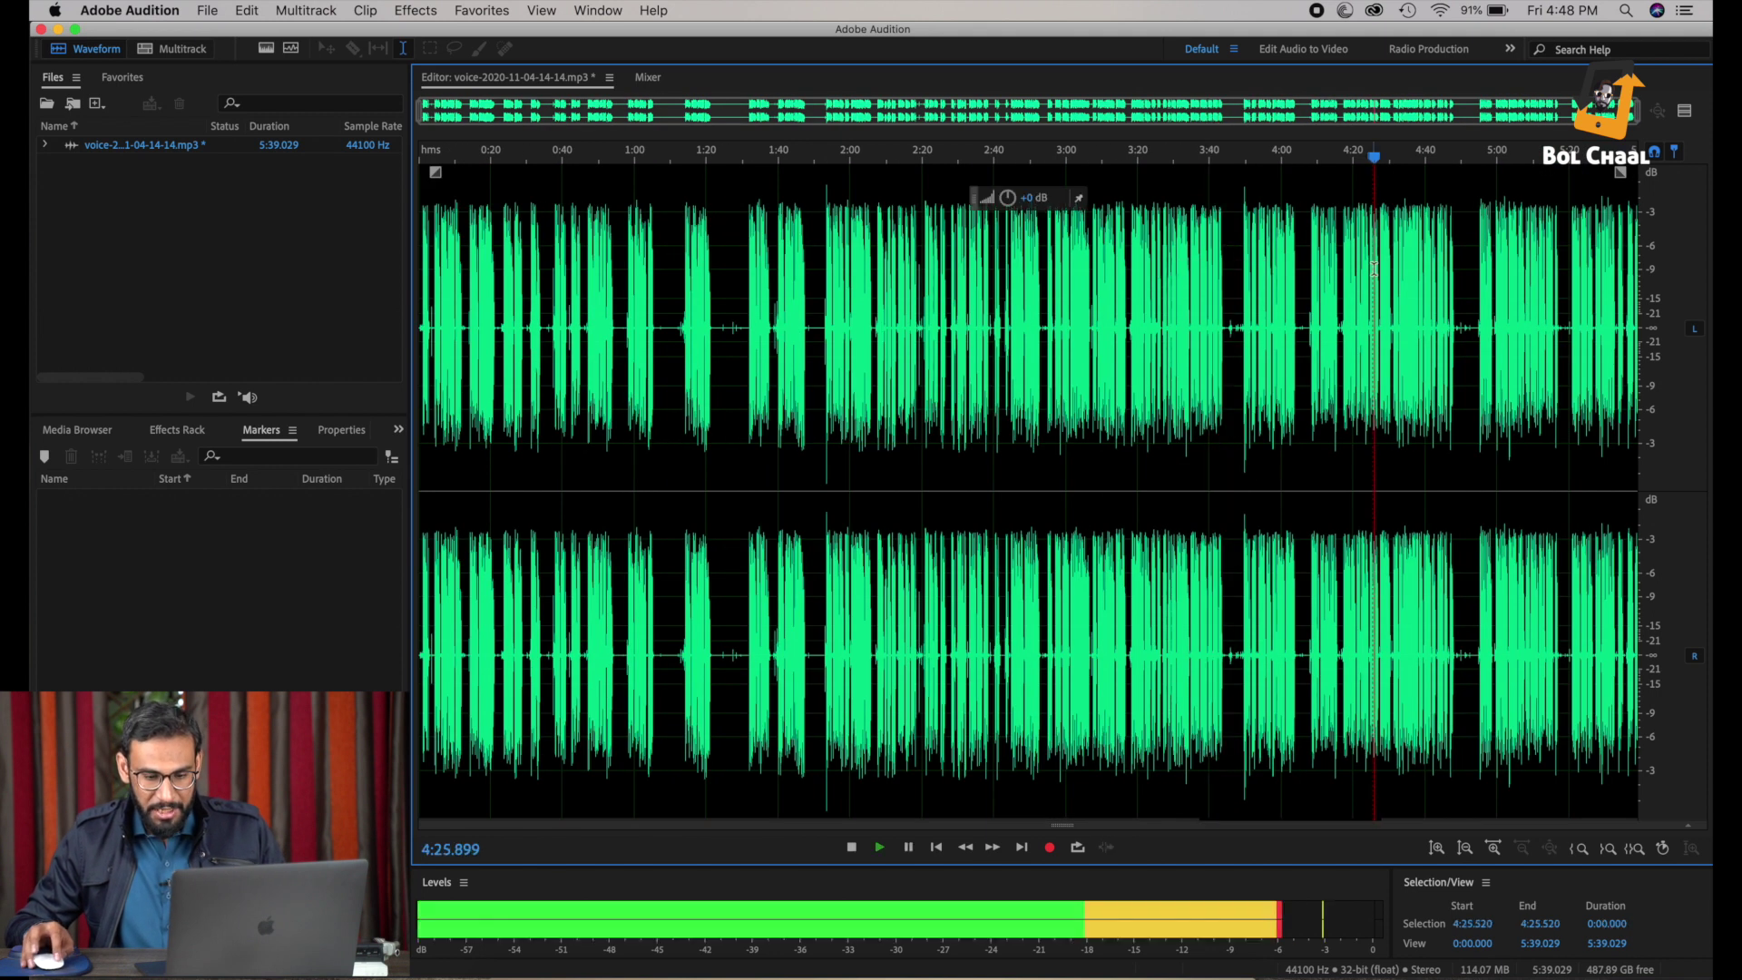
{"action": "key", "text": "space"}
{"action": "key", "text": "space"}
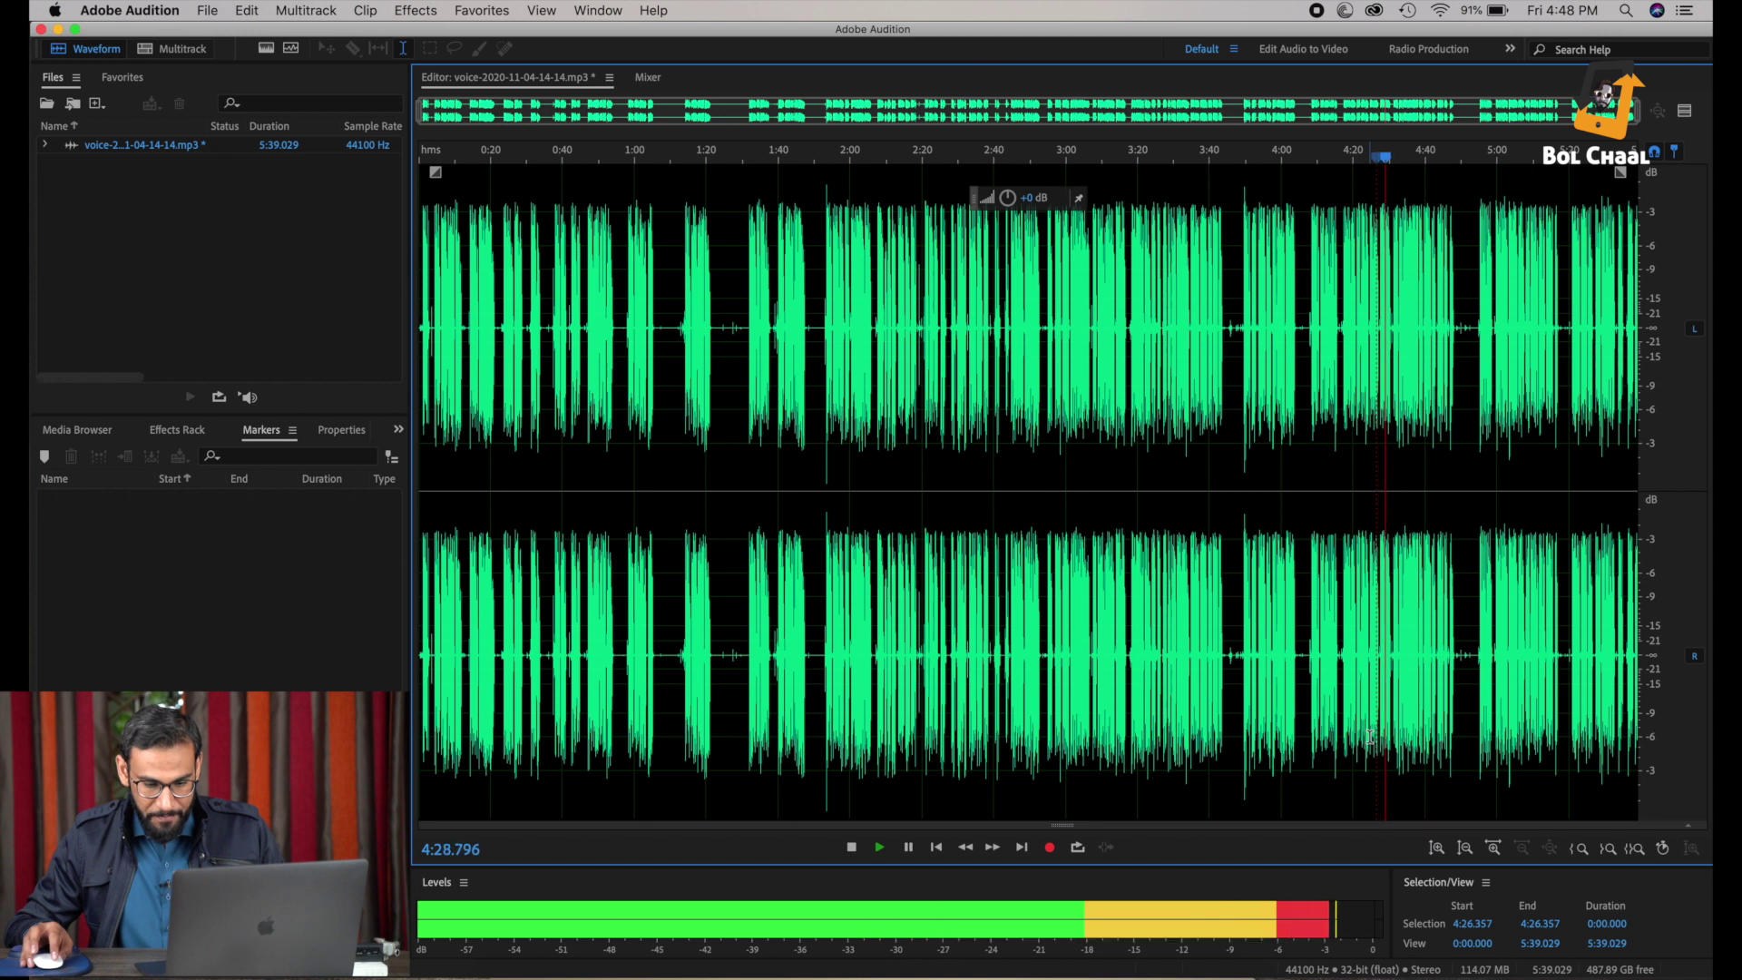
{"action": "key", "text": "space"}
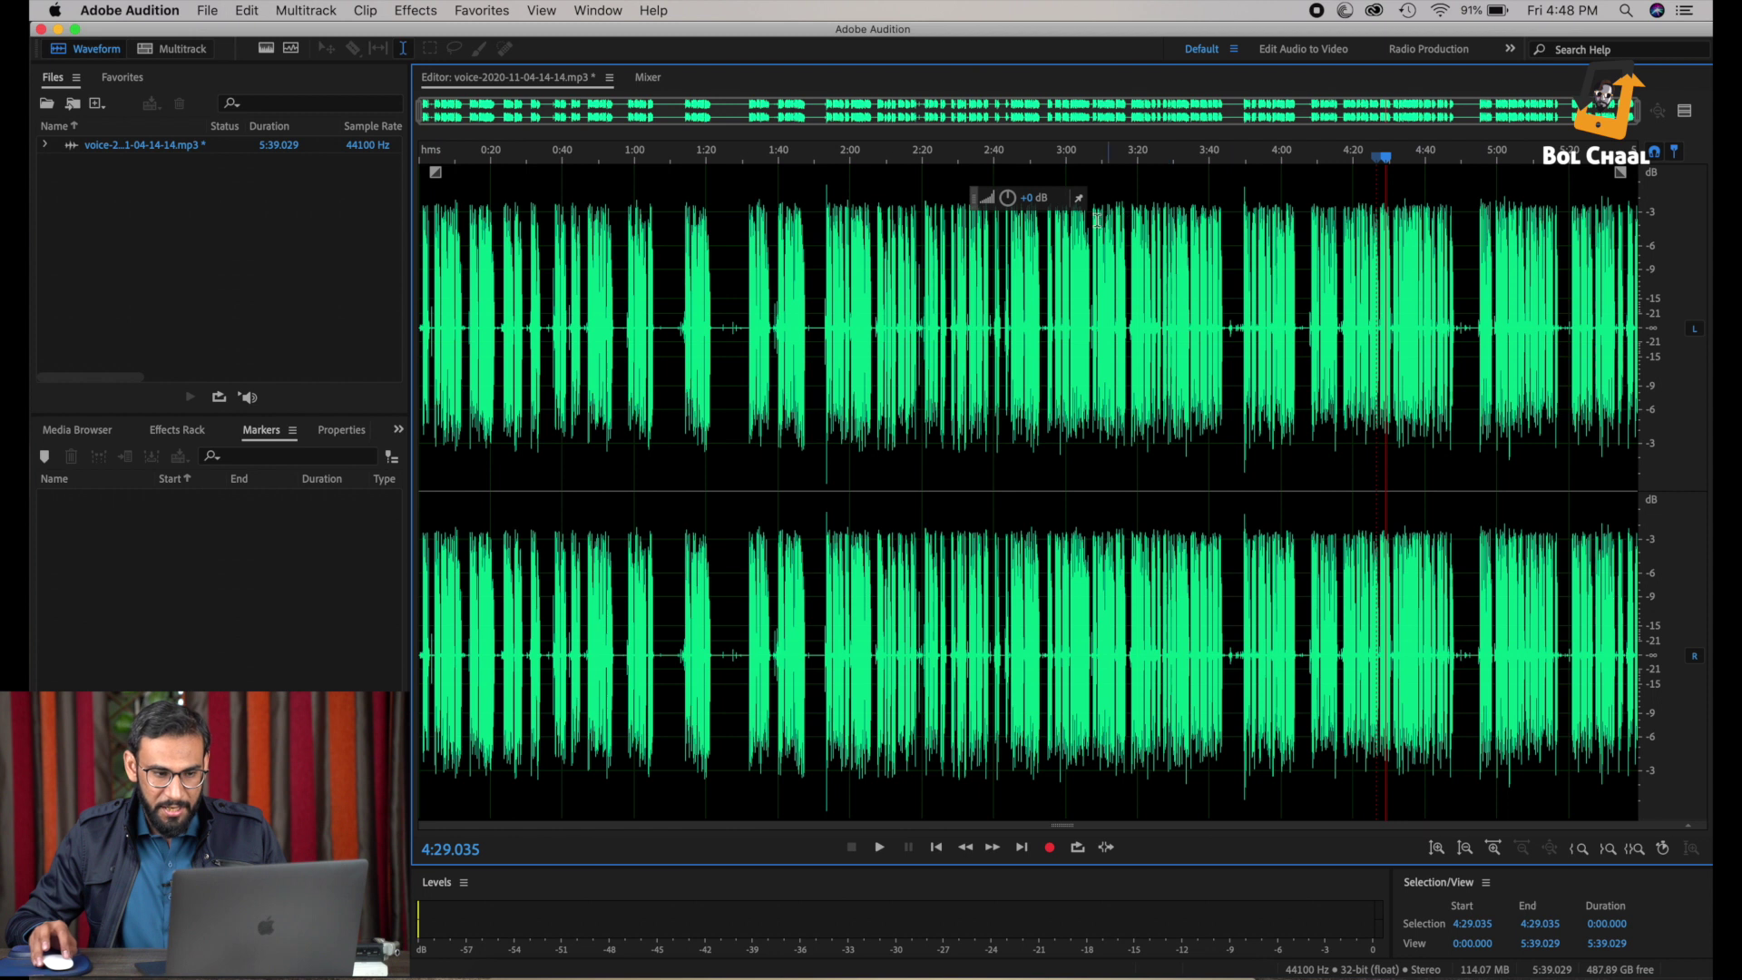
Step: Try the Hard Limit to -0.1 dB favorite on the entire recording and inspect the waveform around 4:00
{"action": "key", "text": "super+a"}
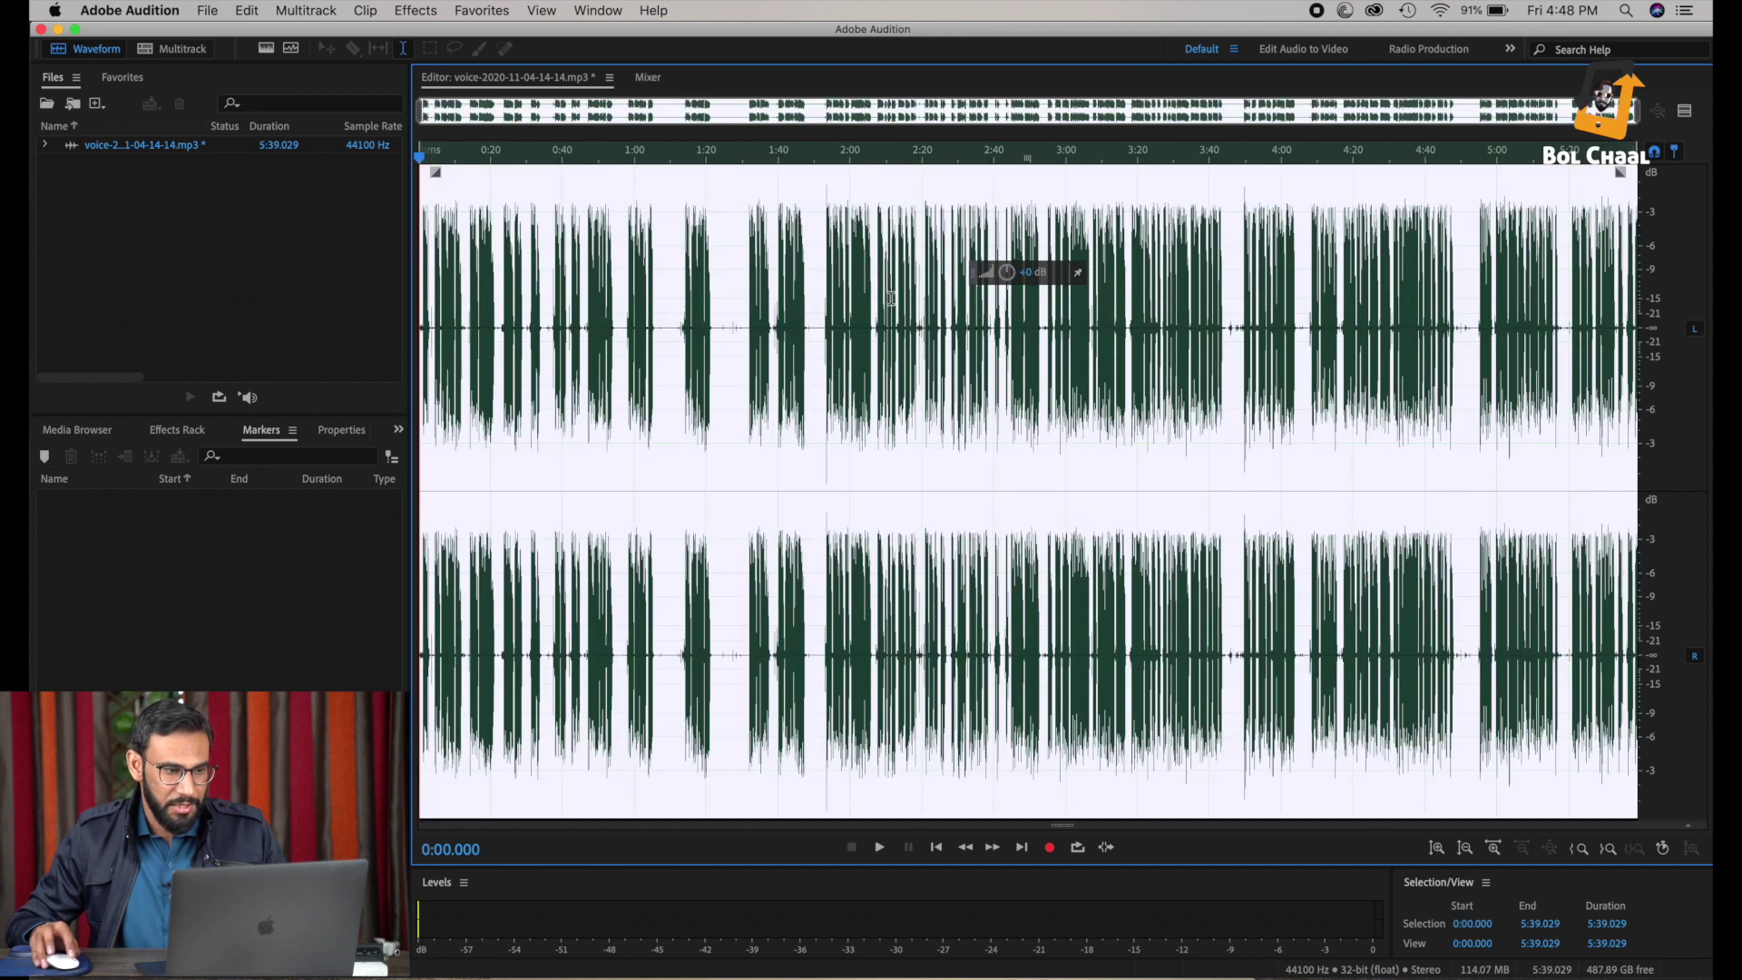
{"action": "left_click", "coordinate": [495, 11]}
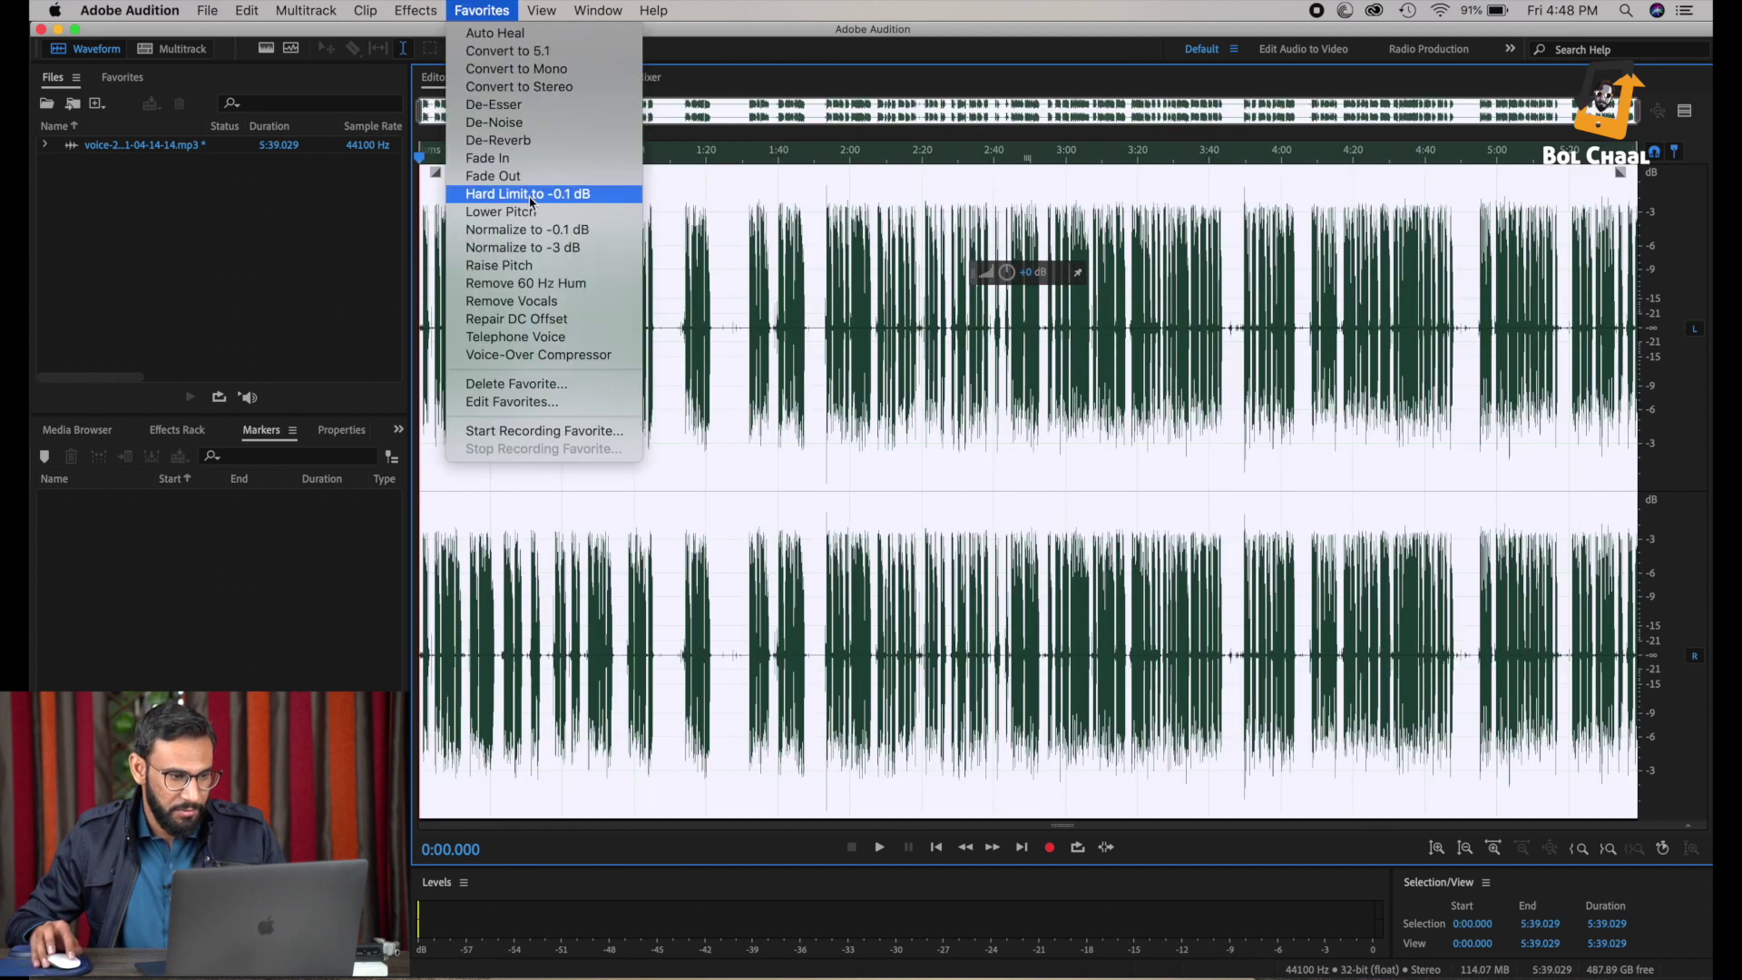
{"action": "left_click", "coordinate": [556, 197]}
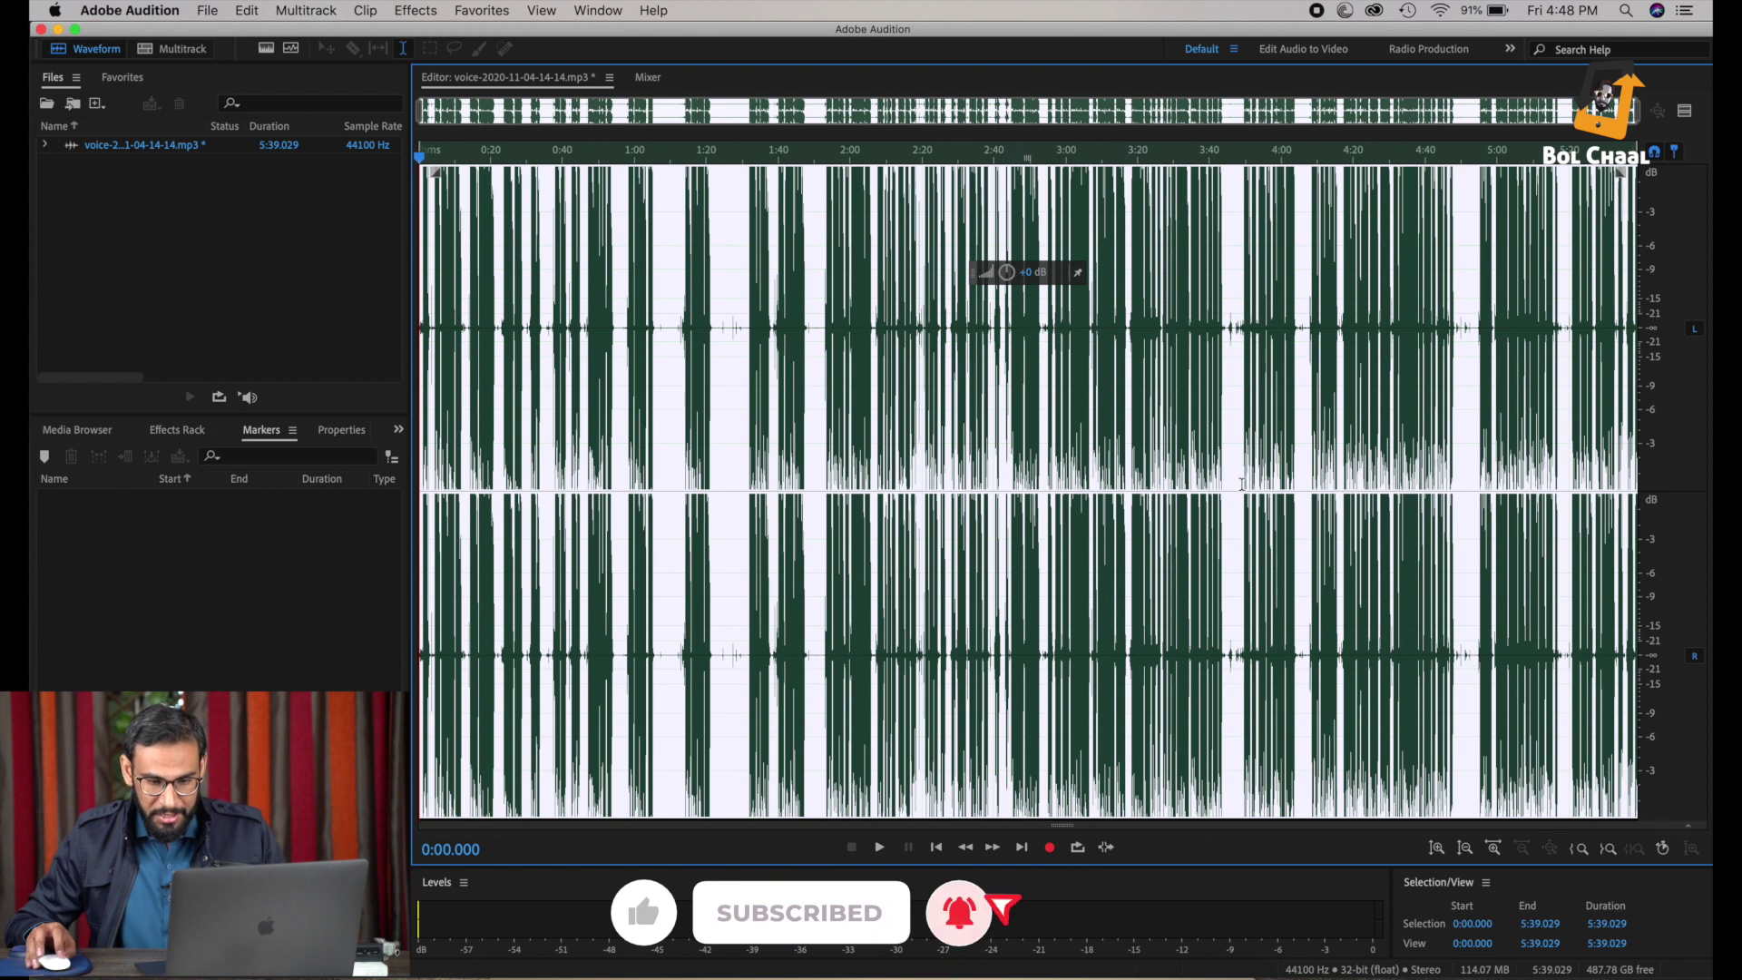
{"action": "scroll", "coordinate": [1331, 428], "scroll_direction": "up", "scroll_amount": 10}
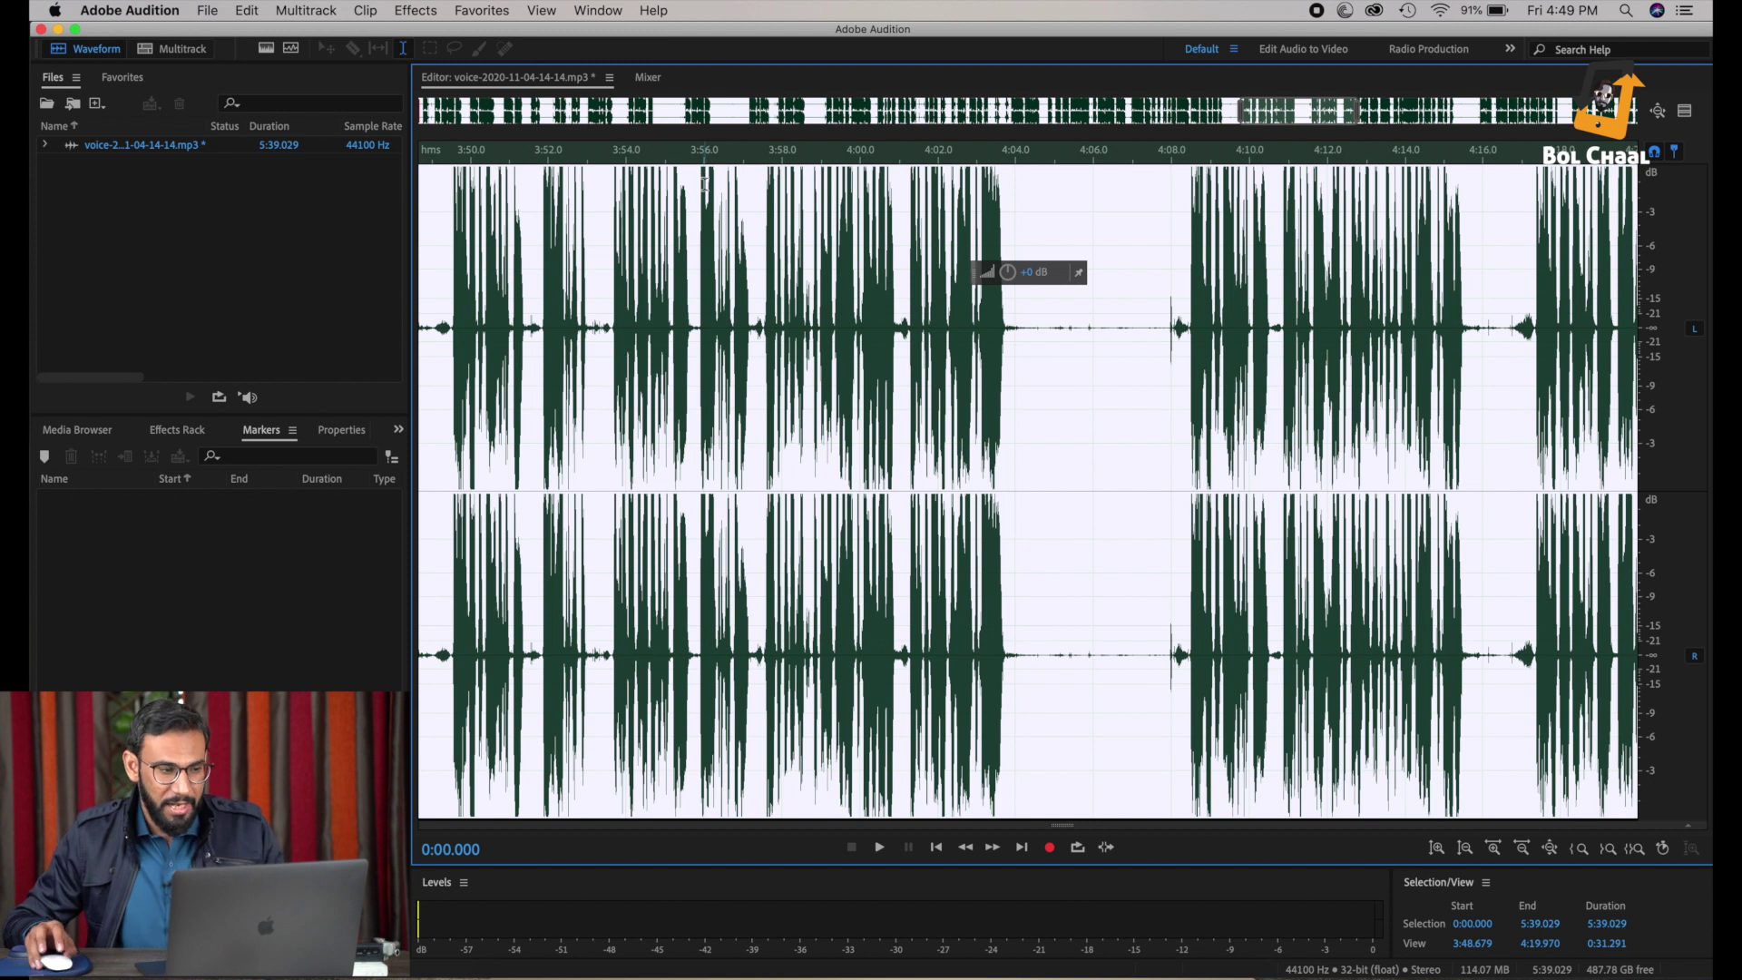
Step: Undo the hard limiting of the recording
{"action": "left_click", "coordinate": [247, 11]}
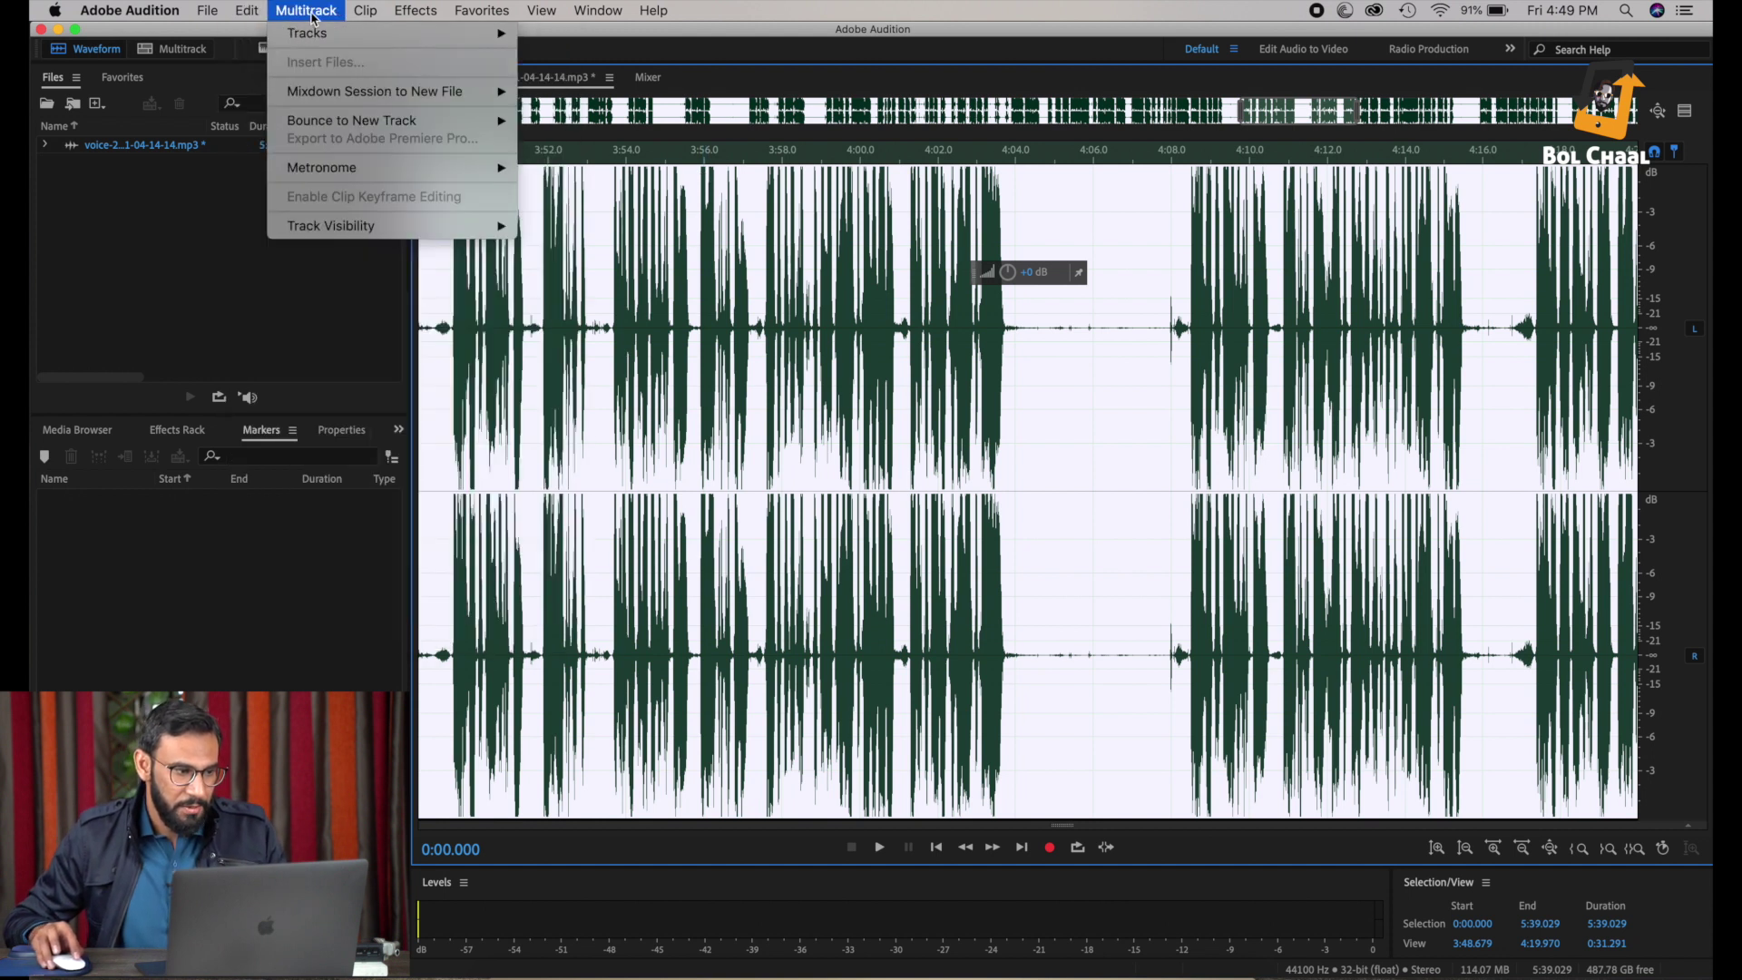
{"action": "mouse_move", "coordinate": [224, 13]}
{"action": "mouse_move", "coordinate": [422, 13]}
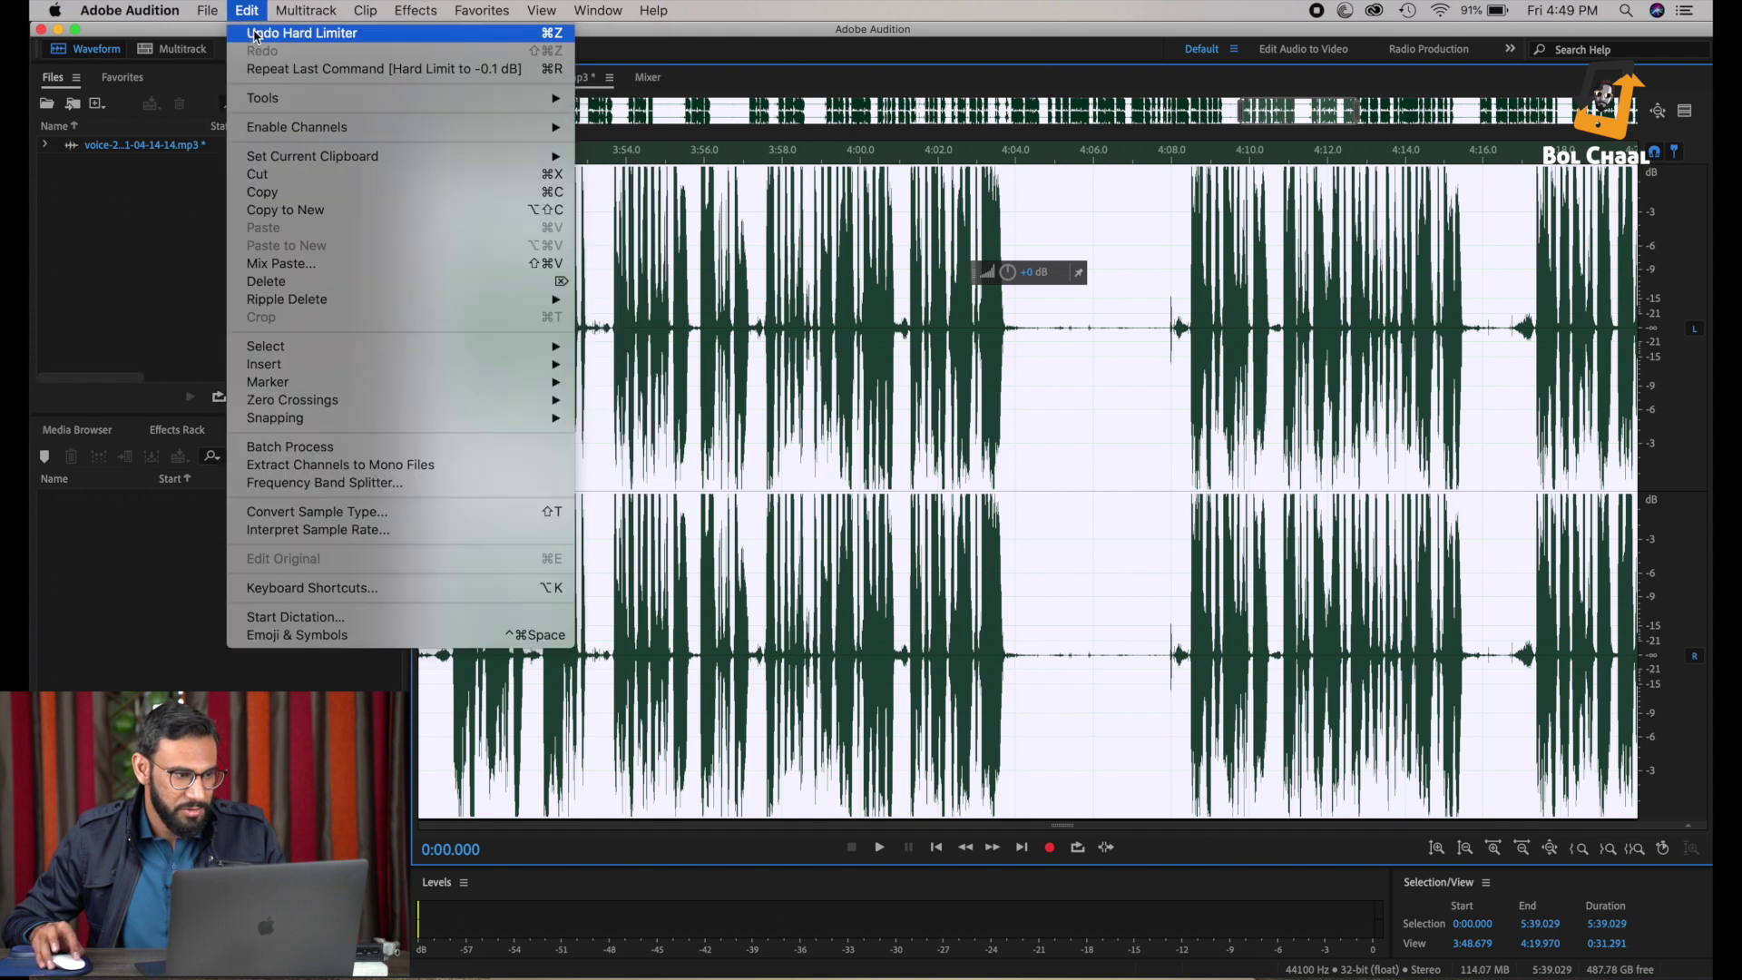
{"action": "left_click", "coordinate": [255, 34]}
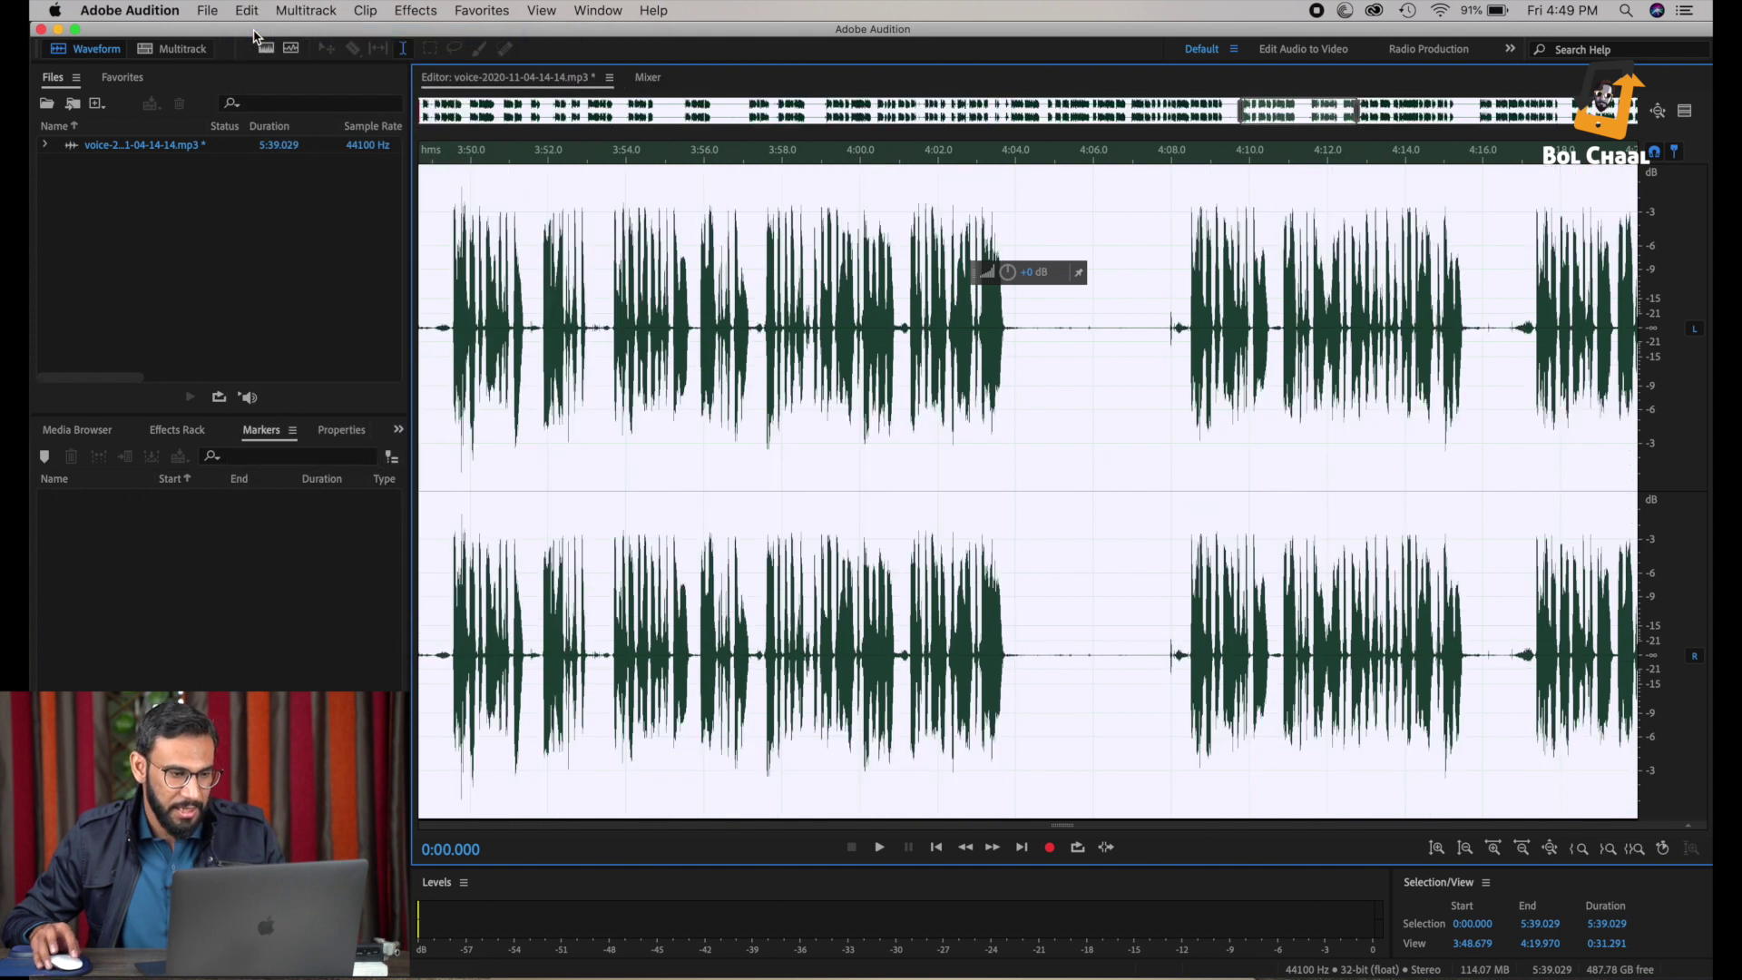
Step: Normalize the entire recording to -0.1 dB with the matching favorite
{"action": "key", "text": "backslash"}
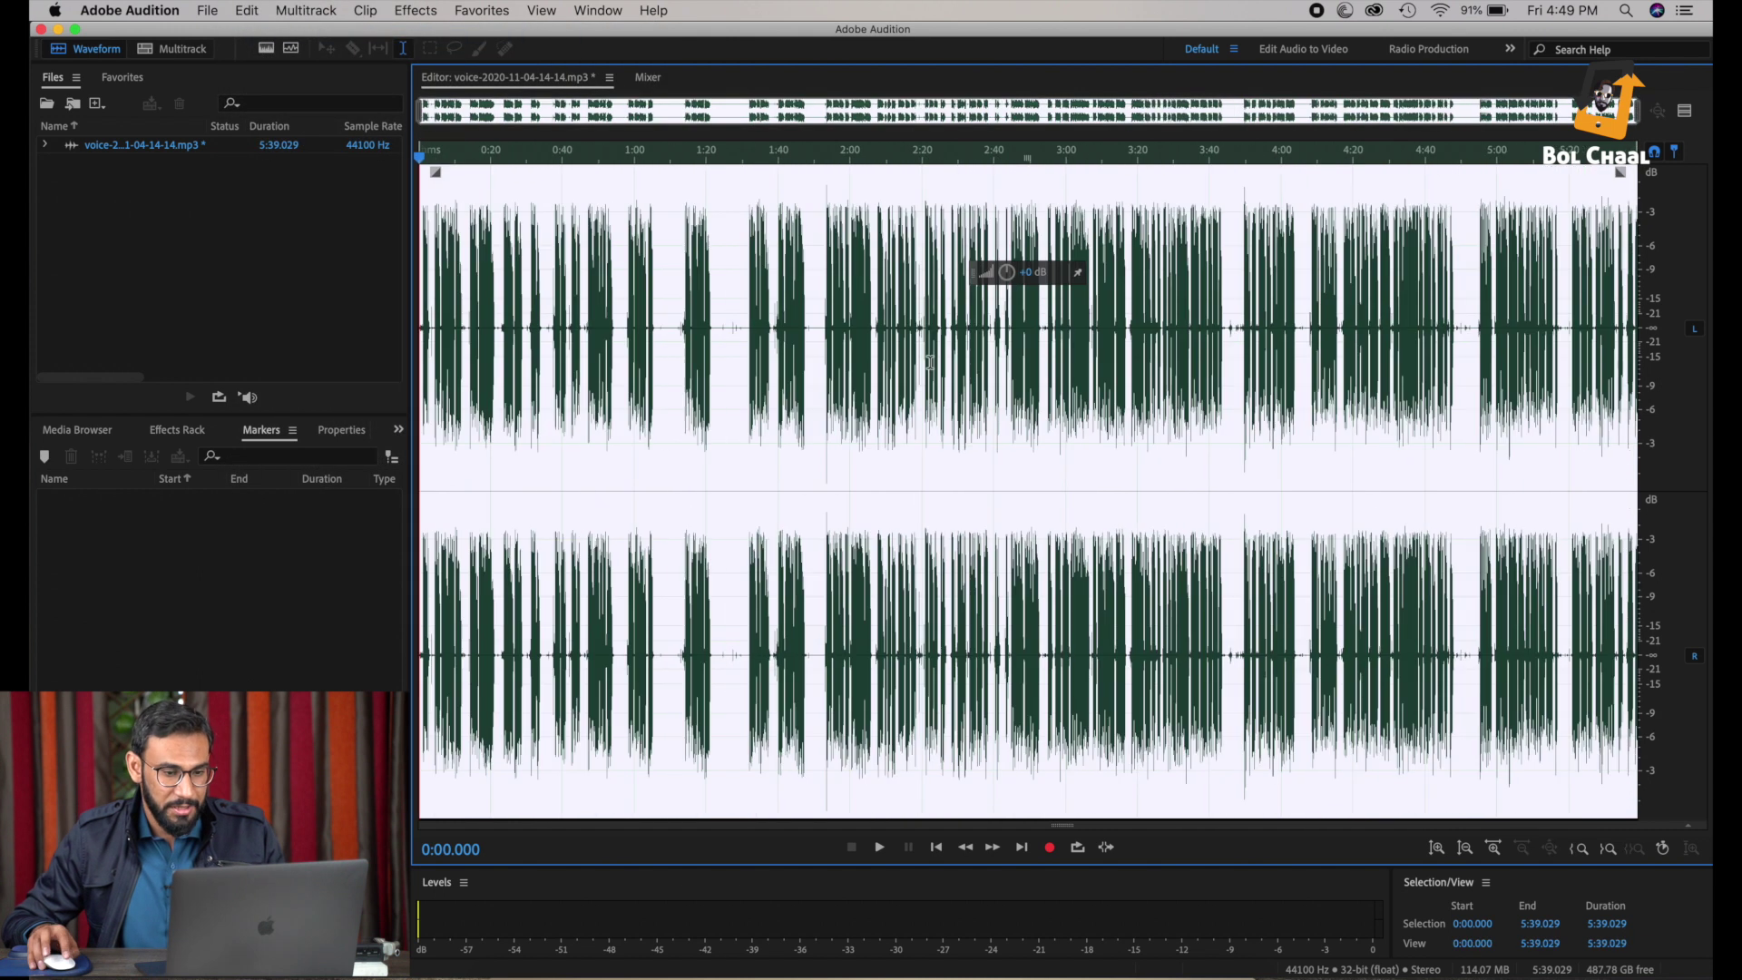
{"action": "left_click", "coordinate": [423, 12]}
{"action": "mouse_move", "coordinate": [481, 11]}
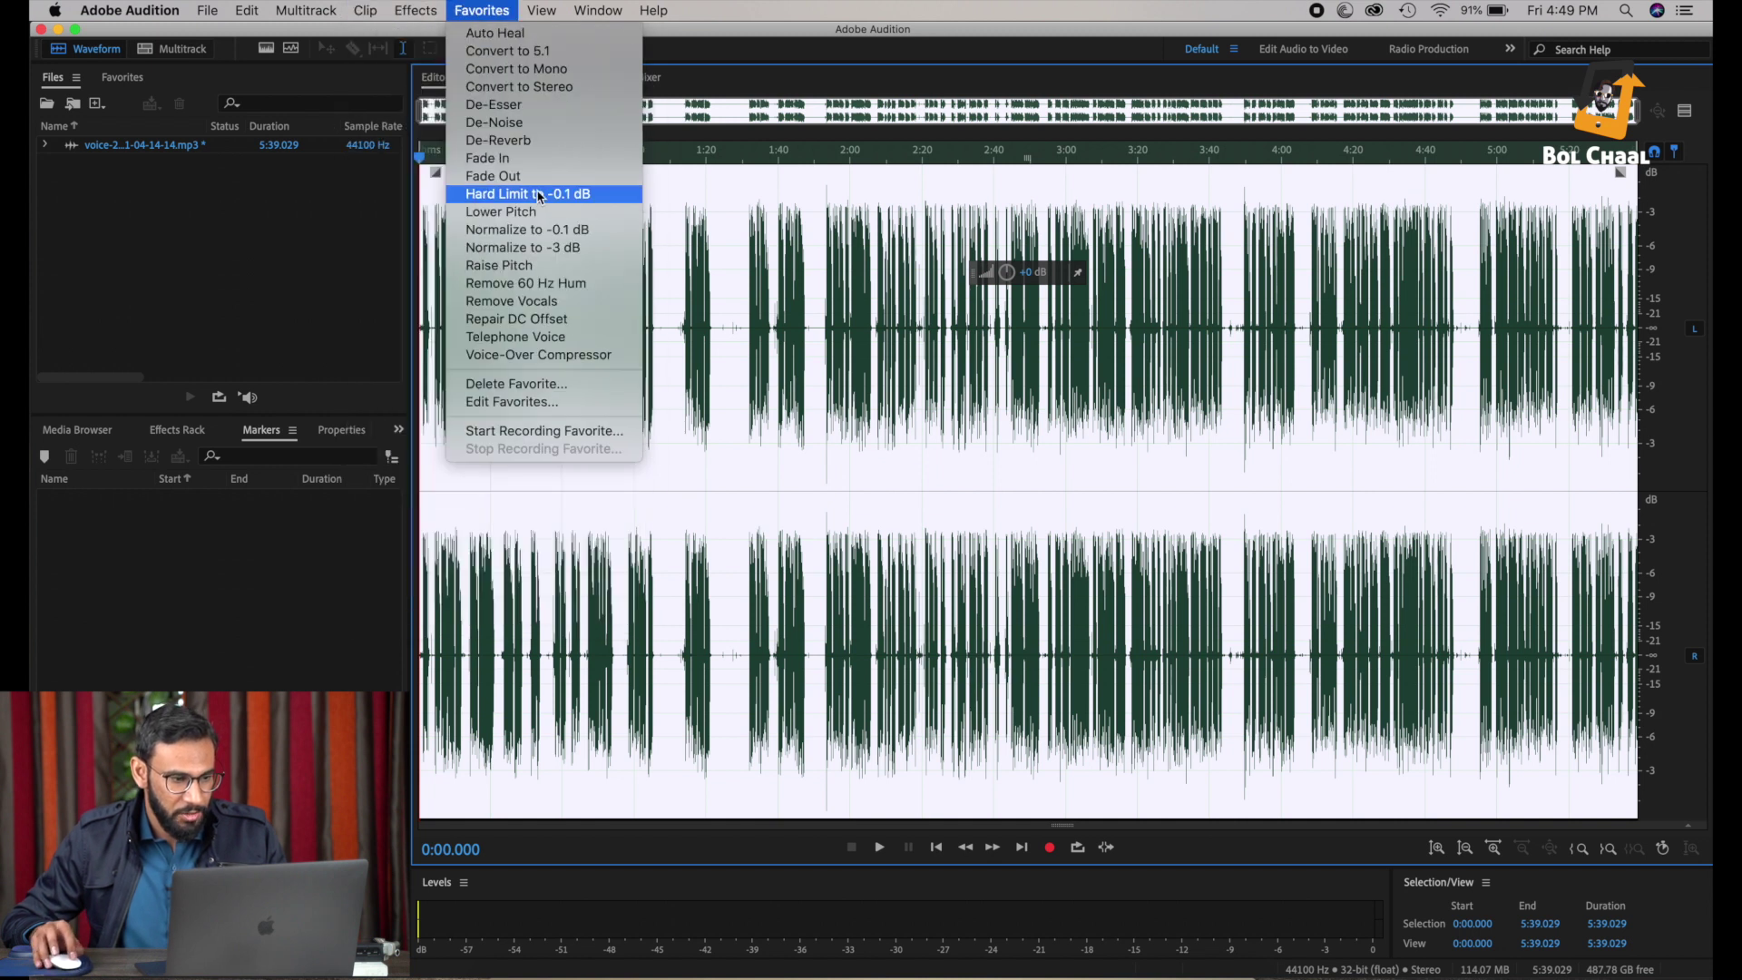
{"action": "left_click", "coordinate": [537, 232]}
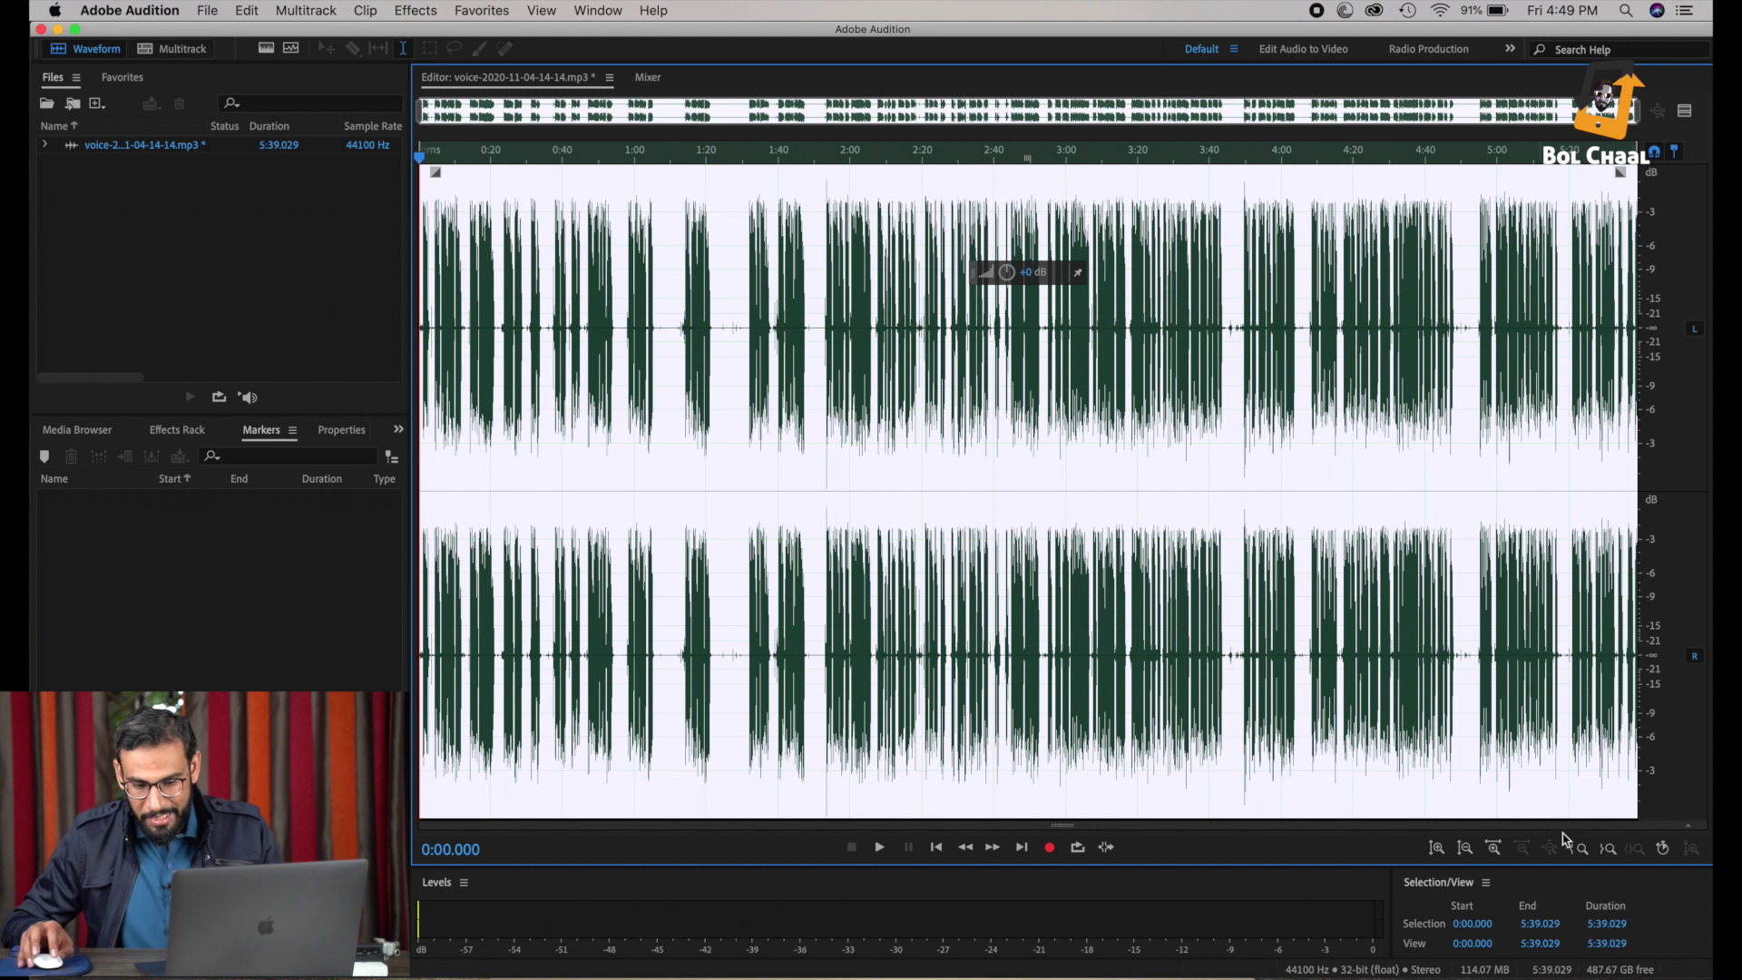
Step: Inspect the peaks after the gaps at about 3:44 to 3:55 and 1:48 to 1:55
{"action": "left_click_drag", "start_coordinate": [1262, 802], "coordinate": [1223, 801]}
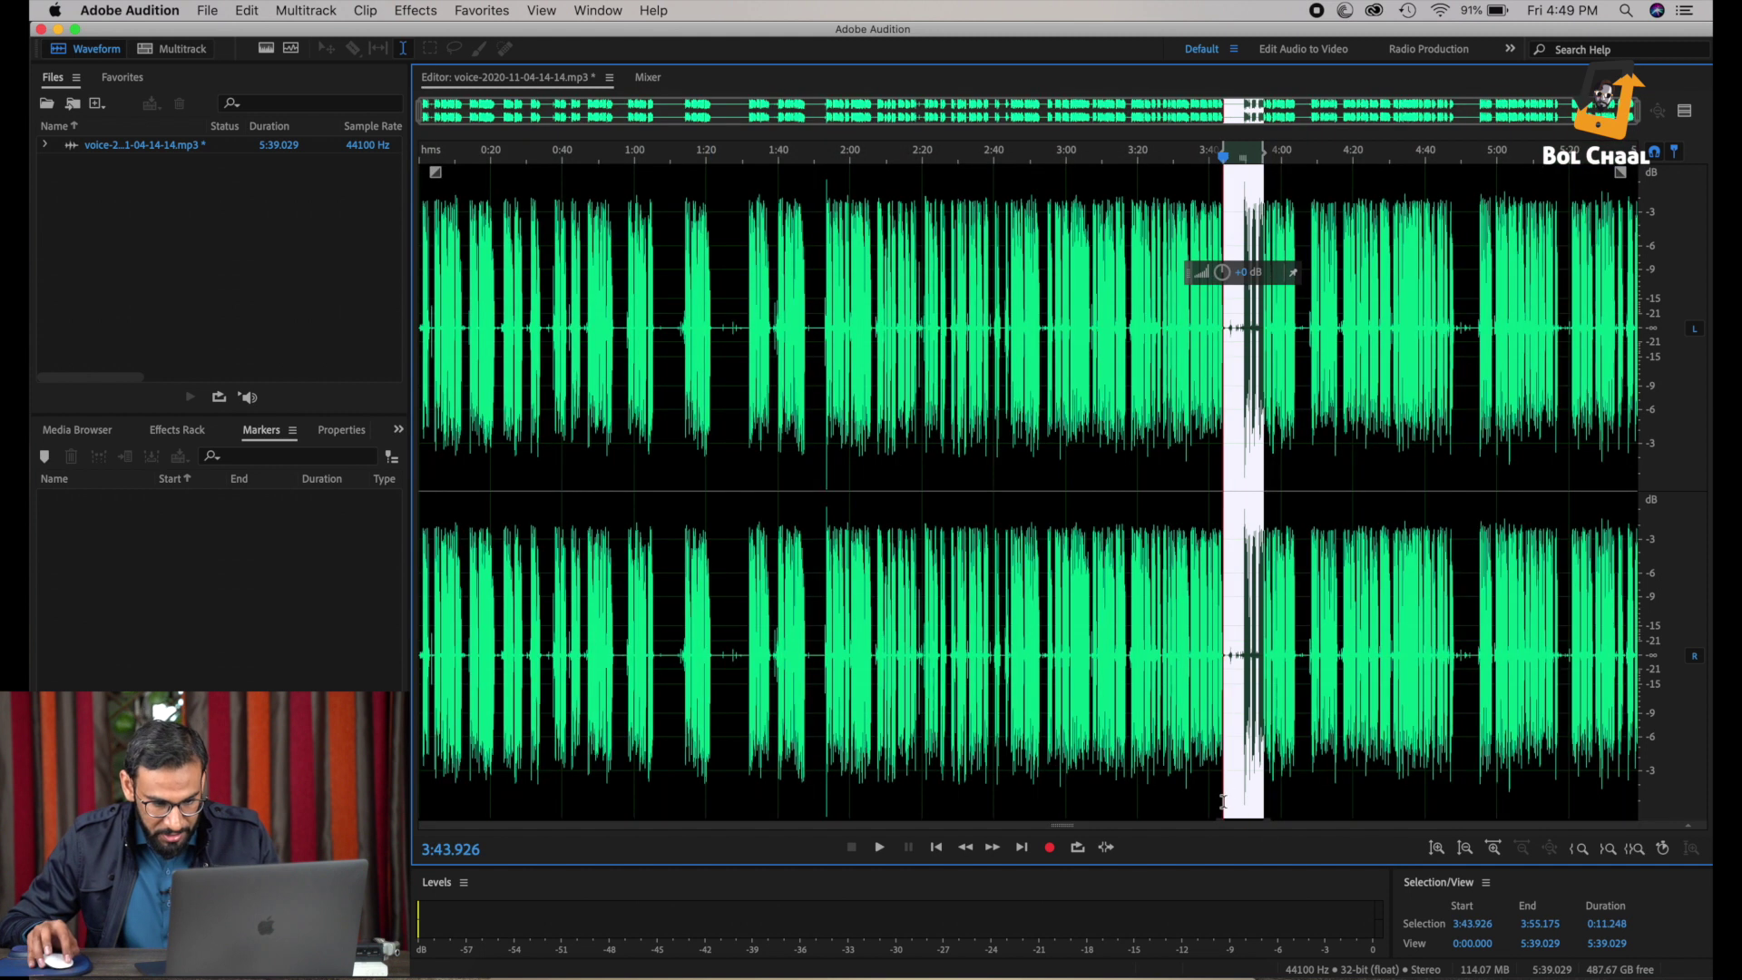
{"action": "left_click_drag", "start_coordinate": [837, 799], "coordinate": [811, 805]}
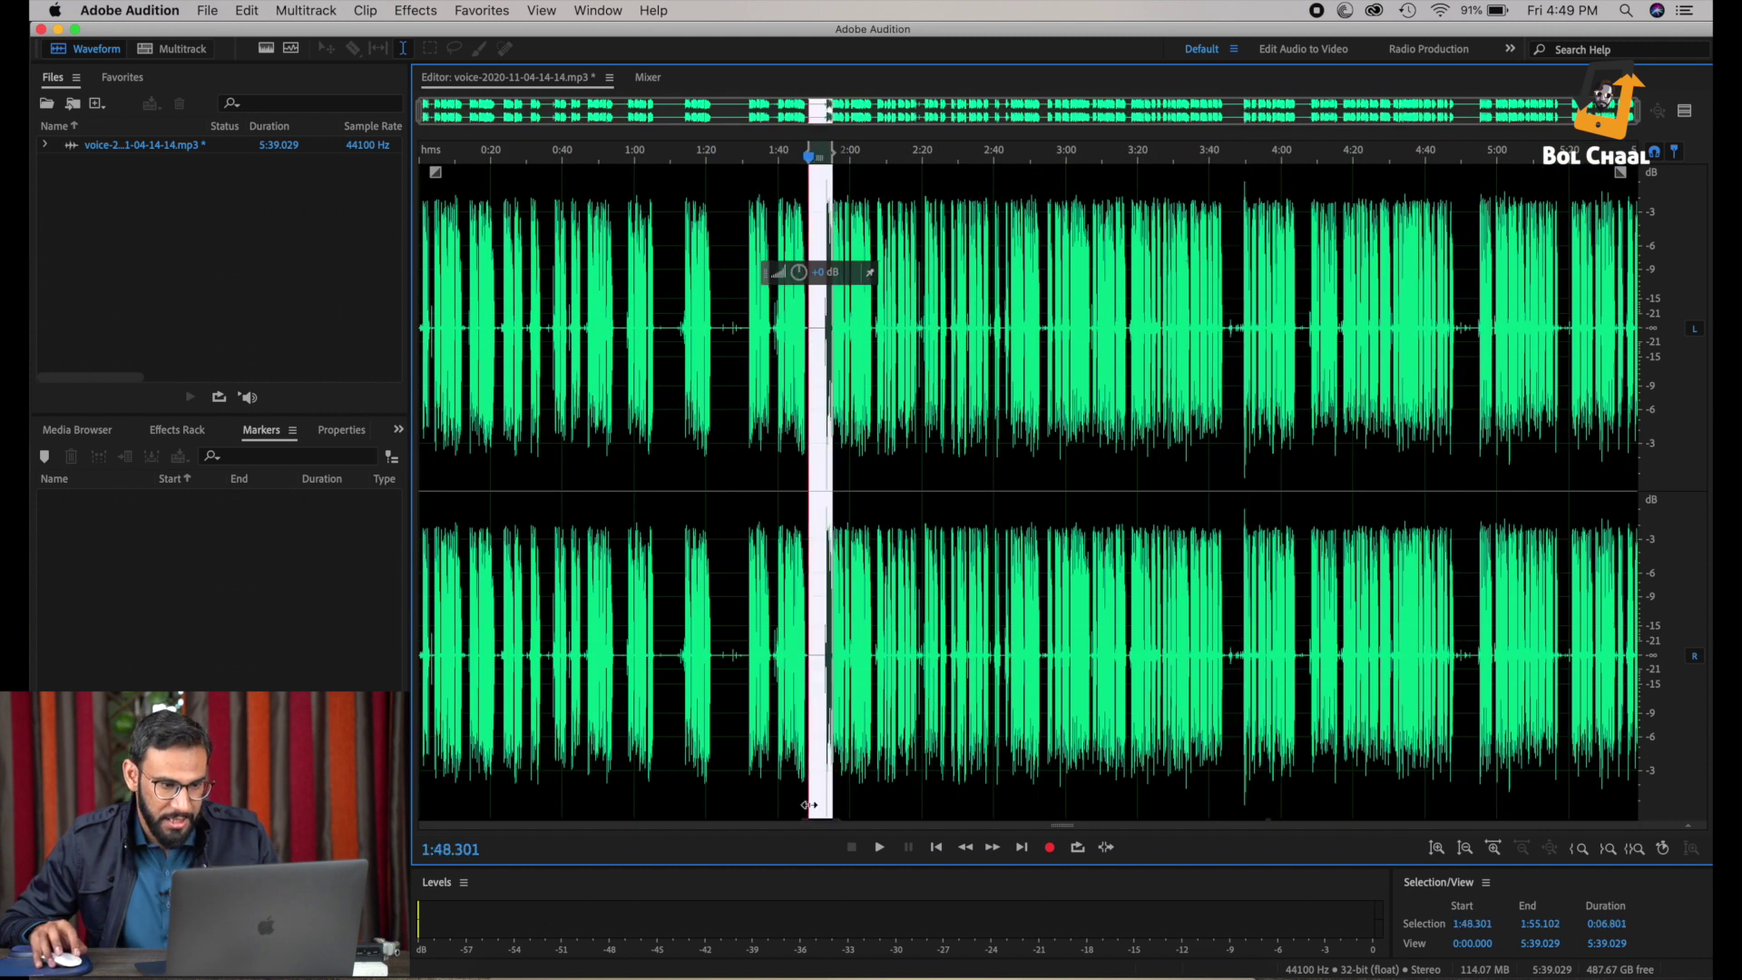
{"action": "left_click", "coordinate": [707, 599]}
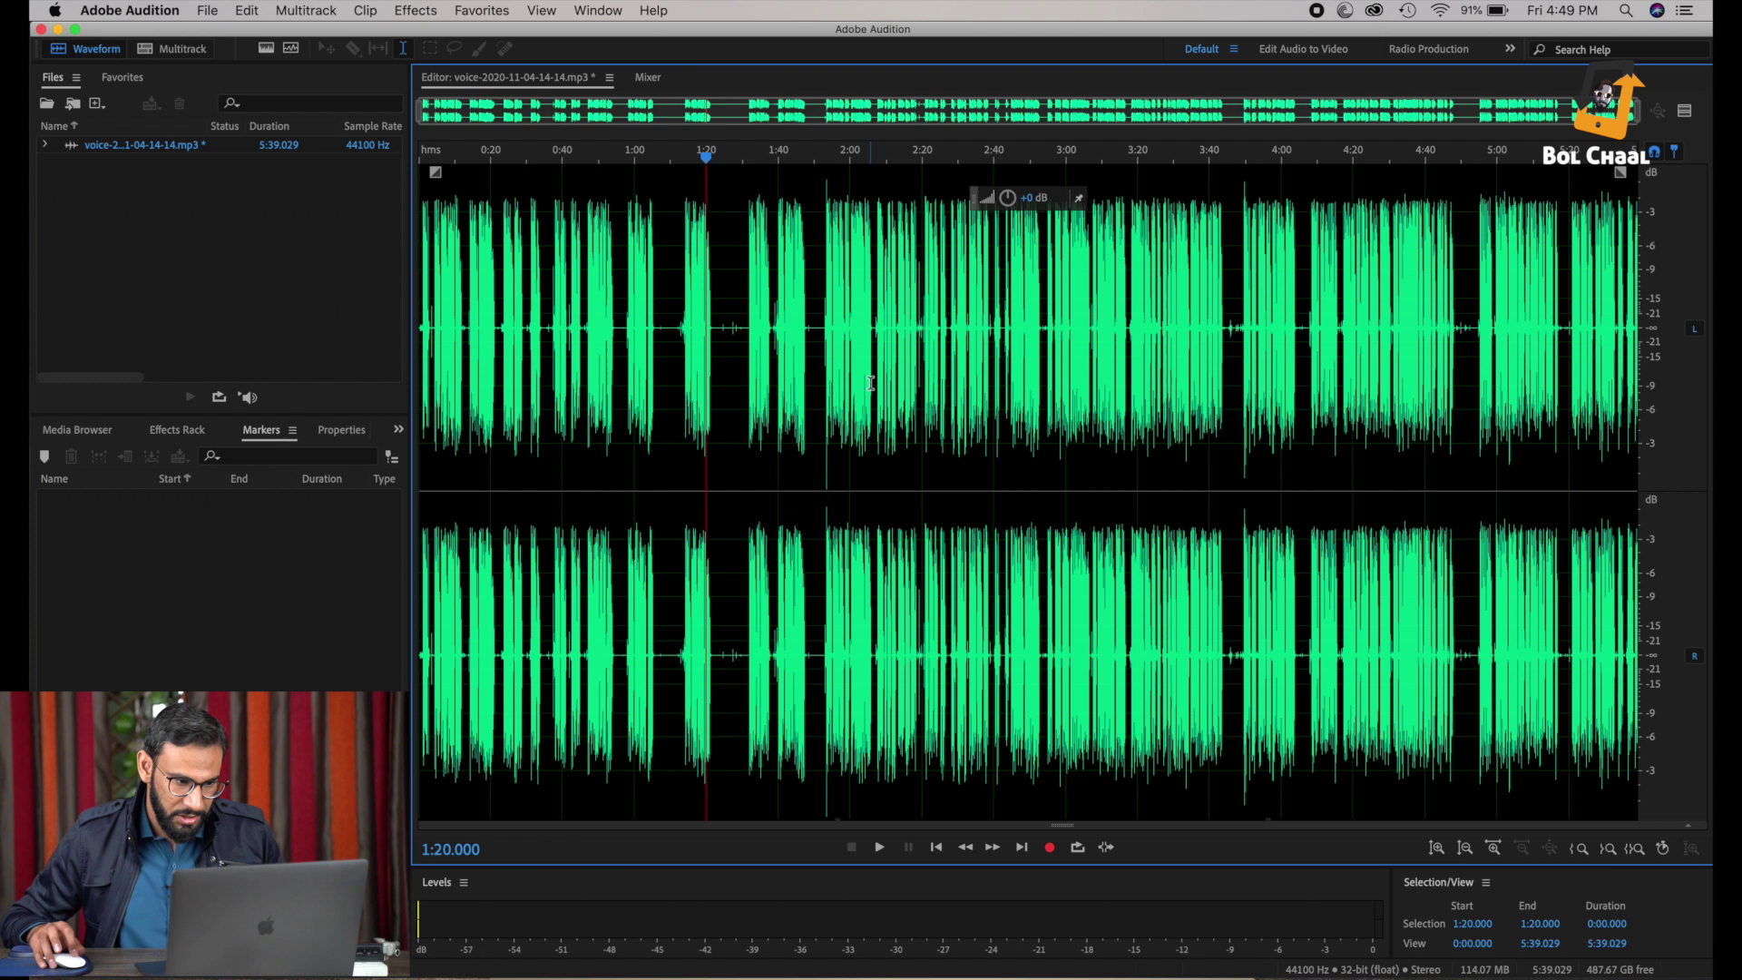
Step: Apply the Vocal Enhancer effect with the Male preset to the entire recording
{"action": "key", "text": "super+a"}
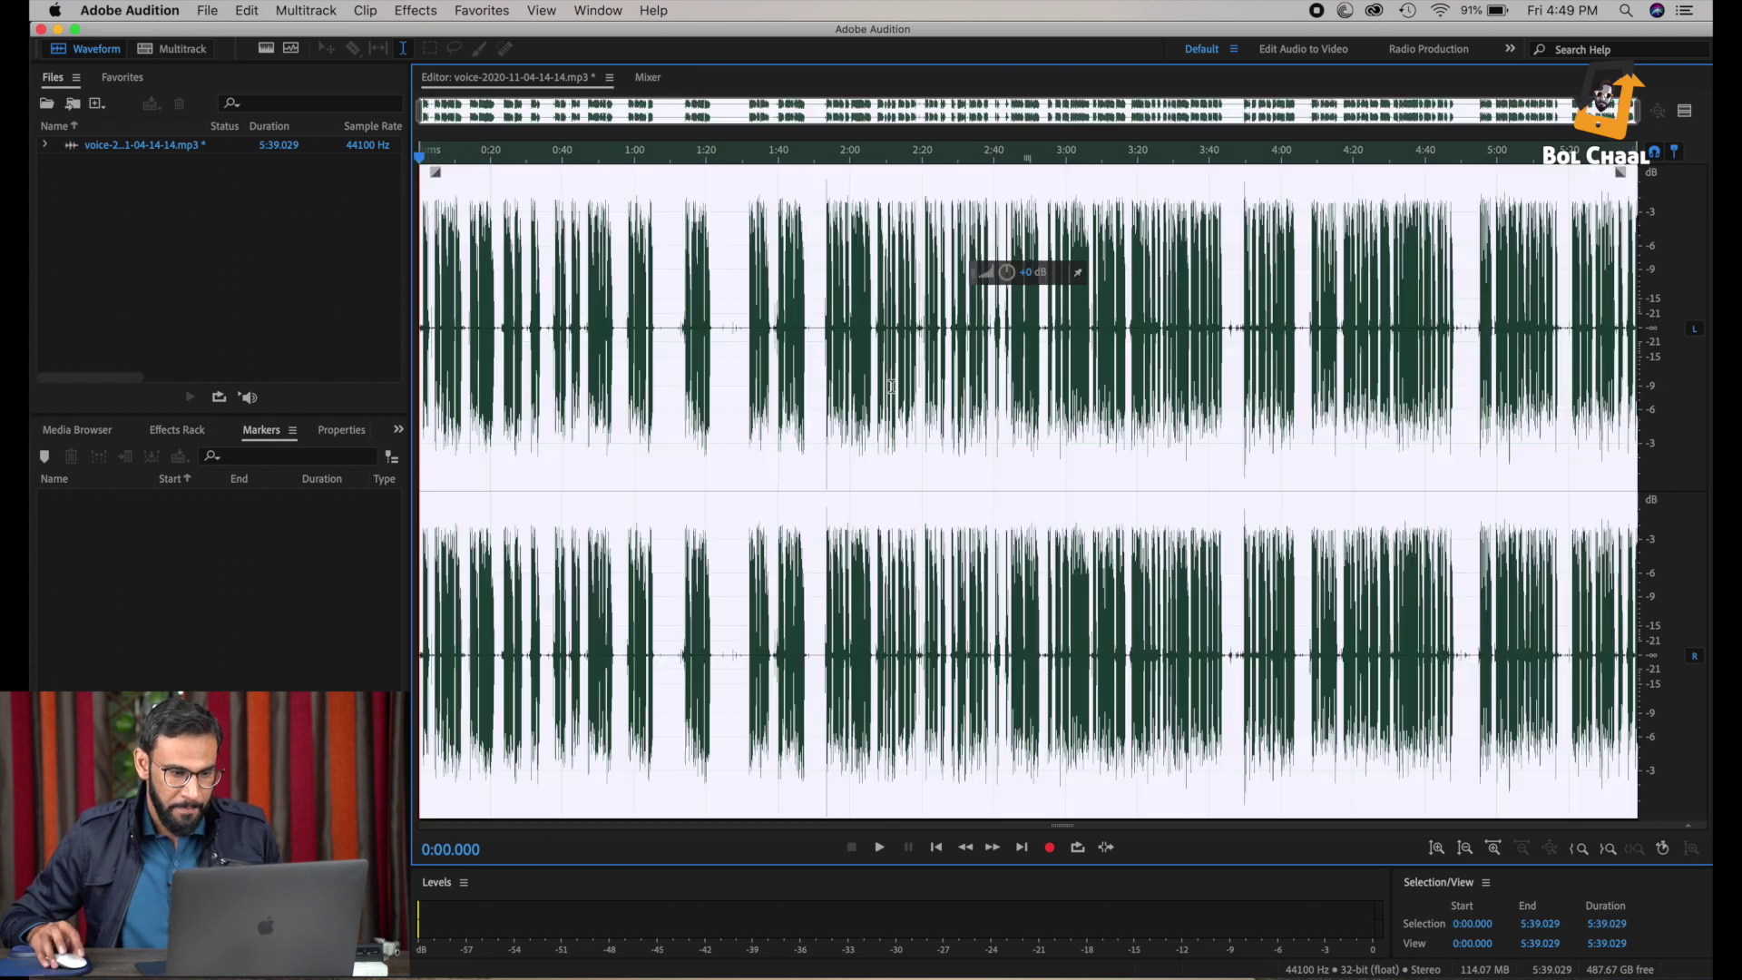
{"action": "left_click", "coordinate": [416, 11]}
{"action": "mouse_move", "coordinate": [562, 363]}
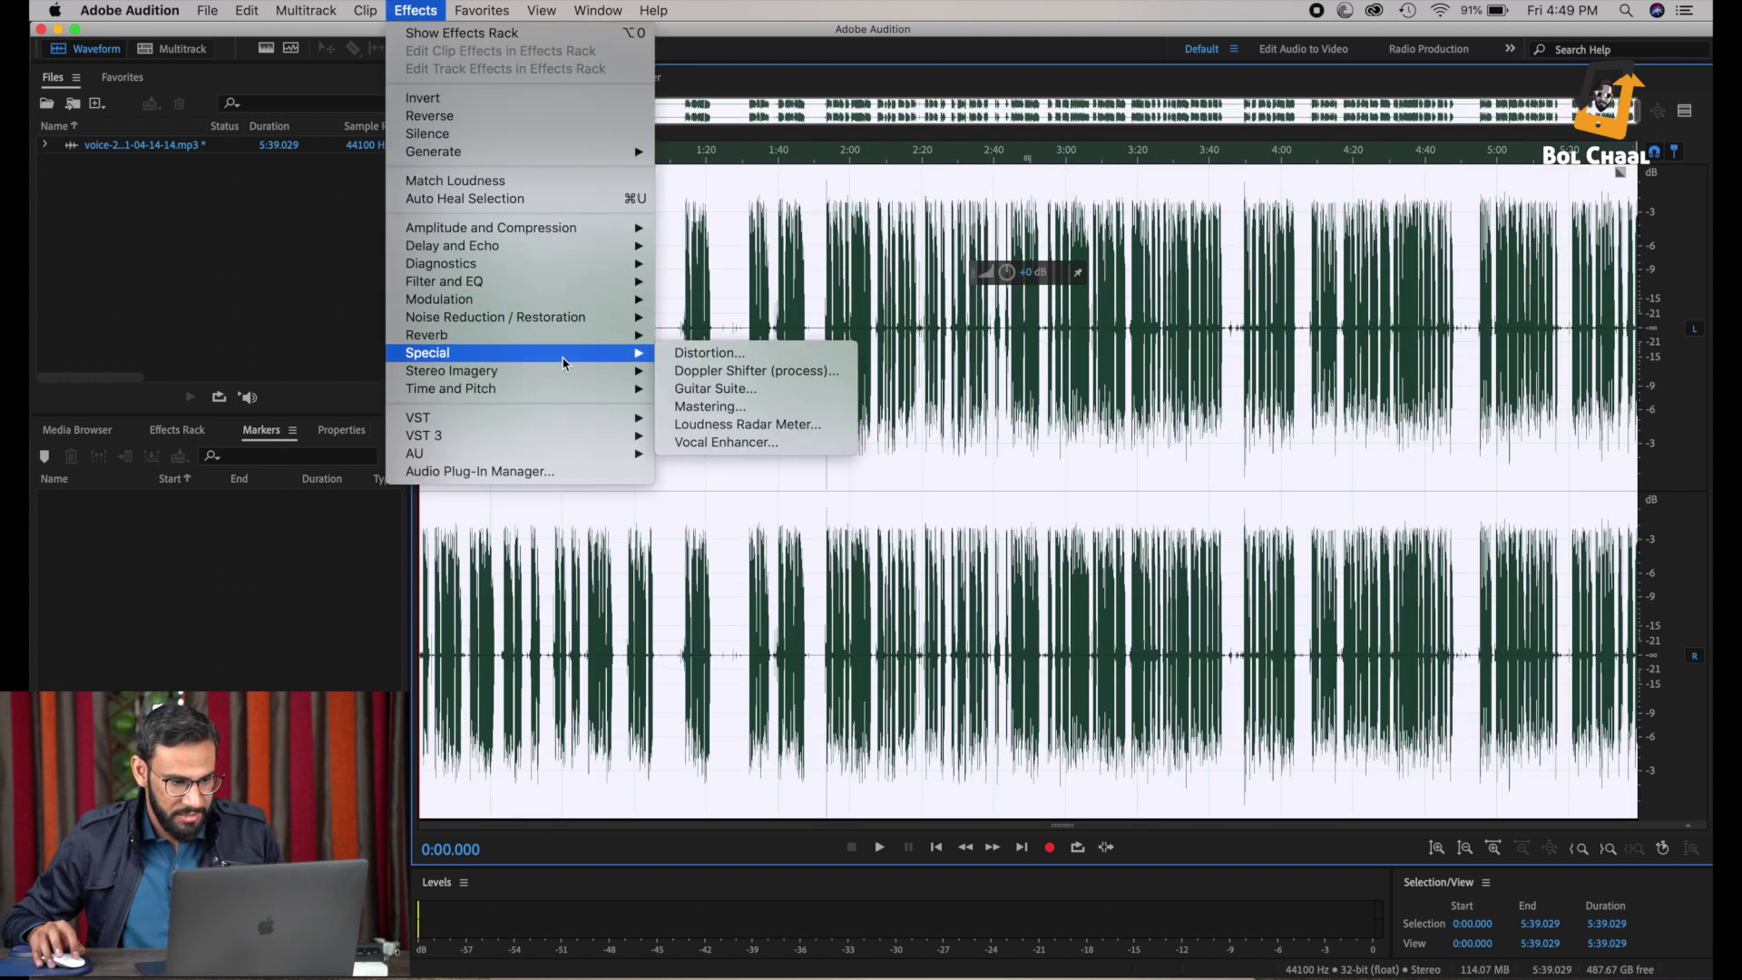
{"action": "left_click", "coordinate": [732, 442]}
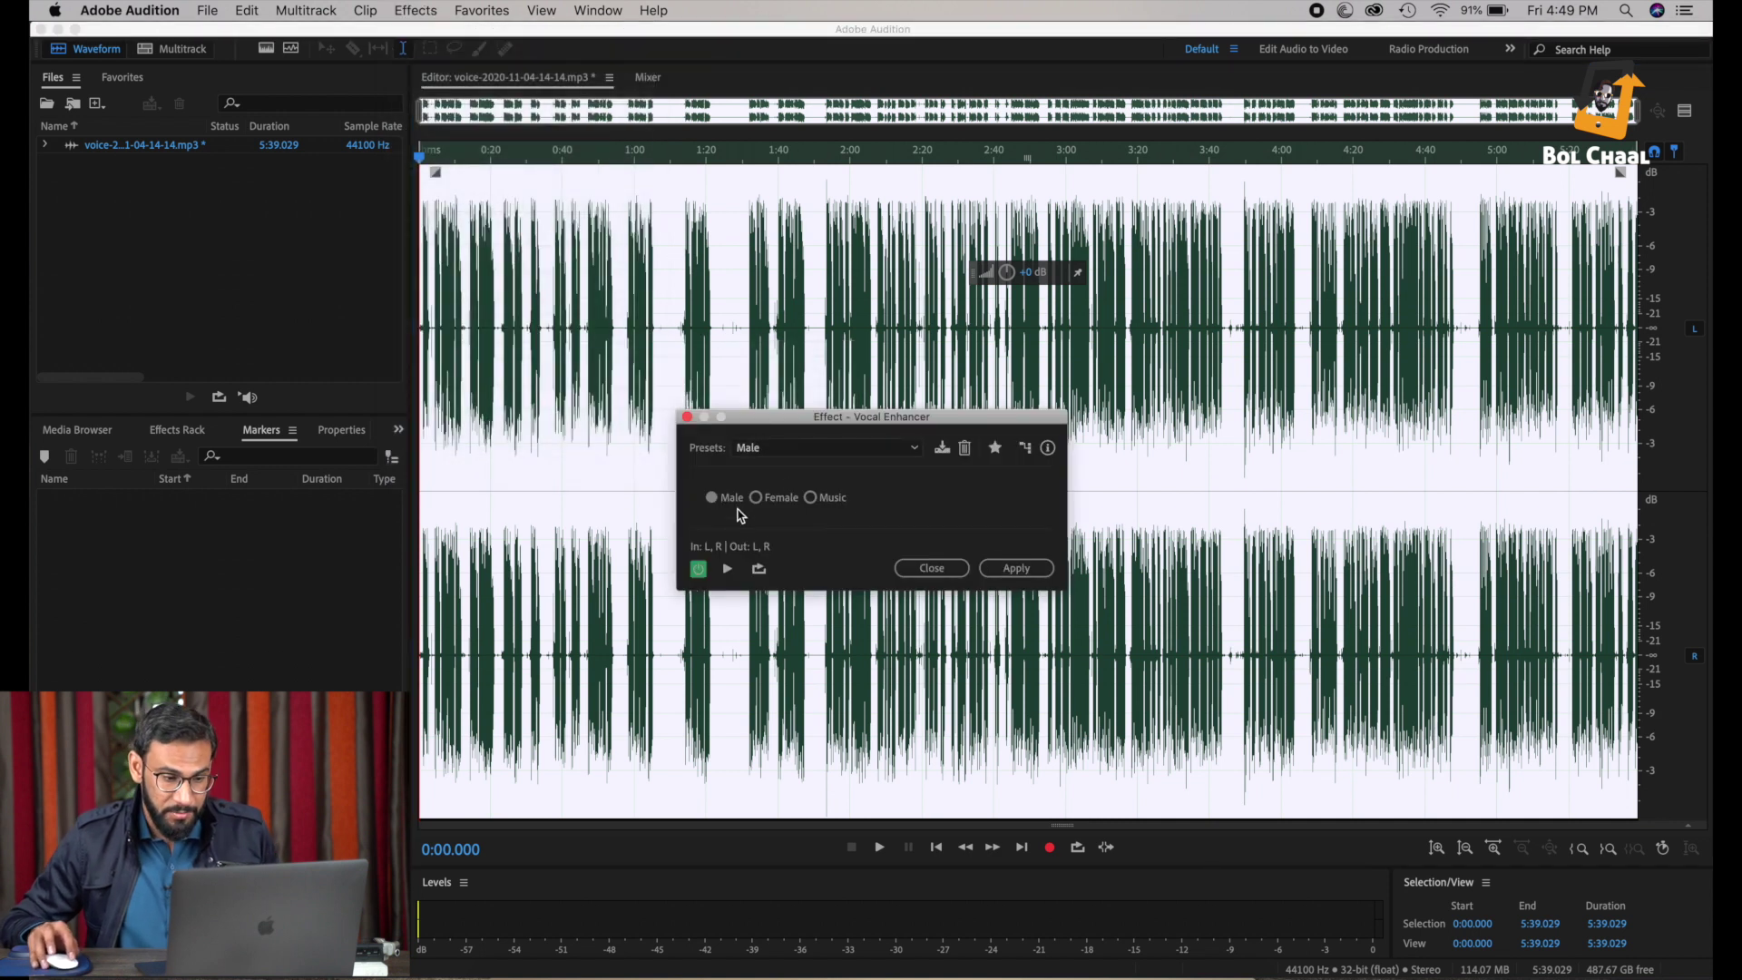
{"action": "left_click", "coordinate": [1014, 572]}
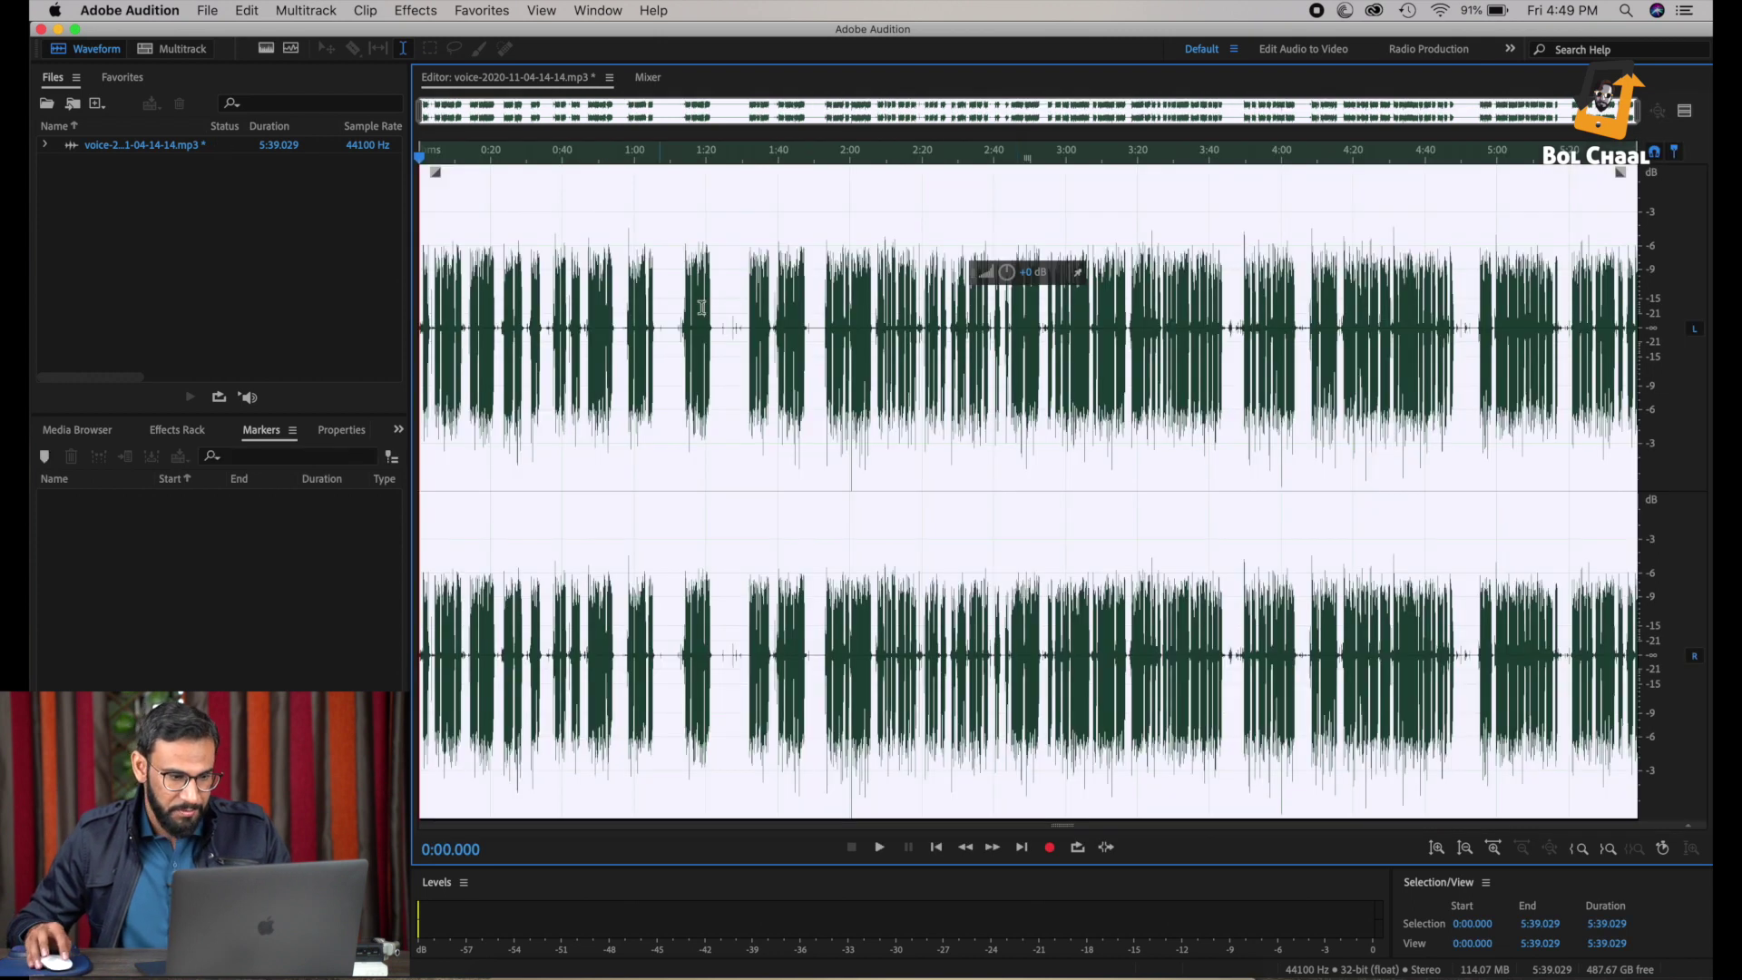
Step: Play the enhanced voice from about 1:31 and listen through the gap before 1:40
{"action": "left_click", "coordinate": [747, 333]}
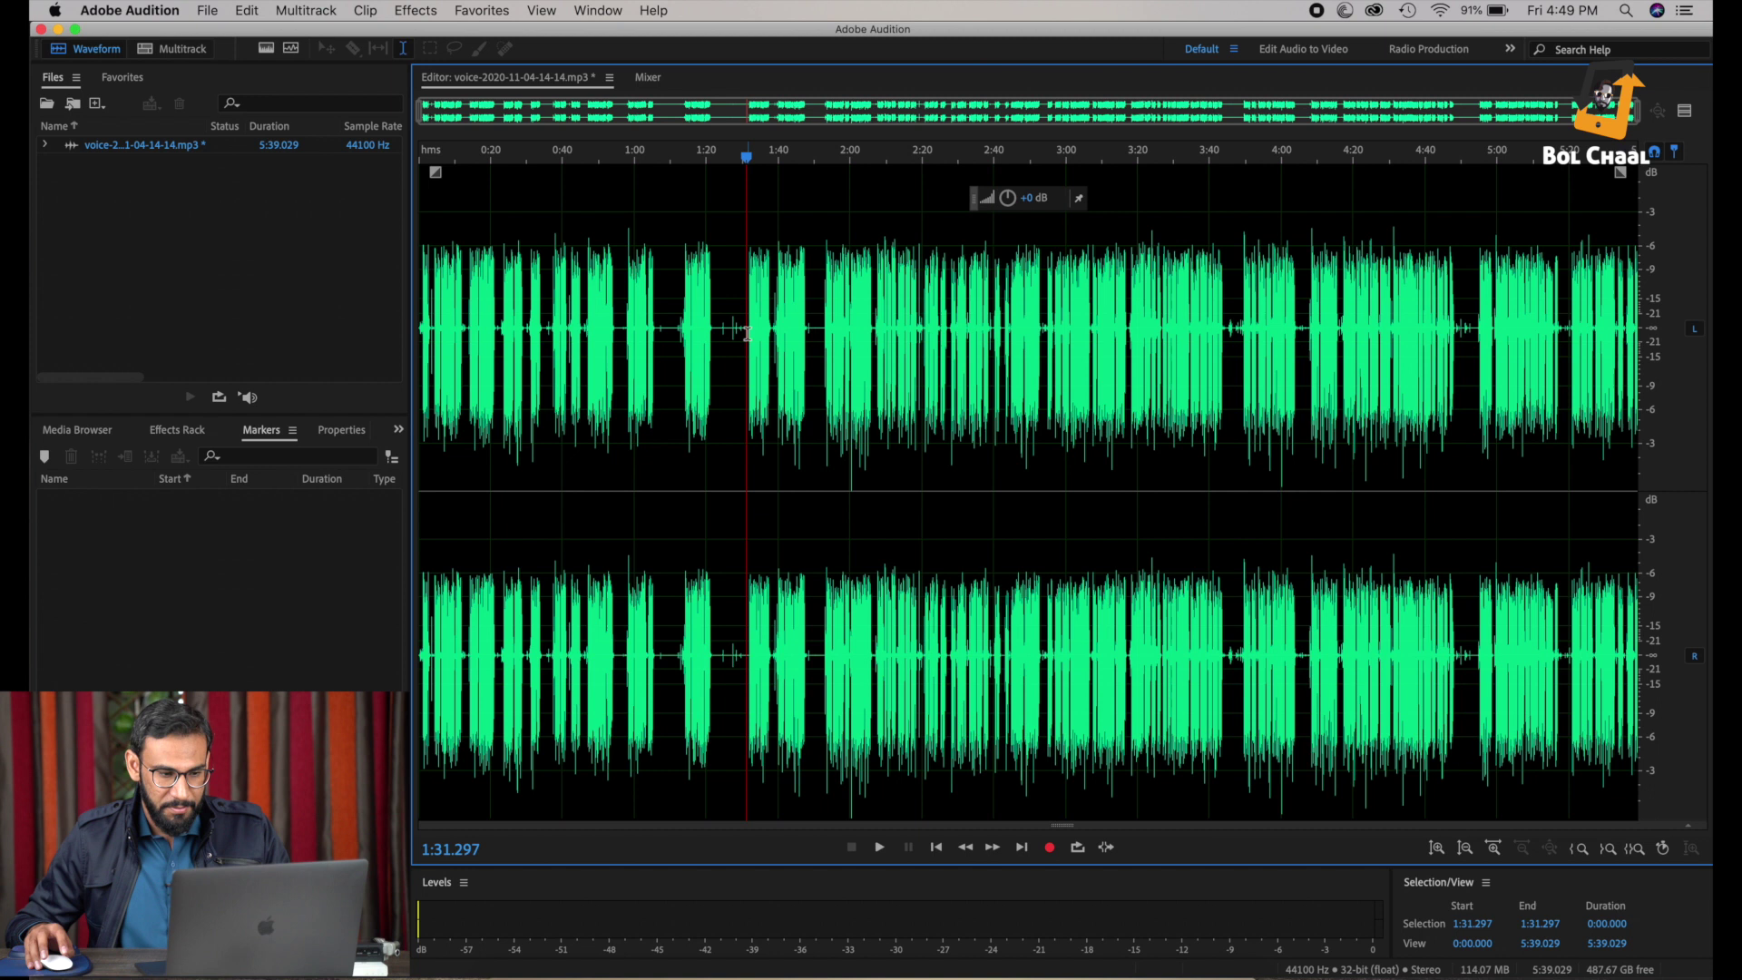
{"action": "key", "text": "space"}
{"action": "scroll", "coordinate": [747, 333], "scroll_direction": "up", "scroll_amount": 3}
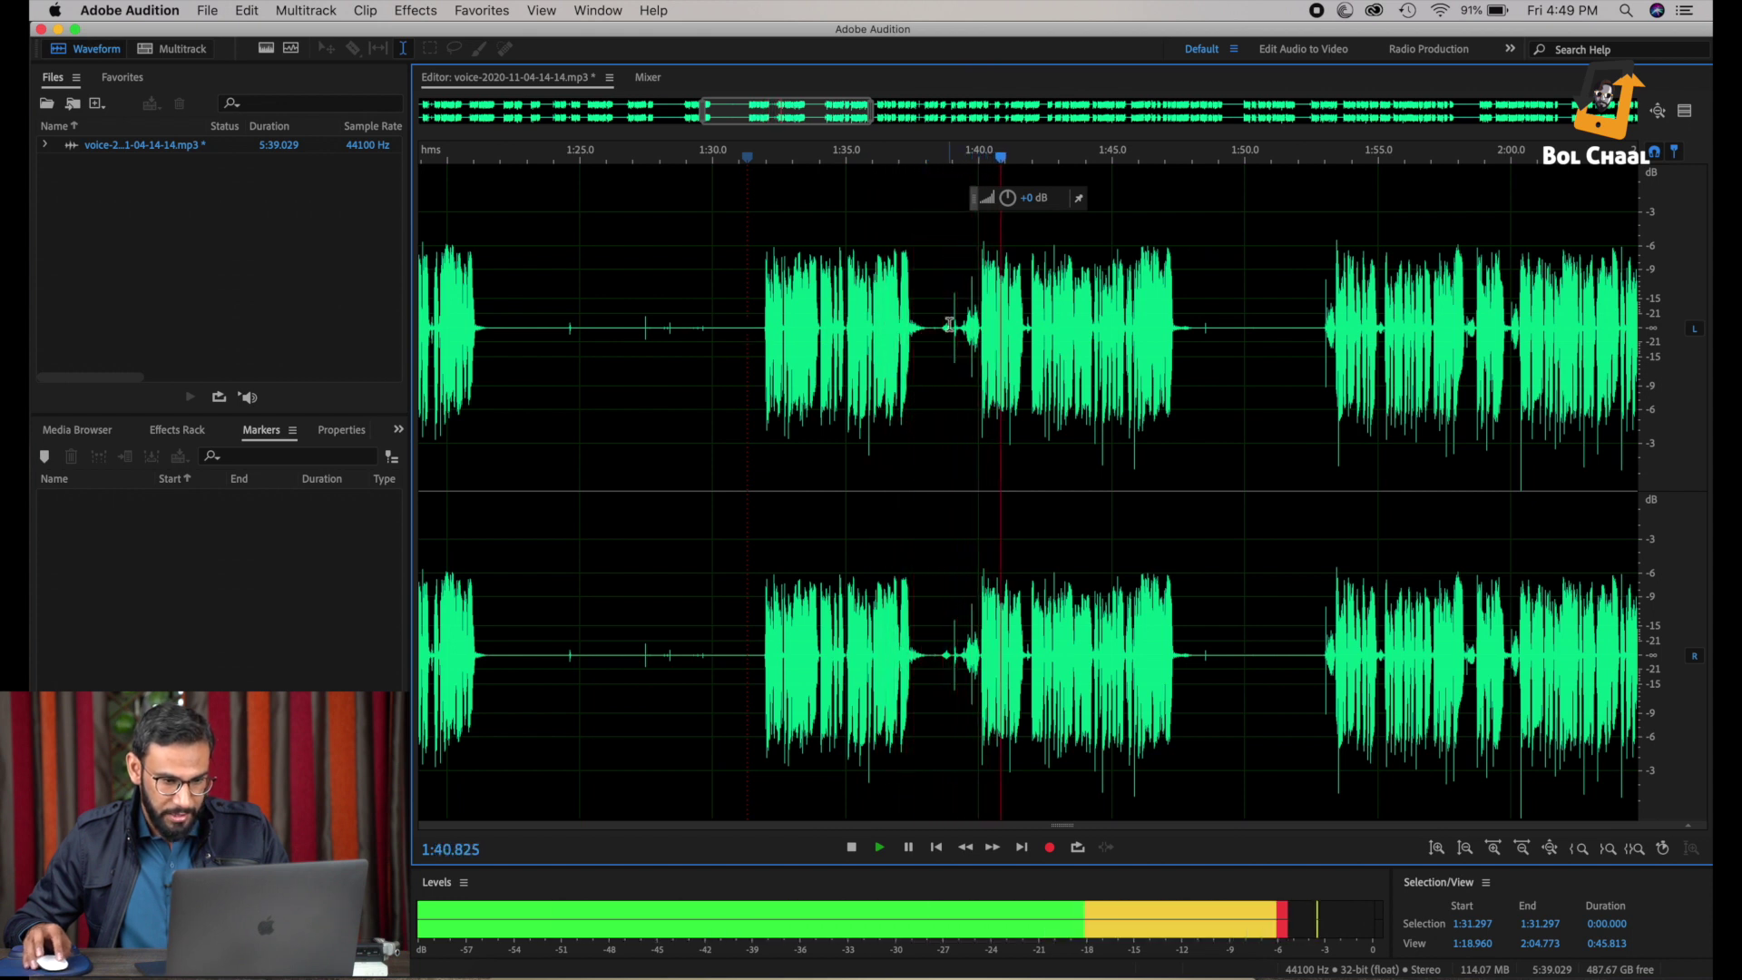
{"action": "scroll", "coordinate": [960, 329], "scroll_direction": "up", "scroll_amount": 3}
{"action": "key", "text": "space"}
Step: Silence the click and breath sounds between phrases, from 1:38.487 to 1:40.085
{"action": "left_click_drag", "start_coordinate": [1030, 336], "coordinate": [883, 336]}
{"action": "right_click", "coordinate": [934, 391]}
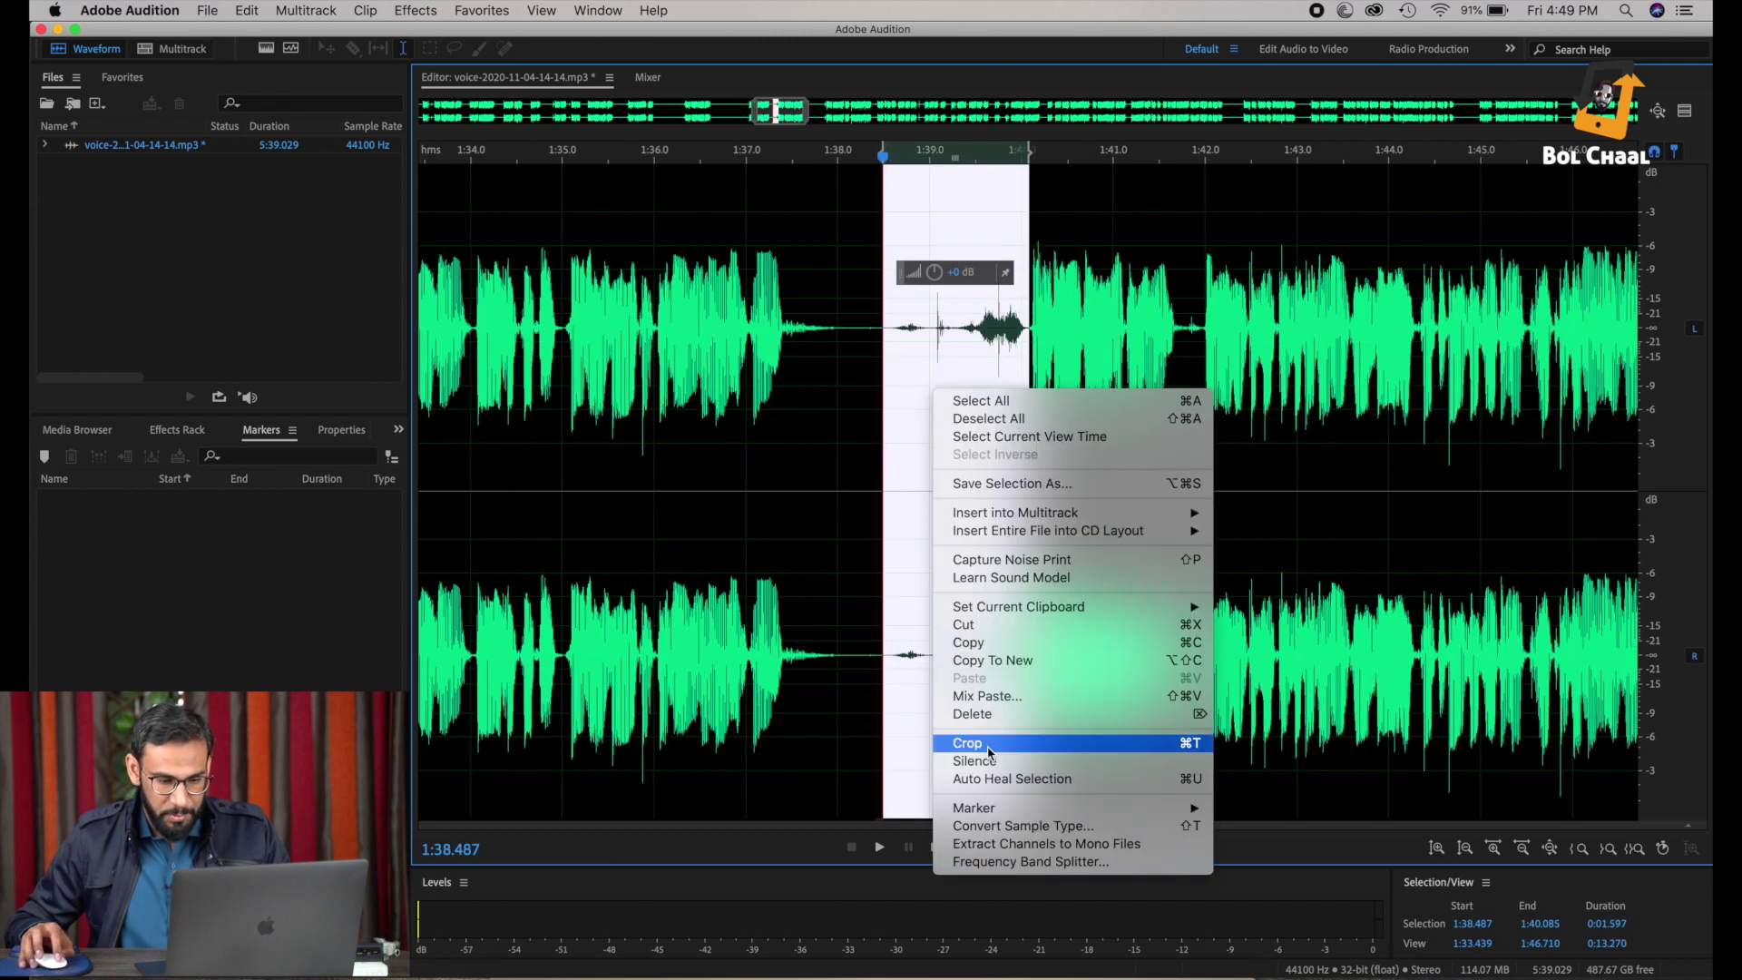
{"action": "left_click", "coordinate": [989, 761]}
{"action": "left_click", "coordinate": [929, 366]}
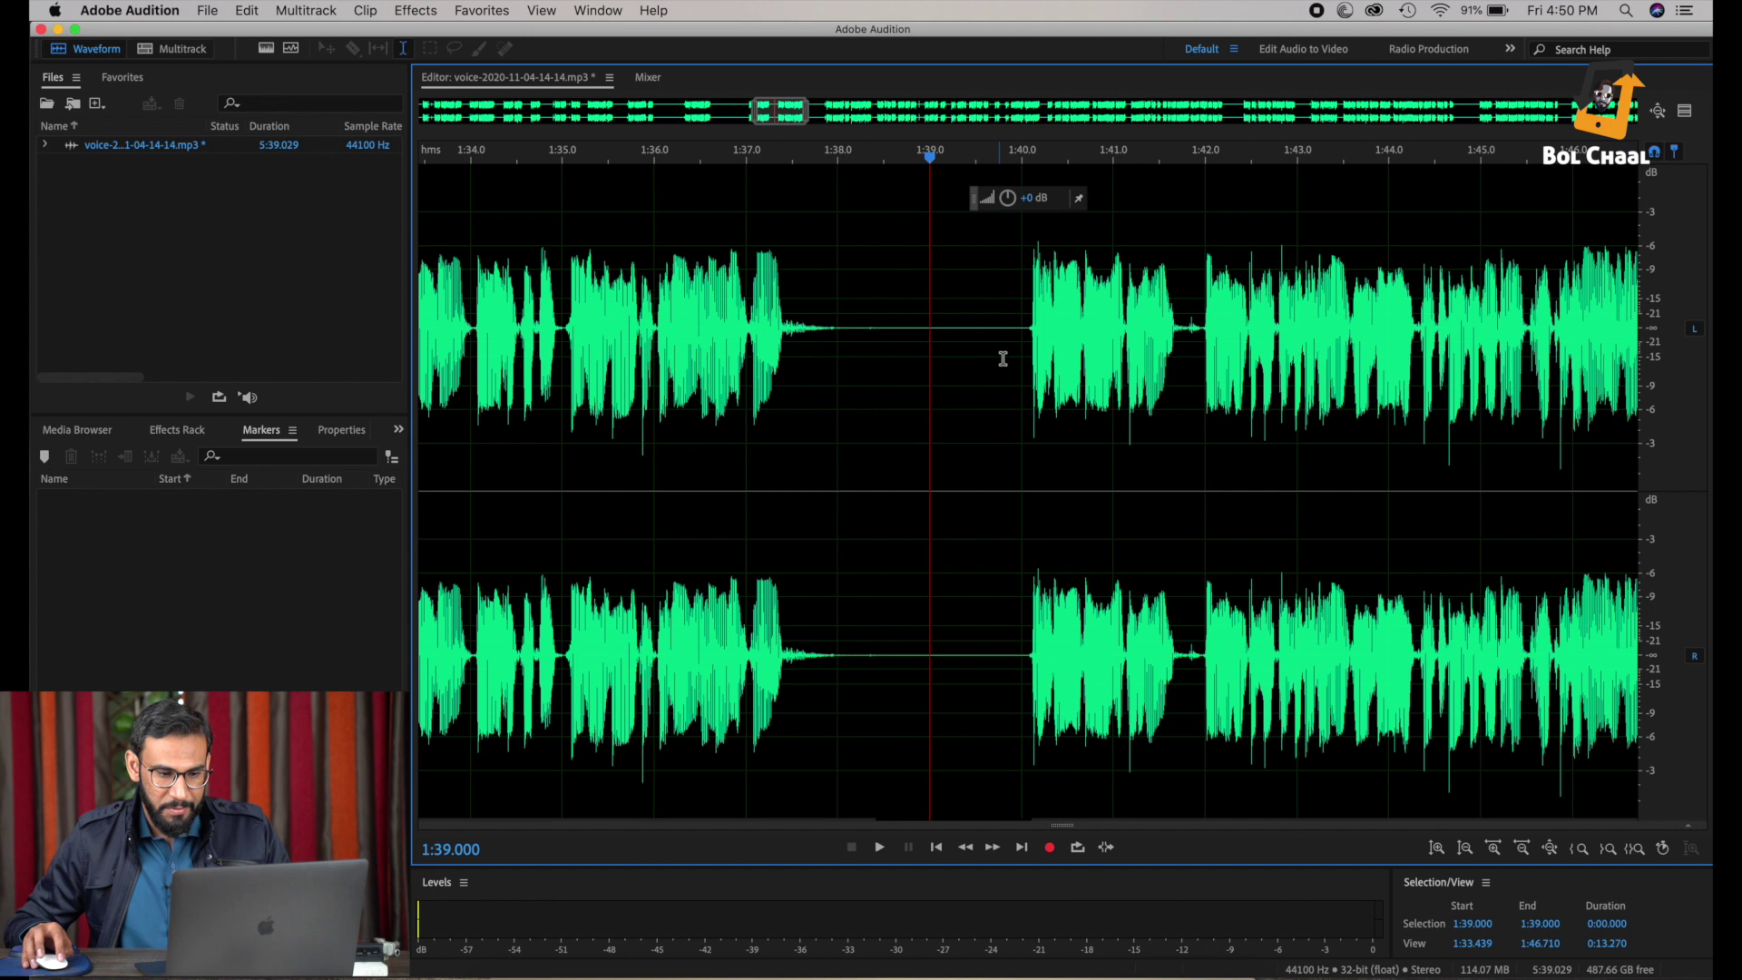
Step: Play the speech from about 1:40 to check the silenced gap, and review the waveform of the whole recording
{"action": "left_click", "coordinate": [1016, 345]}
{"action": "key", "text": "space"}
{"action": "scroll", "coordinate": [1015, 345], "scroll_direction": "down", "scroll_amount": 4}
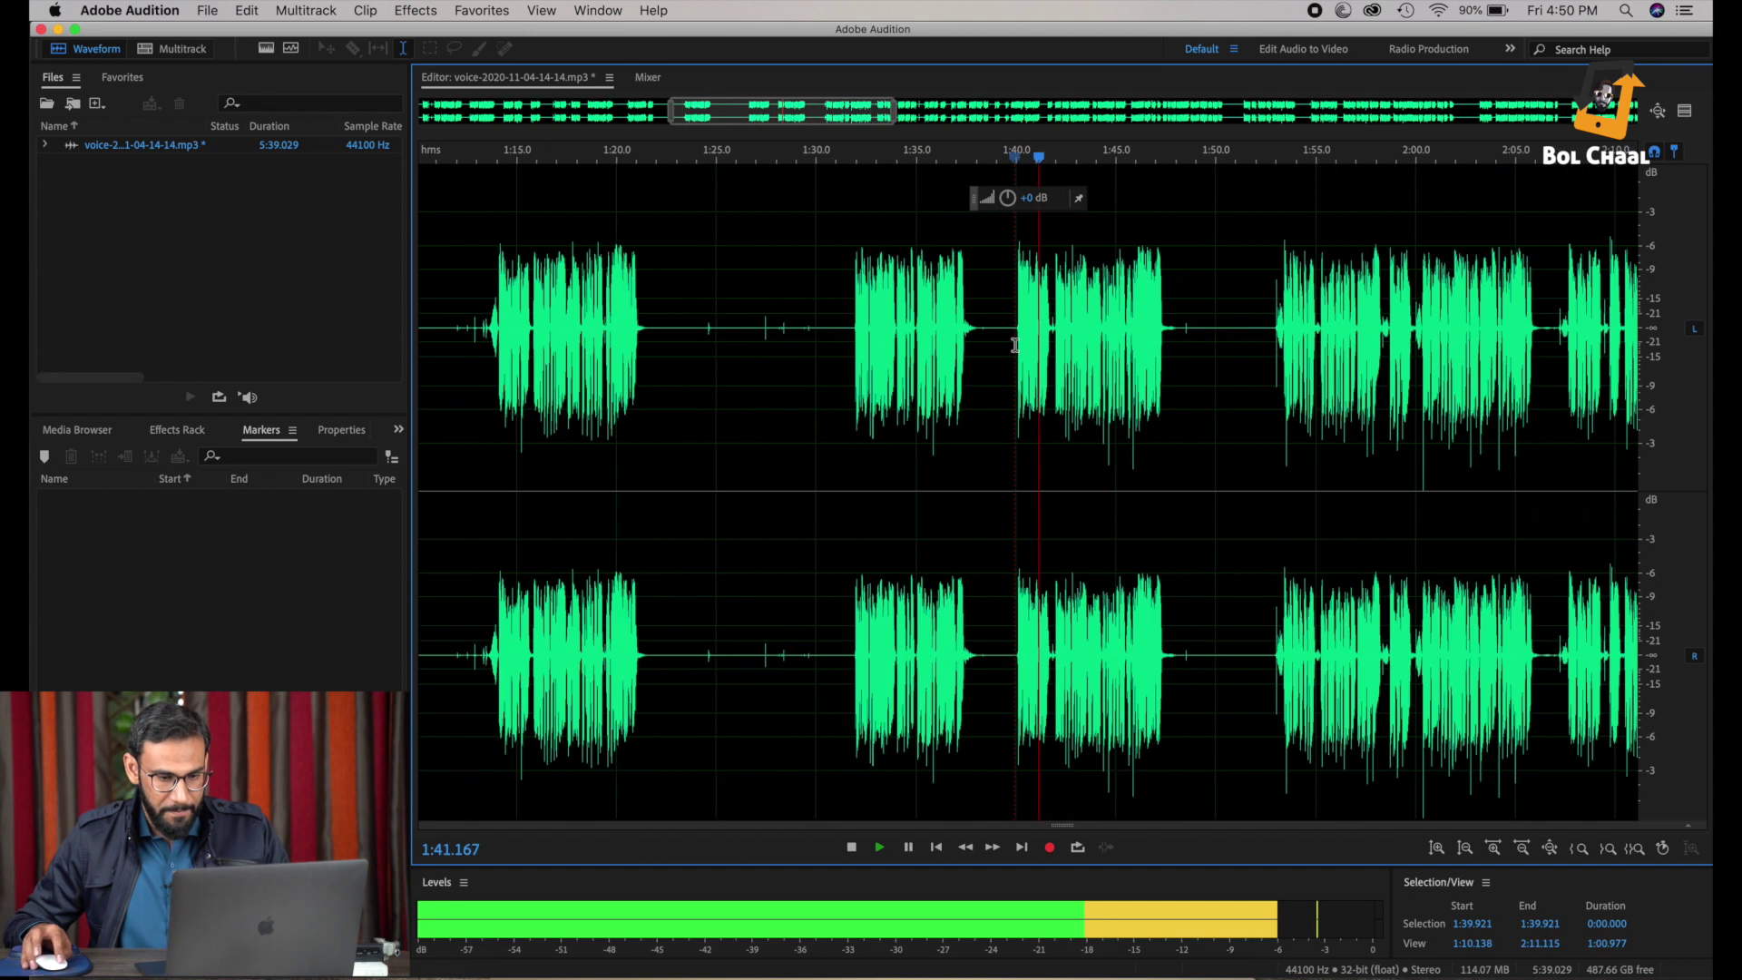
{"action": "scroll", "coordinate": [1015, 344], "scroll_direction": "up", "scroll_amount": 2}
{"action": "scroll", "coordinate": [1015, 344], "scroll_direction": "down", "scroll_amount": 2}
{"action": "scroll", "coordinate": [1016, 345], "scroll_direction": "up", "scroll_amount": 1}
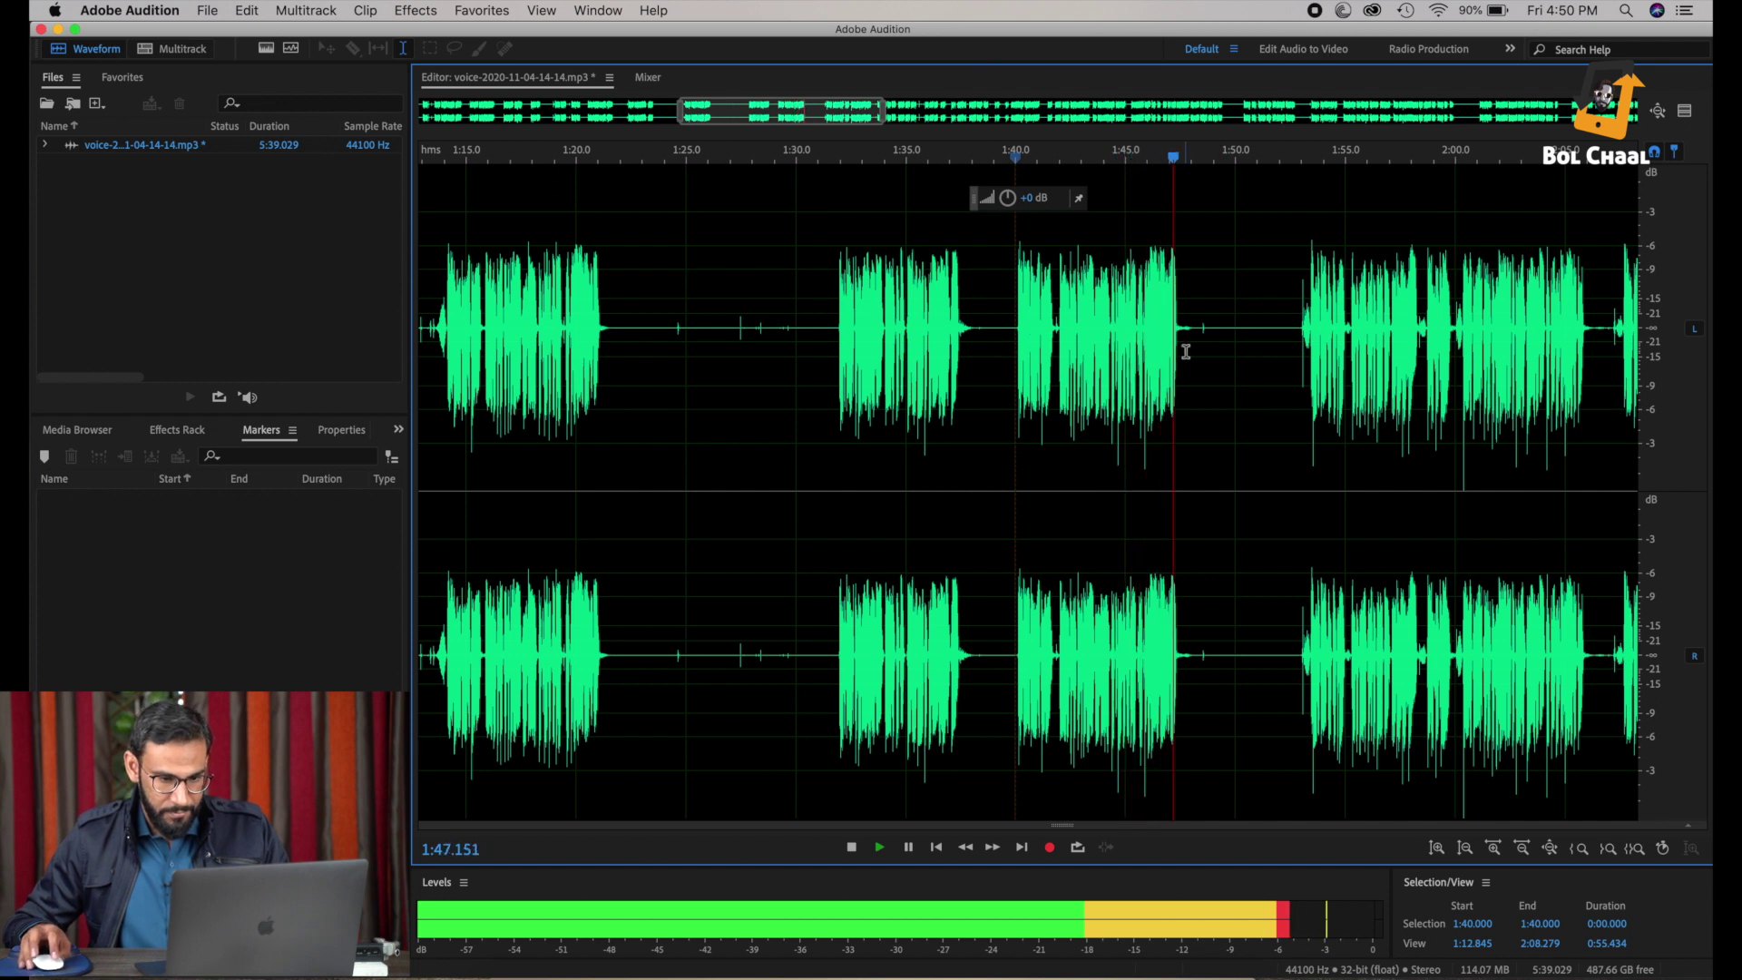
{"action": "key", "text": "space"}
{"action": "left_click_drag", "start_coordinate": [1184, 352], "coordinate": [818, 372]}
{"action": "key", "text": "backslash"}
{"action": "left_click", "coordinate": [985, 469]}
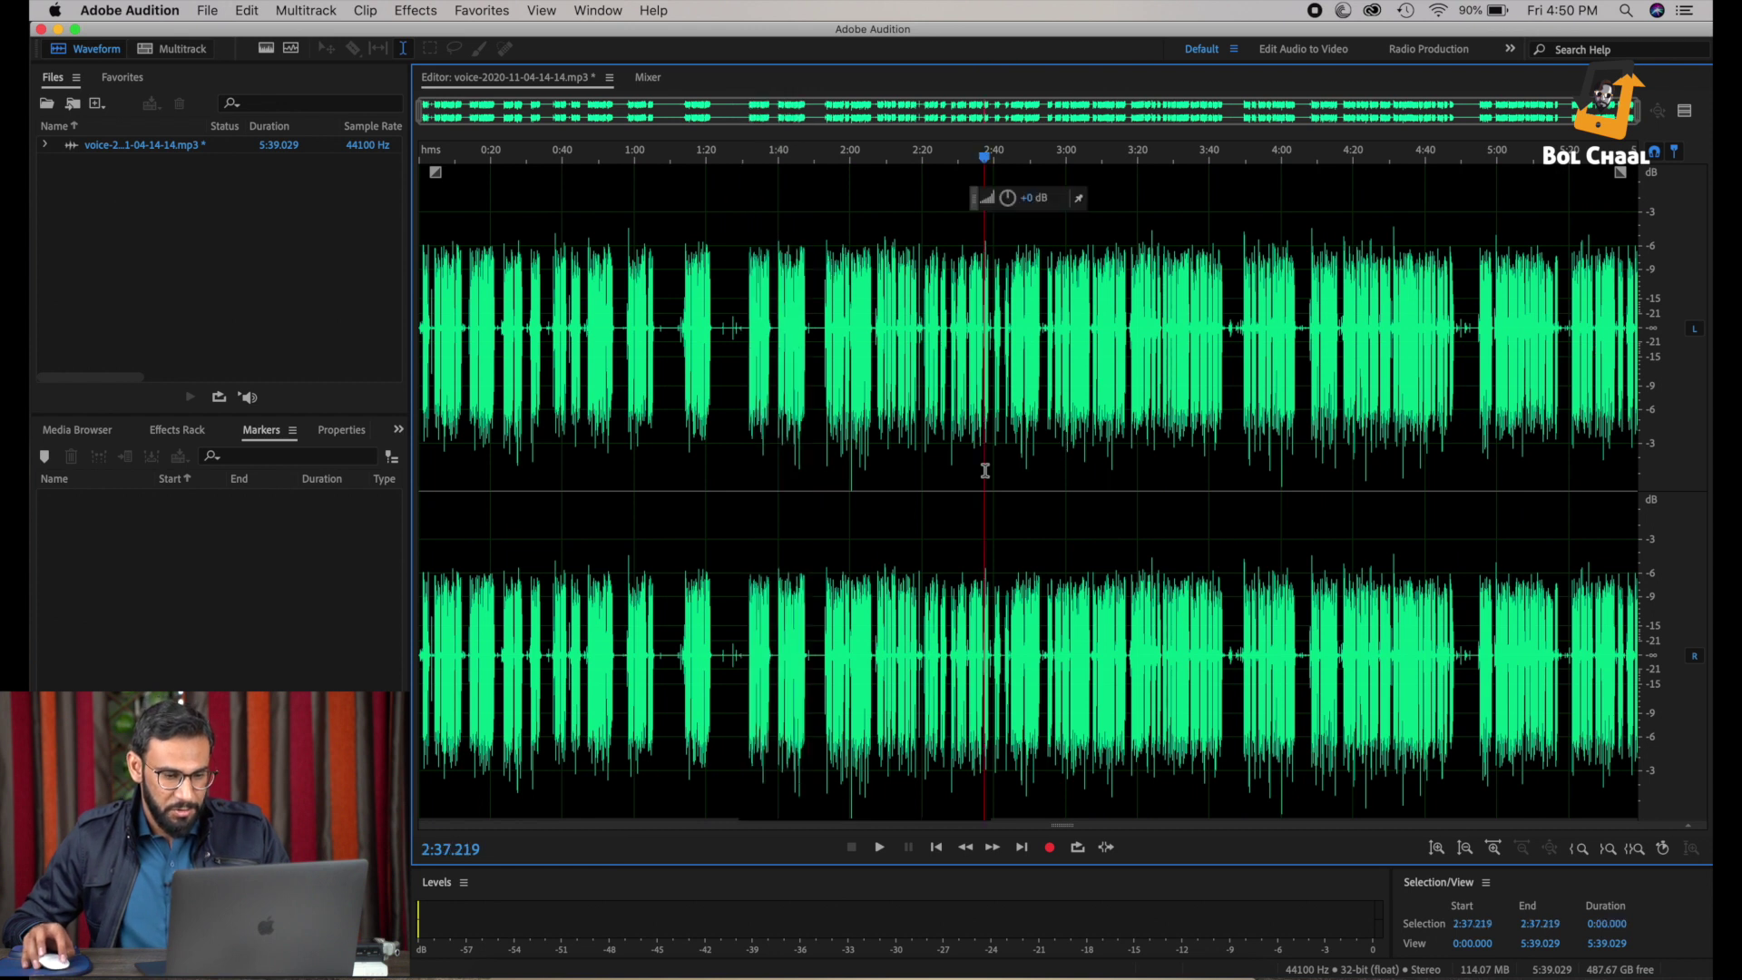
Step: Preview the Mastering effect on the entire recording and set its Tube exciter amount to 26%
{"action": "key", "text": "super+a"}
{"action": "left_click", "coordinate": [414, 11]}
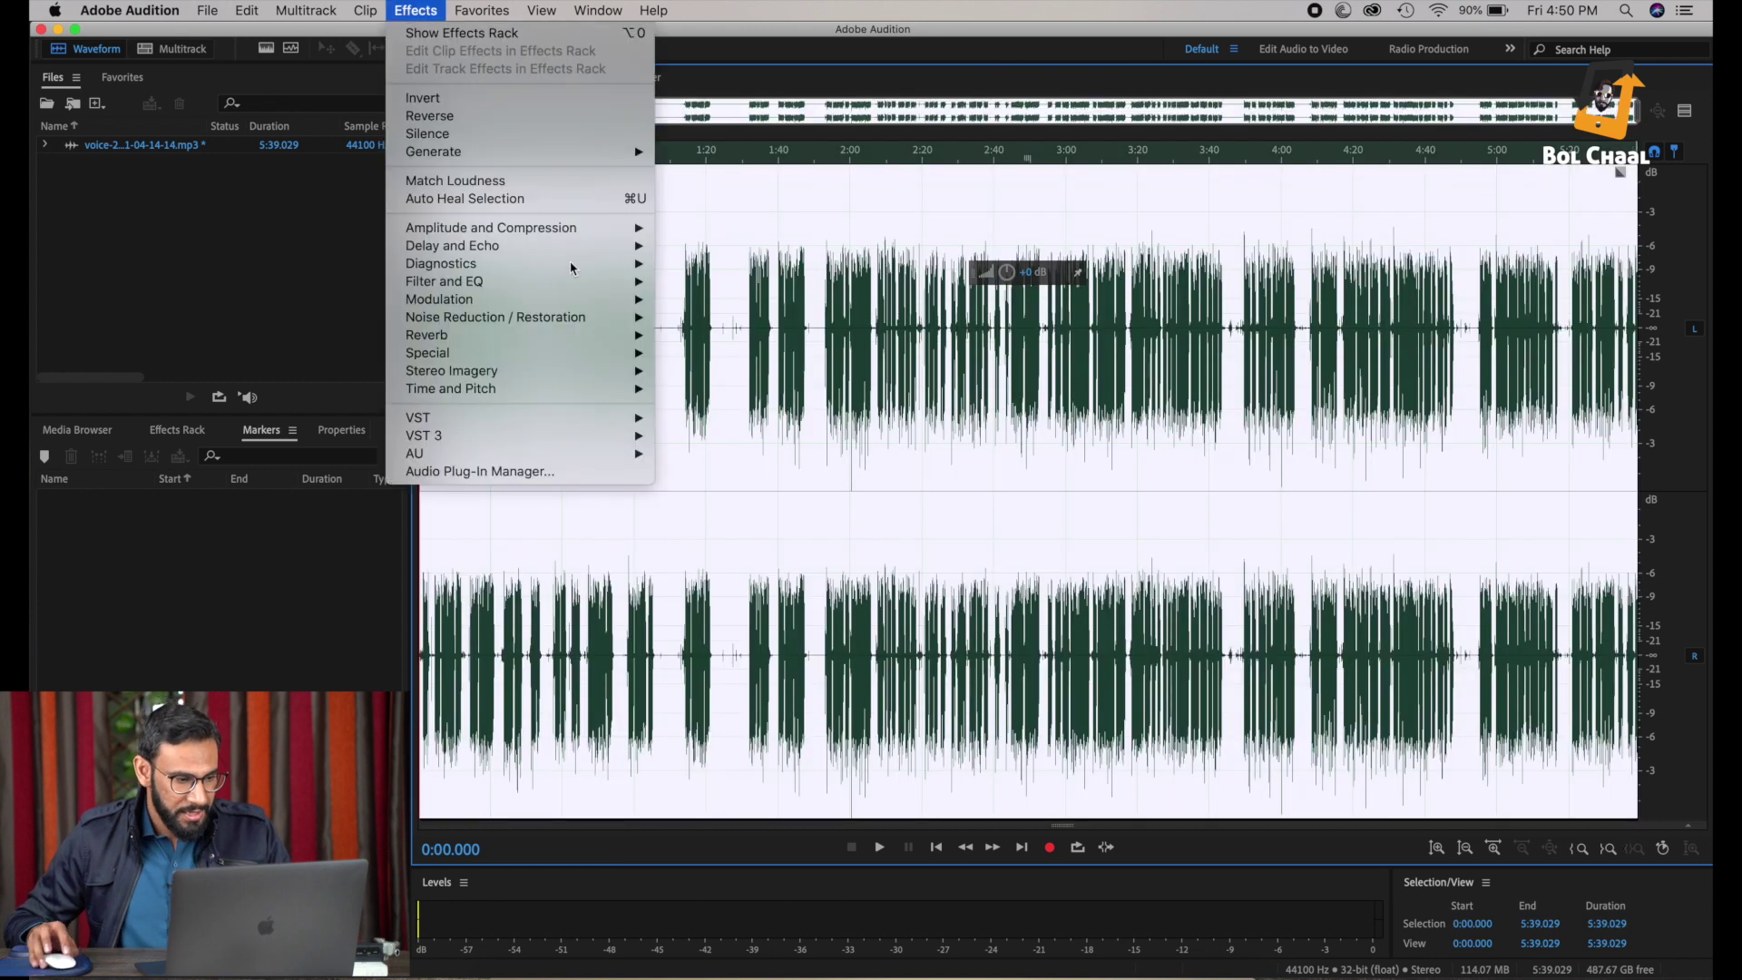
{"action": "mouse_move", "coordinate": [581, 355]}
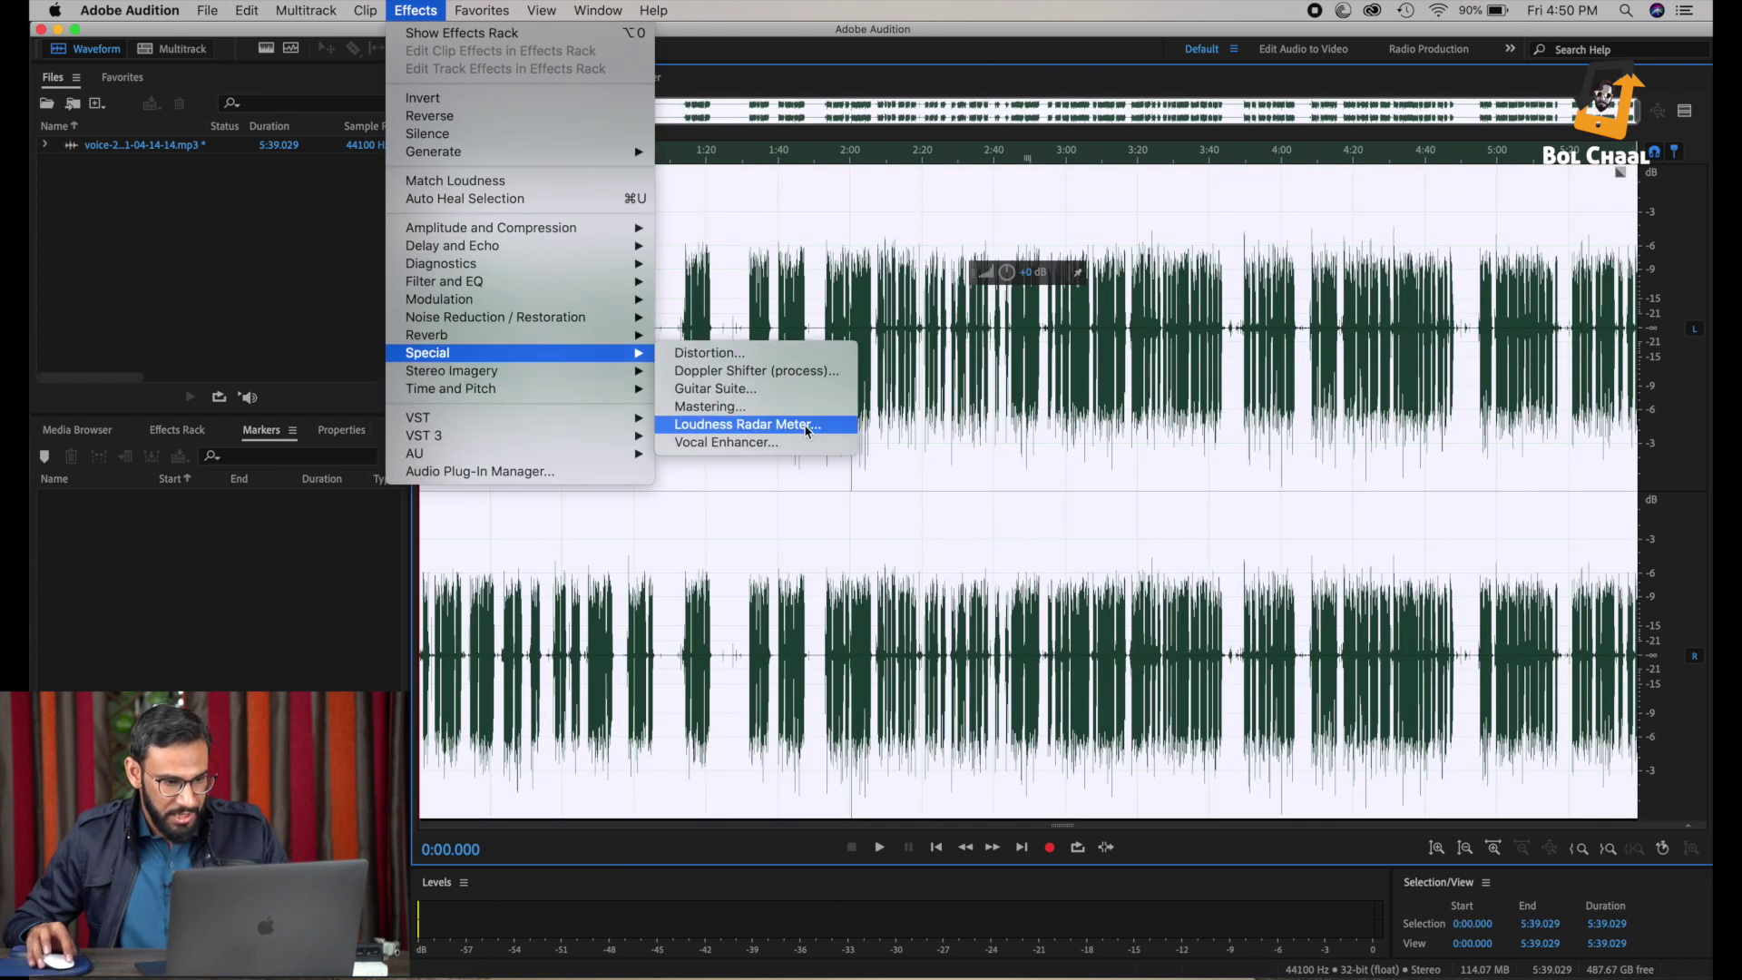
{"action": "left_click", "coordinate": [775, 408]}
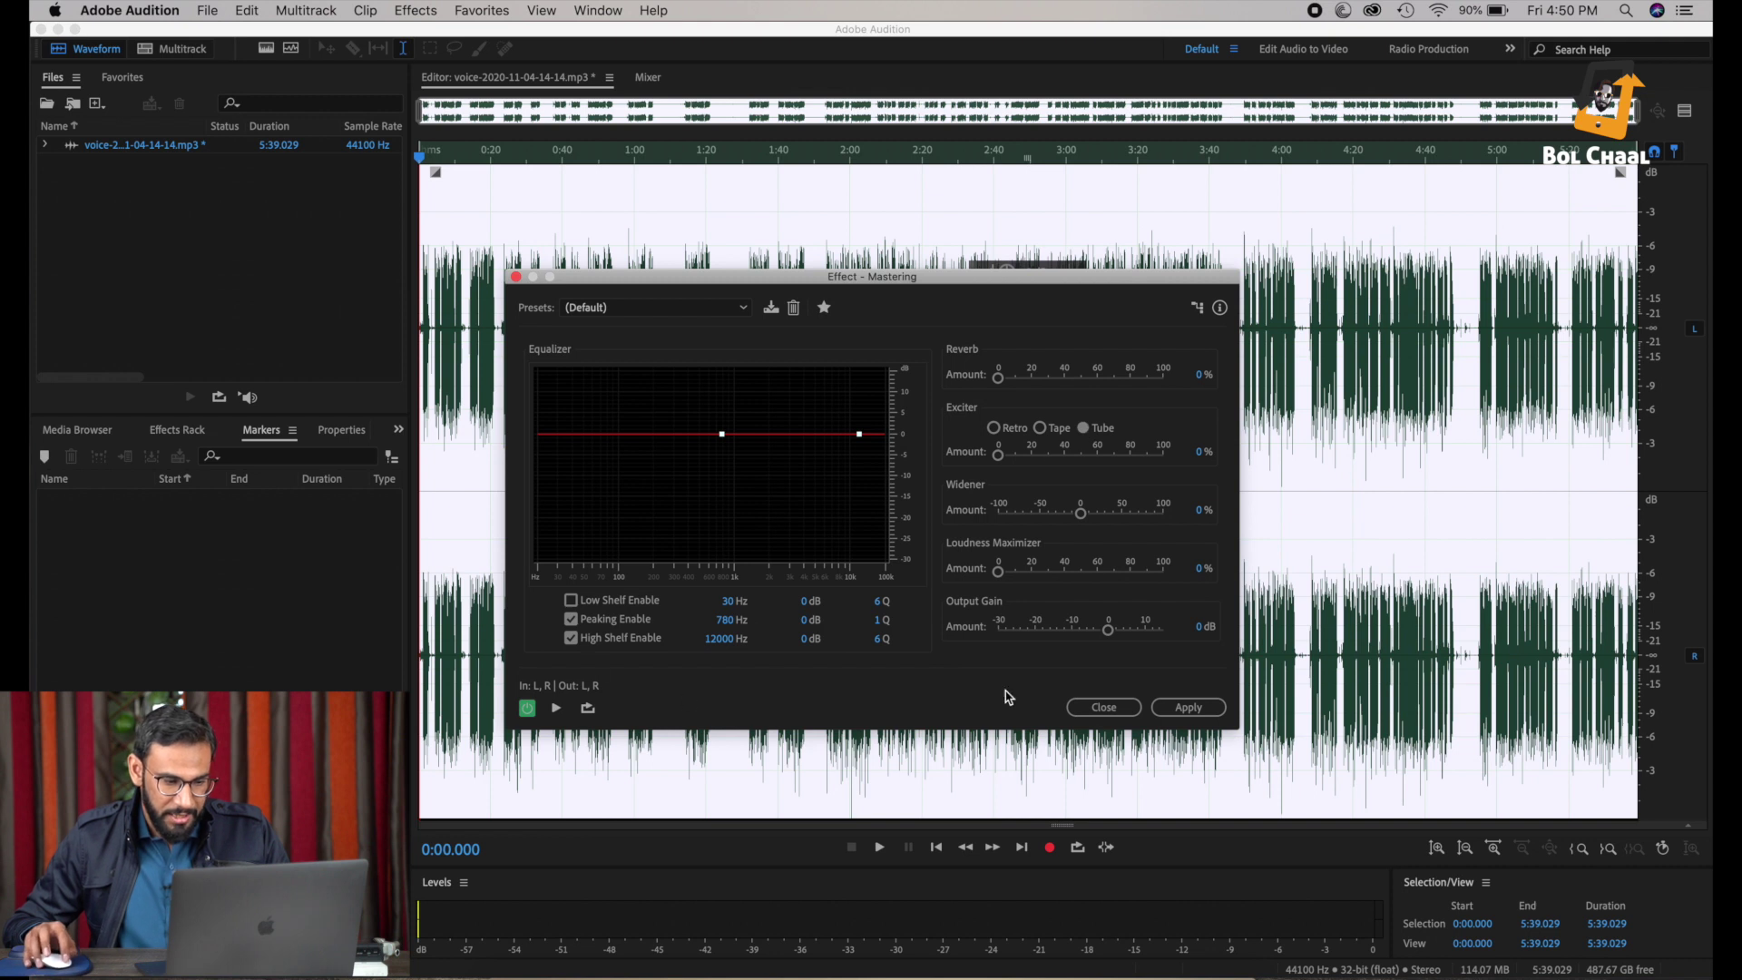
{"action": "left_click", "coordinate": [555, 709]}
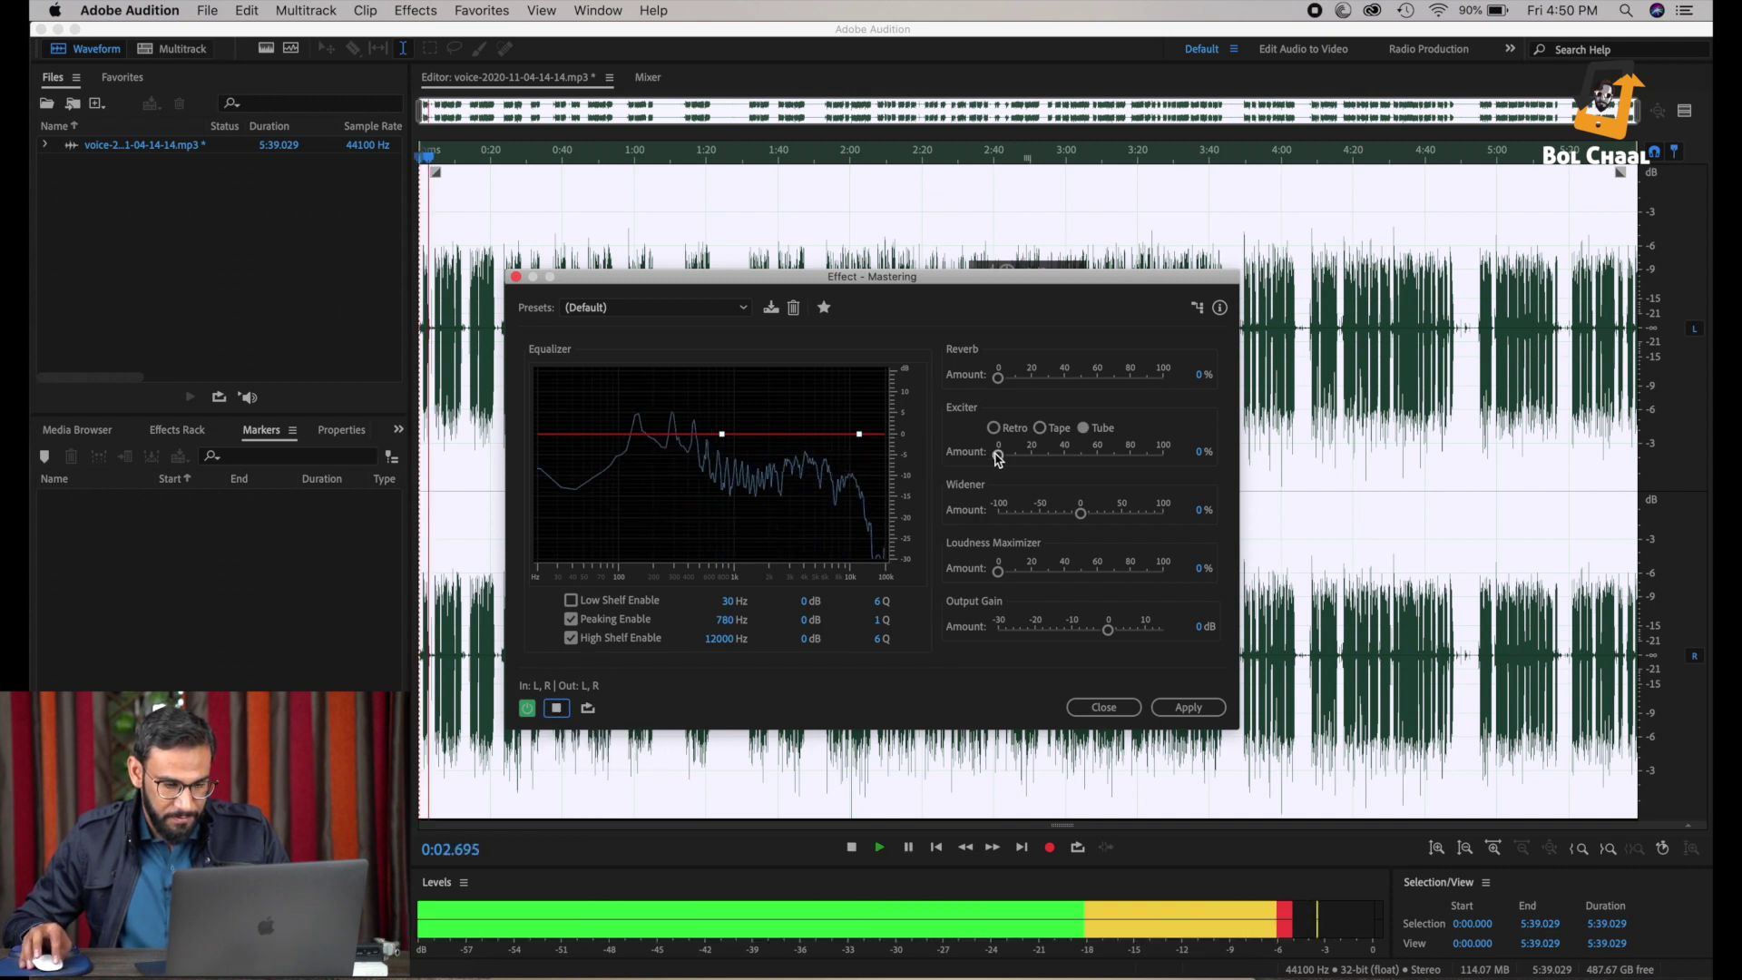
{"action": "left_click_drag", "start_coordinate": [1004, 457], "coordinate": [1041, 463]}
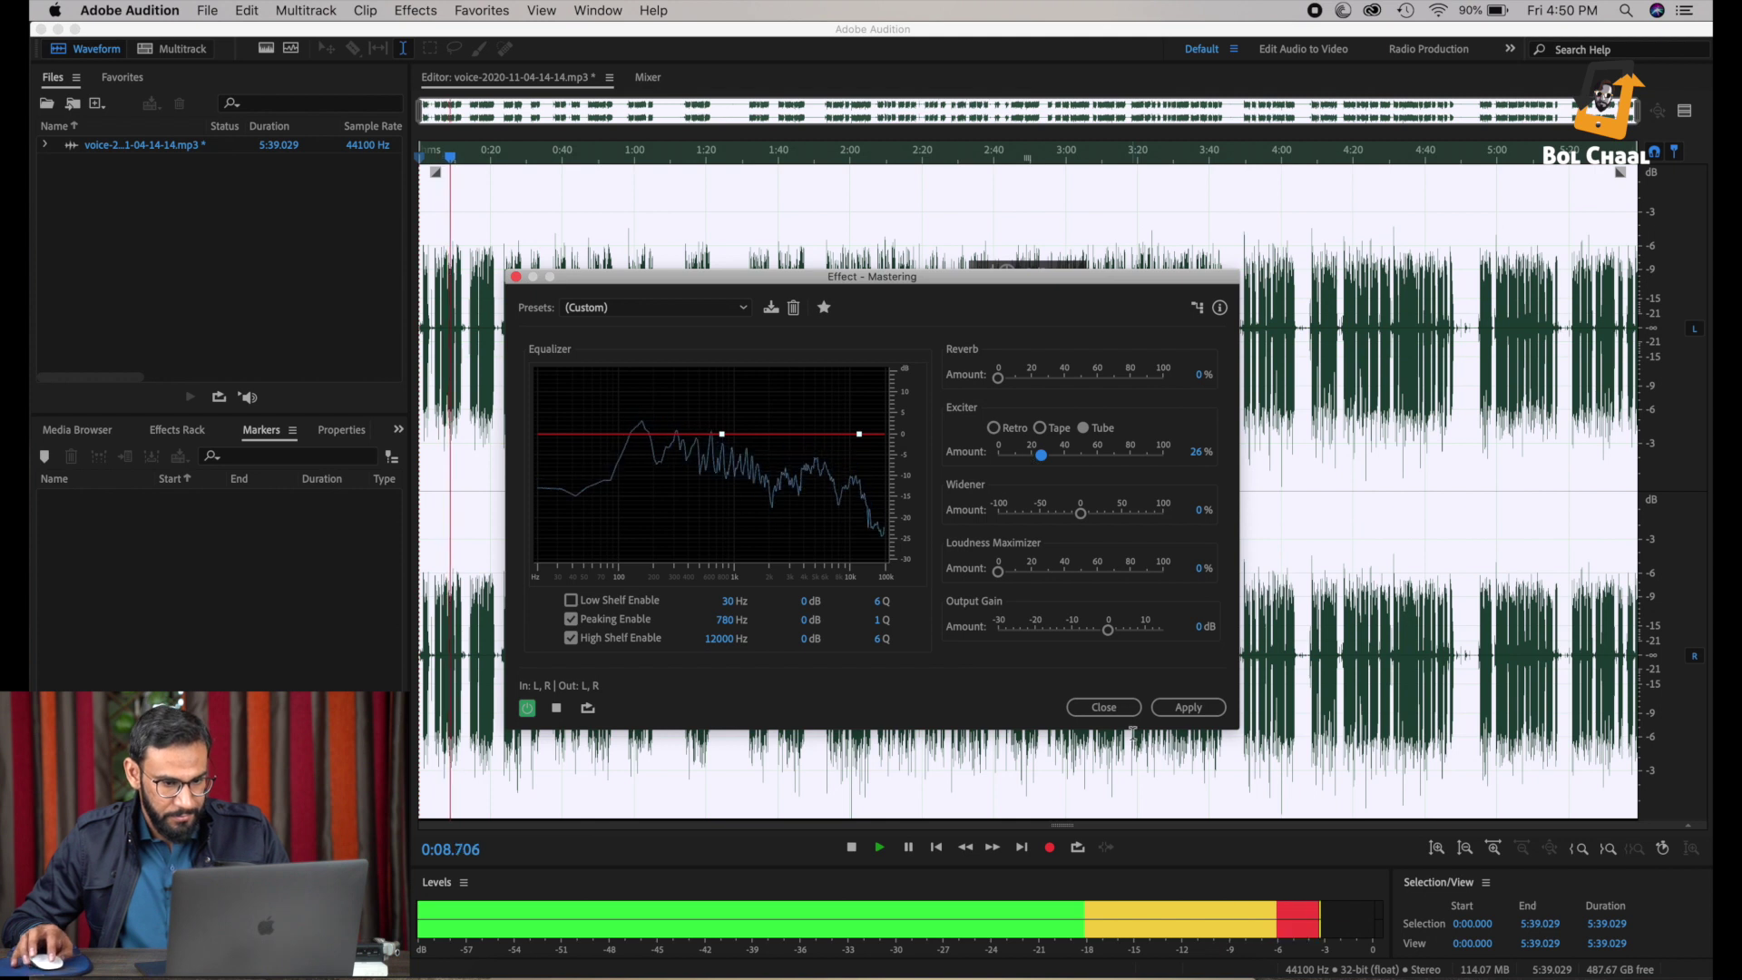
Step: Look through the Mastering presets, keep the custom settings, and apply the effect to the entire recording
{"action": "left_click", "coordinate": [807, 237]}
{"action": "left_click", "coordinate": [744, 307]}
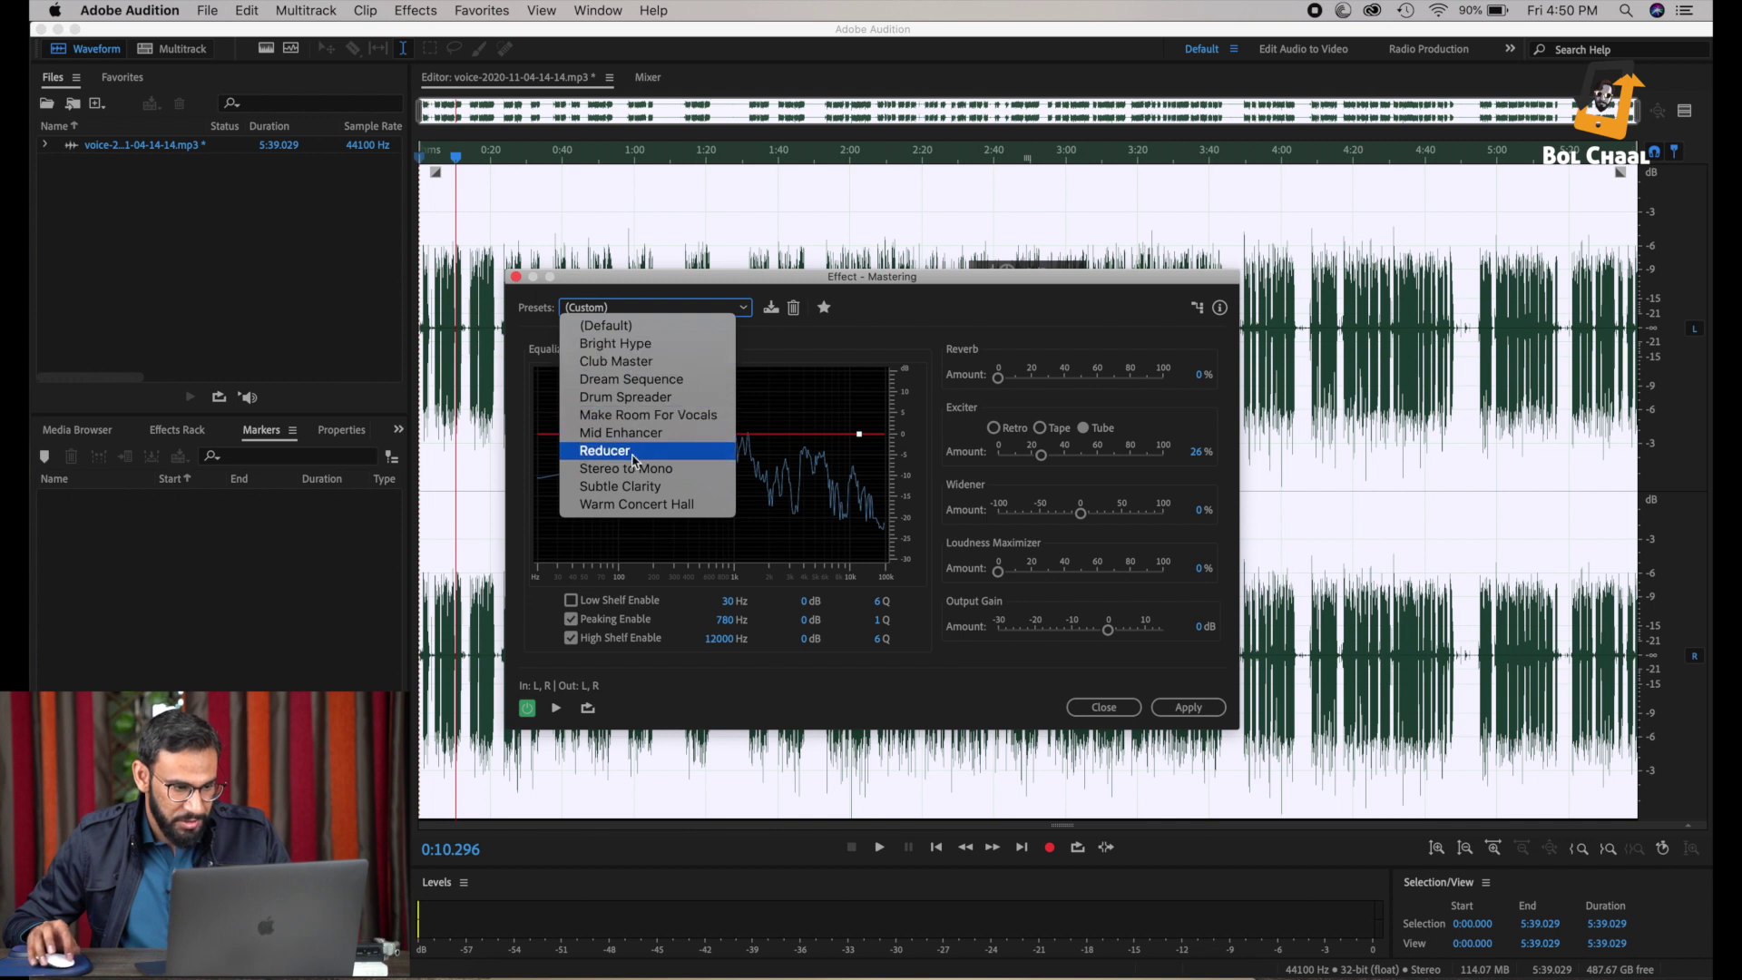
{"action": "left_click", "coordinate": [903, 305]}
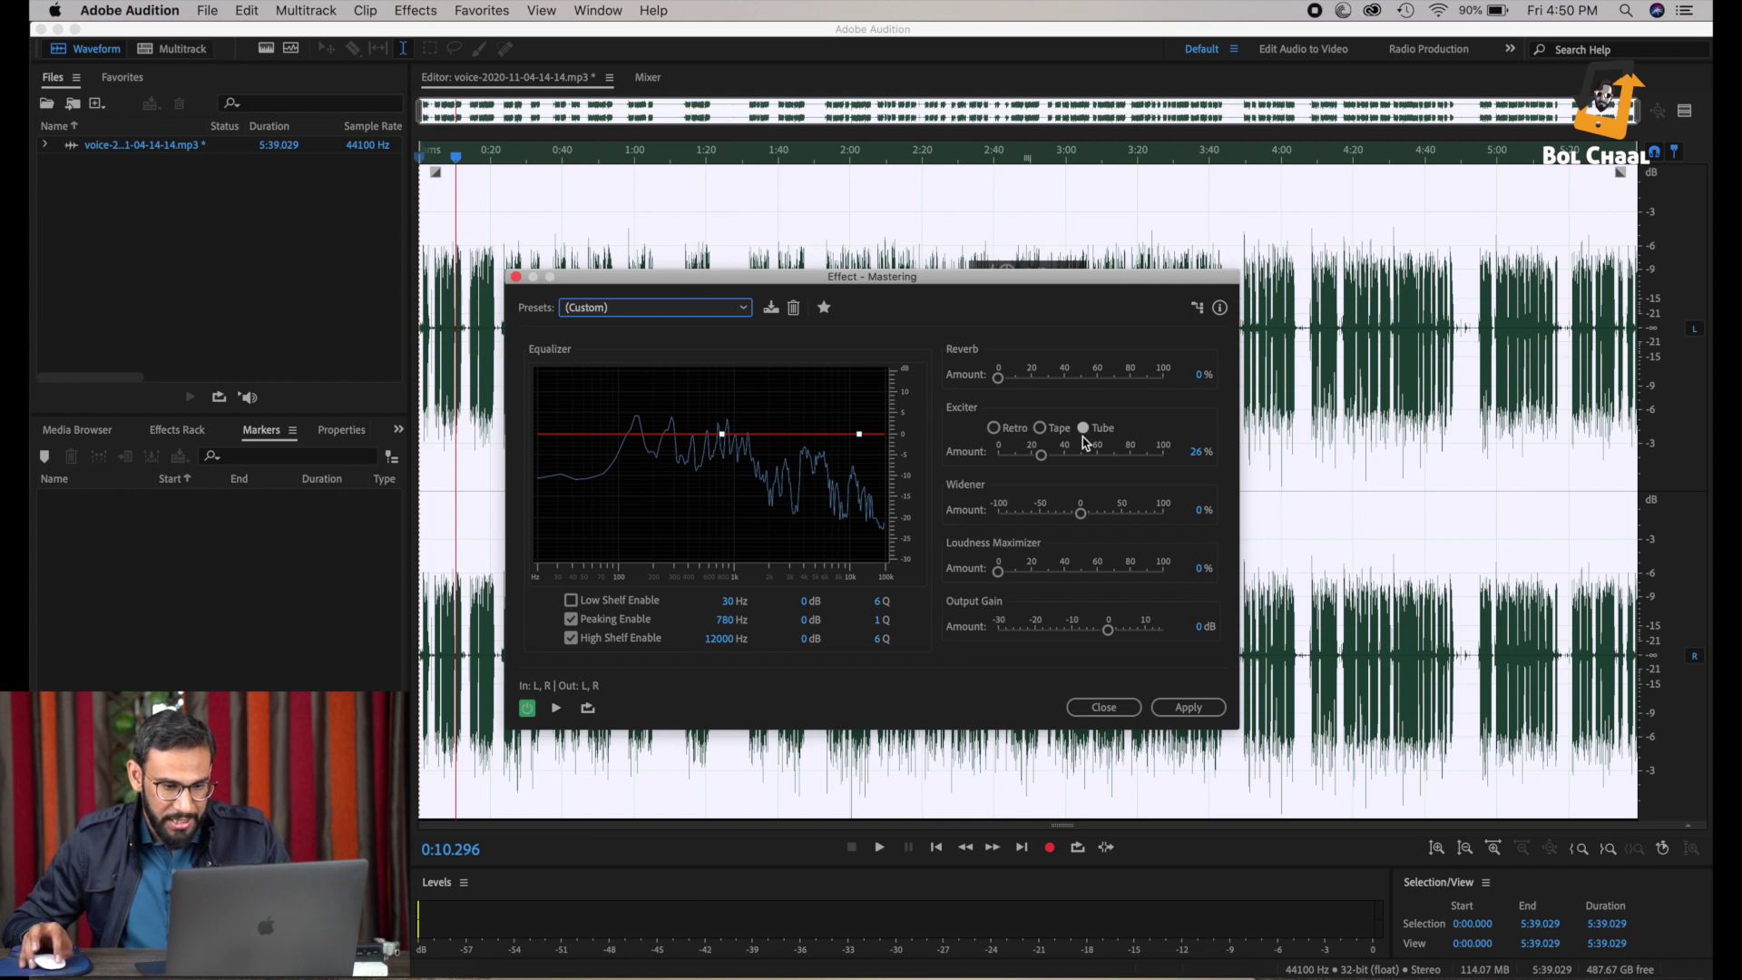
{"action": "left_click", "coordinate": [1041, 455]}
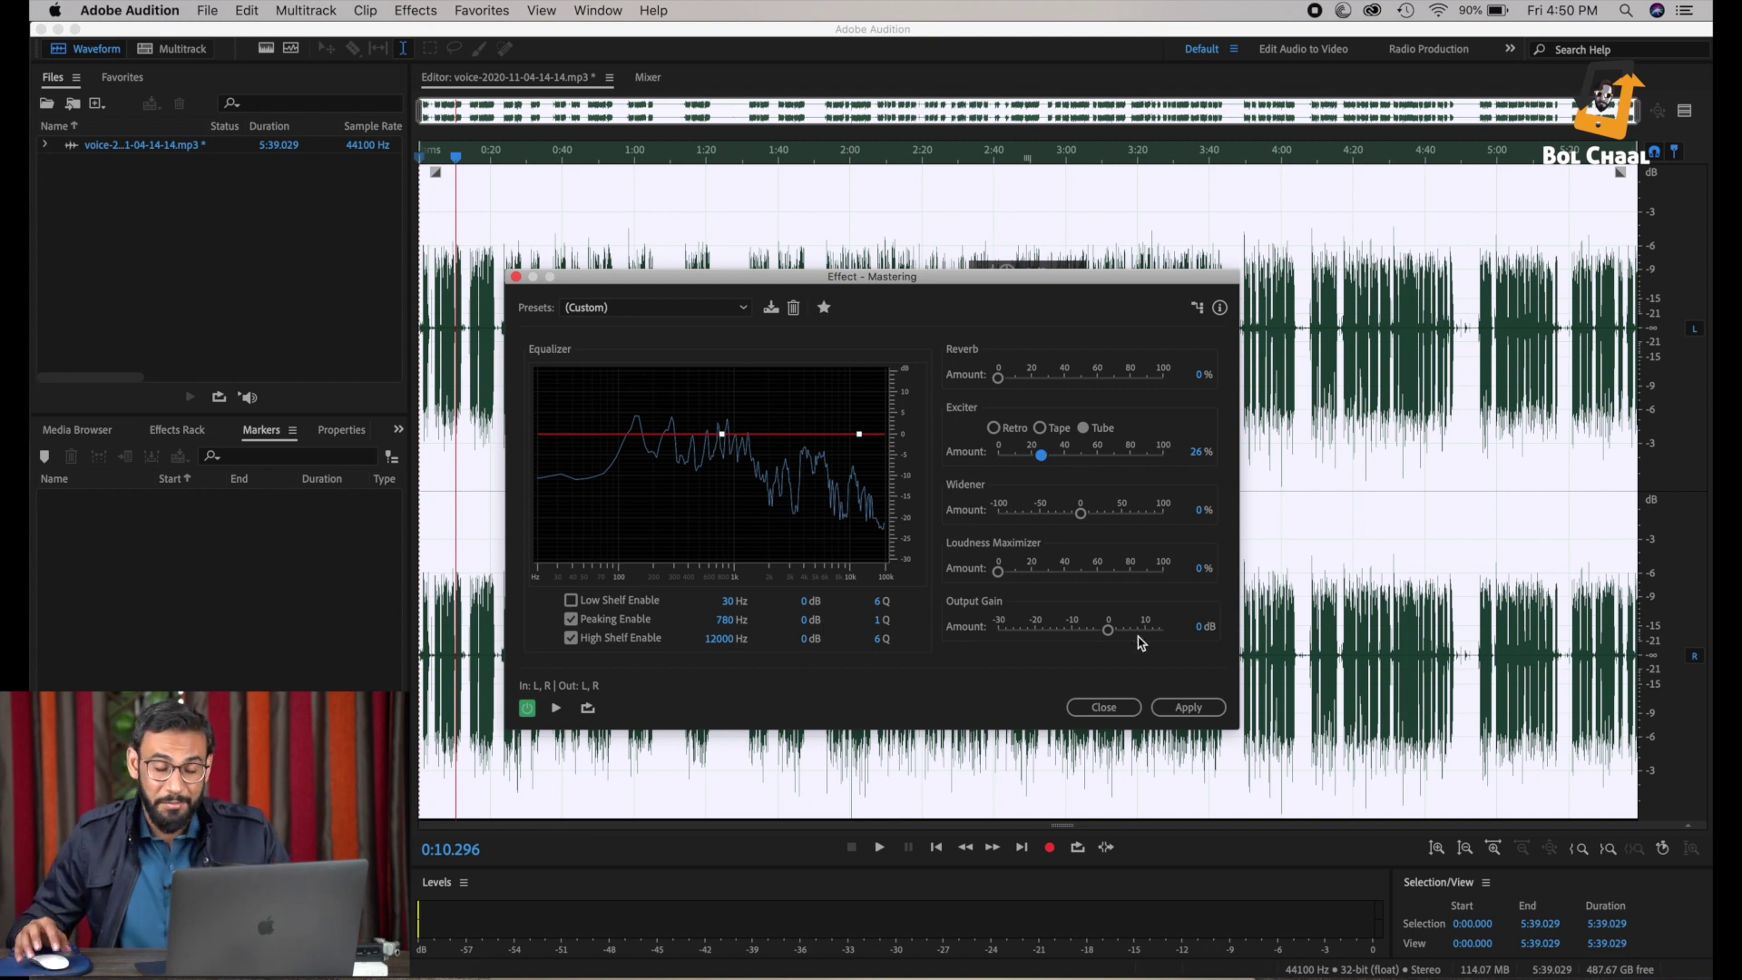
{"action": "left_click", "coordinate": [1187, 707]}
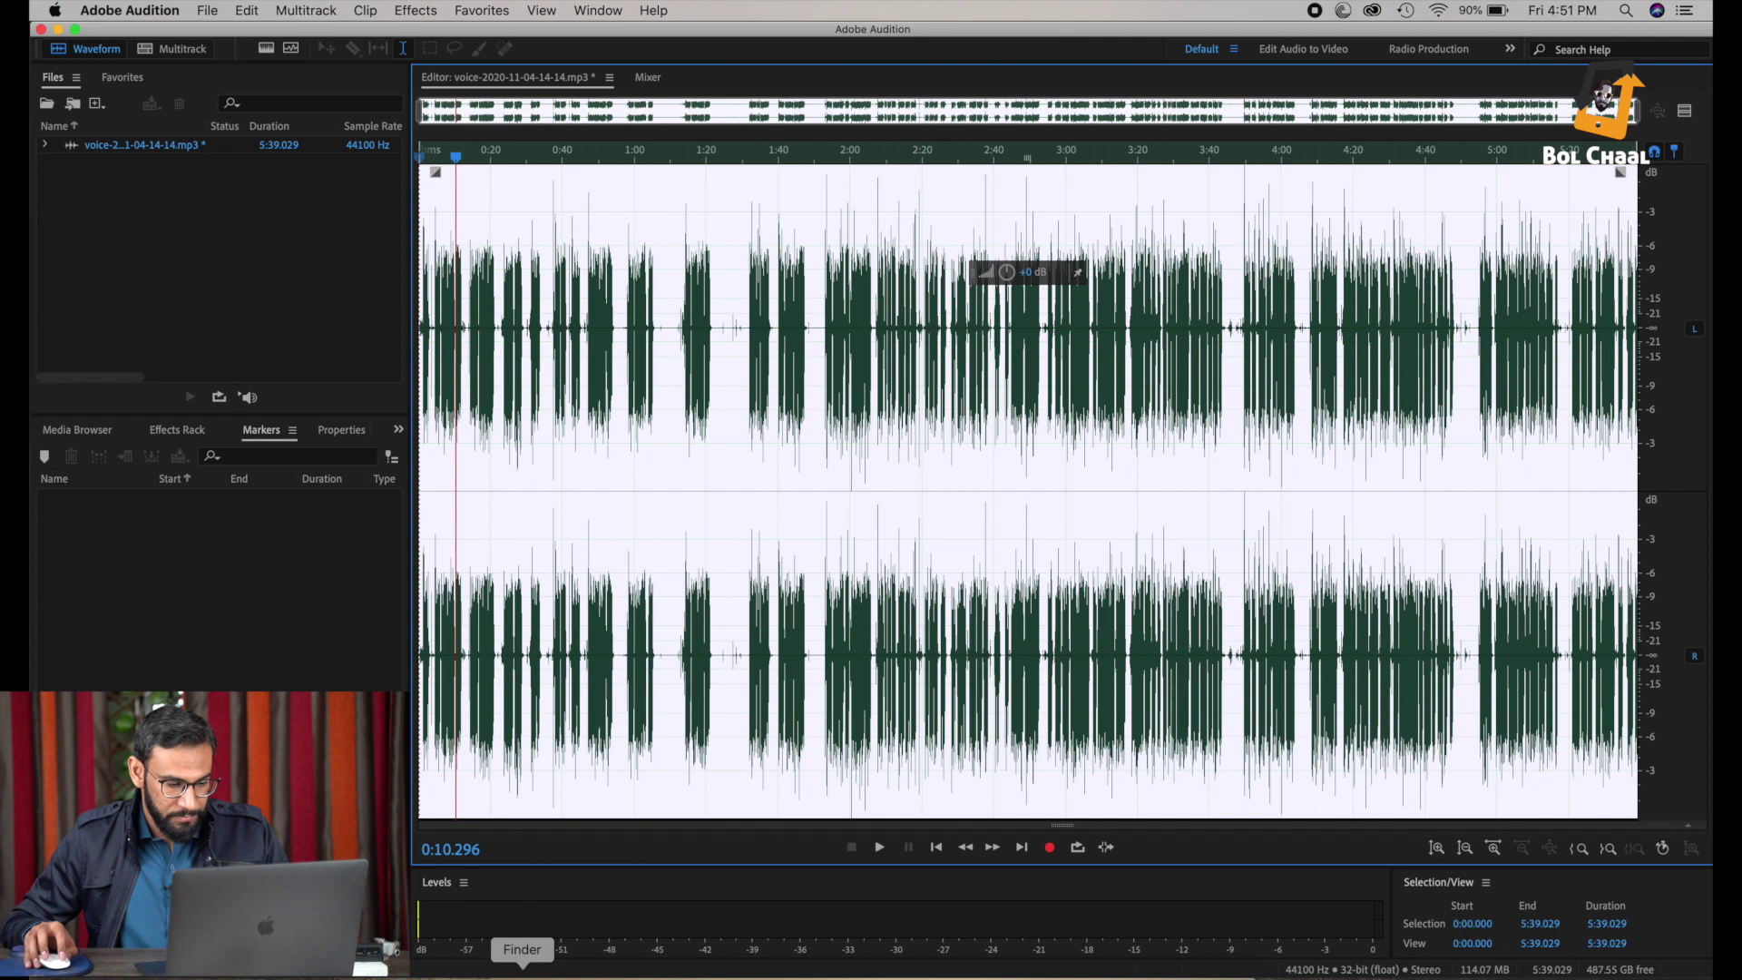
{"action": "left_click", "coordinate": [522, 972]}
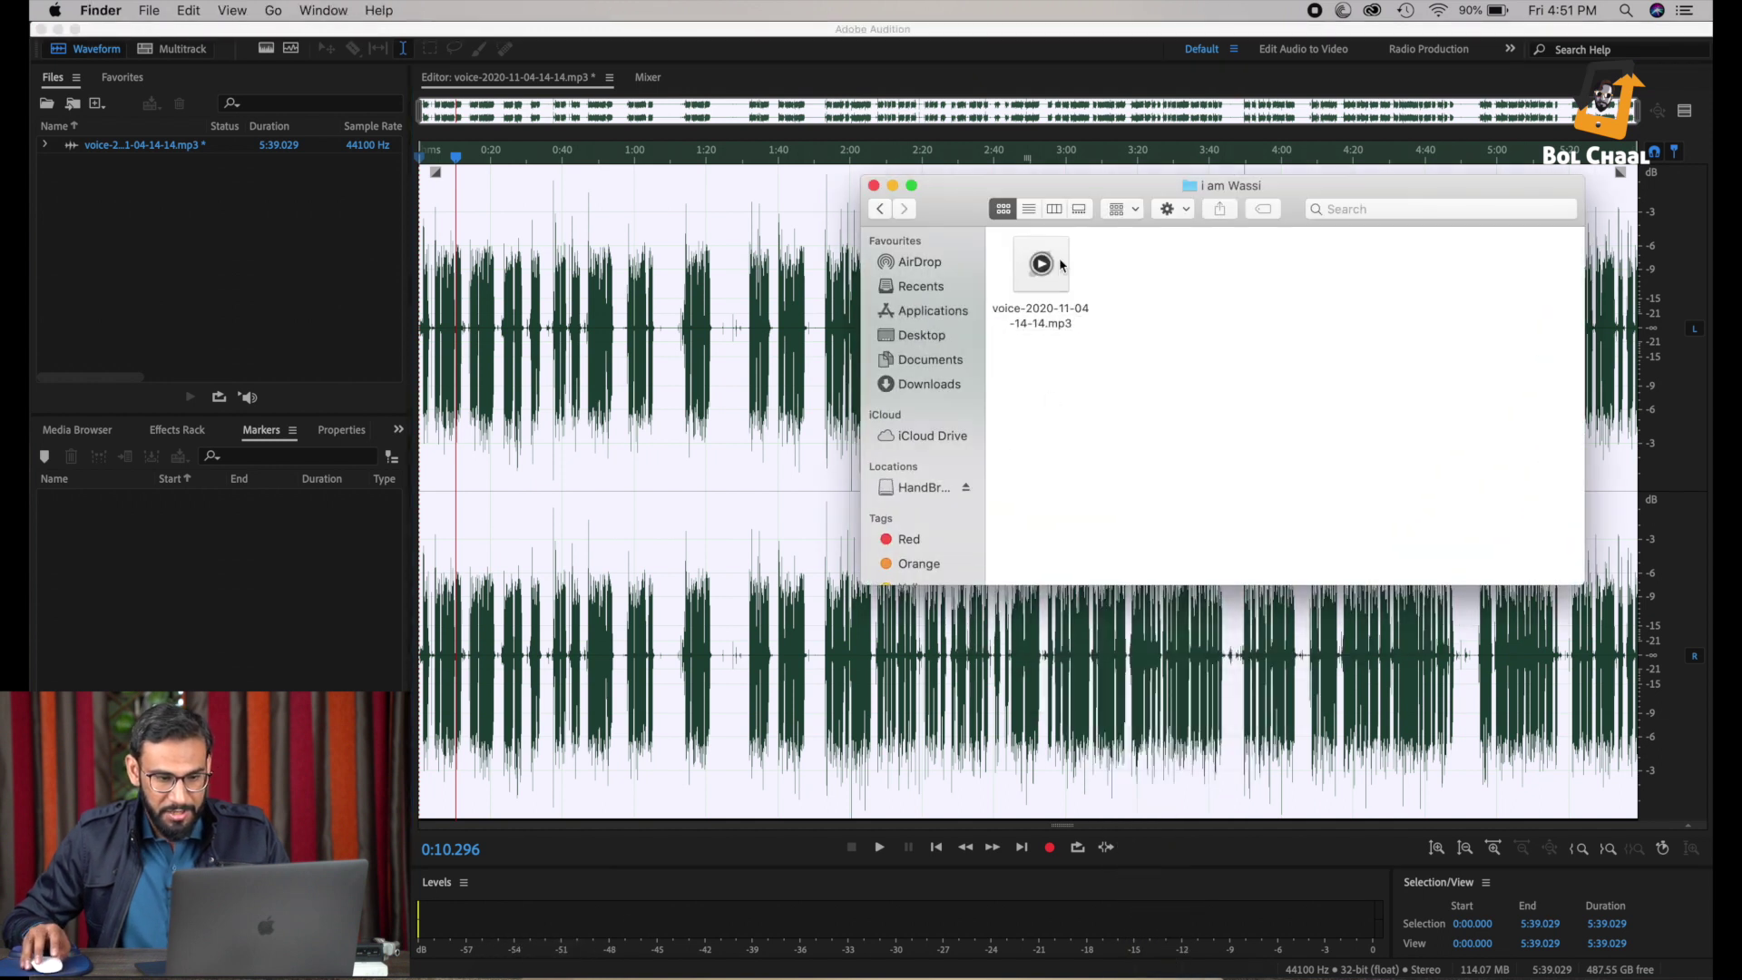
{"action": "right_click", "coordinate": [1060, 258]}
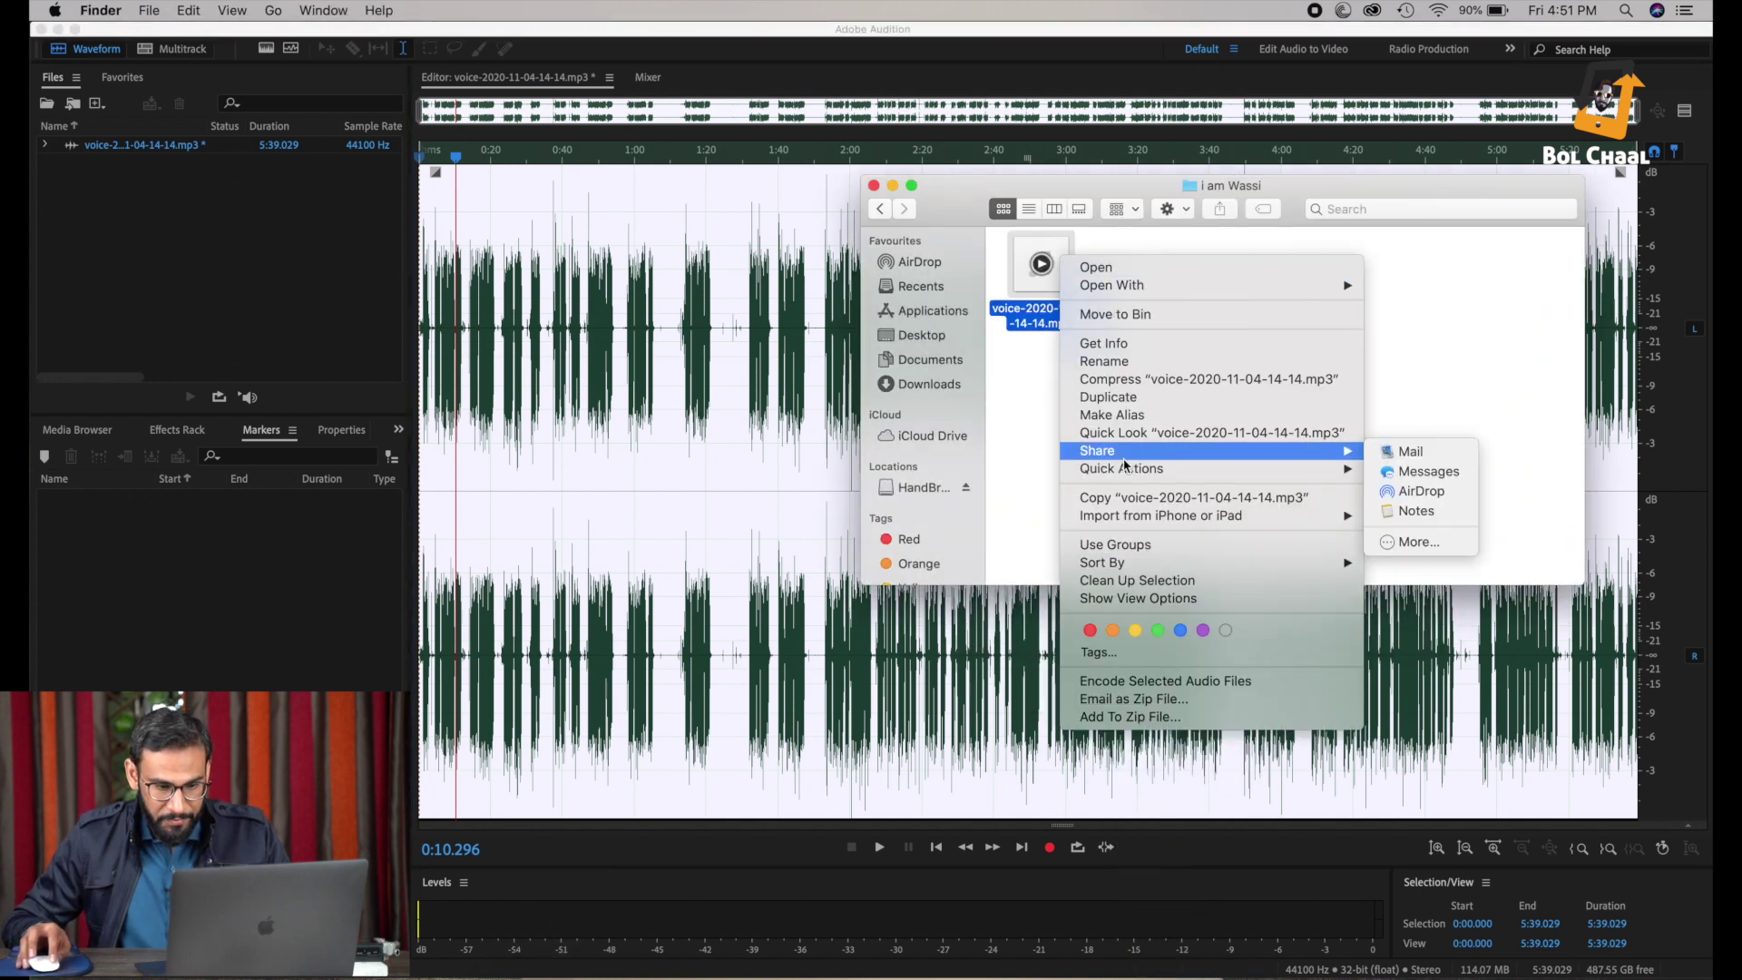
{"action": "left_click", "coordinate": [1125, 497]}
{"action": "right_click", "coordinate": [1058, 435]}
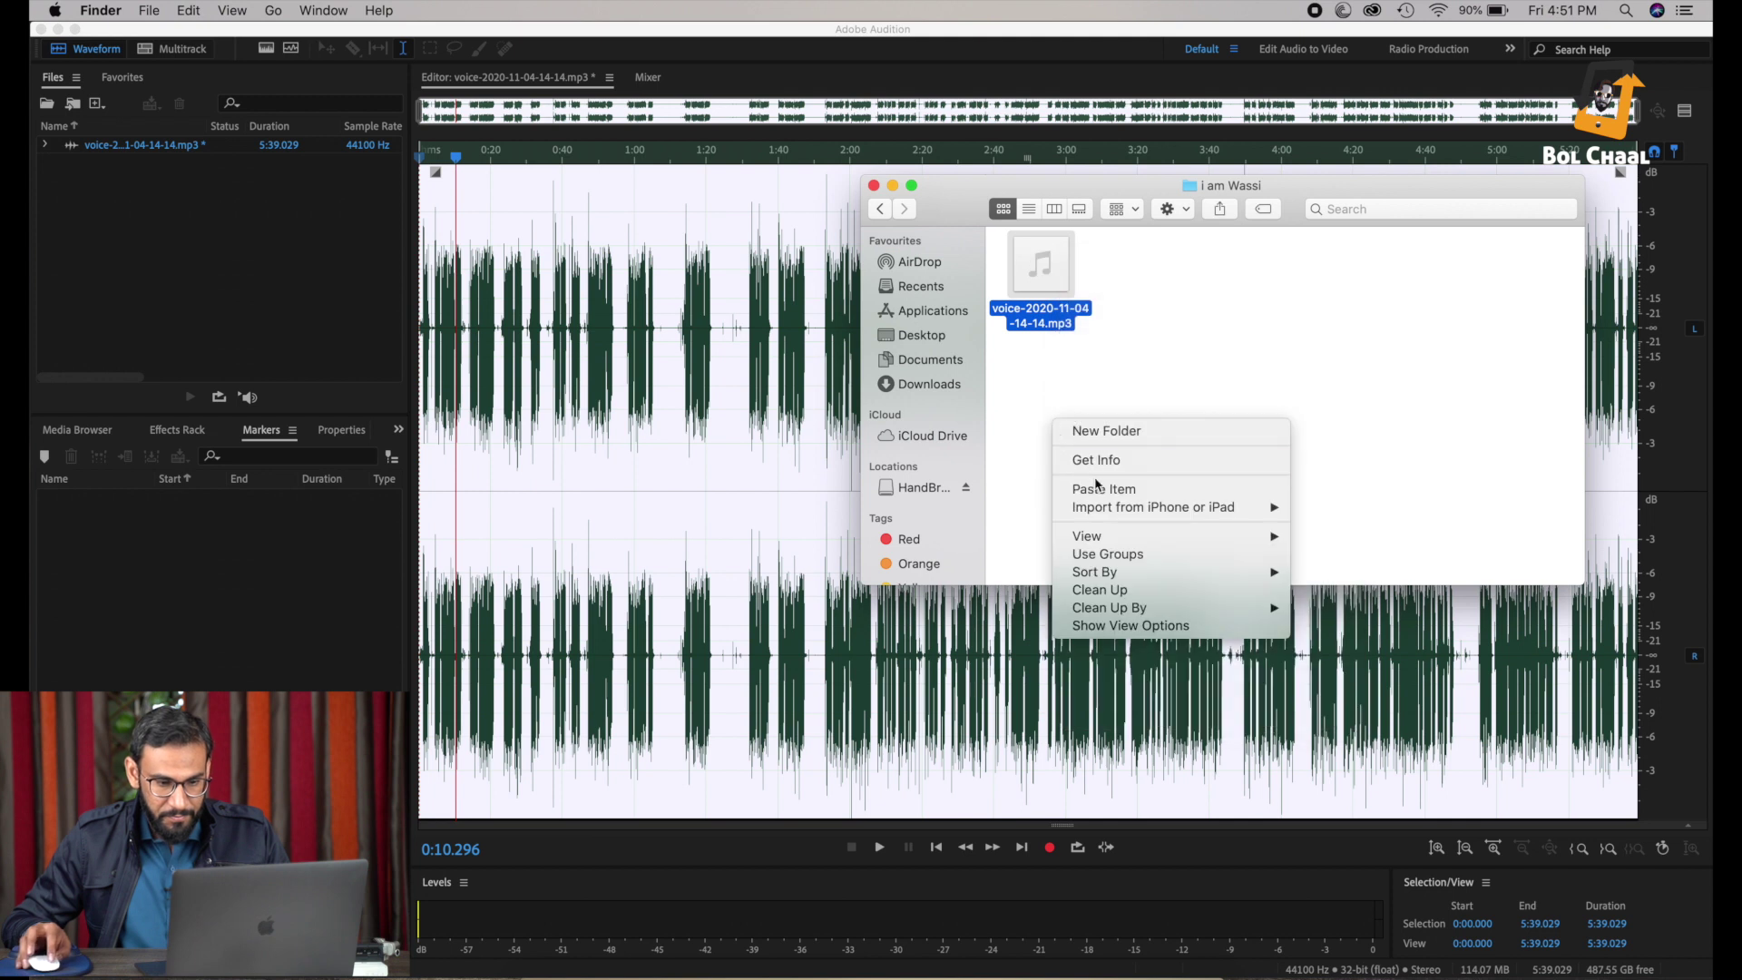
{"action": "left_click", "coordinate": [1124, 489]}
{"action": "left_click_drag", "start_coordinate": [1156, 239], "coordinate": [167, 245]}
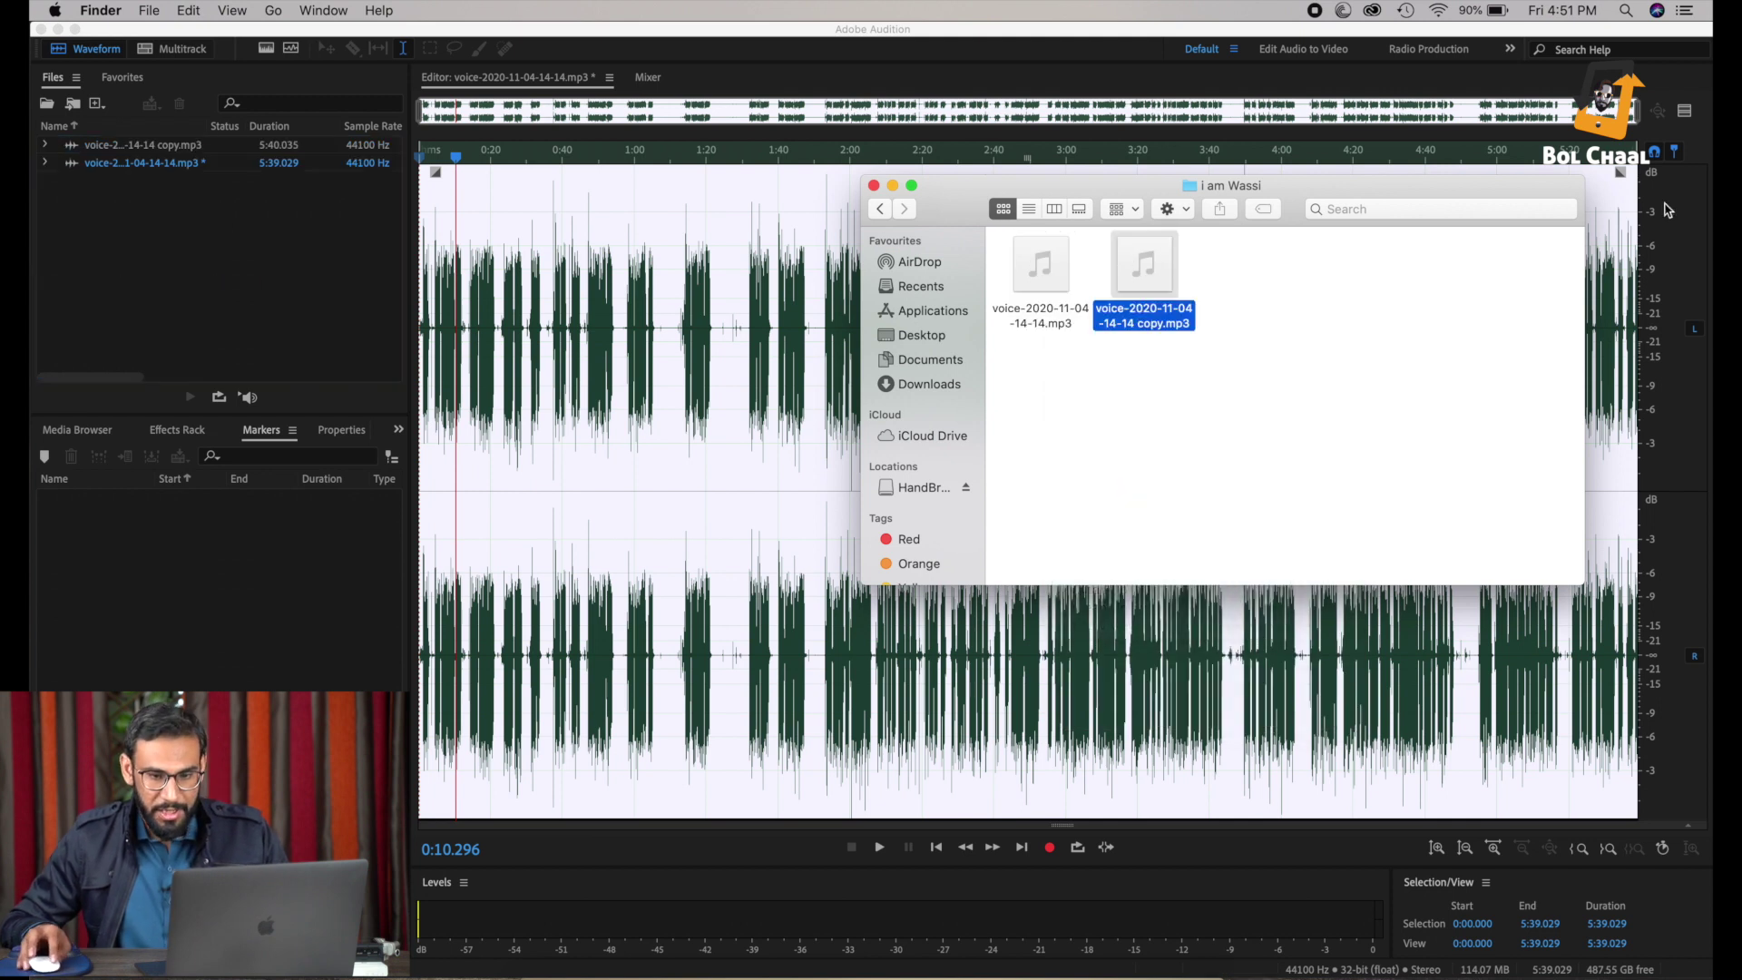
{"action": "left_click", "coordinate": [895, 186]}
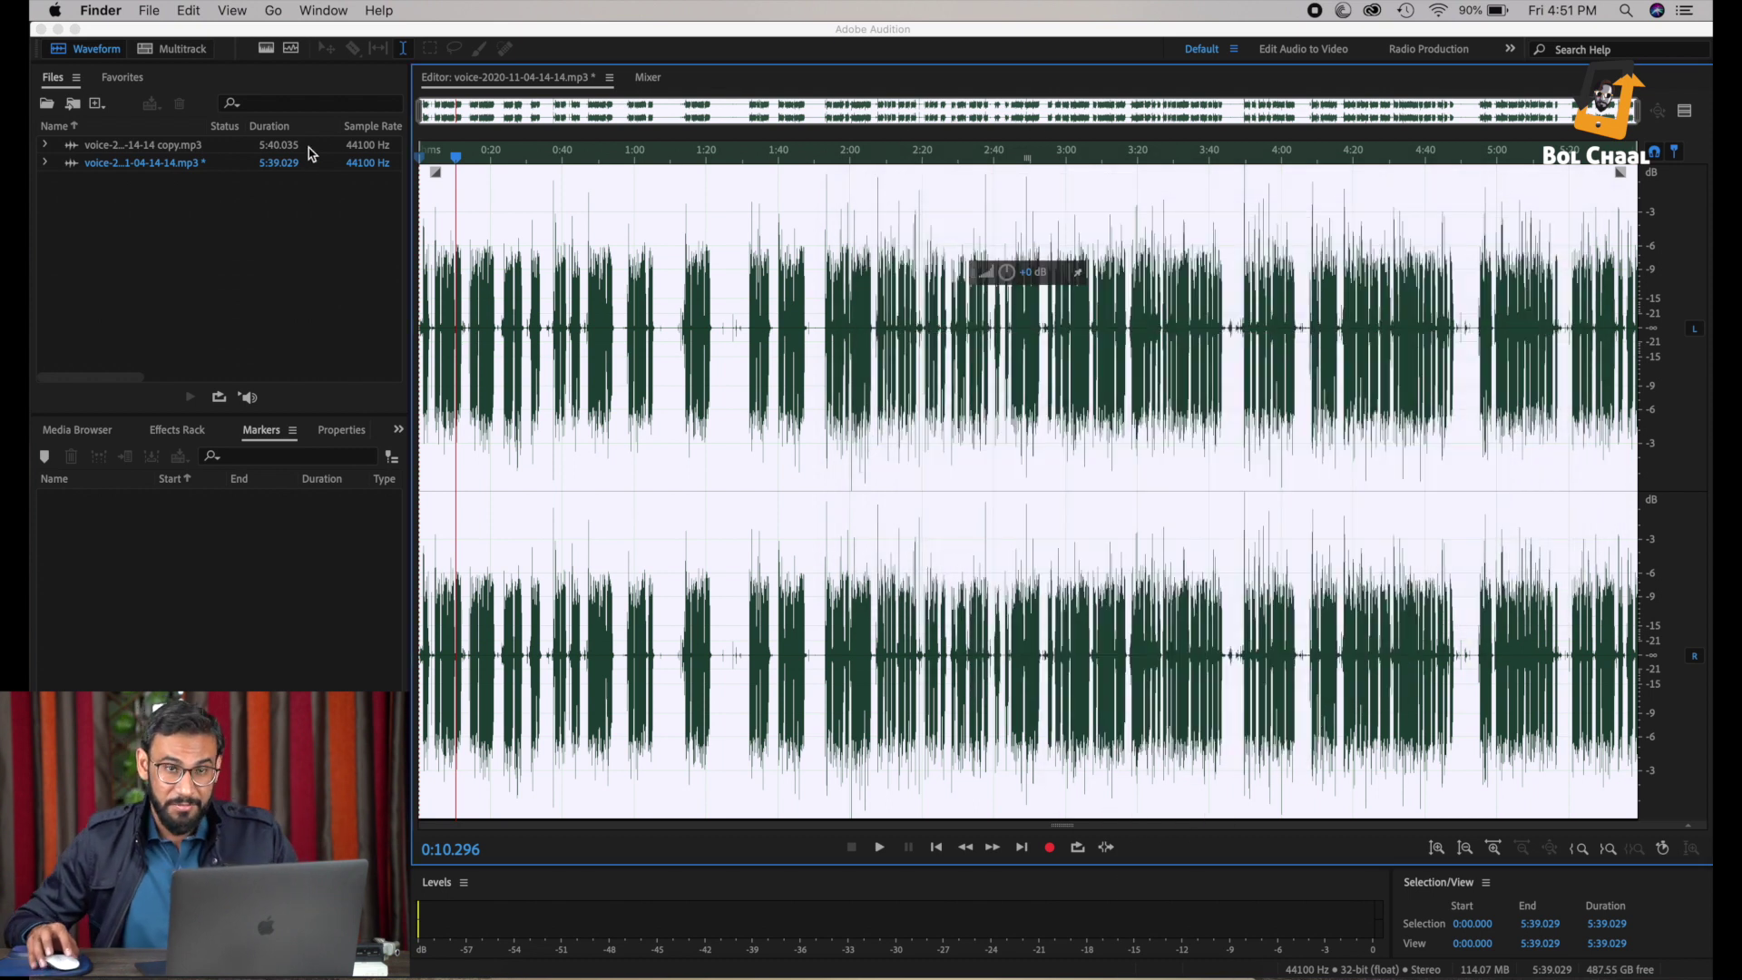
Step: Open the unedited copy of the recording and listen to its speech from about 1:13
{"action": "double_click", "coordinate": [162, 148]}
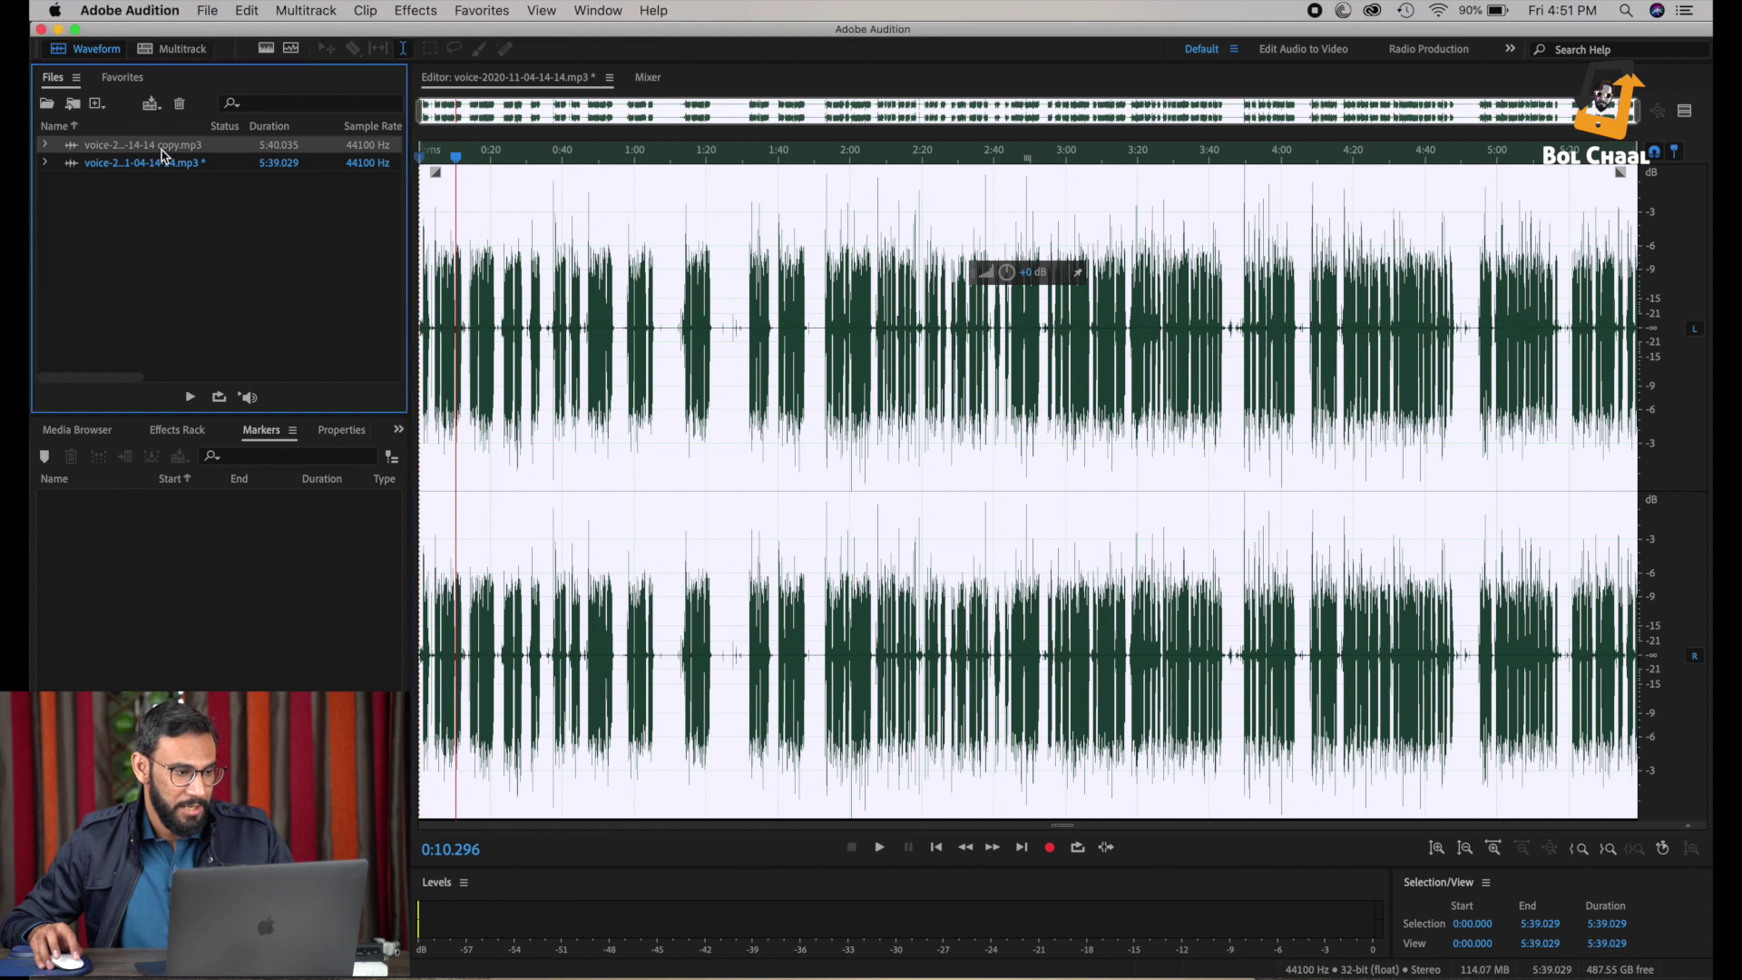
{"action": "left_click", "coordinate": [680, 445]}
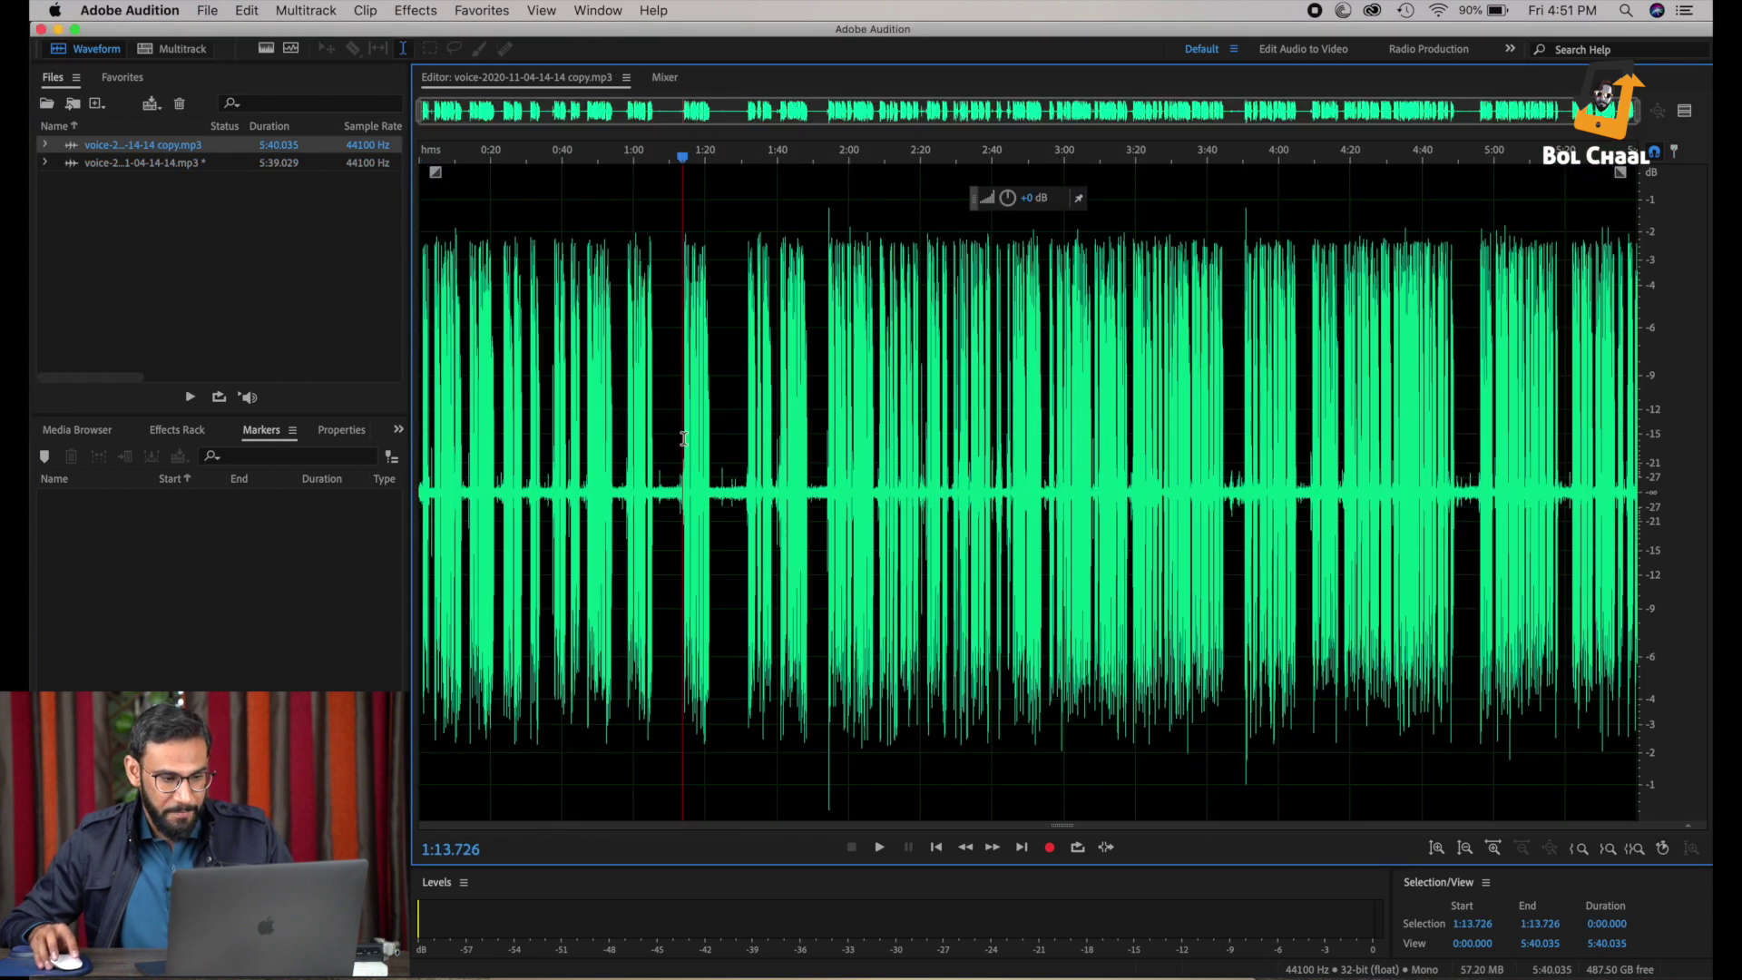
{"action": "key", "text": "space"}
{"action": "scroll", "coordinate": [675, 441], "scroll_direction": "up", "scroll_amount": 3}
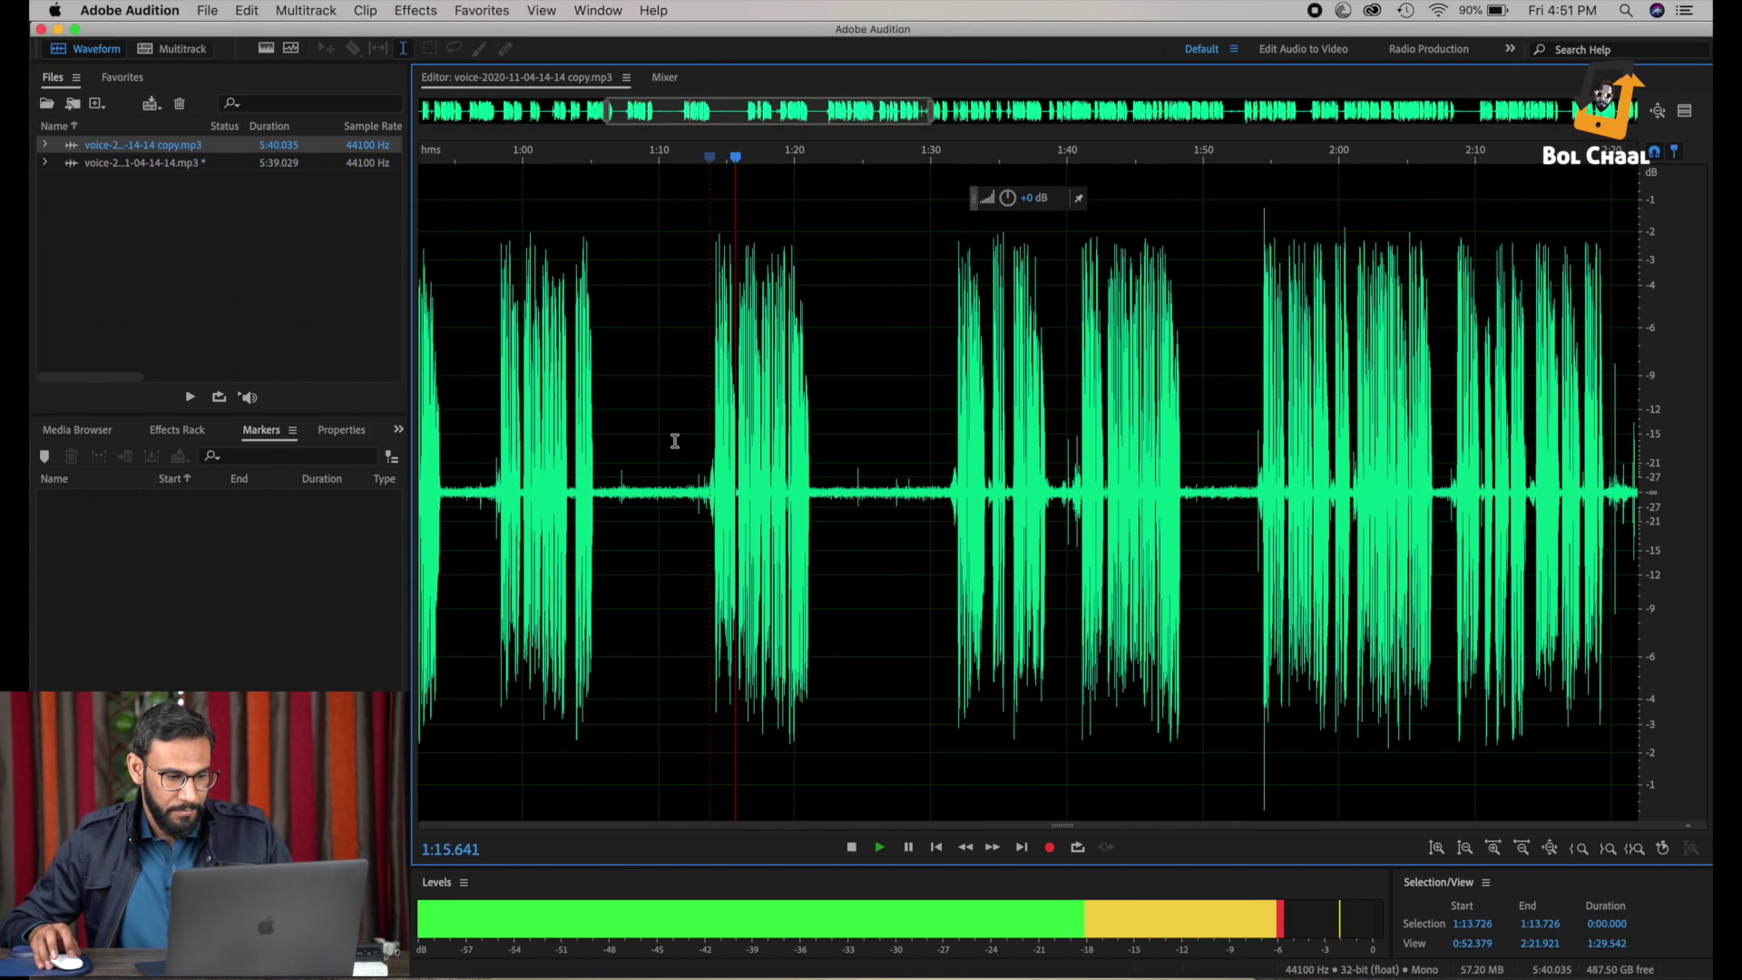
{"action": "key", "text": "space"}
Step: Return to the edited recording and play the same passage from about 1:13 to compare it with the original
{"action": "double_click", "coordinate": [94, 164]}
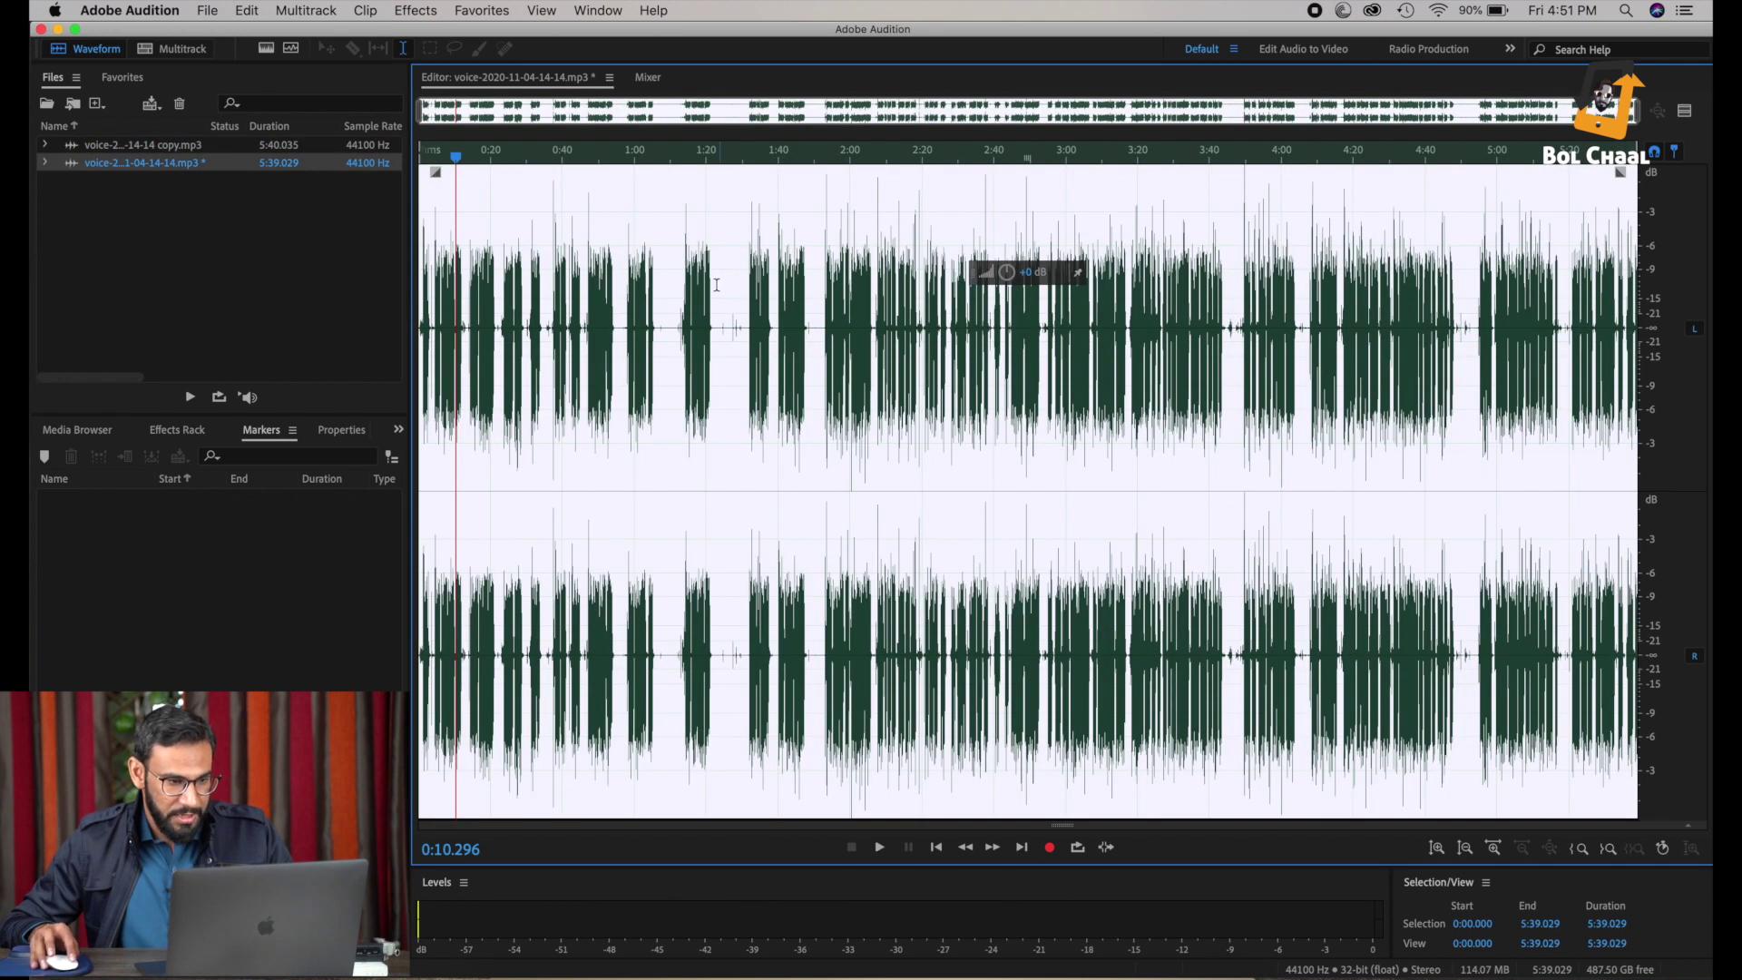
{"action": "left_click", "coordinate": [684, 295]}
{"action": "key", "text": "space"}
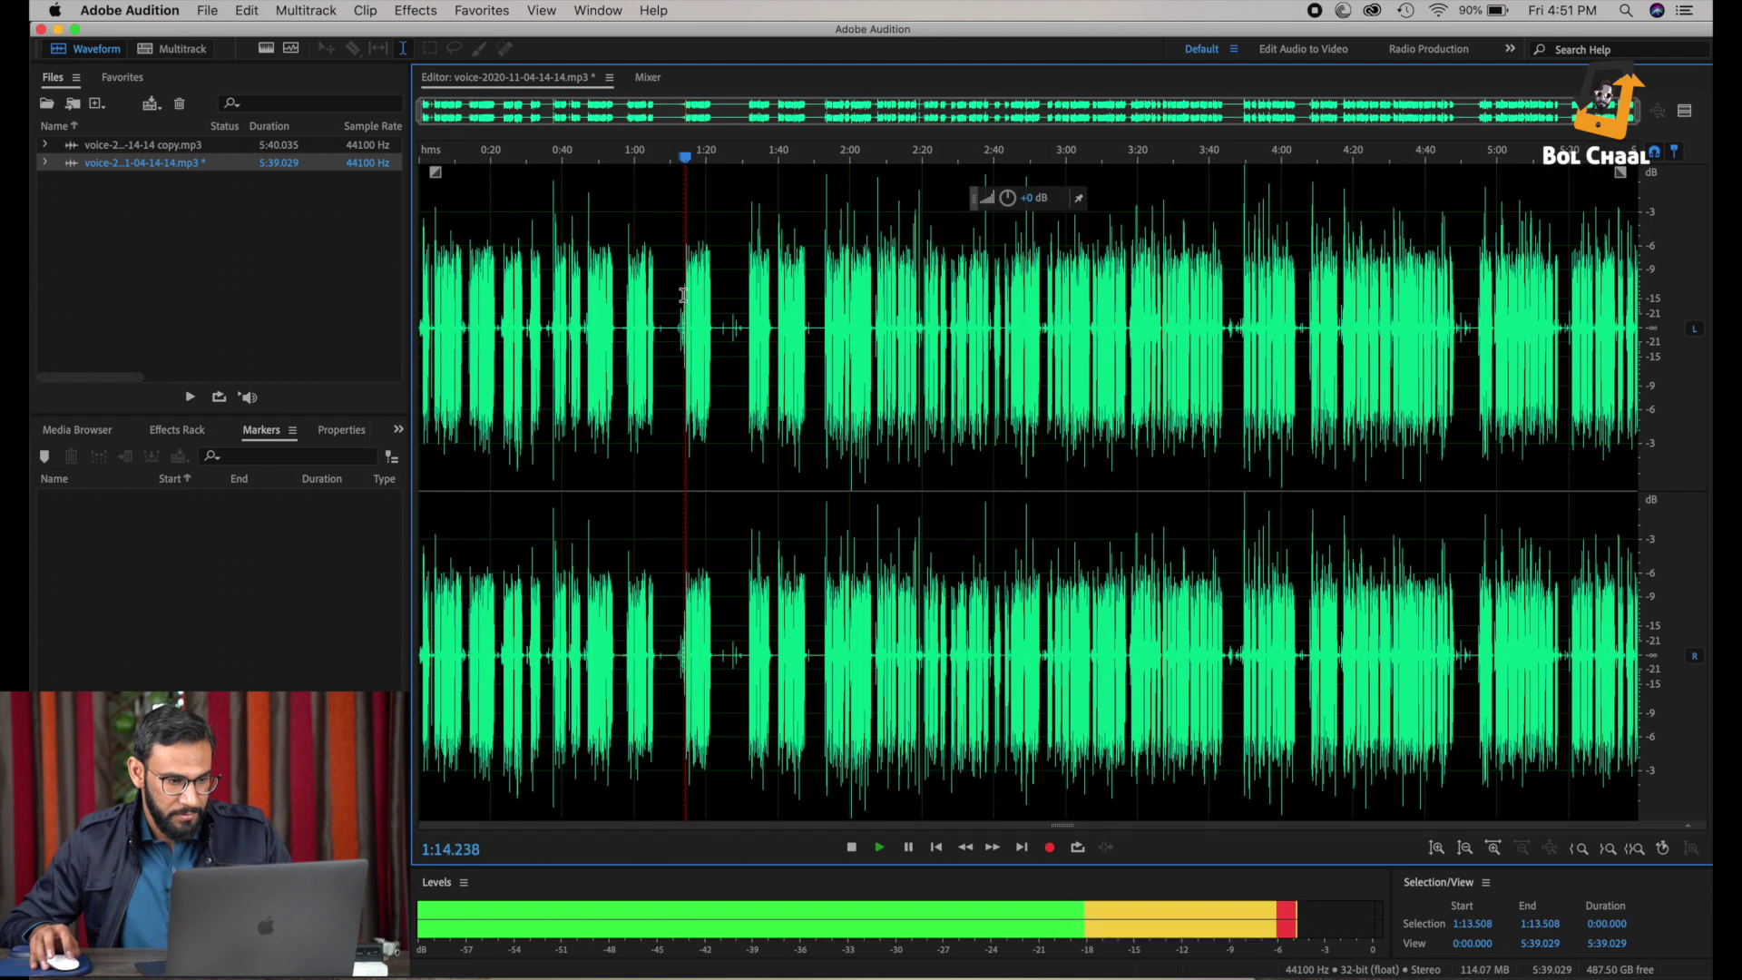
{"action": "scroll", "coordinate": [684, 294], "scroll_direction": "up", "scroll_amount": 5}
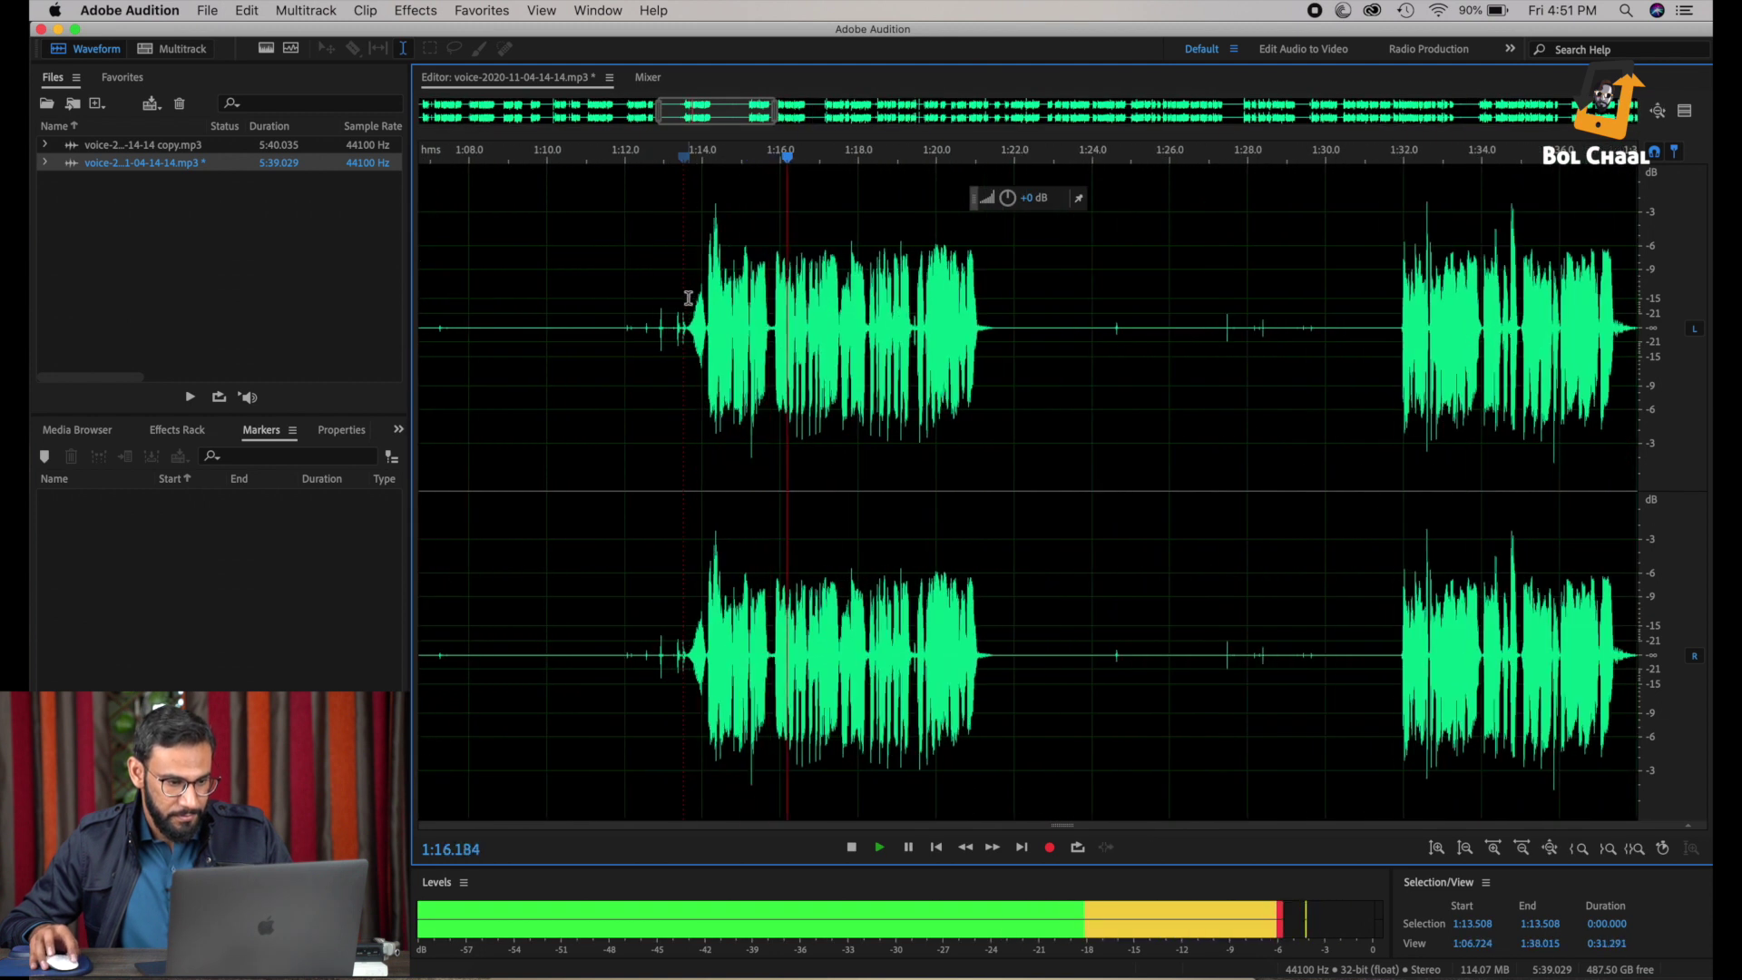
{"action": "scroll", "coordinate": [690, 296], "scroll_direction": "down", "scroll_amount": 1}
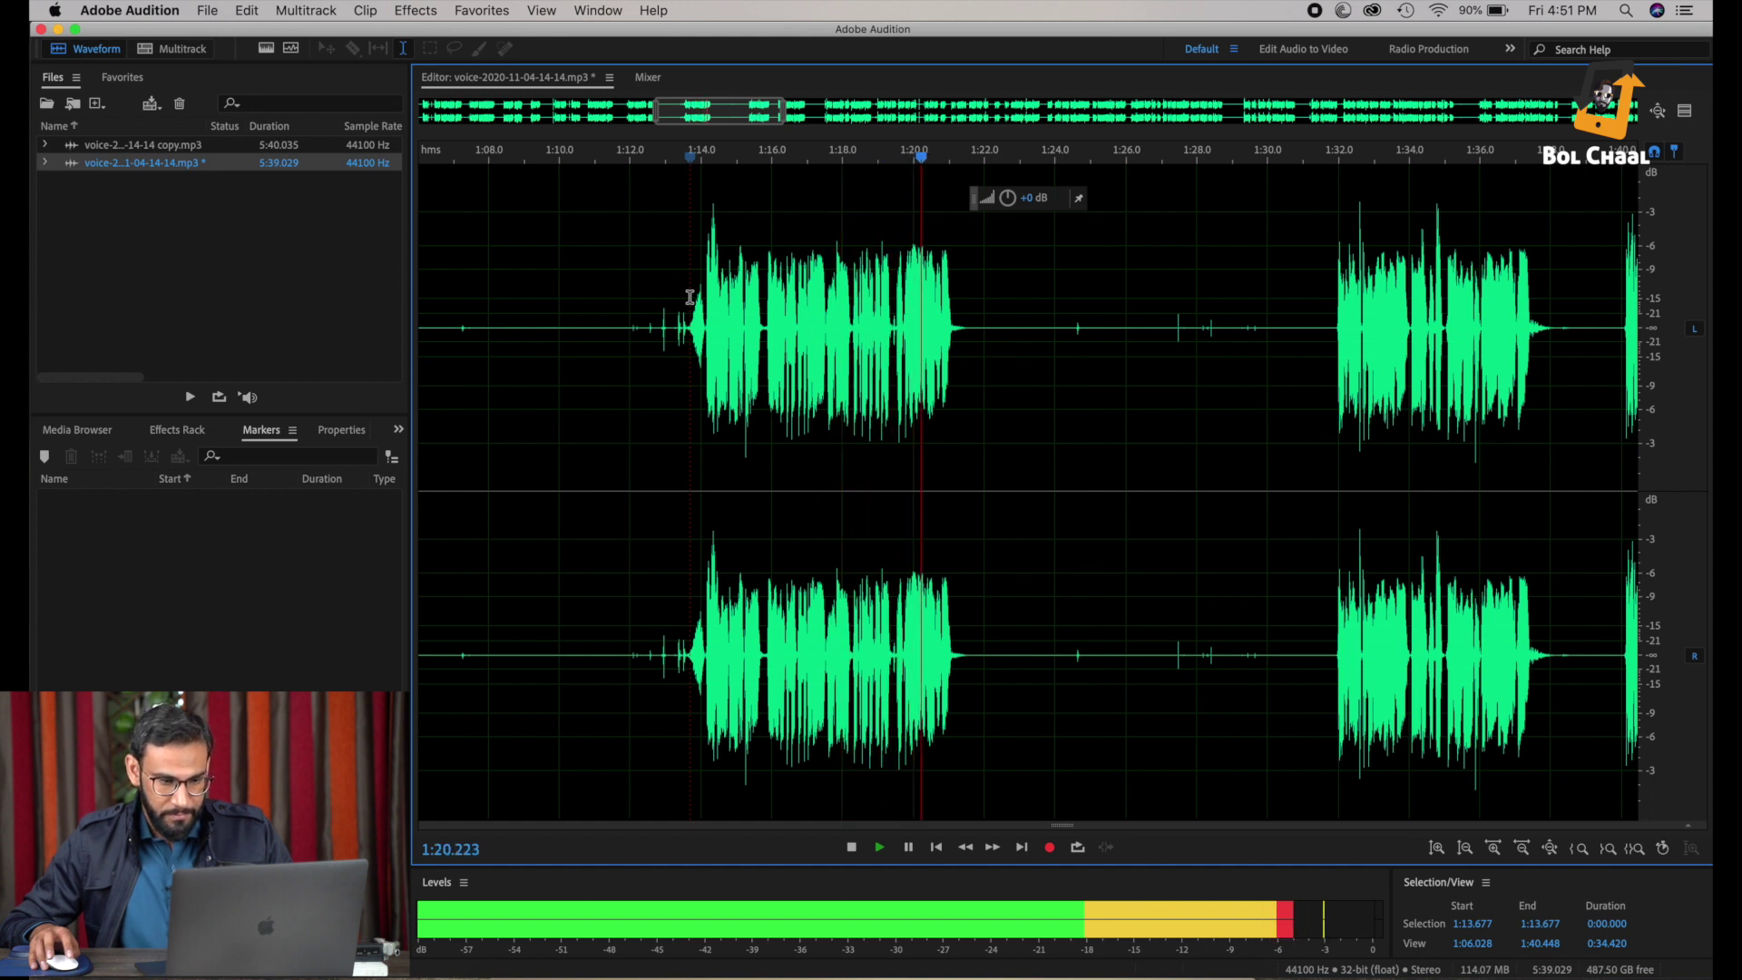
{"action": "key", "text": "space"}
Step: Replay the breath before the phrase at 1:14 and silence the range from 1:11.481 to 1:14.112
{"action": "left_click", "coordinate": [678, 308]}
{"action": "key", "text": "space"}
{"action": "scroll", "coordinate": [679, 309], "scroll_direction": "up", "scroll_amount": 5}
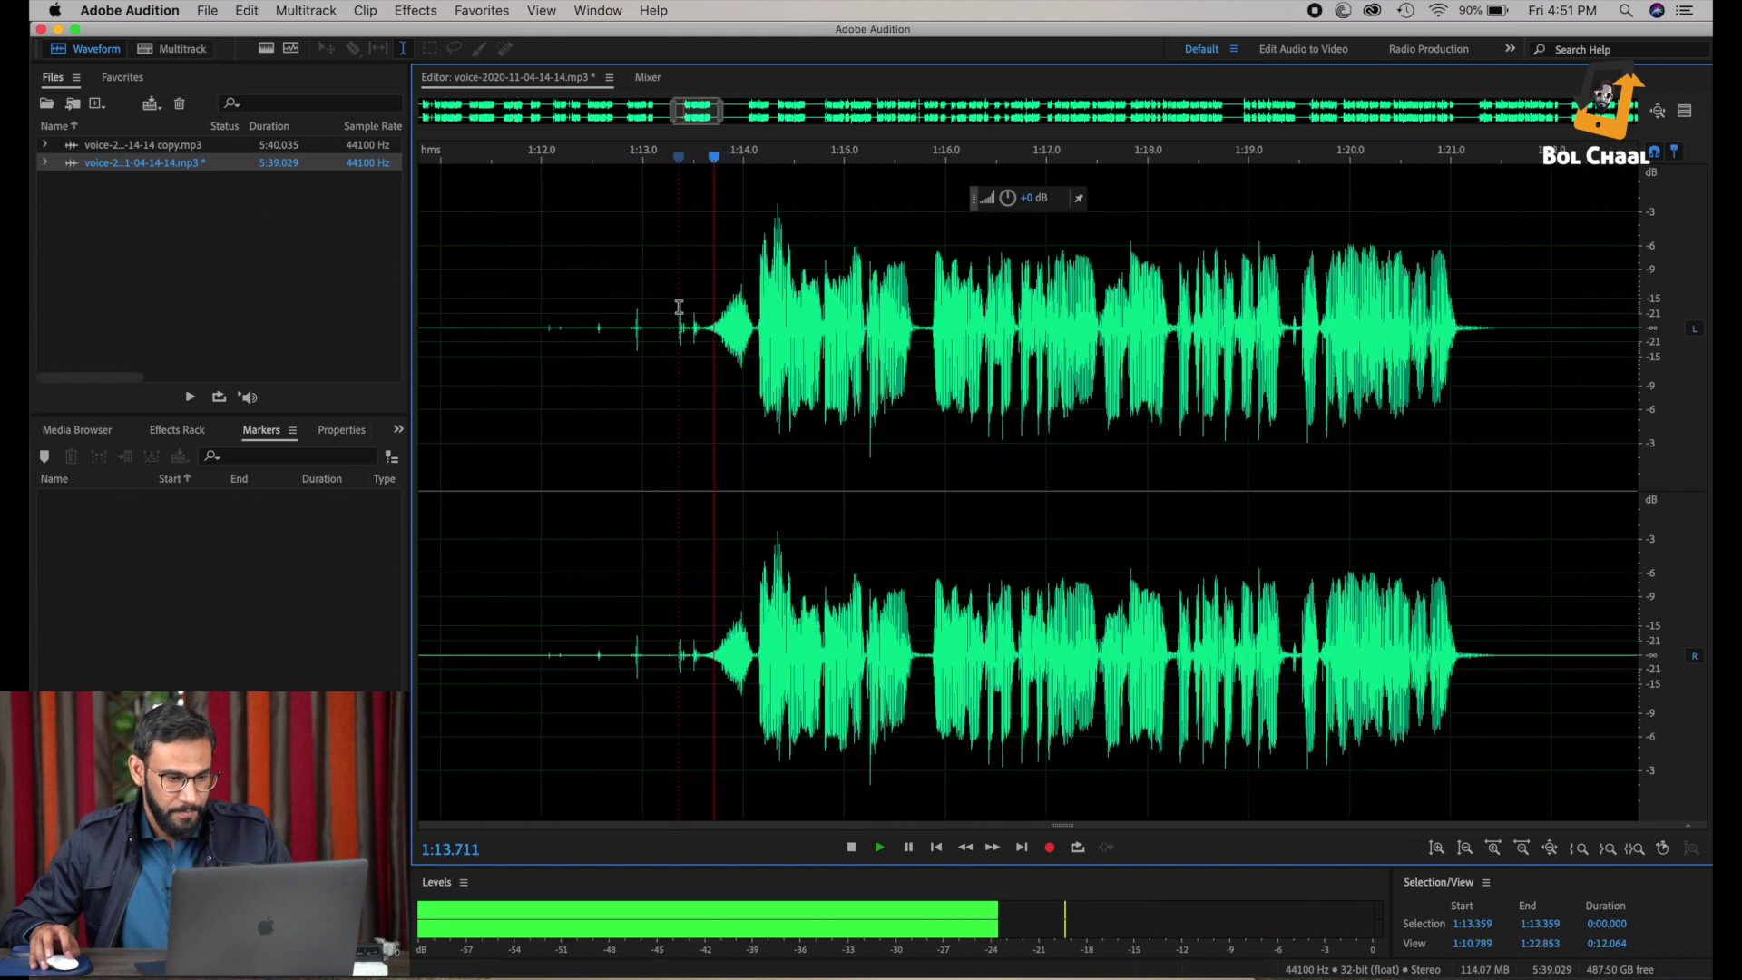
{"action": "key", "text": "space"}
{"action": "left_click_drag", "start_coordinate": [770, 317], "coordinate": [449, 327]}
{"action": "right_click", "coordinate": [554, 410]}
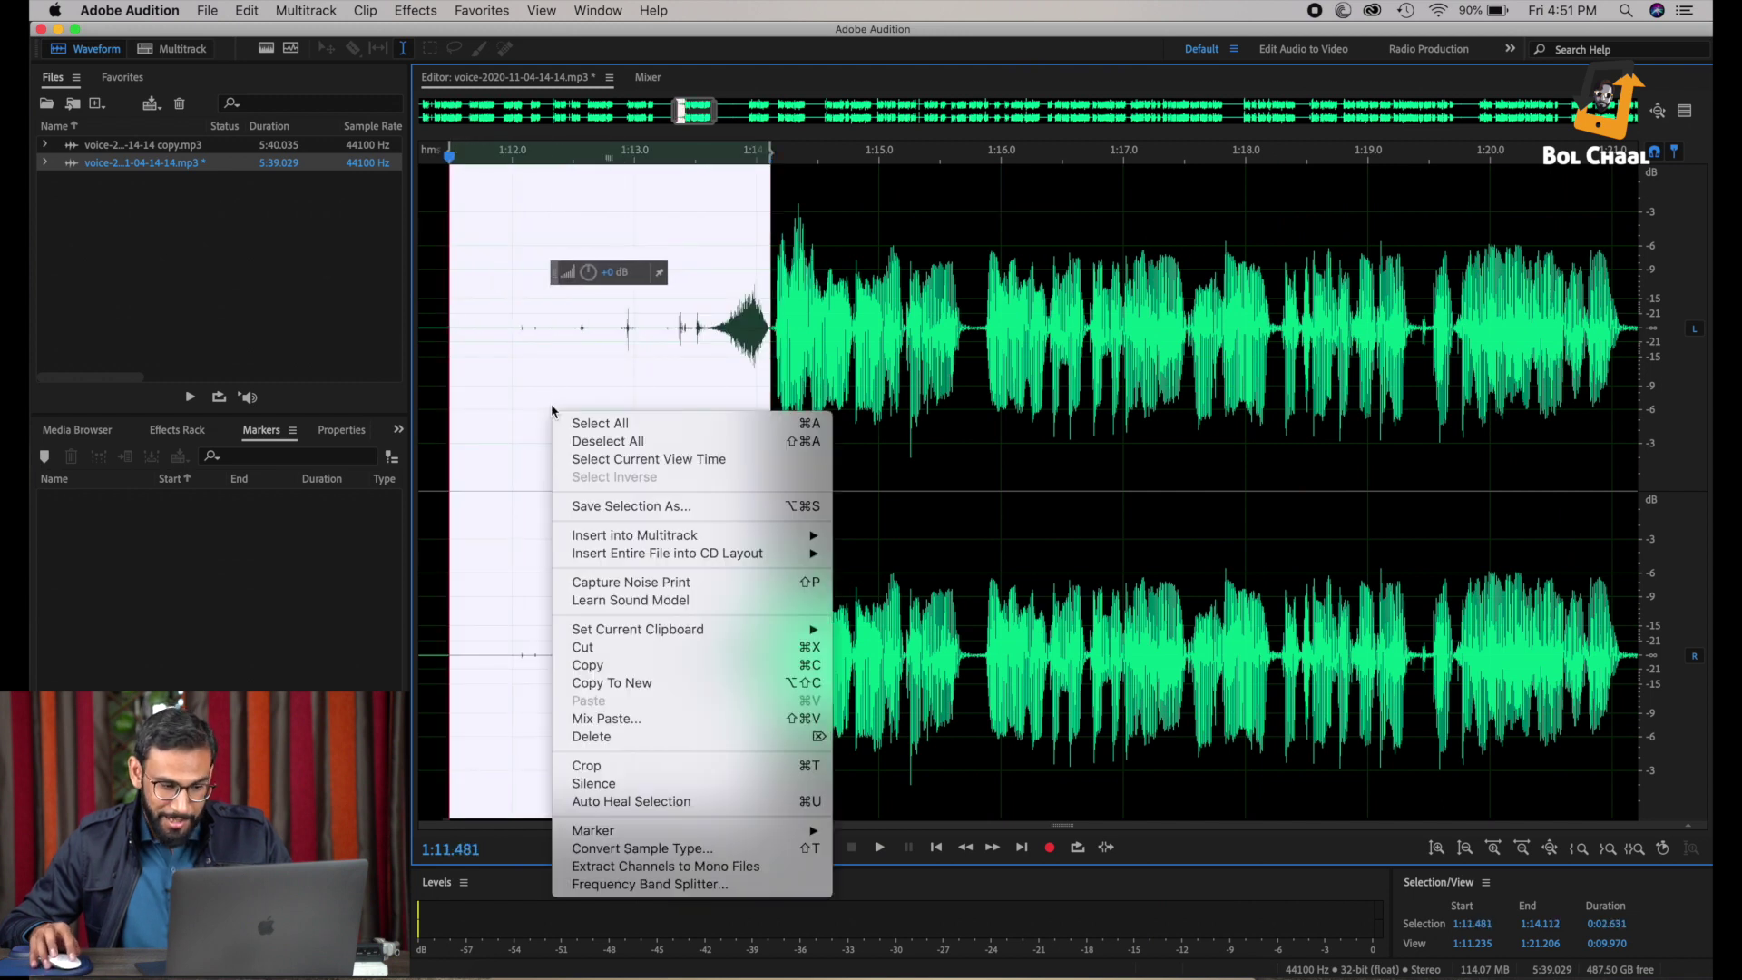
{"action": "left_click", "coordinate": [622, 782]}
{"action": "scroll", "coordinate": [662, 478], "scroll_direction": "down", "scroll_amount": 5}
{"action": "key", "text": "Delete"}
Step: Play the edited recording from about 1:13.9 to check the silenced lead-in to the phrase
{"action": "left_click", "coordinate": [672, 390]}
{"action": "key", "text": "space"}
{"action": "scroll", "coordinate": [758, 424], "scroll_direction": "up", "scroll_amount": 4}
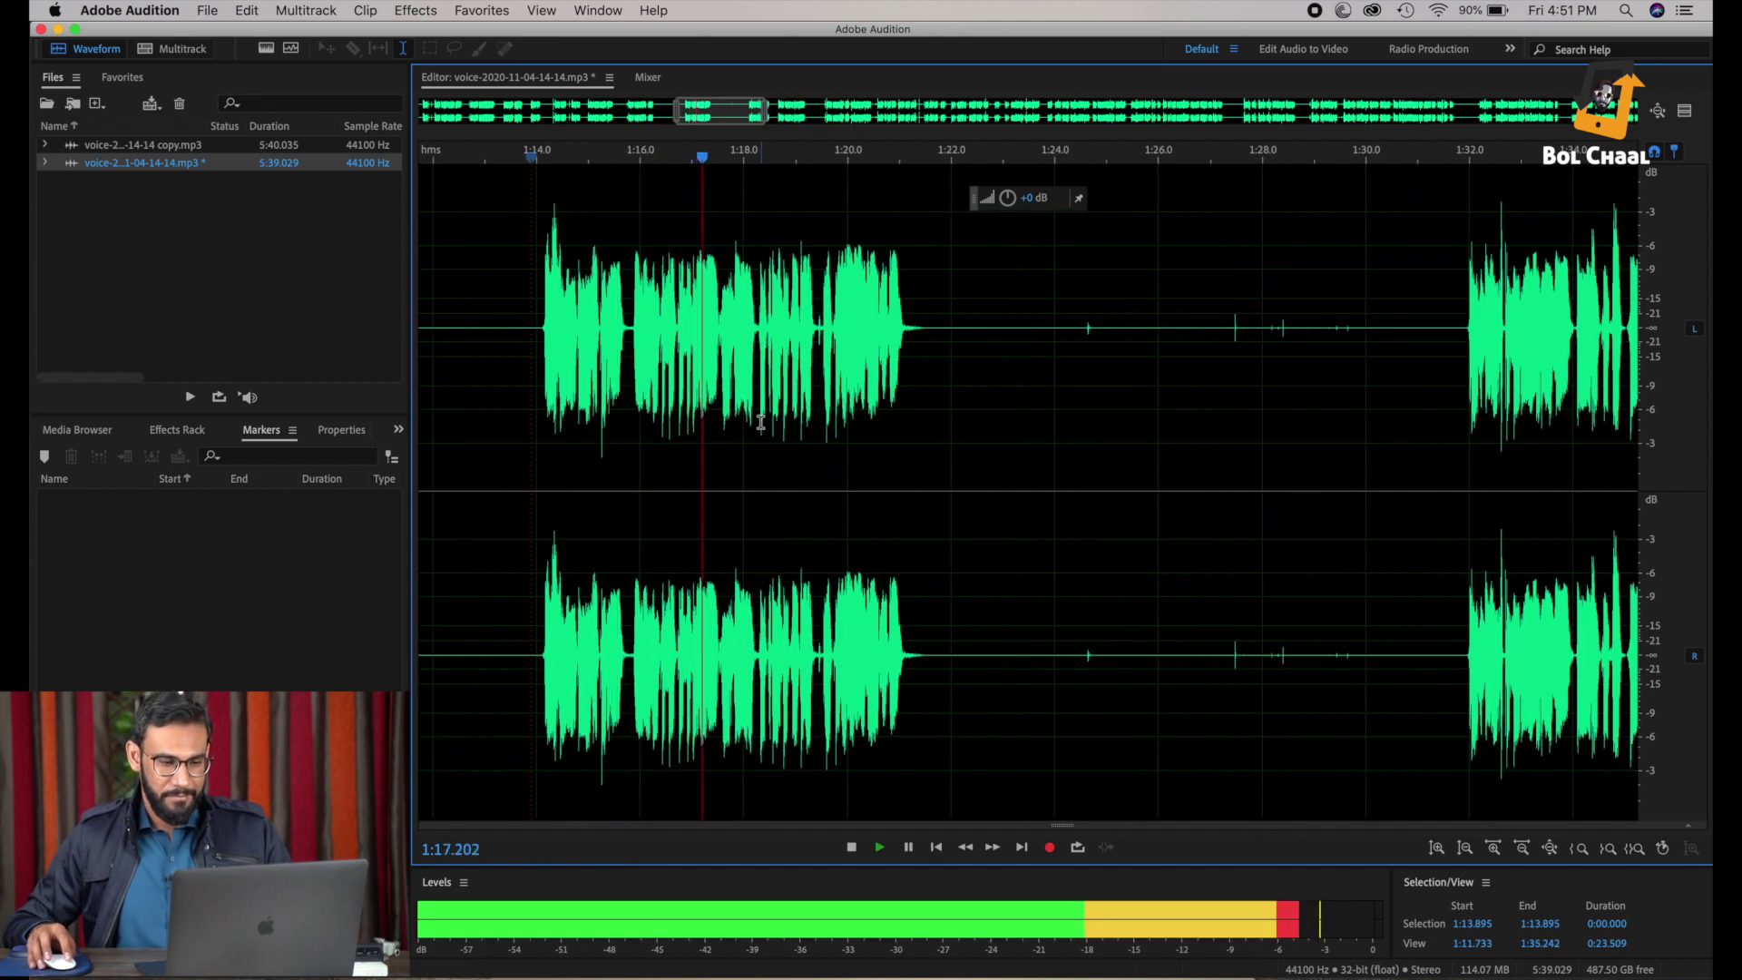
{"action": "key", "text": "space"}
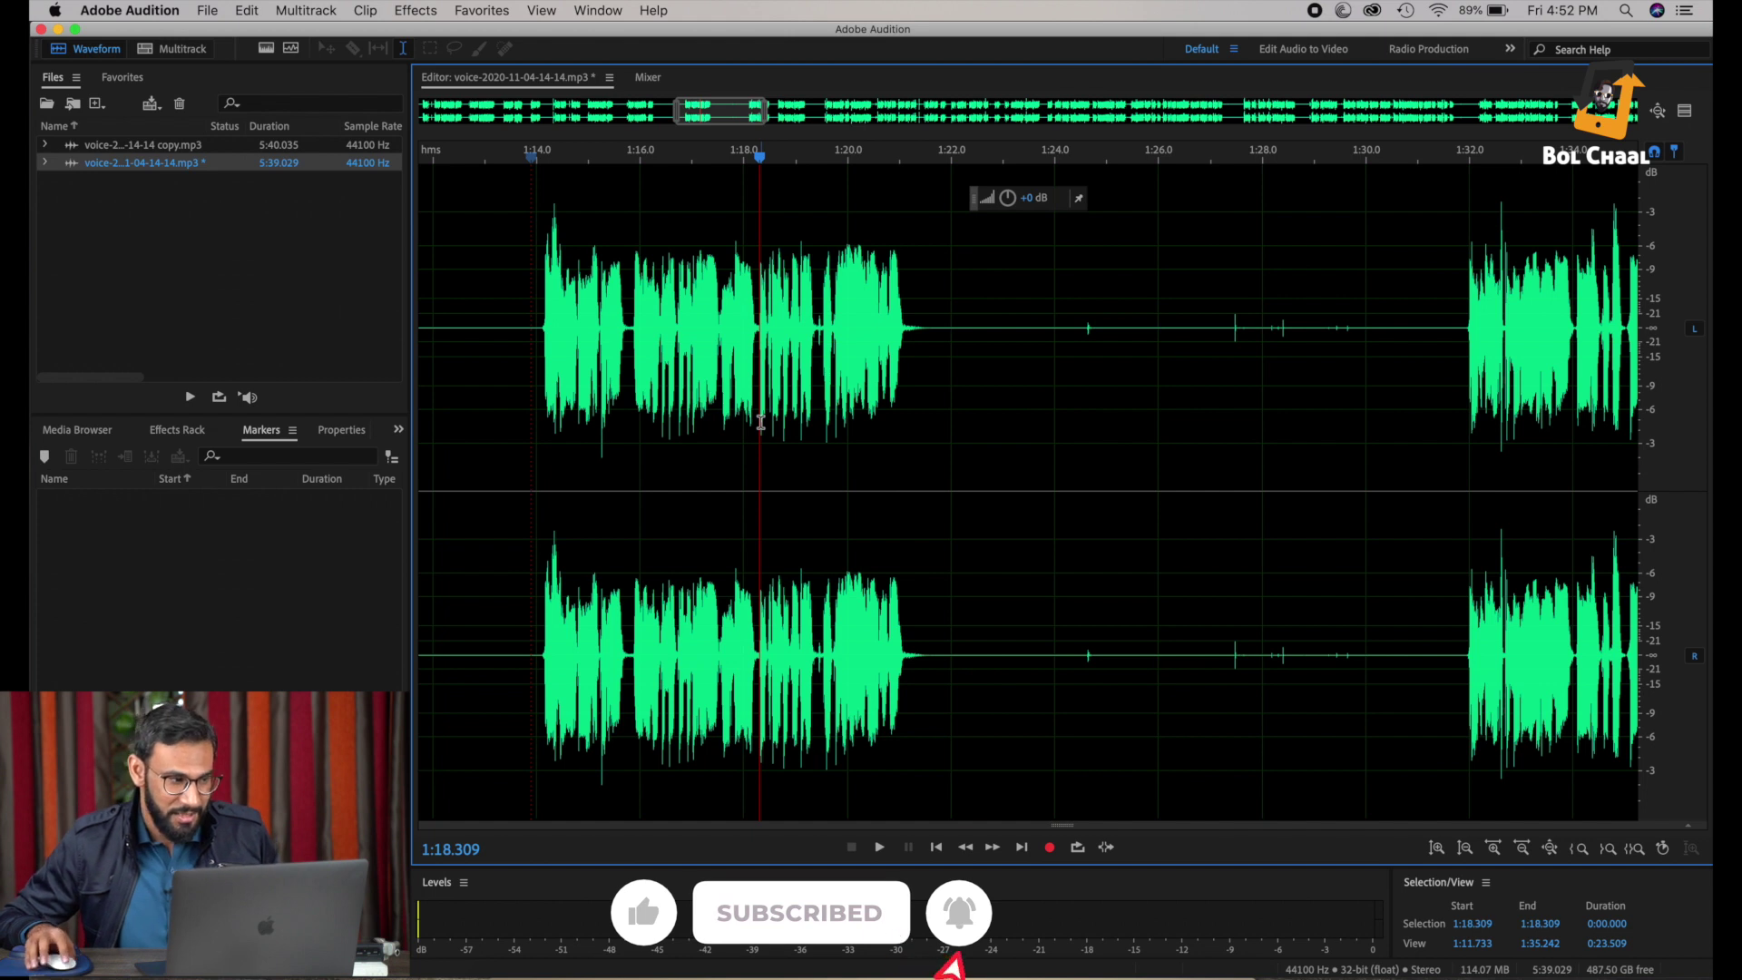
Step: Save the edited recording in its compressed MP3 format and close all open files
{"action": "key", "text": "backslash"}
{"action": "key", "text": "super+s"}
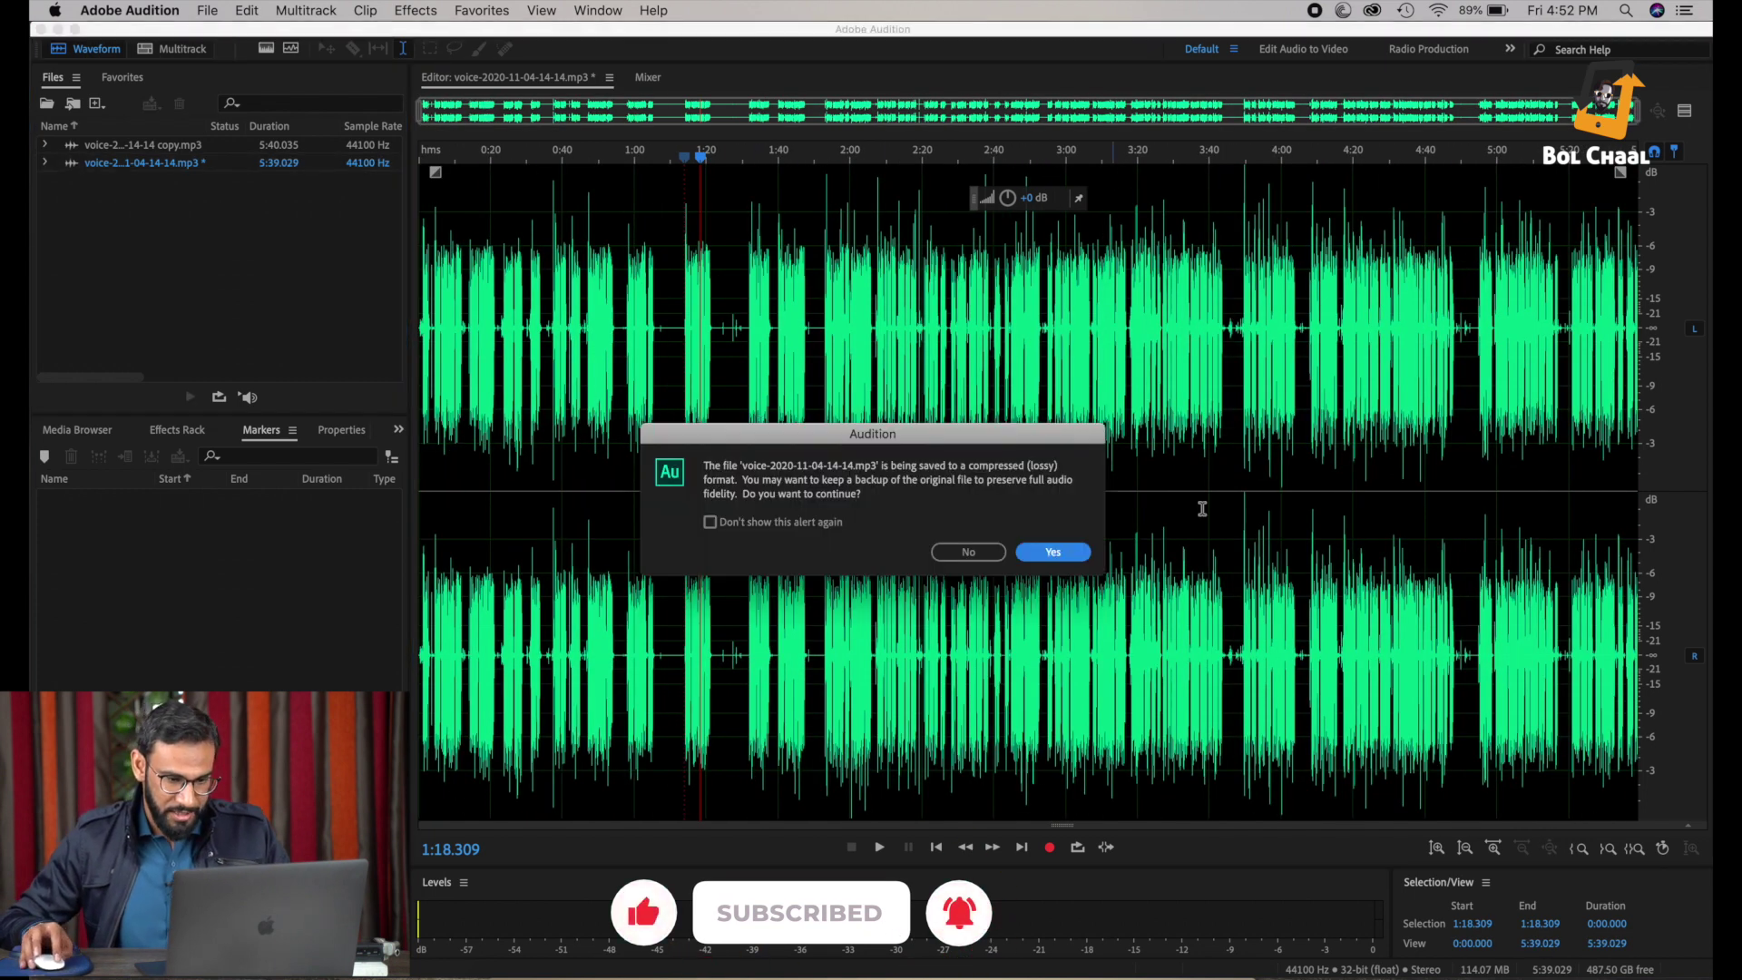
{"action": "left_click", "coordinate": [1053, 551]}
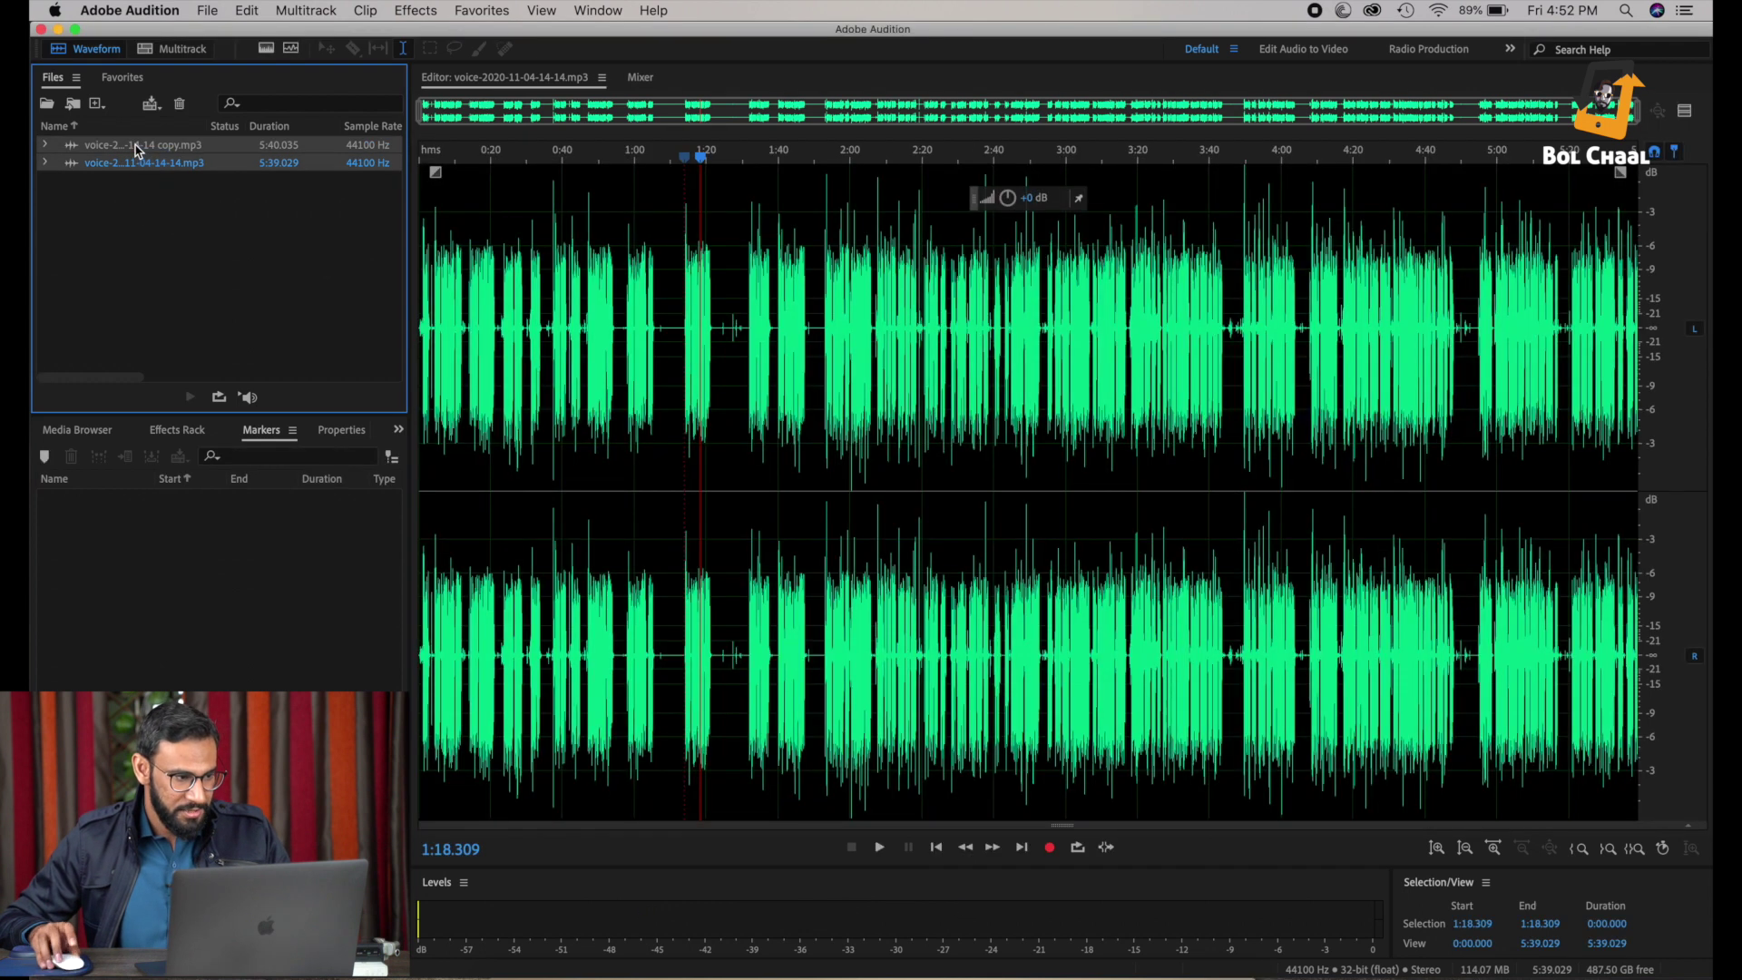
{"action": "right_click", "coordinate": [138, 151]}
{"action": "left_click", "coordinate": [245, 247]}
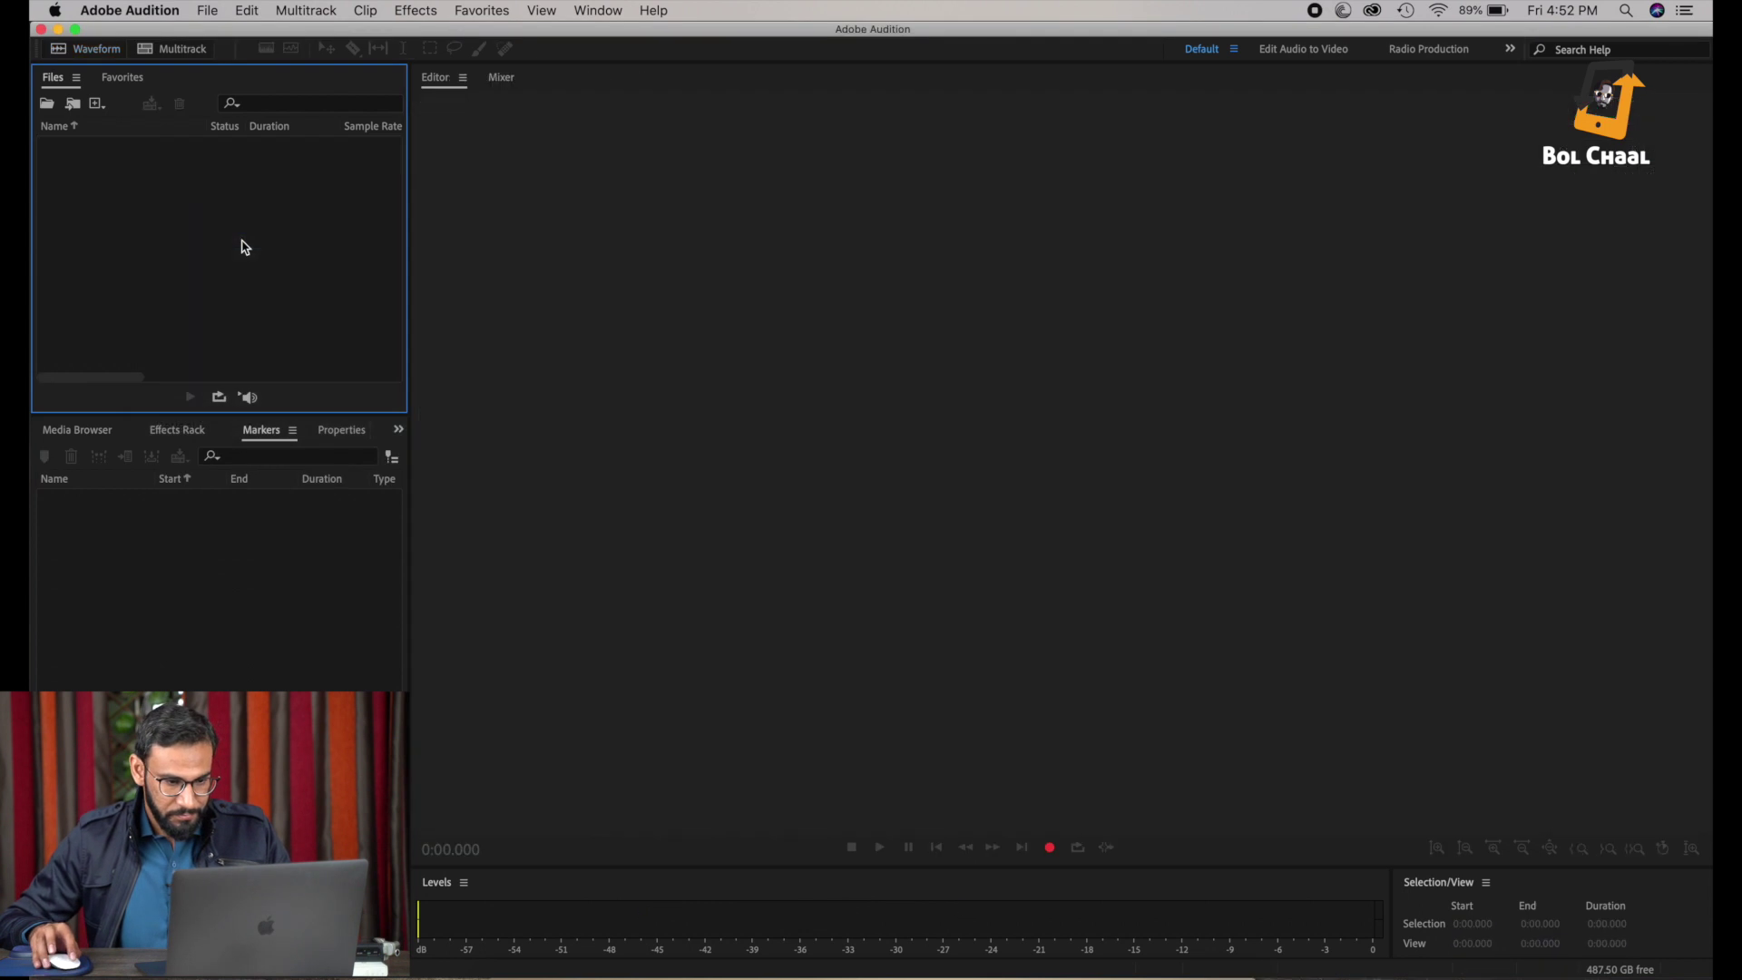
Step: Switch to Finder, find 20201021_185334.wav inside the desktop's 11 Episode folder, and import it into Audition
{"action": "left_click", "coordinate": [522, 967]}
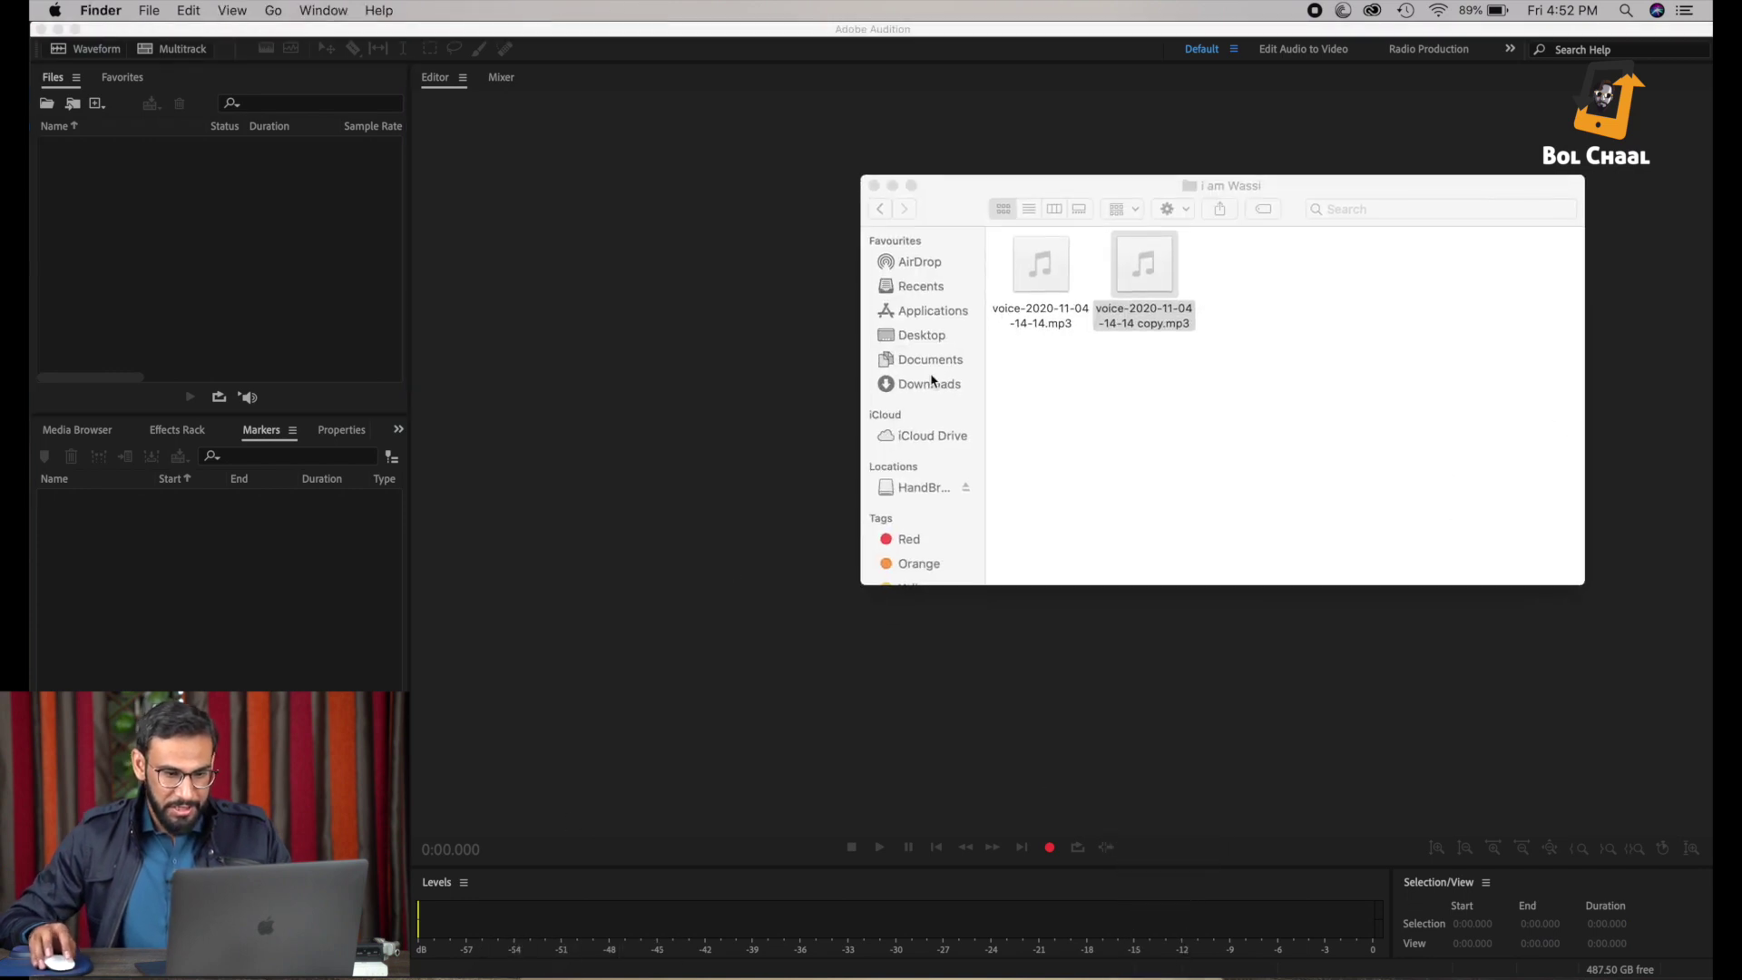
{"action": "left_click", "coordinate": [882, 210]}
{"action": "left_click", "coordinate": [881, 210]}
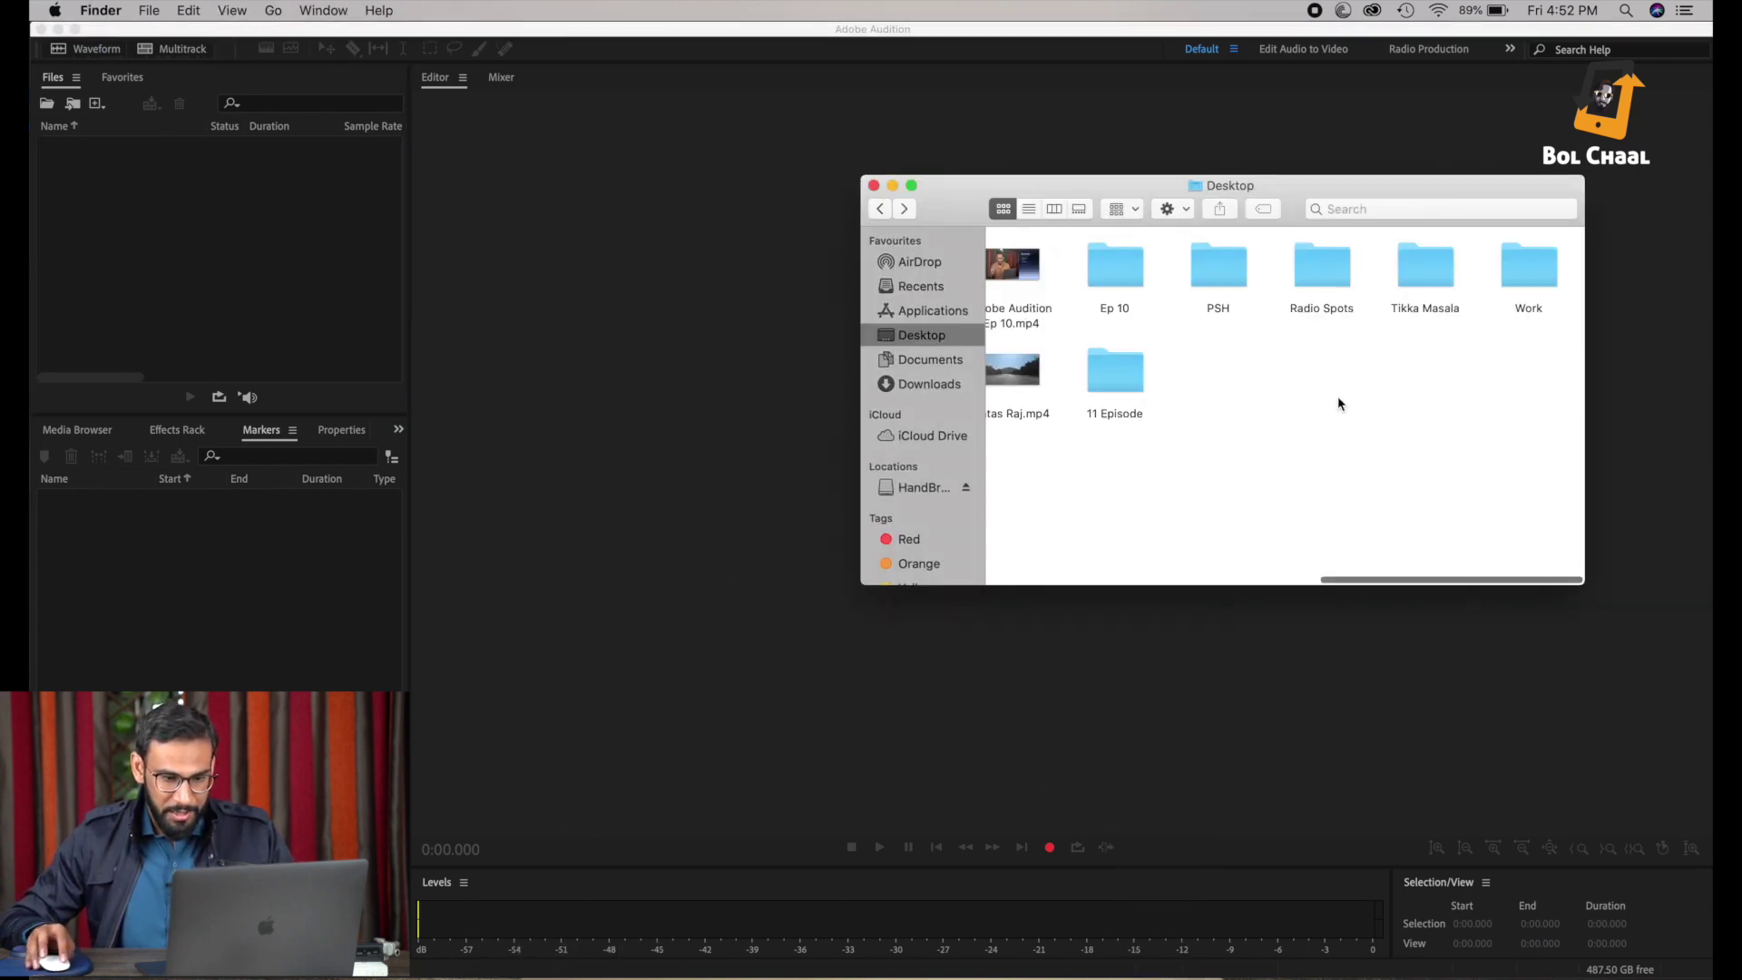
{"action": "double_click", "coordinate": [1121, 376]}
{"action": "double_click", "coordinate": [1044, 261]}
{"action": "left_click_drag", "start_coordinate": [1059, 266], "coordinate": [663, 350]}
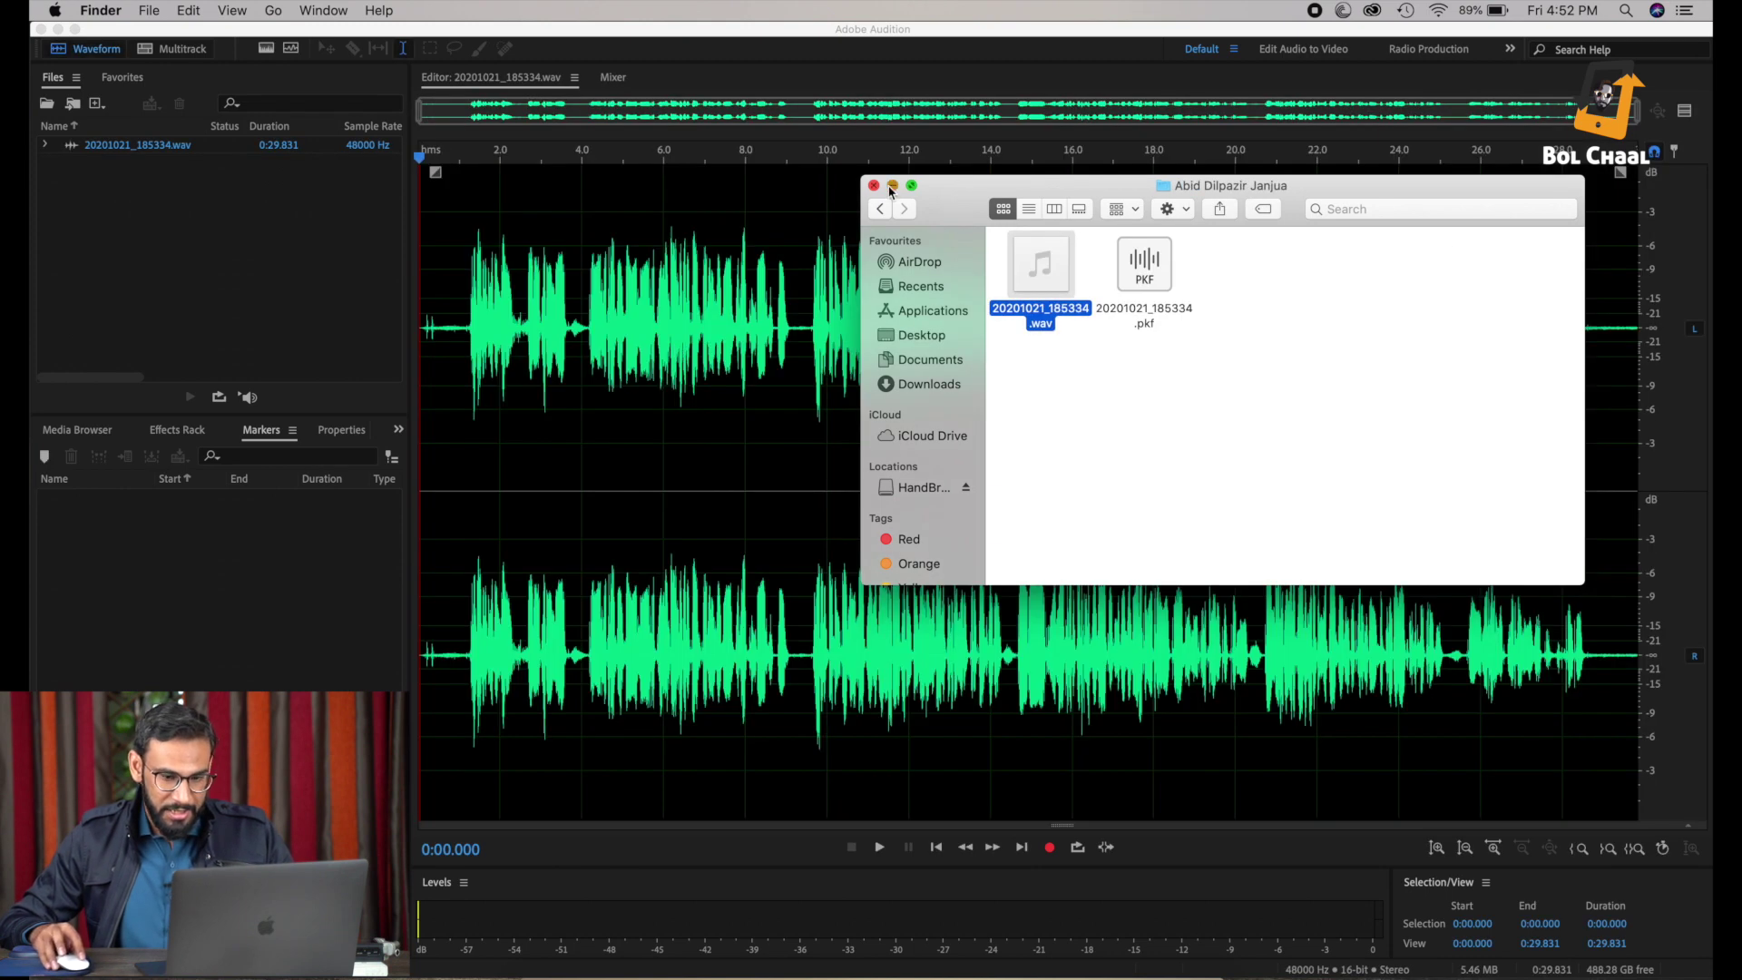
{"action": "left_click", "coordinate": [892, 186]}
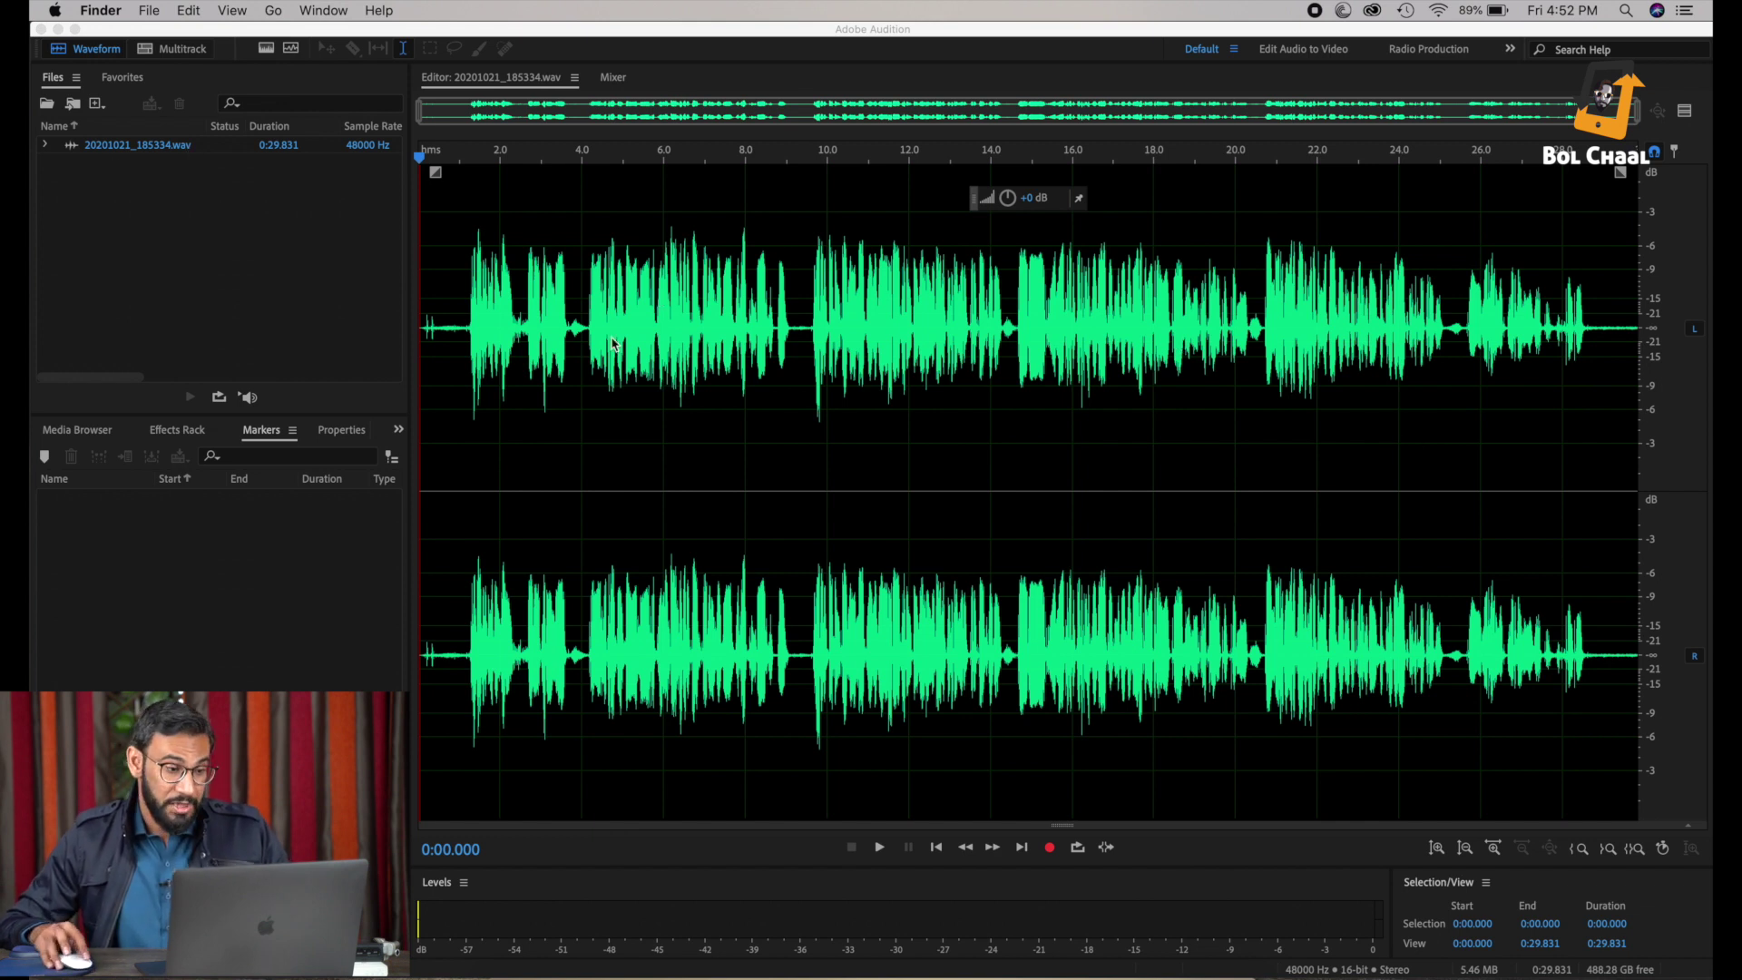
Step: Play 20201021_185334.wav from about 0:01.035 to about 0:28 to review the unedited recording
{"action": "left_click", "coordinate": [461, 356]}
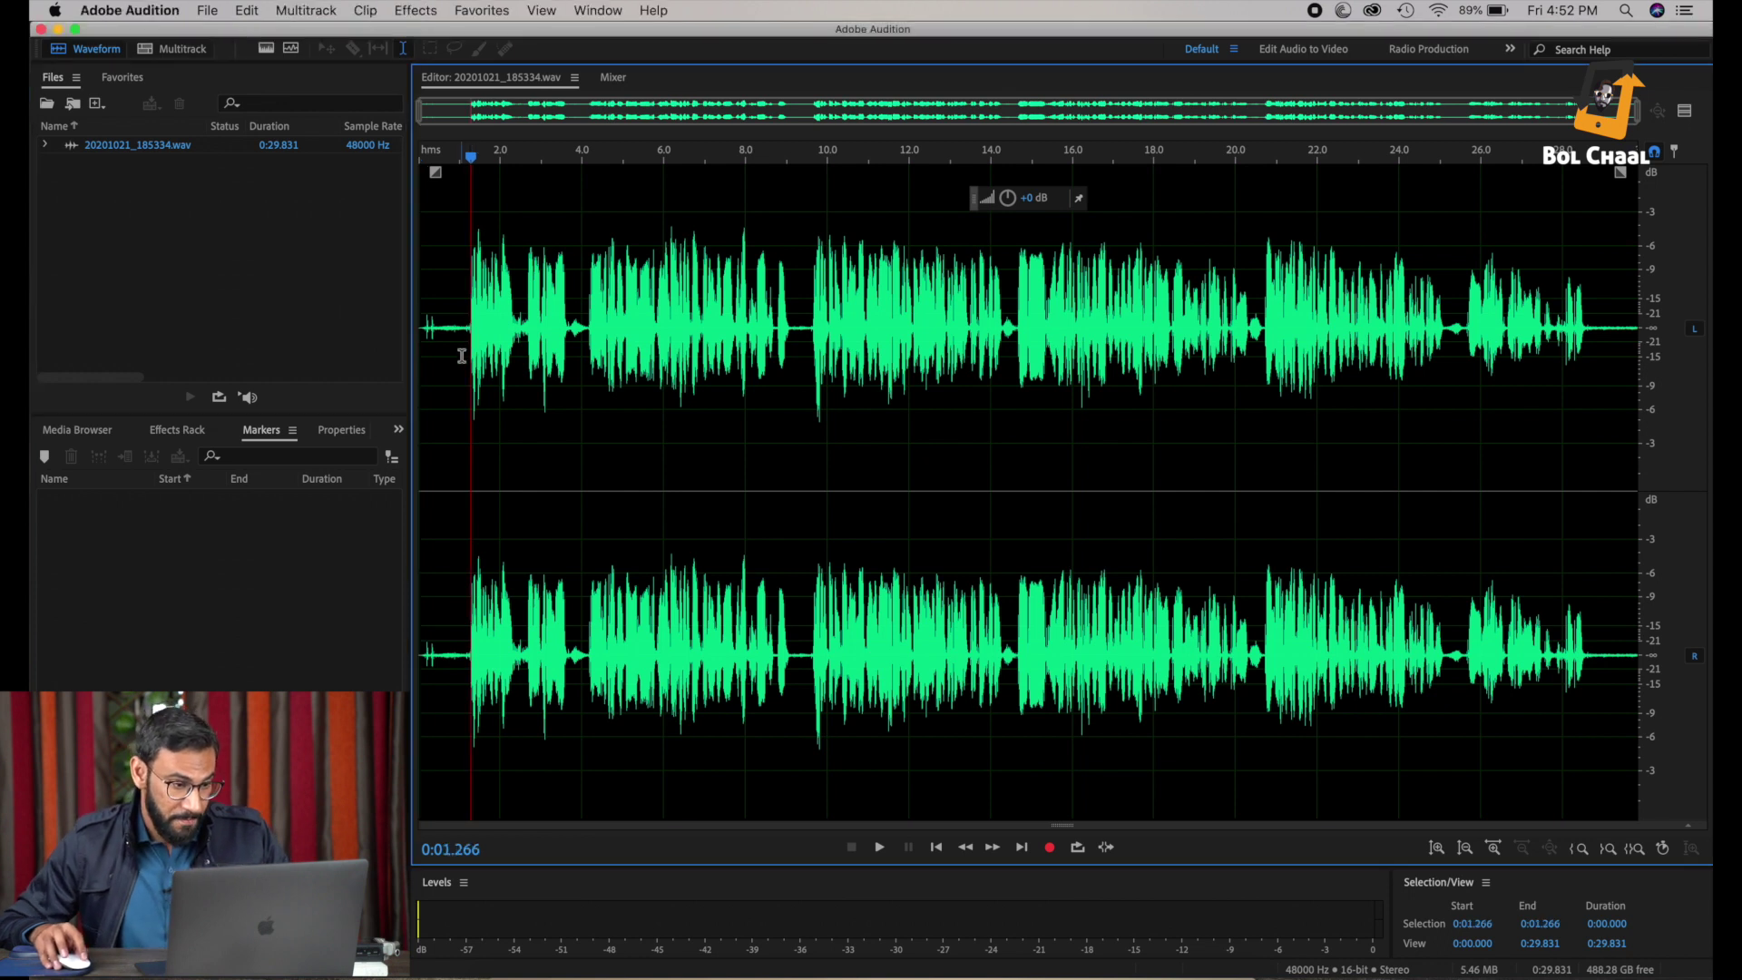
{"action": "key", "text": "space"}
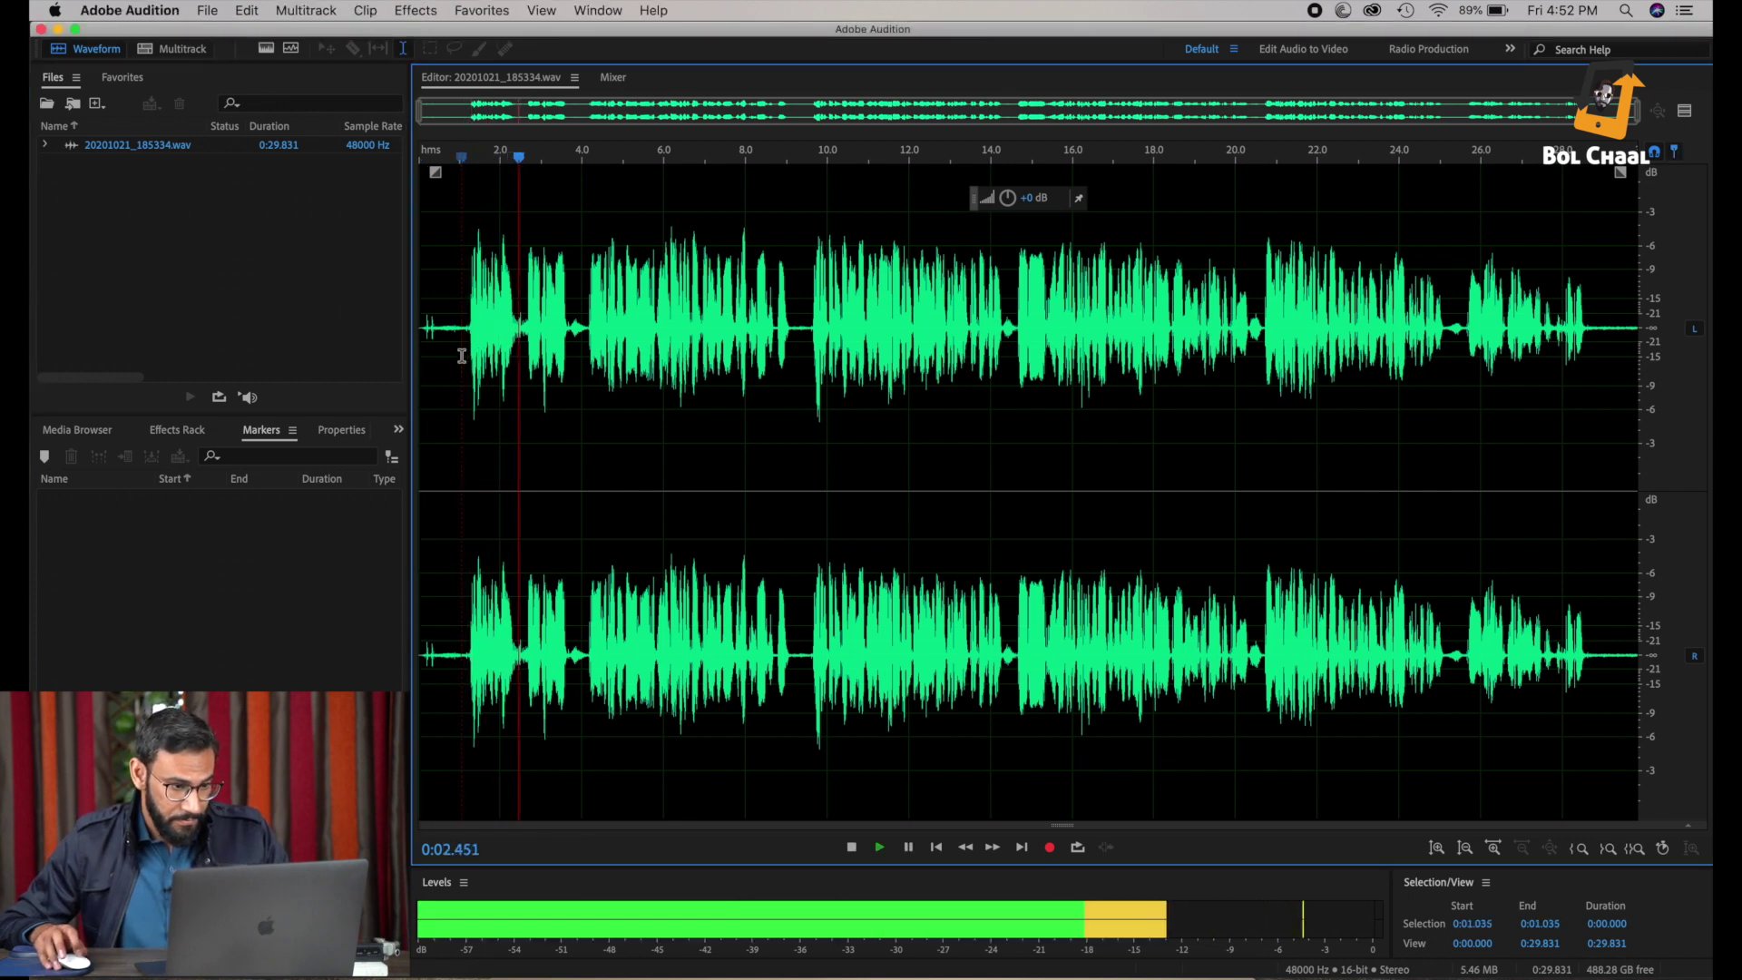
{"action": "scroll", "coordinate": [461, 356], "scroll_direction": "up", "scroll_amount": 2}
{"action": "scroll", "coordinate": [461, 355], "scroll_direction": "up", "scroll_amount": 2}
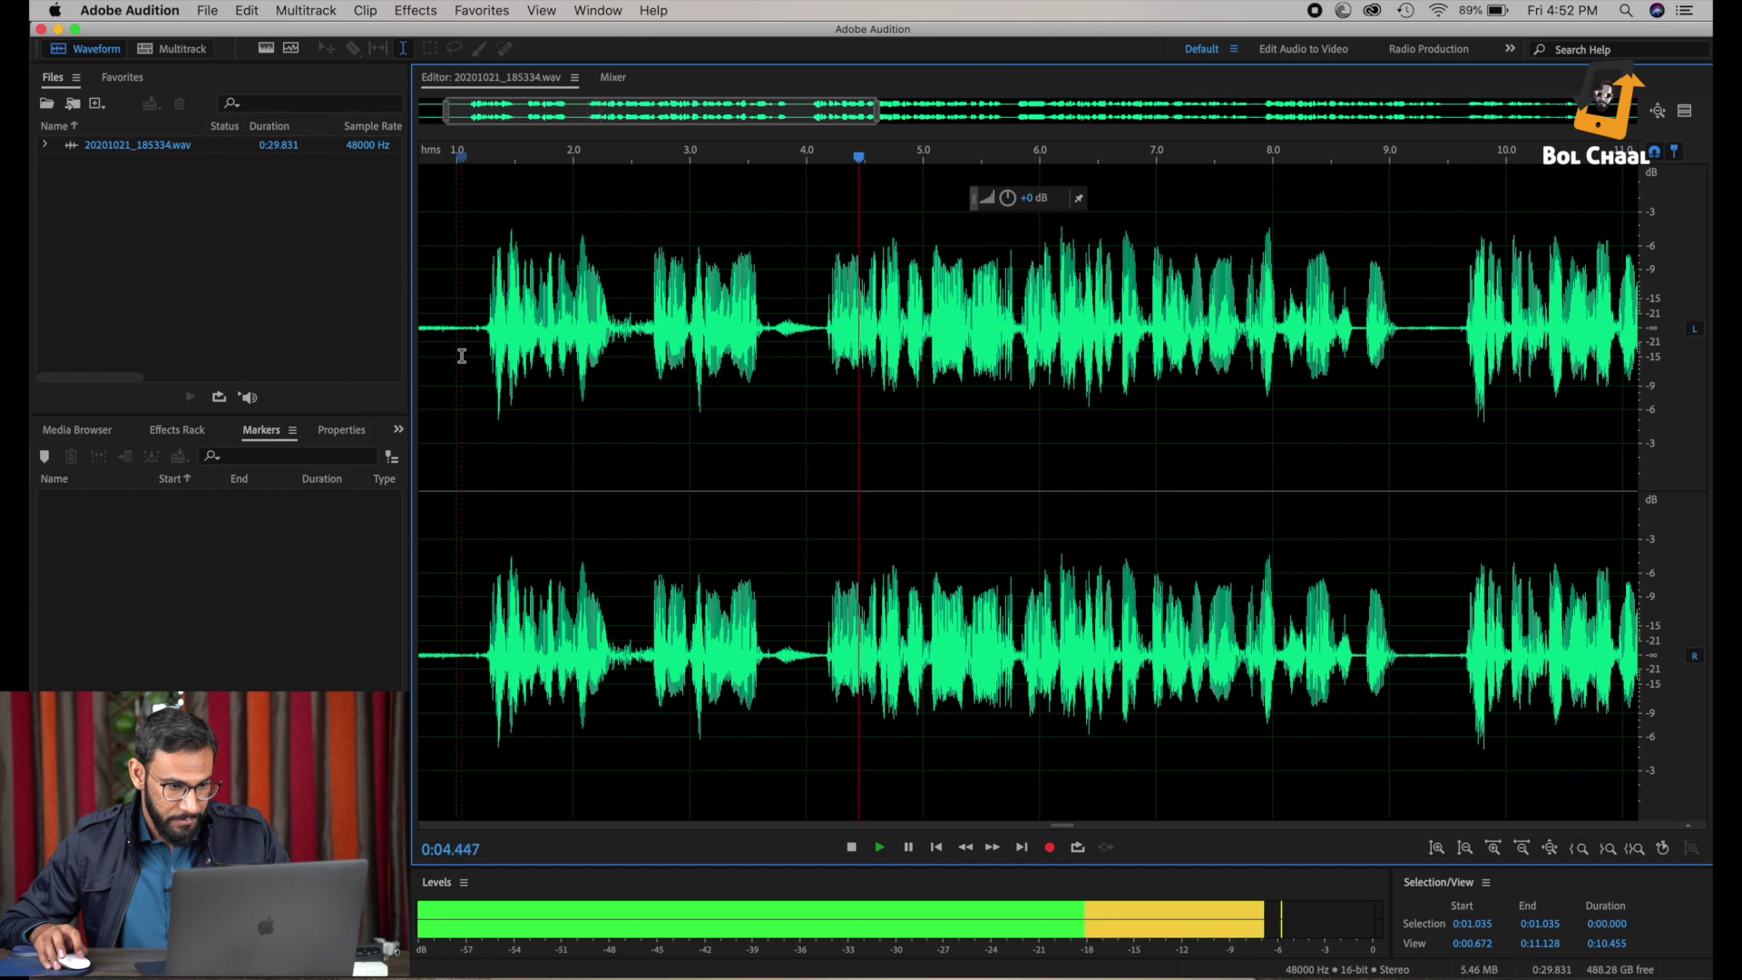
{"action": "scroll", "coordinate": [461, 356], "scroll_direction": "up", "scroll_amount": 1}
{"action": "scroll", "coordinate": [461, 356], "scroll_direction": "down", "scroll_amount": 2}
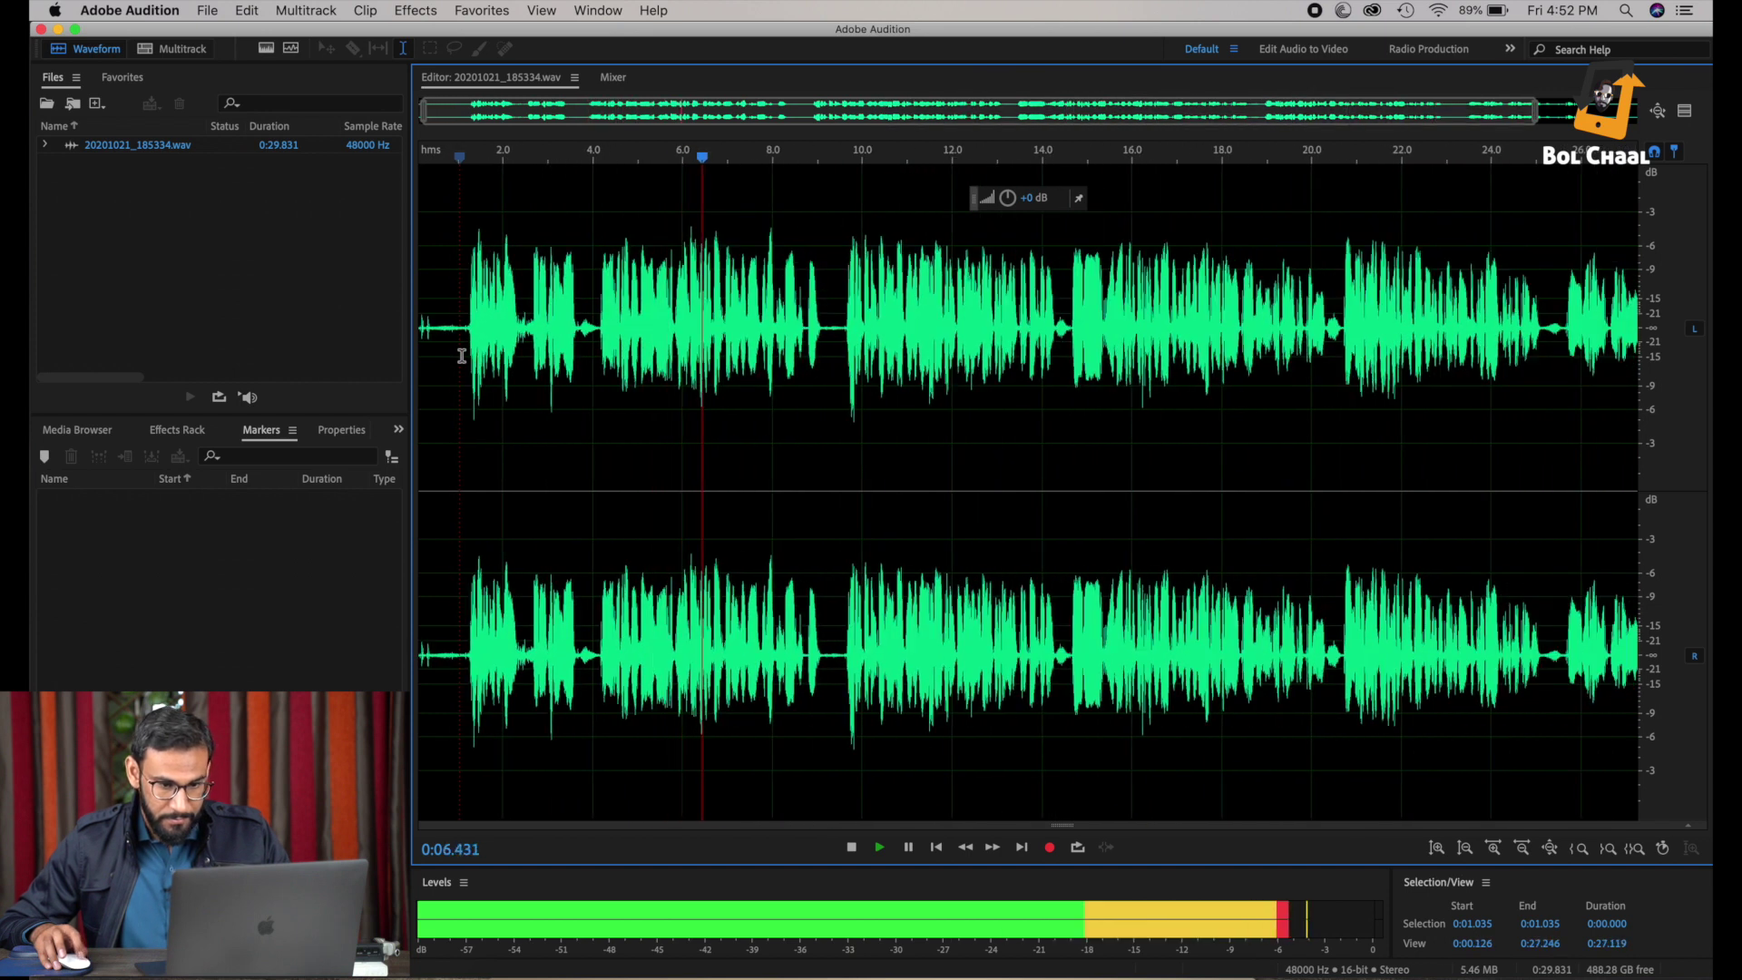
{"action": "scroll", "coordinate": [461, 355], "scroll_direction": "down", "scroll_amount": 1}
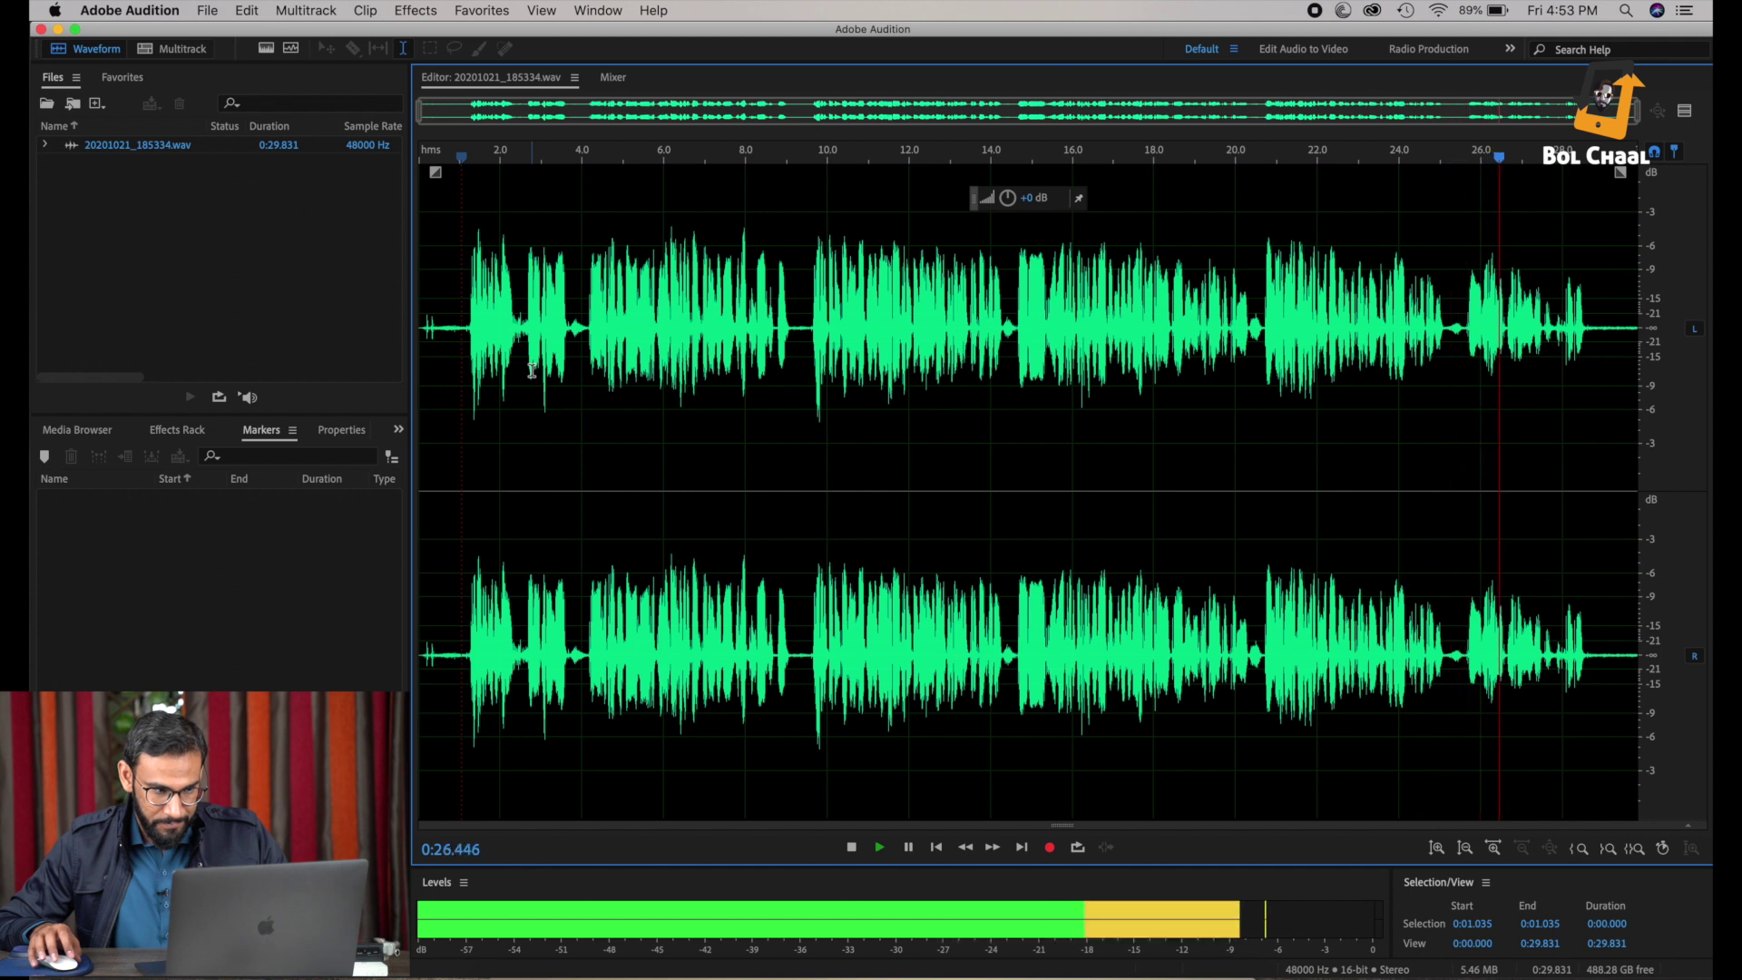
{"action": "key", "text": "space"}
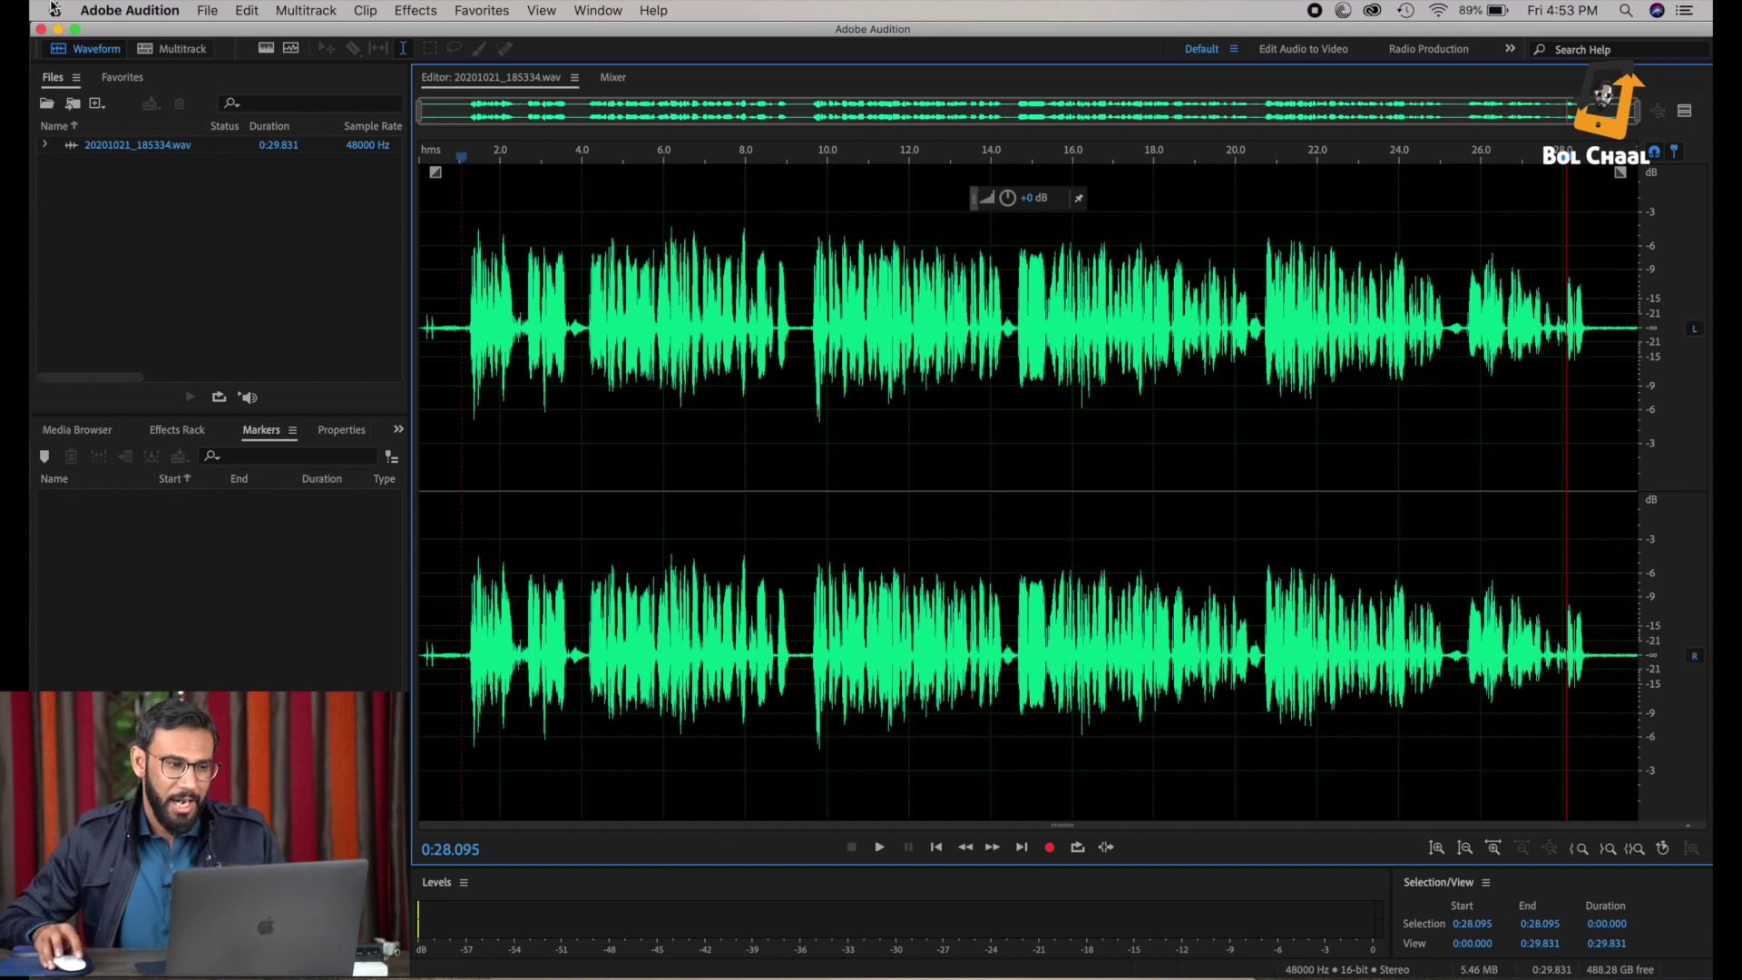
Step: Examine the sample rate and channel options for creating a new audio file, and leave without creating it
{"action": "left_click", "coordinate": [207, 10]}
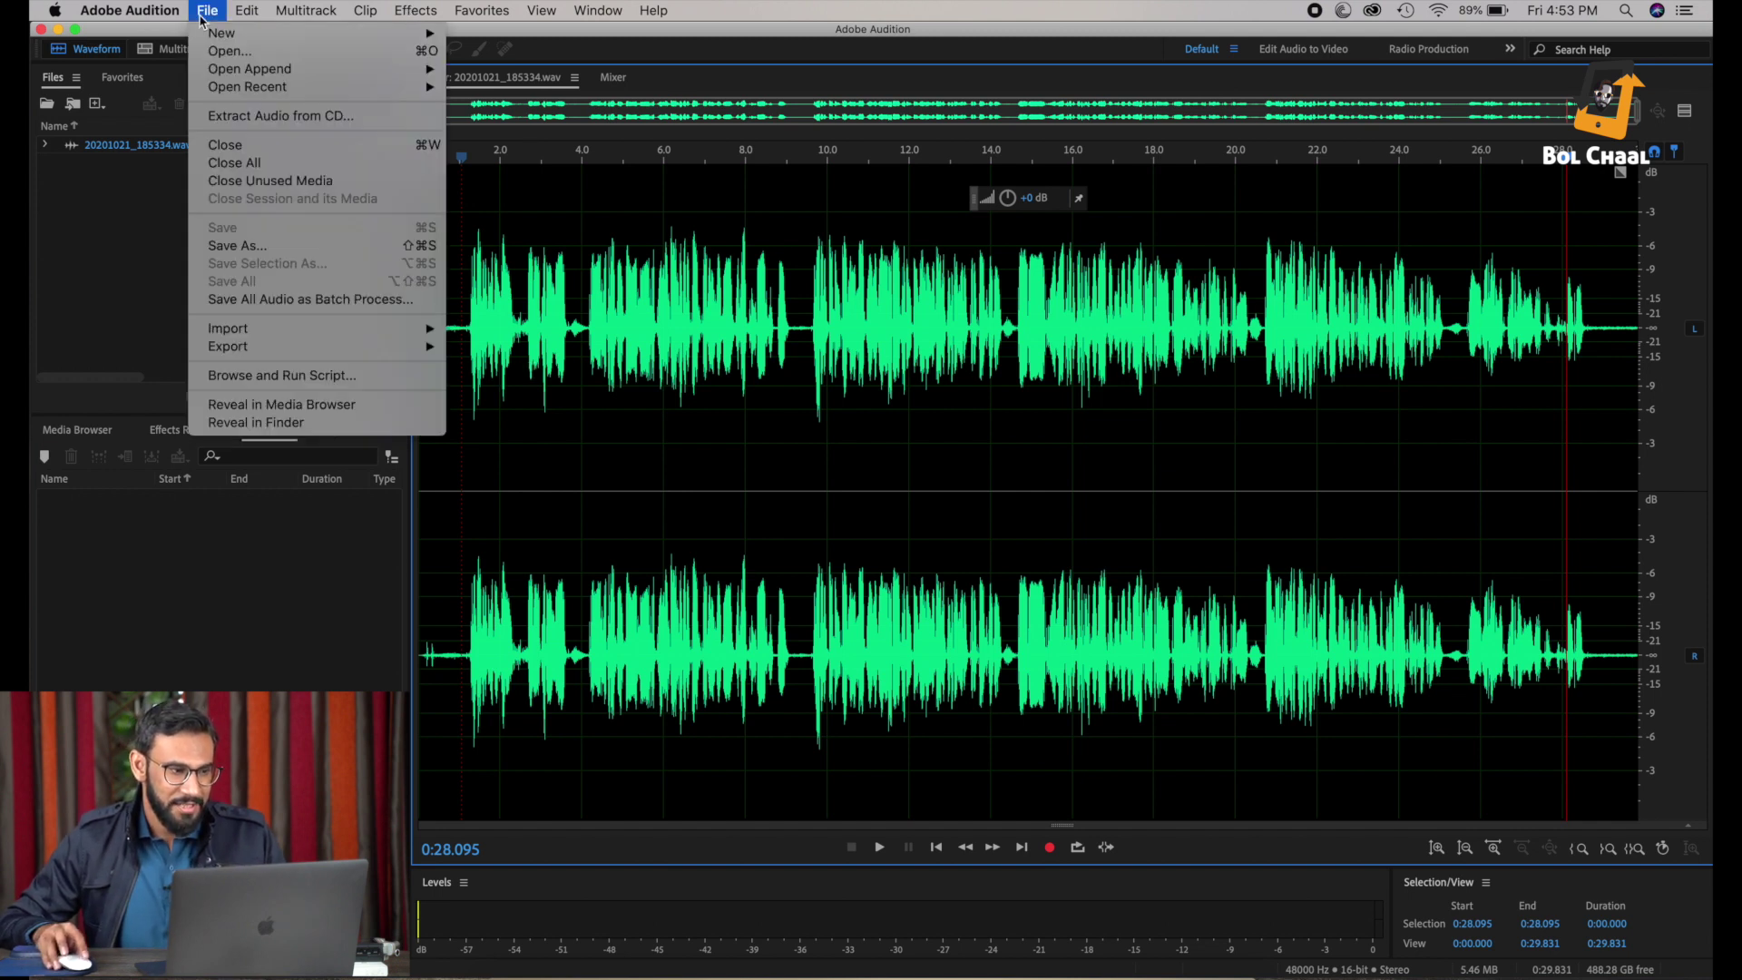
{"action": "mouse_move", "coordinate": [243, 35]}
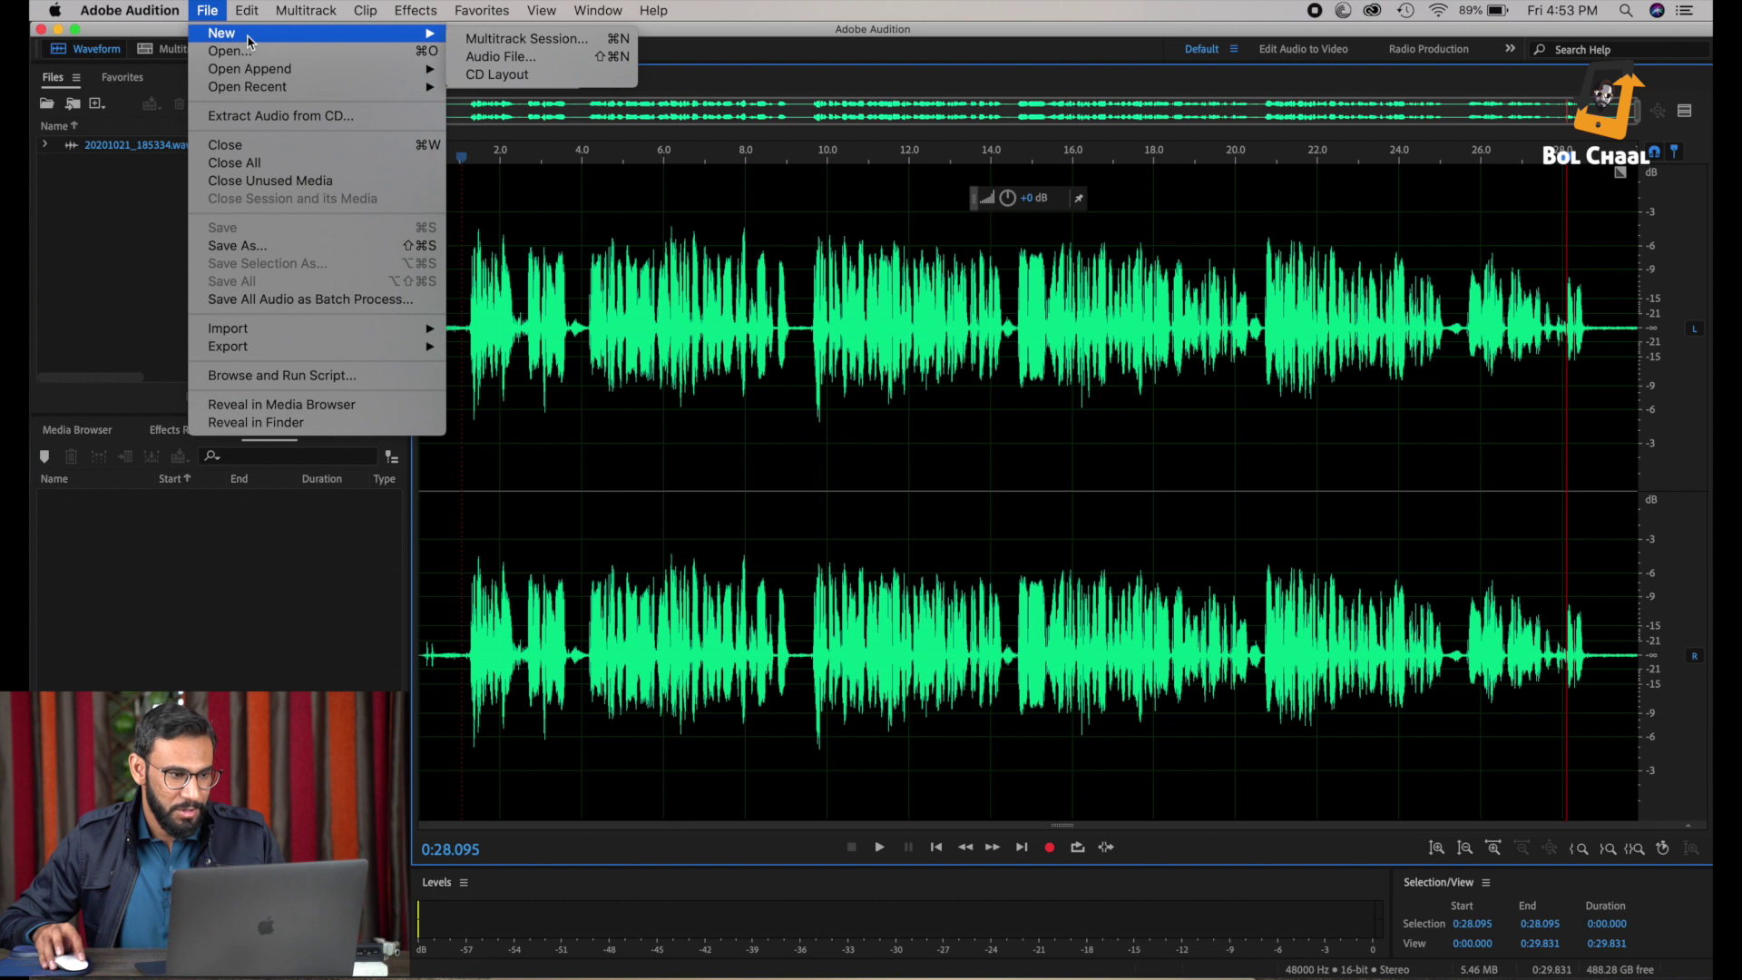
{"action": "left_click", "coordinate": [514, 60]}
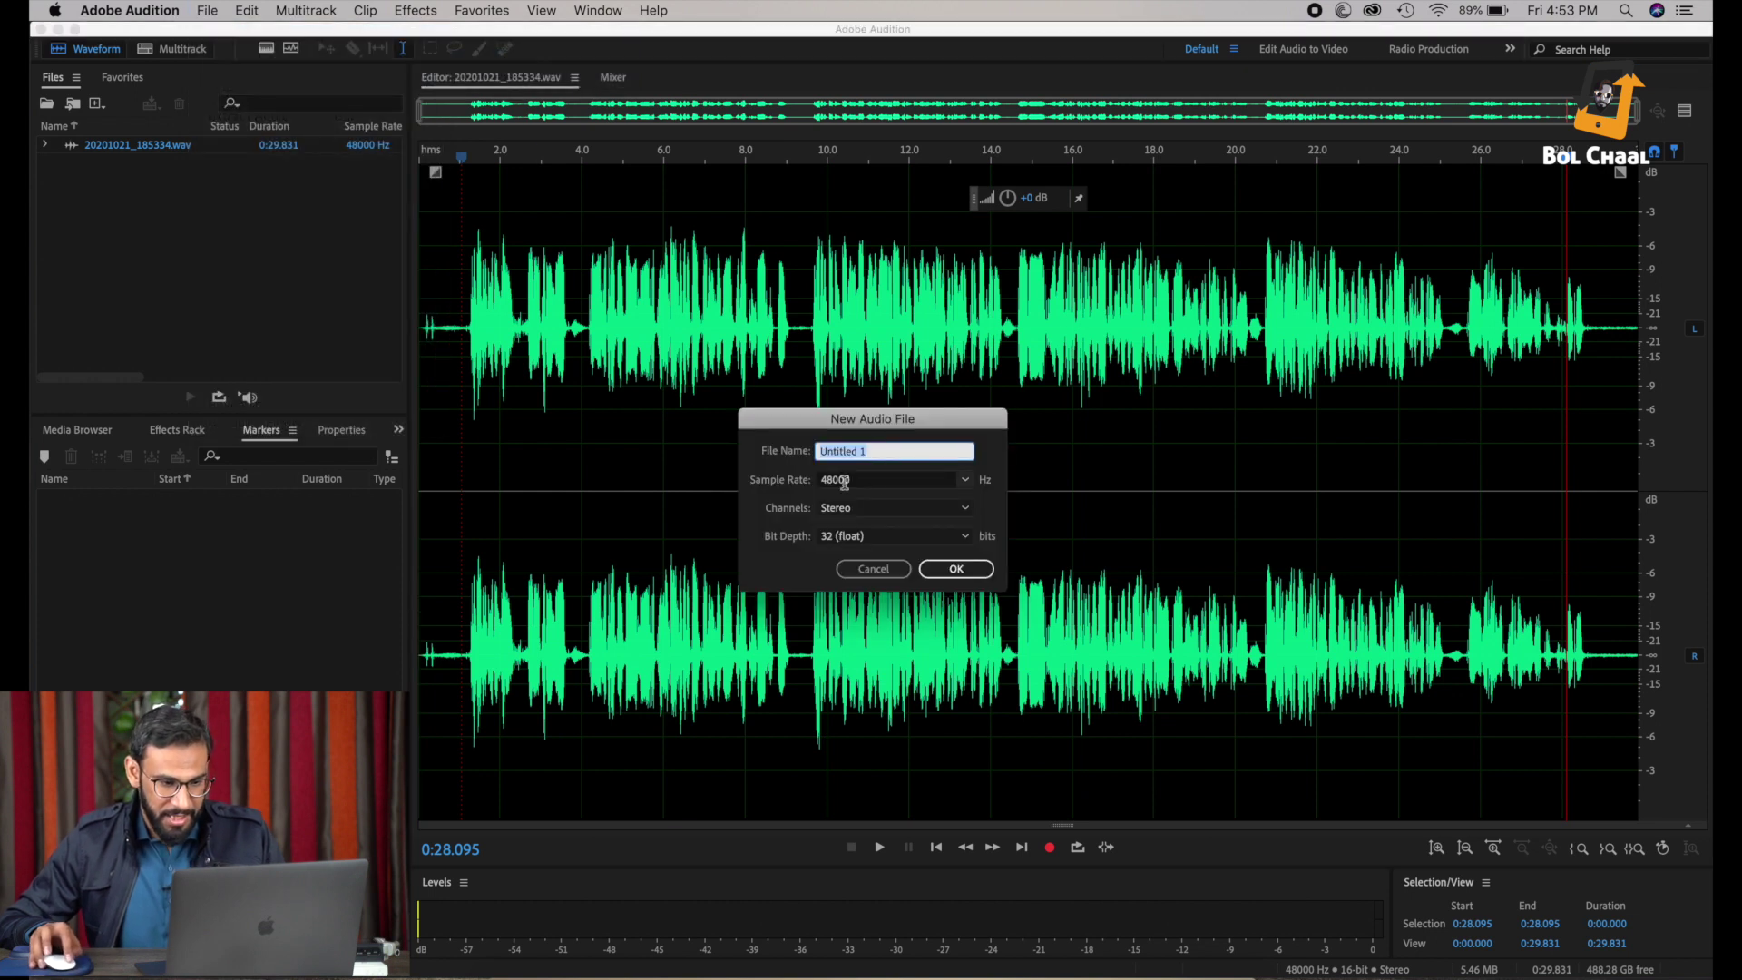
{"action": "left_click", "coordinate": [967, 480]}
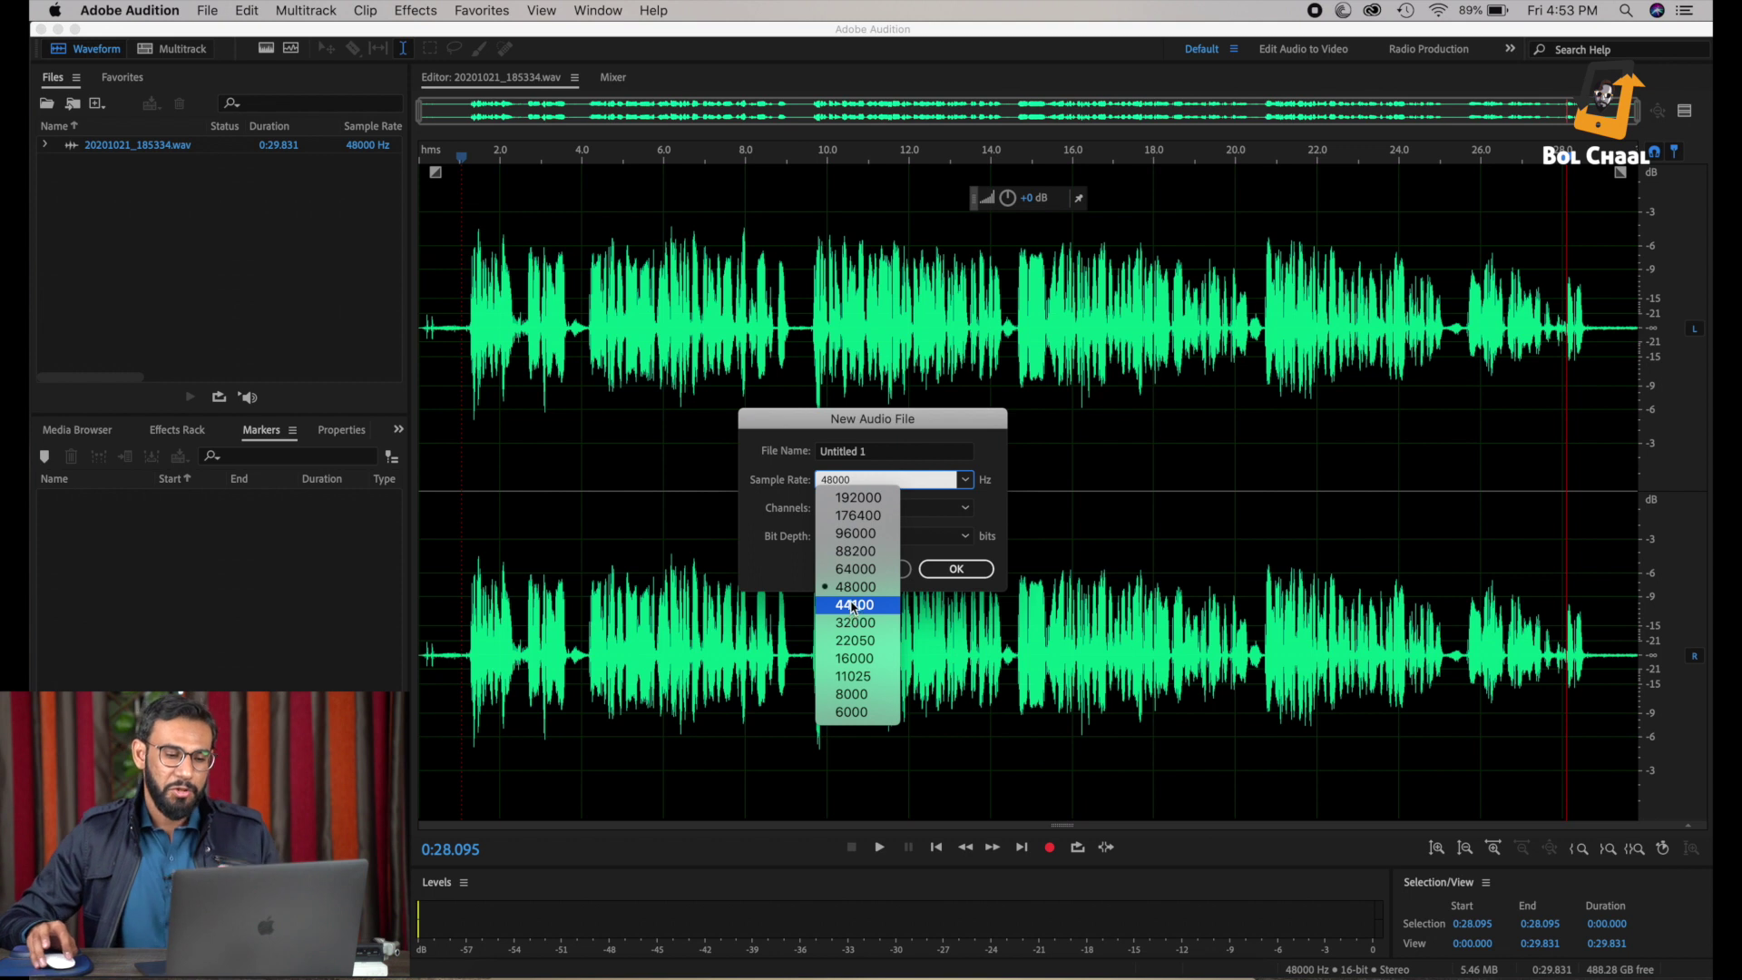
{"action": "left_click", "coordinate": [986, 458]}
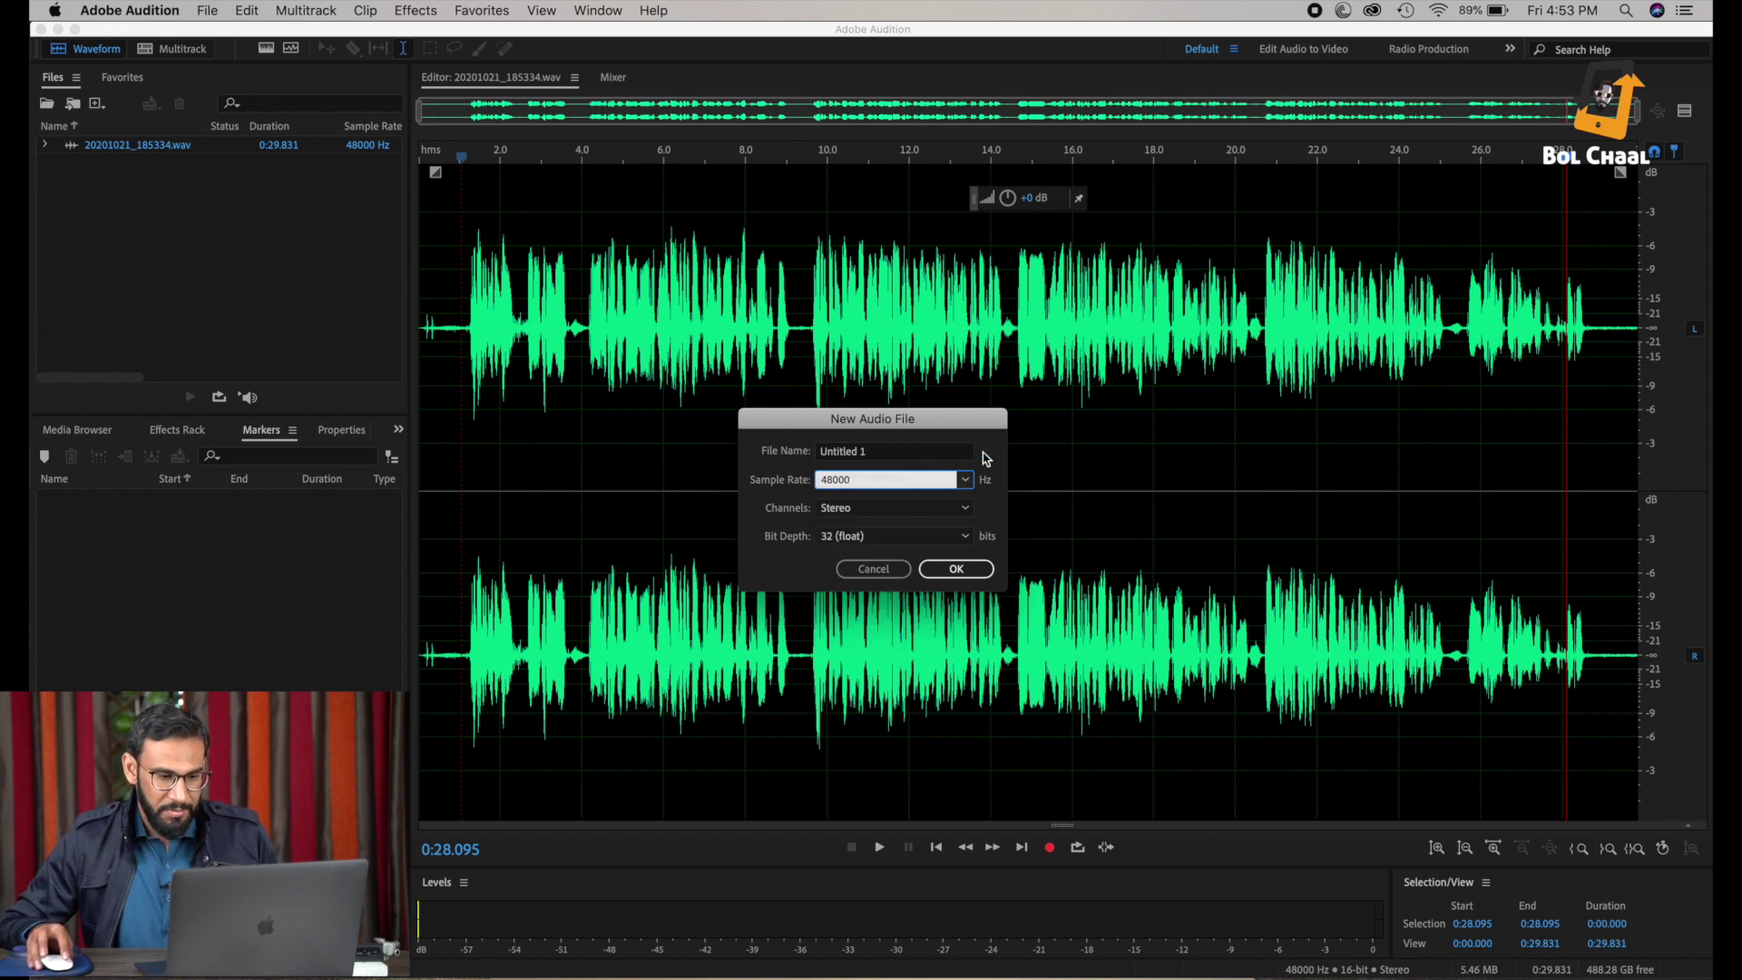
{"action": "left_click", "coordinate": [846, 514]}
{"action": "left_click", "coordinate": [838, 537]}
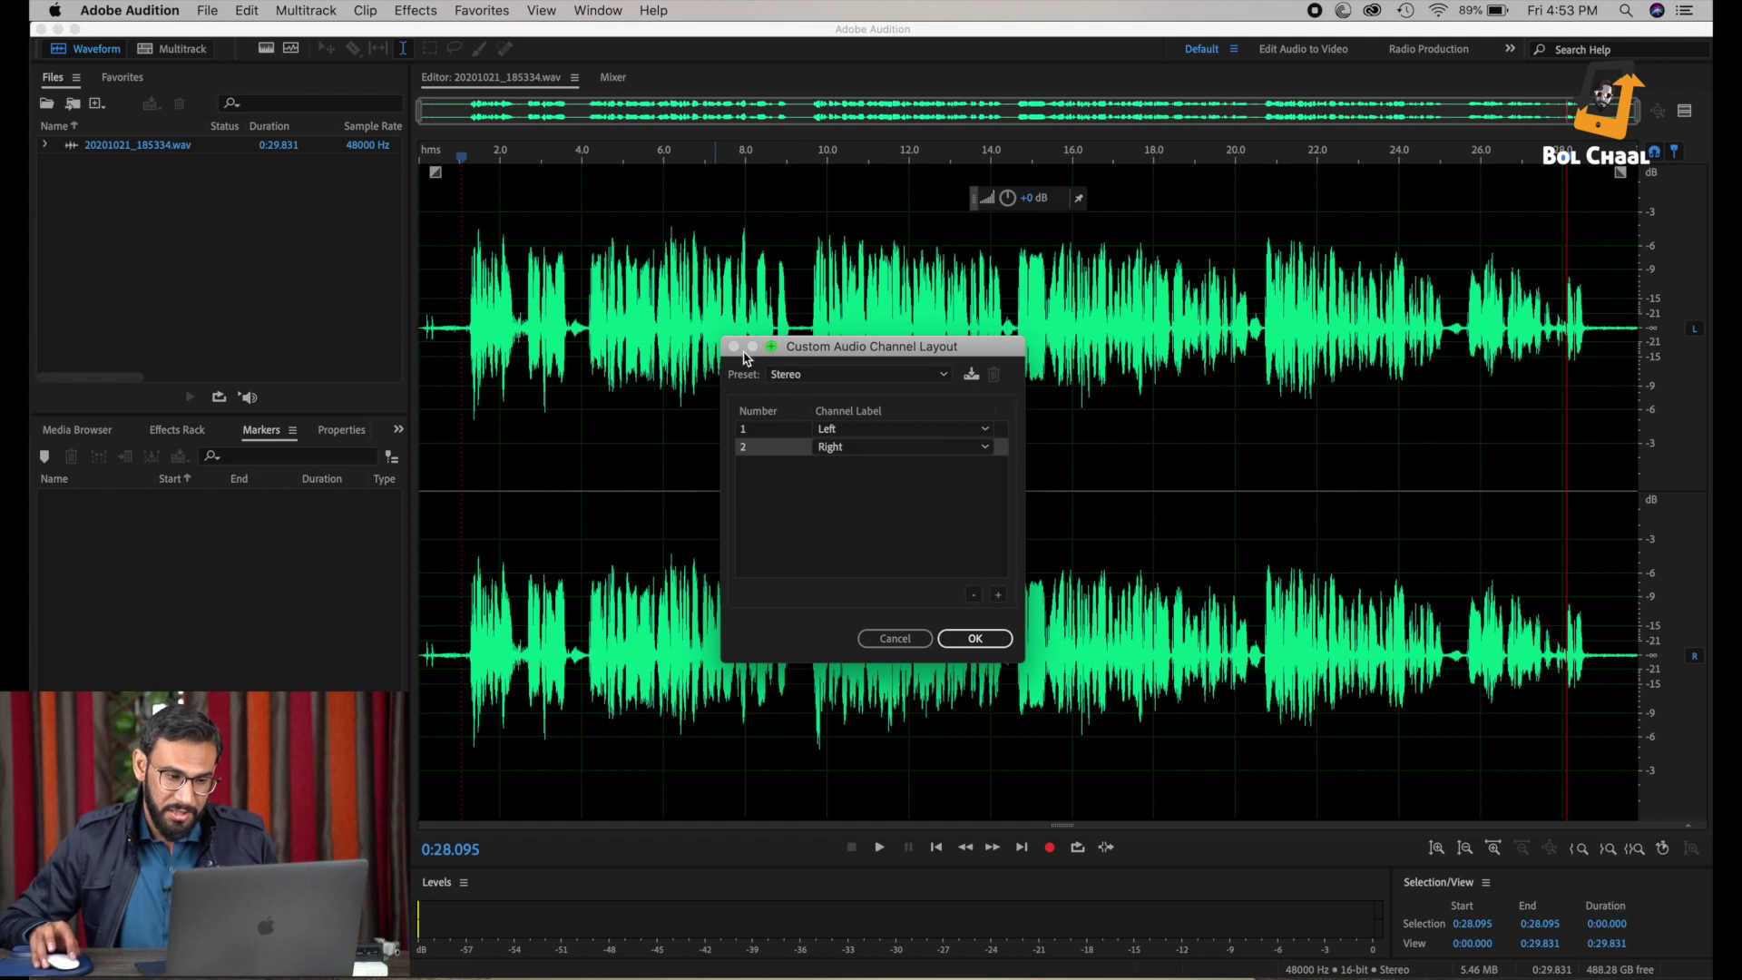
{"action": "left_click", "coordinate": [889, 640]}
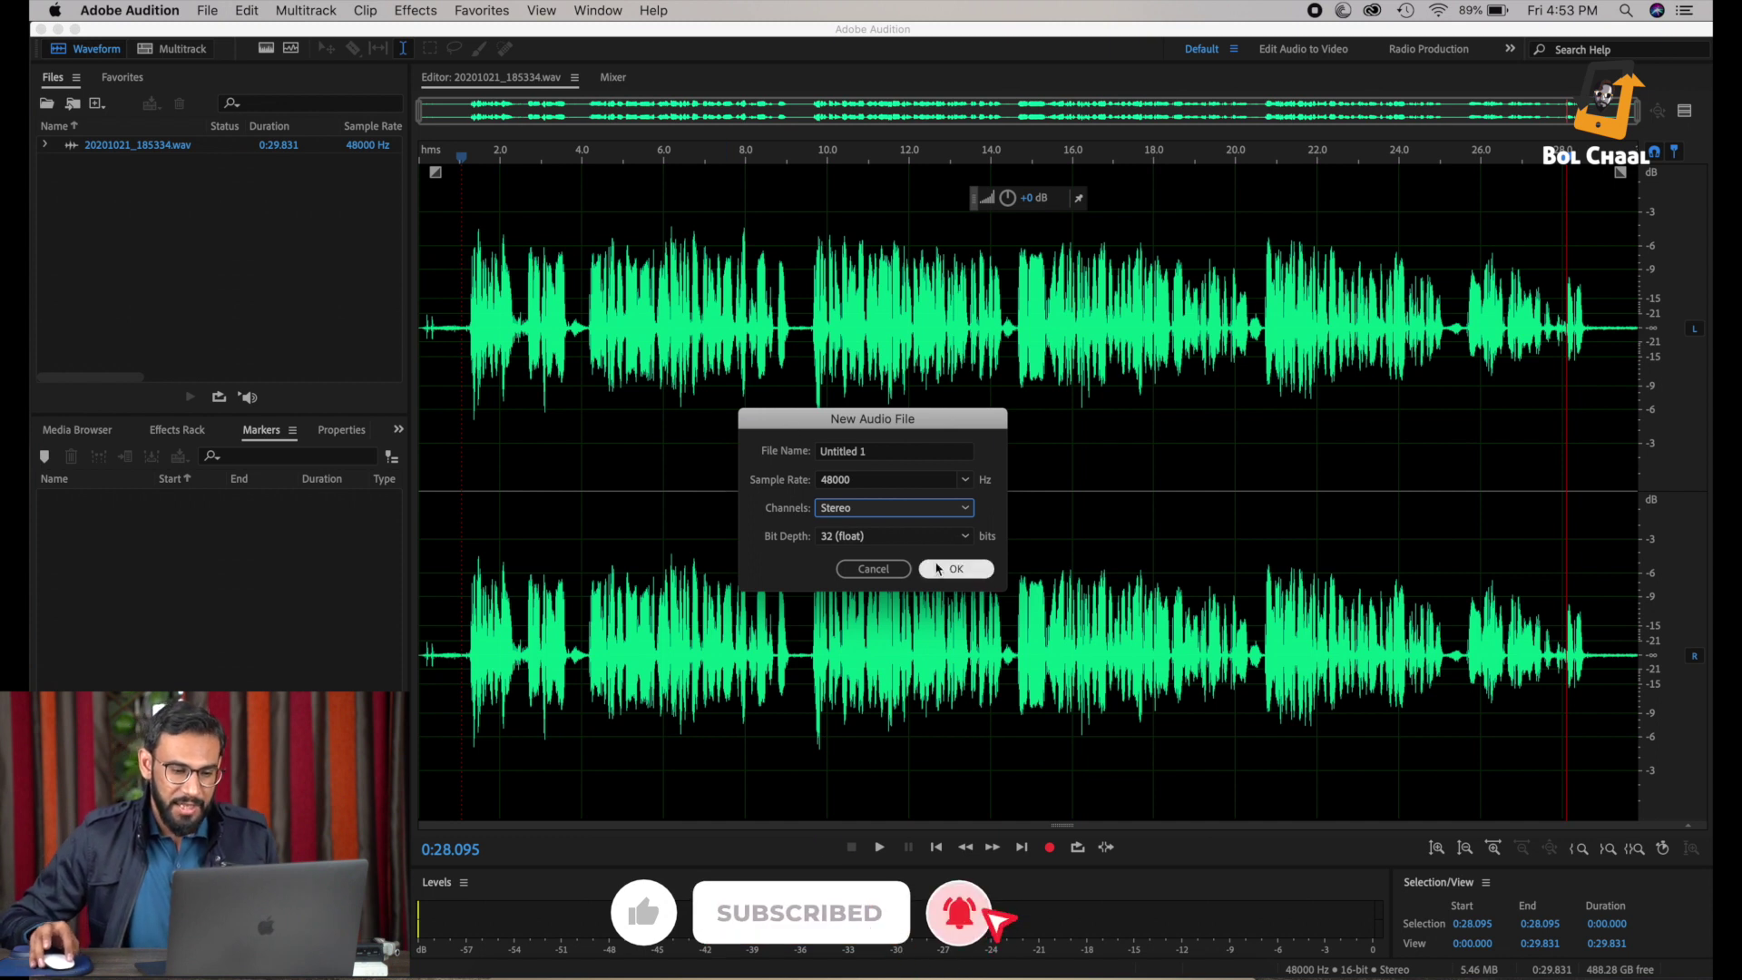
{"action": "left_click", "coordinate": [873, 569]}
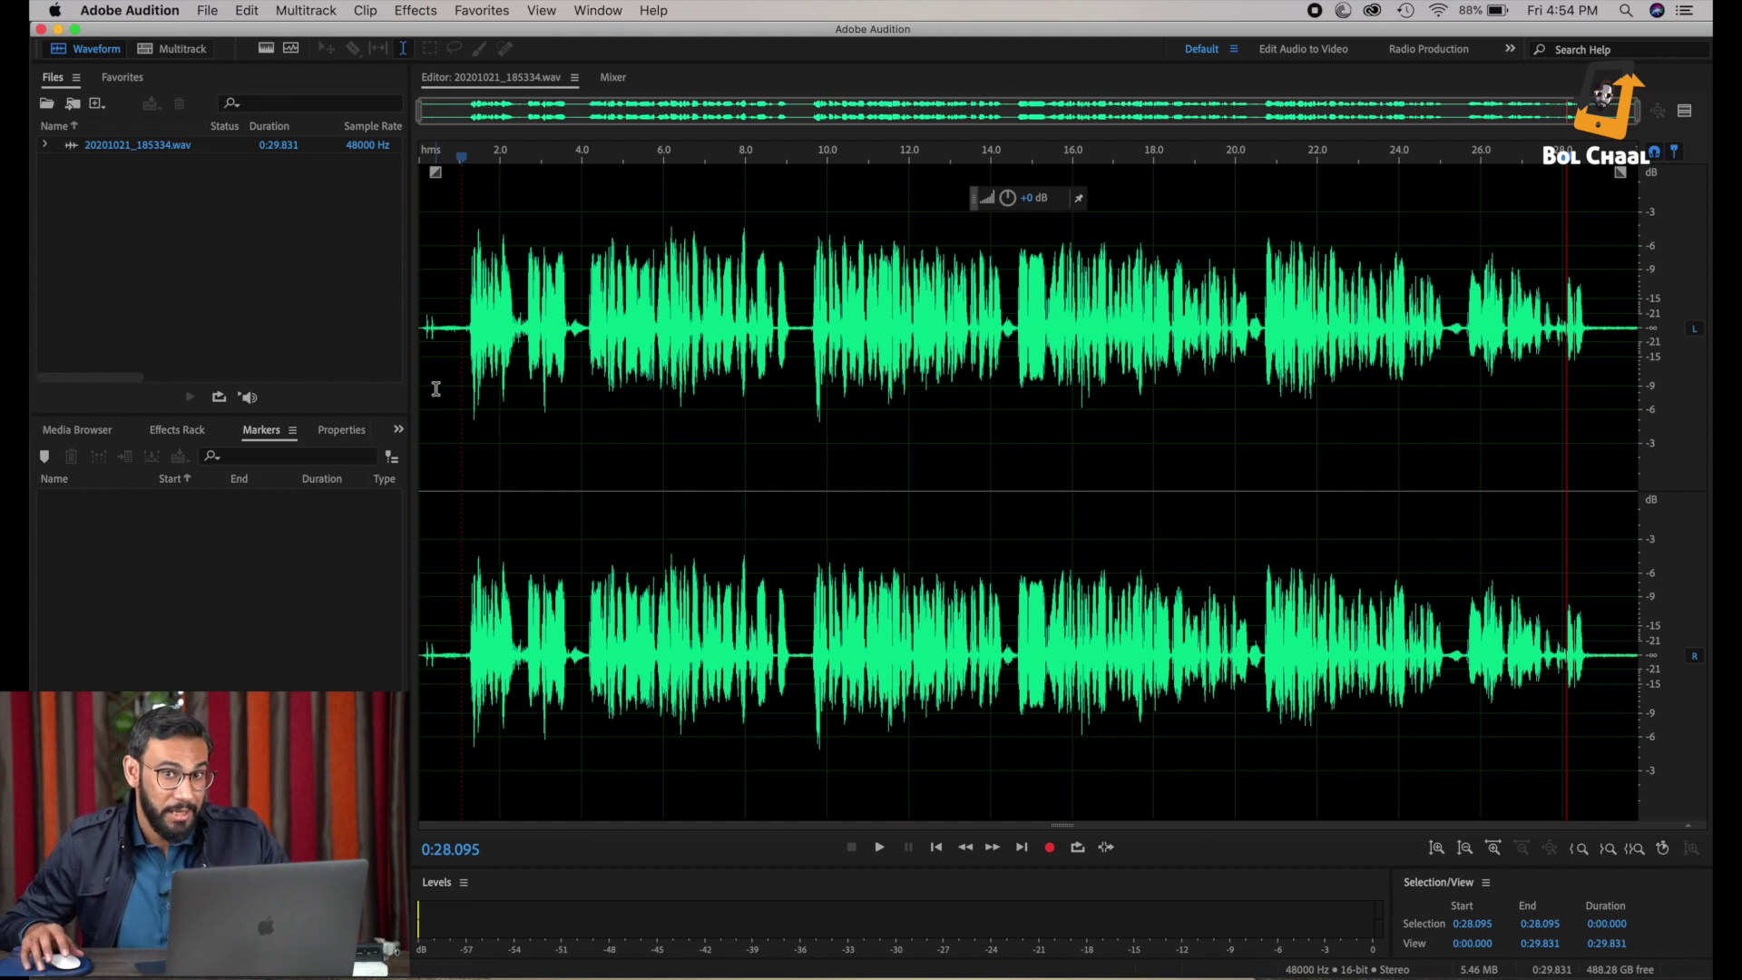
Step: Play the quiet lead-in of the recording from 0:00.184 and again from the very start
{"action": "left_click", "coordinate": [432, 342]}
{"action": "left_click", "coordinate": [427, 345]}
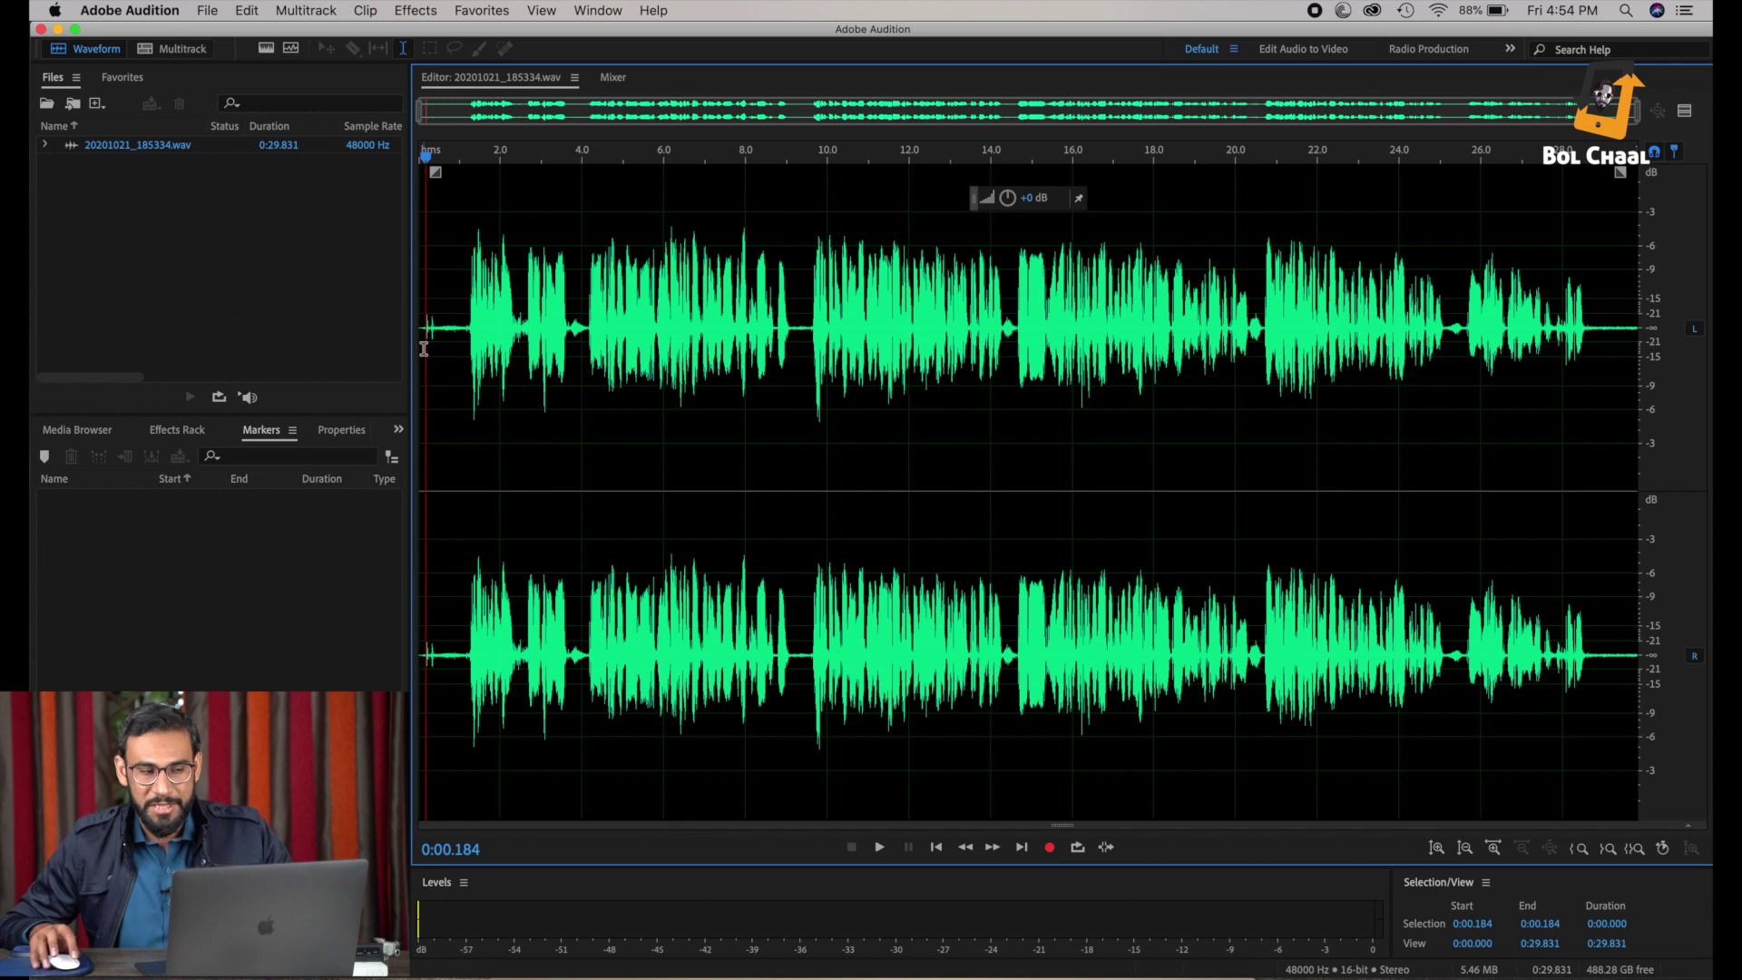
{"action": "key", "text": "space"}
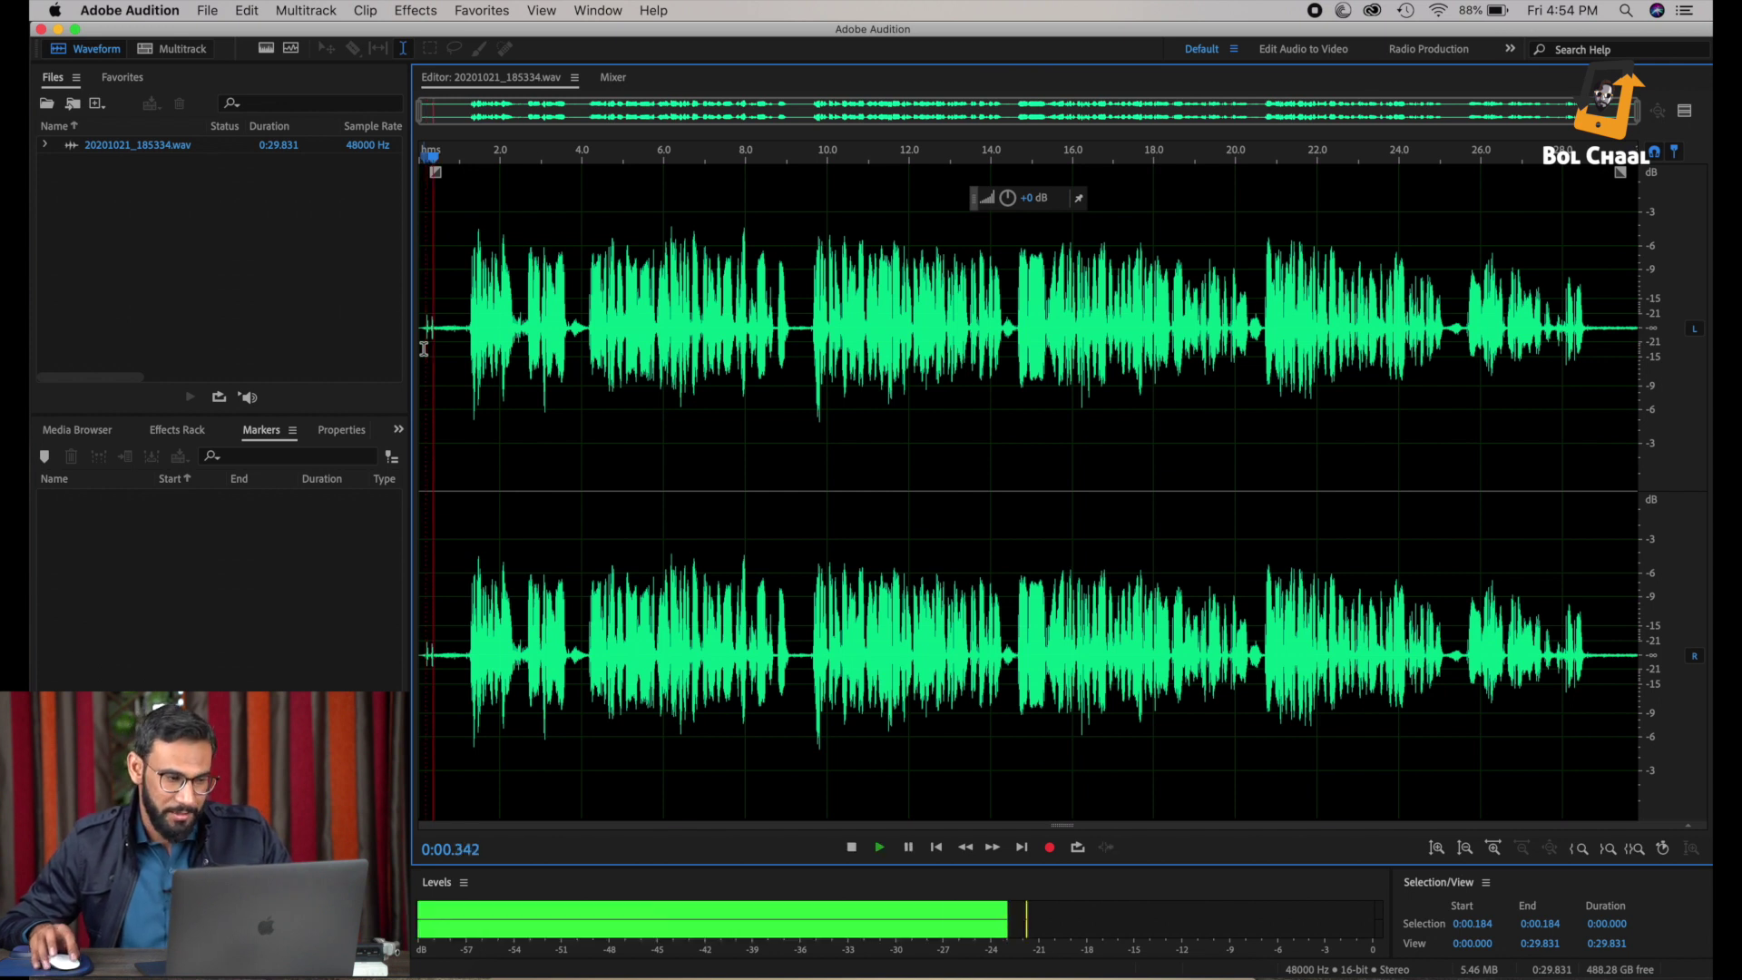
{"action": "key", "text": "space"}
{"action": "key", "text": "Home"}
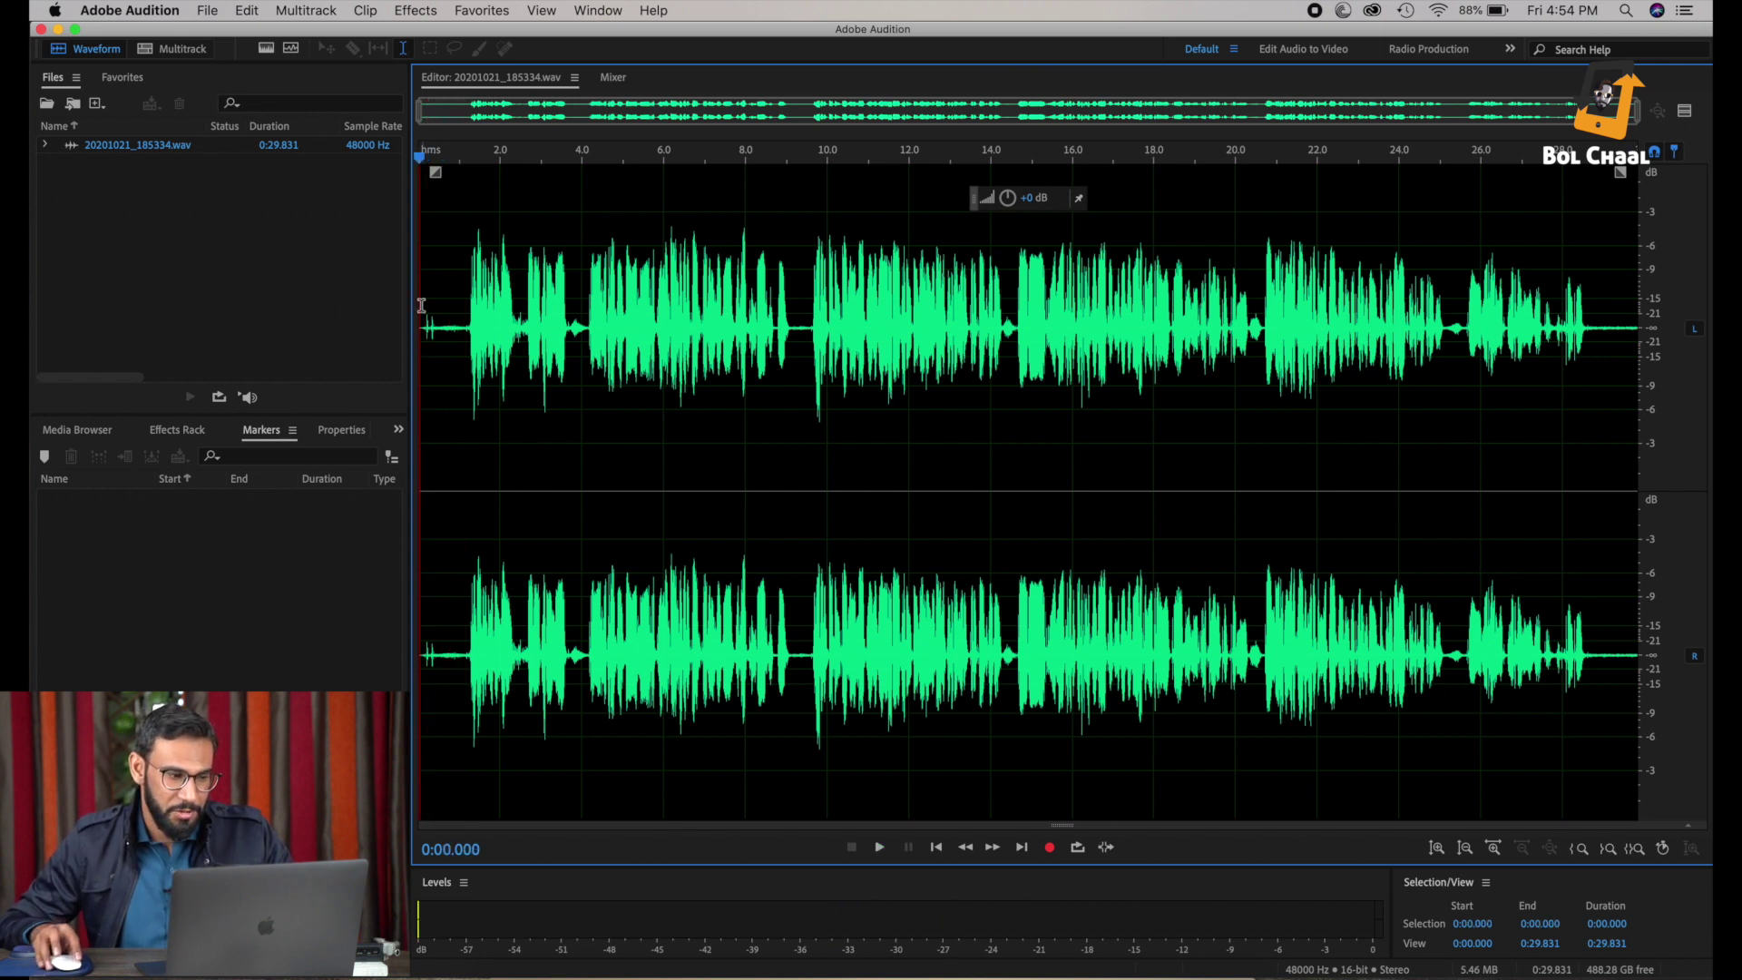
{"action": "key", "text": "space"}
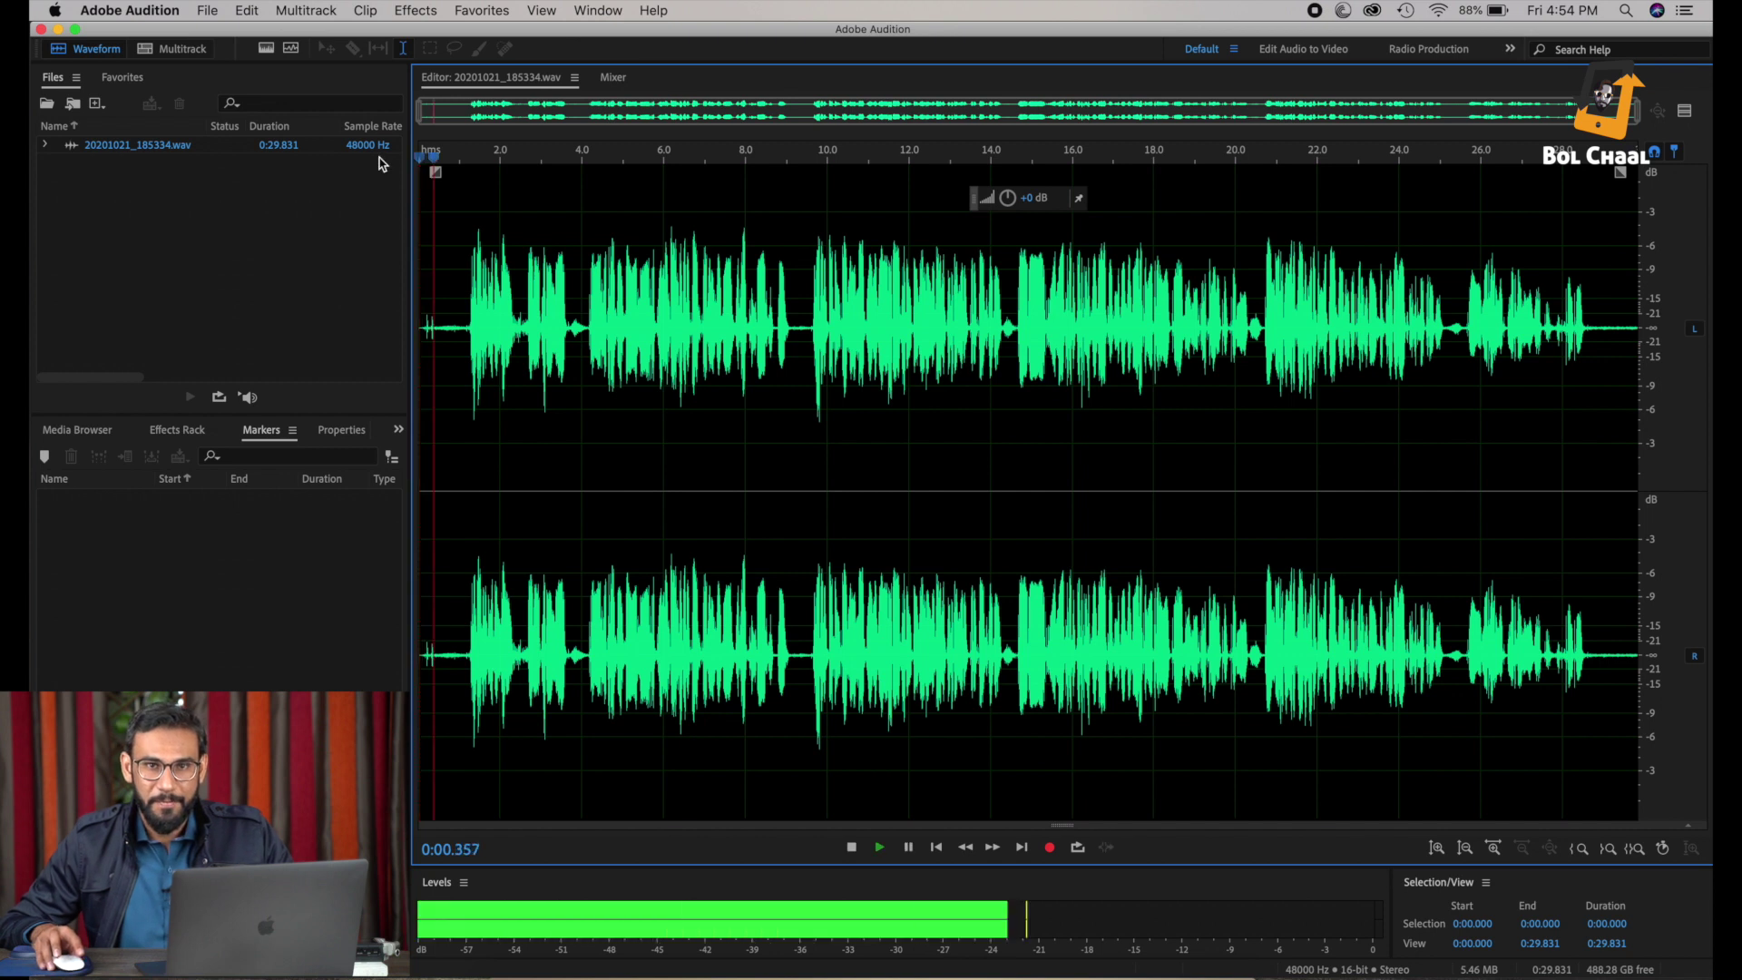
{"action": "key", "text": "space"}
{"action": "key", "text": "space"}
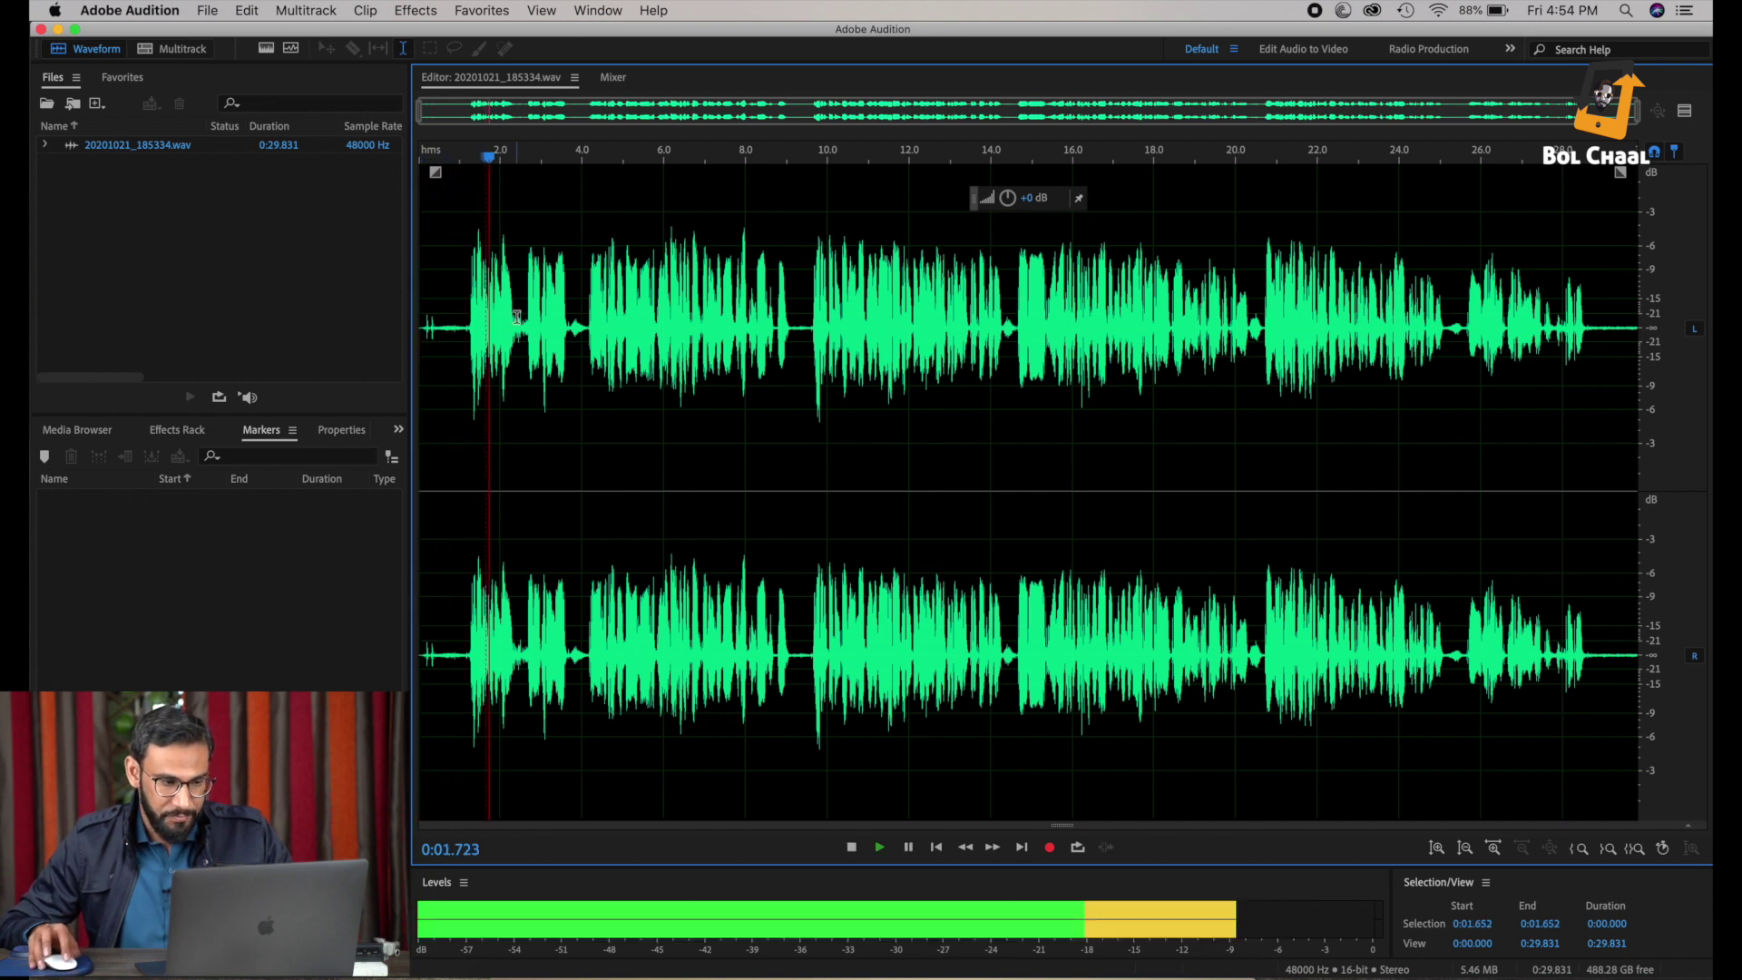
Step: Select the low-level gap from 0:02.356 to 0:02.642, play it, and play on from 0:02.696
{"action": "scroll", "coordinate": [580, 308], "scroll_direction": "up", "scroll_amount": 3}
{"action": "key", "text": "space"}
{"action": "left_click", "coordinate": [497, 354]}
{"action": "left_click_drag", "start_coordinate": [509, 341], "coordinate": [575, 343]}
{"action": "key", "text": "space"}
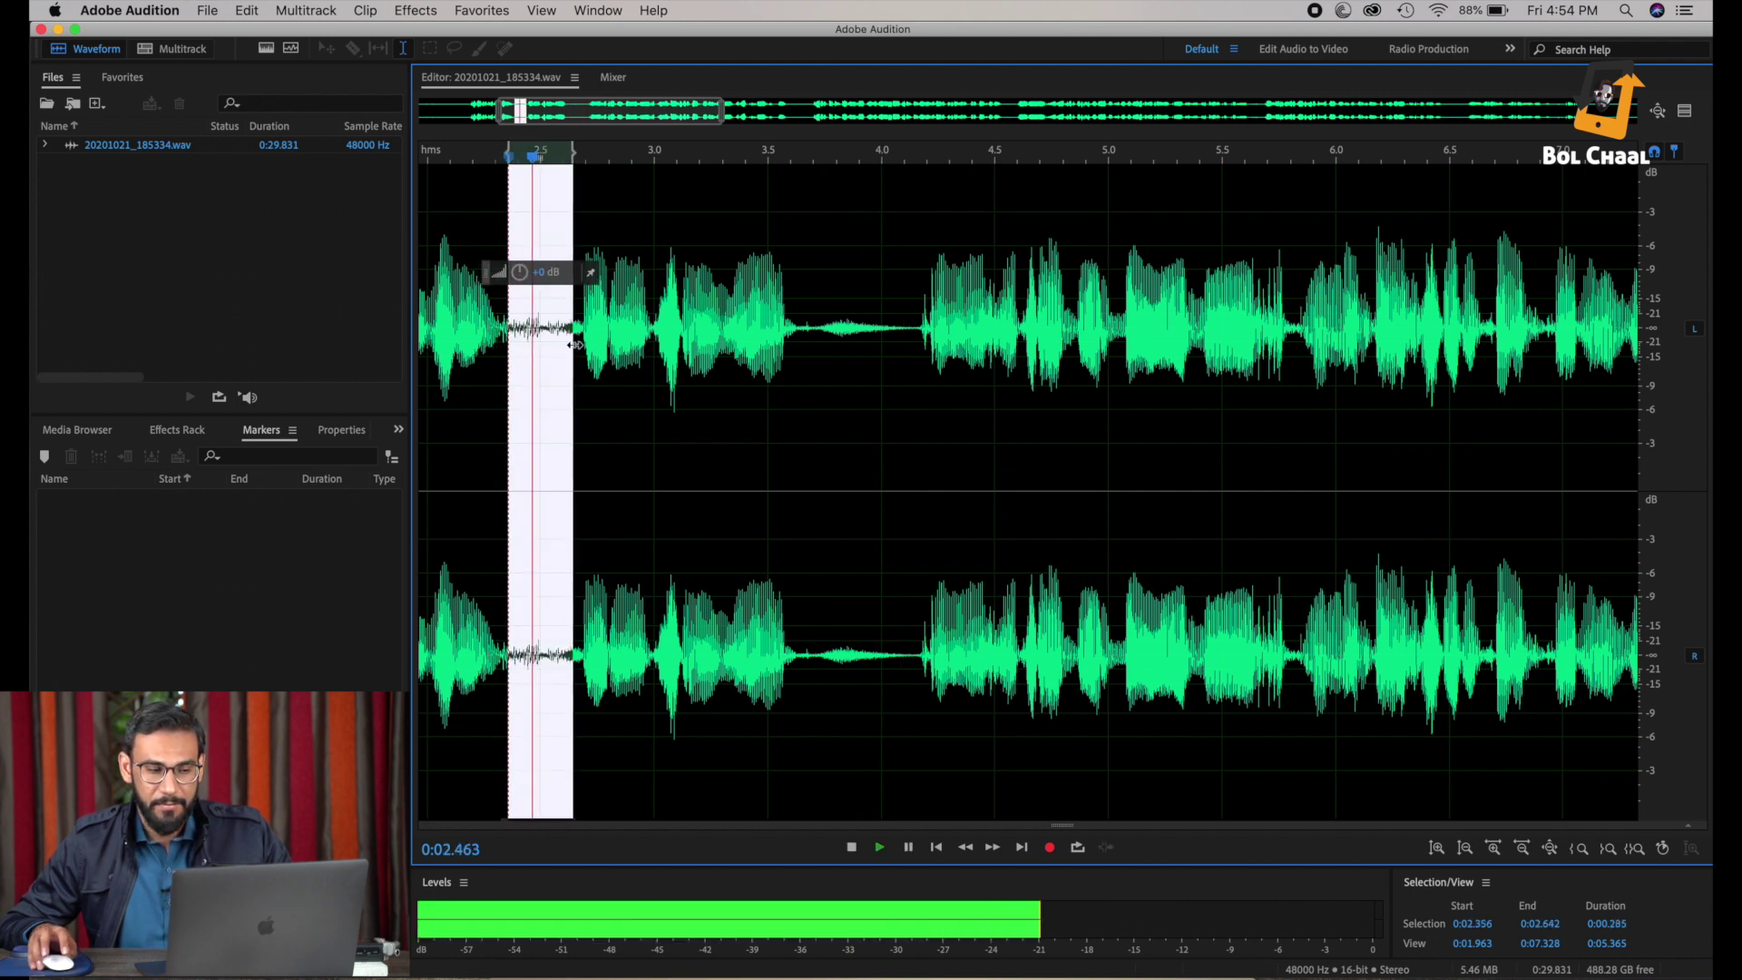
{"action": "left_click", "coordinate": [586, 400]}
{"action": "key", "text": "space"}
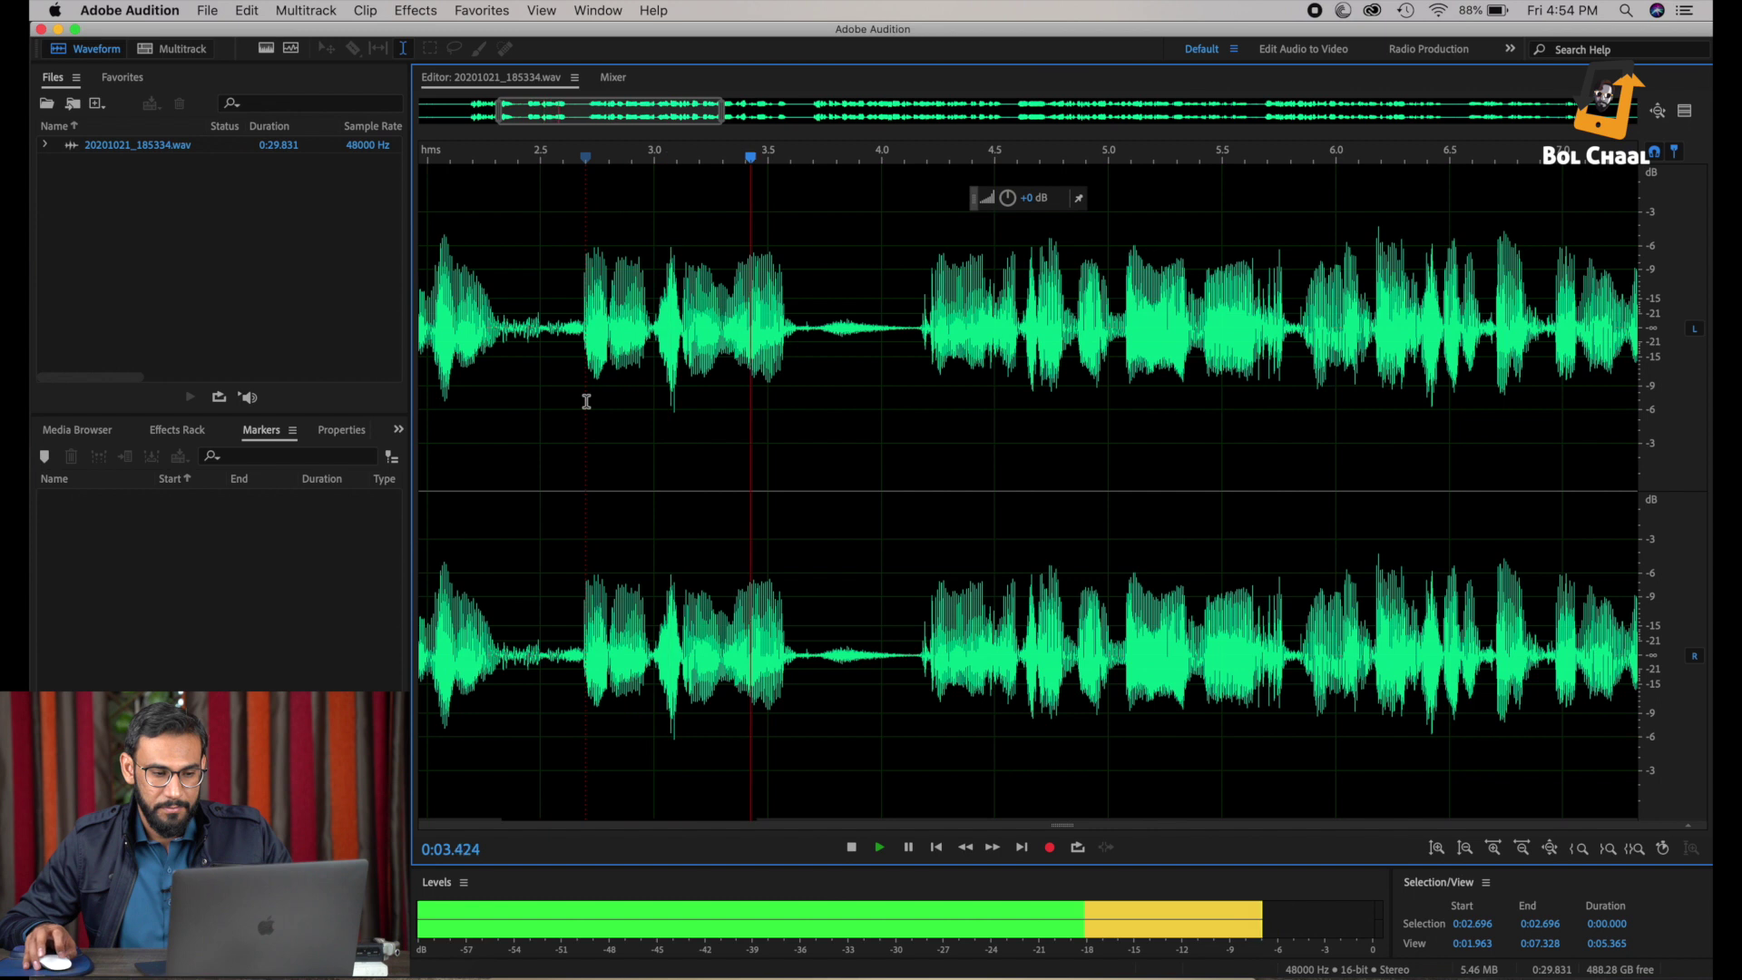
Step: Select the breath between phrases from 0:03.707 to 0:04.135 and listen to it and the following speech
{"action": "scroll", "coordinate": [583, 393], "scroll_direction": "down", "scroll_amount": 1}
{"action": "left_click_drag", "start_coordinate": [795, 341], "coordinate": [882, 356]}
{"action": "key", "text": "space"}
{"action": "key", "text": "space"}
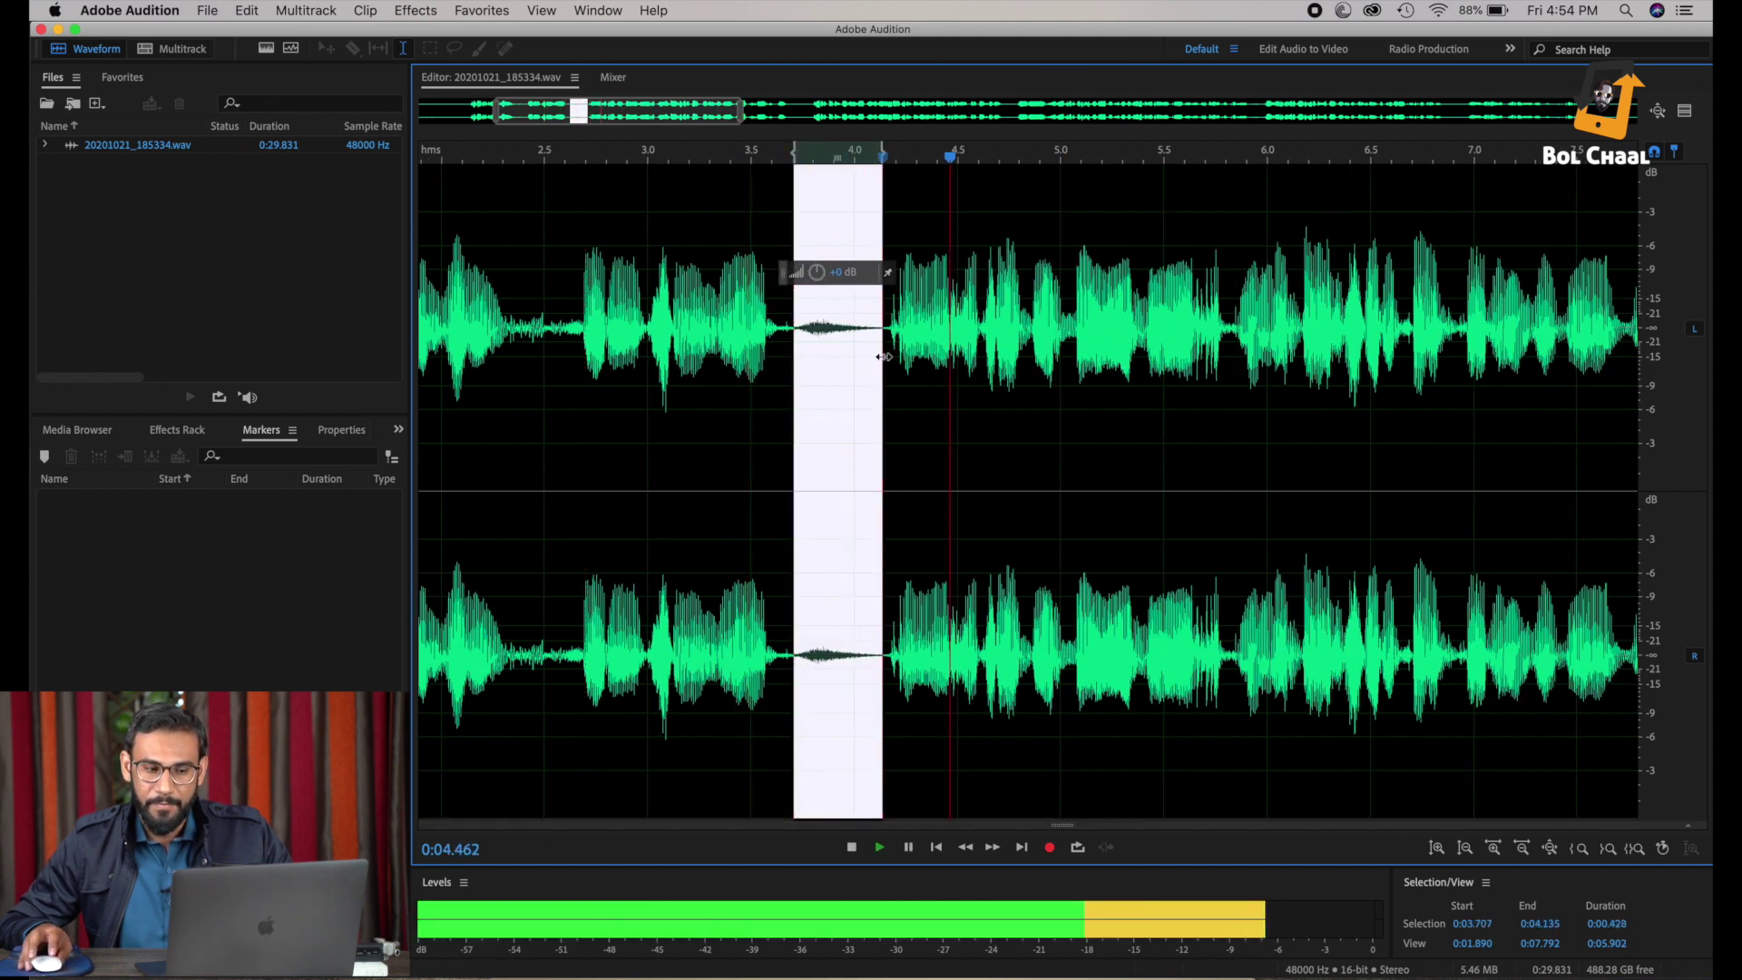
{"action": "scroll", "coordinate": [883, 357], "scroll_direction": "down", "scroll_amount": 5}
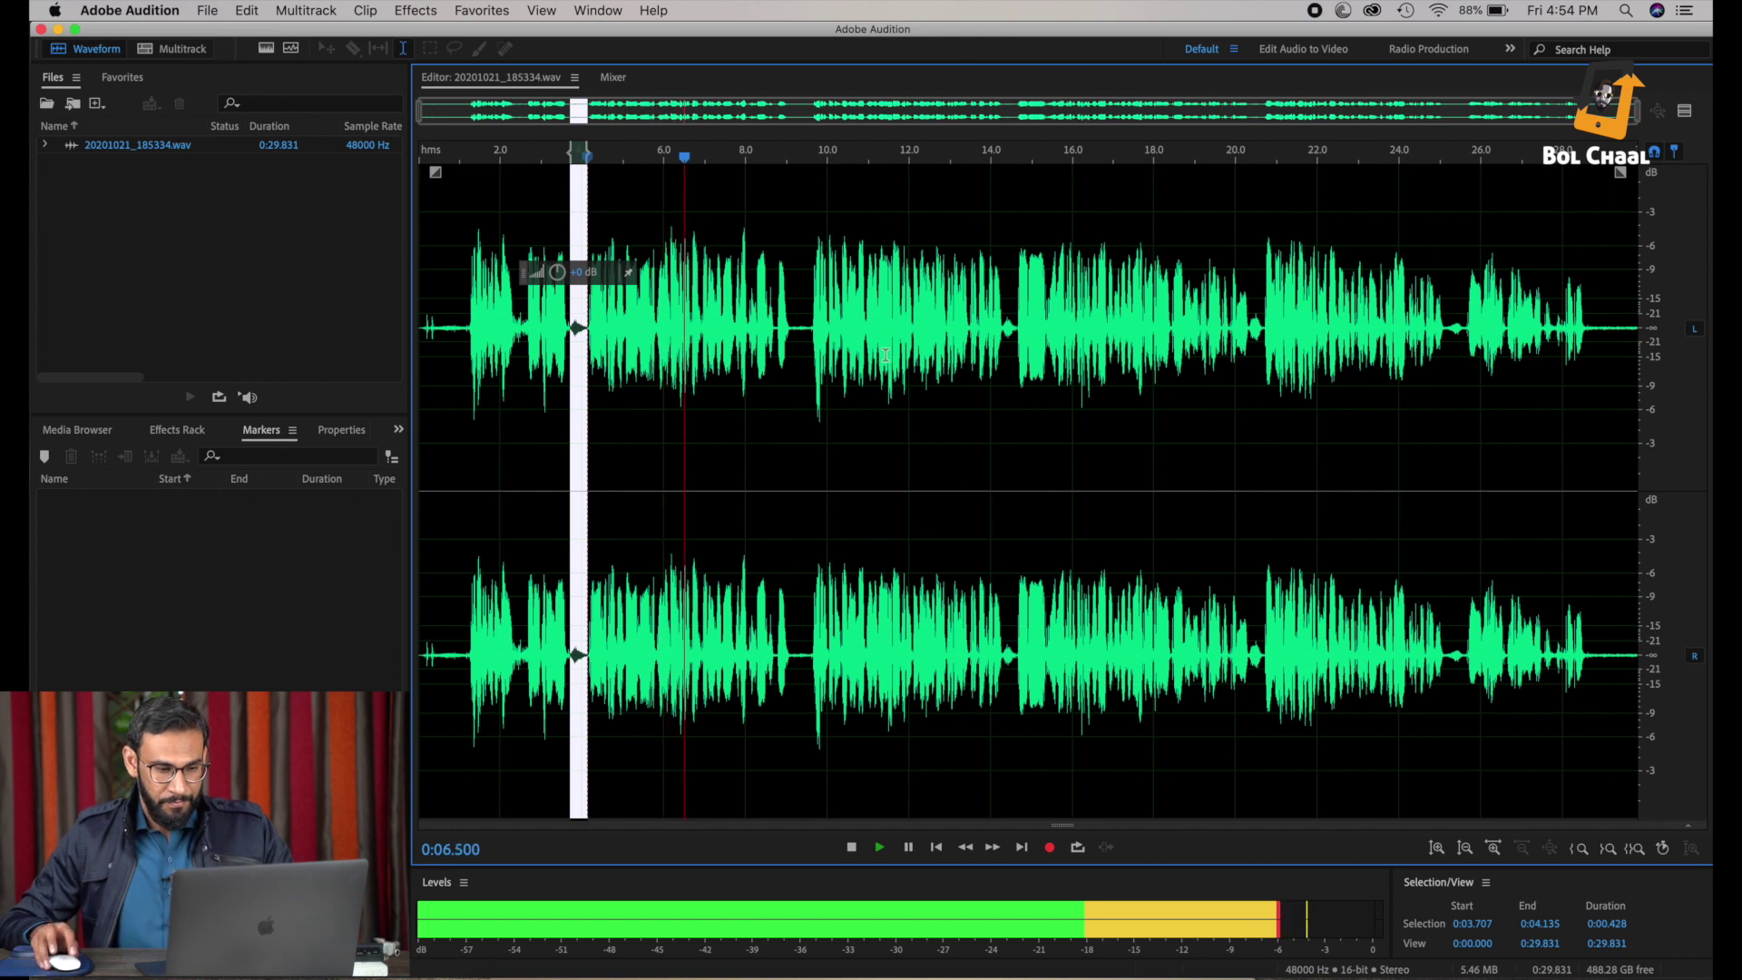
{"action": "key", "text": "space"}
{"action": "key", "text": "super+a"}
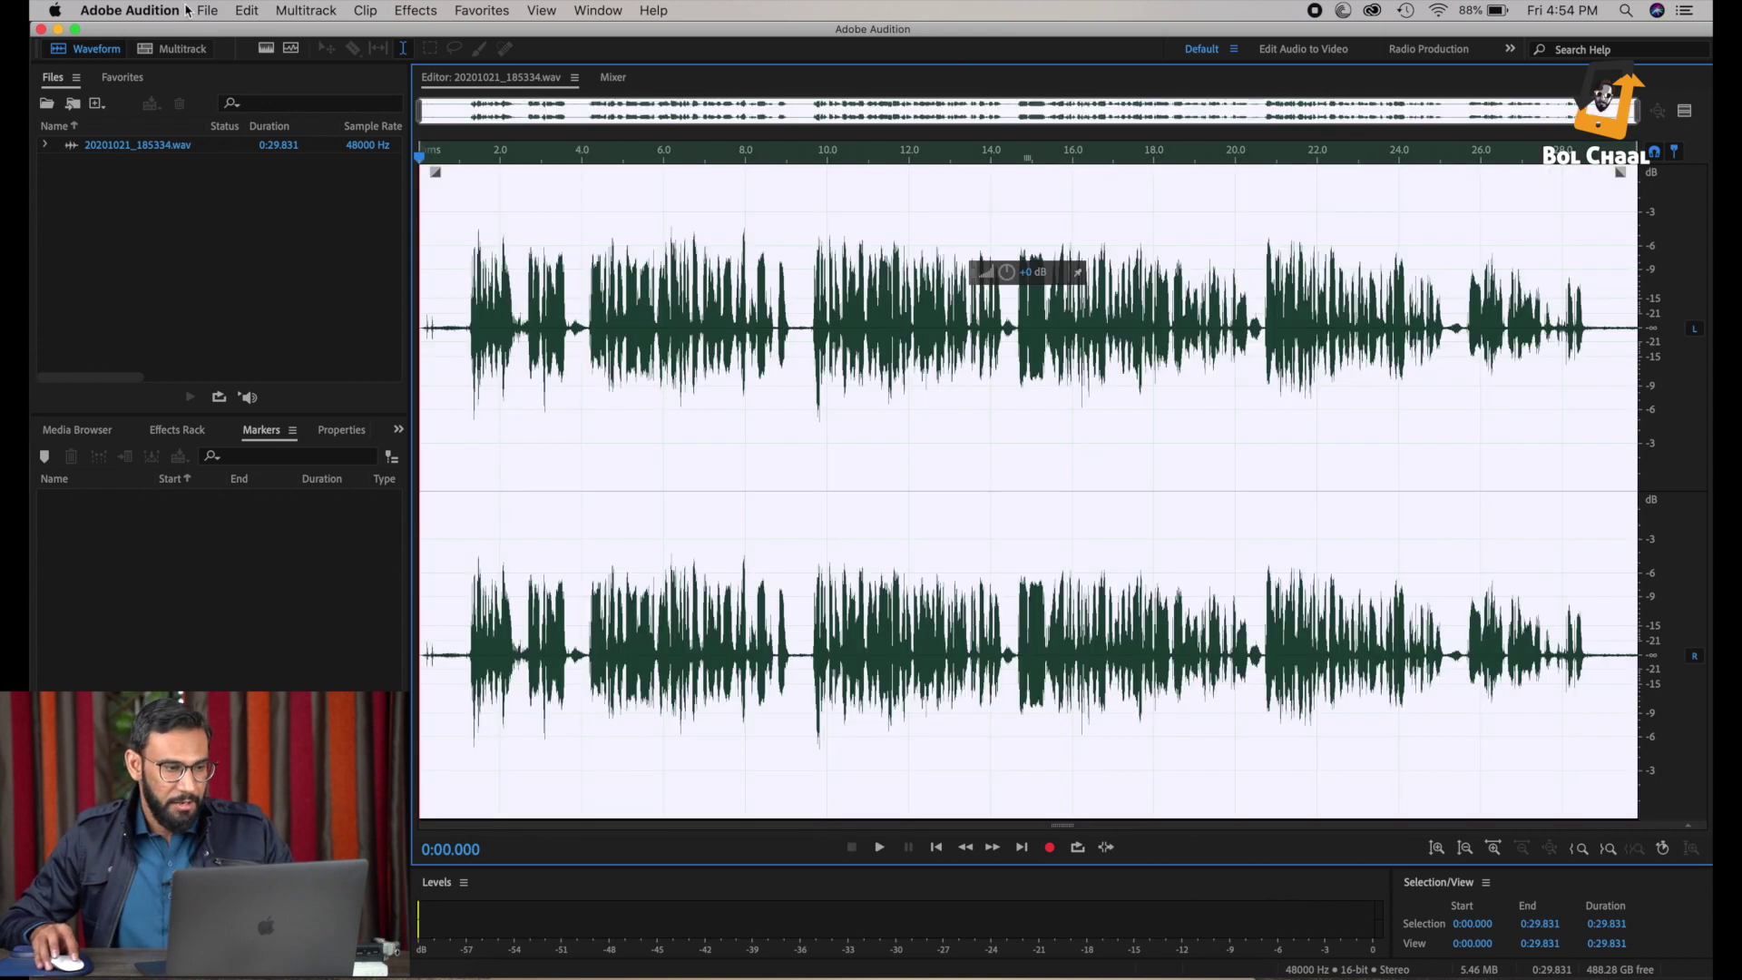
{"action": "left_click", "coordinate": [433, 11]}
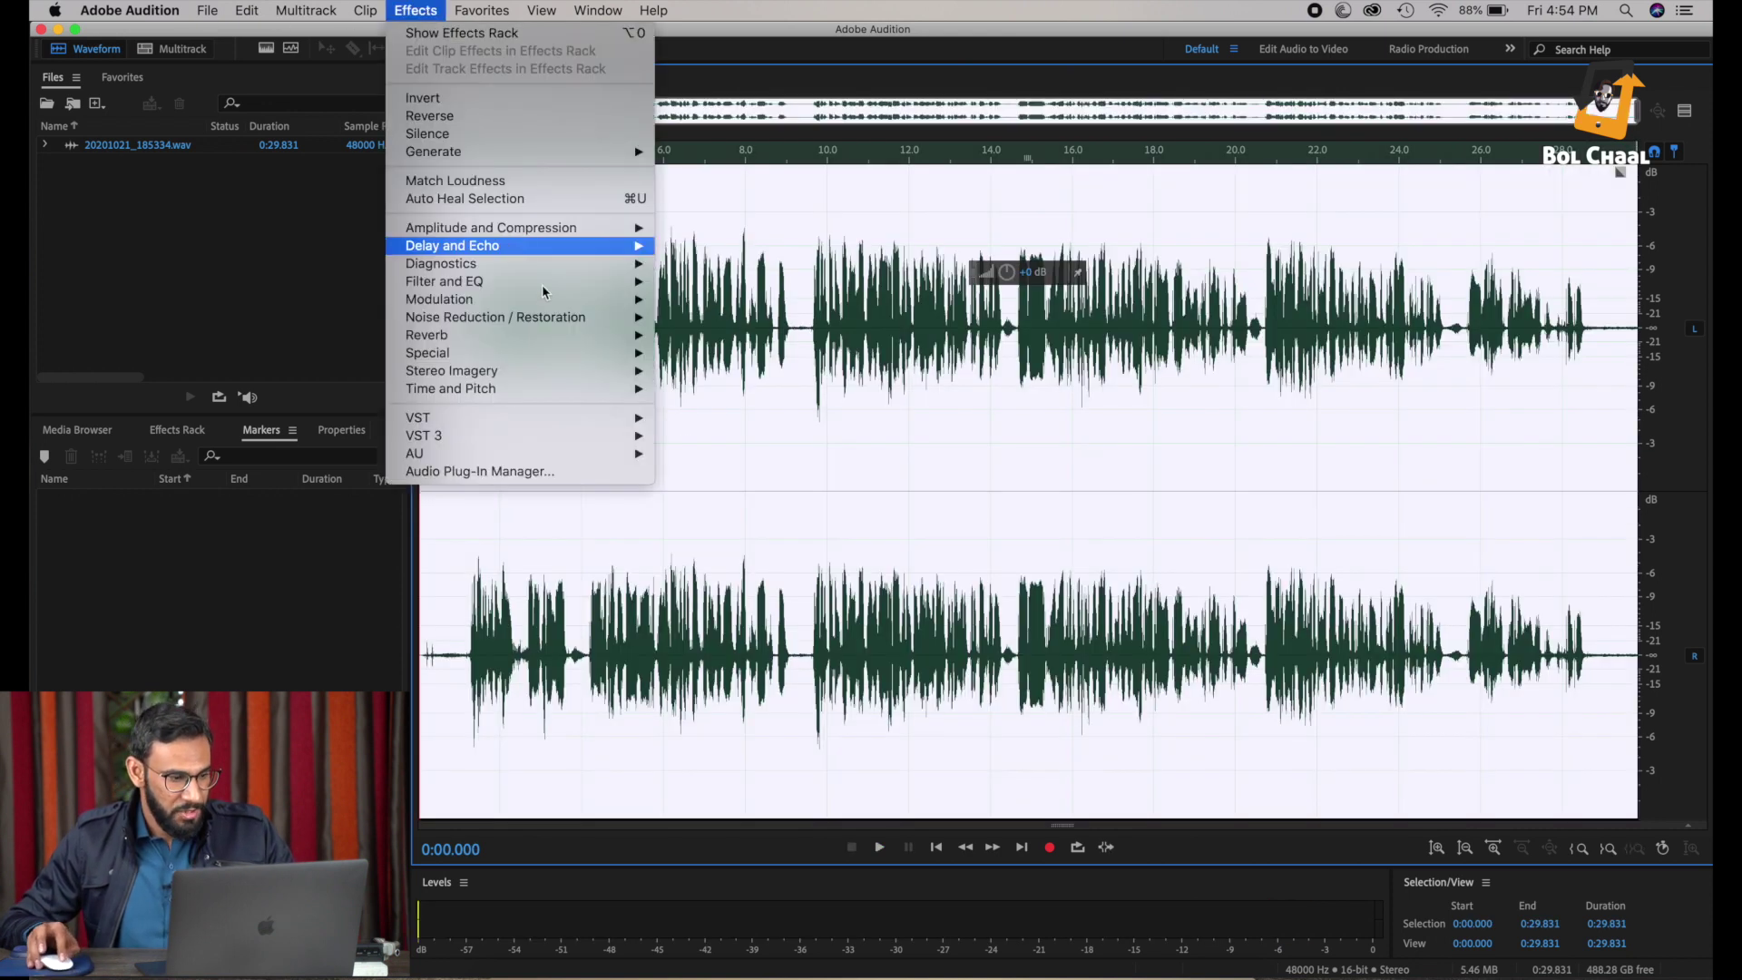
{"action": "mouse_move", "coordinate": [571, 325]}
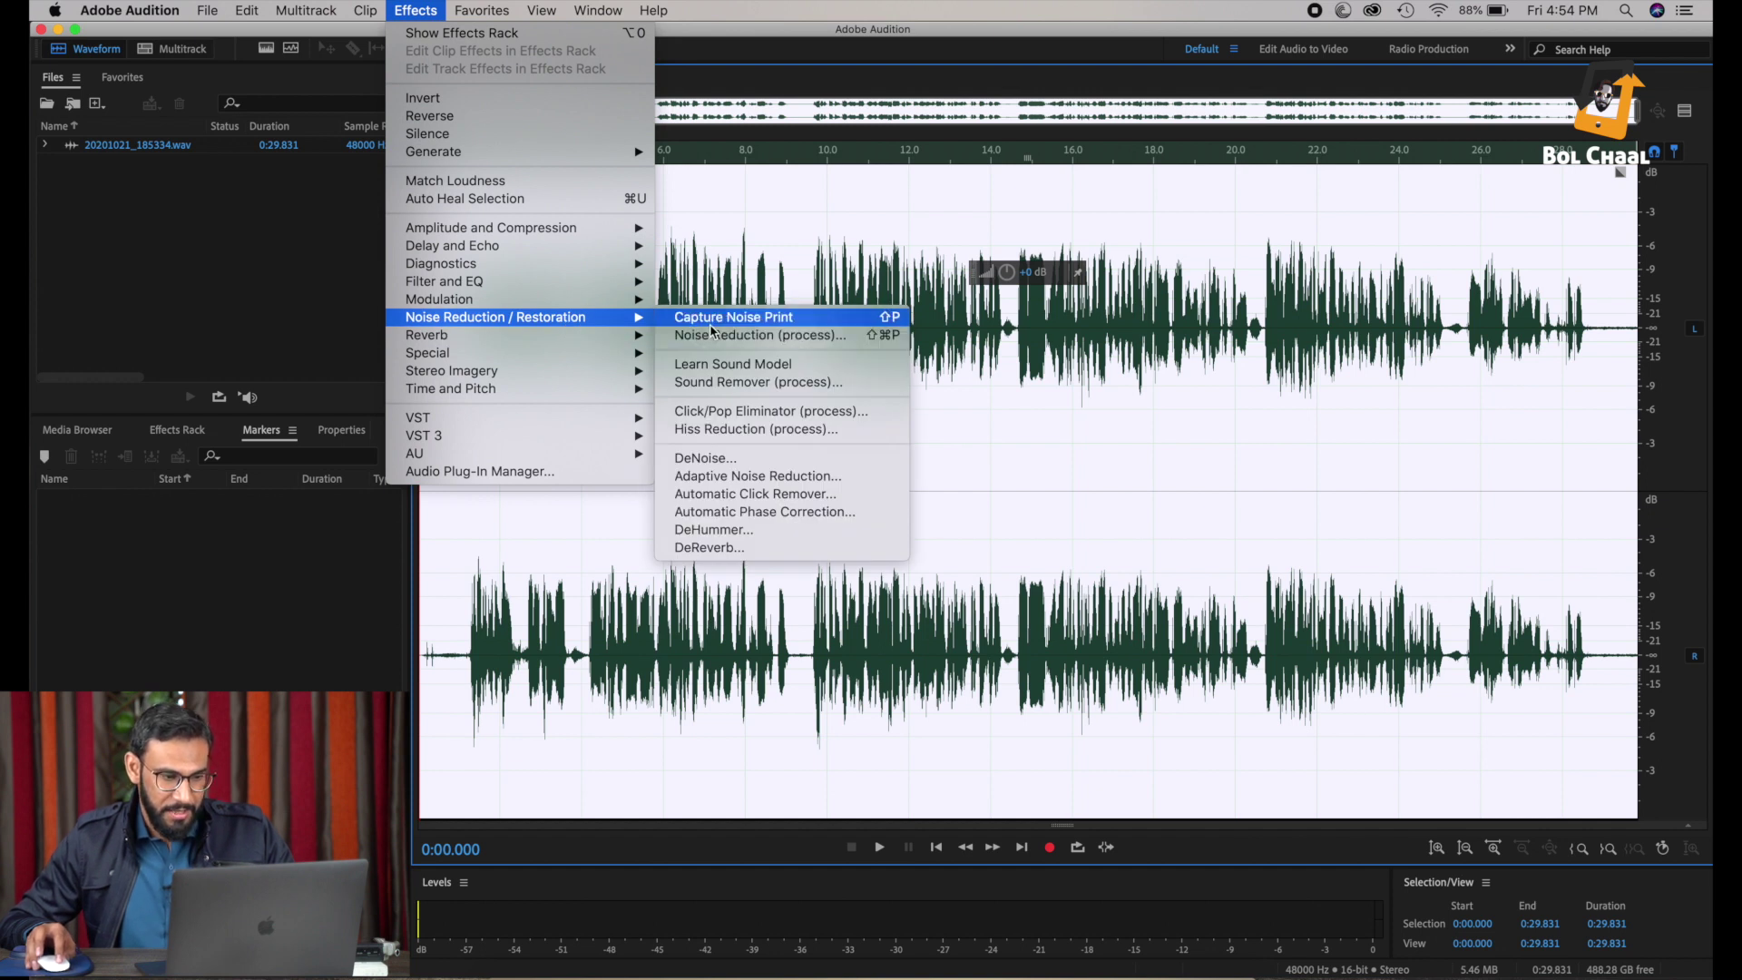
{"action": "left_click", "coordinate": [1138, 456]}
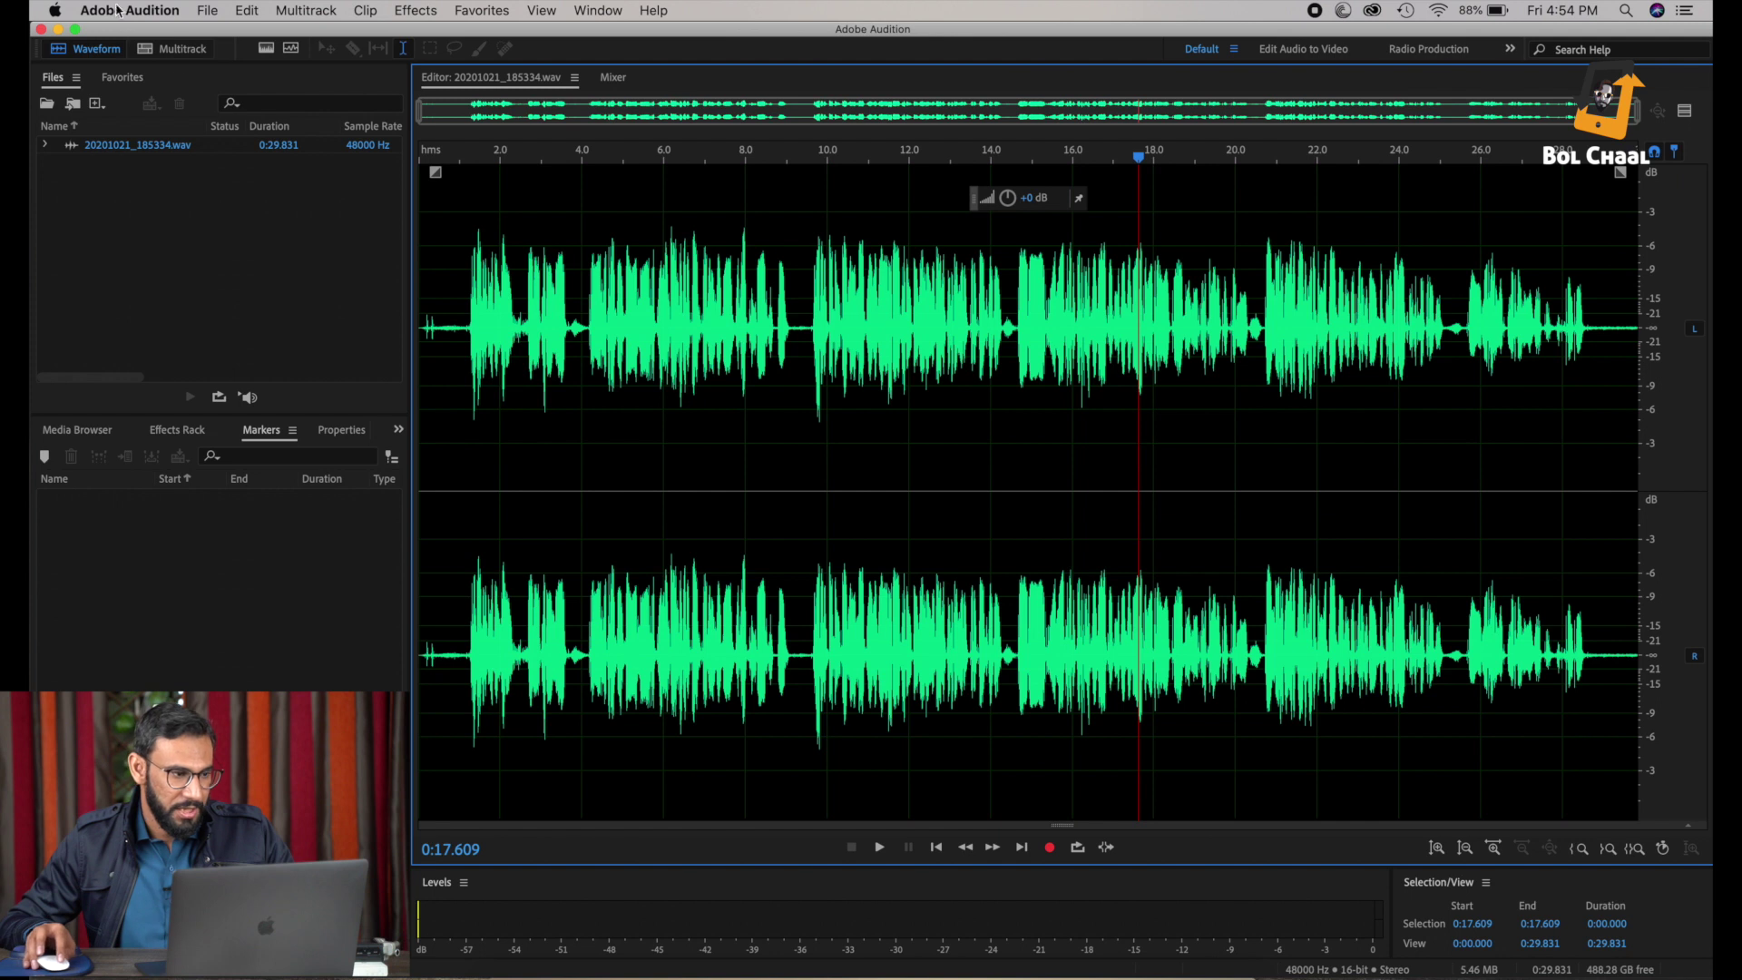
Step: Show the spectral frequency display and capture a noise print from the quiet gap between 0:09.075 and 0:09.300
{"action": "left_click", "coordinate": [265, 51]}
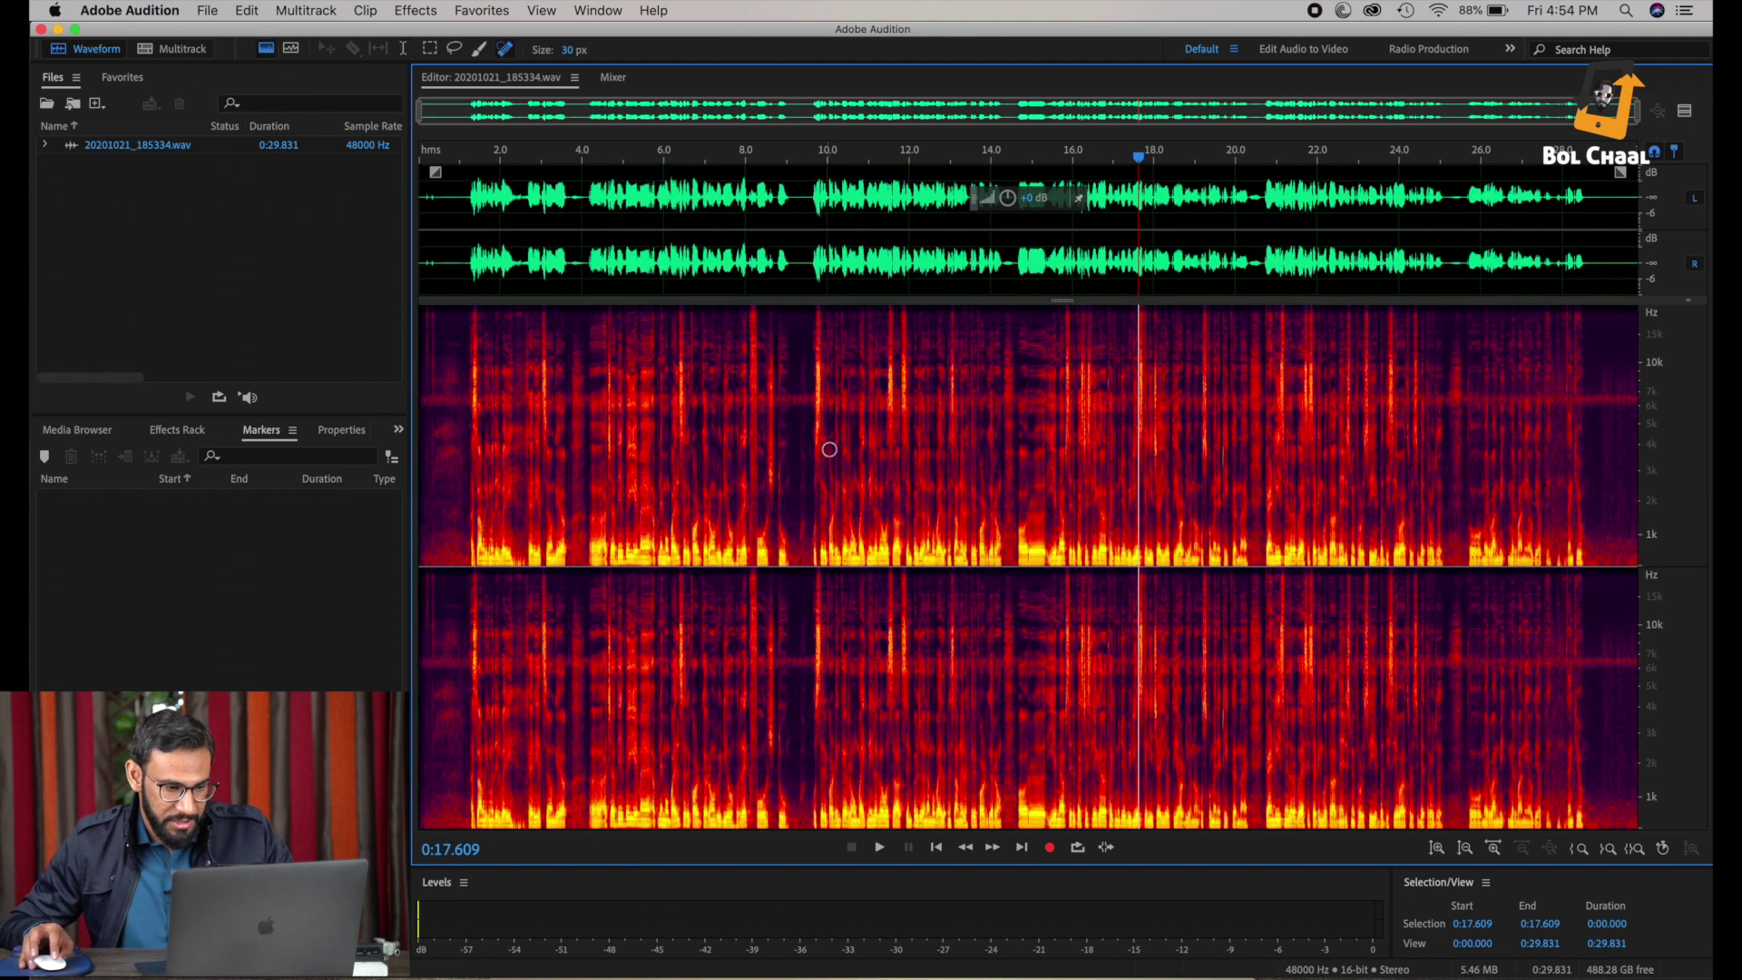
{"action": "scroll", "coordinate": [789, 331], "scroll_direction": "up", "scroll_amount": 5}
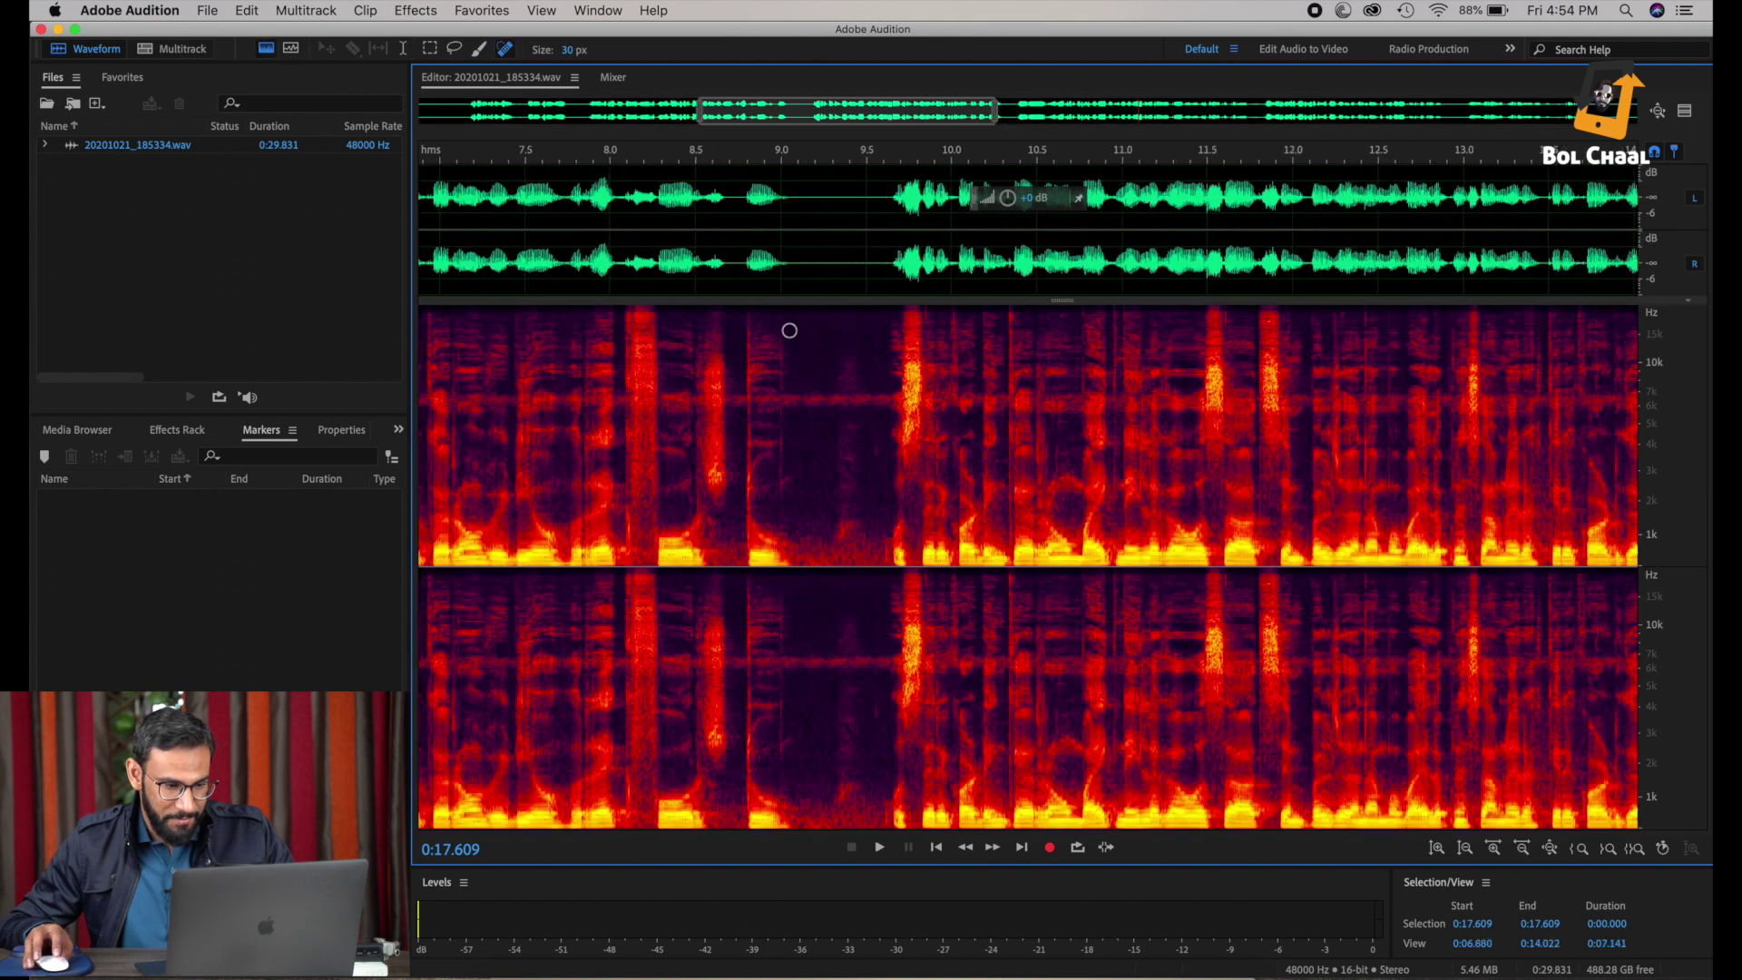
{"action": "scroll", "coordinate": [789, 330], "scroll_direction": "up", "scroll_amount": 4}
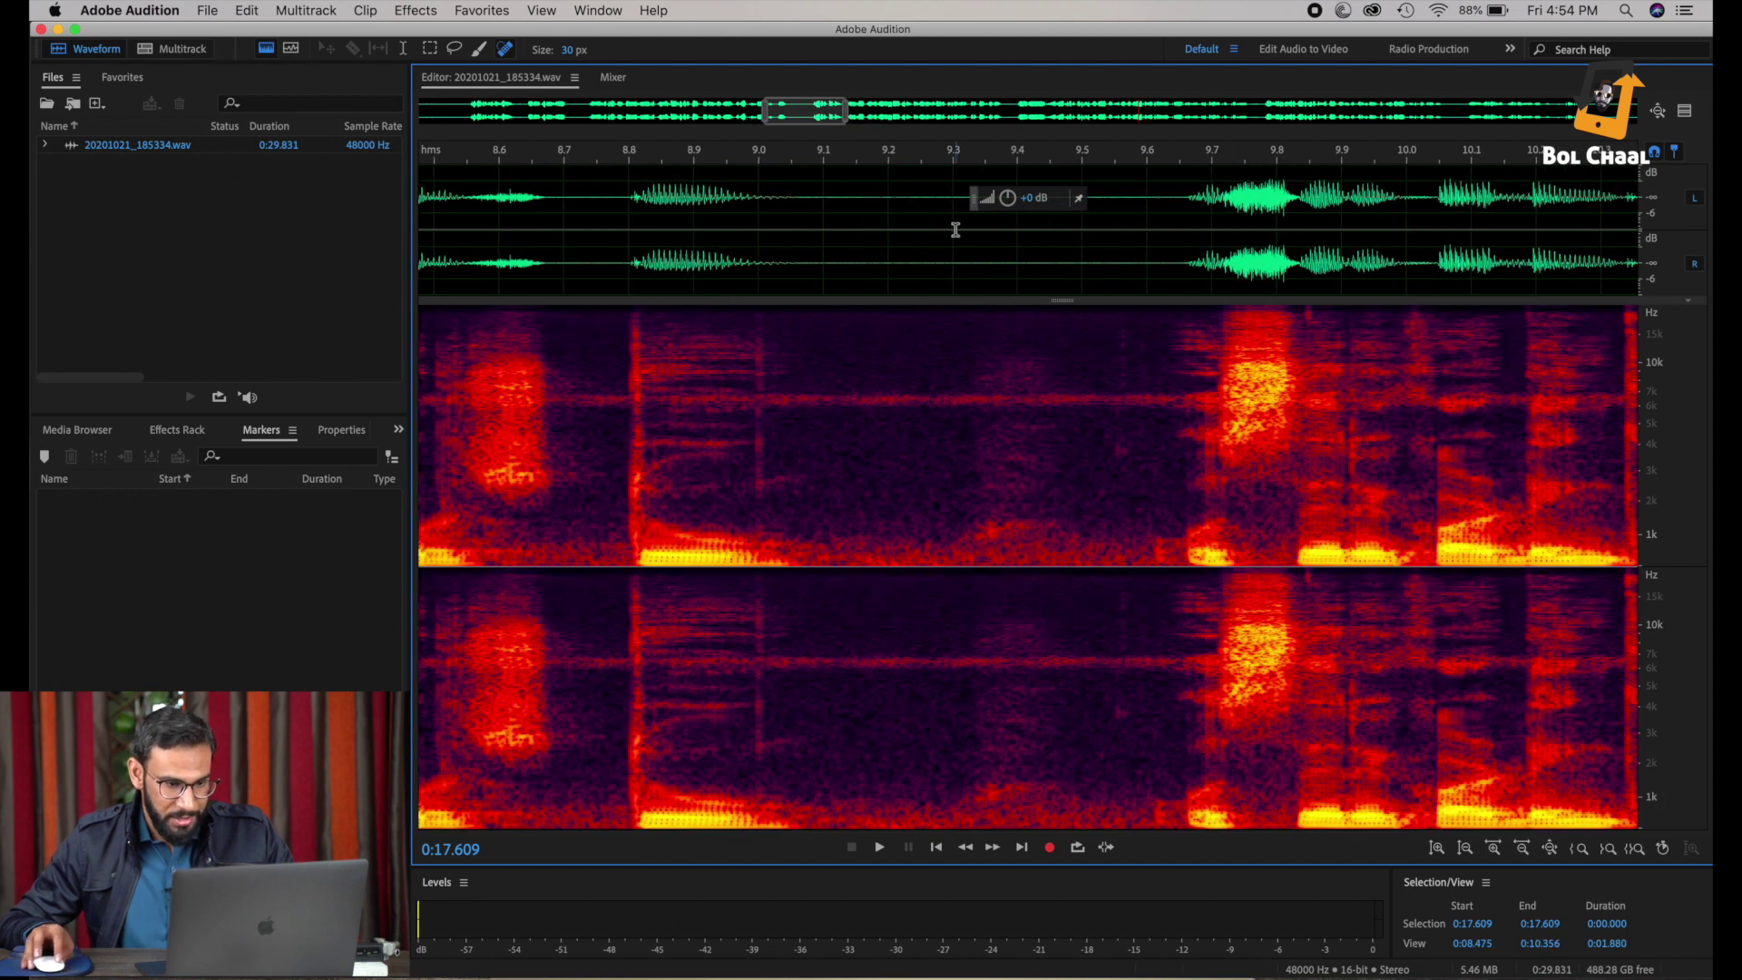
{"action": "left_click_drag", "start_coordinate": [876, 238], "coordinate": [807, 233]}
{"action": "left_click", "coordinate": [415, 11]}
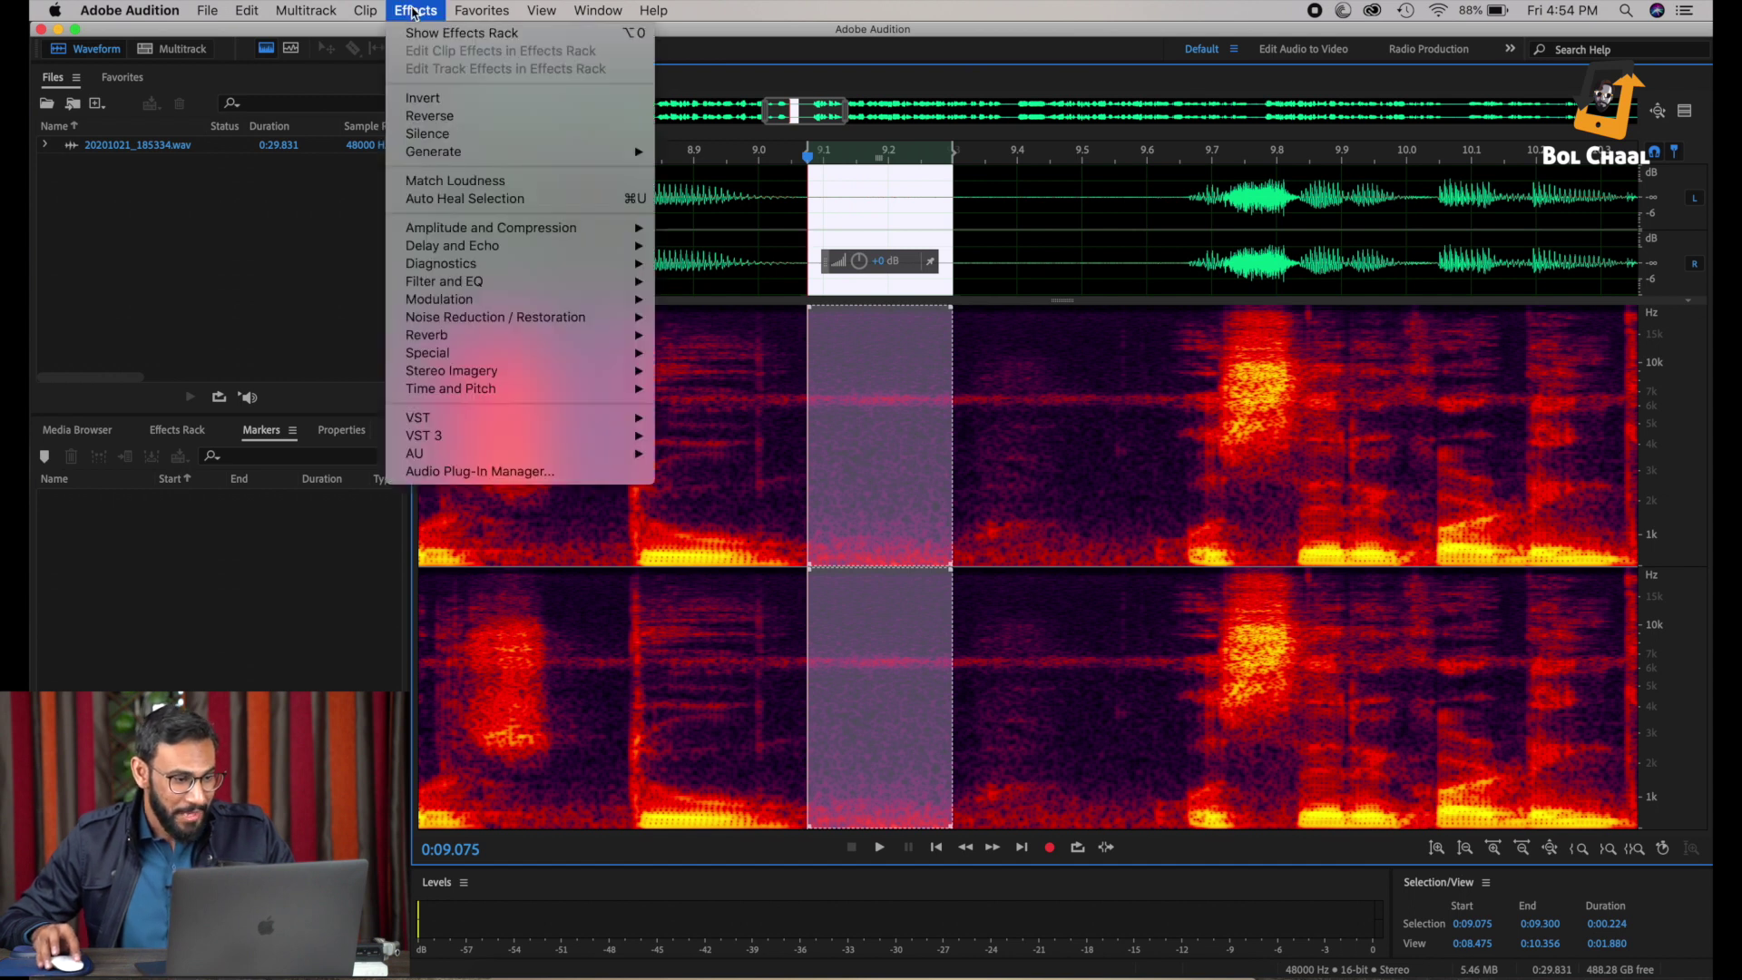
{"action": "mouse_move", "coordinate": [593, 316]}
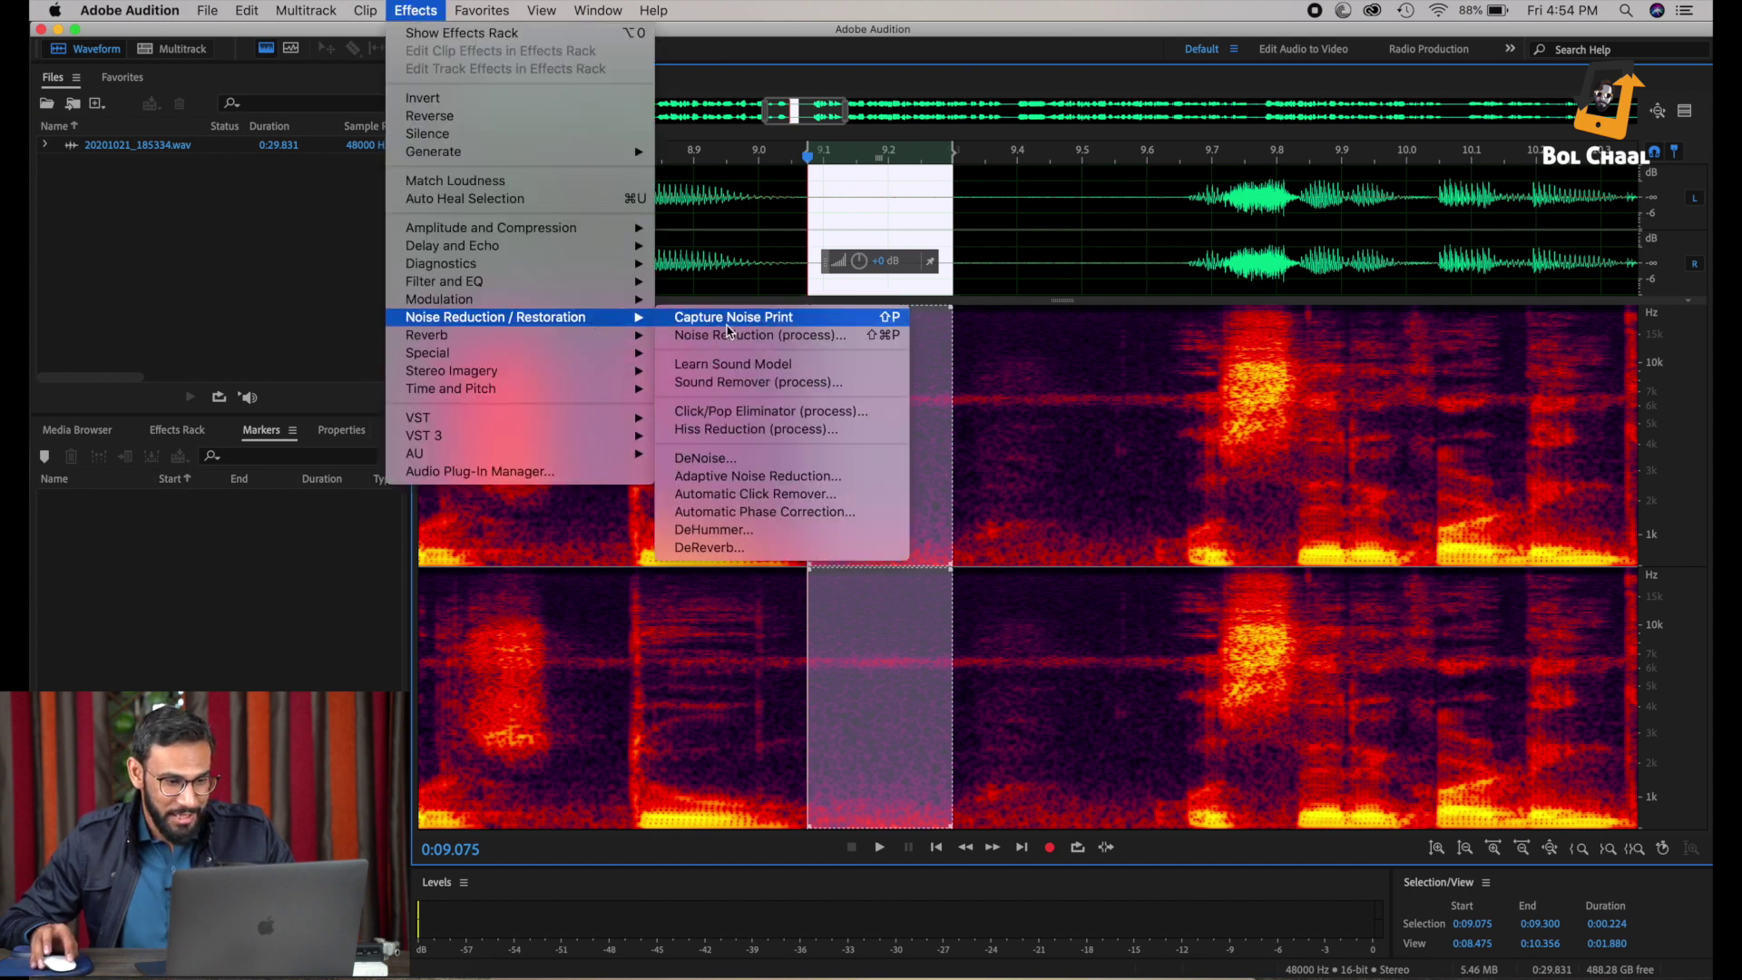
{"action": "left_click", "coordinate": [726, 322]}
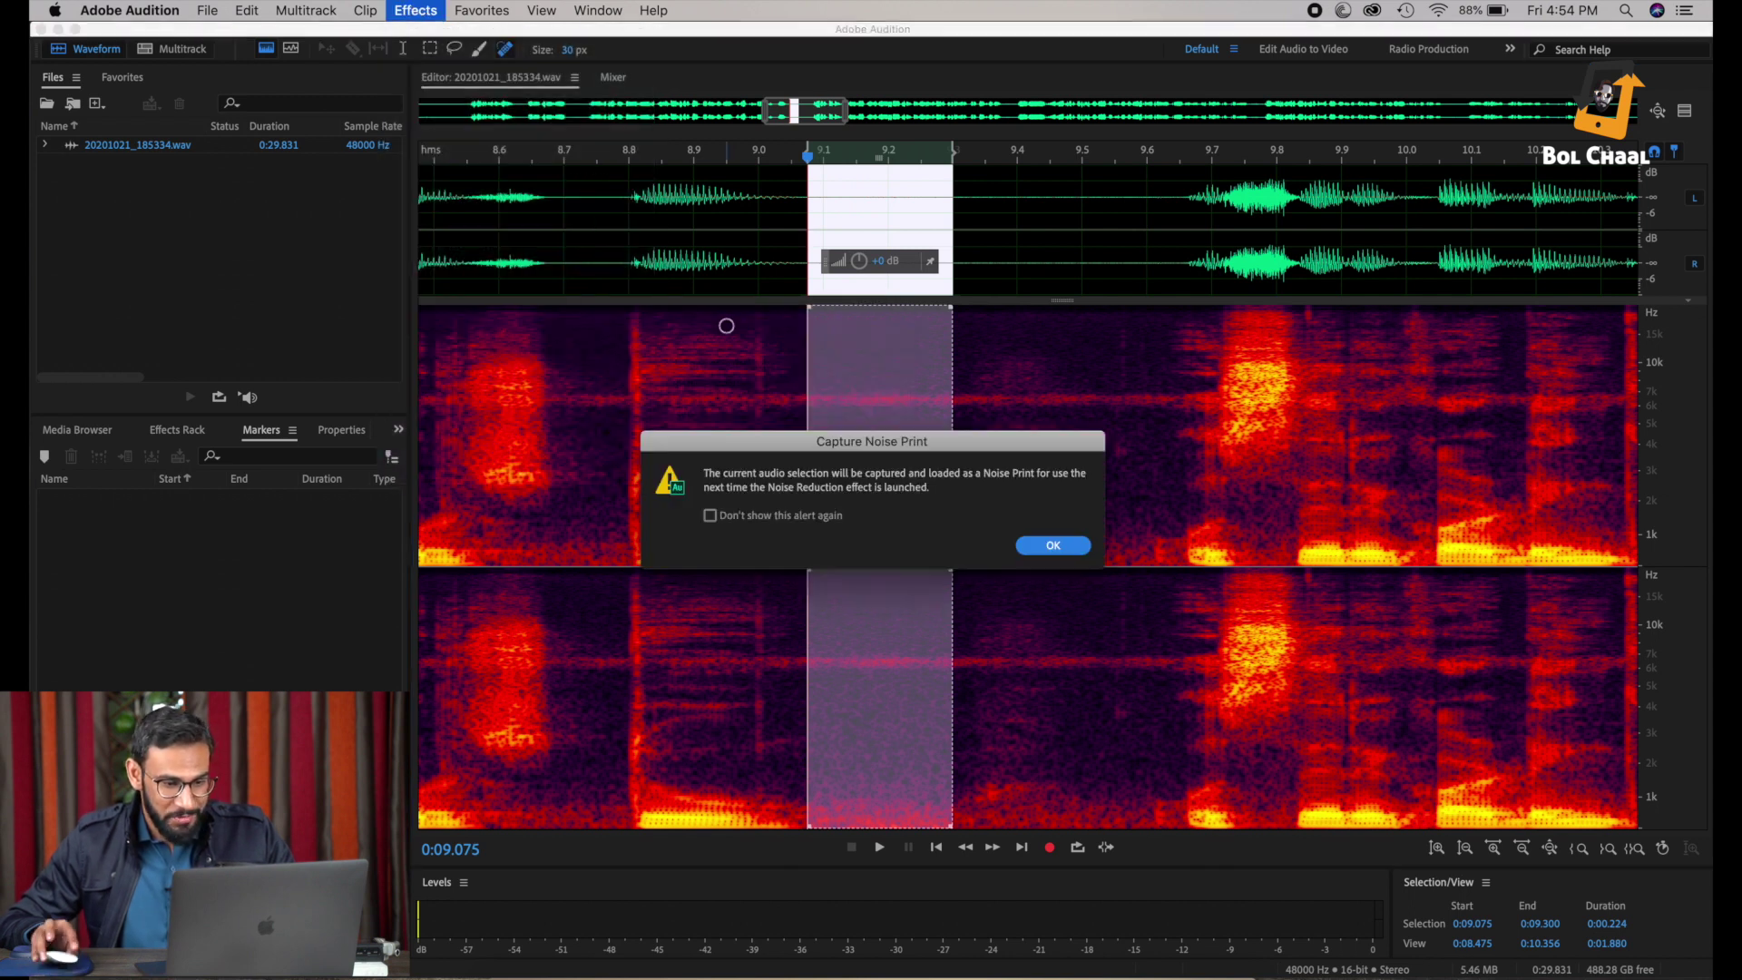
{"action": "left_click", "coordinate": [1051, 546]}
Step: Select the entire recording and apply Noise Reduction to it with the captured noise print
{"action": "scroll", "coordinate": [1078, 267], "scroll_direction": "down", "scroll_amount": 5}
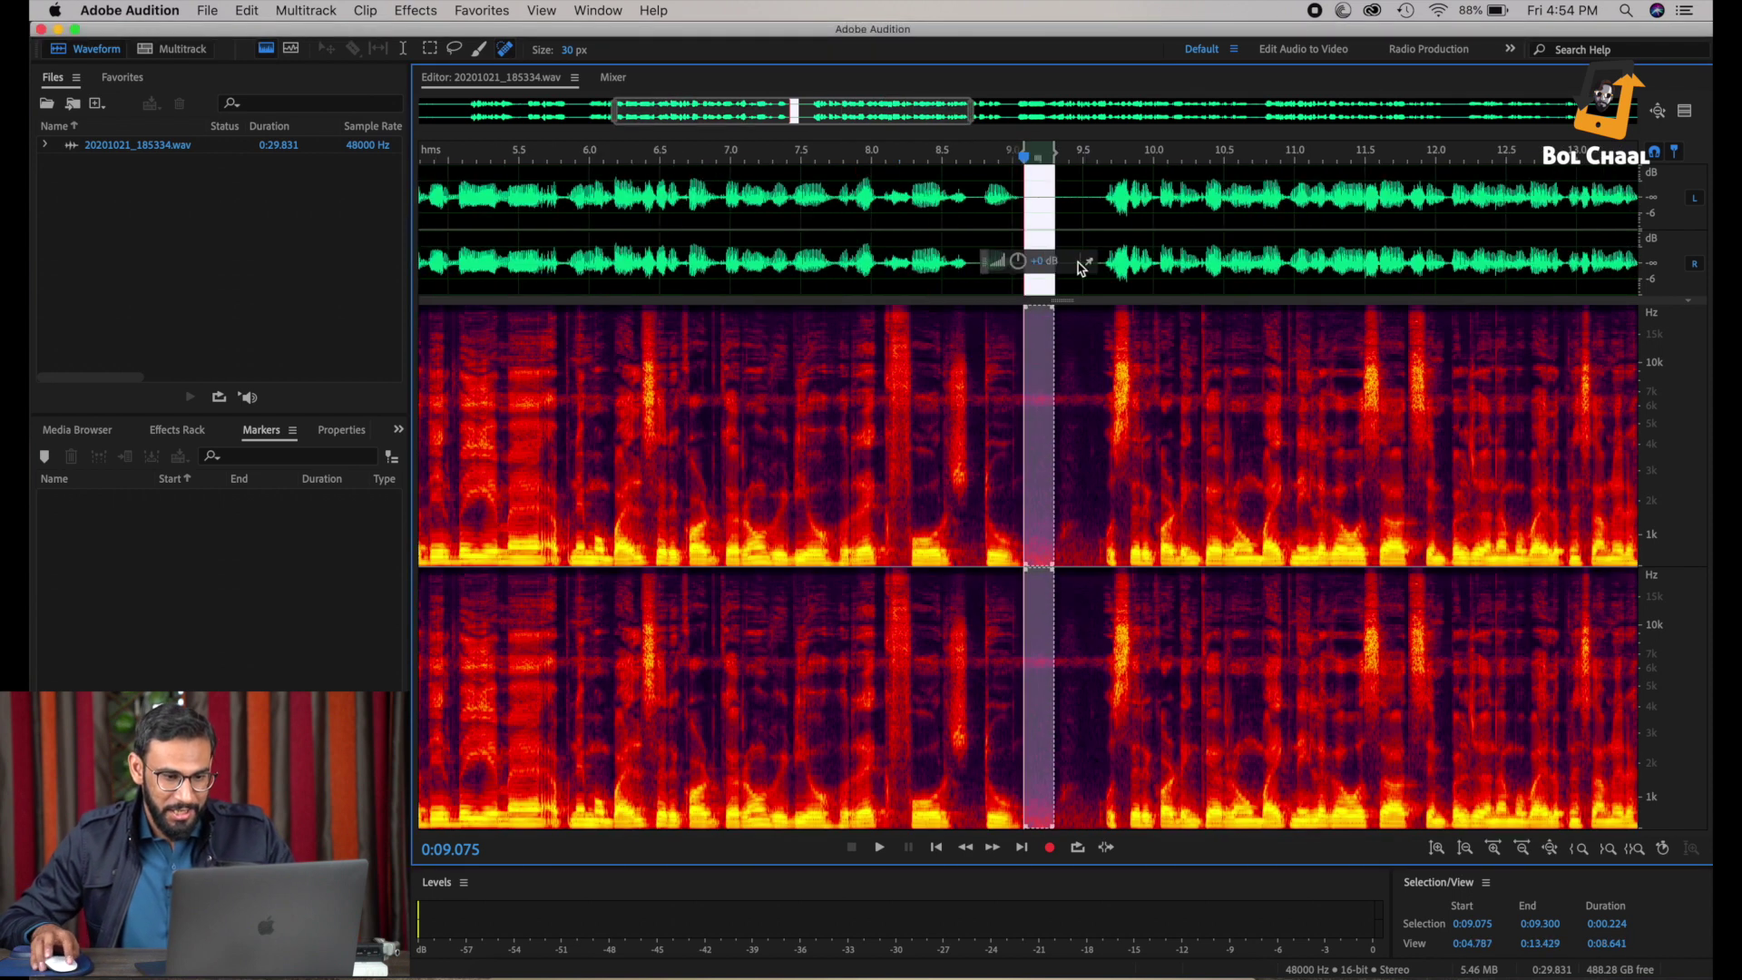
{"action": "scroll", "coordinate": [1081, 267], "scroll_direction": "down", "scroll_amount": 4}
{"action": "left_click_drag", "start_coordinate": [421, 218], "coordinate": [1250, 217]}
{"action": "key", "text": "super+a"}
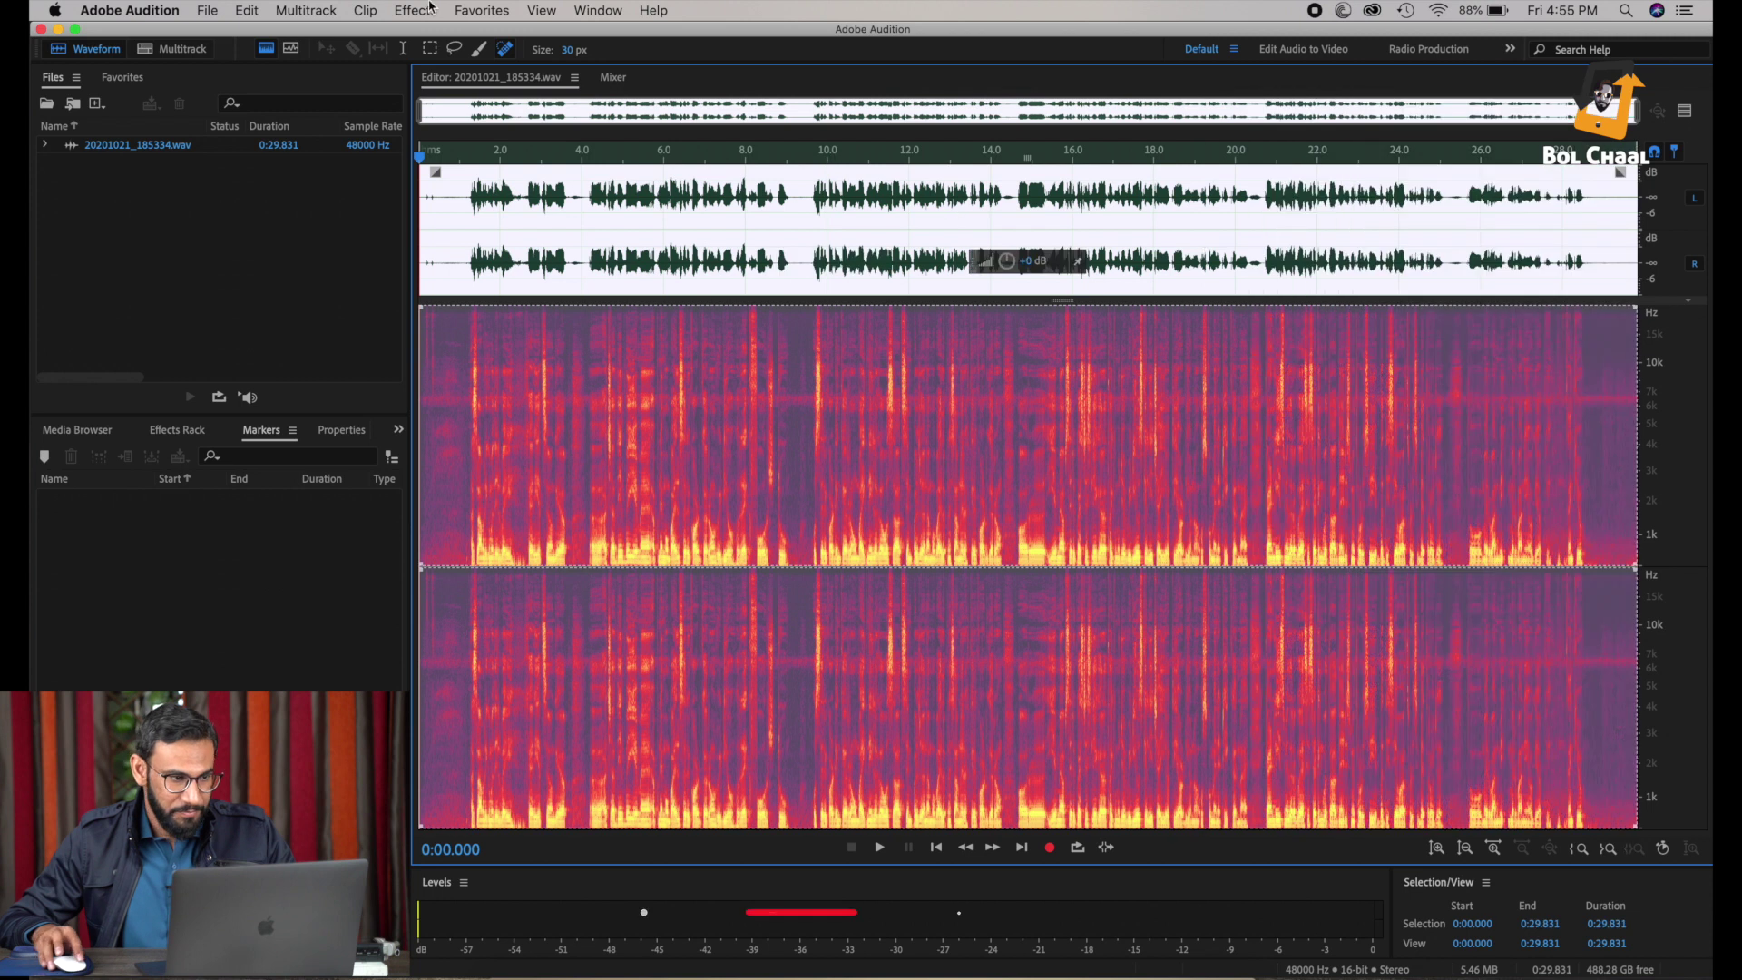
{"action": "left_click", "coordinate": [415, 10]}
{"action": "mouse_move", "coordinate": [590, 317]}
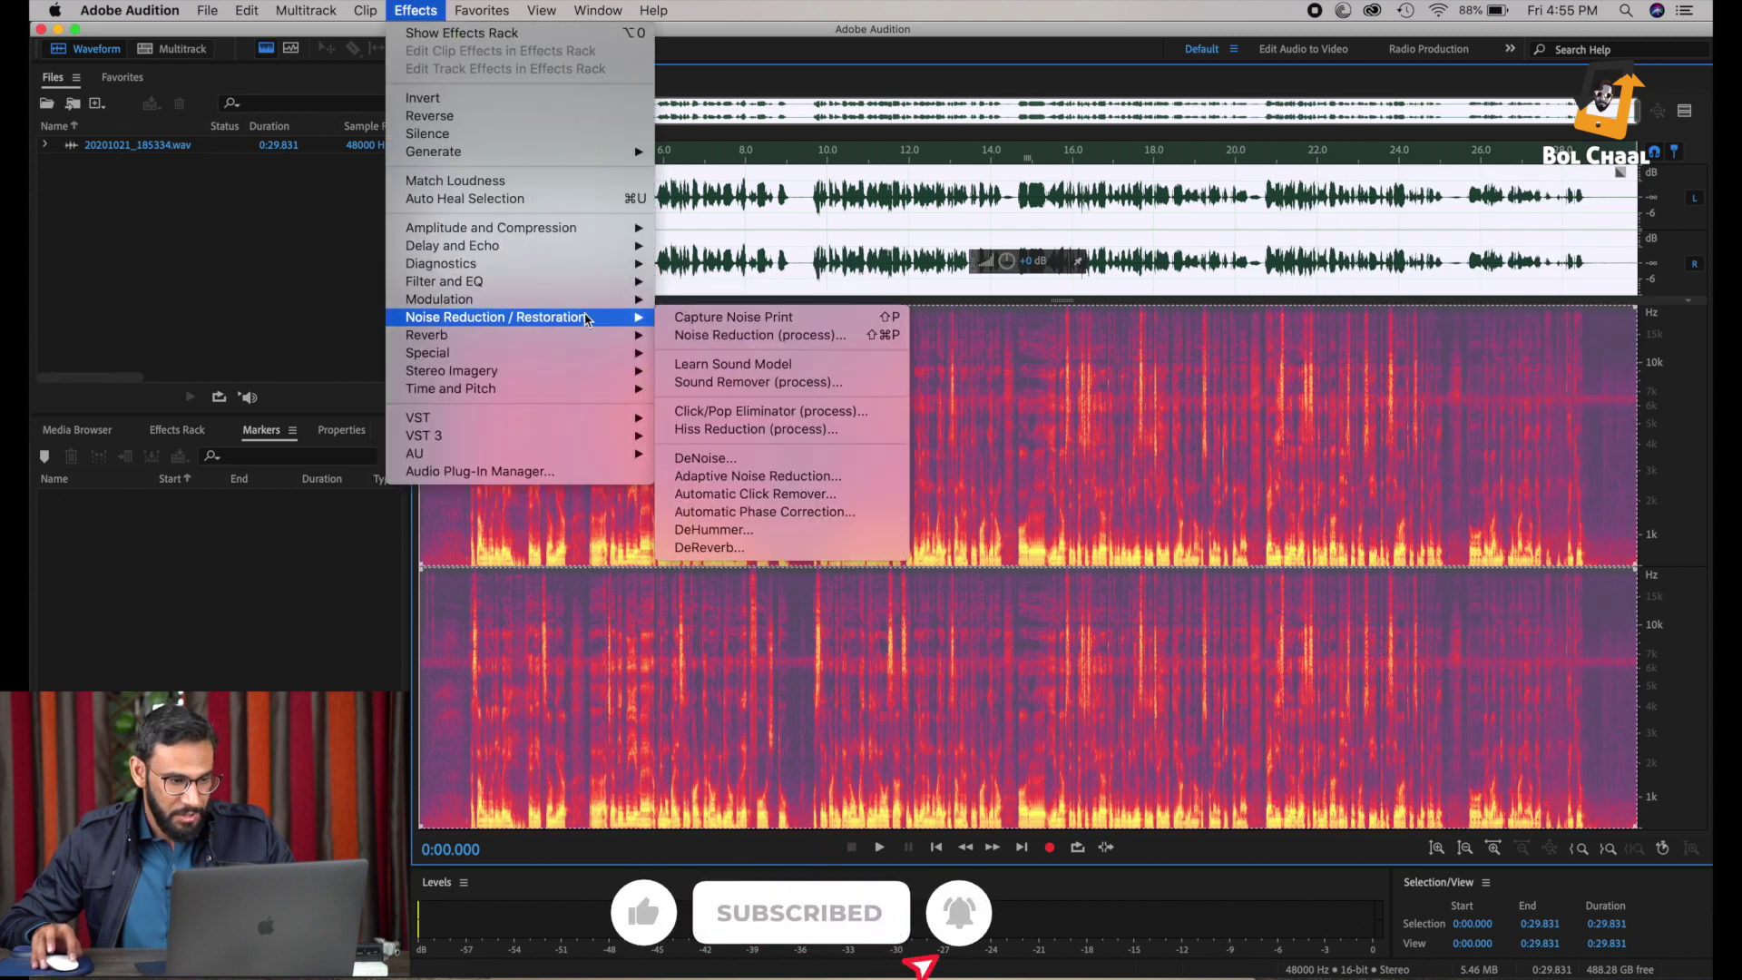
{"action": "left_click", "coordinate": [693, 336]}
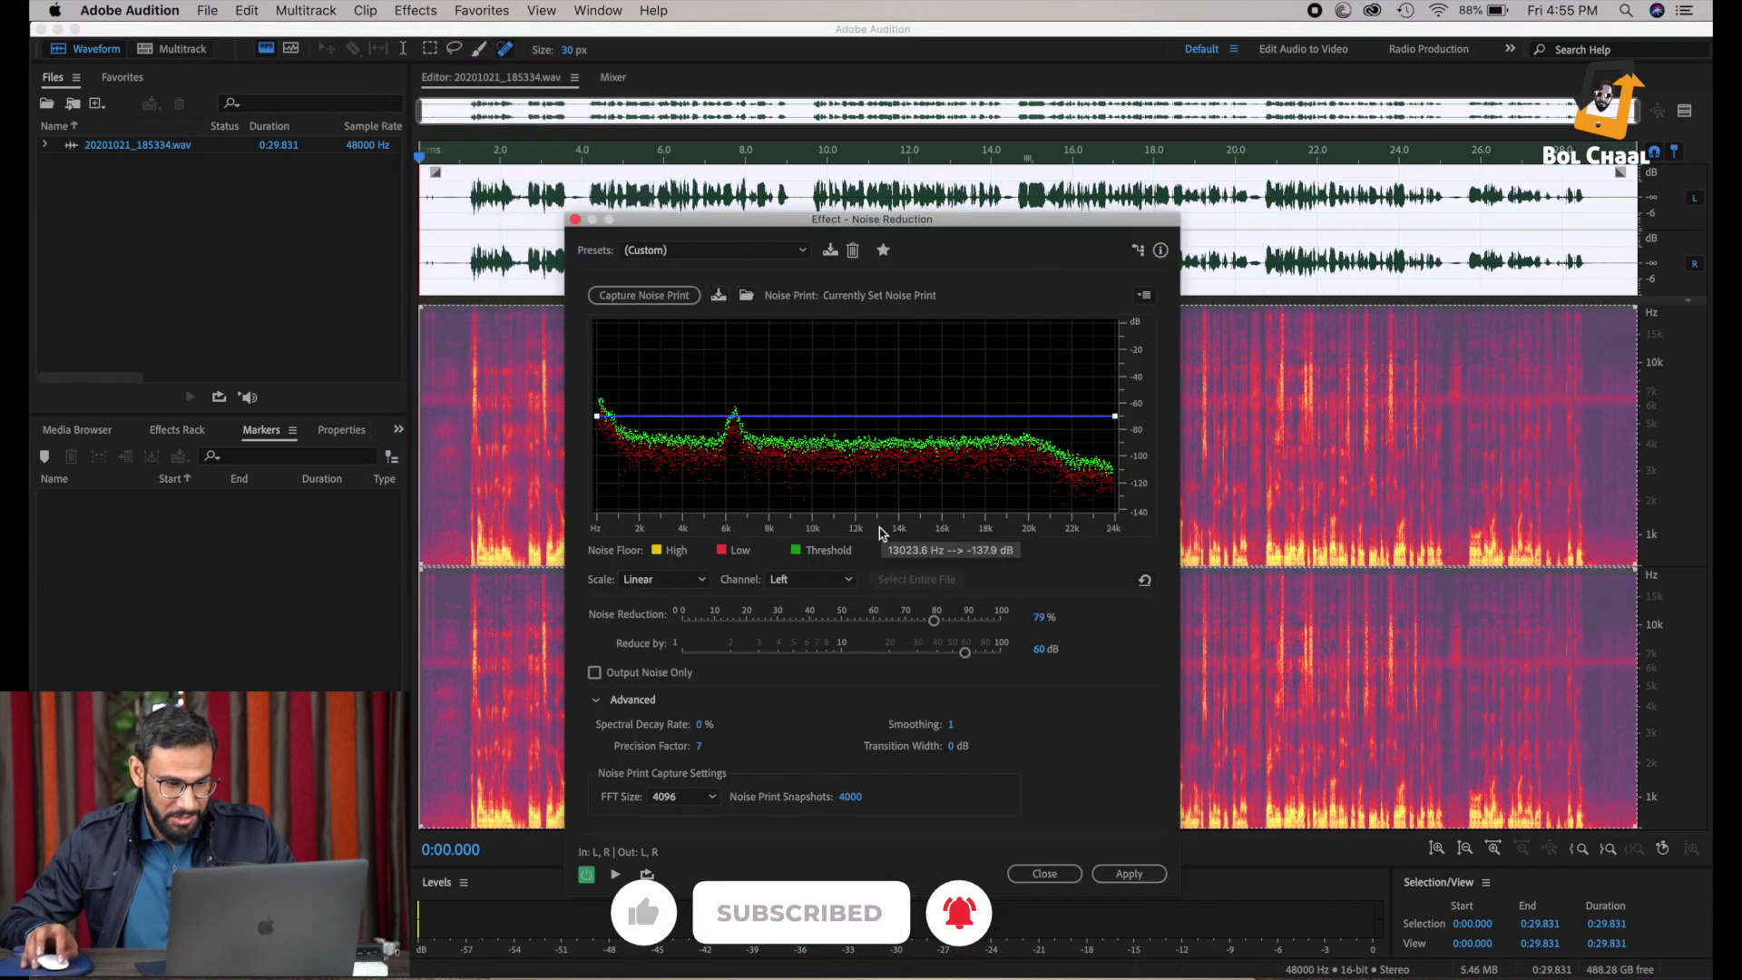
{"action": "left_click", "coordinate": [1128, 873]}
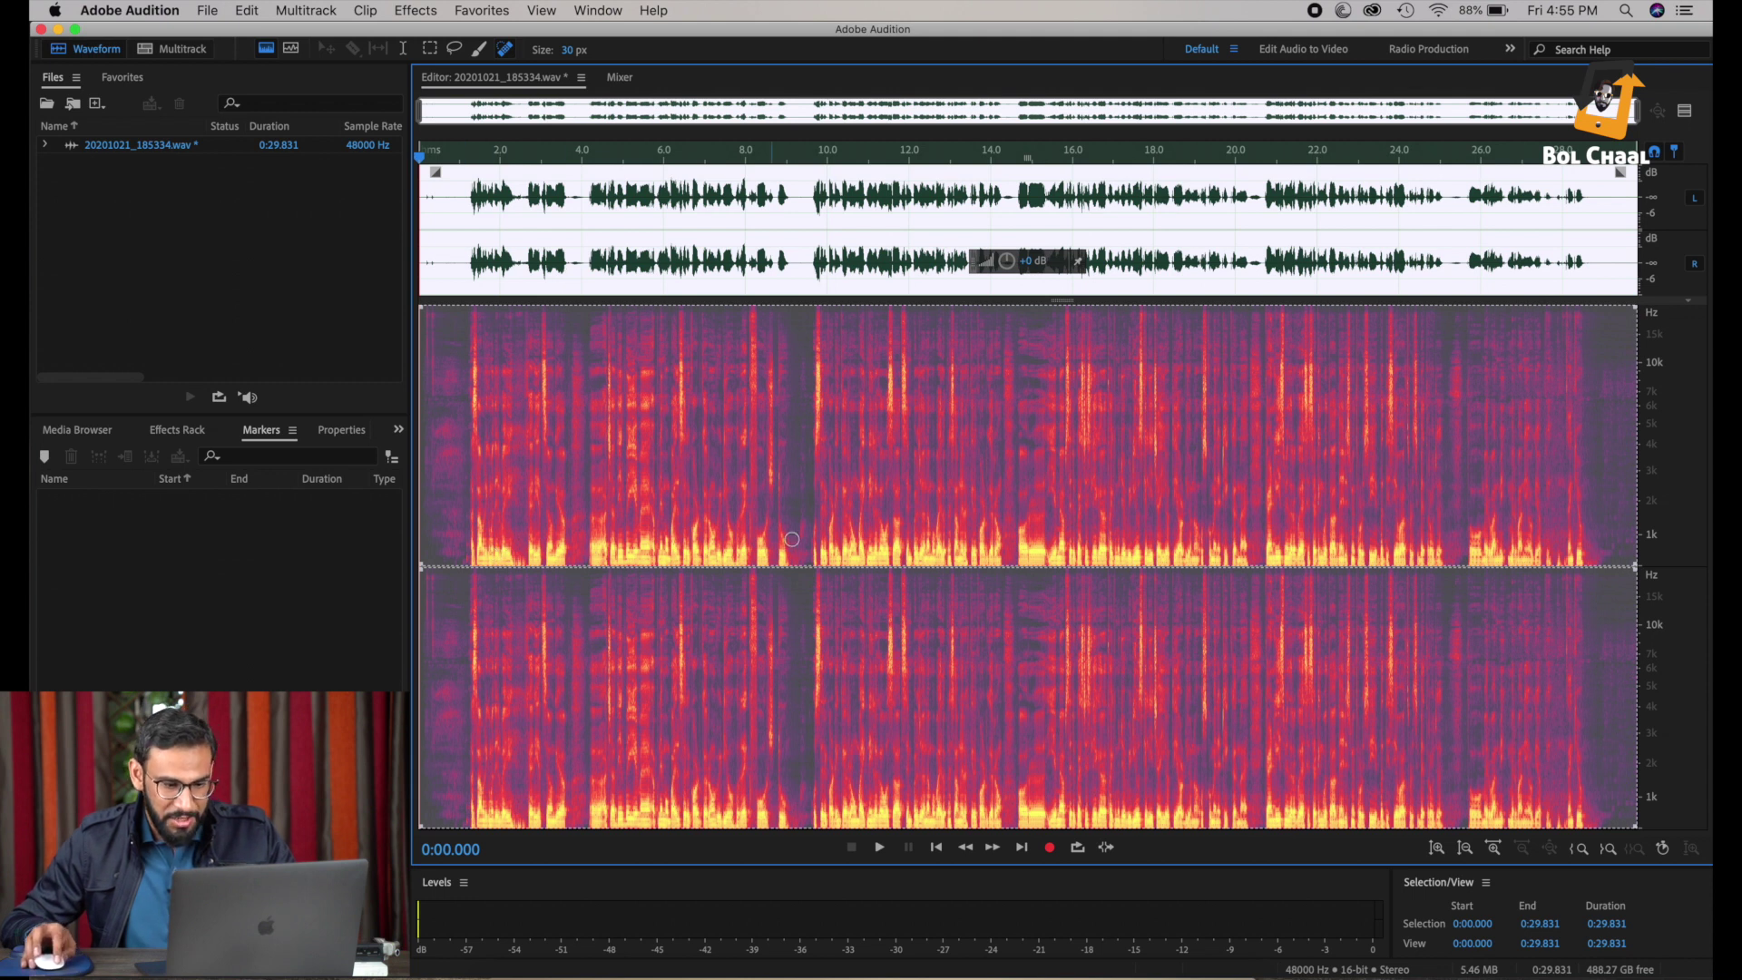
Step: Try a short Auto Heal brush stroke midway through the spectral display and undo it
{"action": "mouse_move", "coordinate": [1011, 558]}
{"action": "left_mouse_down"}
{"action": "mouse_move", "coordinate": [934, 551]}
{"action": "mouse_move", "coordinate": [995, 550]}
{"action": "left_mouse_up"}
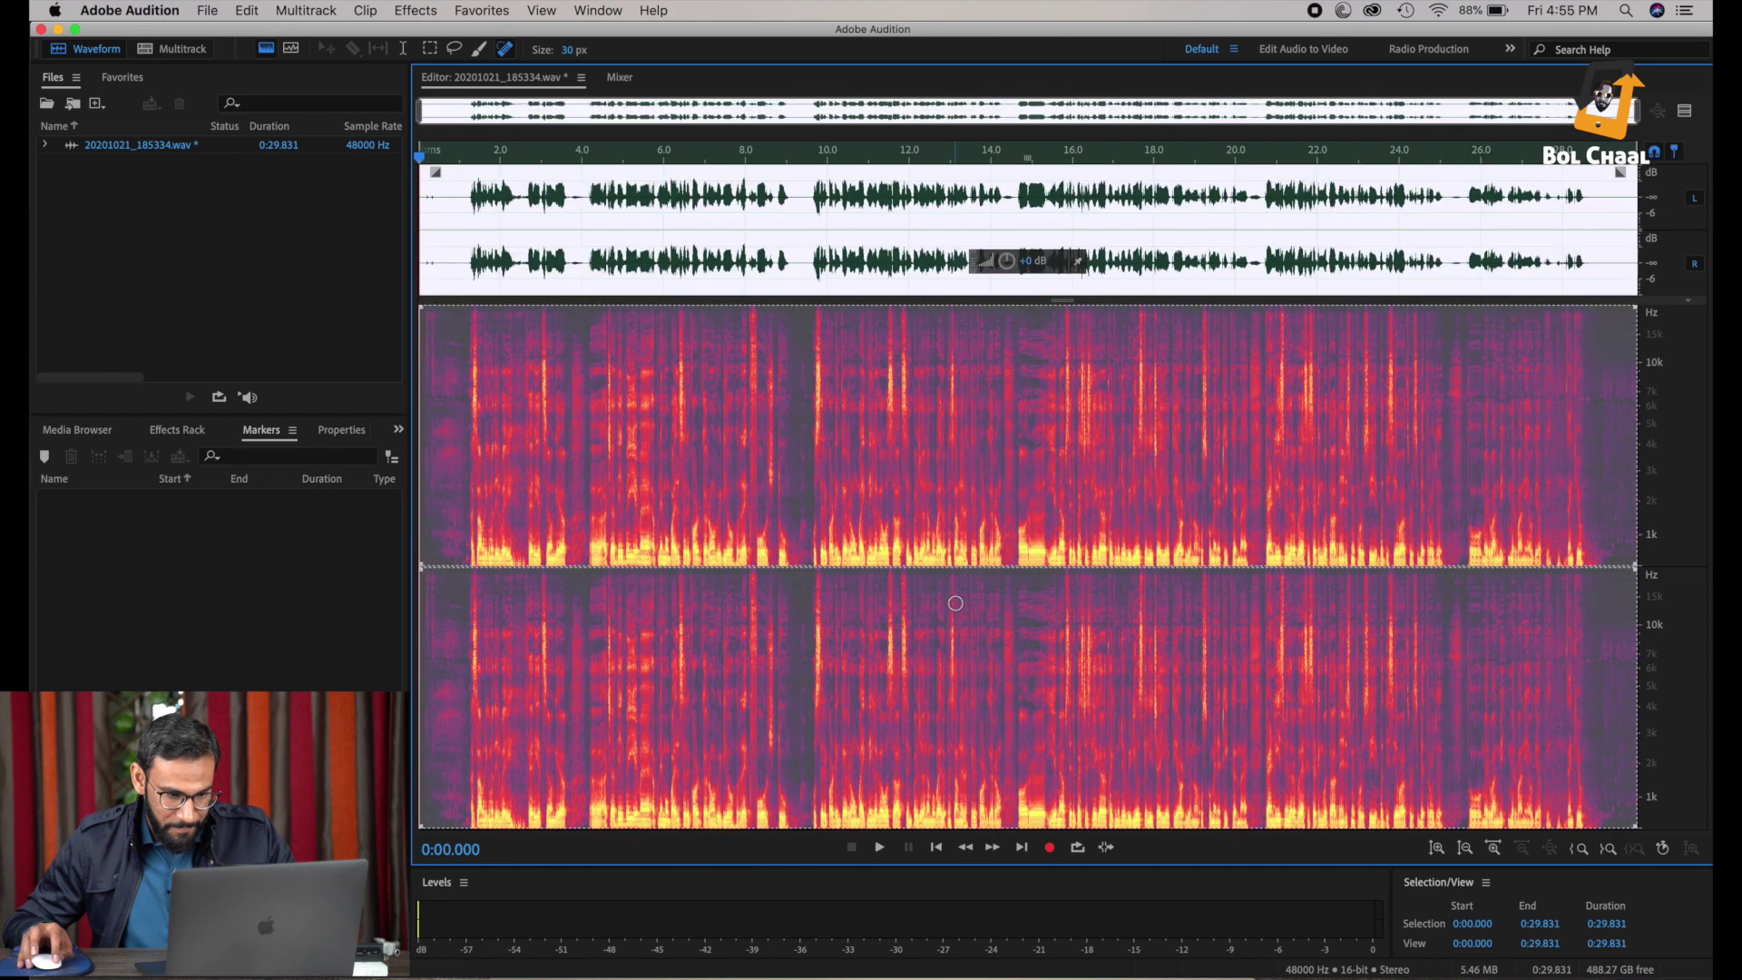
{"action": "left_click", "coordinate": [255, 8]}
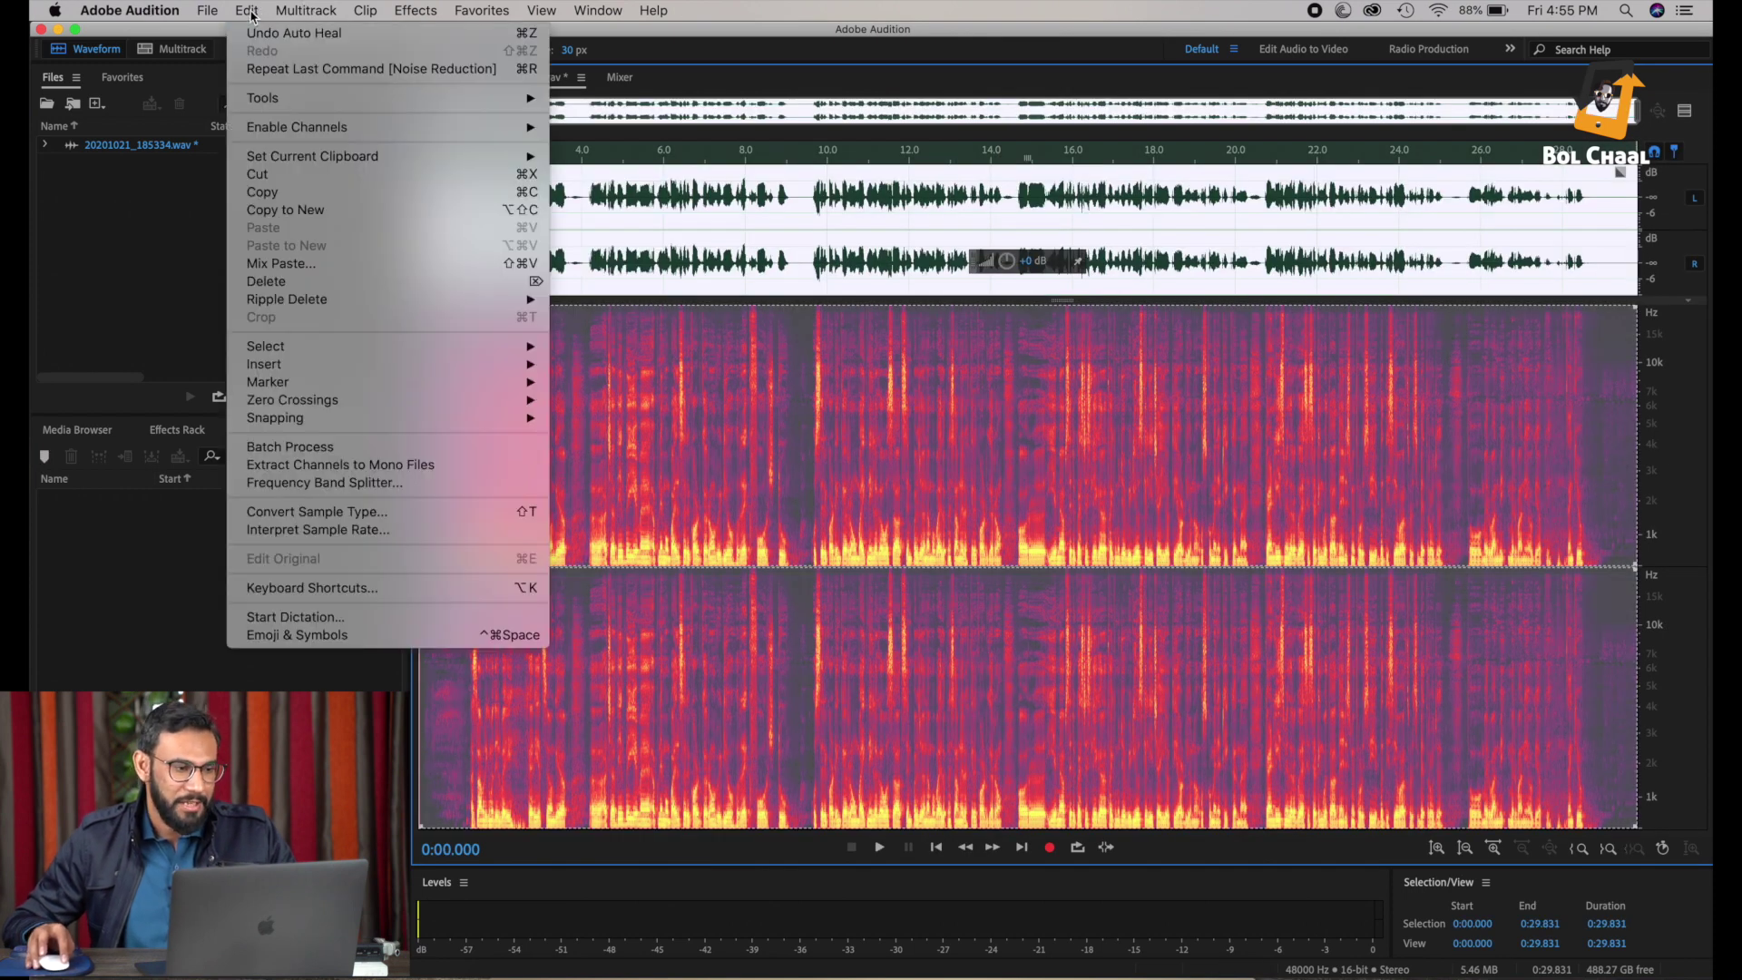
{"action": "left_click", "coordinate": [272, 24]}
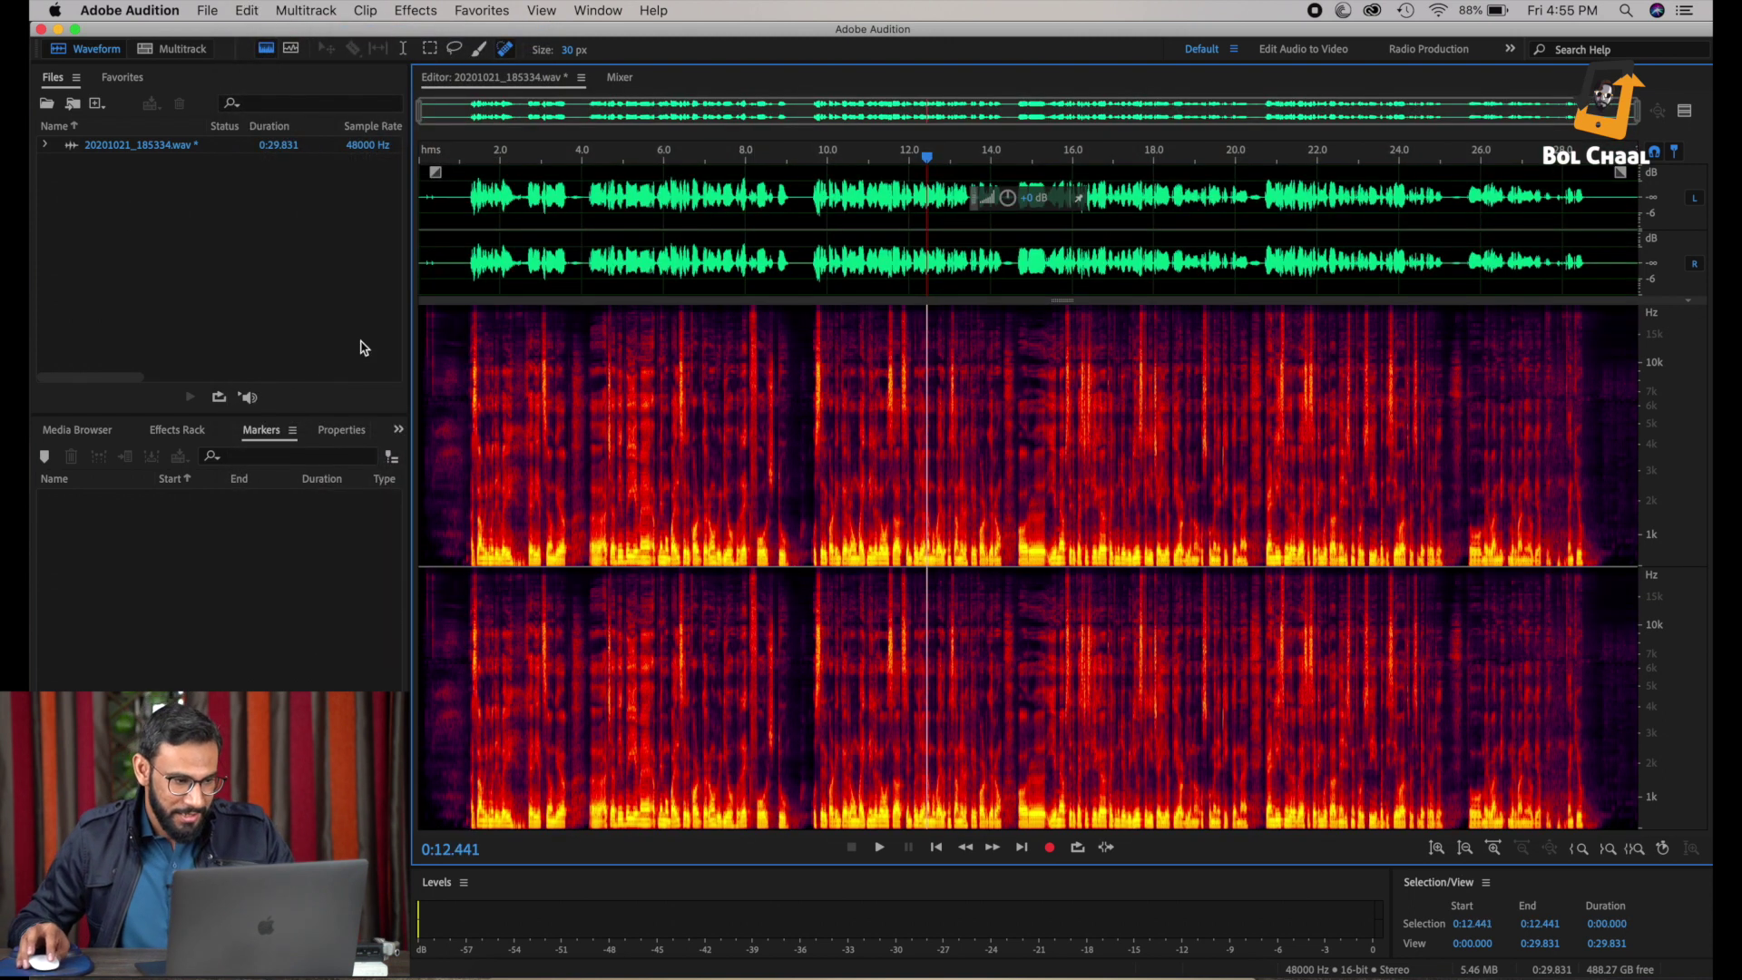
Step: Hide the spectral frequency display and play the recording briefly from 0:01.173
{"action": "left_click", "coordinate": [262, 48]}
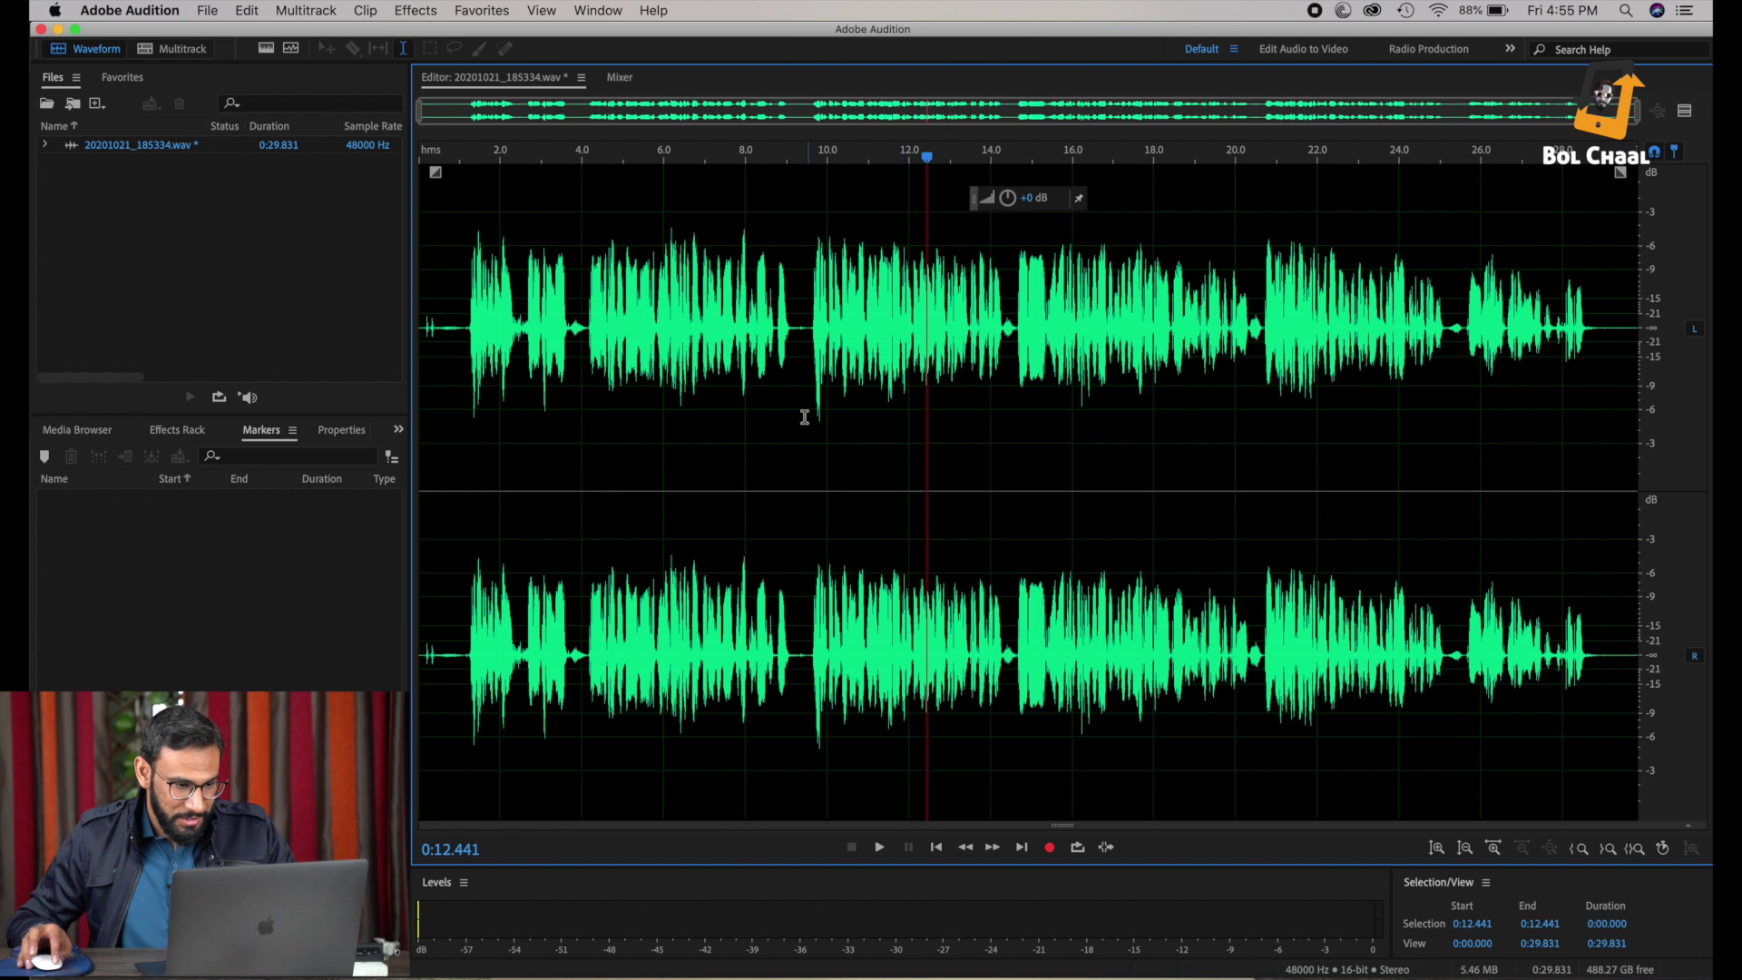
{"action": "left_click", "coordinate": [464, 327]}
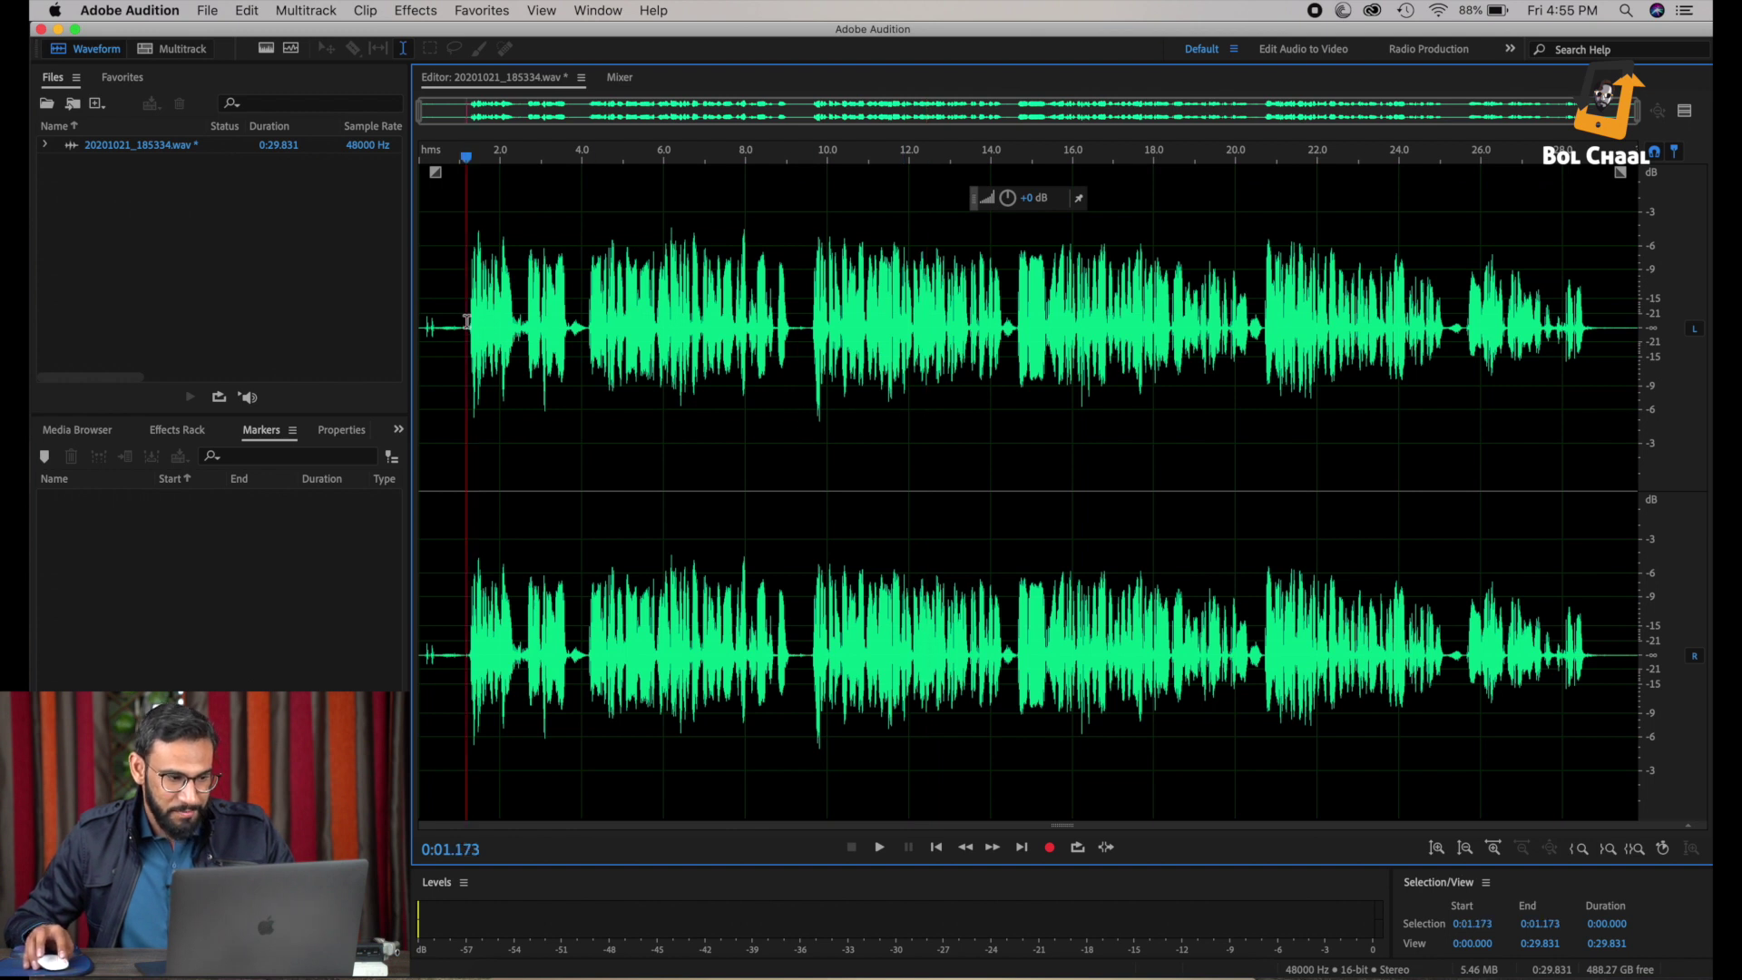
{"action": "key", "text": "space"}
{"action": "scroll", "coordinate": [472, 327], "scroll_direction": "up", "scroll_amount": 3}
{"action": "key", "text": "space"}
Step: Silence the lead-in from 0:00.000 to 0:01.203 and the breath from 0:03.718 to 0:04.143
{"action": "left_click_drag", "start_coordinate": [474, 327], "coordinate": [423, 422]}
{"action": "right_click", "coordinate": [460, 410]}
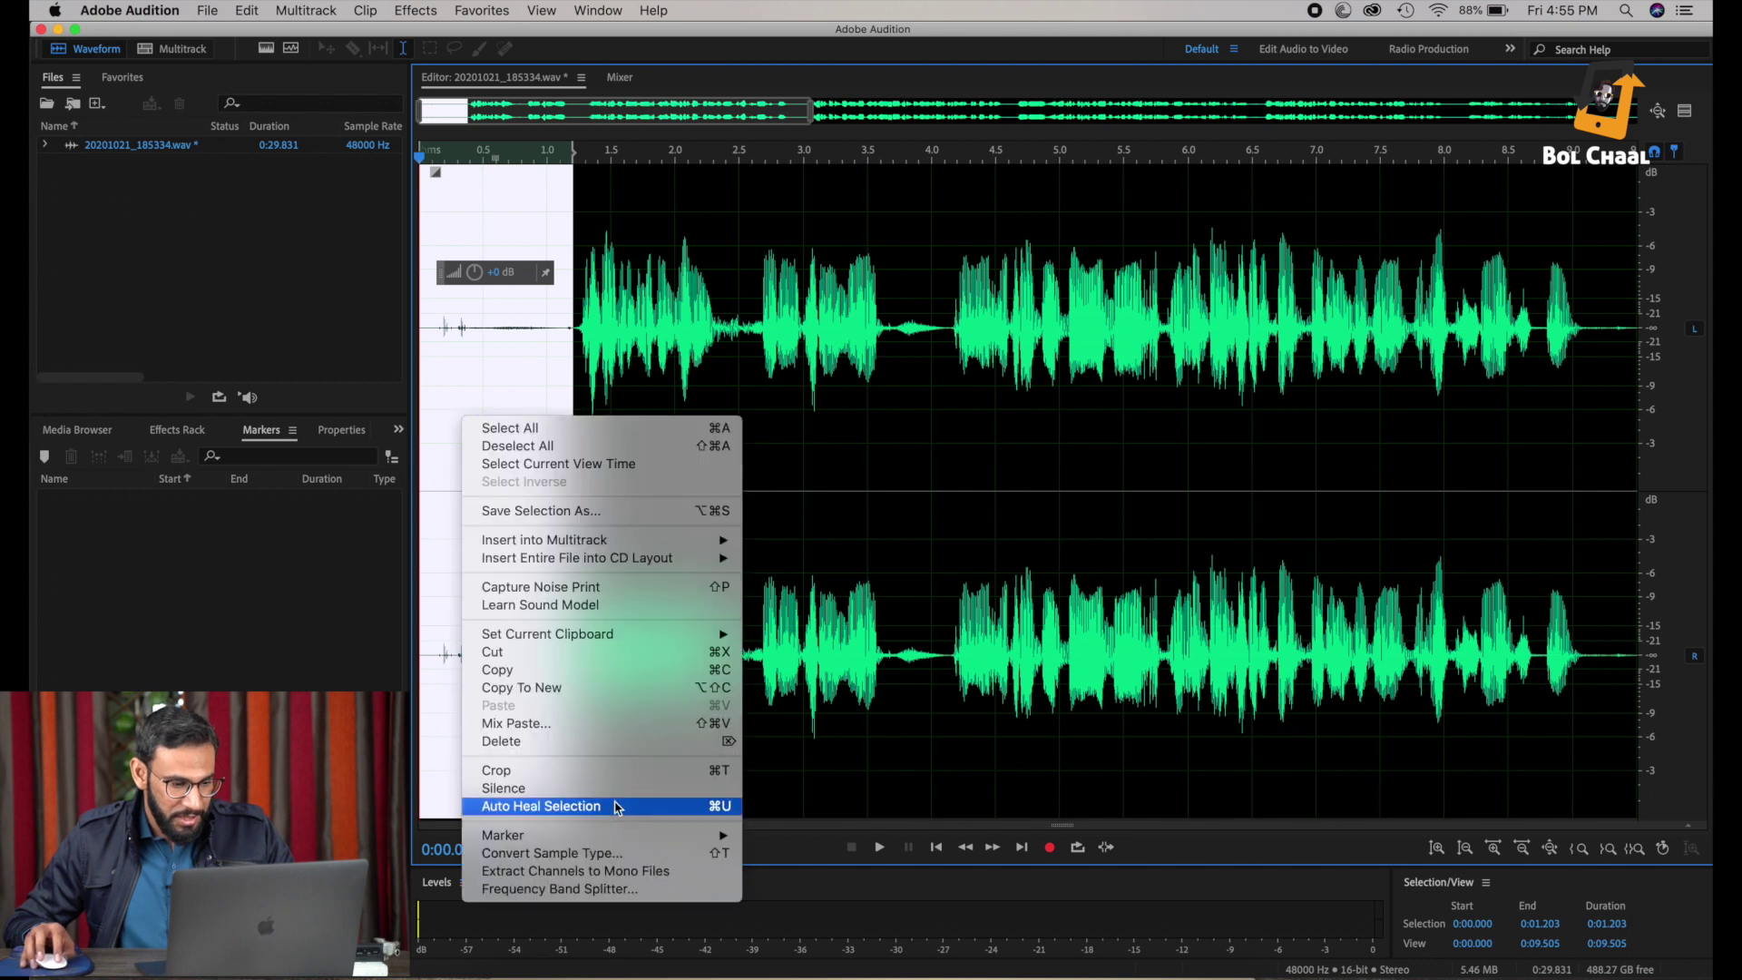
{"action": "left_click", "coordinate": [594, 790]}
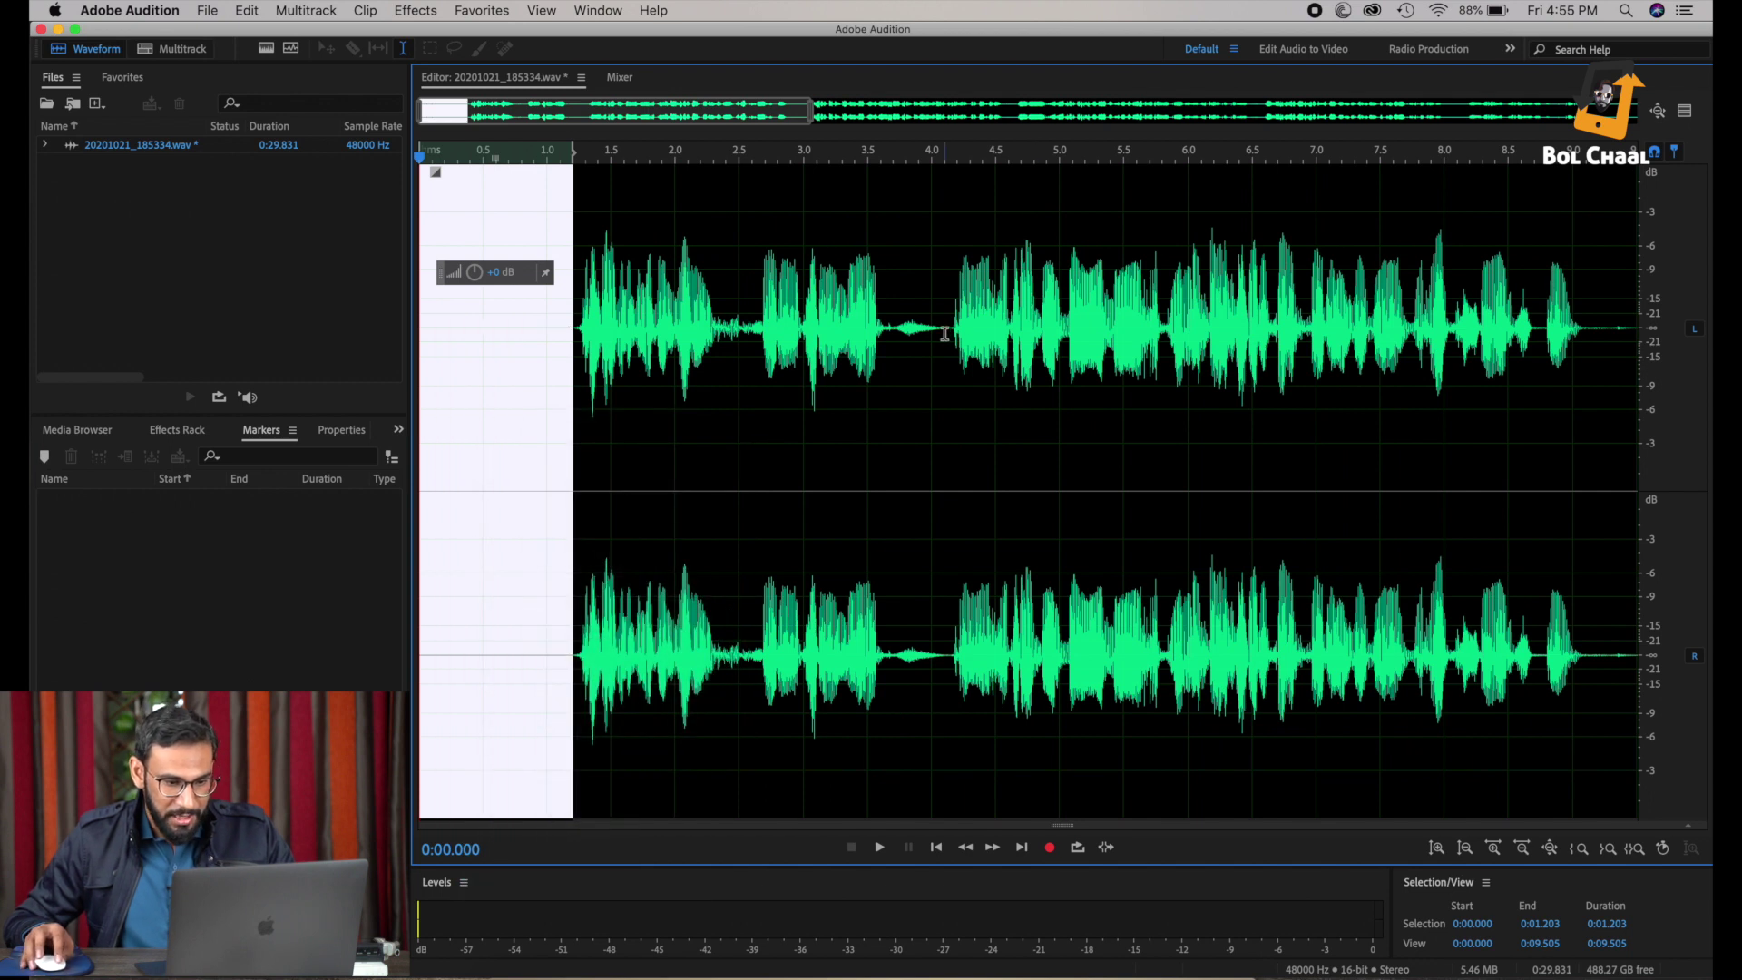
{"action": "left_click_drag", "start_coordinate": [949, 331], "coordinate": [897, 340]}
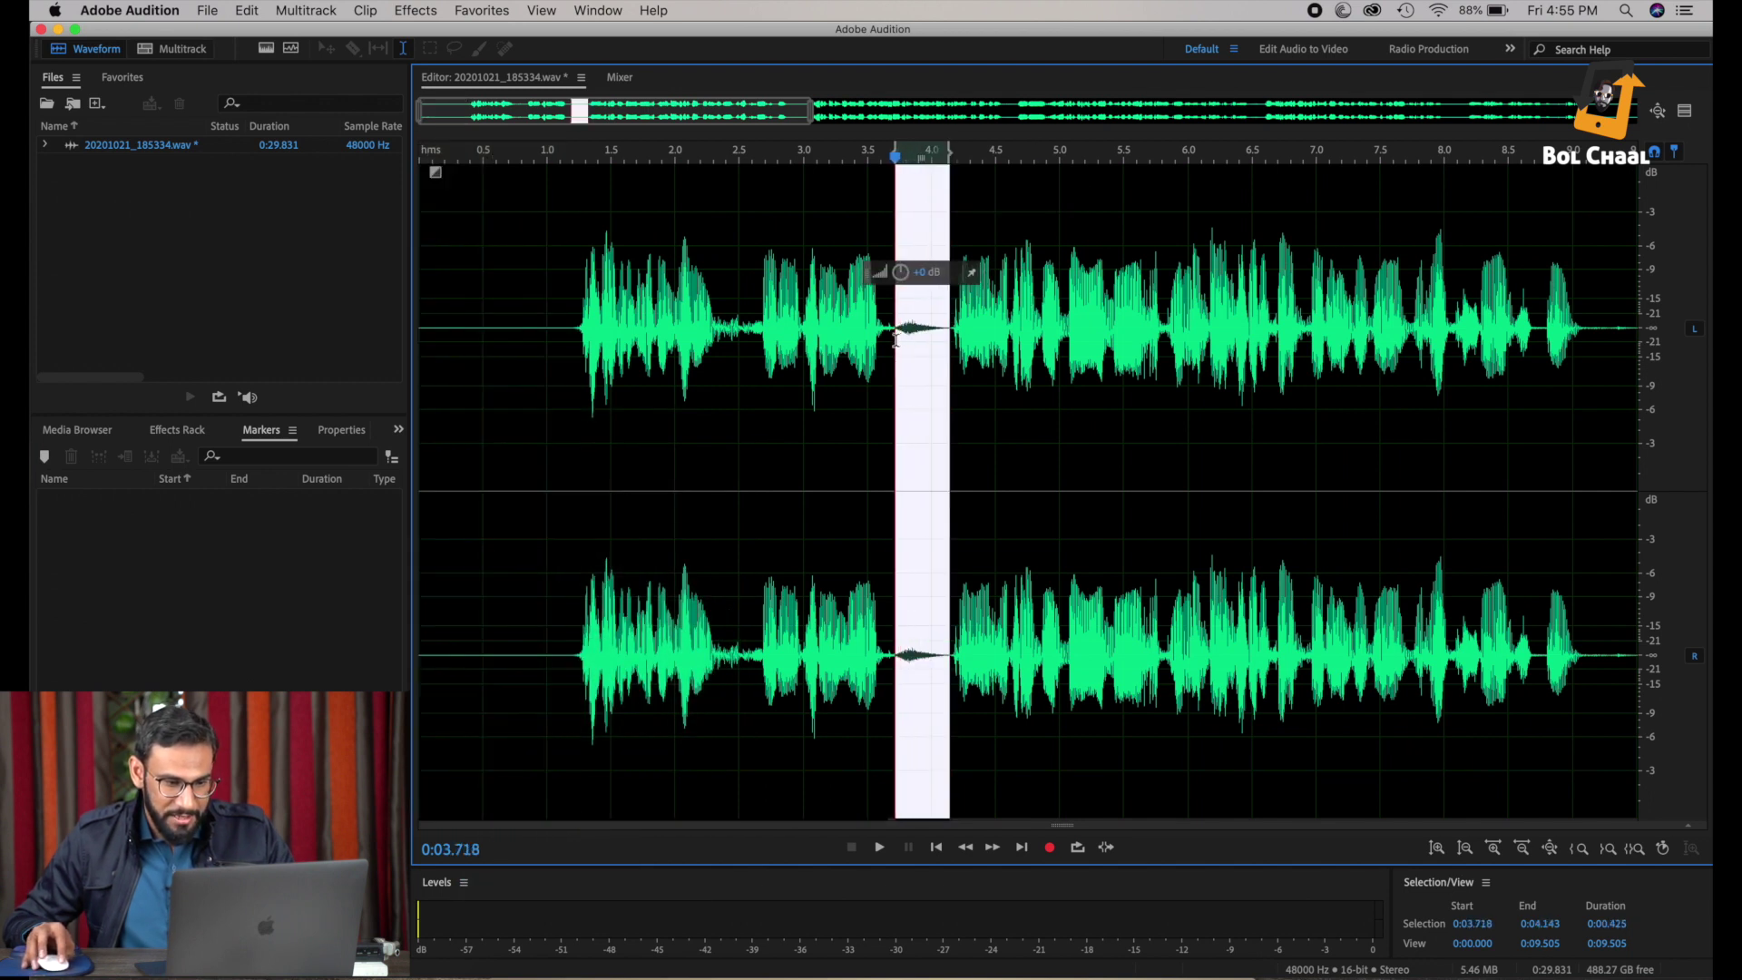
{"action": "right_click", "coordinate": [937, 395]}
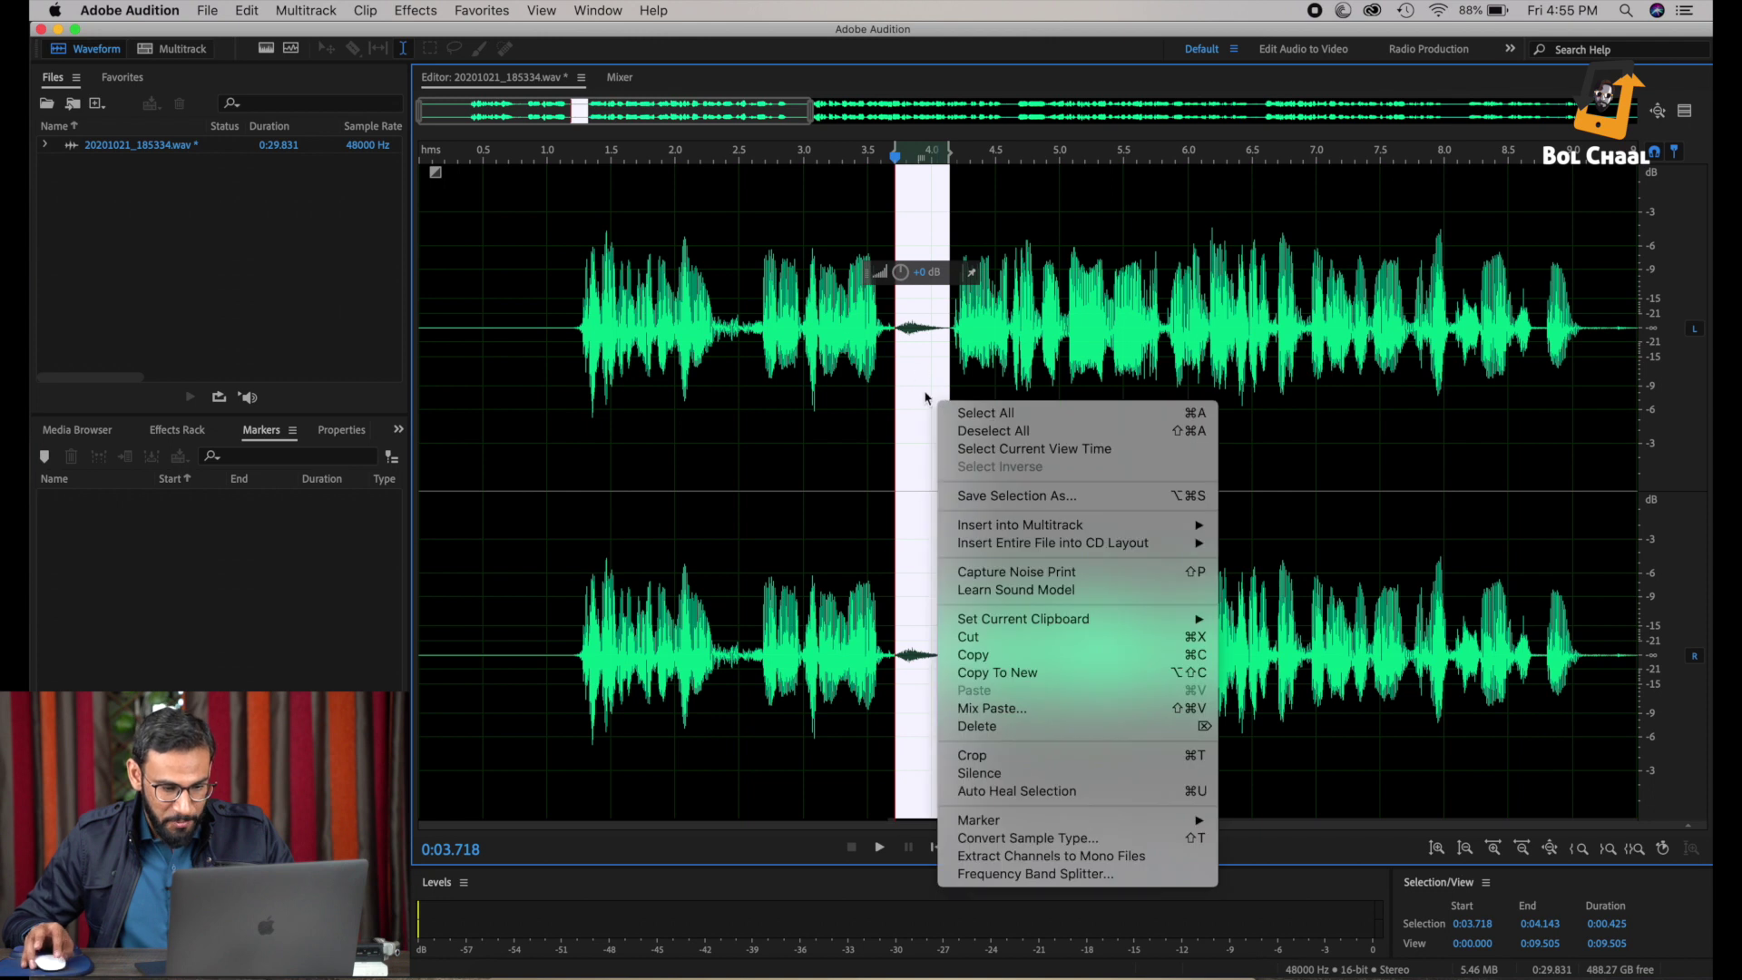
{"action": "left_click", "coordinate": [979, 769]}
Step: Silence the noisy gap from 0:02.333 to 0:02.637 and the pause from 0:09.000 to 0:09.610
{"action": "scroll", "coordinate": [733, 357], "scroll_direction": "up", "scroll_amount": 3}
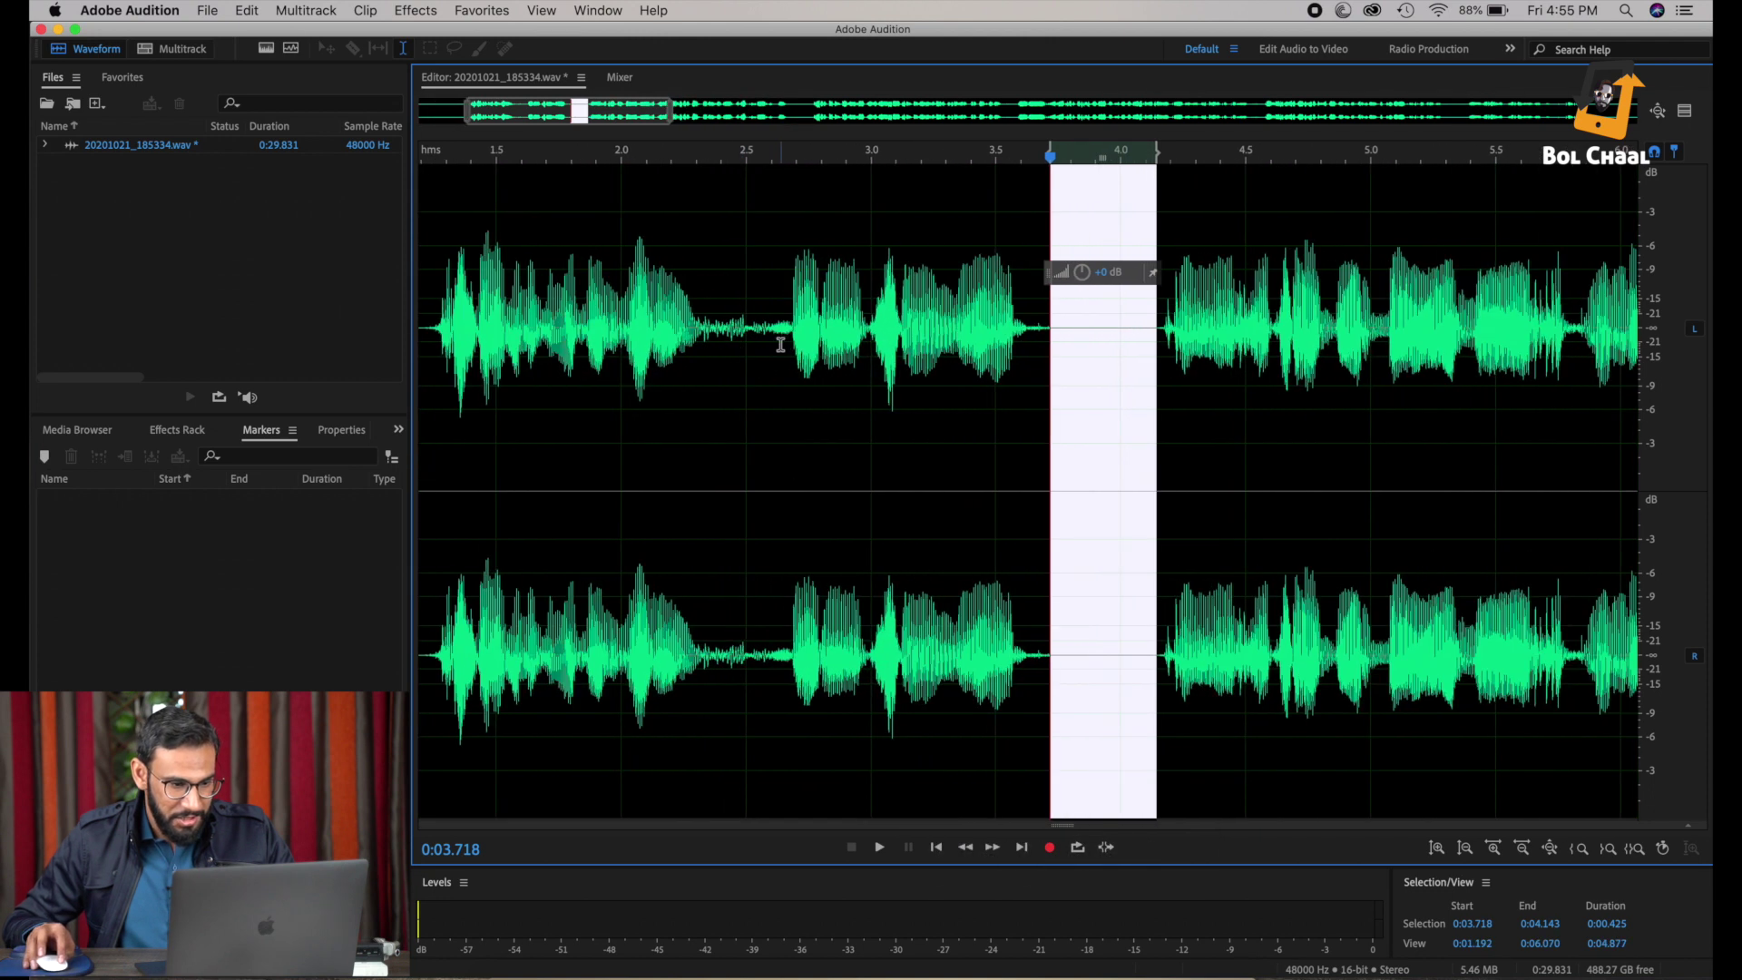
{"action": "left_click_drag", "start_coordinate": [780, 345], "coordinate": [704, 344]}
{"action": "right_click", "coordinate": [732, 363]}
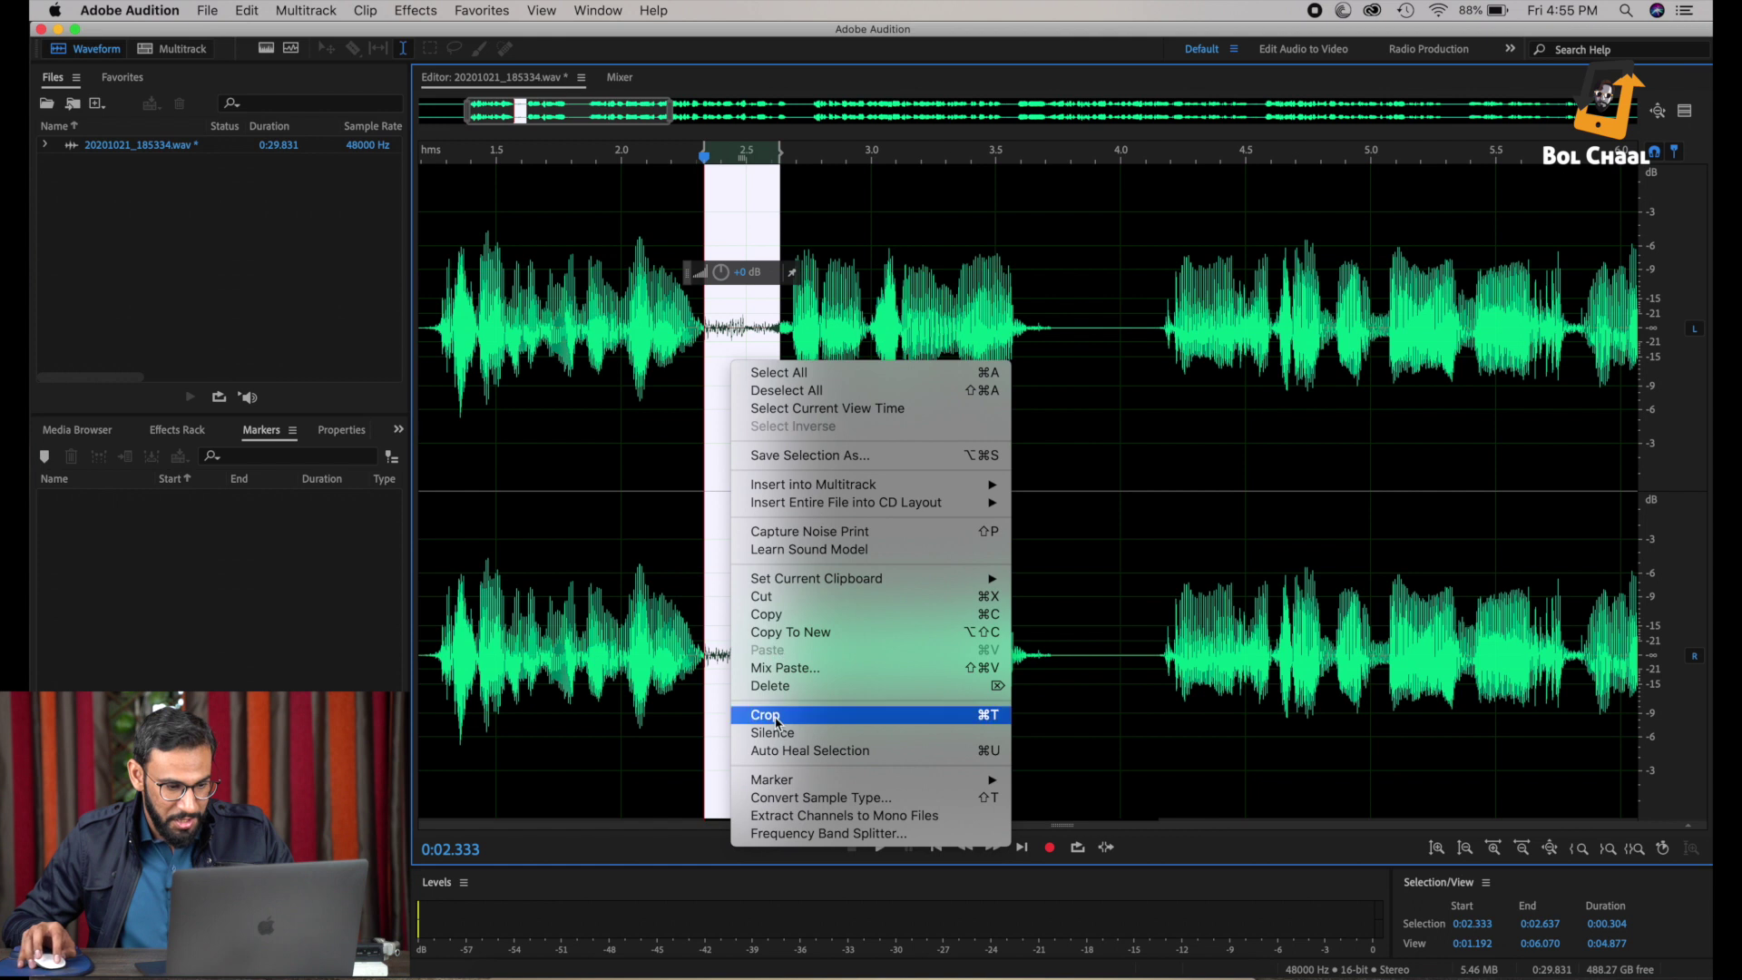
{"action": "left_click", "coordinate": [776, 732]}
{"action": "scroll", "coordinate": [752, 572], "scroll_direction": "down", "scroll_amount": 5}
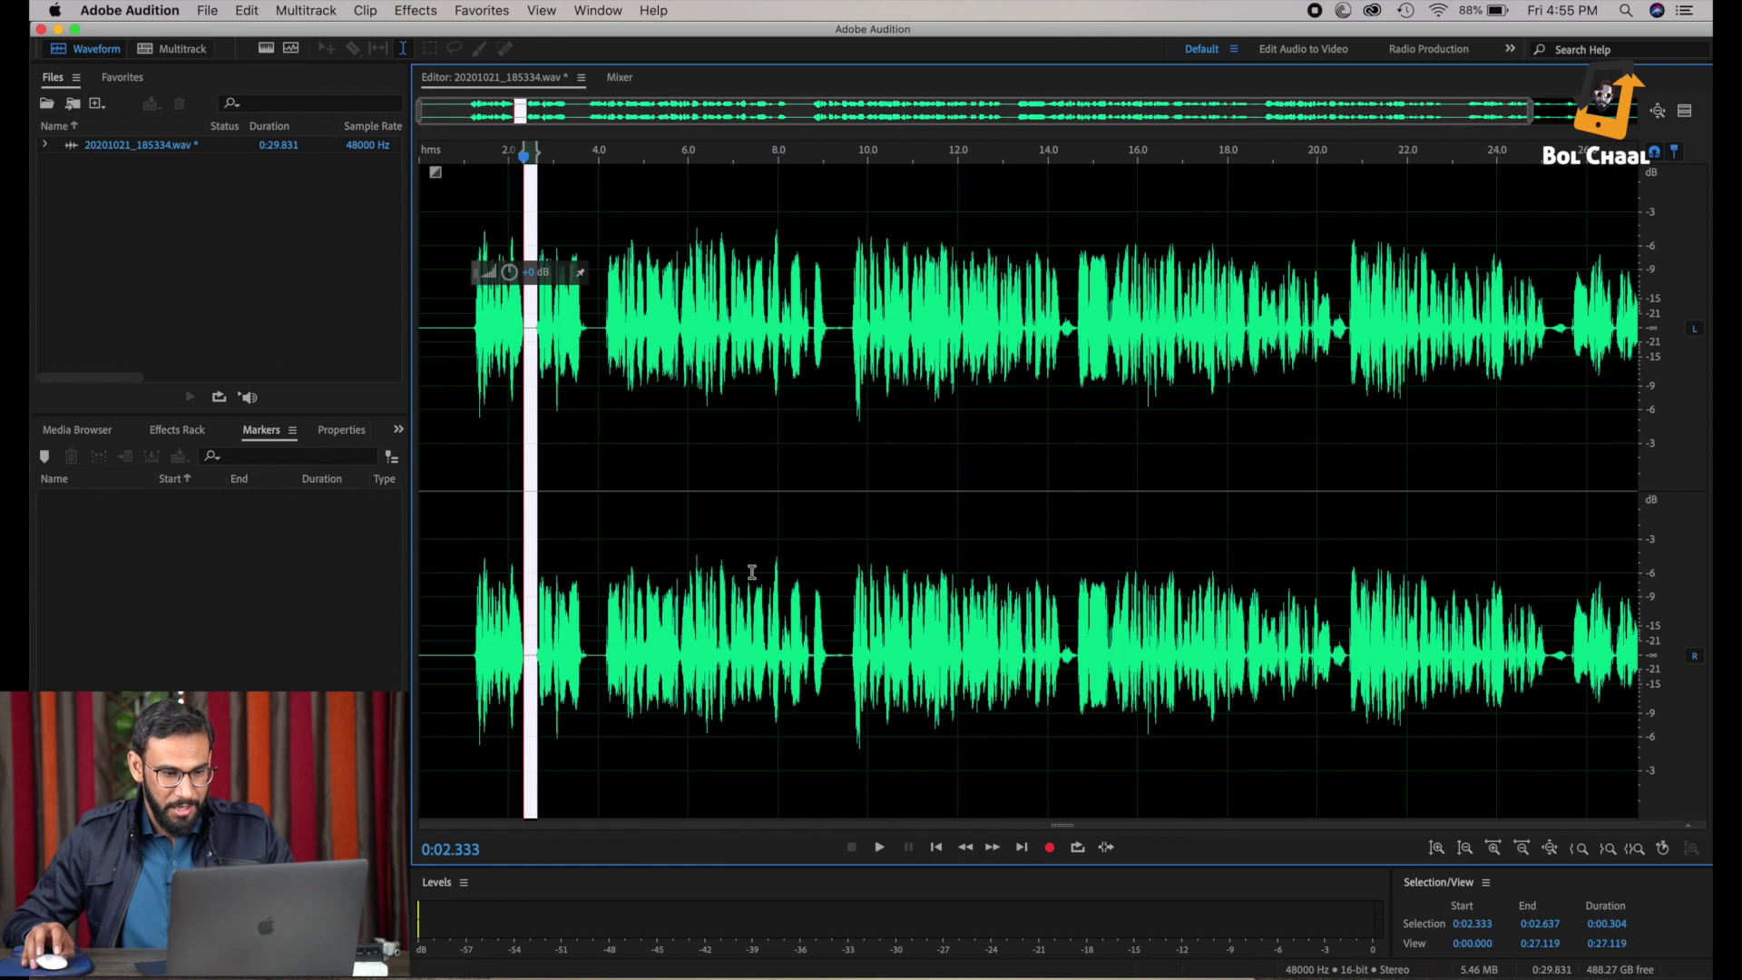
{"action": "scroll", "coordinate": [833, 375], "scroll_direction": "up", "scroll_amount": 2}
{"action": "left_click_drag", "start_coordinate": [861, 338], "coordinate": [827, 366]}
{"action": "right_click", "coordinate": [840, 362]}
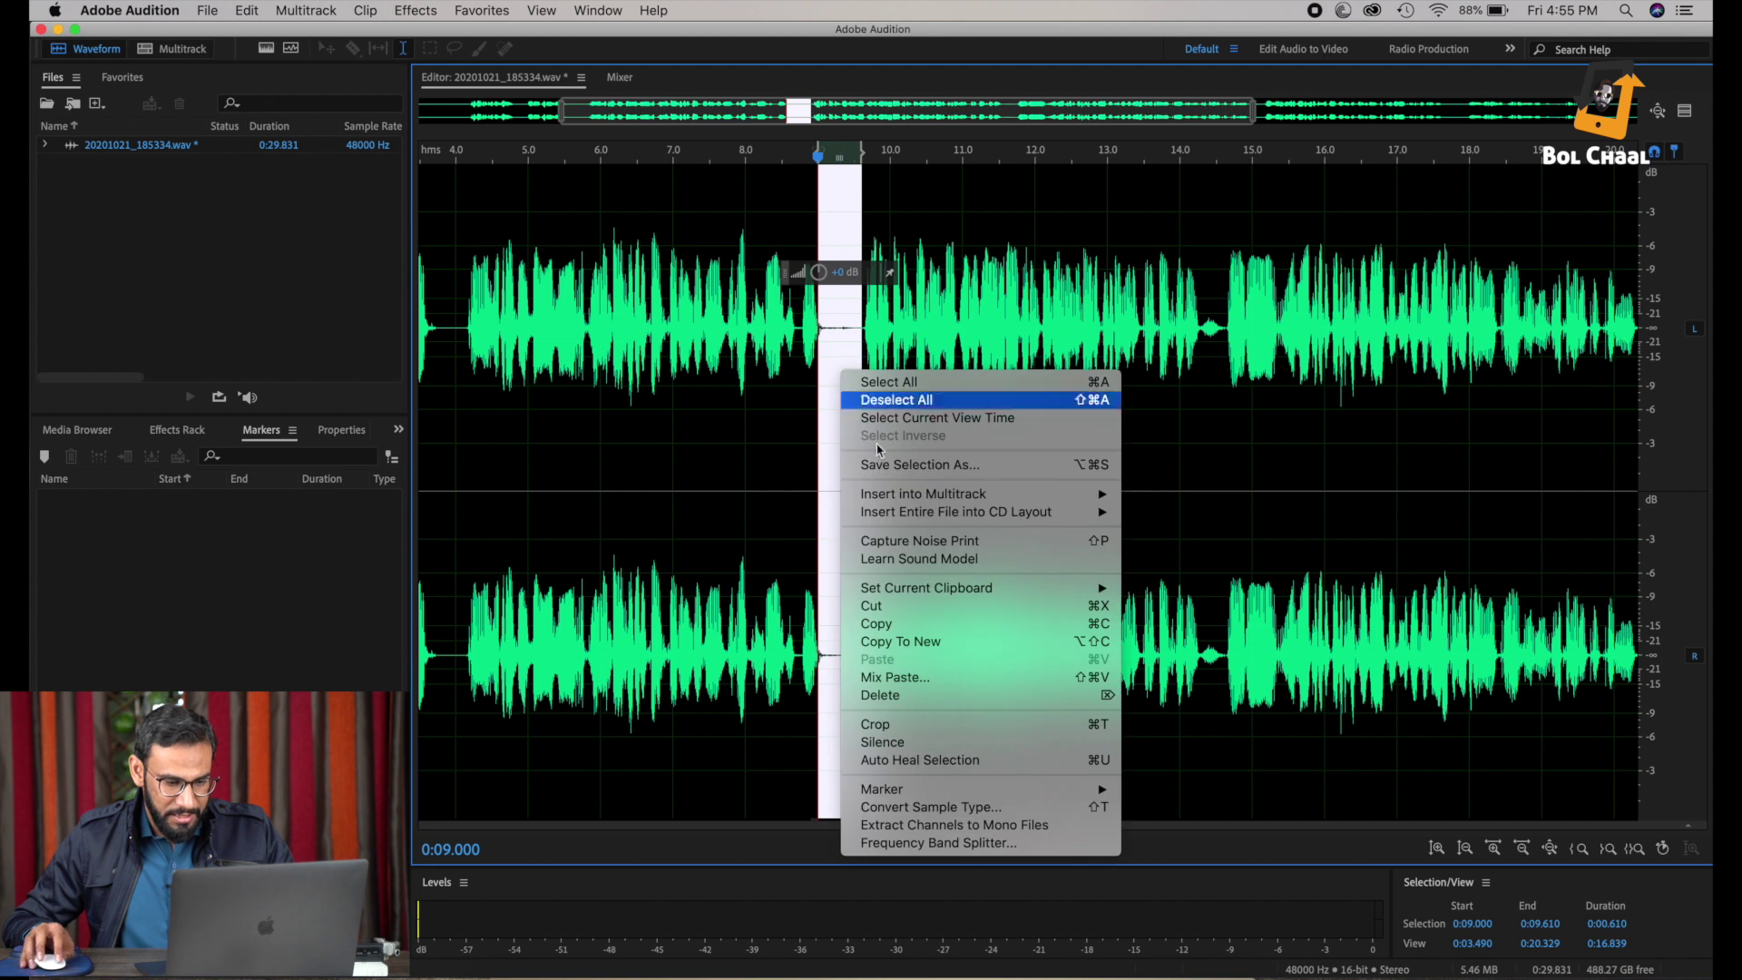
{"action": "left_click", "coordinate": [904, 742]}
Step: Silence the breaths between phrases from 0:14.277 to 0:14.665 and from 0:20.299 to 0:20.663
{"action": "scroll", "coordinate": [1180, 354], "scroll_direction": "up", "scroll_amount": 2}
{"action": "left_click_drag", "start_coordinate": [1271, 334], "coordinate": [1224, 355]}
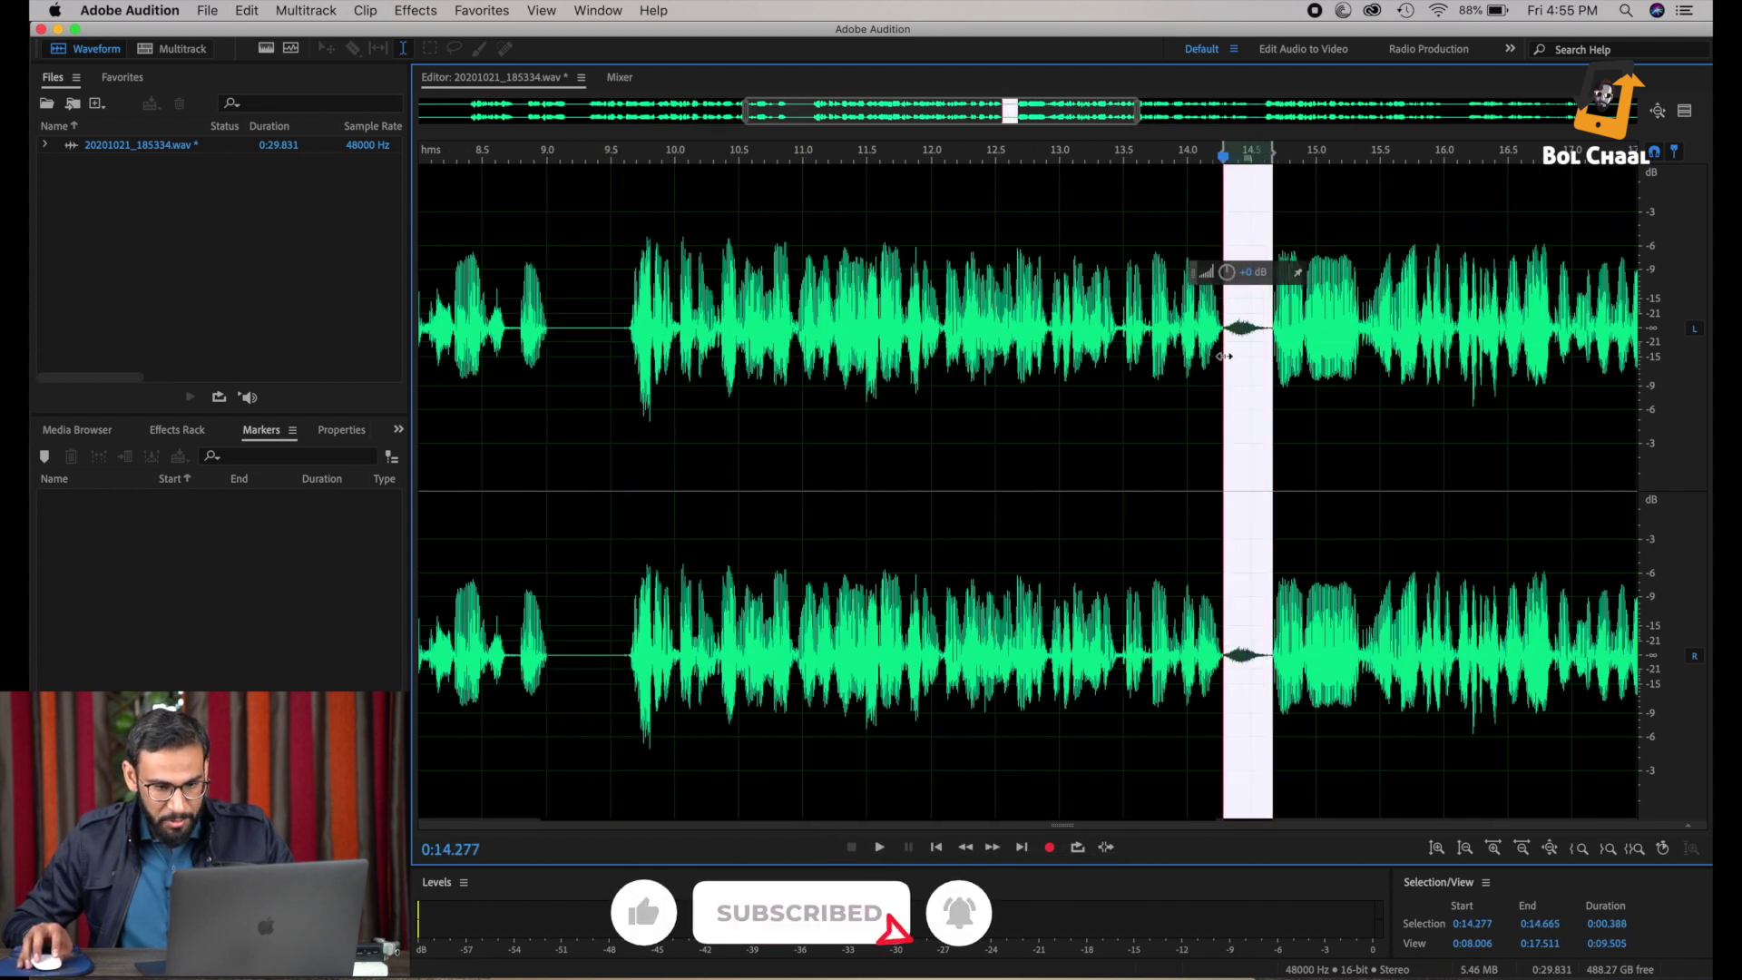
{"action": "right_click", "coordinate": [1223, 356]}
{"action": "left_click", "coordinate": [1113, 508]}
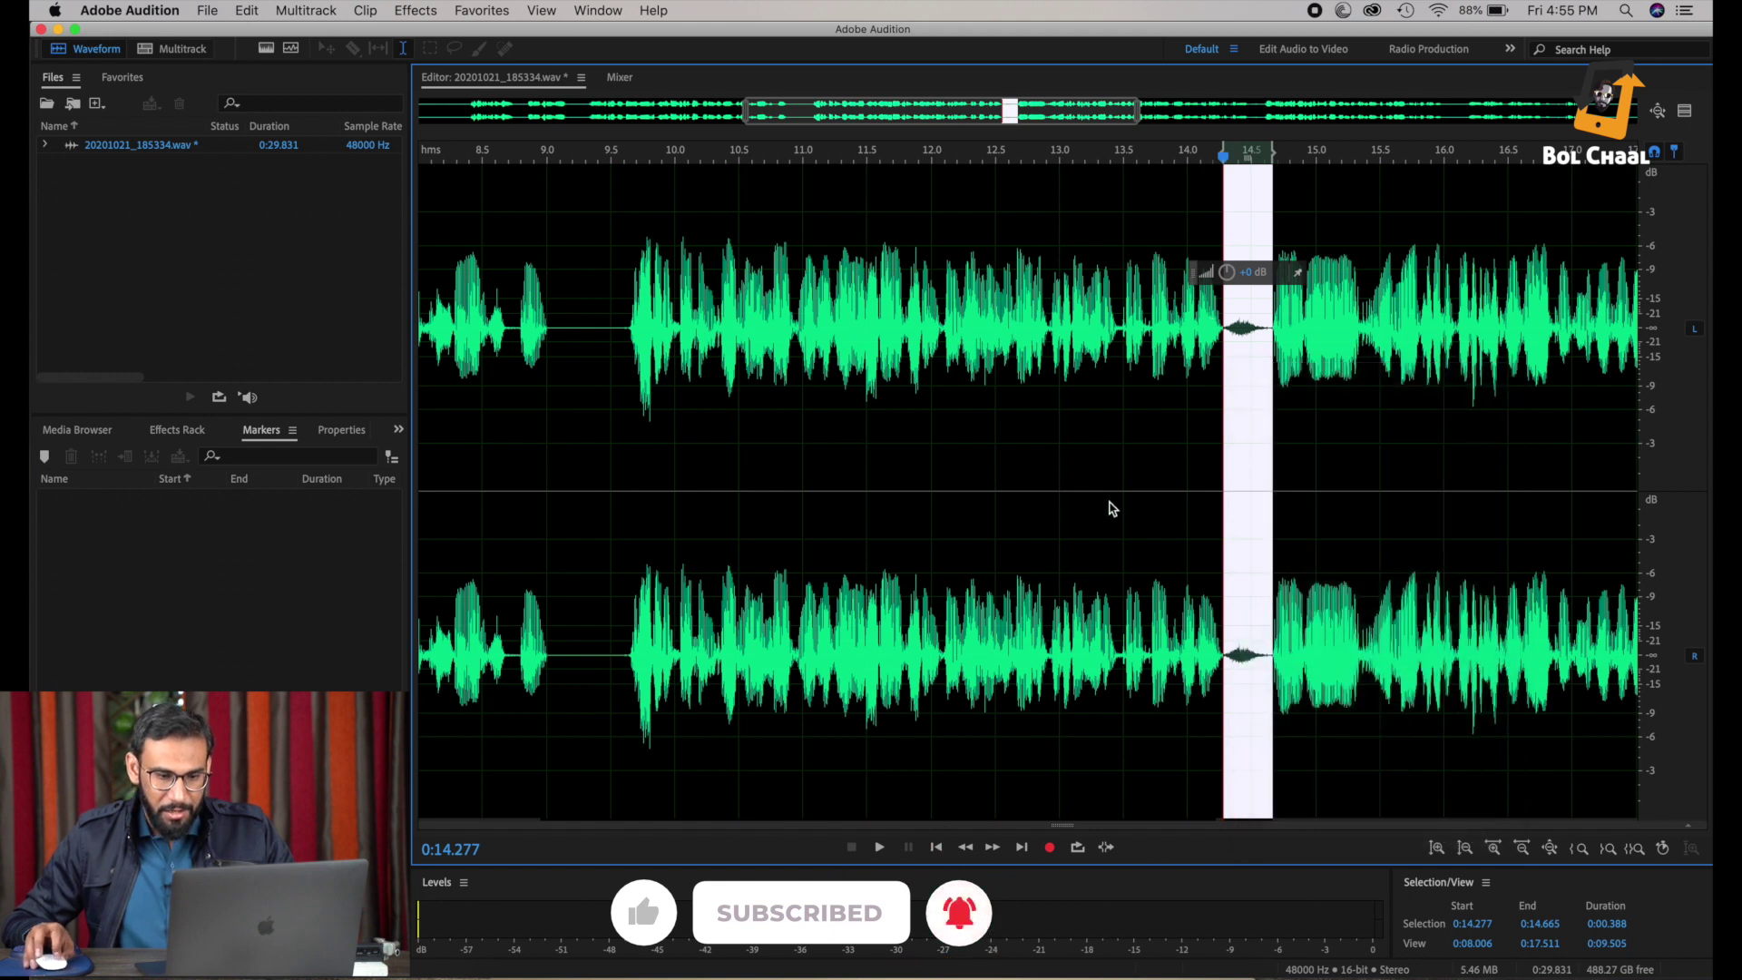
{"action": "scroll", "coordinate": [1110, 505], "scroll_direction": "down", "scroll_amount": 3}
{"action": "scroll", "coordinate": [1132, 471], "scroll_direction": "up", "scroll_amount": 3}
{"action": "left_click_drag", "start_coordinate": [1260, 343], "coordinate": [1221, 360]}
{"action": "right_click", "coordinate": [1223, 361]}
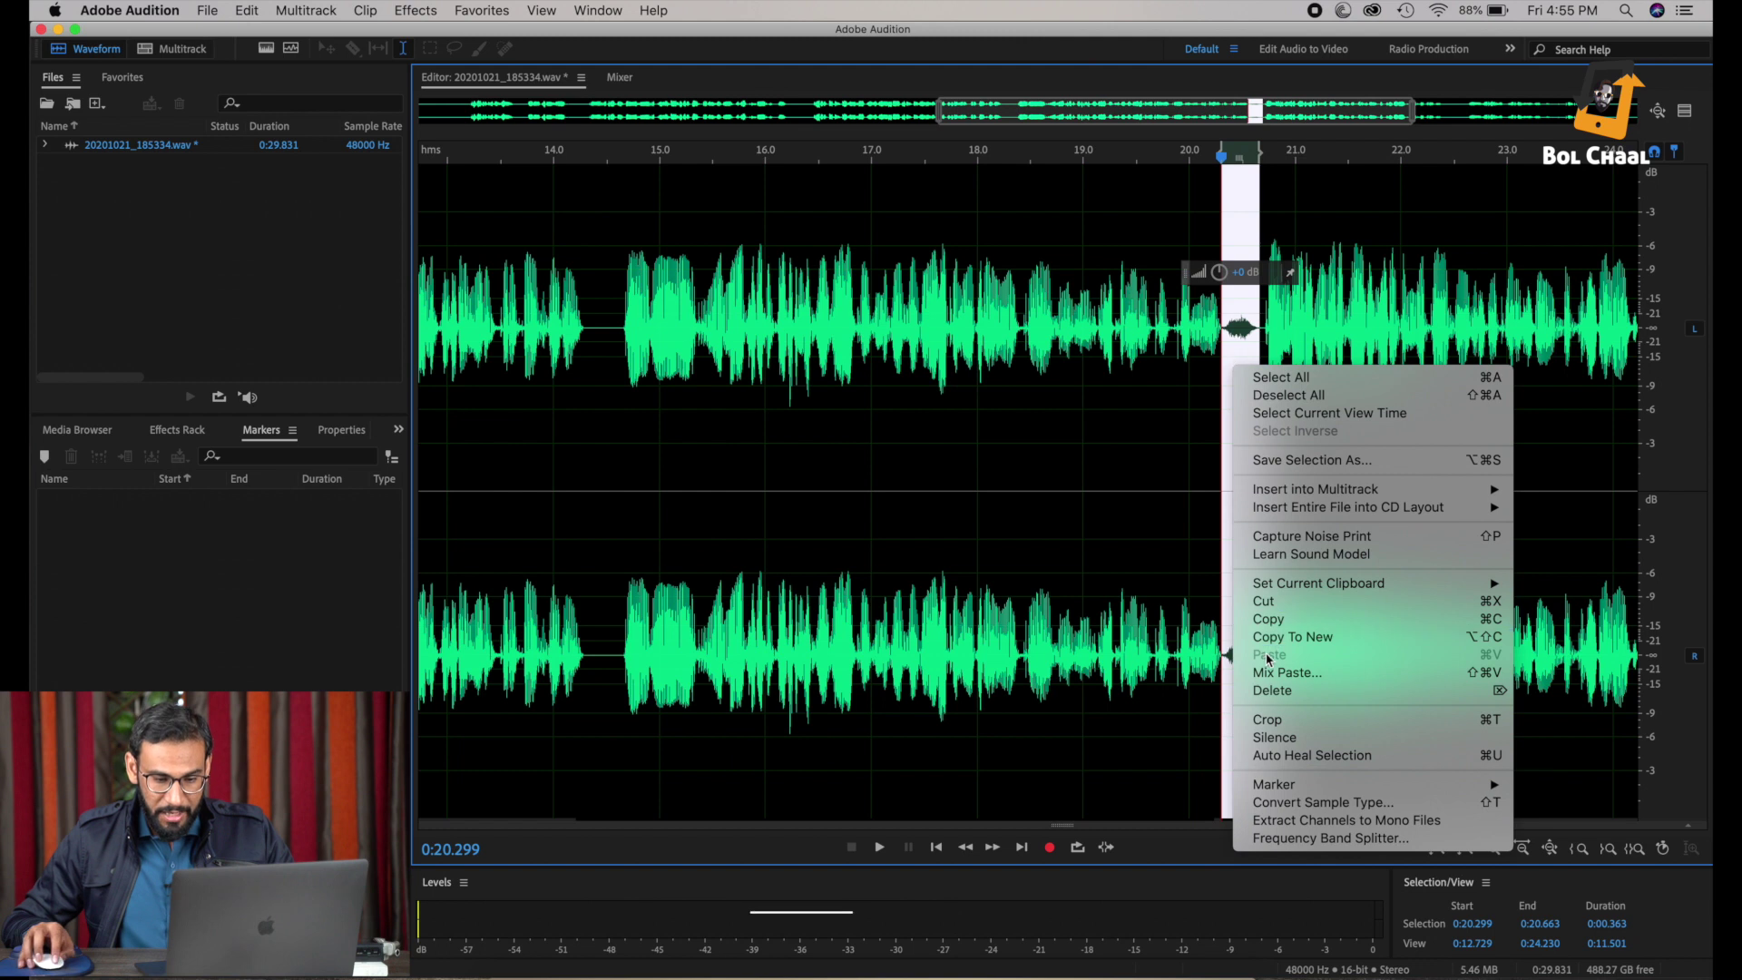
{"action": "left_click", "coordinate": [1098, 507]}
Step: Silence the last breath from 0:25.151 to 0:25.609 and clear the selection
{"action": "scroll", "coordinate": [1098, 507], "scroll_direction": "down", "scroll_amount": 3}
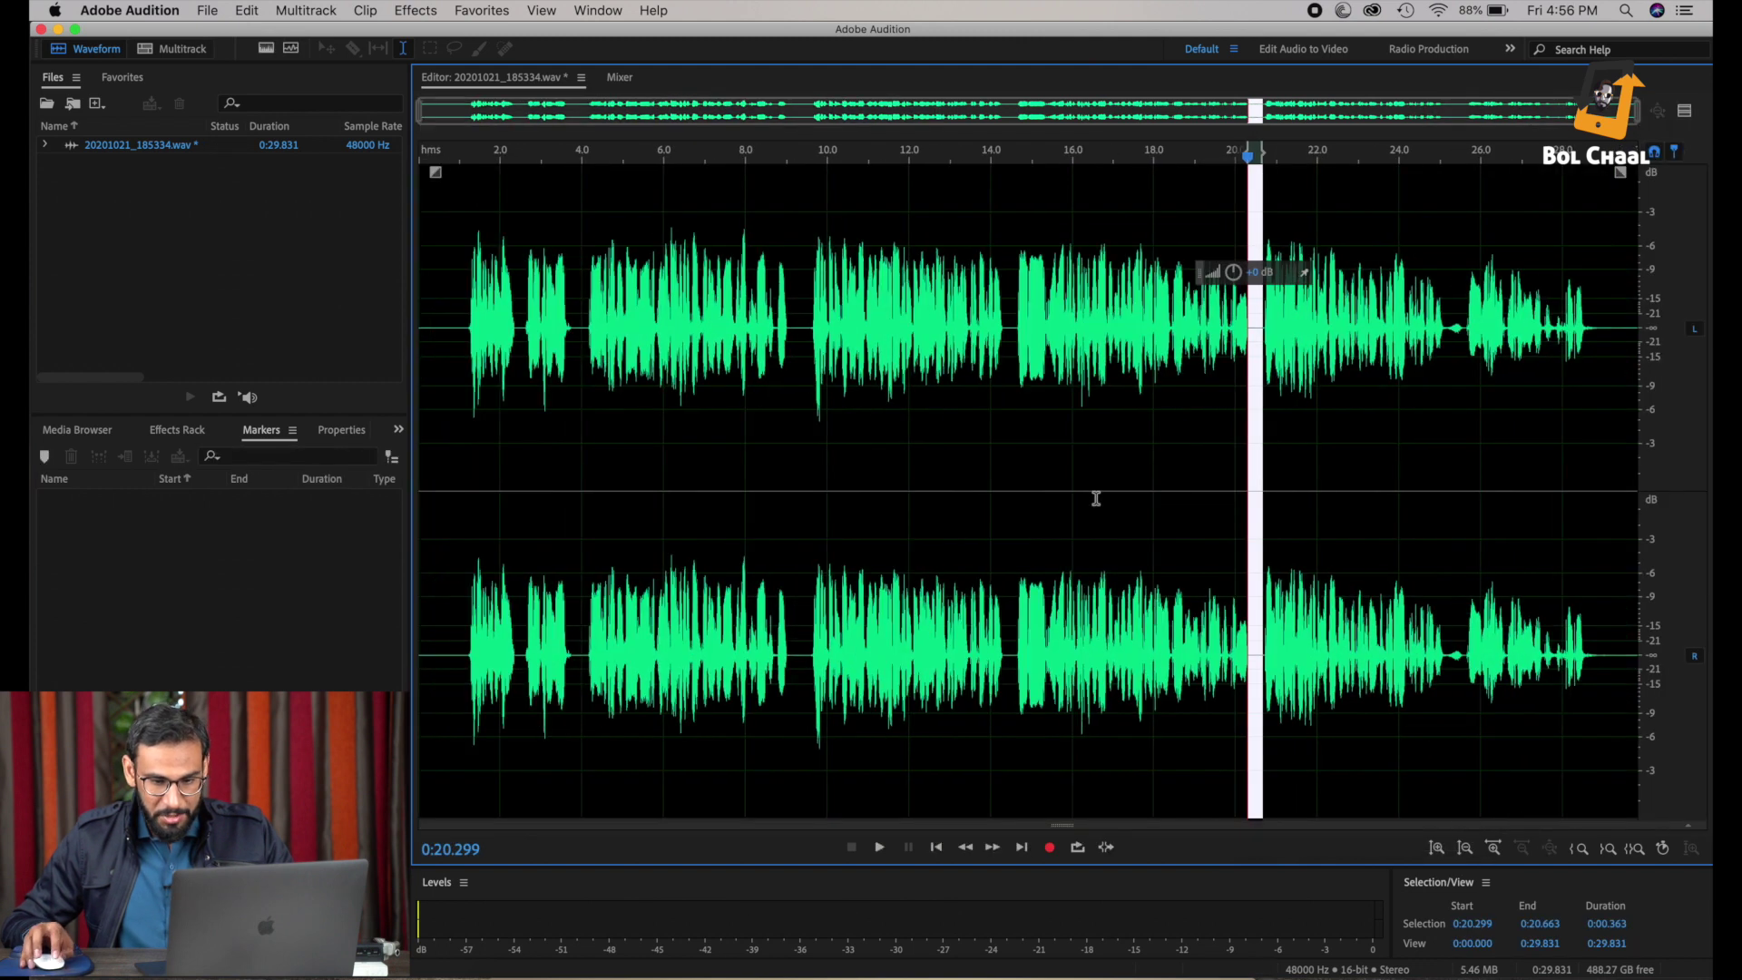
{"action": "scroll", "coordinate": [1455, 347], "scroll_direction": "up", "scroll_amount": 1}
{"action": "left_click_drag", "start_coordinate": [1471, 346], "coordinate": [1439, 365]}
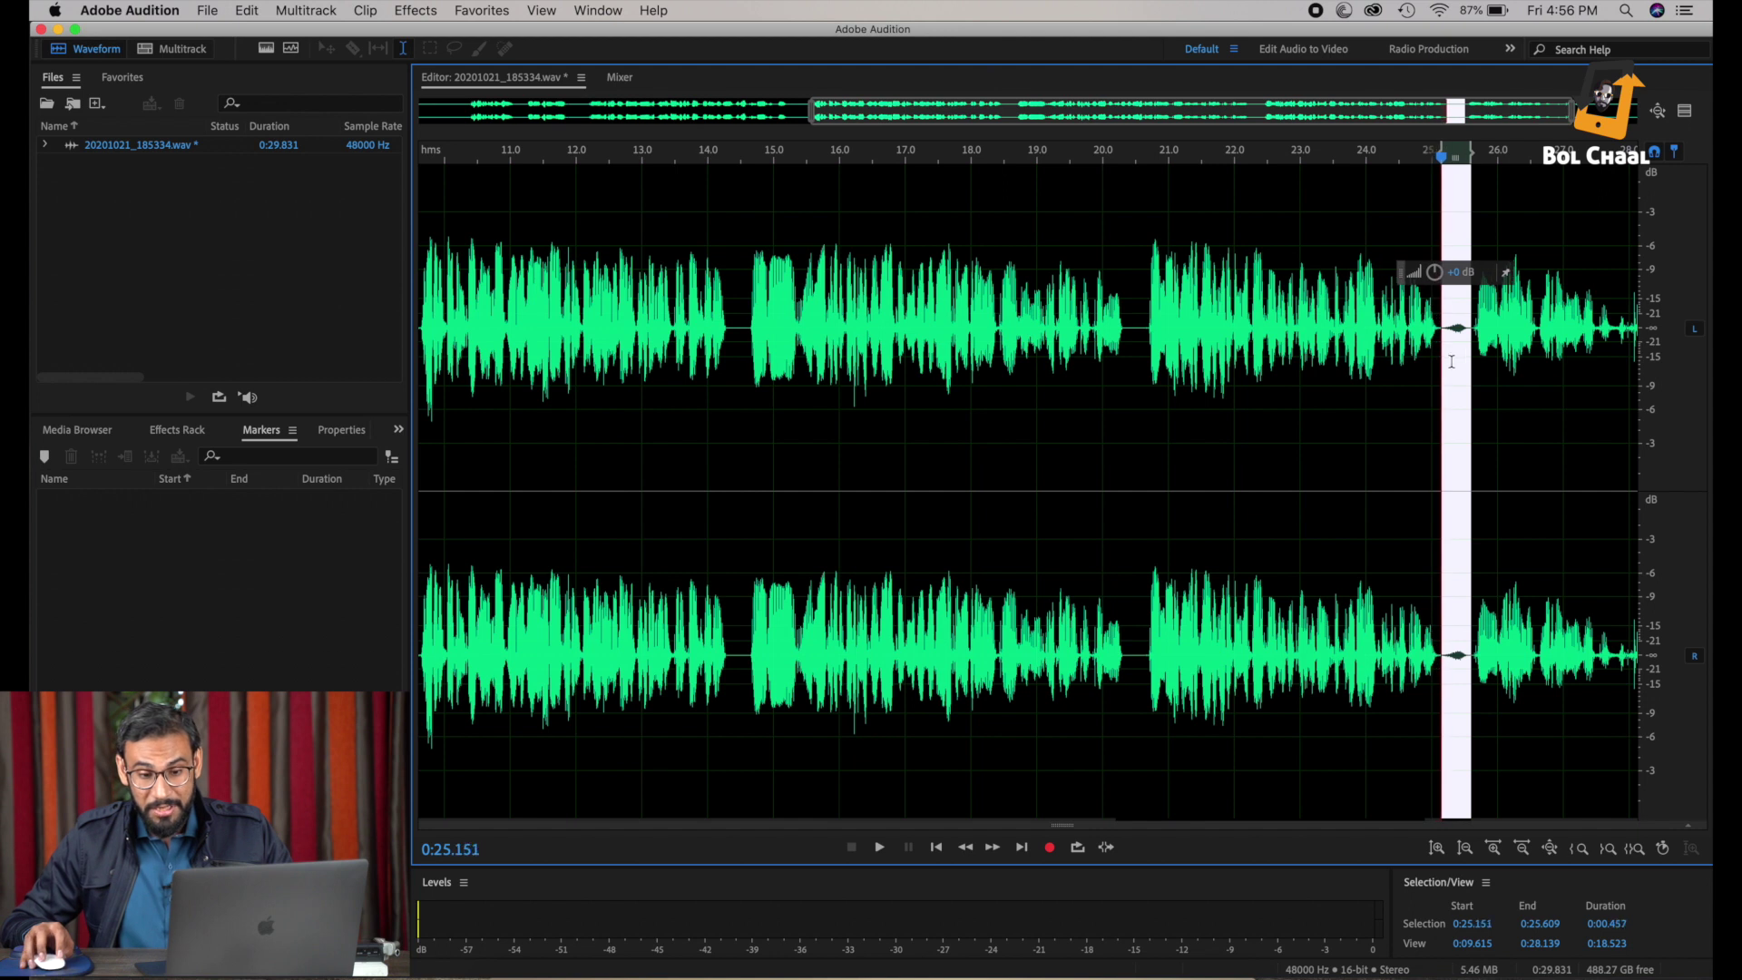
{"action": "right_click", "coordinate": [1458, 366]}
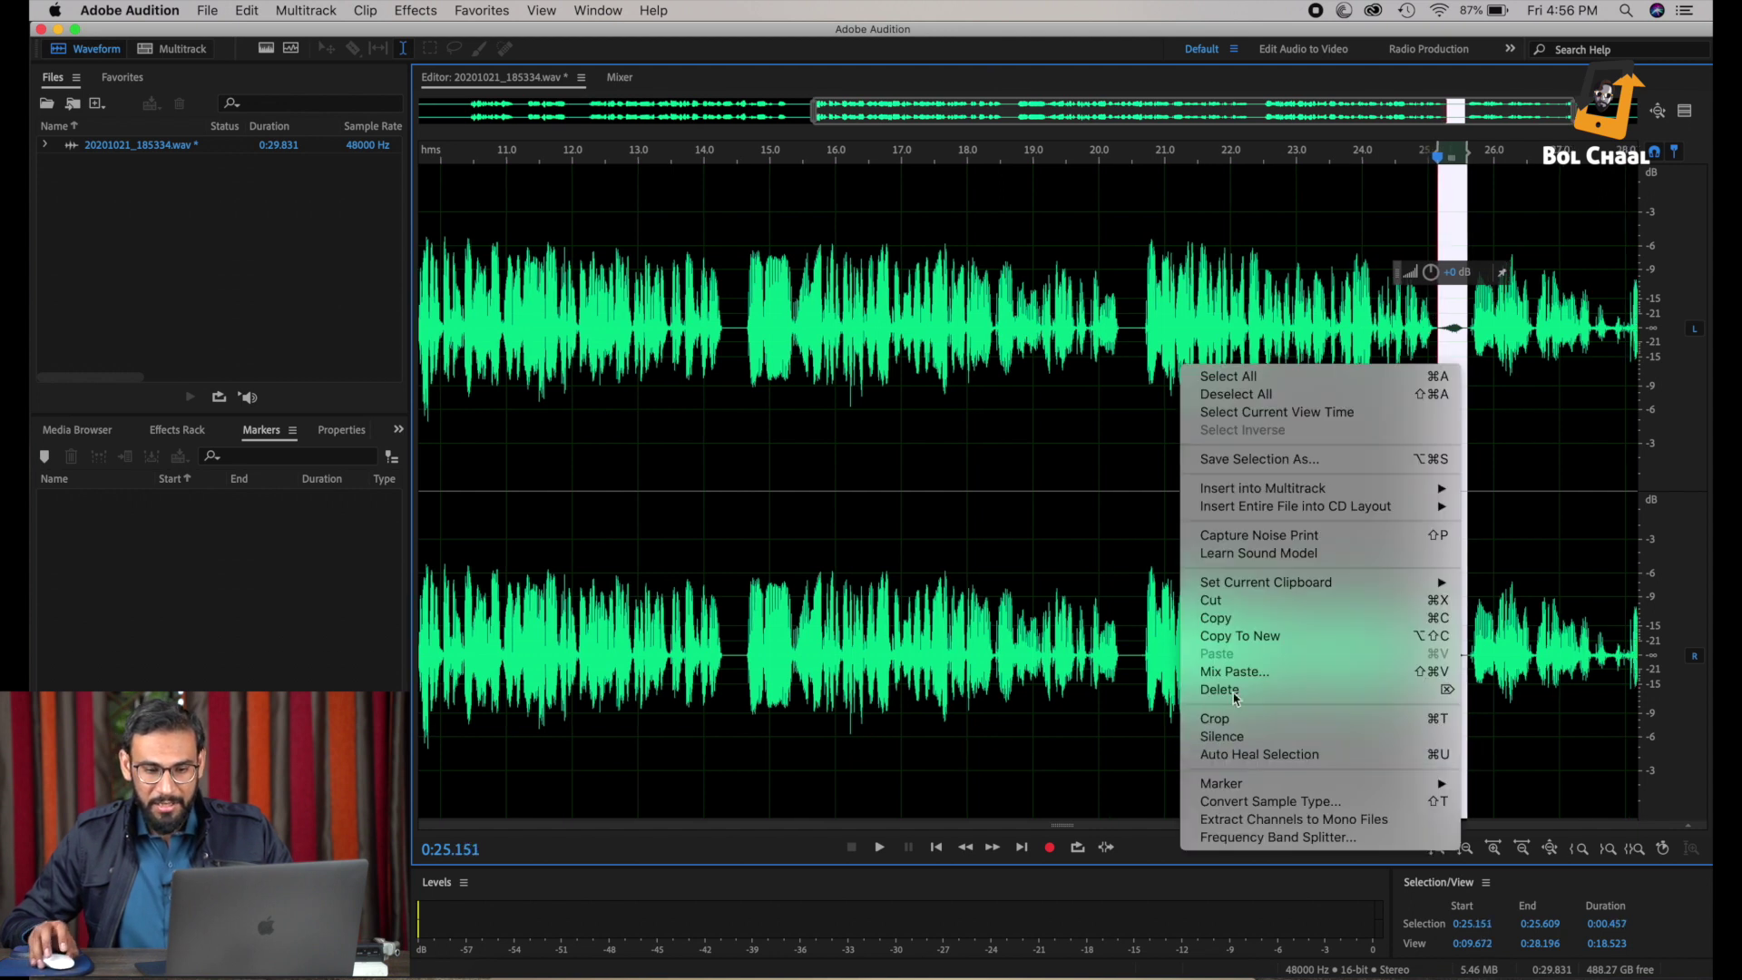
{"action": "left_click", "coordinate": [1101, 474]}
{"action": "scroll", "coordinate": [1101, 474], "scroll_direction": "down", "scroll_amount": 1}
{"action": "left_click", "coordinate": [1100, 474]}
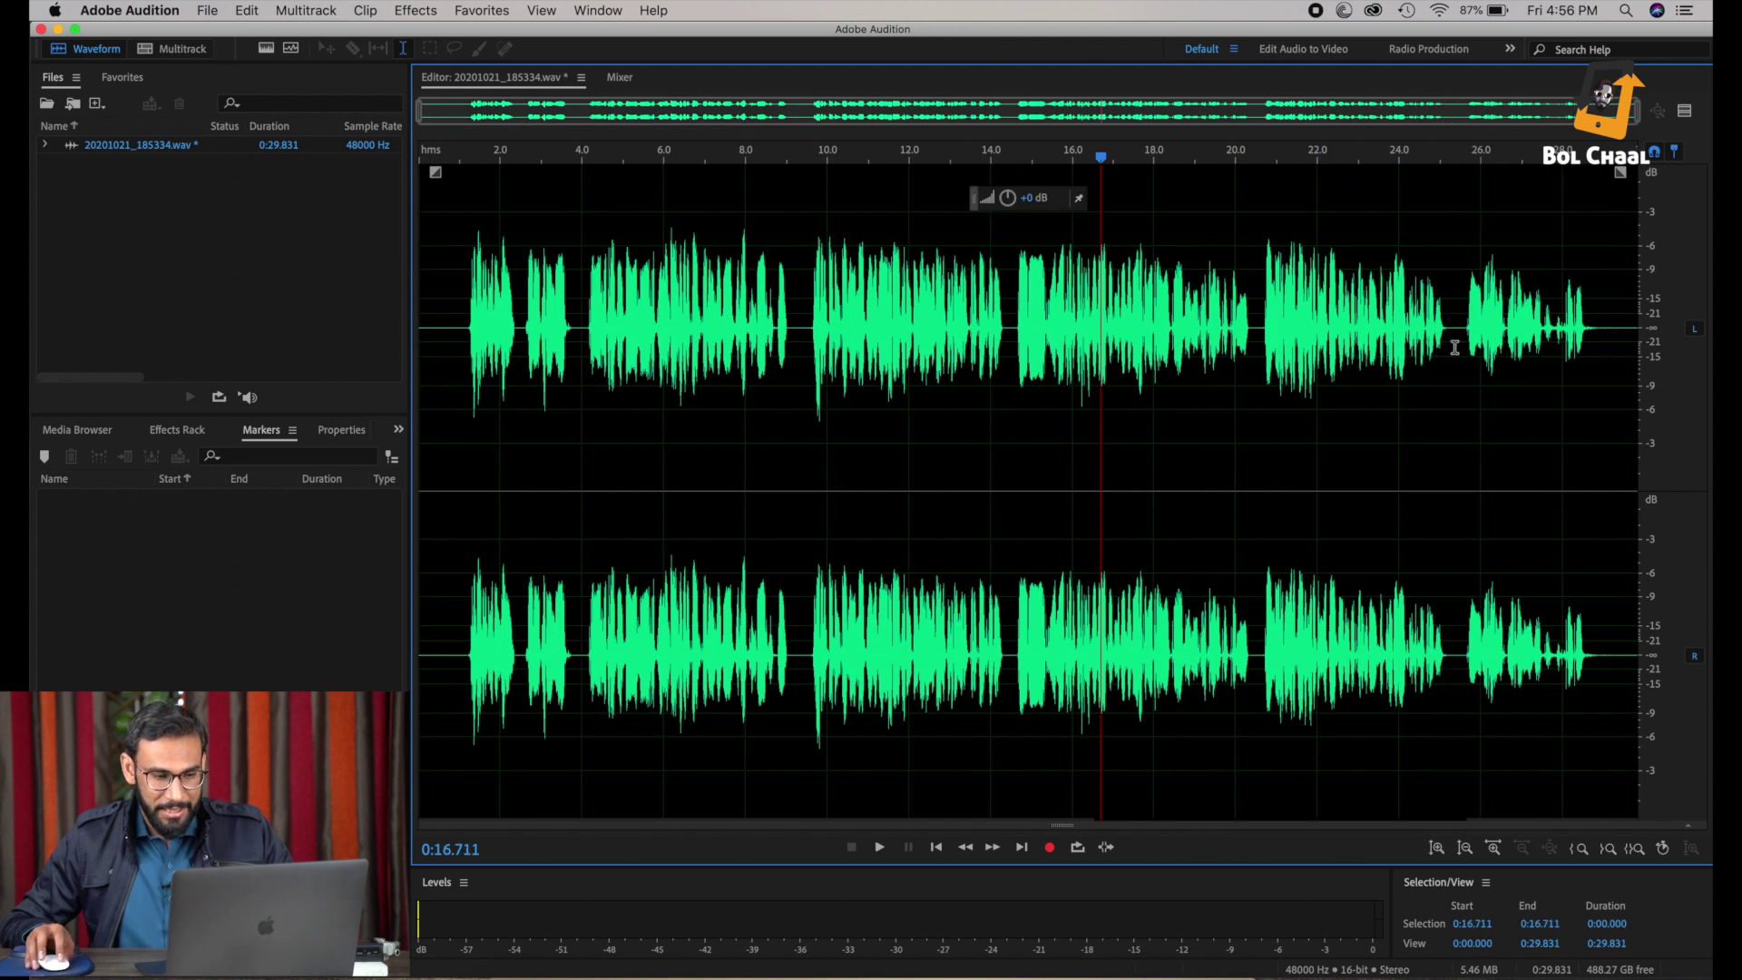
Step: Play the recording from 0:01.104 to check how the silenced gaps sound
{"action": "left_click", "coordinate": [465, 329]}
{"action": "key", "text": "space"}
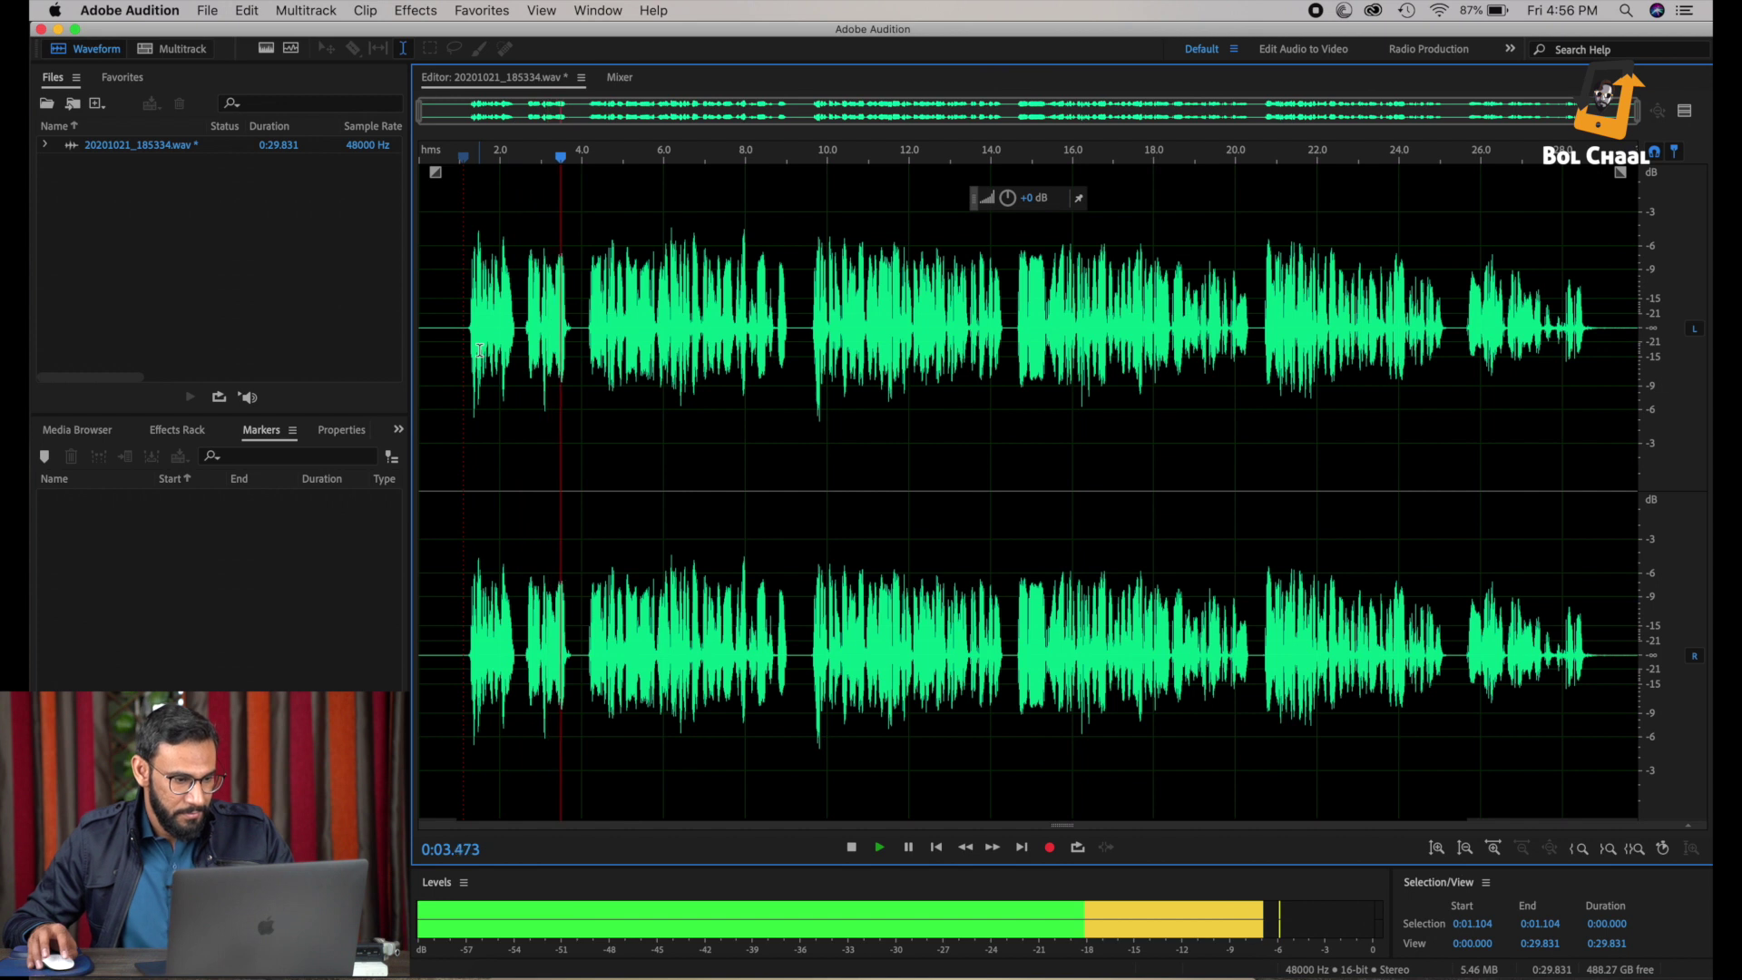
{"action": "scroll", "coordinate": [479, 351], "scroll_direction": "up", "scroll_amount": 1}
{"action": "key", "text": "space"}
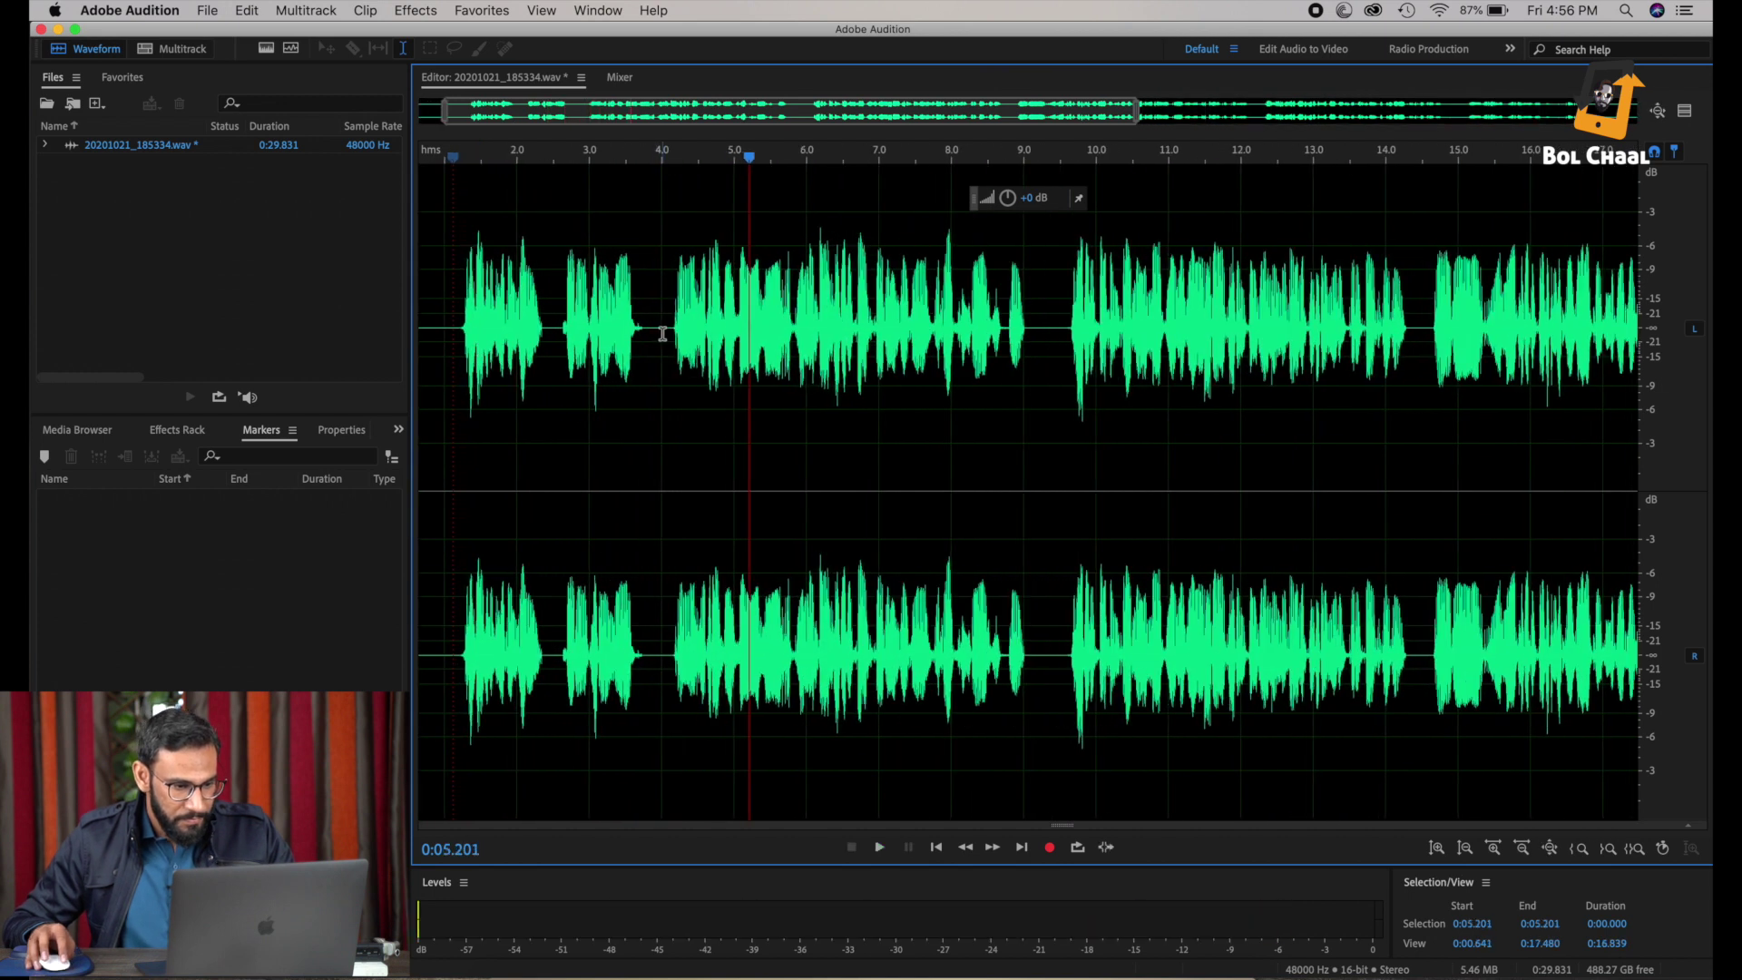
Step: Shorten the first two pauses between phrases by deleting silent pieces starting at 0:03.824, 0:02.408 and 0:03.656
{"action": "left_click_drag", "start_coordinate": [664, 330], "coordinate": [649, 331]}
{"action": "key", "text": "Delete"}
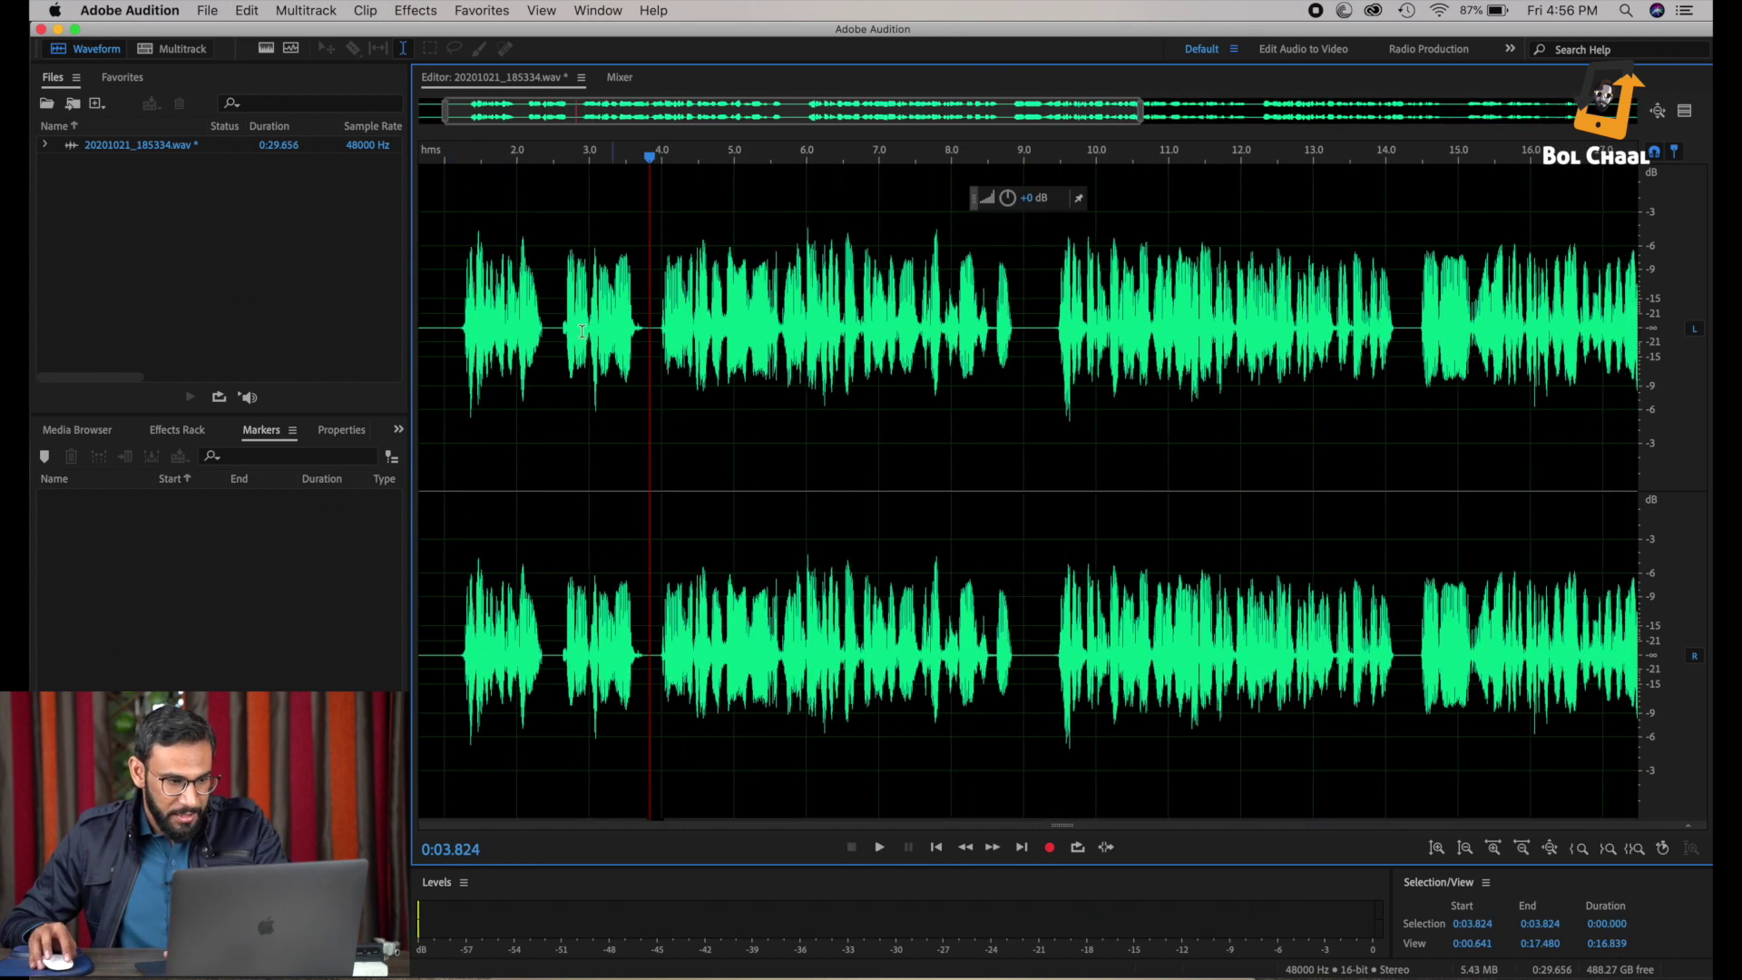
{"action": "left_click_drag", "start_coordinate": [562, 339], "coordinate": [547, 343]}
{"action": "key", "text": "Delete"}
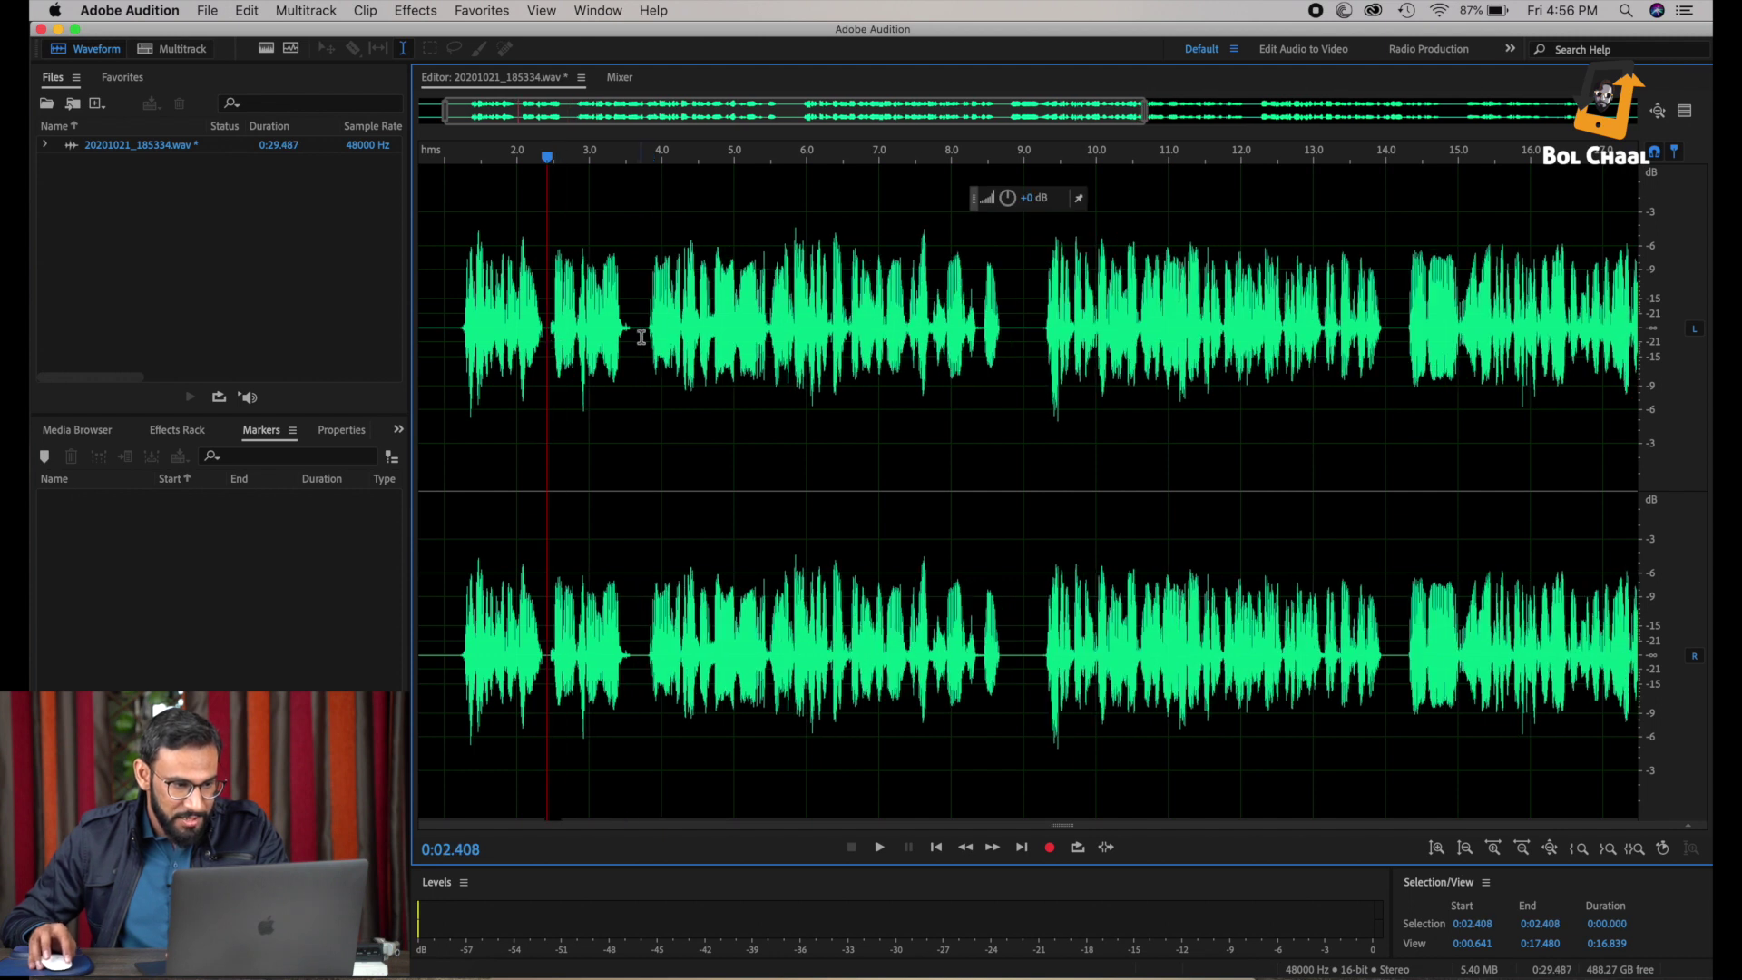
{"action": "left_click_drag", "start_coordinate": [645, 335], "coordinate": [638, 337]}
{"action": "key", "text": "Delete"}
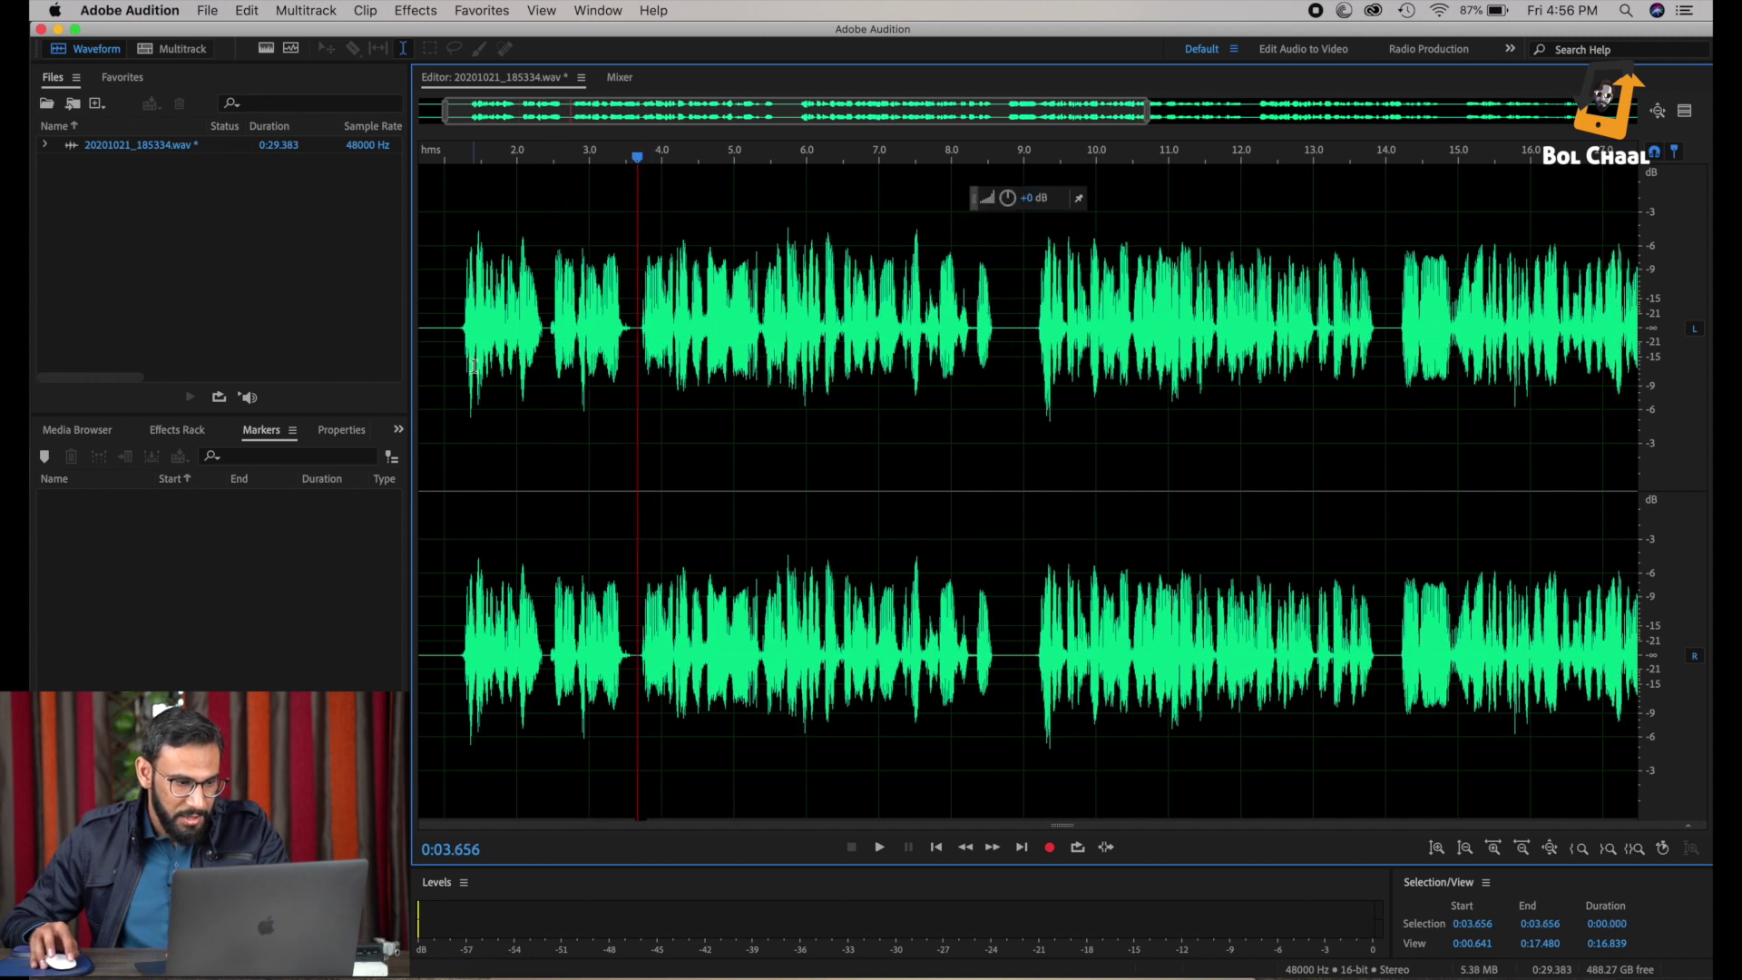
Step: Play the recording from 0:01.148 and delete the silent stretch from 0:08.671 to 0:09.000
{"action": "left_click", "coordinate": [456, 347]}
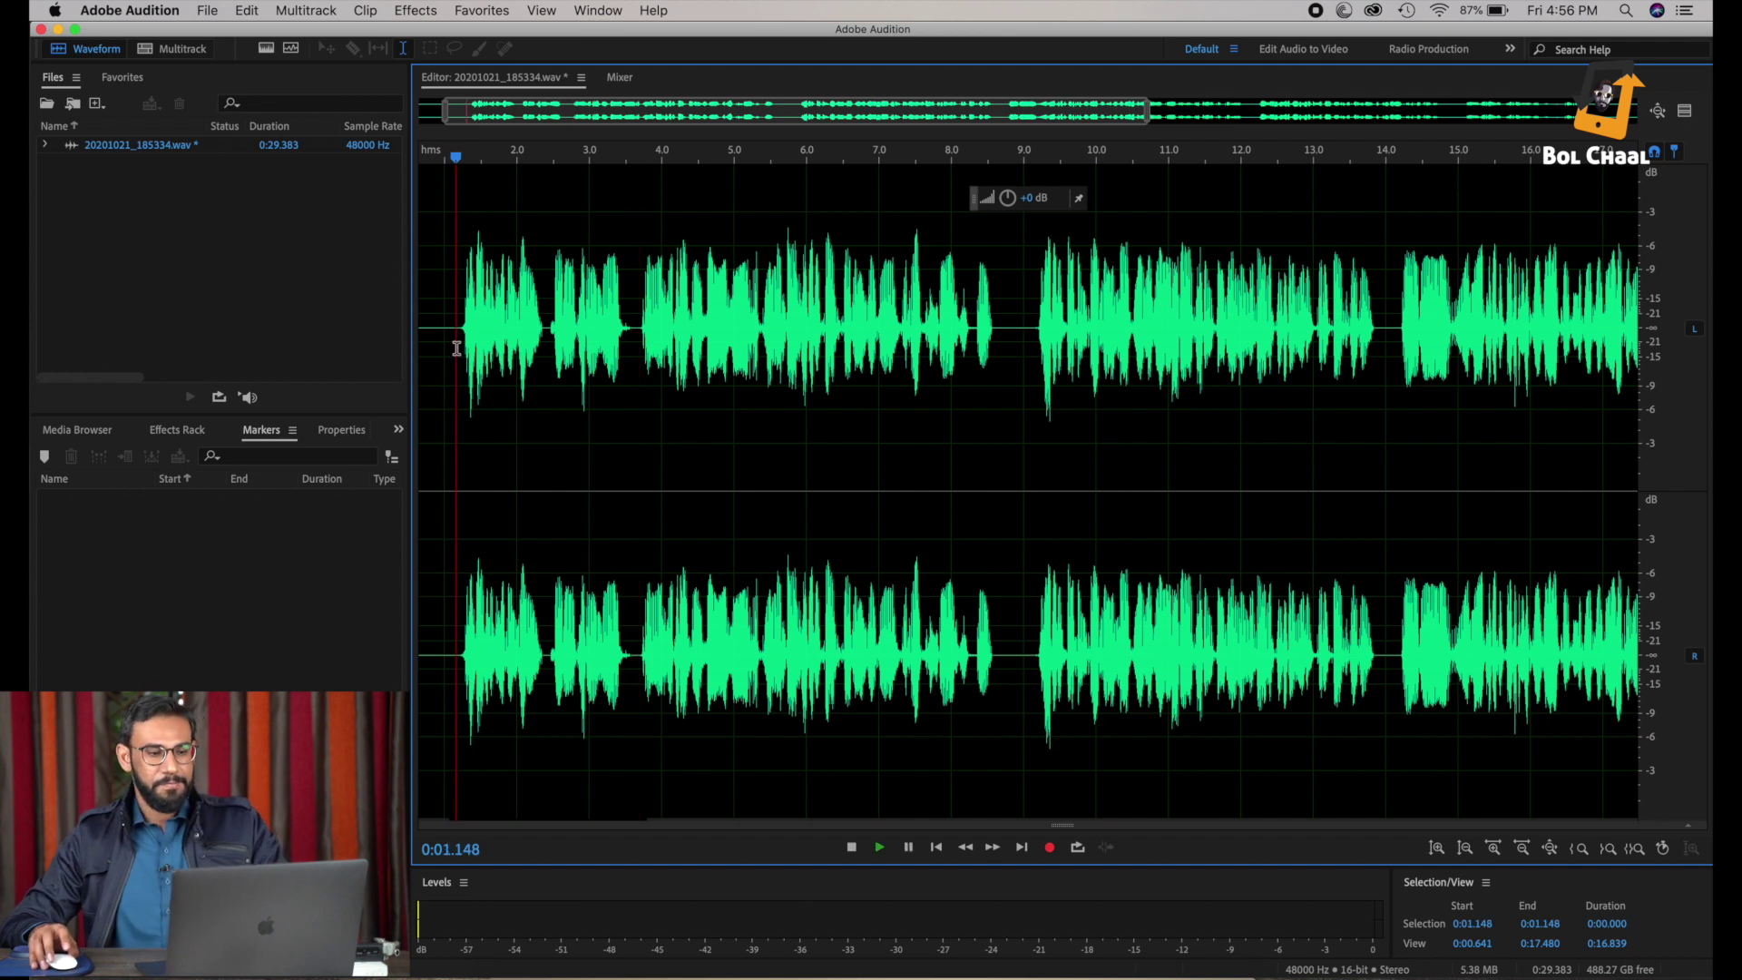
{"action": "key", "text": "space"}
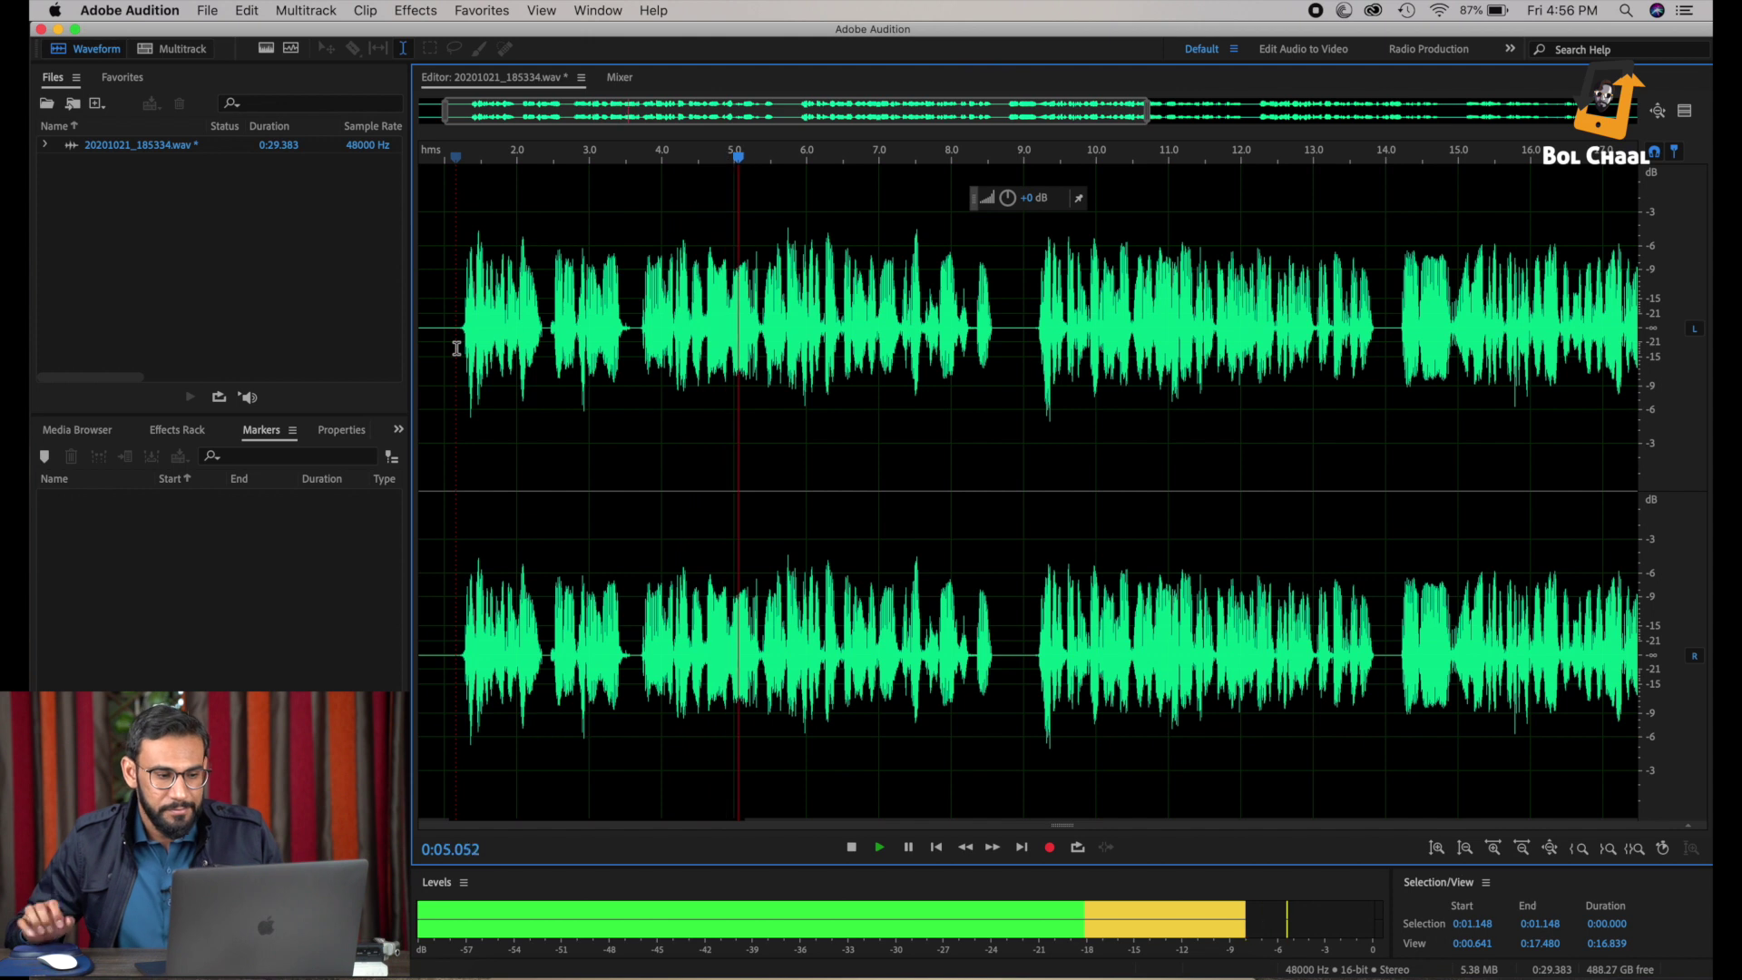
{"action": "left_click_drag", "start_coordinate": [1024, 340], "coordinate": [1000, 353]}
{"action": "key", "text": "space"}
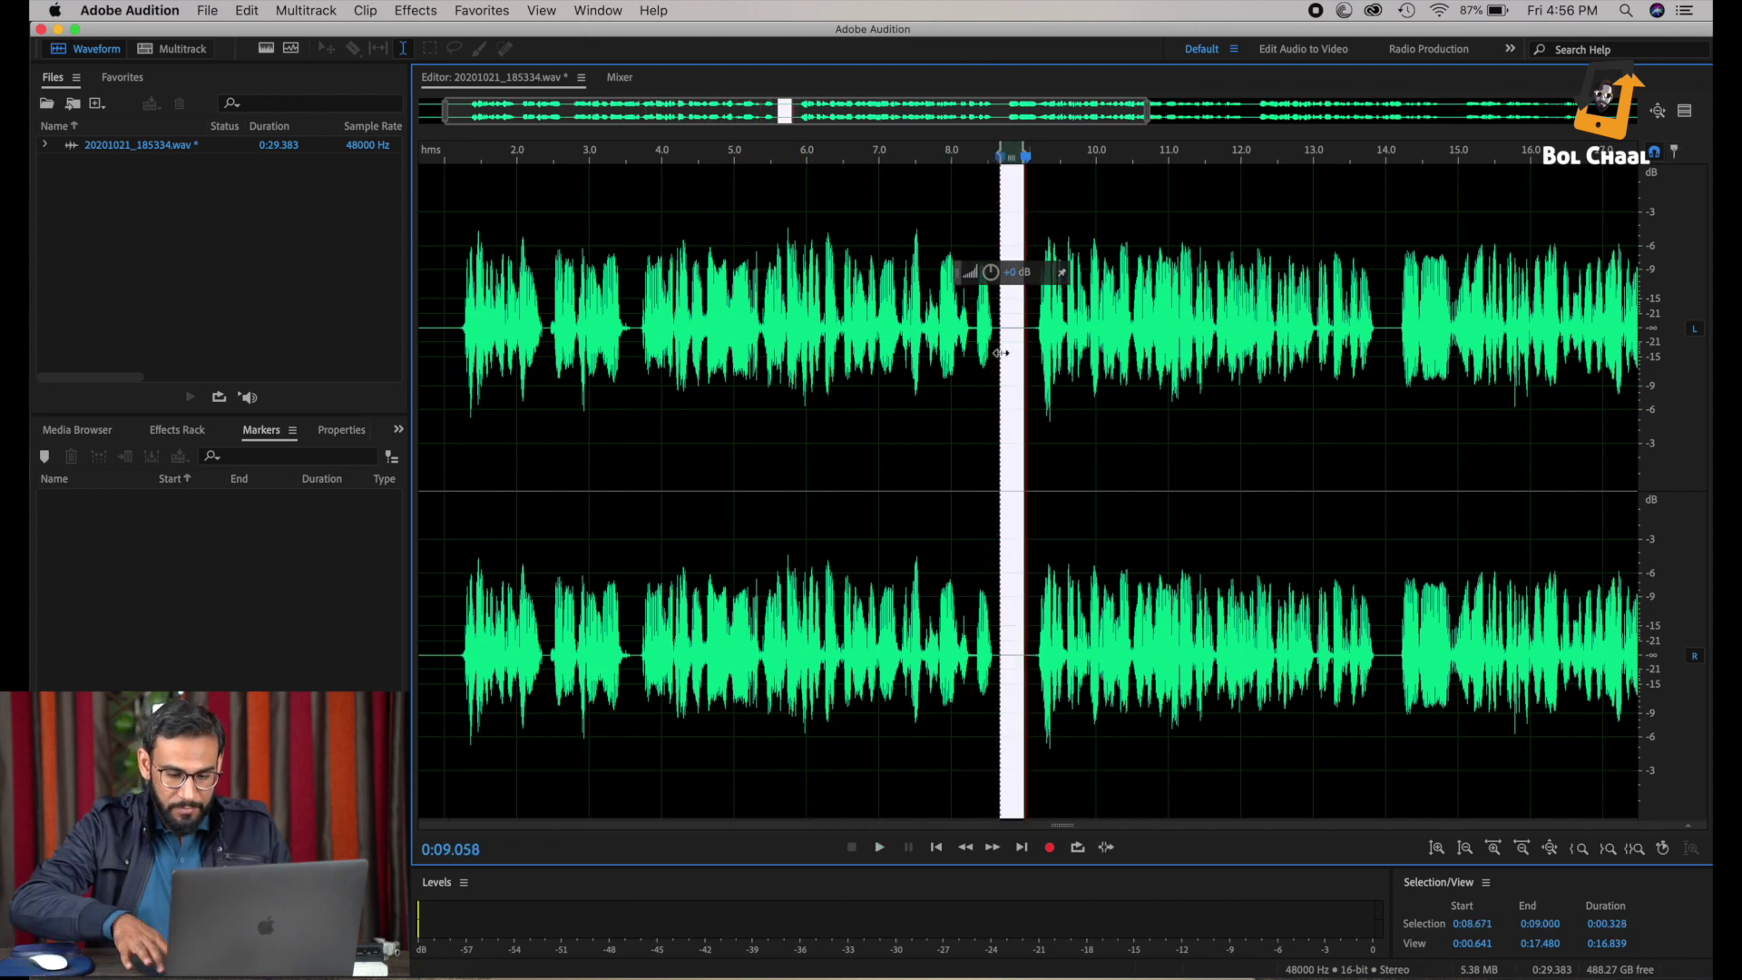
{"action": "key", "text": "Delete"}
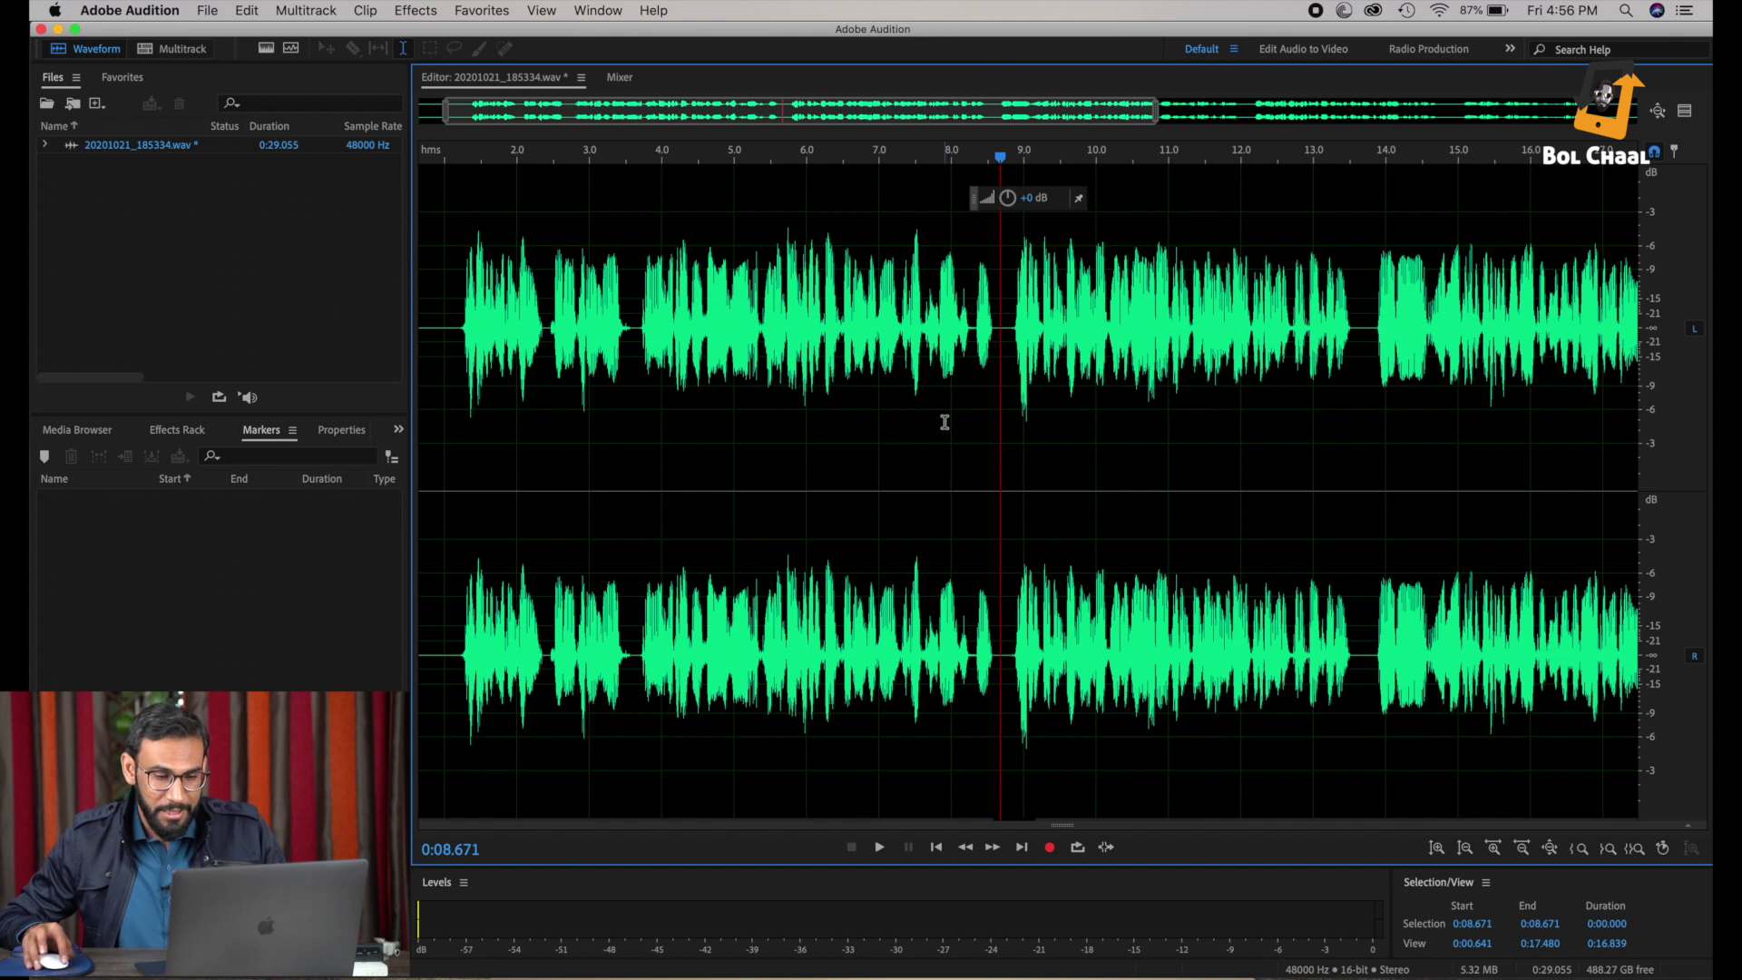
{"action": "left_click", "coordinate": [829, 462]}
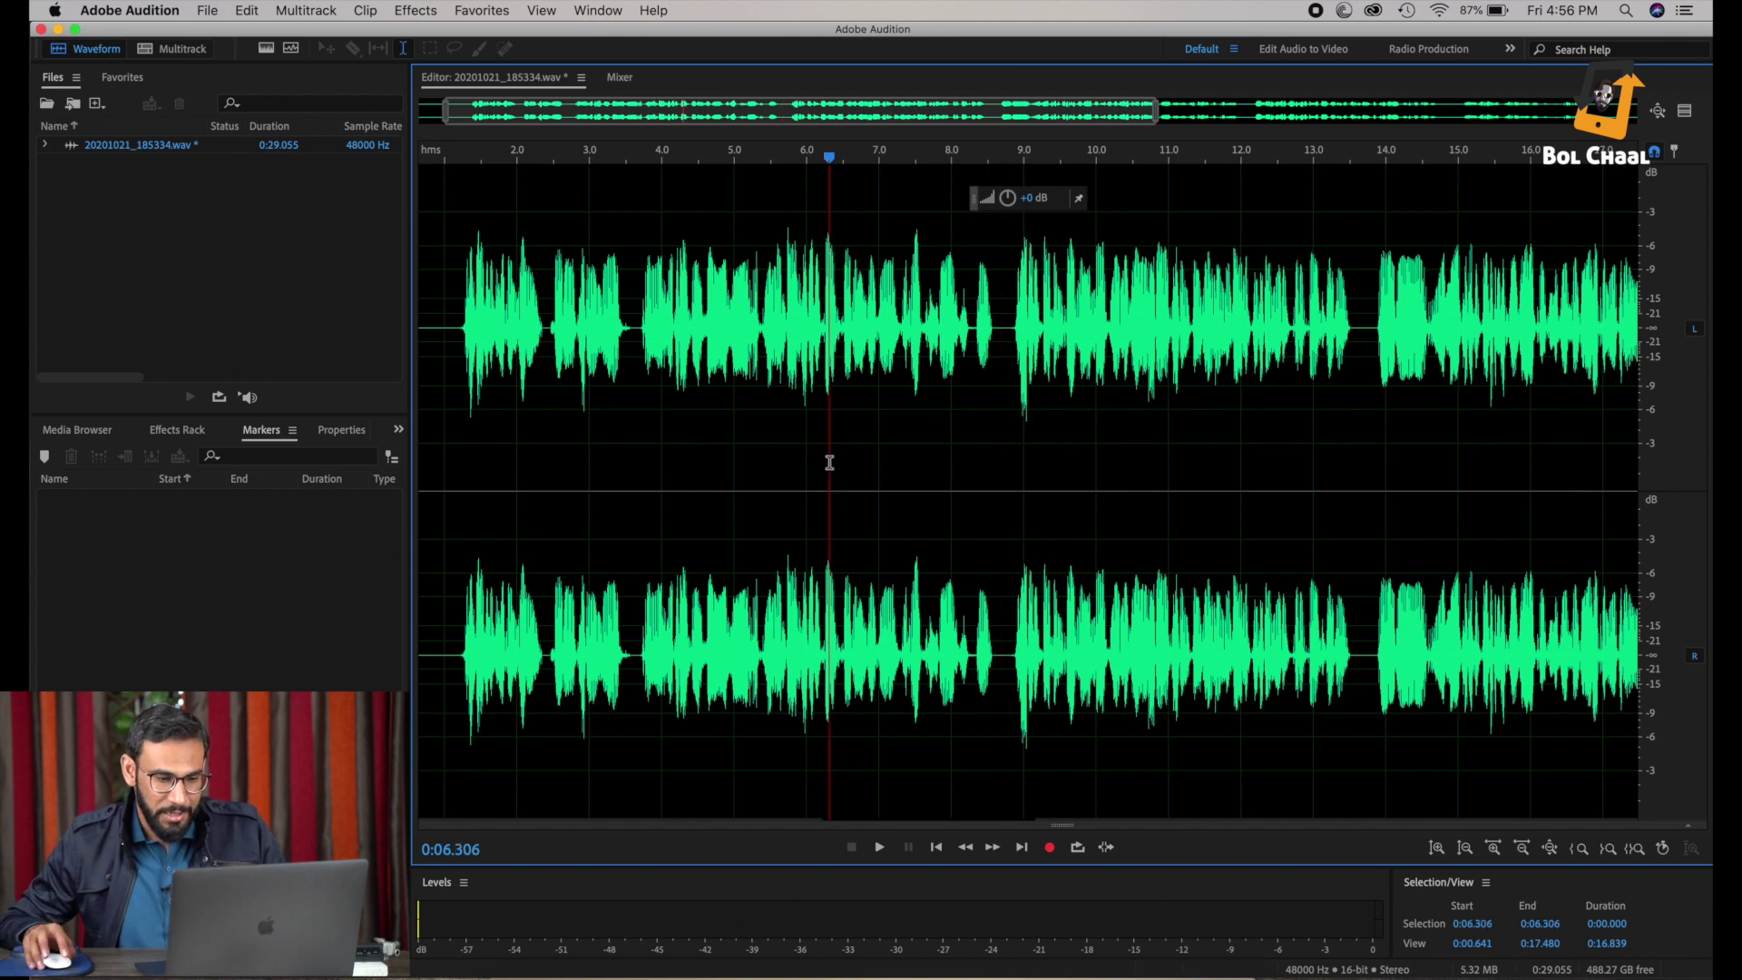
Step: Play the recording from 0:06.306 to check the shortened pauses
{"action": "key", "text": "space"}
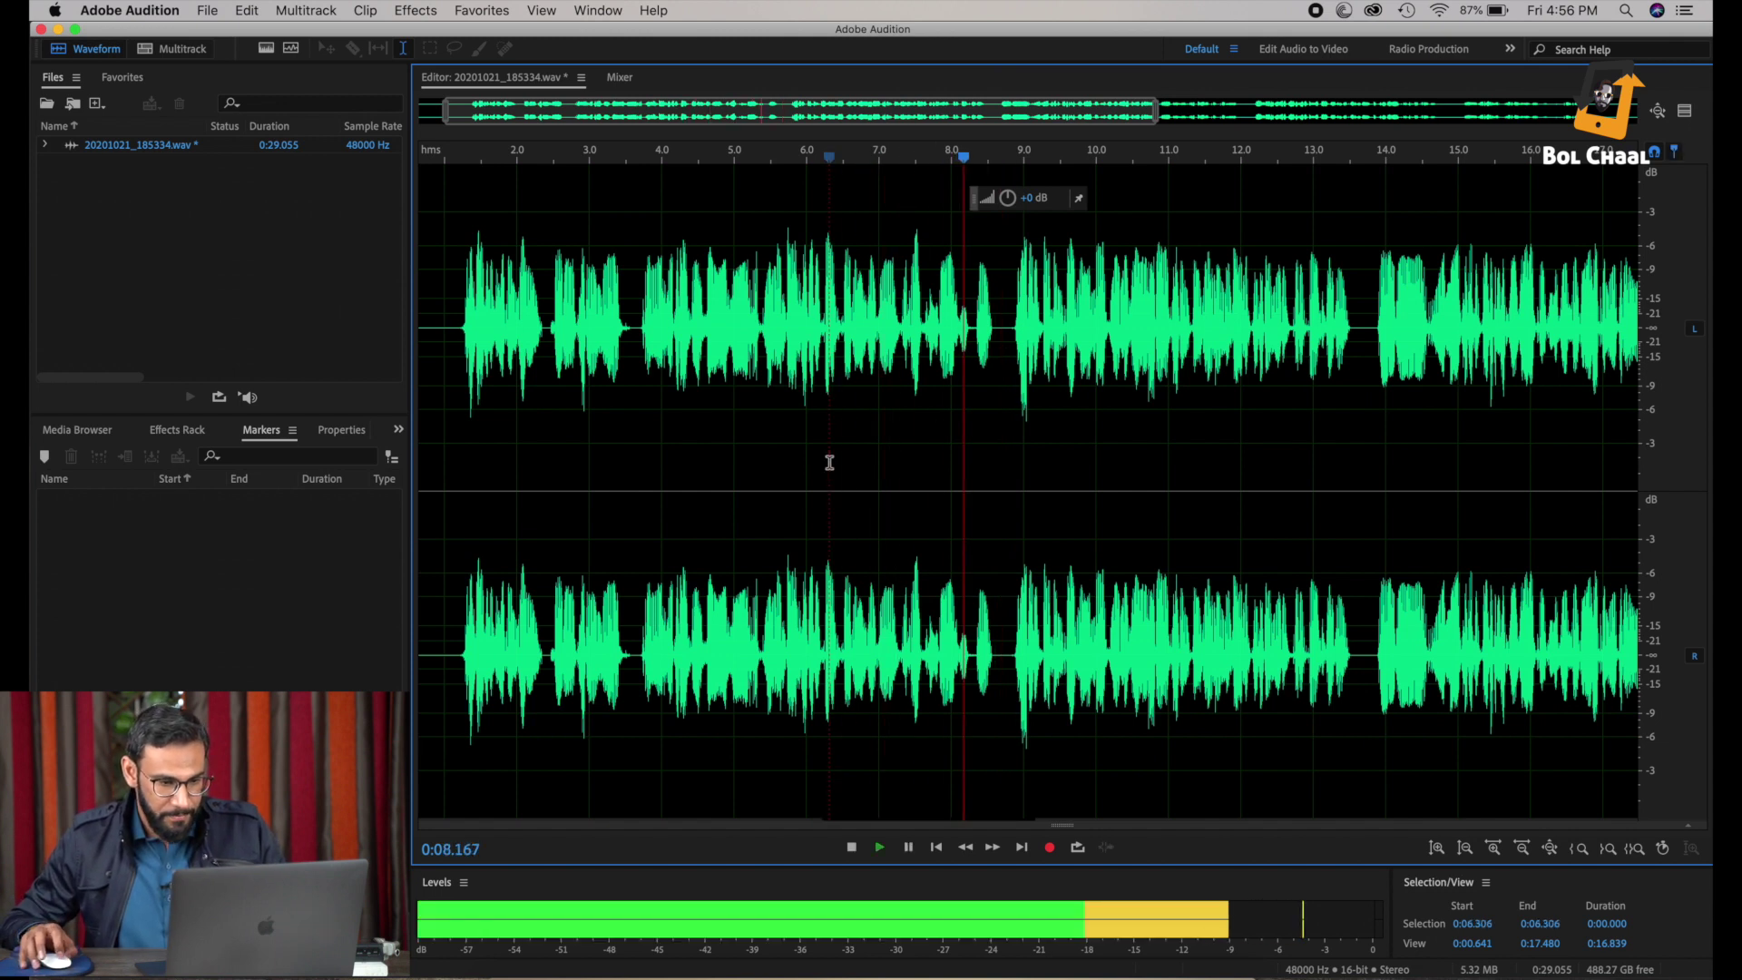
{"action": "scroll", "coordinate": [828, 459], "scroll_direction": "down", "scroll_amount": 3}
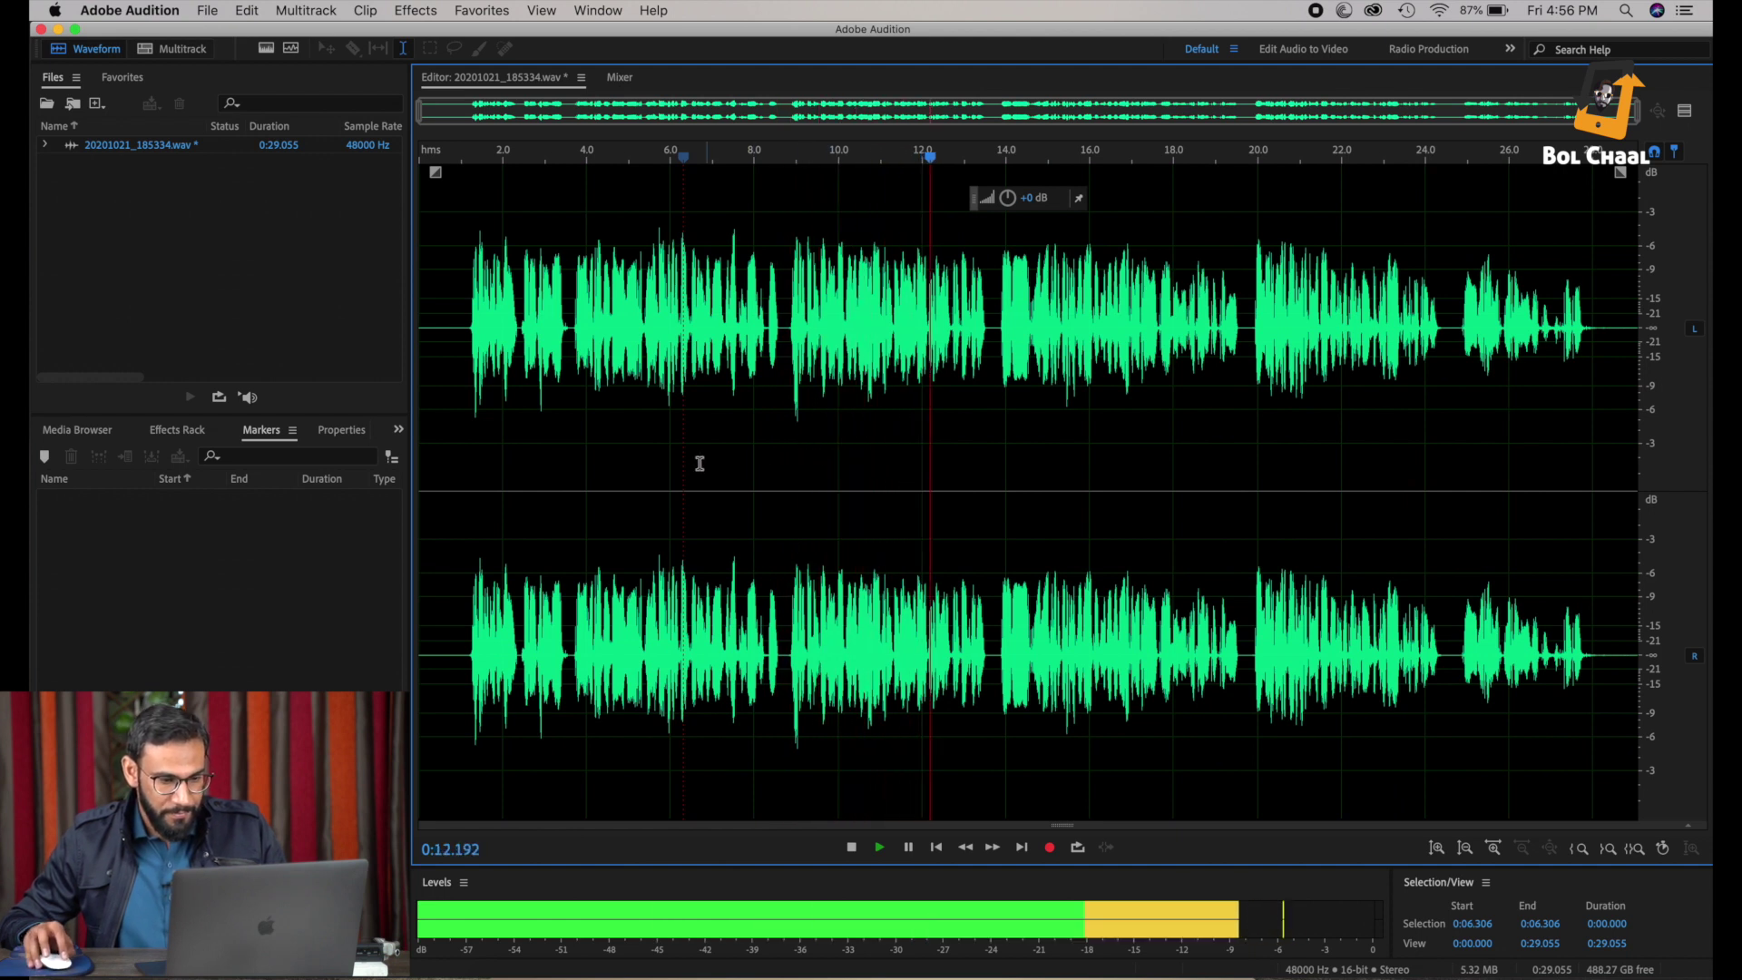
{"action": "key", "text": "space"}
Step: Select the whole recording and apply the Vocal Enhancer effect with the Male preset
{"action": "key", "text": "super+a"}
{"action": "left_click", "coordinate": [410, 11]}
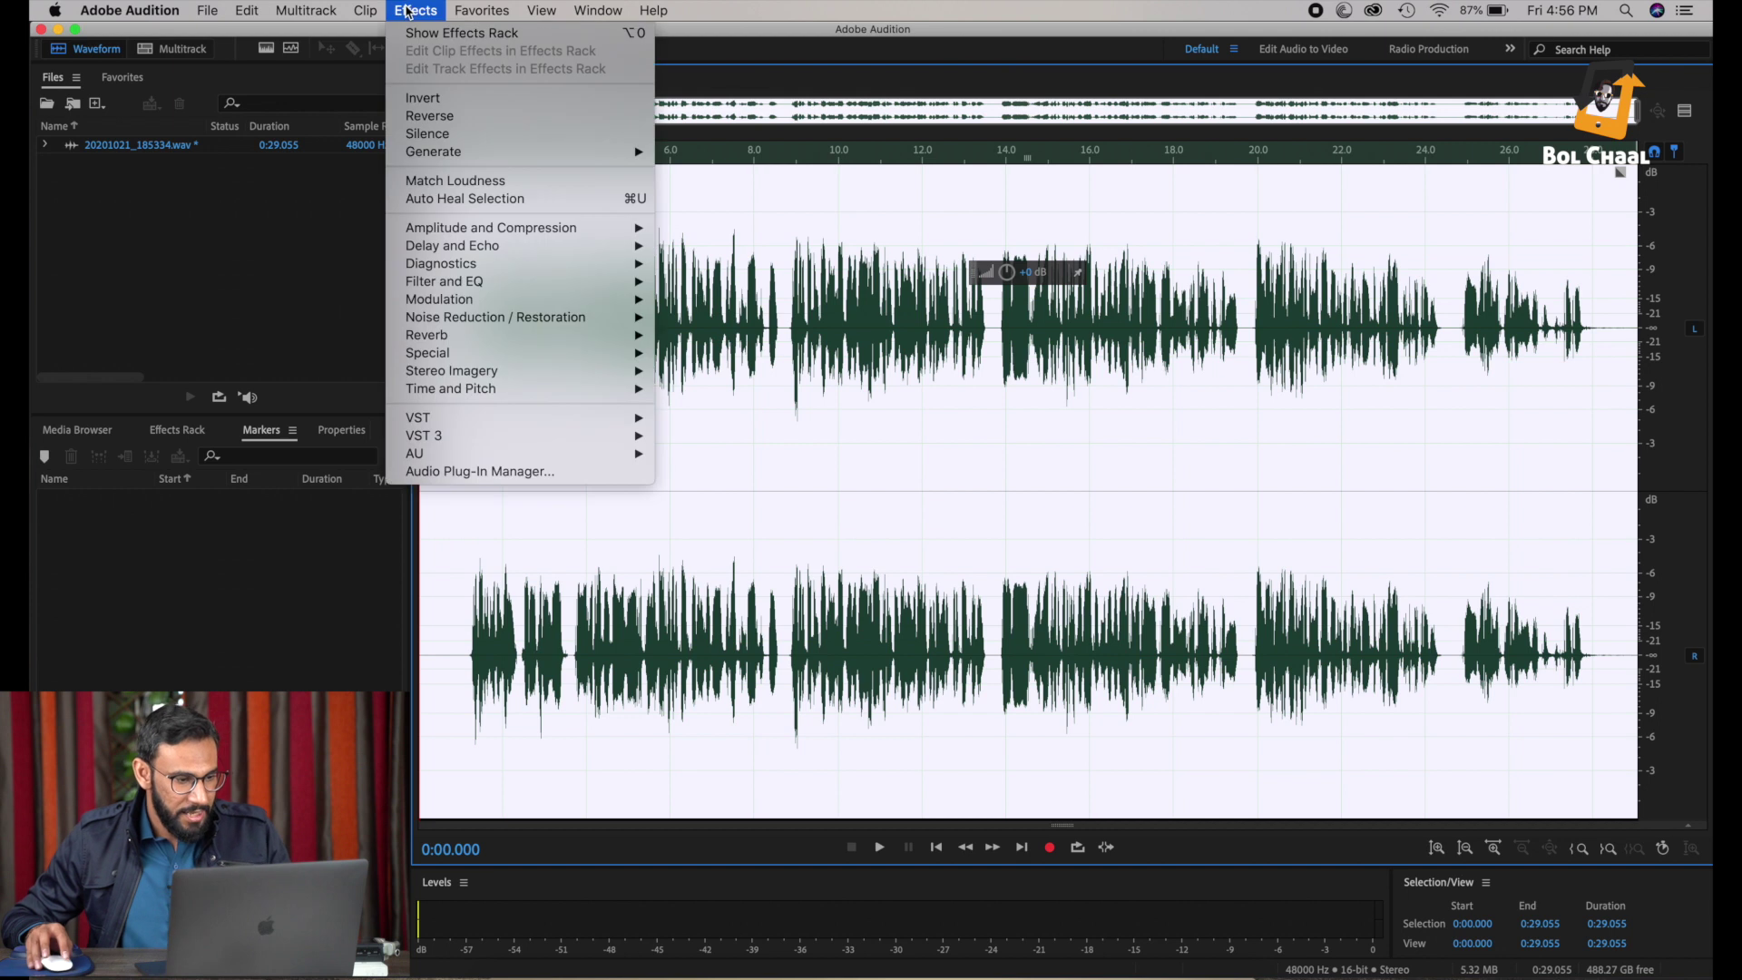
{"action": "mouse_move", "coordinate": [525, 355]}
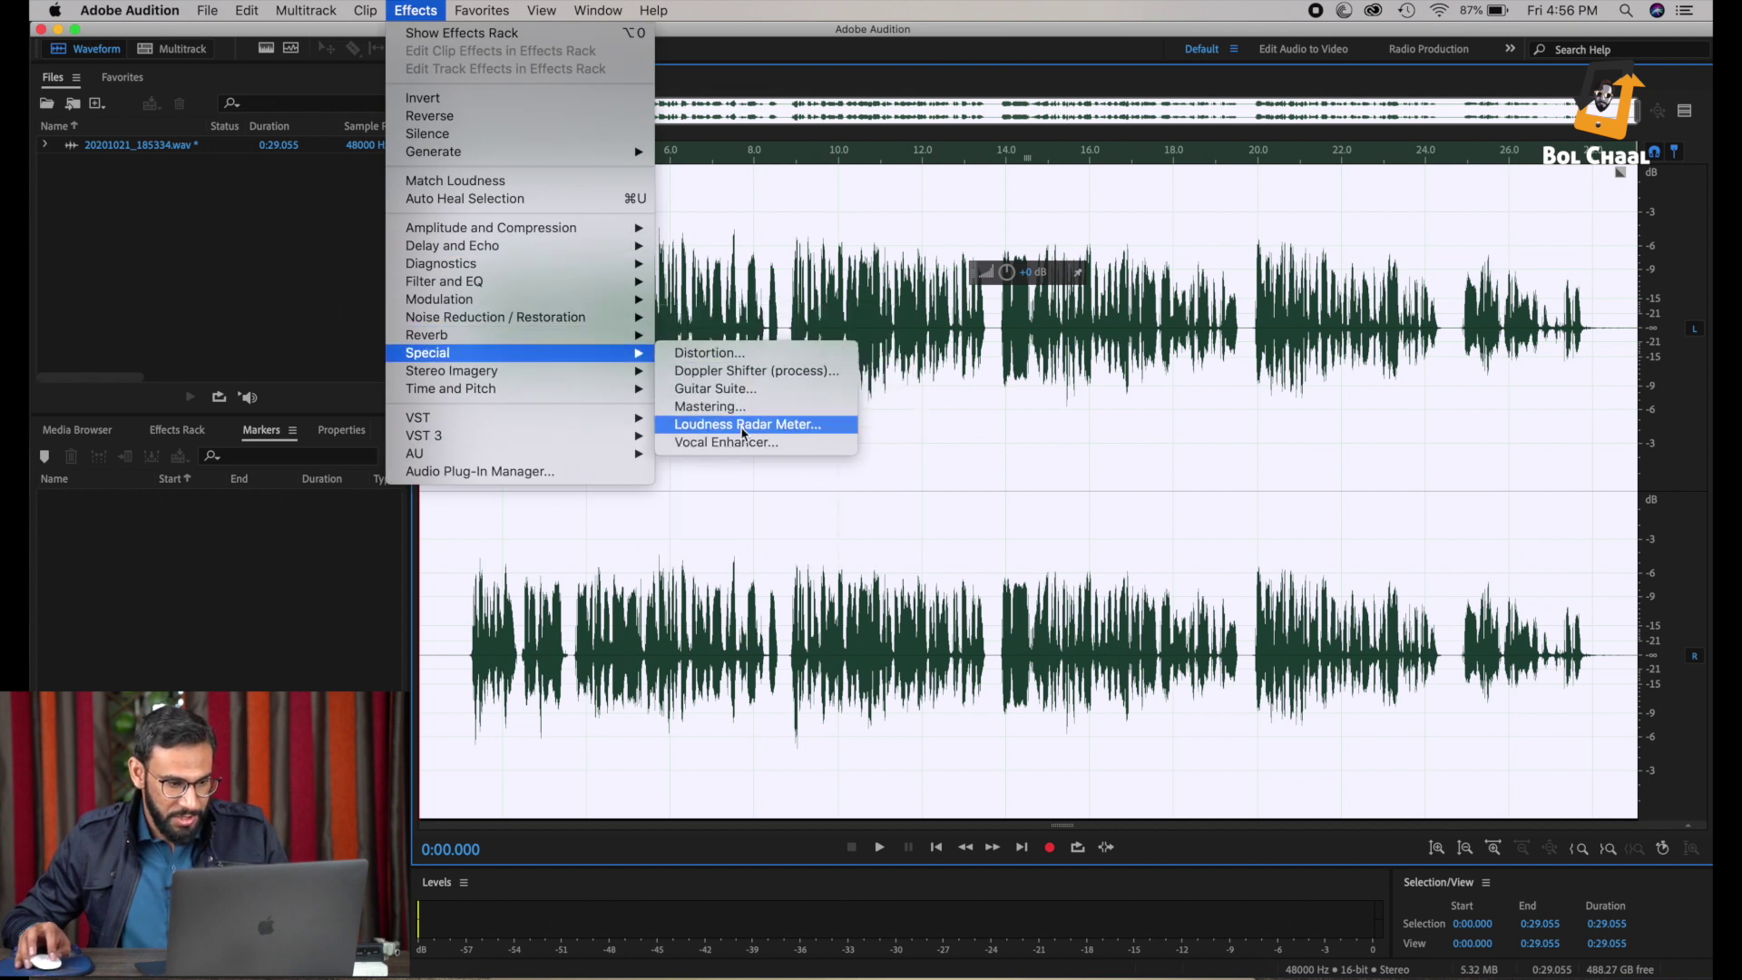
{"action": "left_click", "coordinate": [742, 445]}
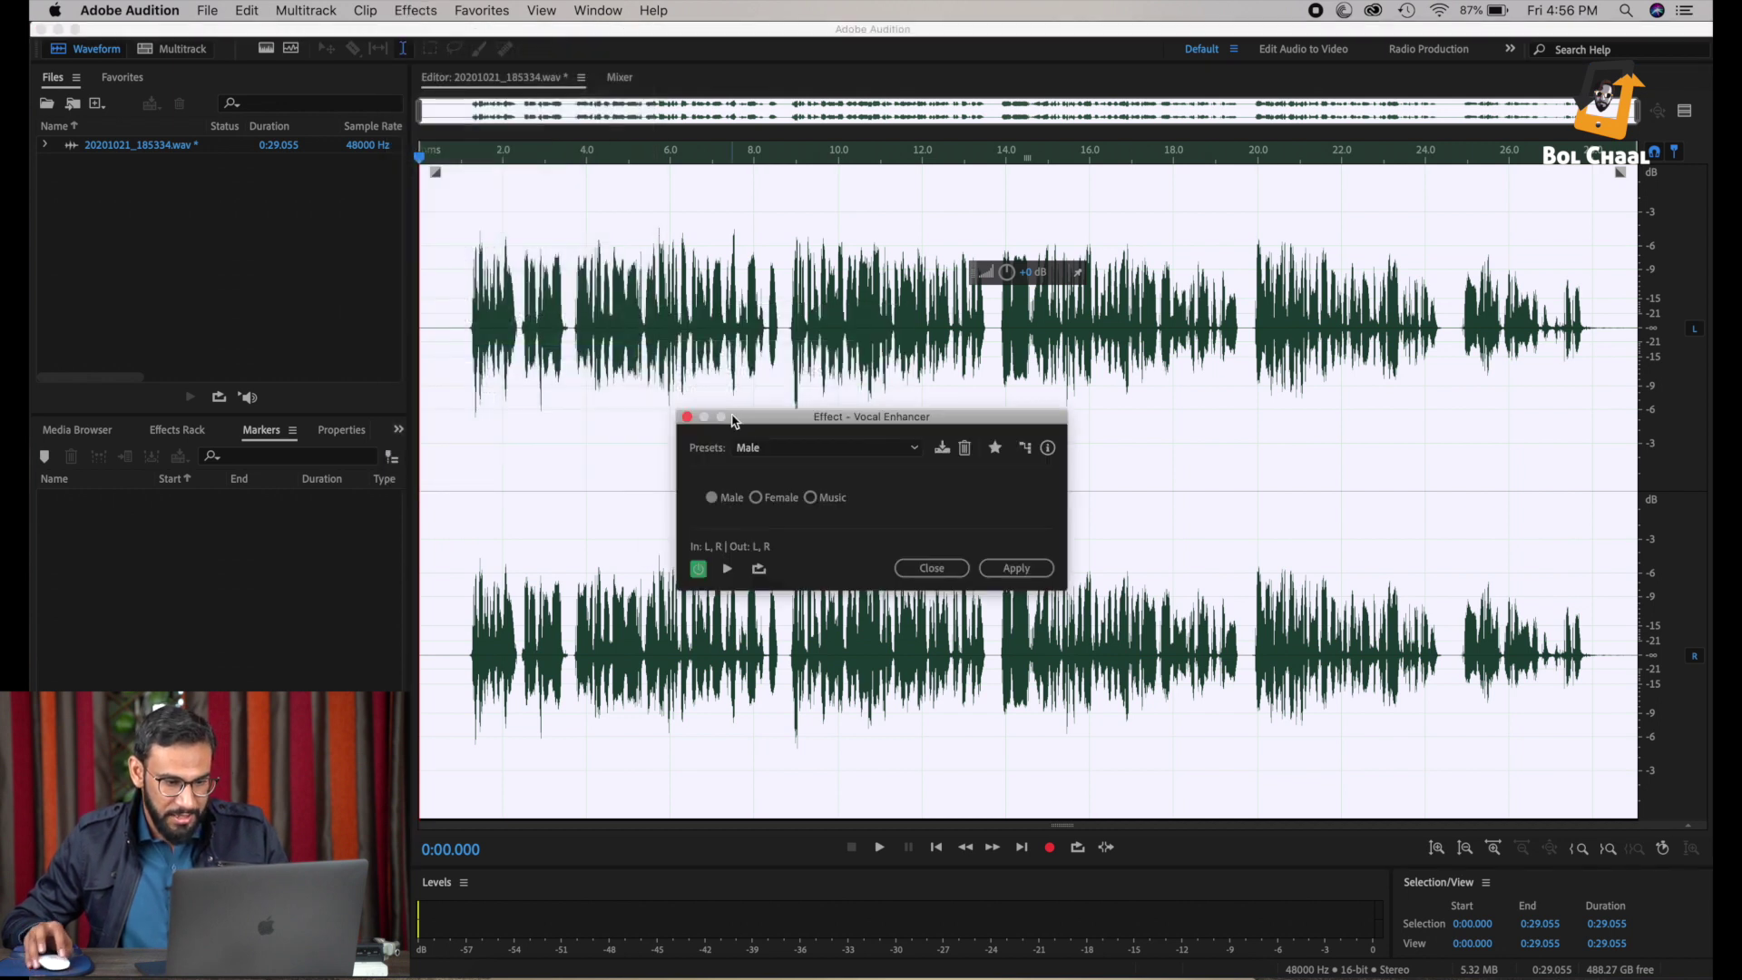
{"action": "left_click", "coordinate": [1016, 569]}
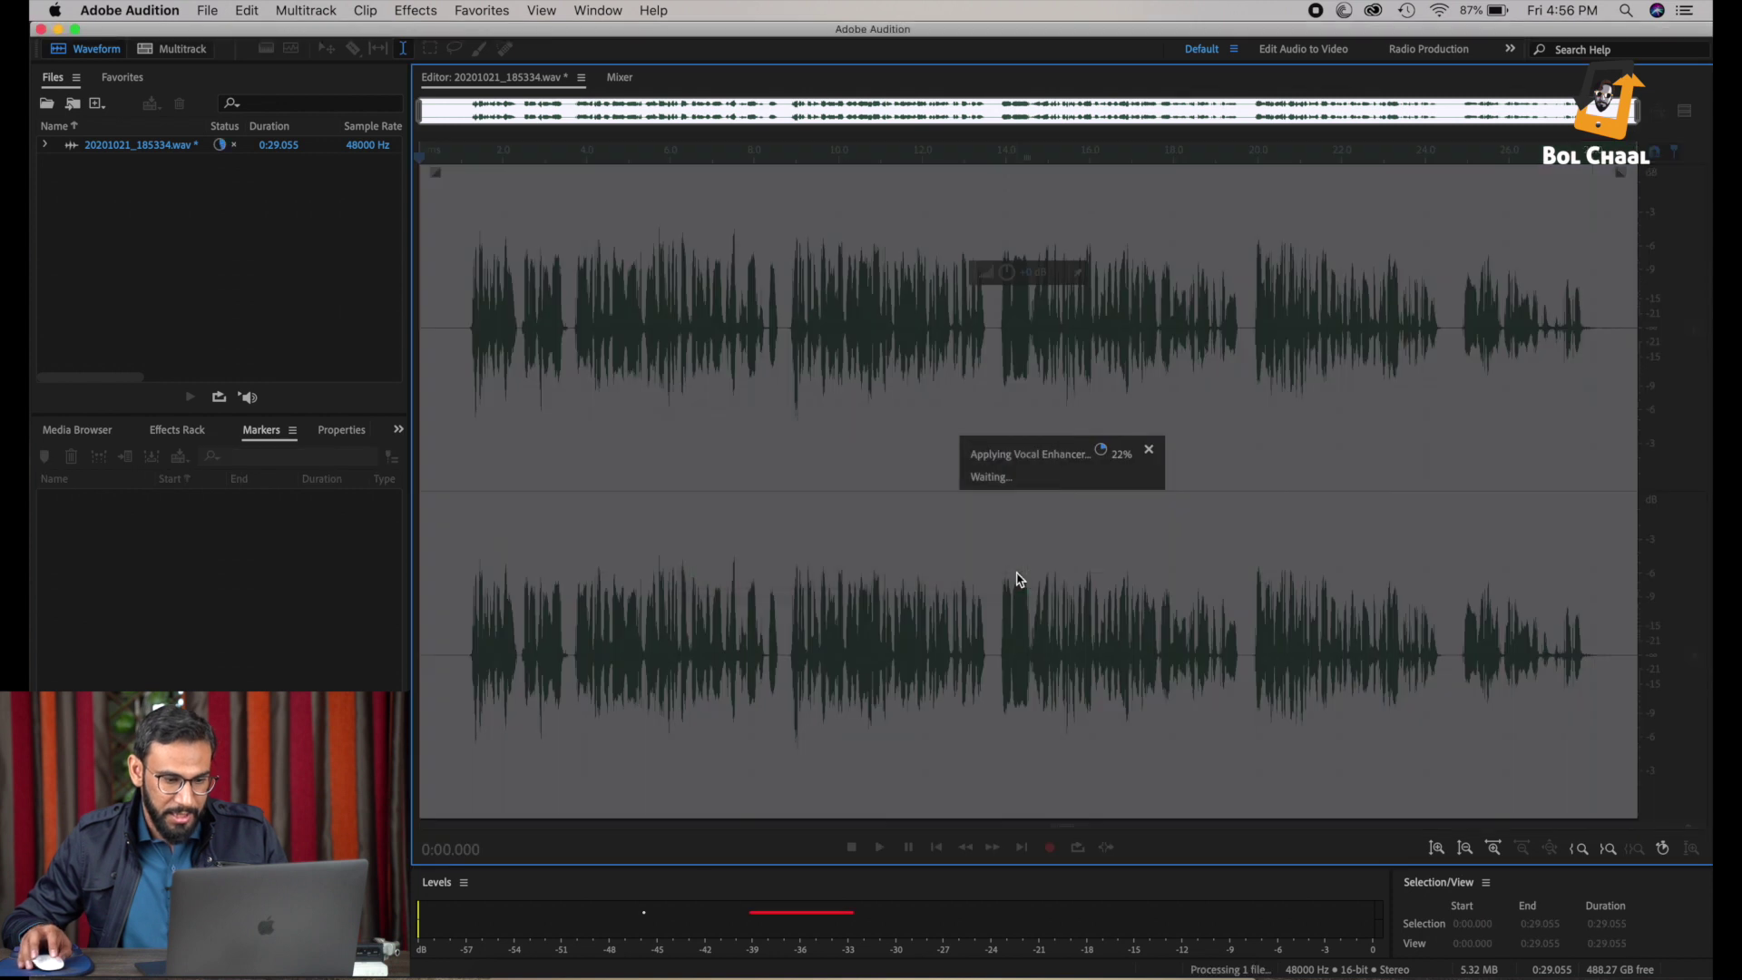
Step: Open the Multiband Compressor for the whole recording and load its Broadcast preset
{"action": "left_click", "coordinate": [392, 13]}
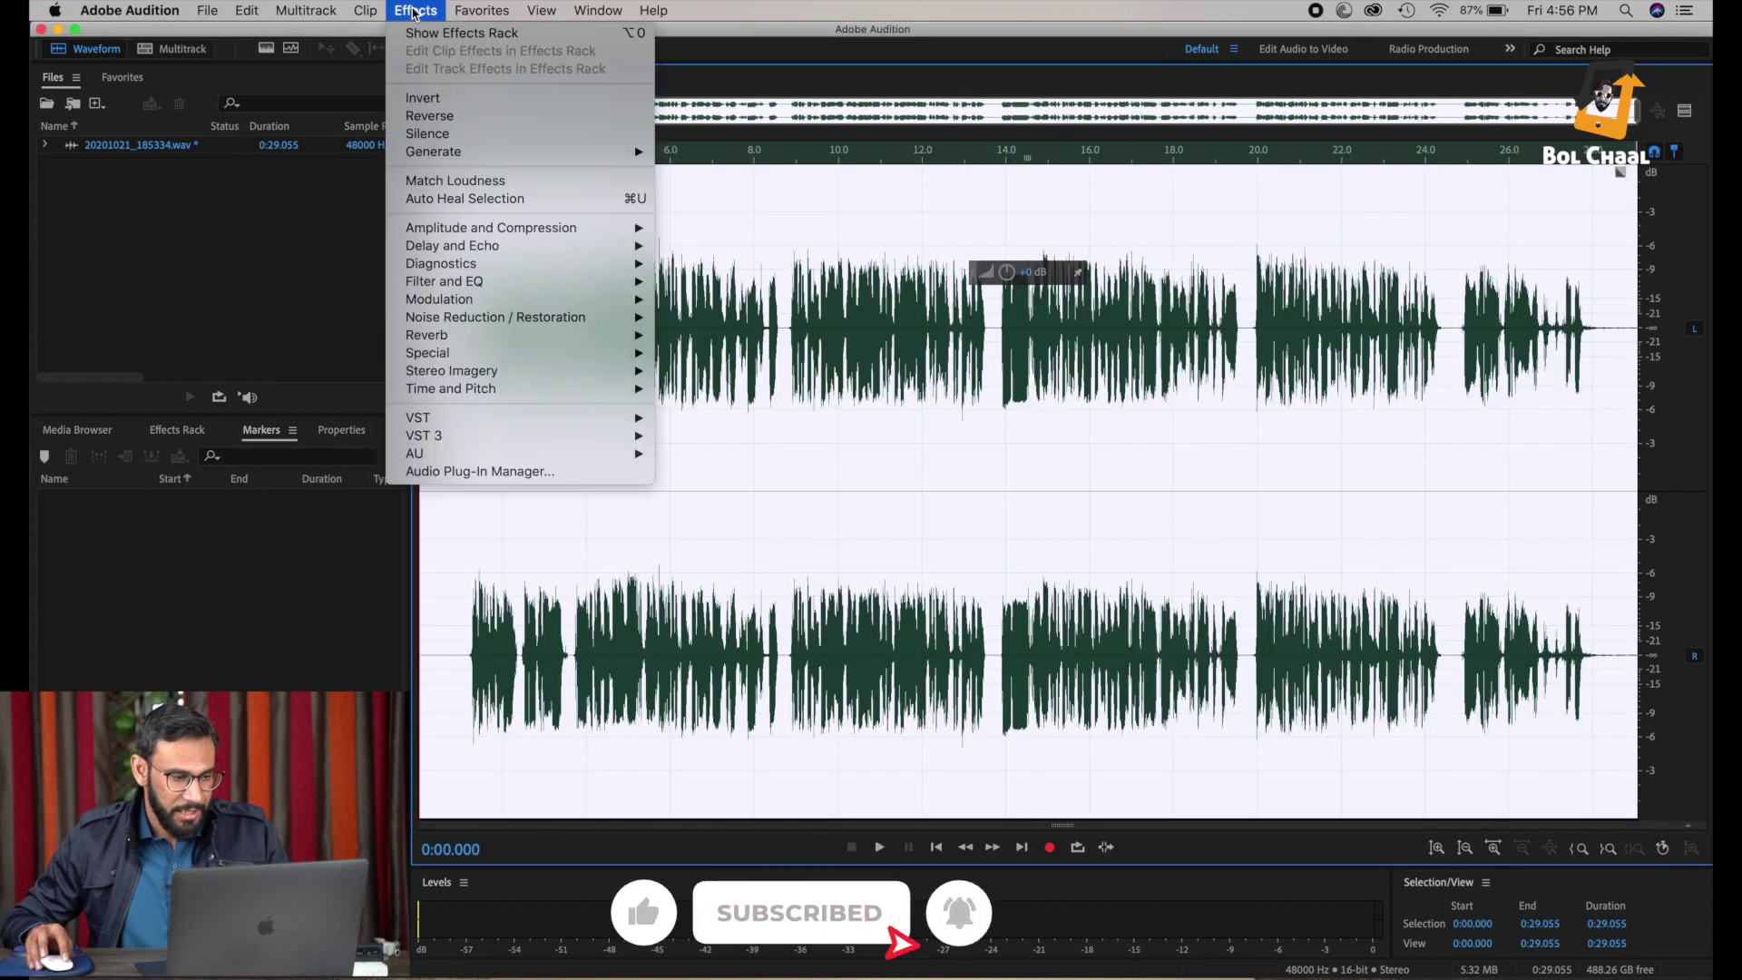
{"action": "mouse_move", "coordinate": [626, 227]}
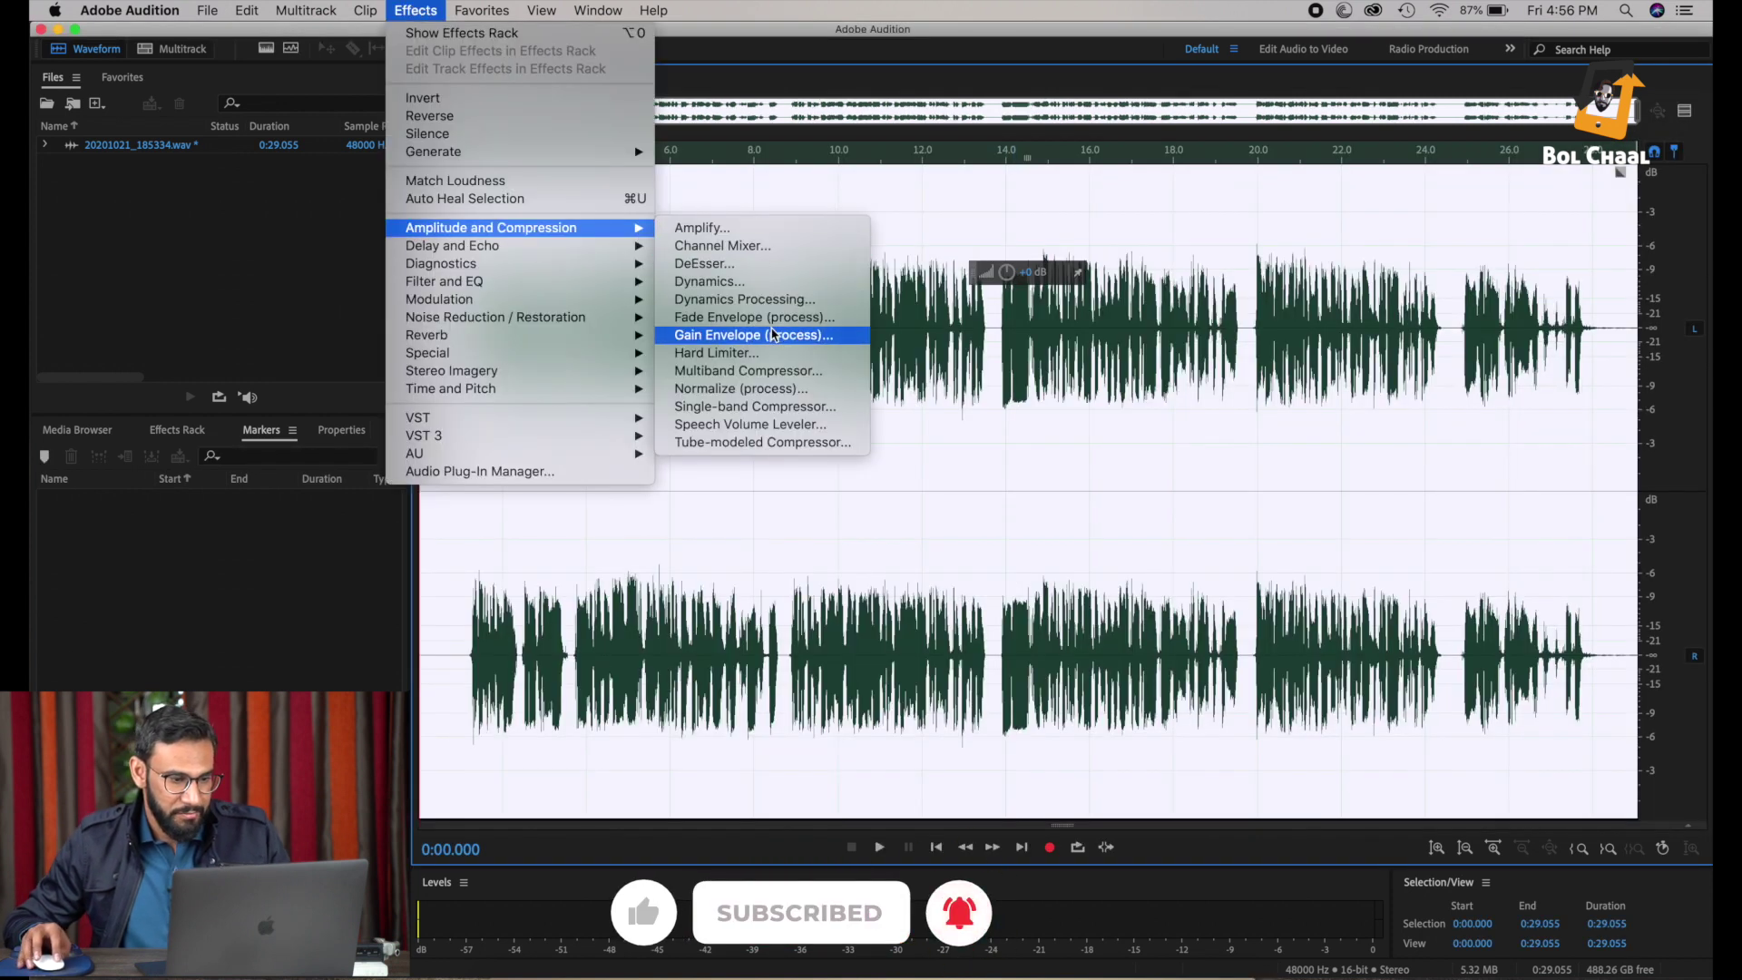
{"action": "left_click", "coordinate": [780, 372]}
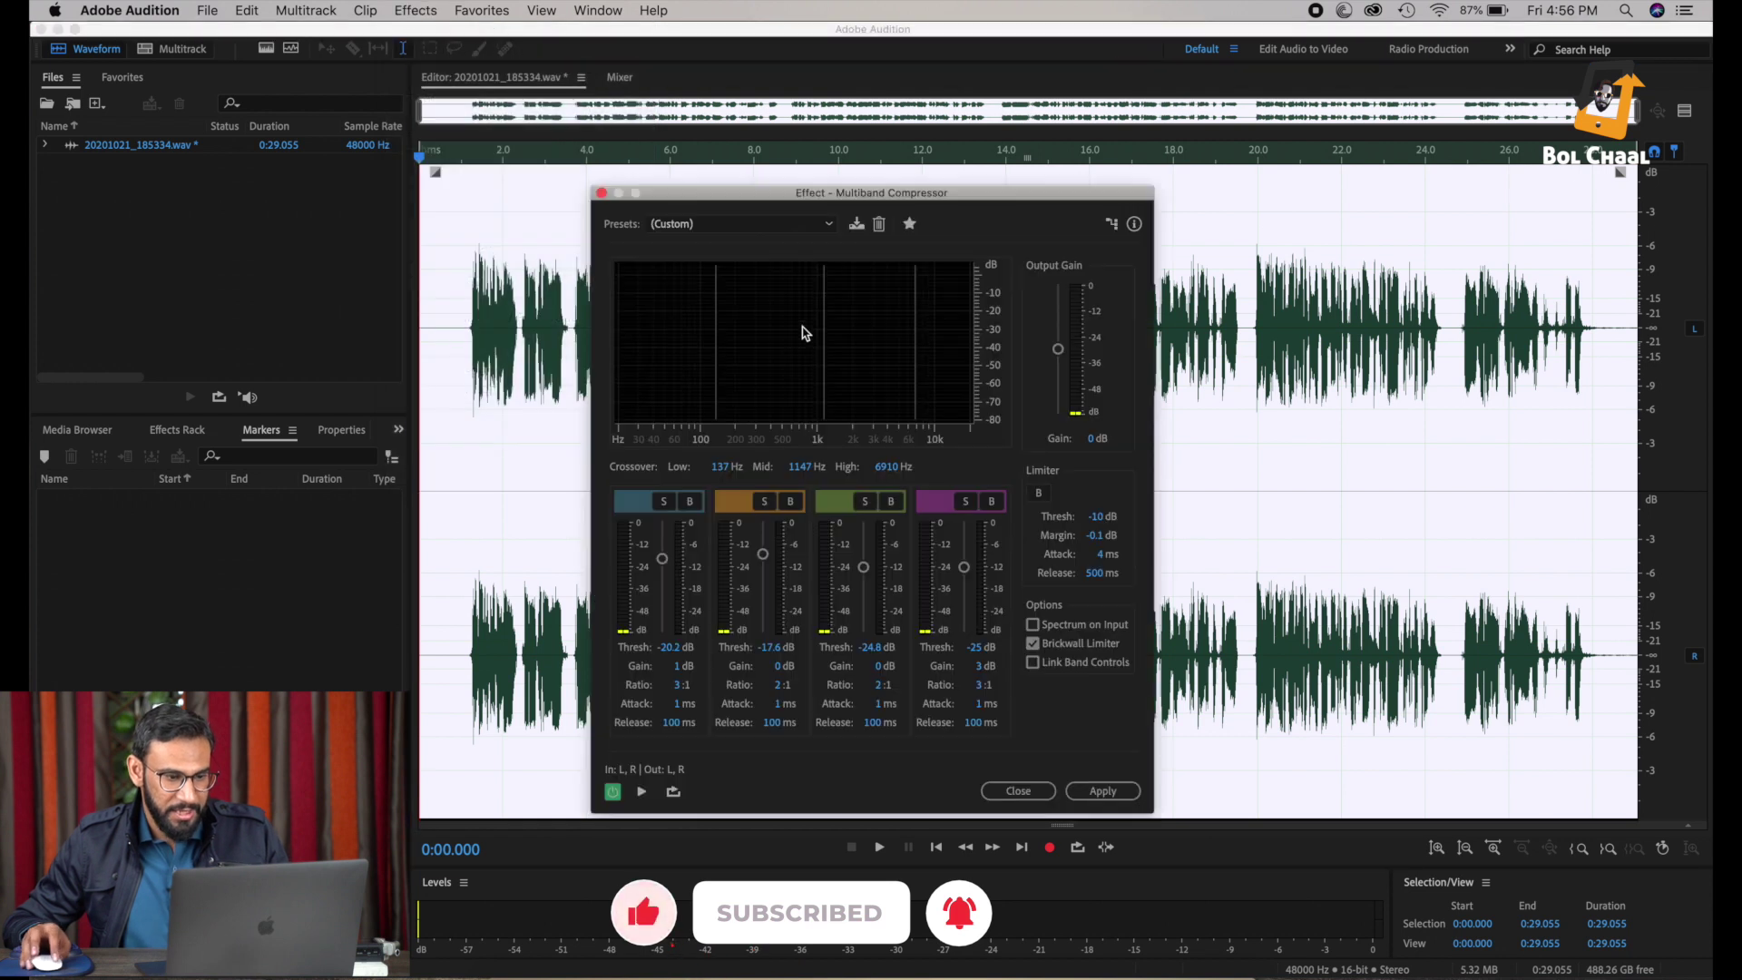
{"action": "left_click", "coordinate": [831, 224]}
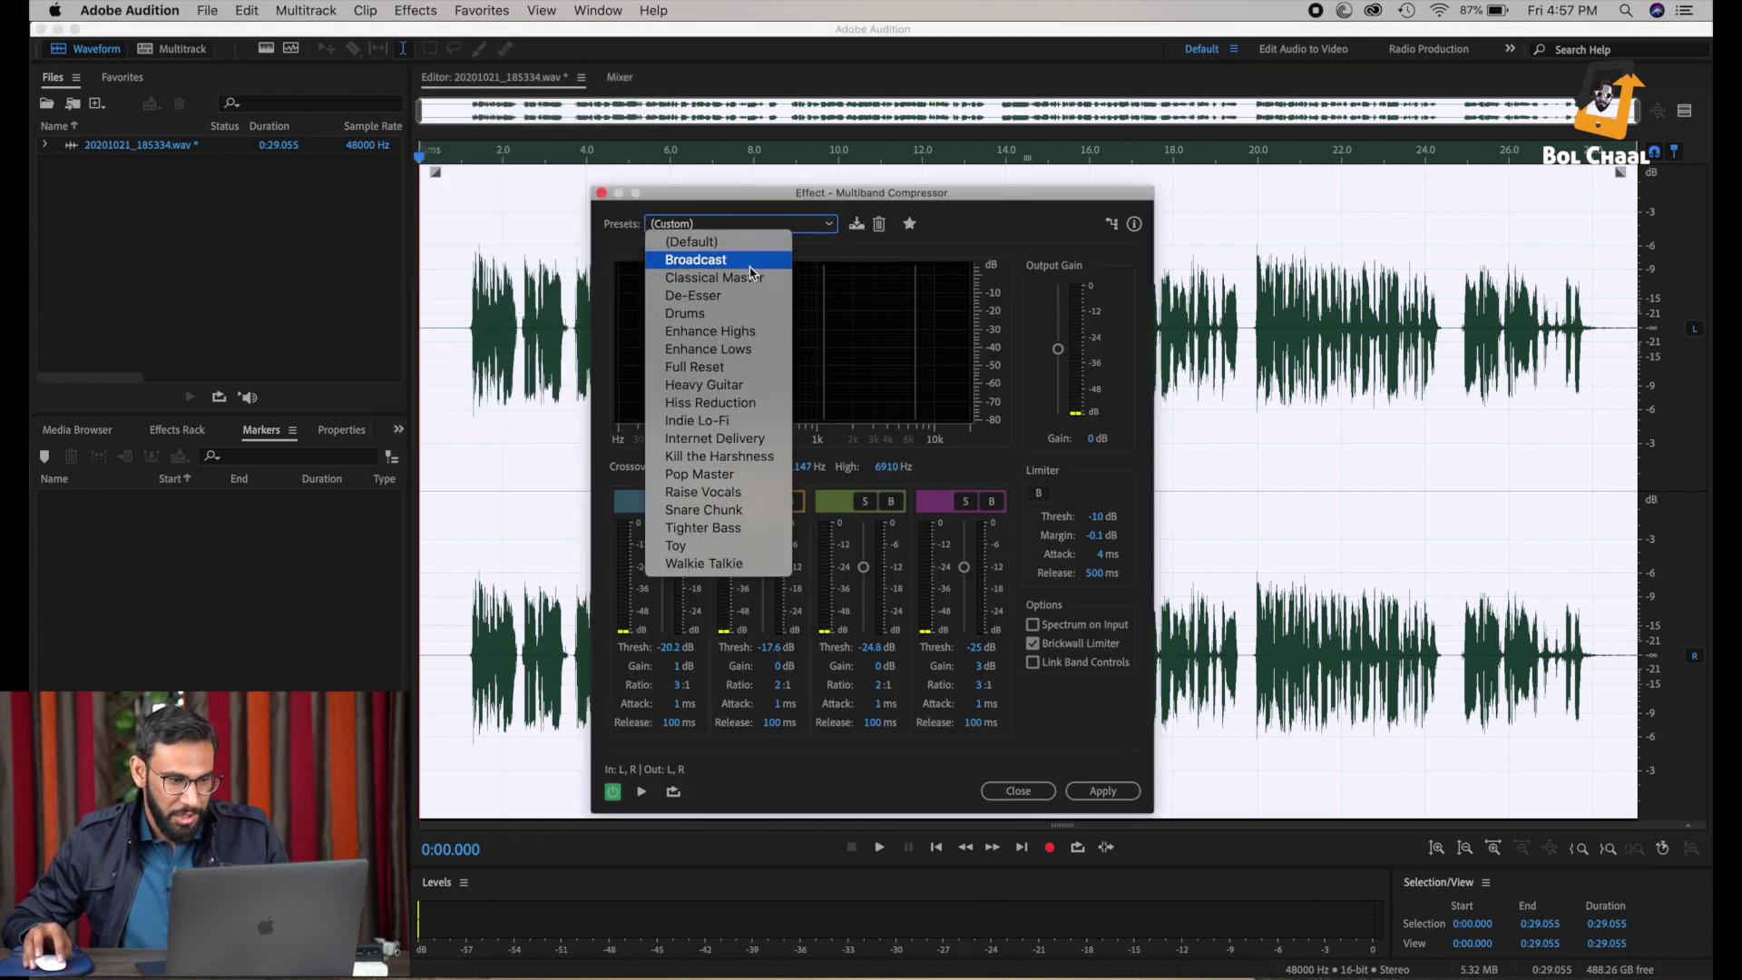
{"action": "left_click", "coordinate": [749, 262]}
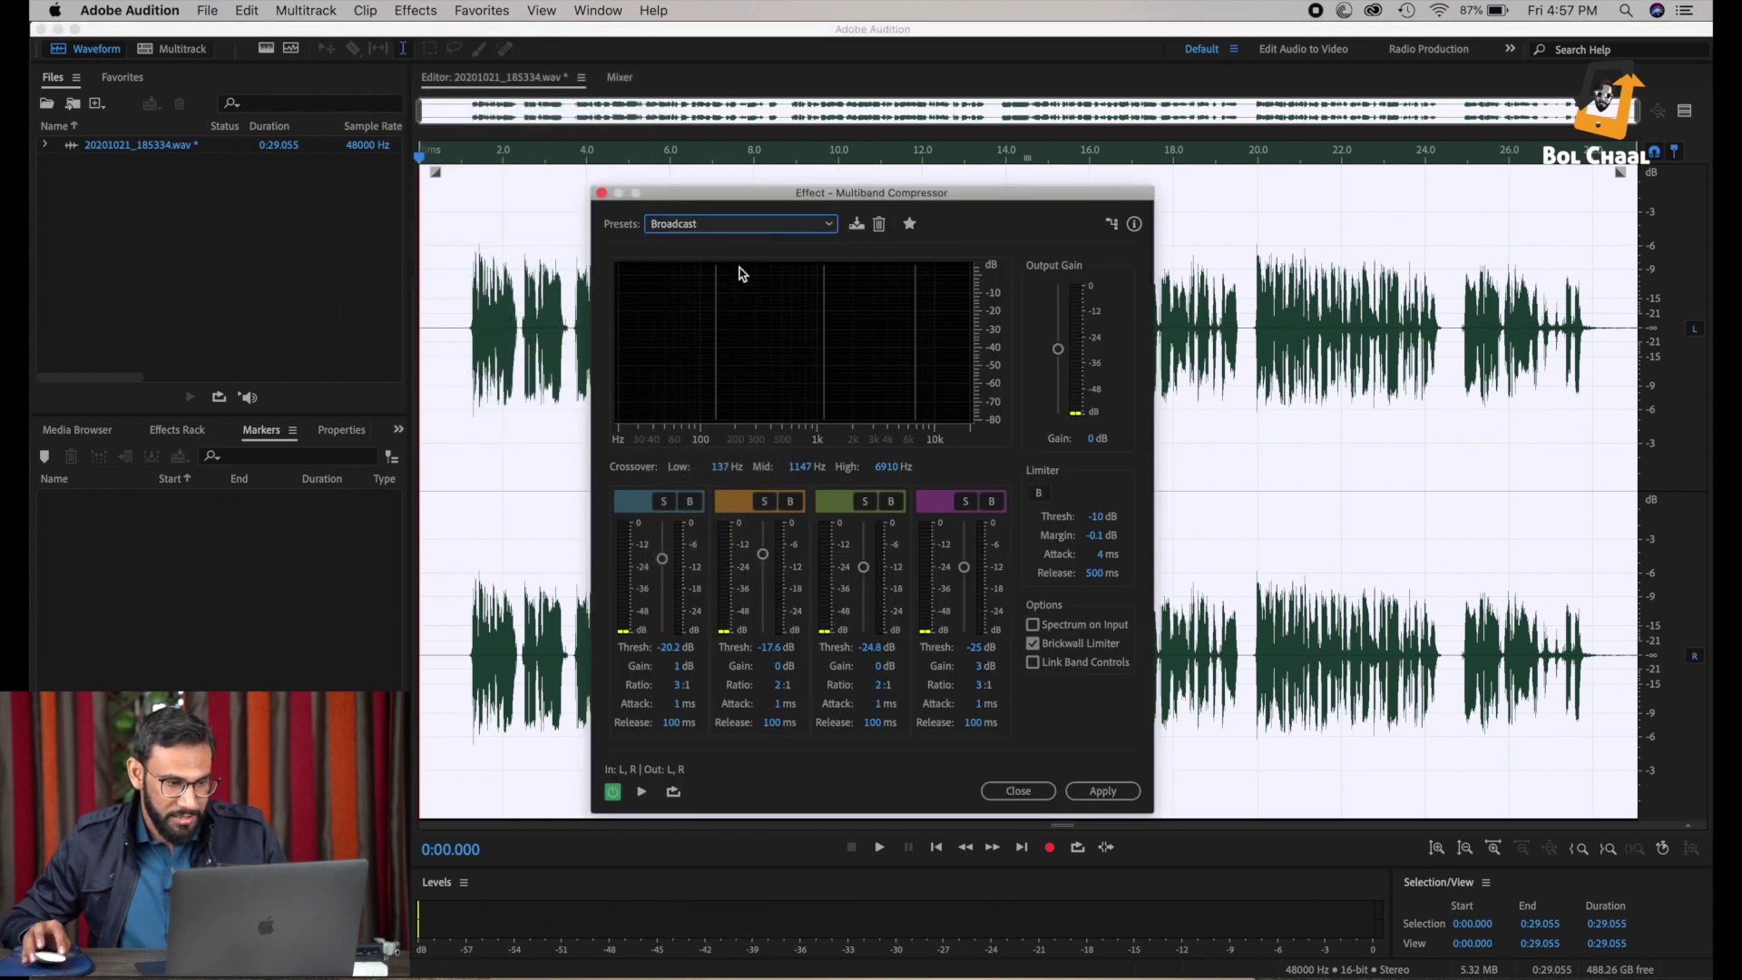
Step: Preview the Multiband Compressor, lower its output gain to -5 dB and apply the effect
{"action": "left_click", "coordinate": [644, 793]}
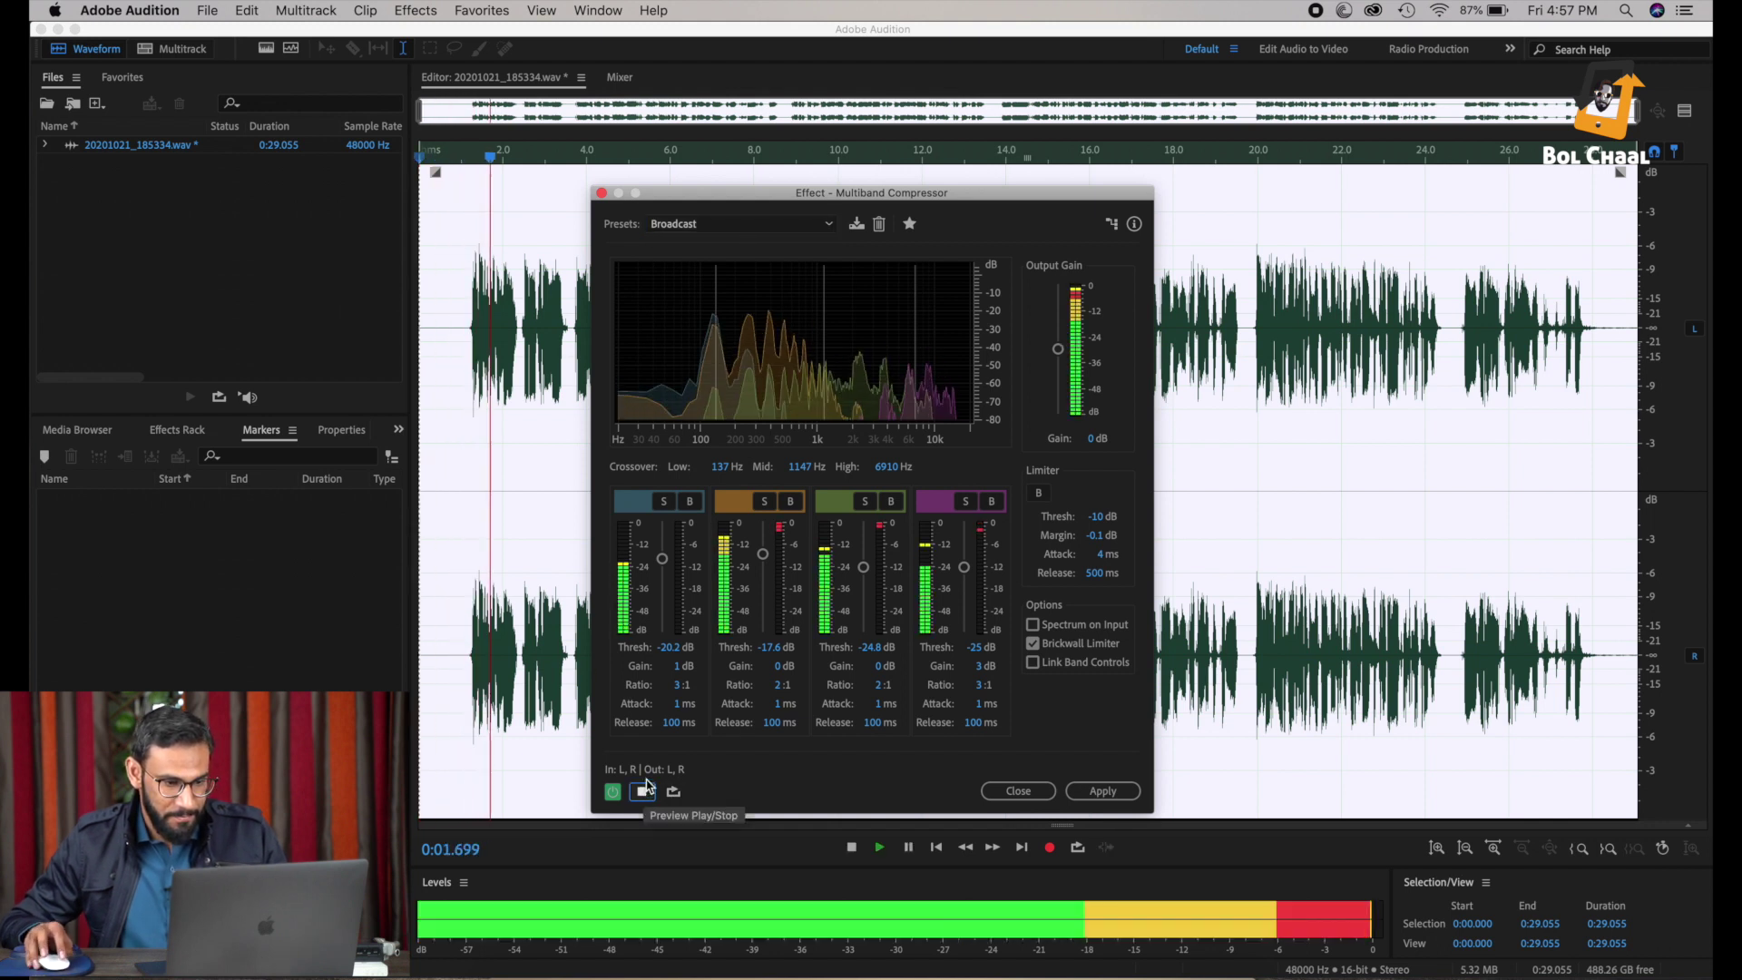
{"action": "left_click_drag", "start_coordinate": [1058, 348], "coordinate": [1058, 371]}
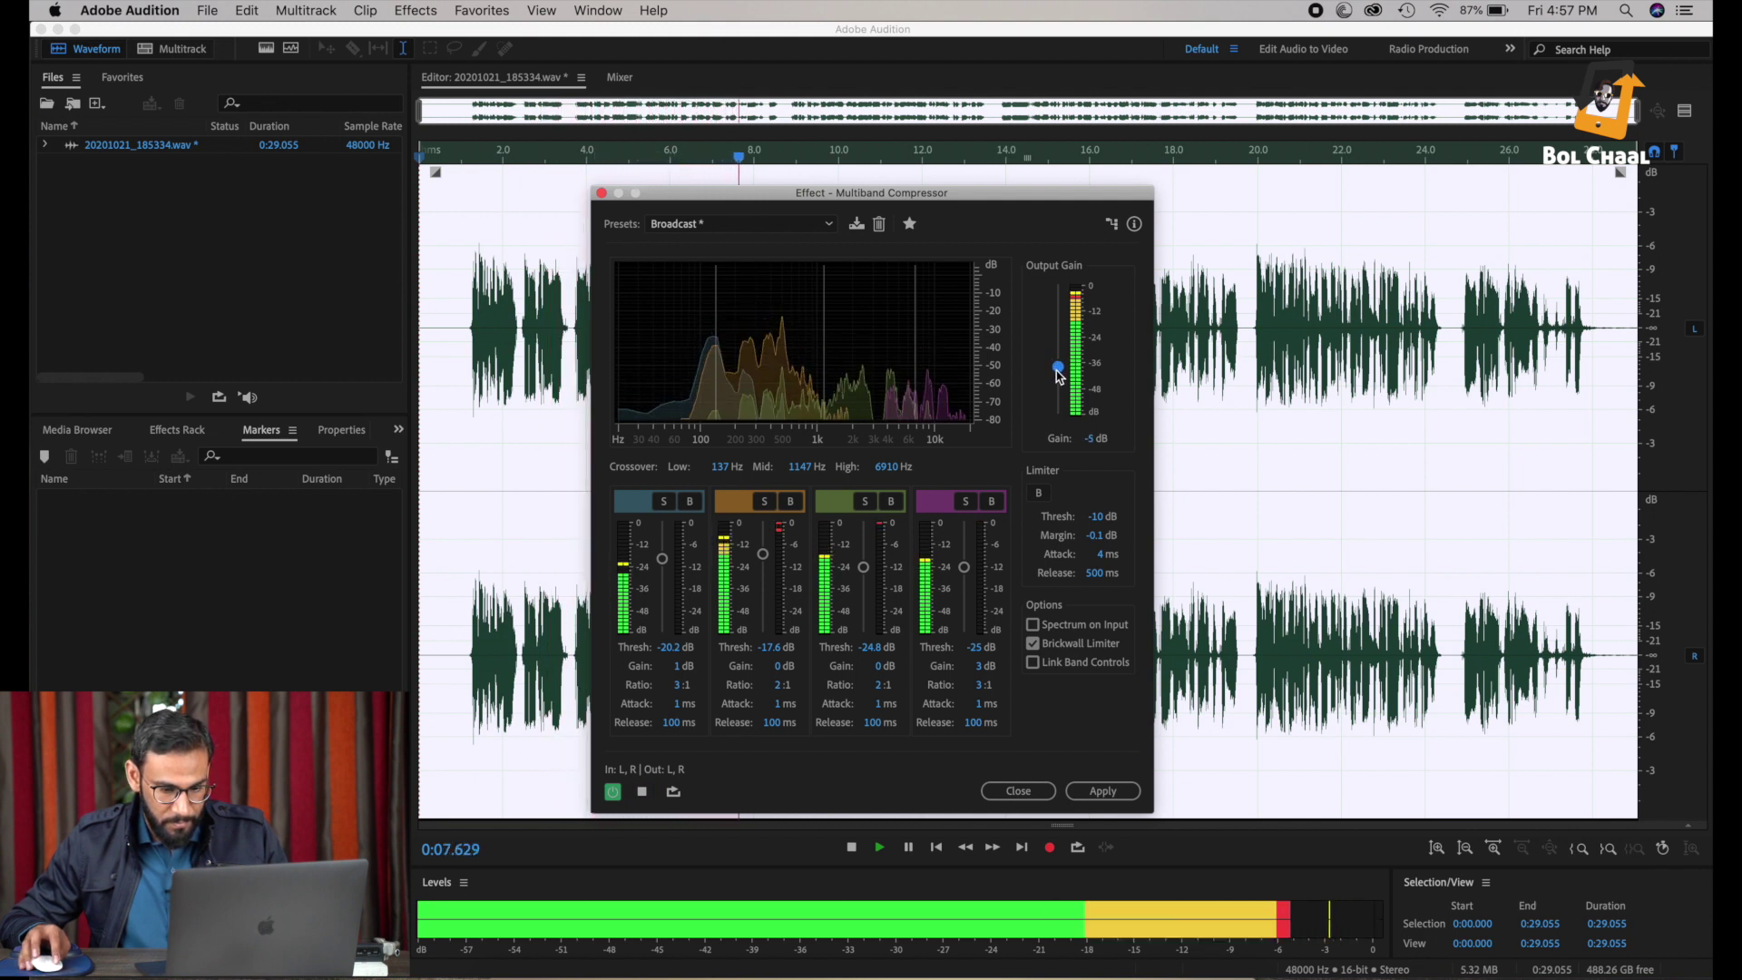
{"action": "left_click", "coordinate": [1102, 790]}
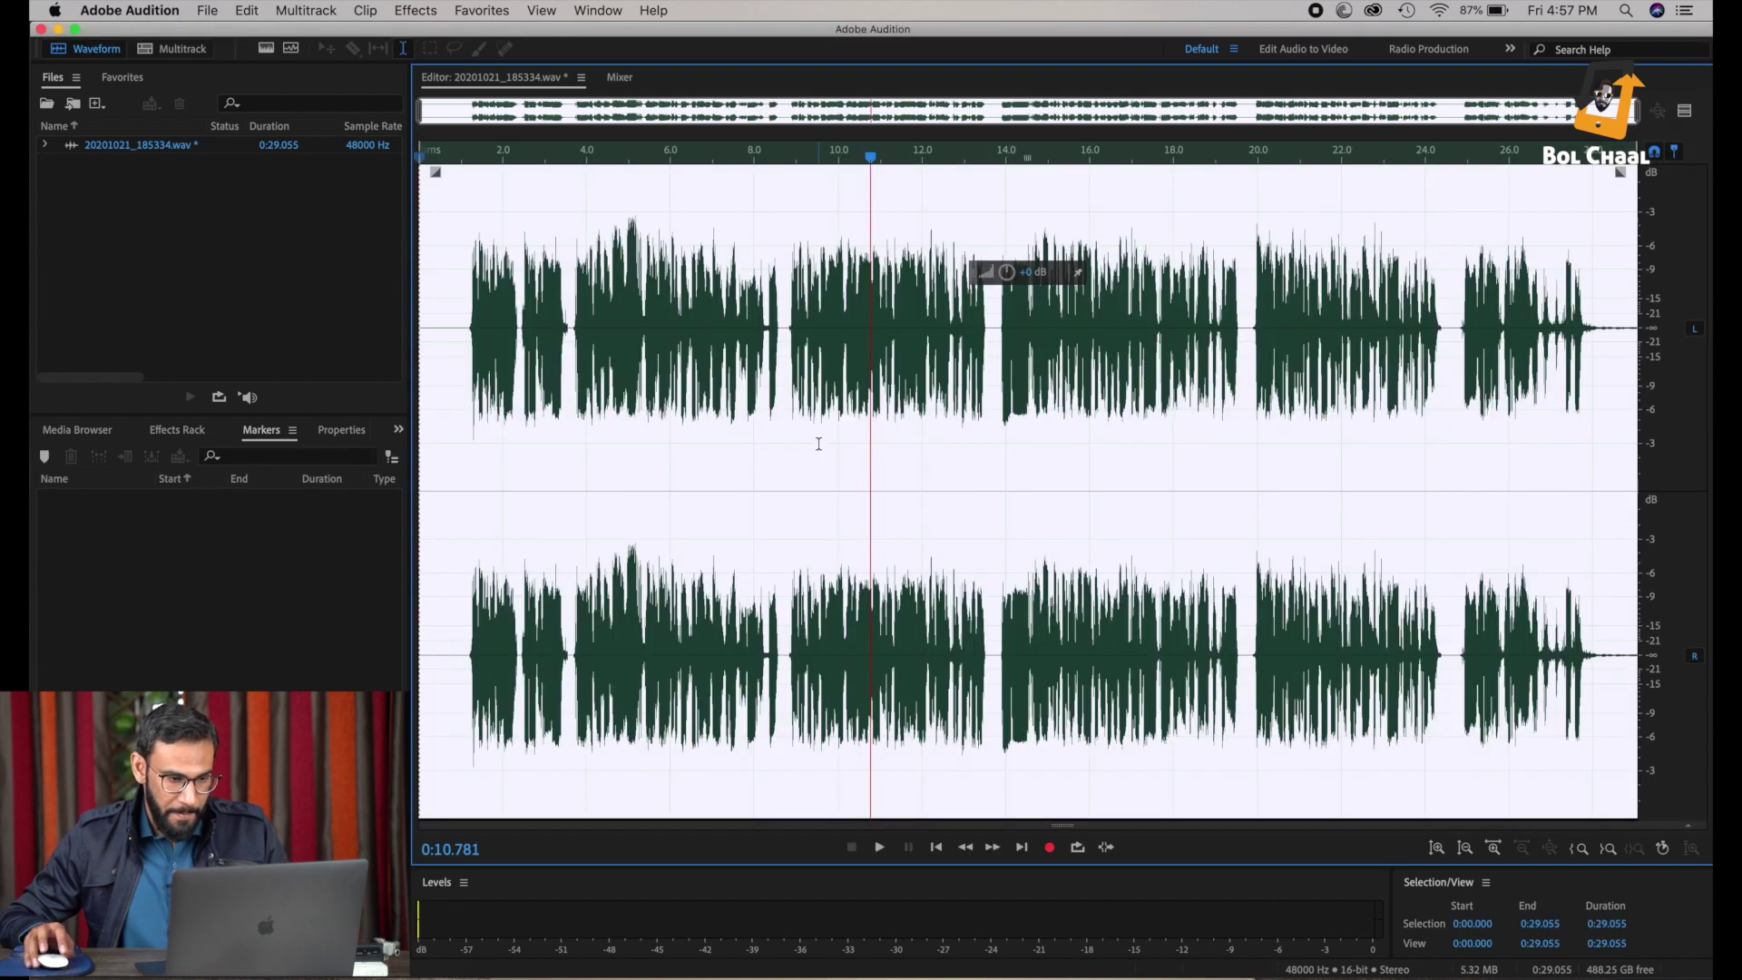
Step: Delete the silent stretch at the start of the recording, from 0:00.000 to 0:00.851
{"action": "left_click_drag", "start_coordinate": [456, 318], "coordinate": [272, 331]}
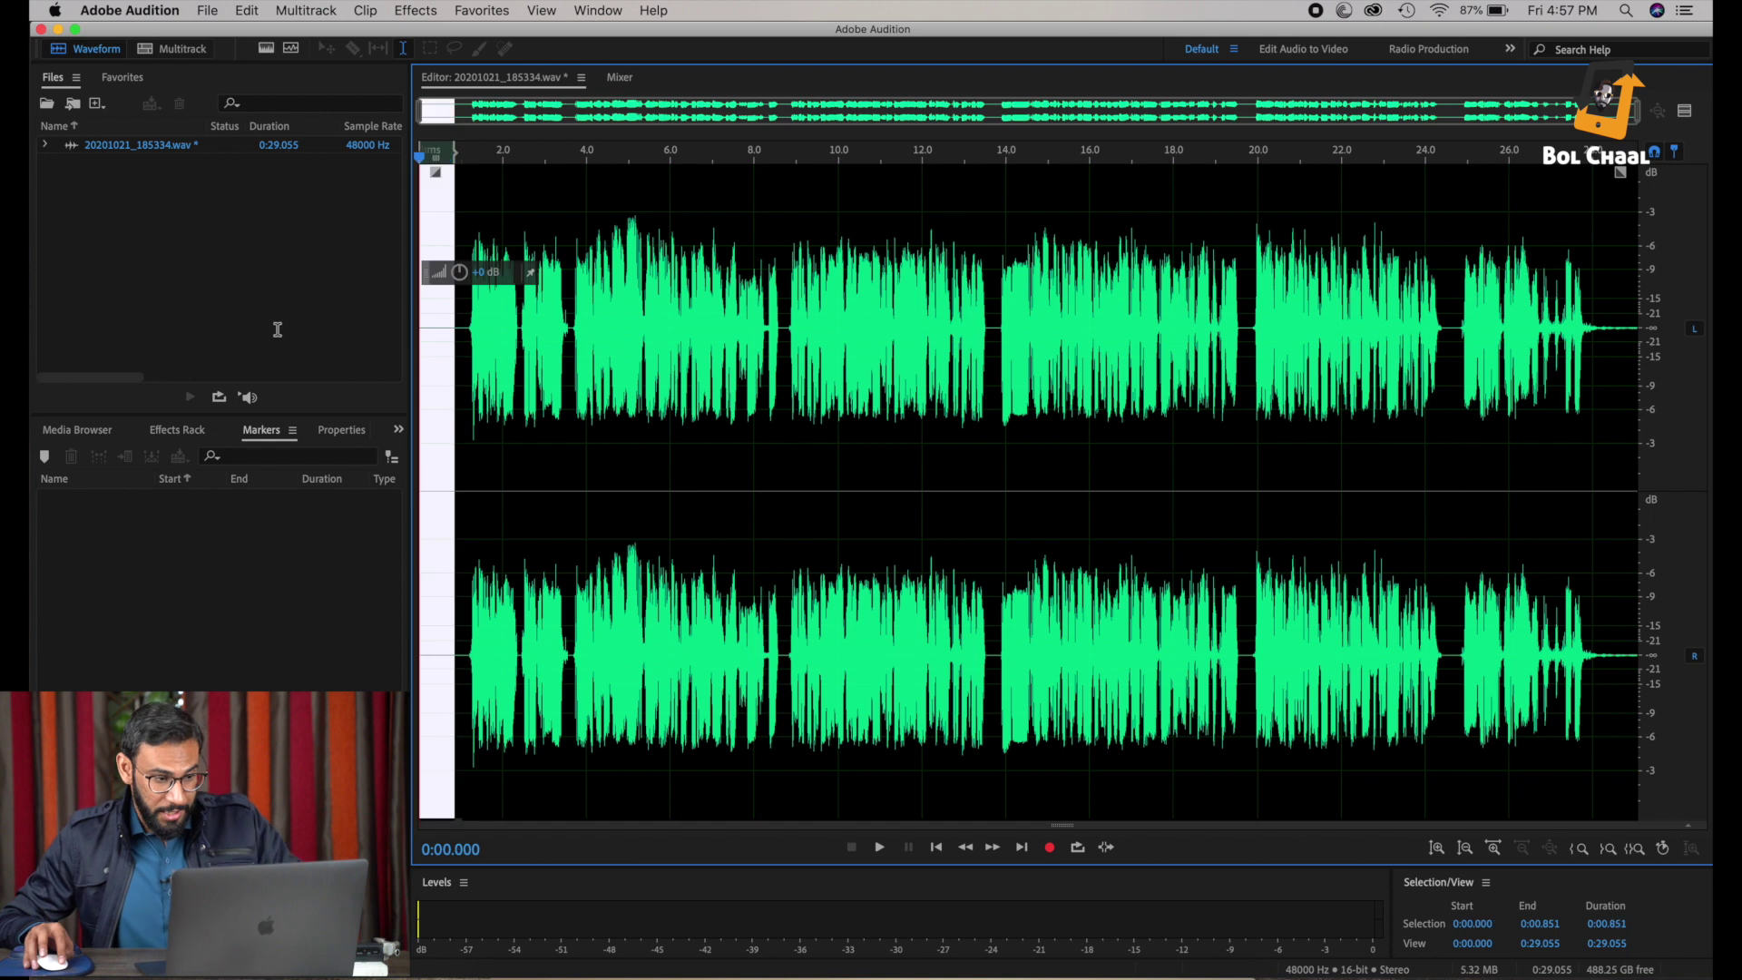
{"action": "key", "text": "Delete"}
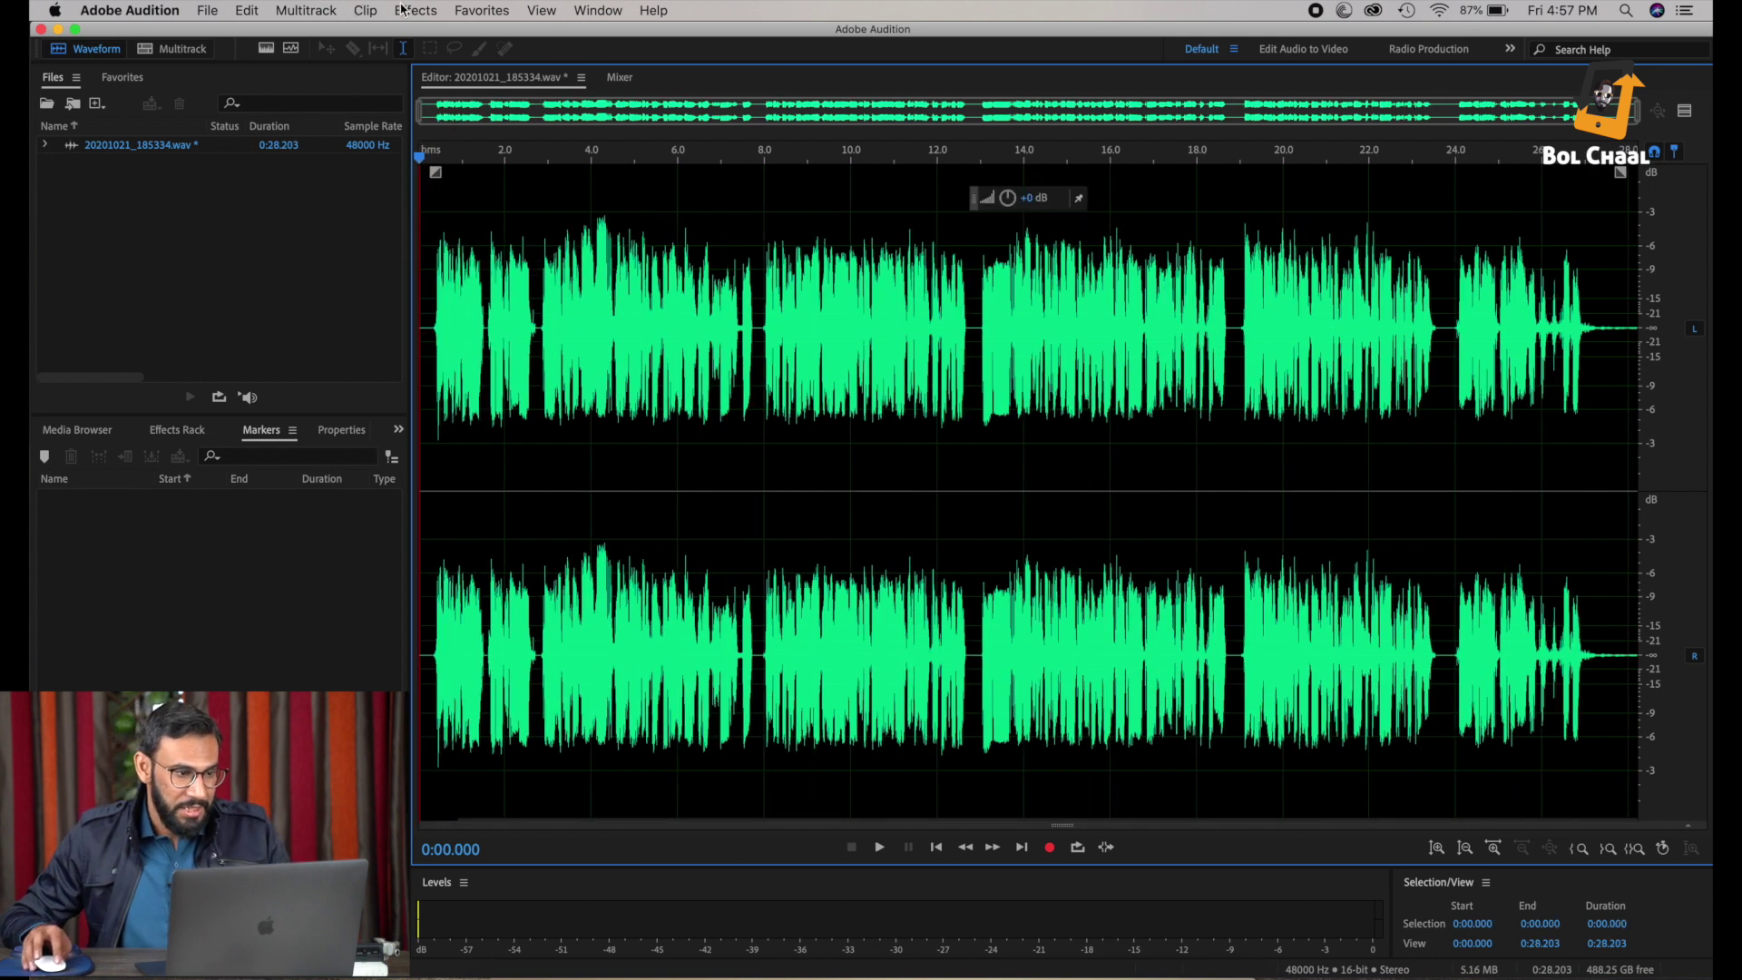
Step: Apply the Mastering effect to the whole recording with the Tube exciter amount at 28 %, previewing it first, and clear the selection
{"action": "left_click", "coordinate": [402, 10]}
{"action": "mouse_move", "coordinate": [494, 354]}
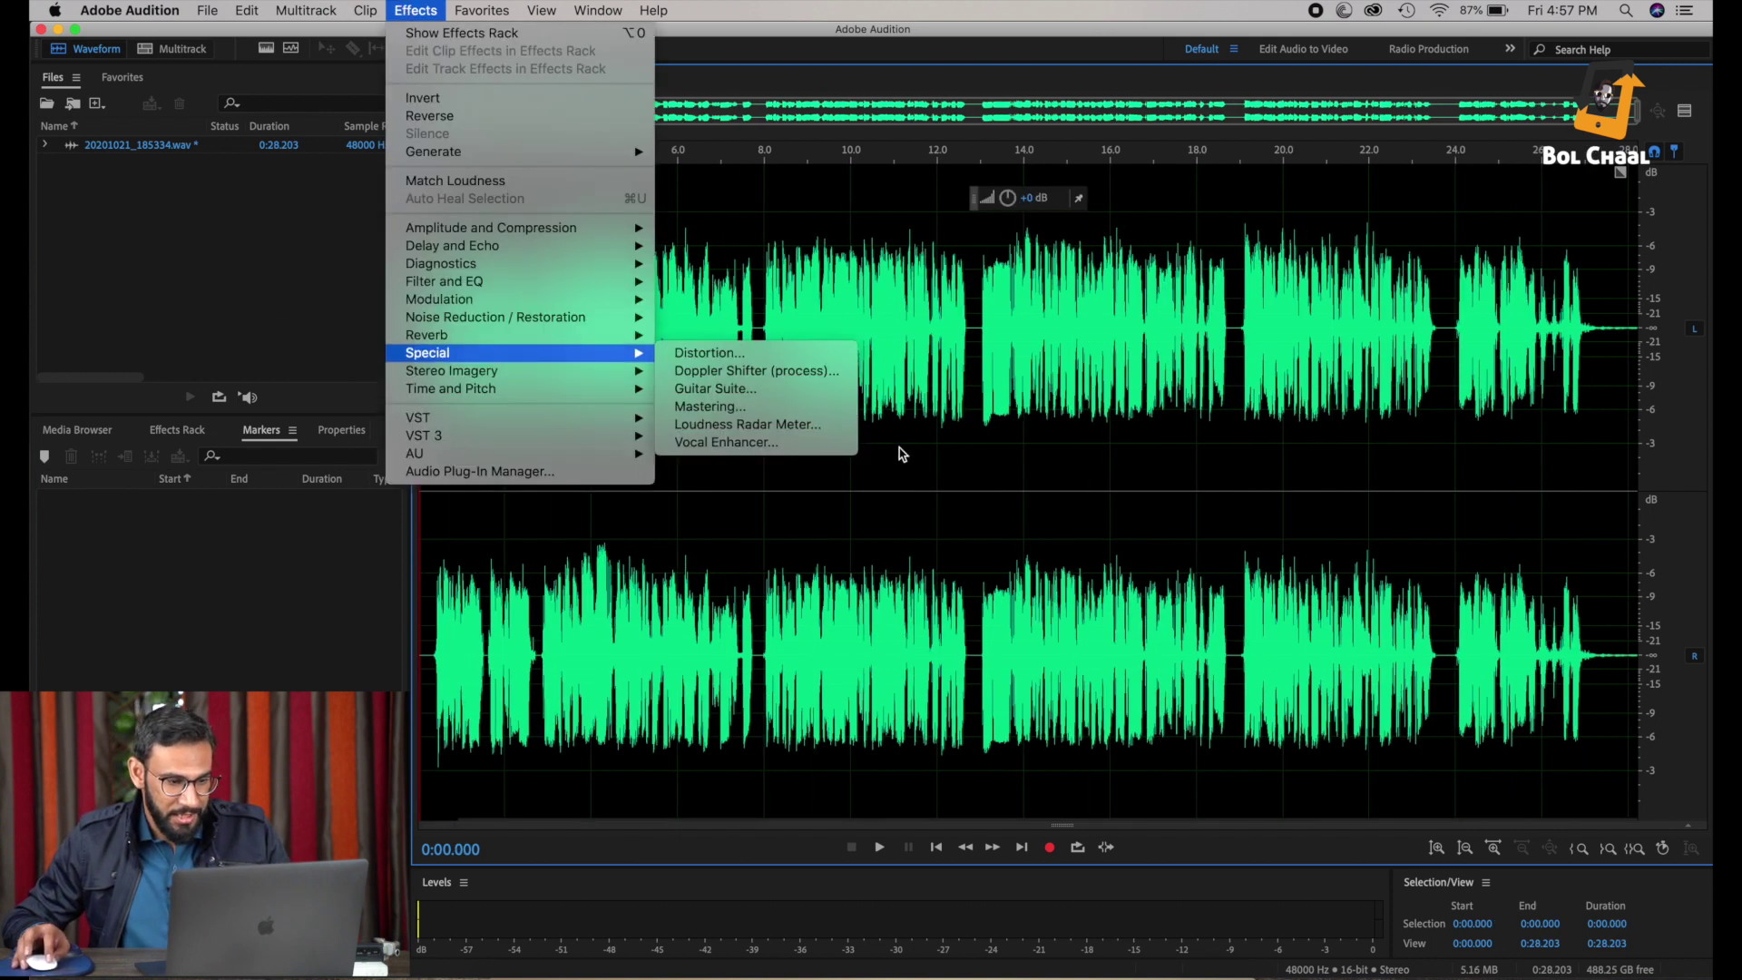
{"action": "left_click", "coordinate": [753, 406]}
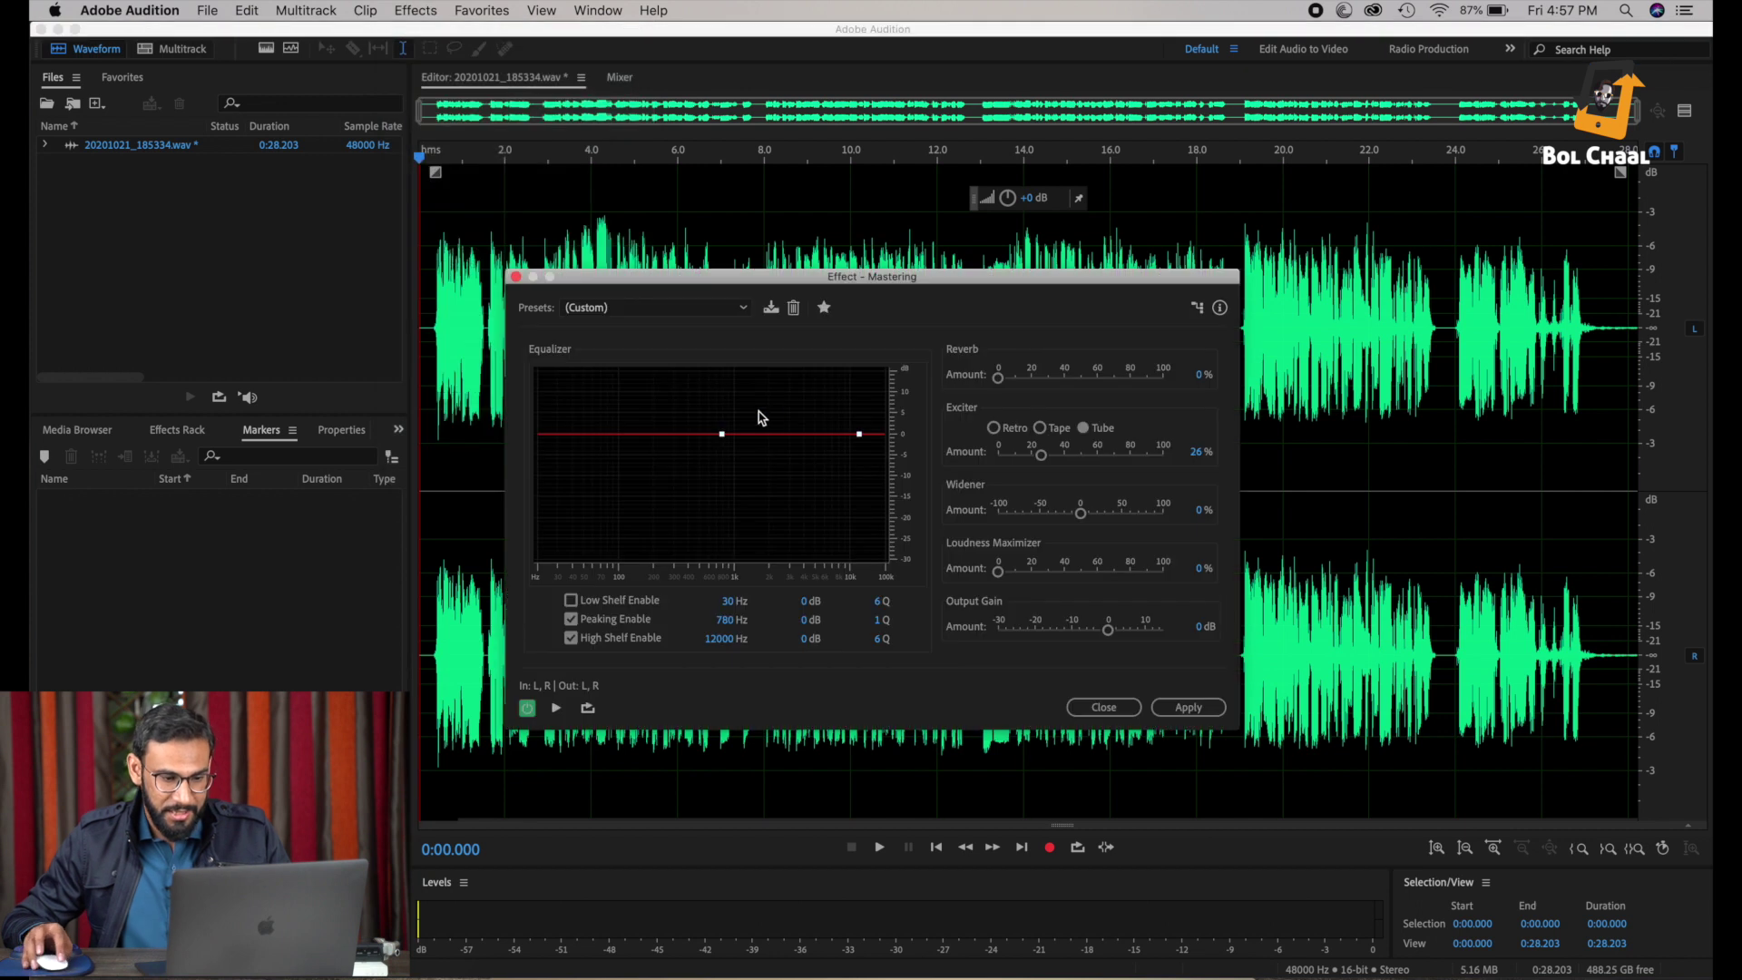
{"action": "left_click", "coordinate": [556, 707]}
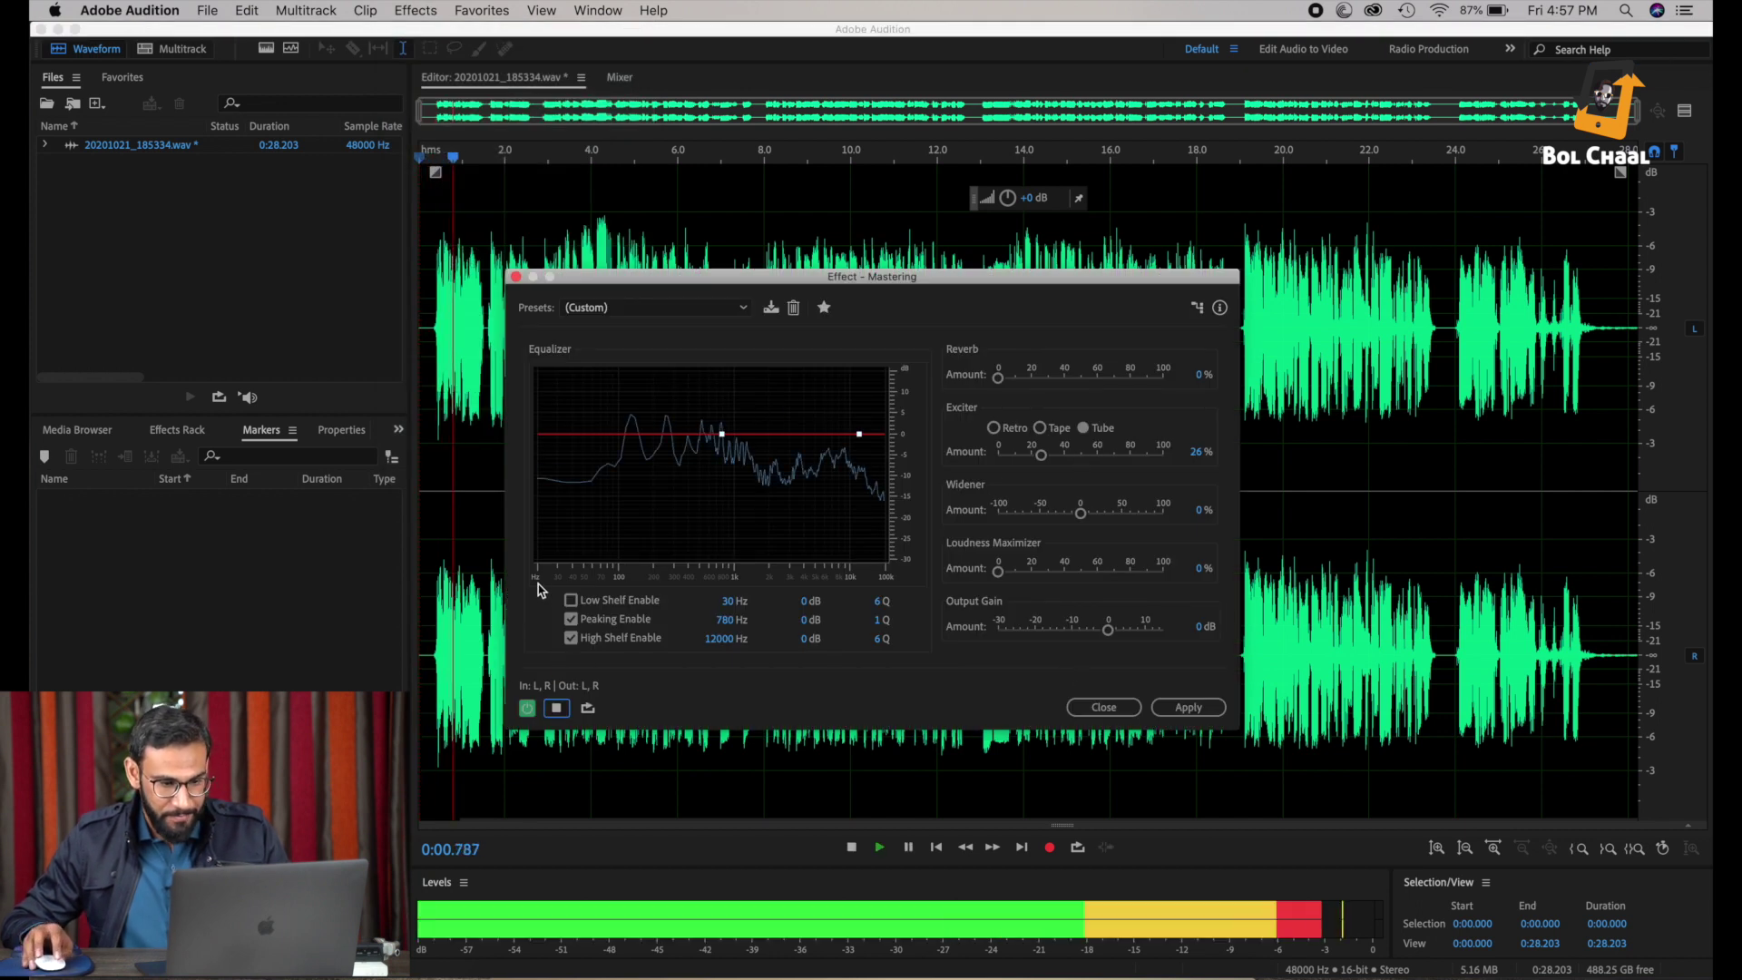
{"action": "left_click_drag", "start_coordinate": [1037, 458], "coordinate": [1030, 460]}
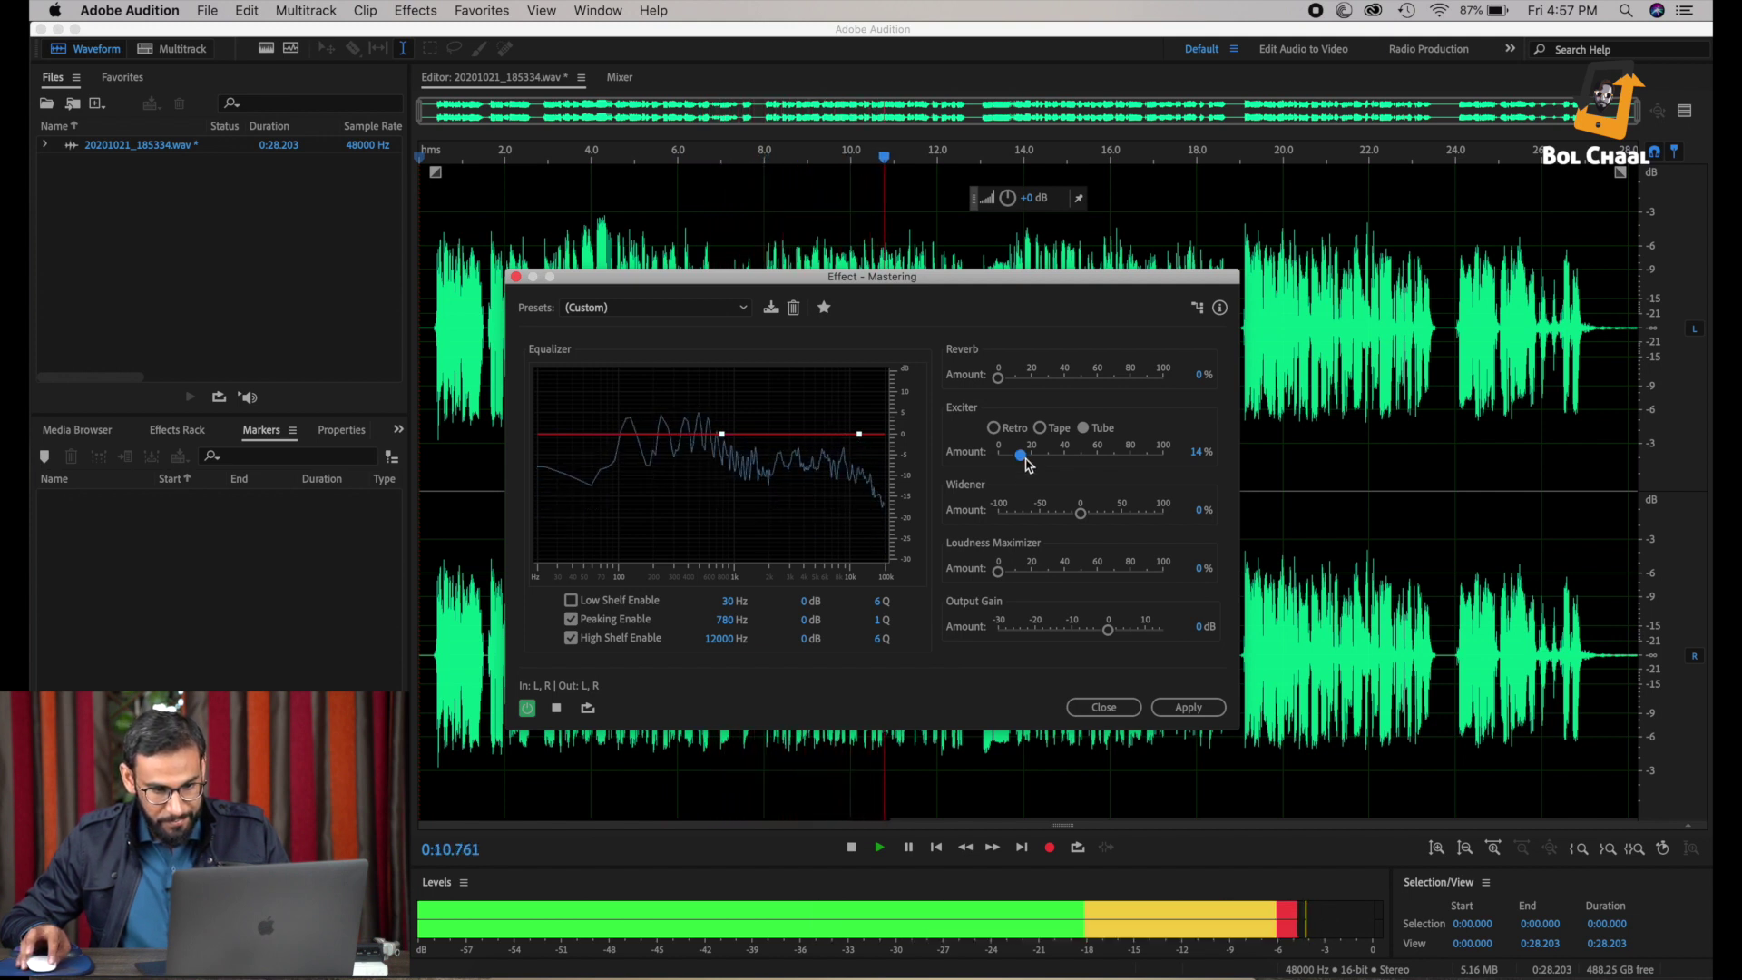
{"action": "left_click_drag", "start_coordinate": [1048, 461], "coordinate": [1040, 462]}
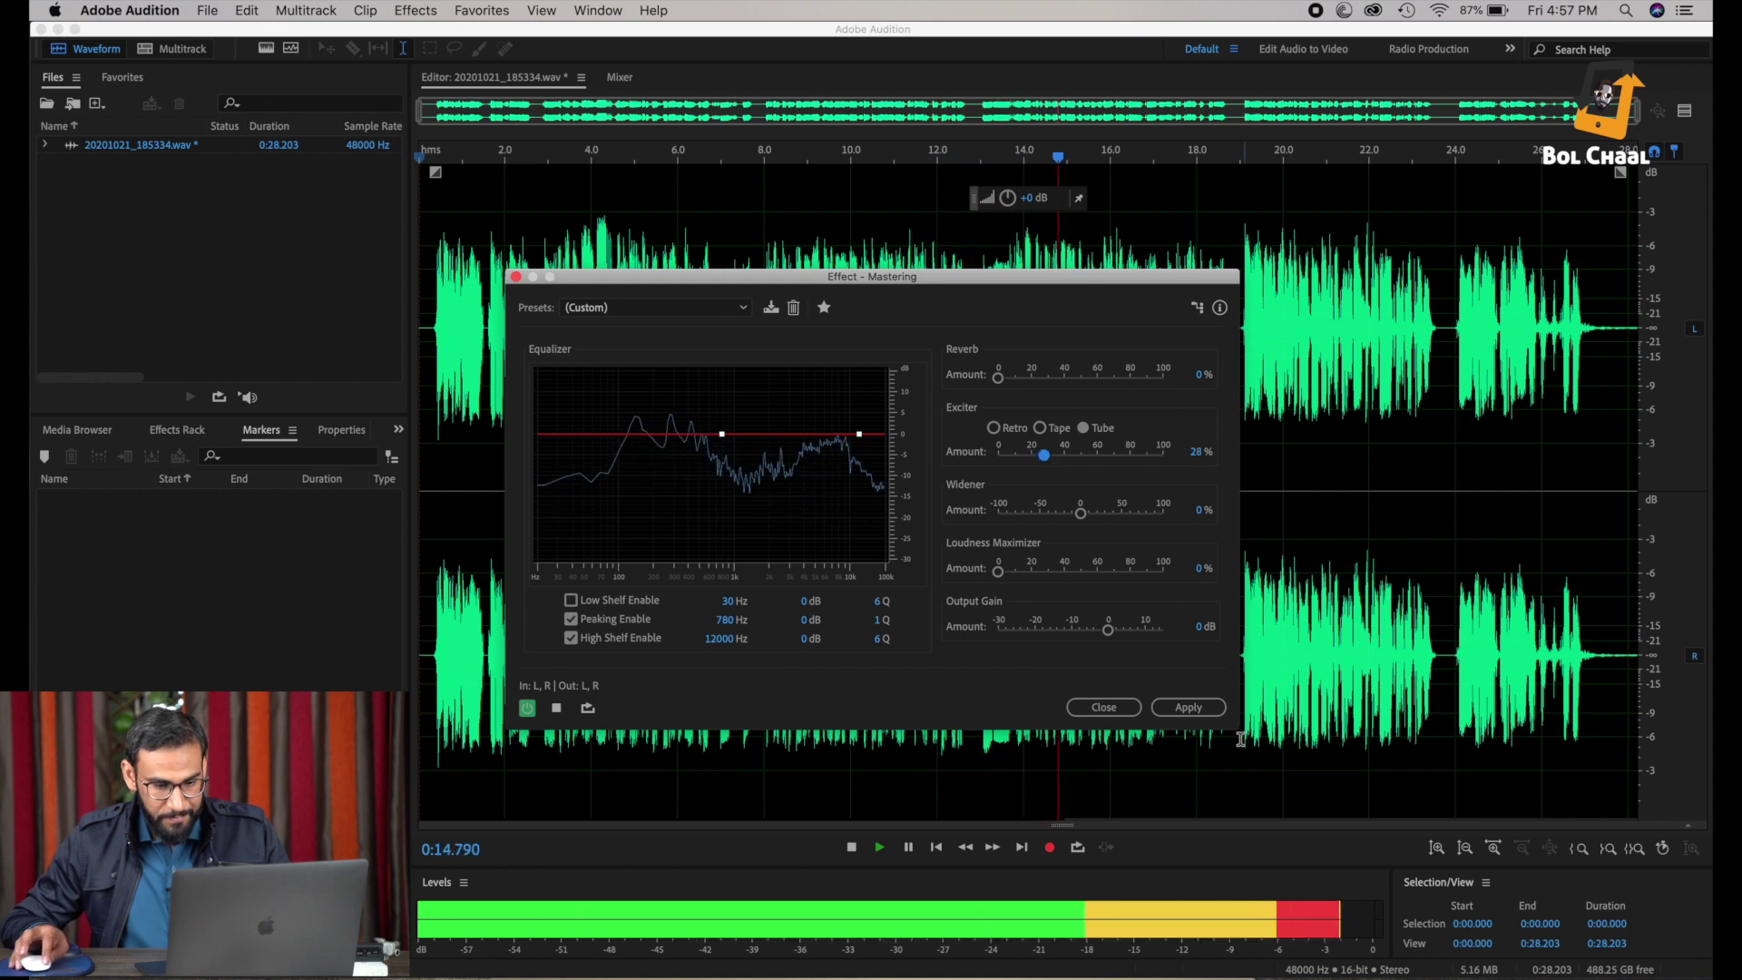
{"action": "left_click", "coordinate": [1194, 713]}
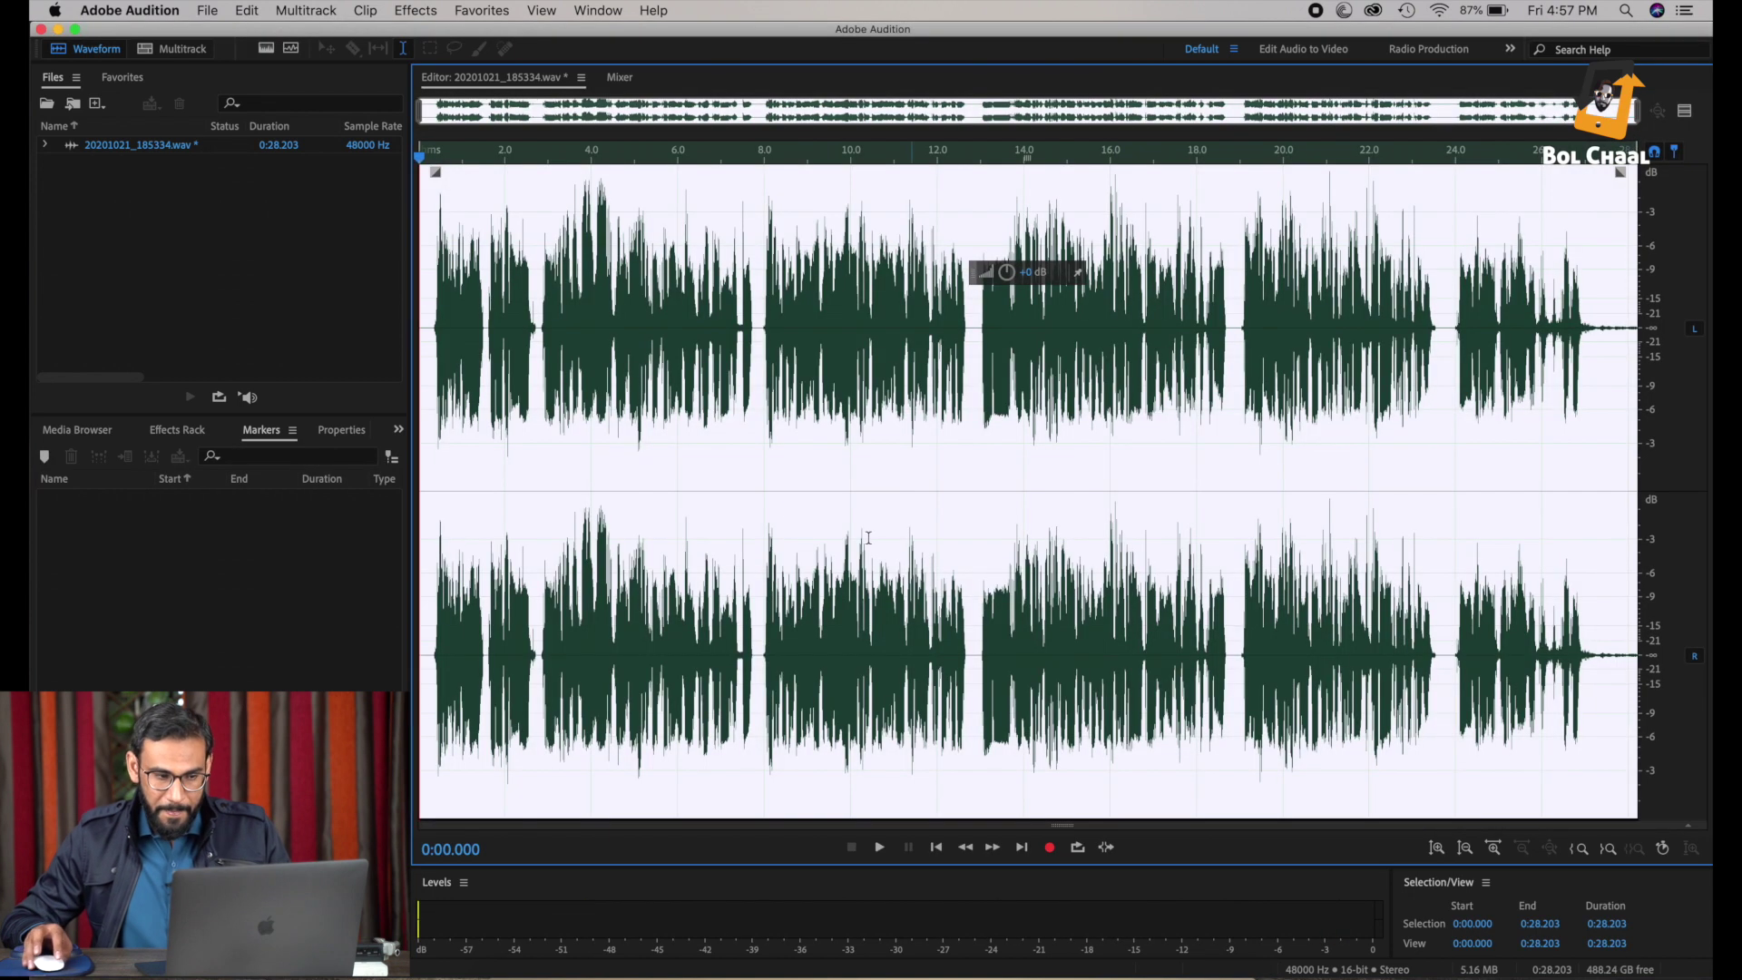
{"action": "left_click", "coordinate": [467, 364]}
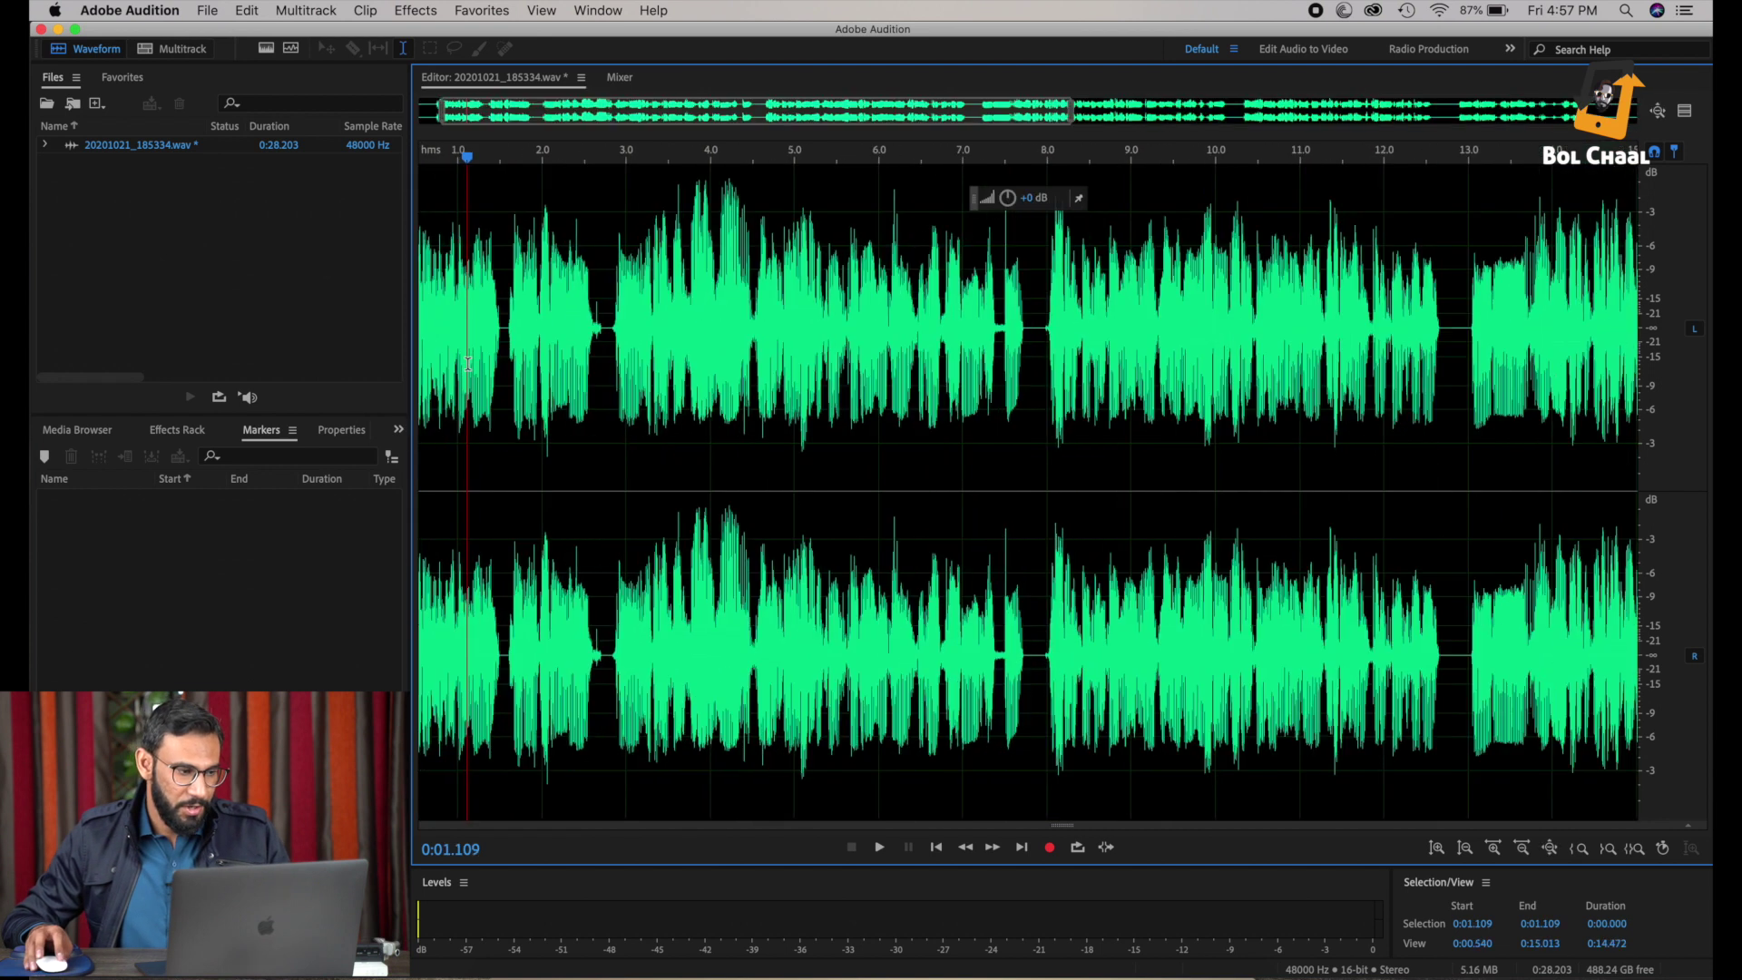